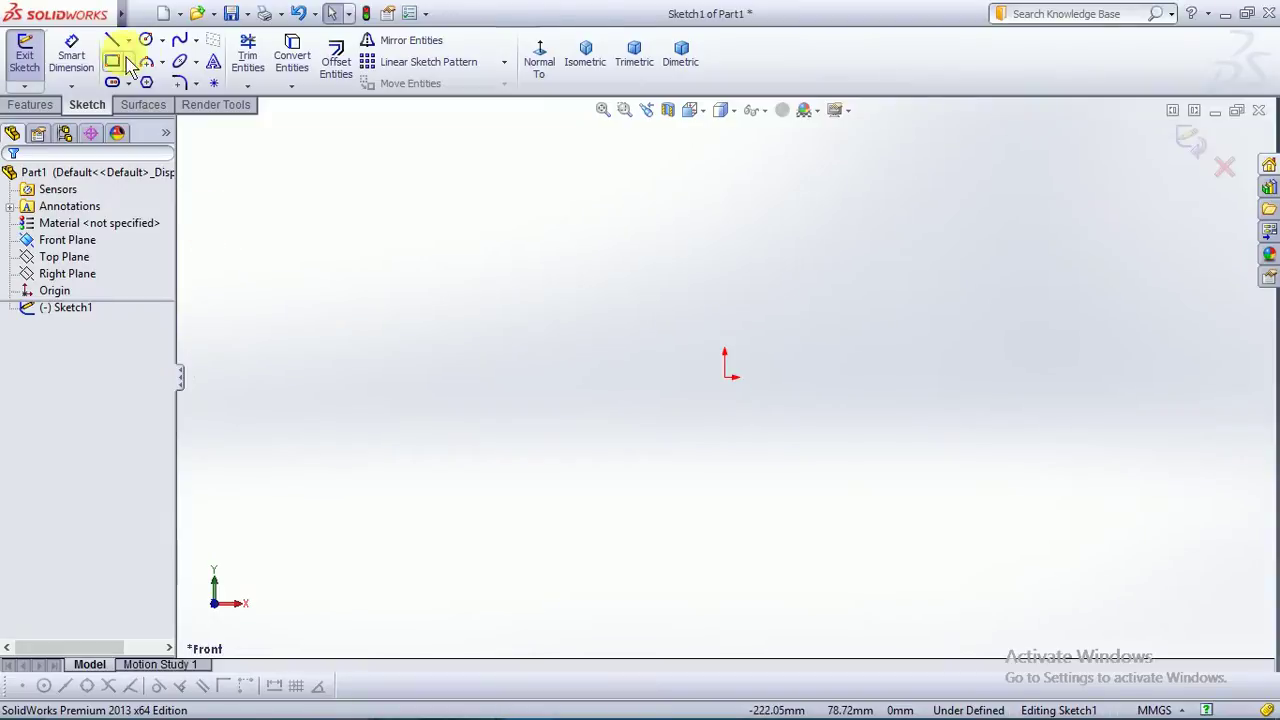
# Draw a circle centred on the origin in the front-plane sketch and set its radius to 5 mm
pyautogui.click(146, 41)
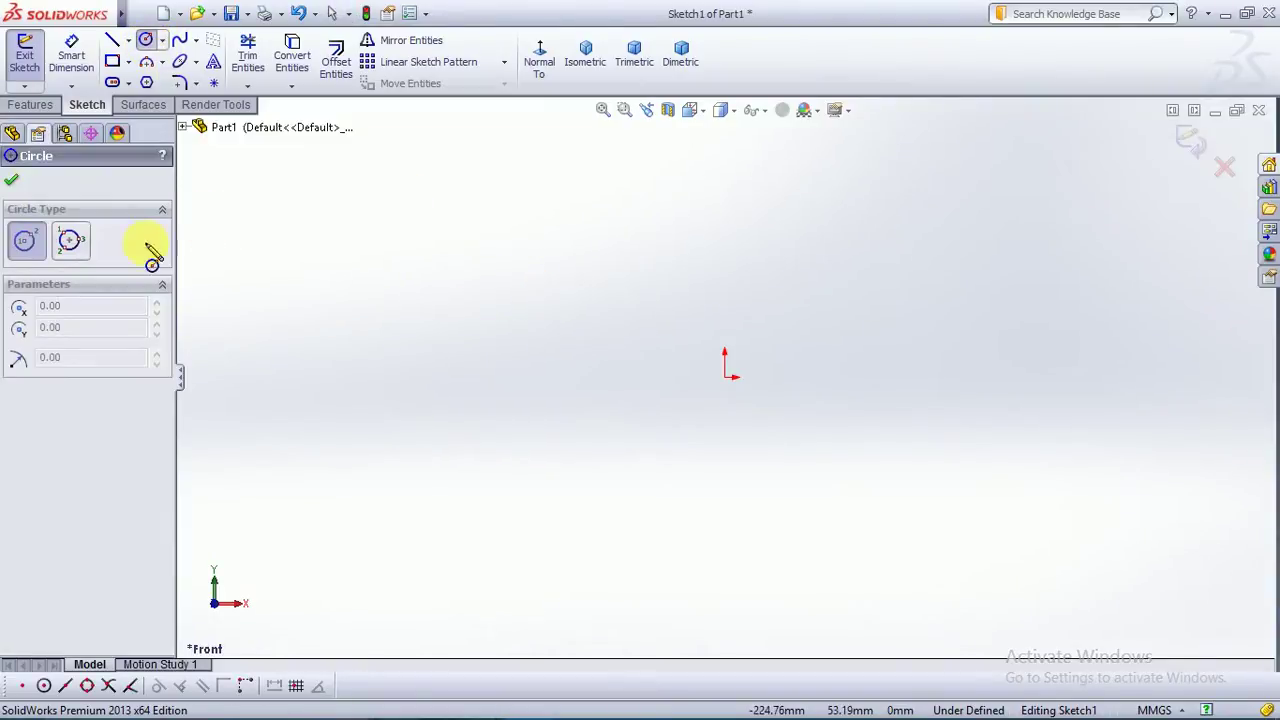
pyautogui.click(725, 378)
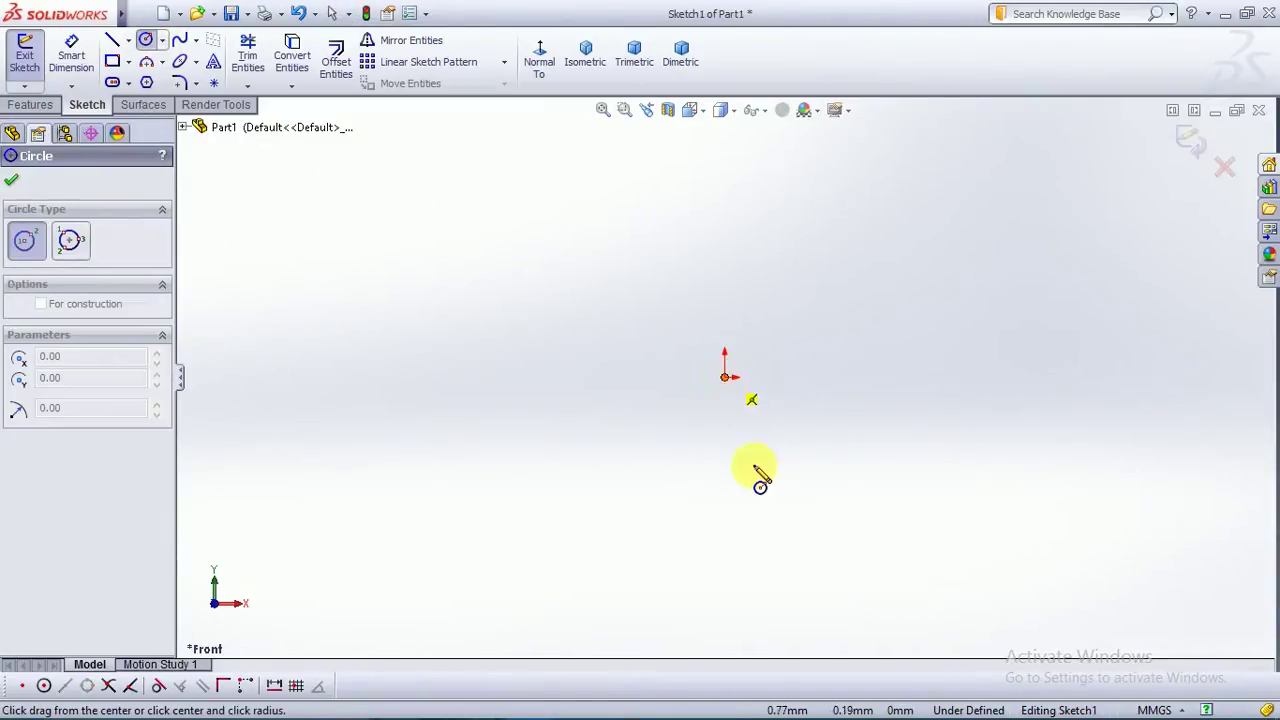
pyautogui.click(633, 398)
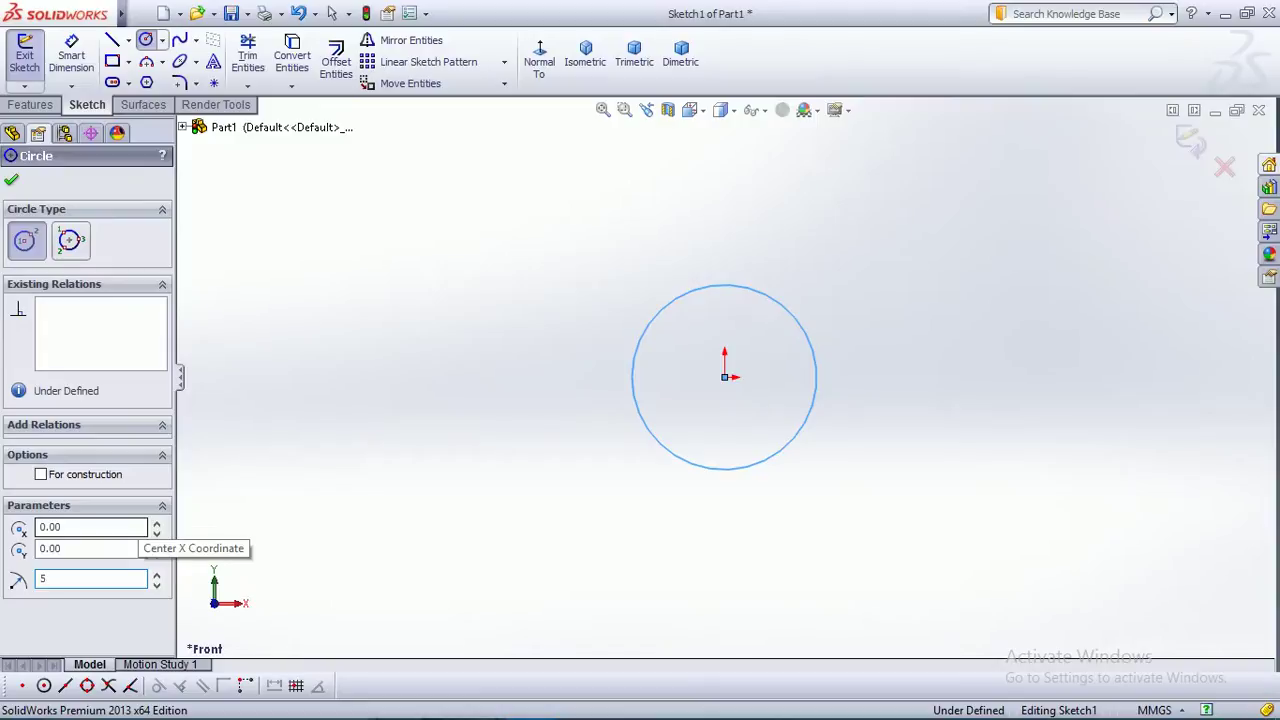
pyautogui.click(373, 507)
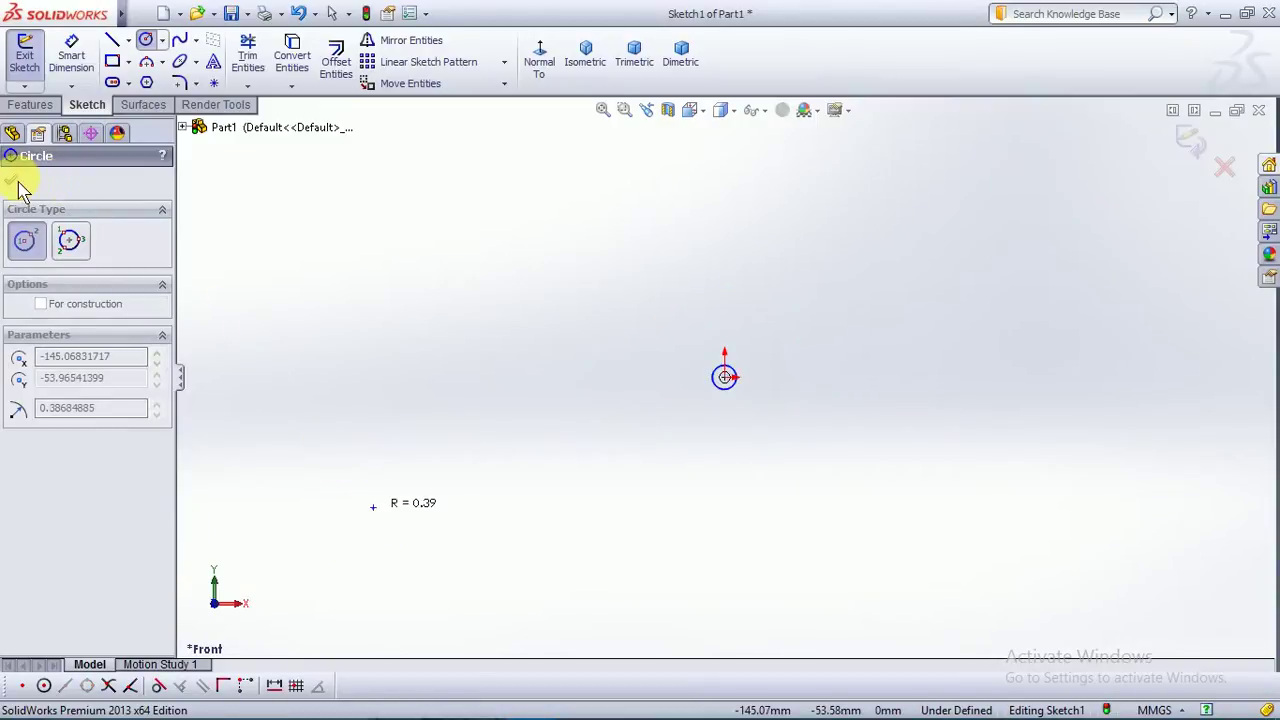
pyautogui.click(18, 184)
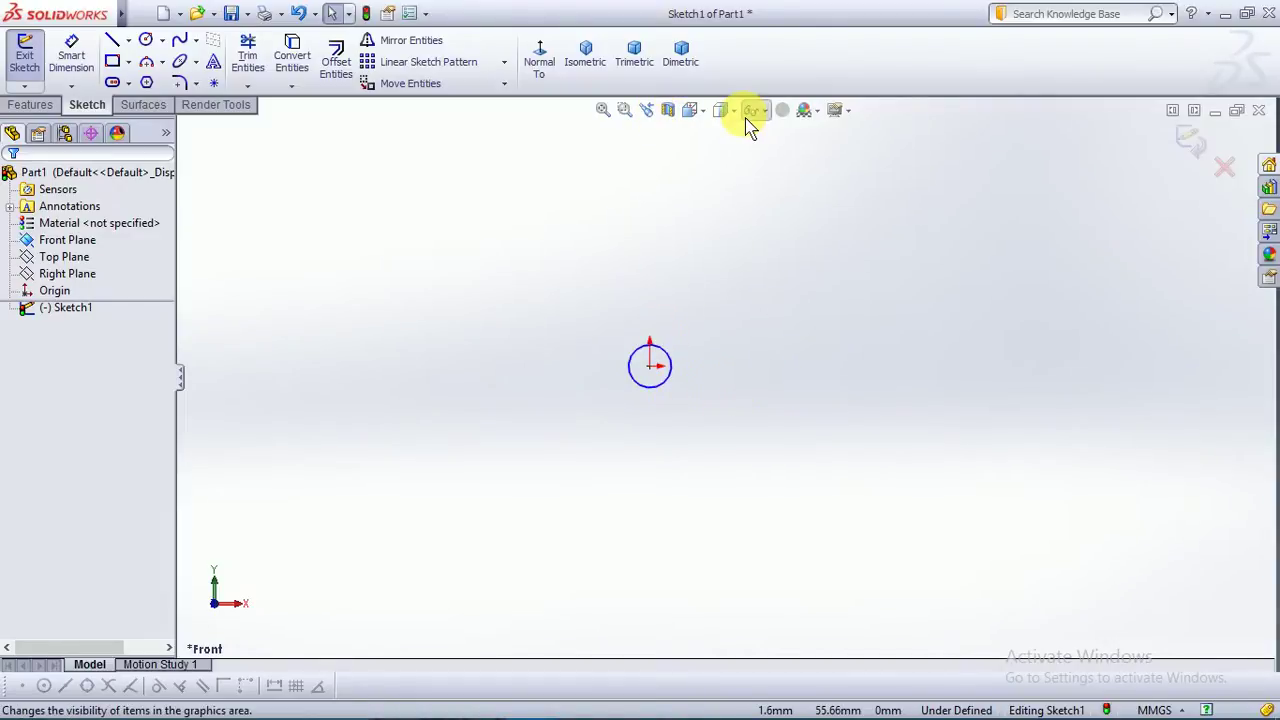
# Extrude the circle as a blind boss 0.50 mm deep to form a thin disc
pyautogui.click(610, 112)
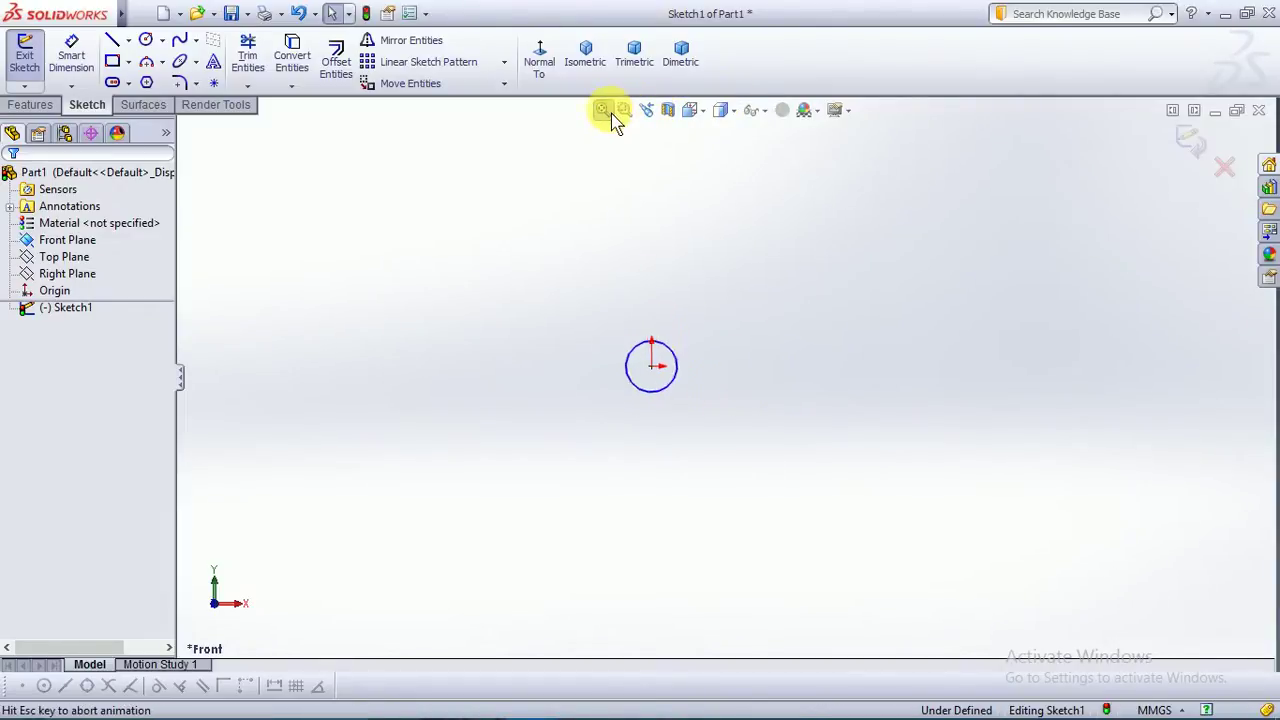
pyautogui.press('z')
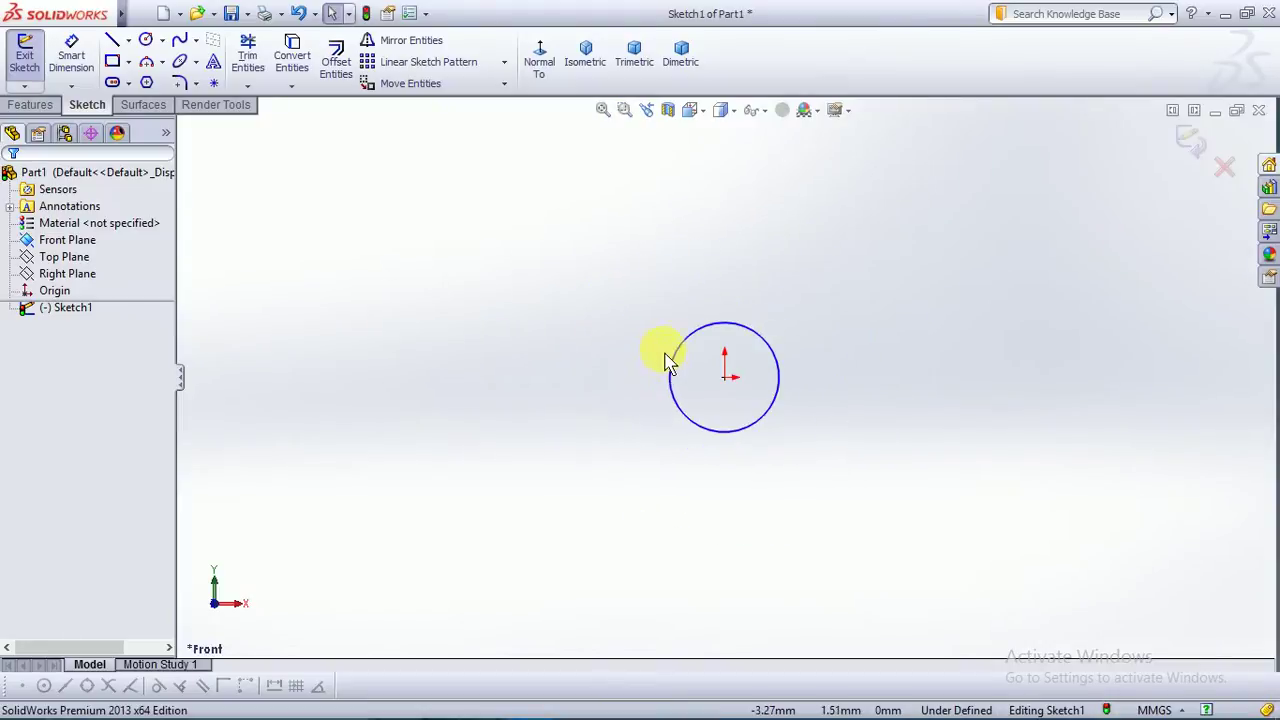
pyautogui.click(20, 106)
pyautogui.click(32, 55)
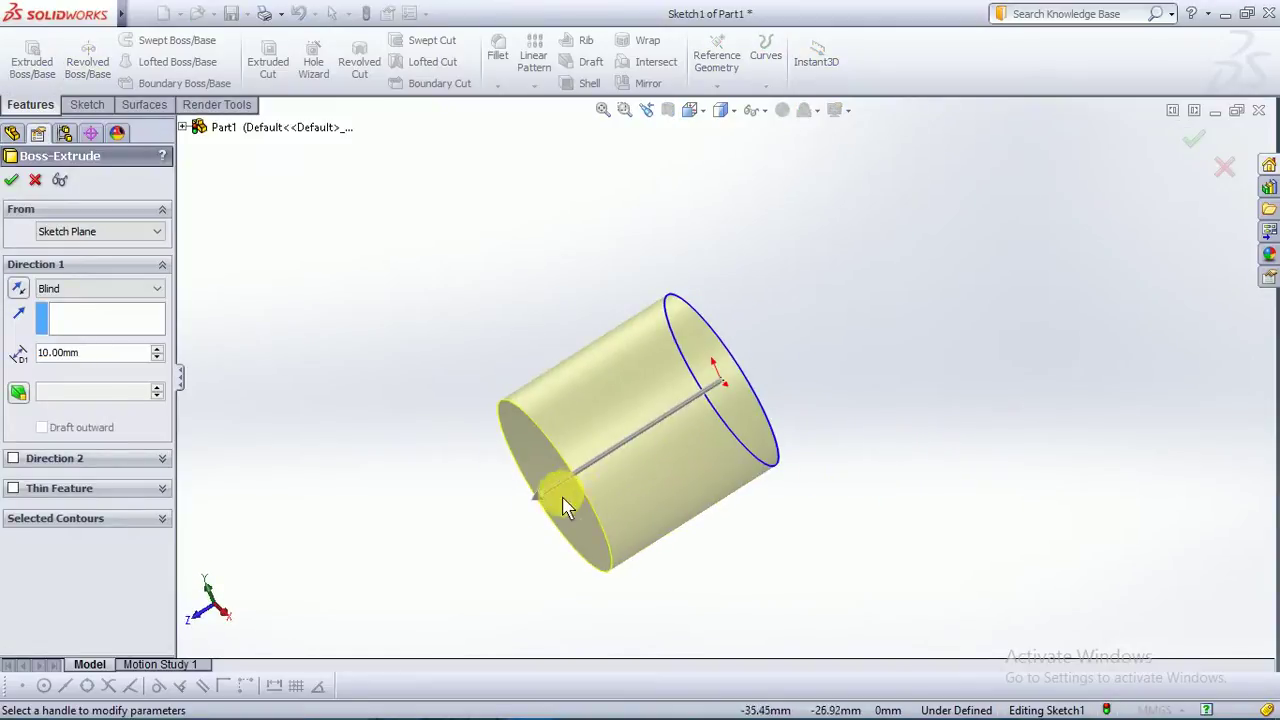
pyautogui.moveTo(531, 500); pyautogui.dragTo(688, 428)
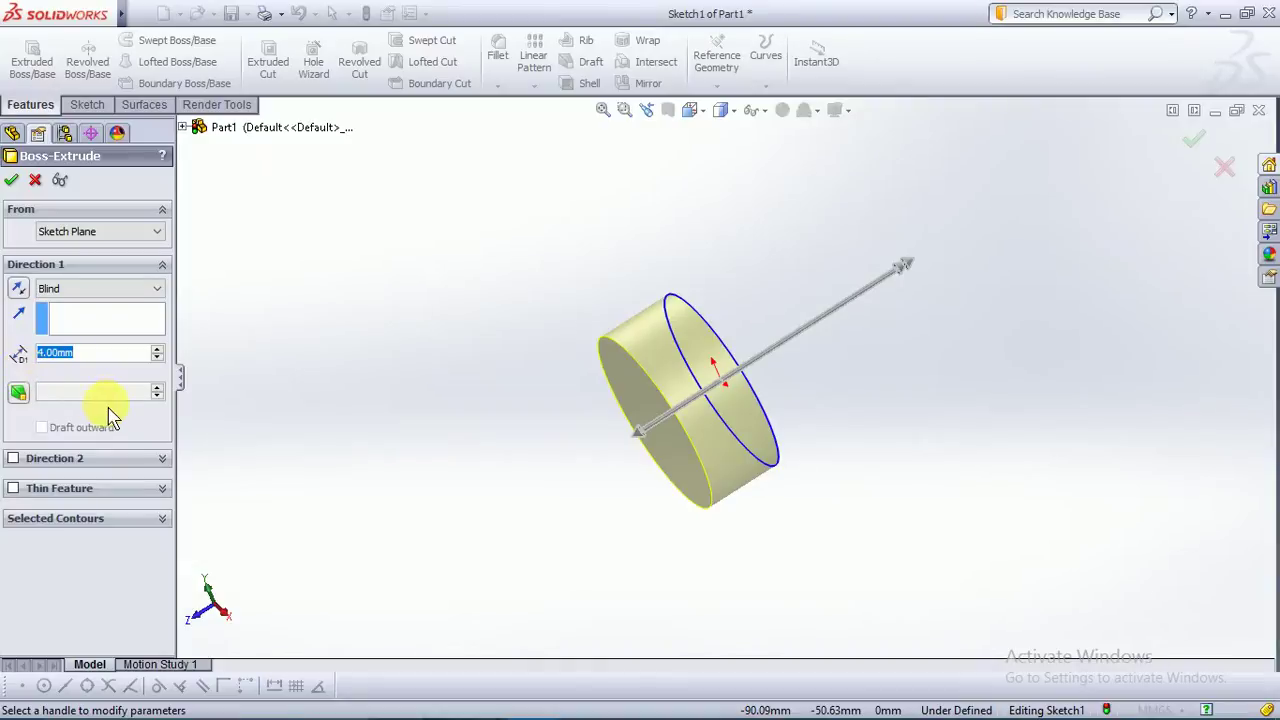
pyautogui.write('0.50')
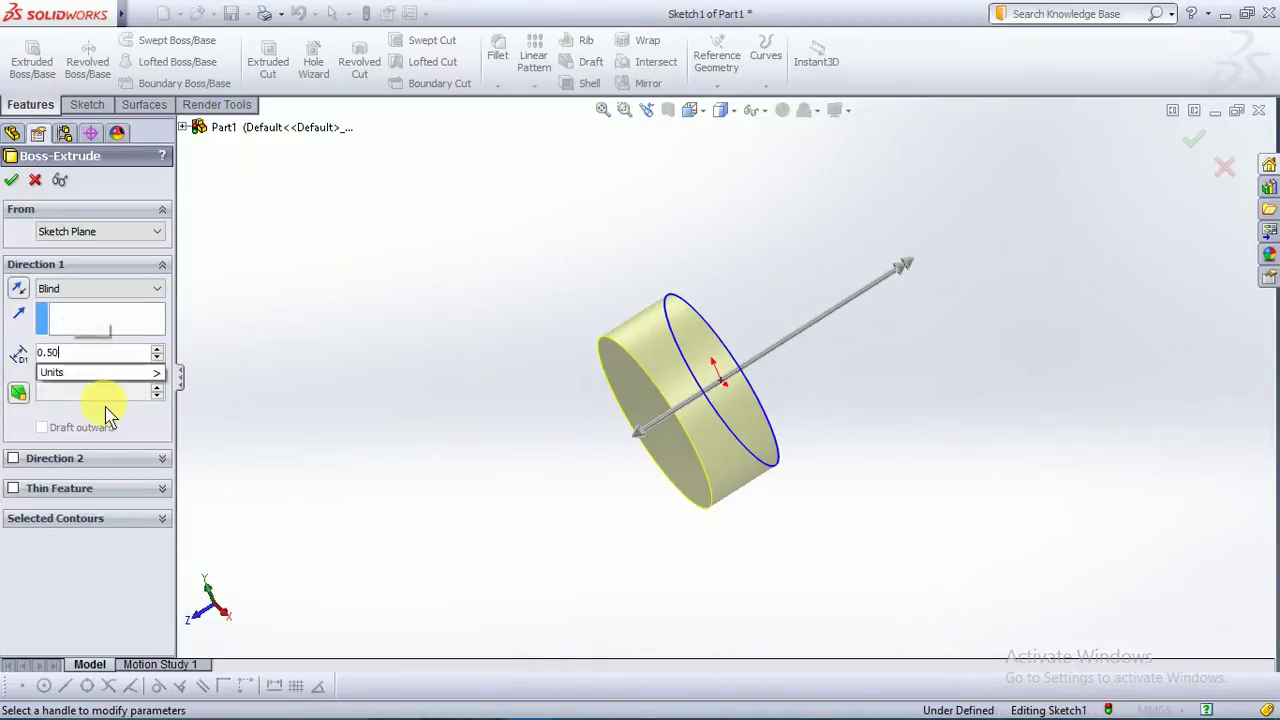
pyautogui.press('Return')
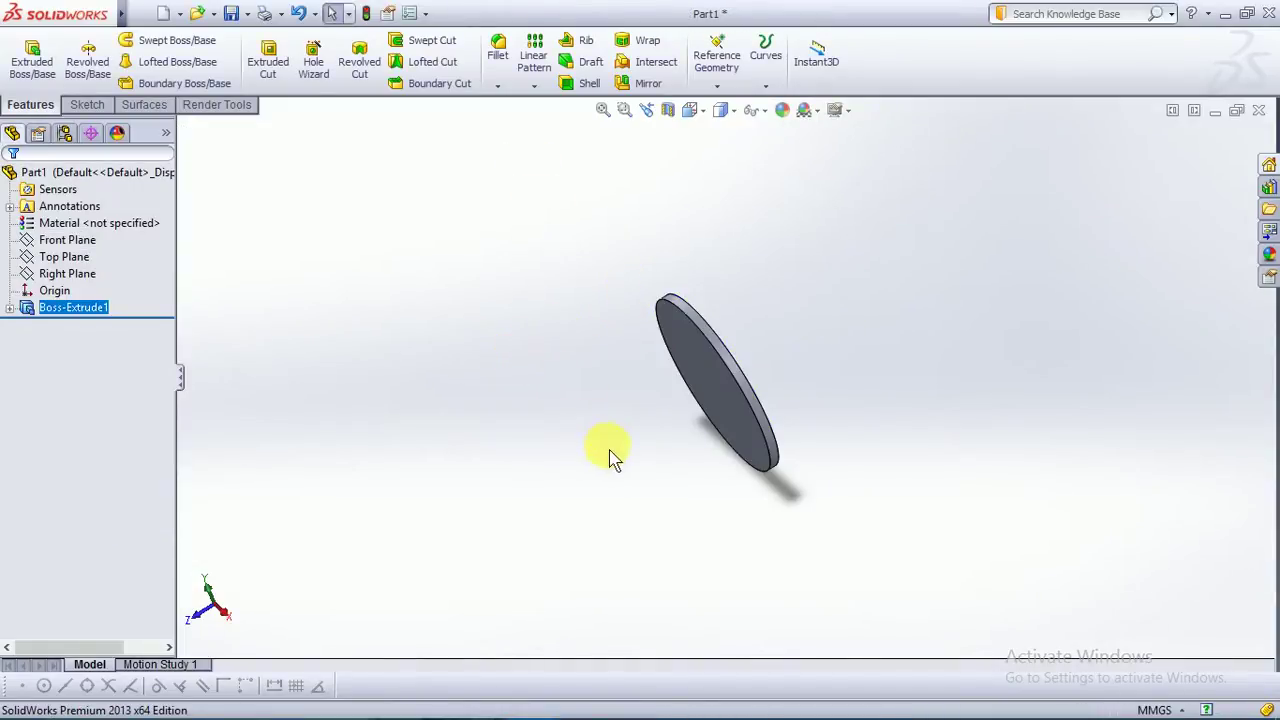
# Start a sketch on the disc's front face and draw an origin-centred circle of about 3.01 mm radius
pyautogui.moveTo(613, 457); pyautogui.dragTo(677, 400, button='middle')
pyautogui.click(745, 390)
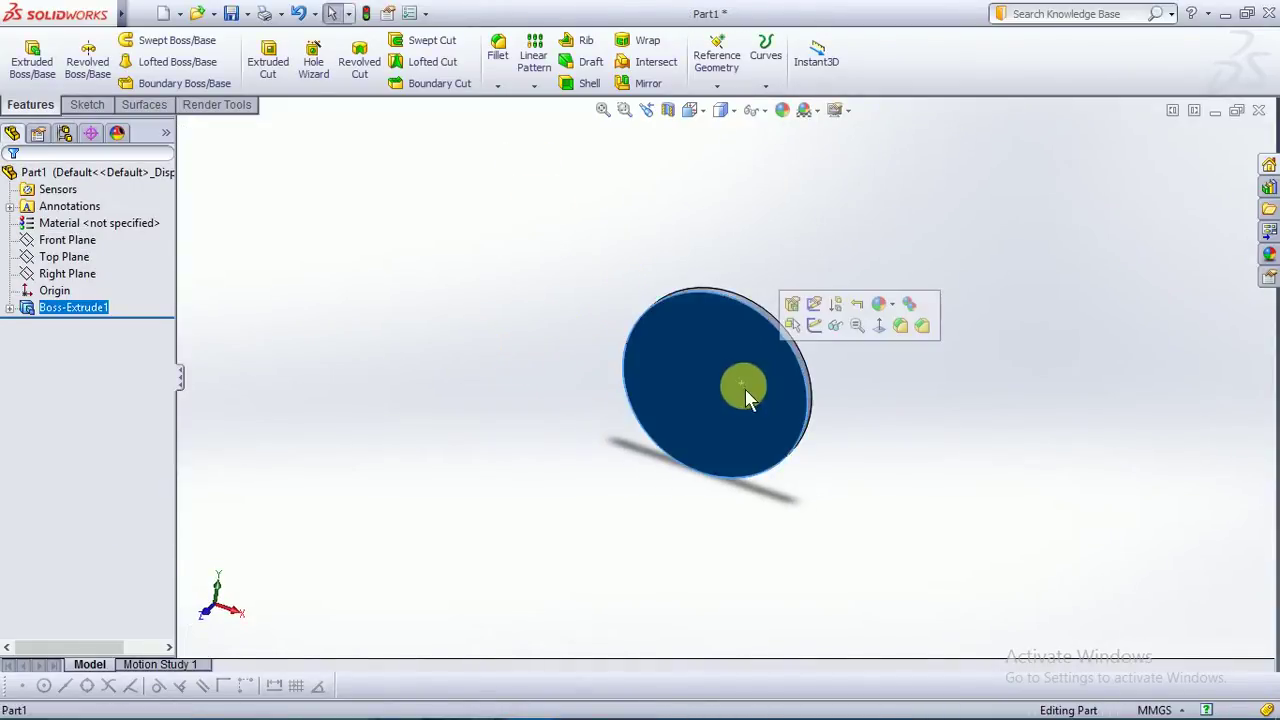
pyautogui.click(816, 327)
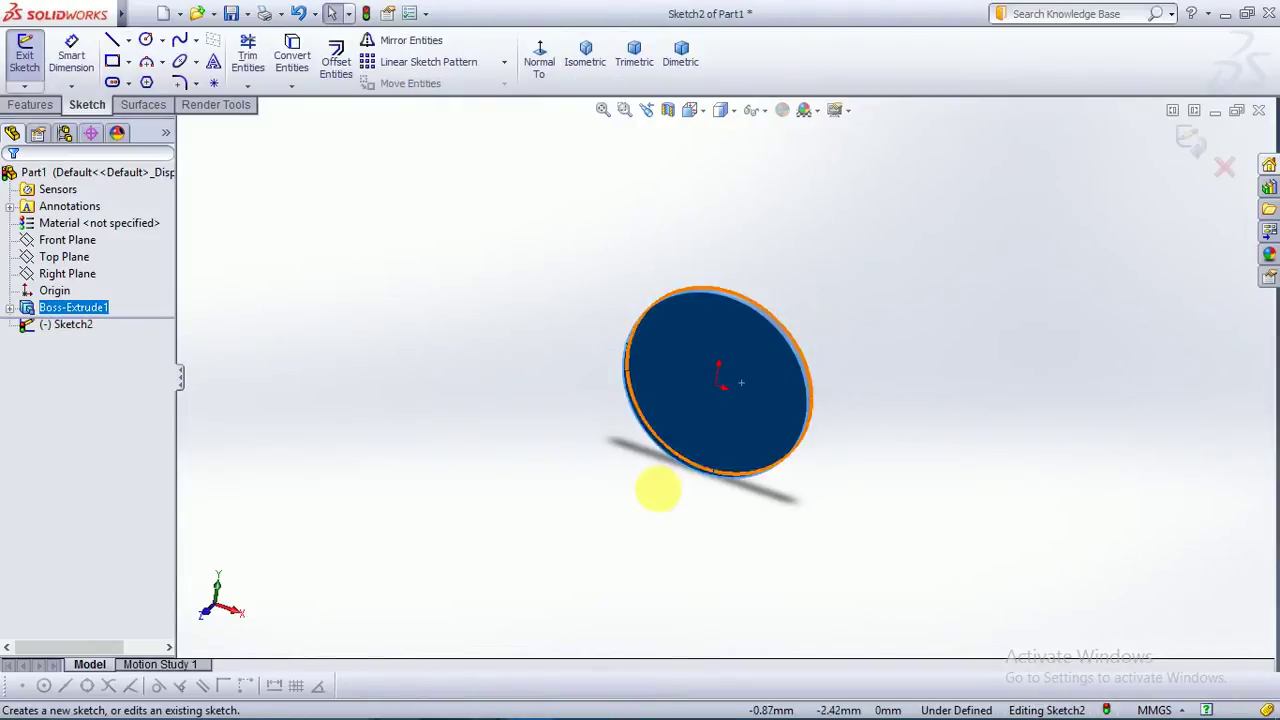
pyautogui.press('space')
pyautogui.click(496, 587)
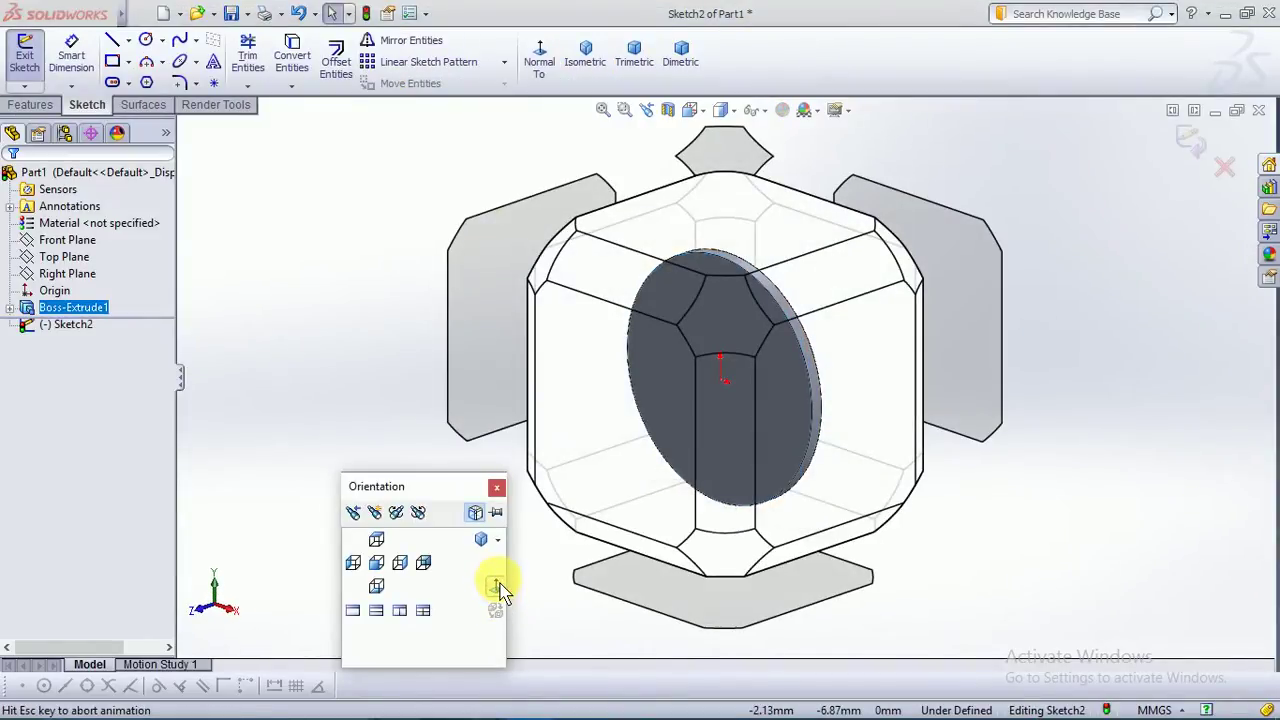
pyautogui.hotkey('ctrl', '8')
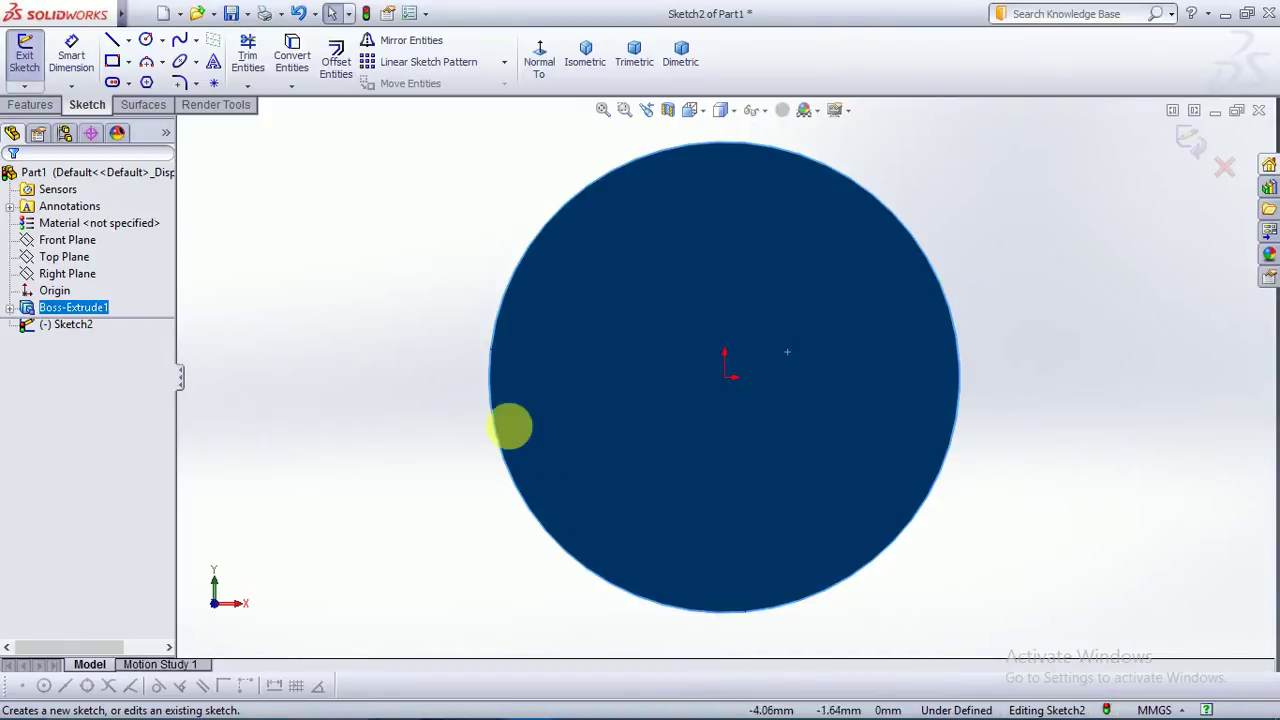
pyautogui.click(145, 40)
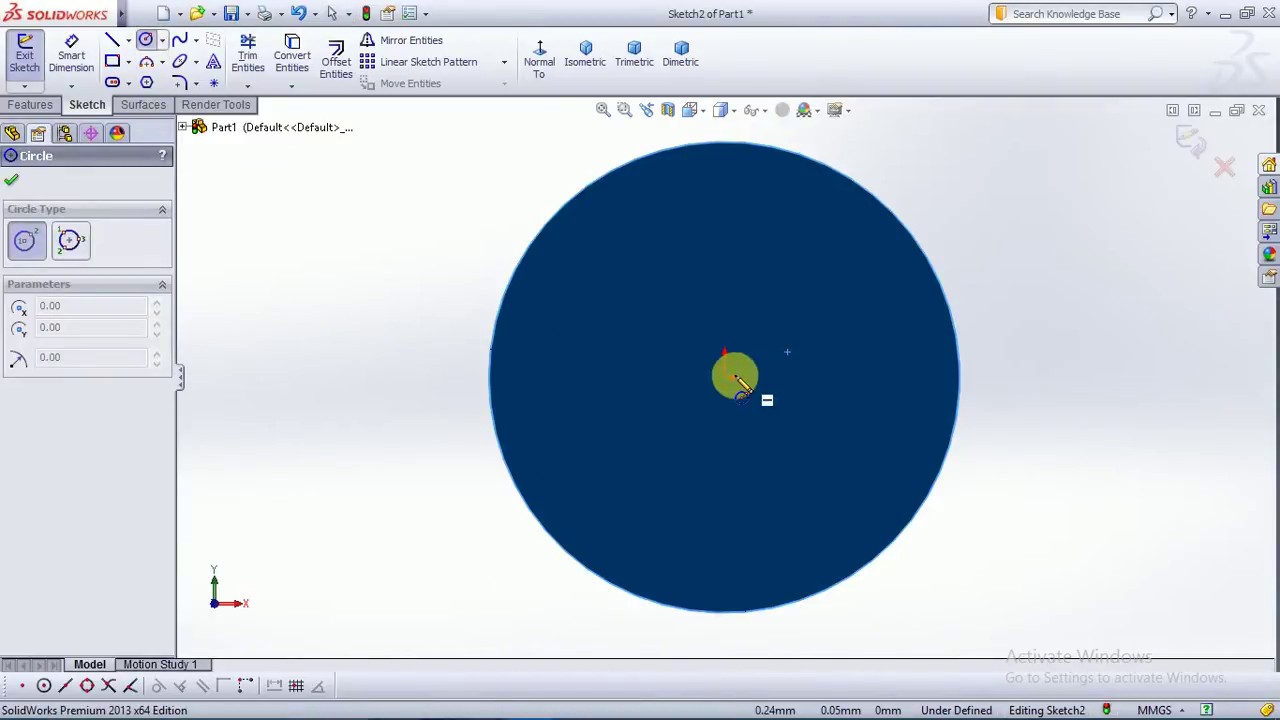
pyautogui.click(725, 379)
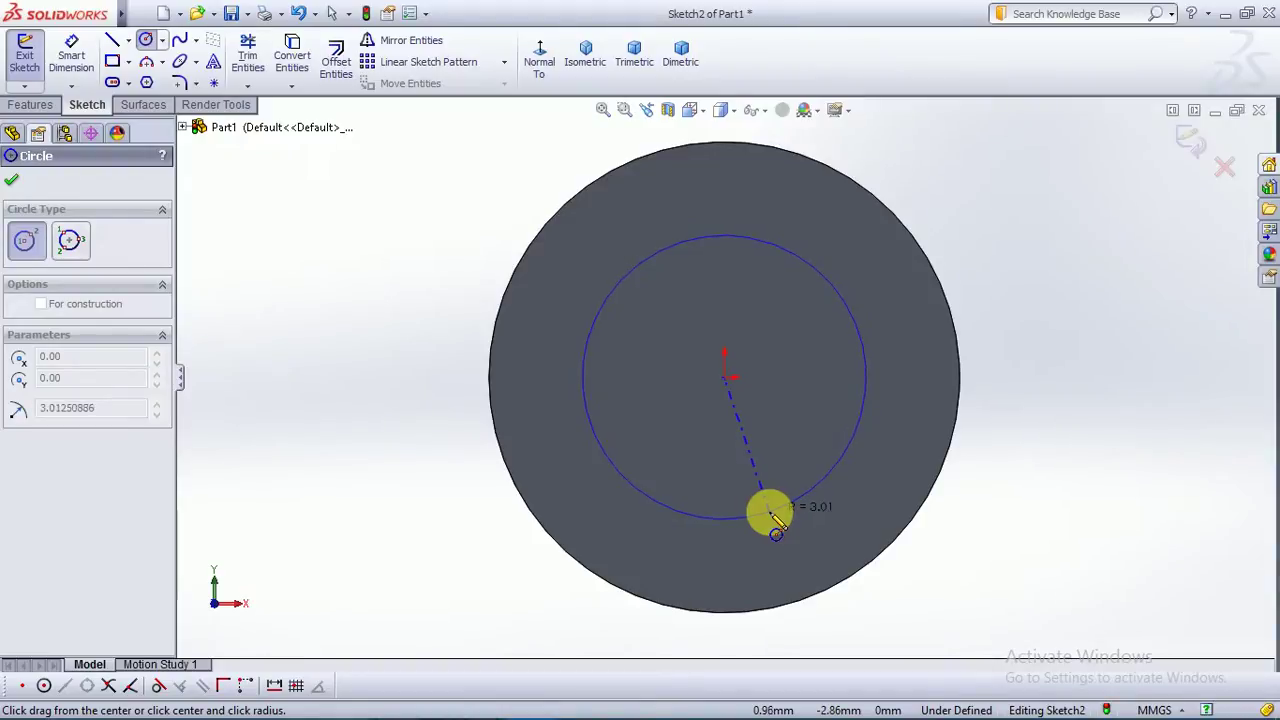
pyautogui.click(771, 513)
pyautogui.doubleClick(90, 580)
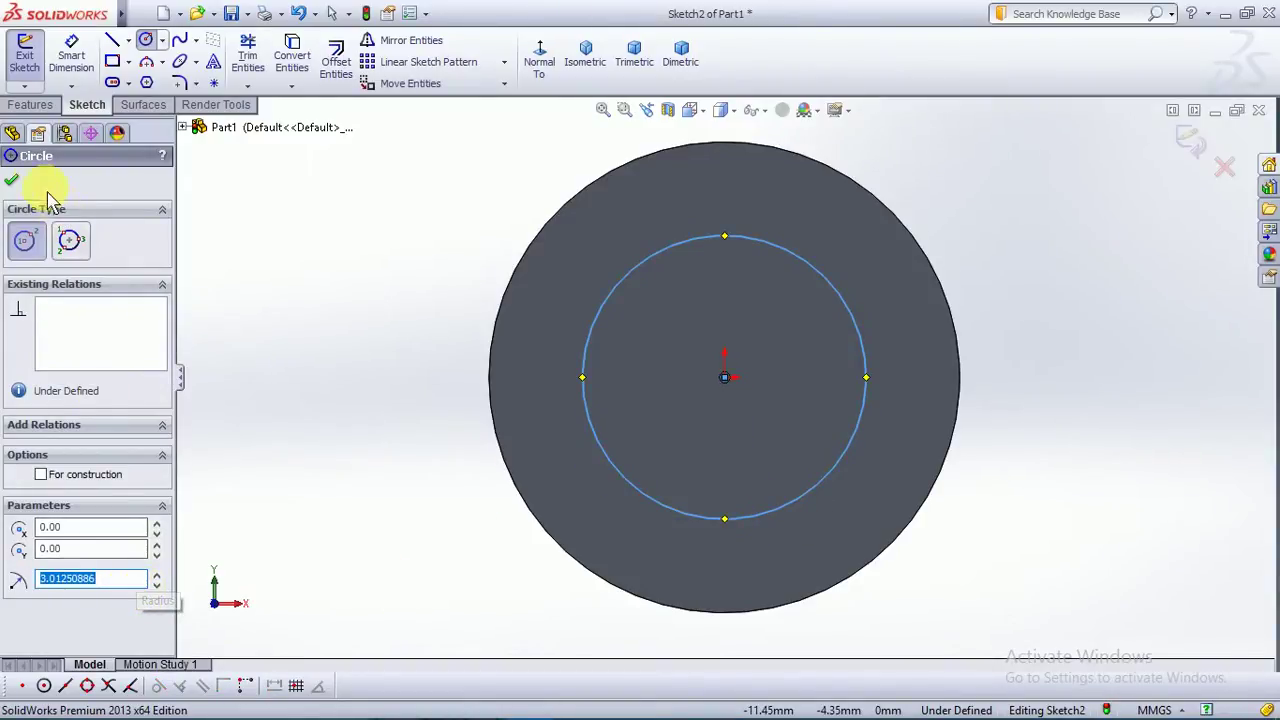
pyautogui.click(12, 180)
# Dimension the inner circle's diameter and set it to 7 mm
pyautogui.click(71, 55)
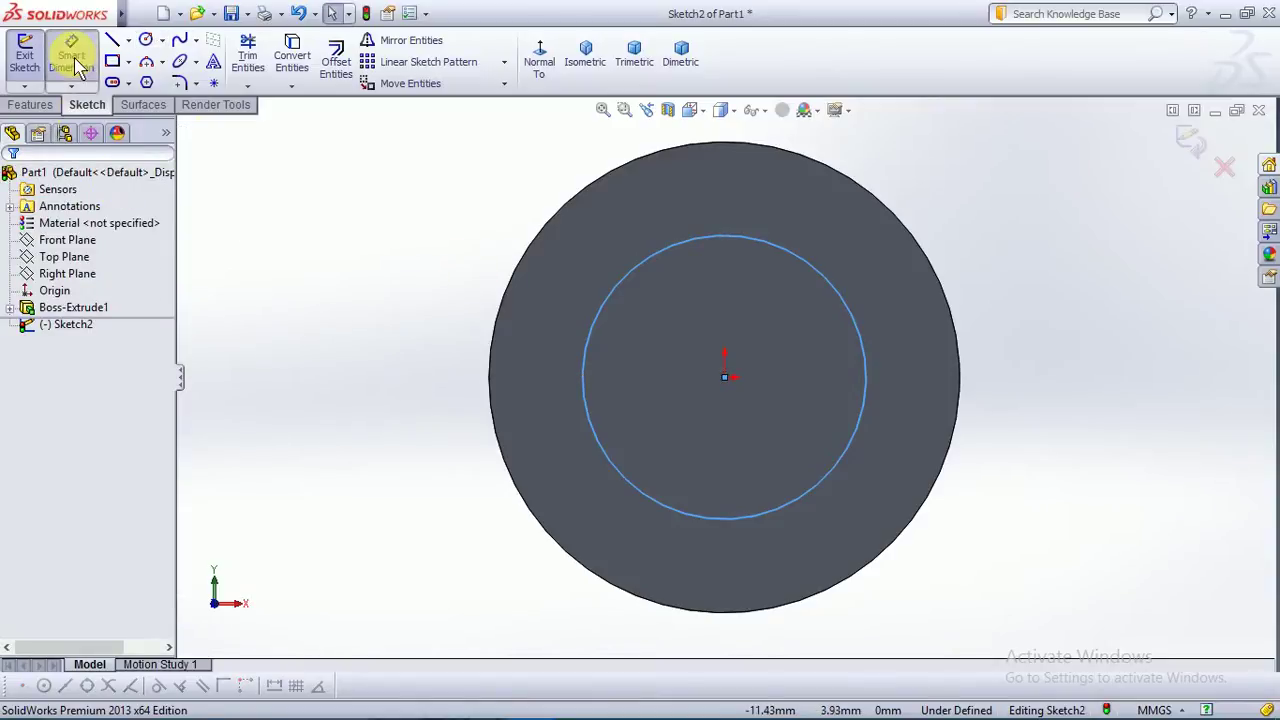
pyautogui.click(609, 290)
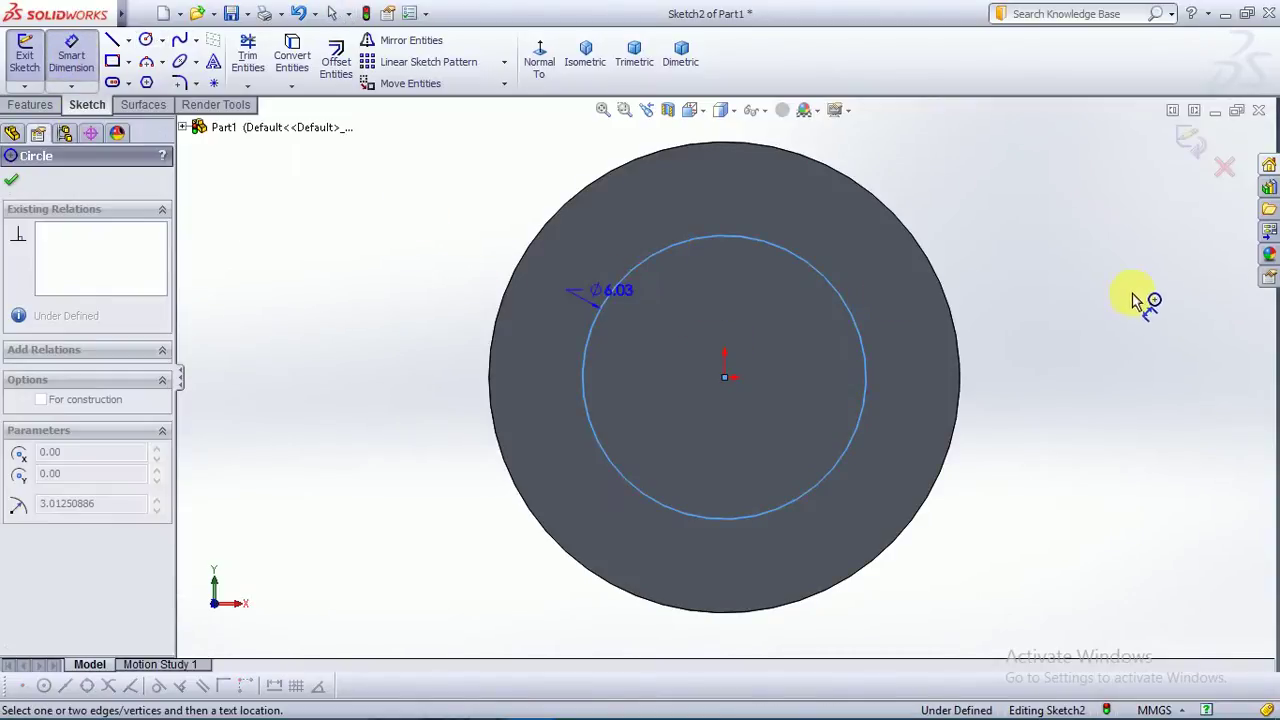
pyautogui.click(1112, 298)
pyautogui.write('4')
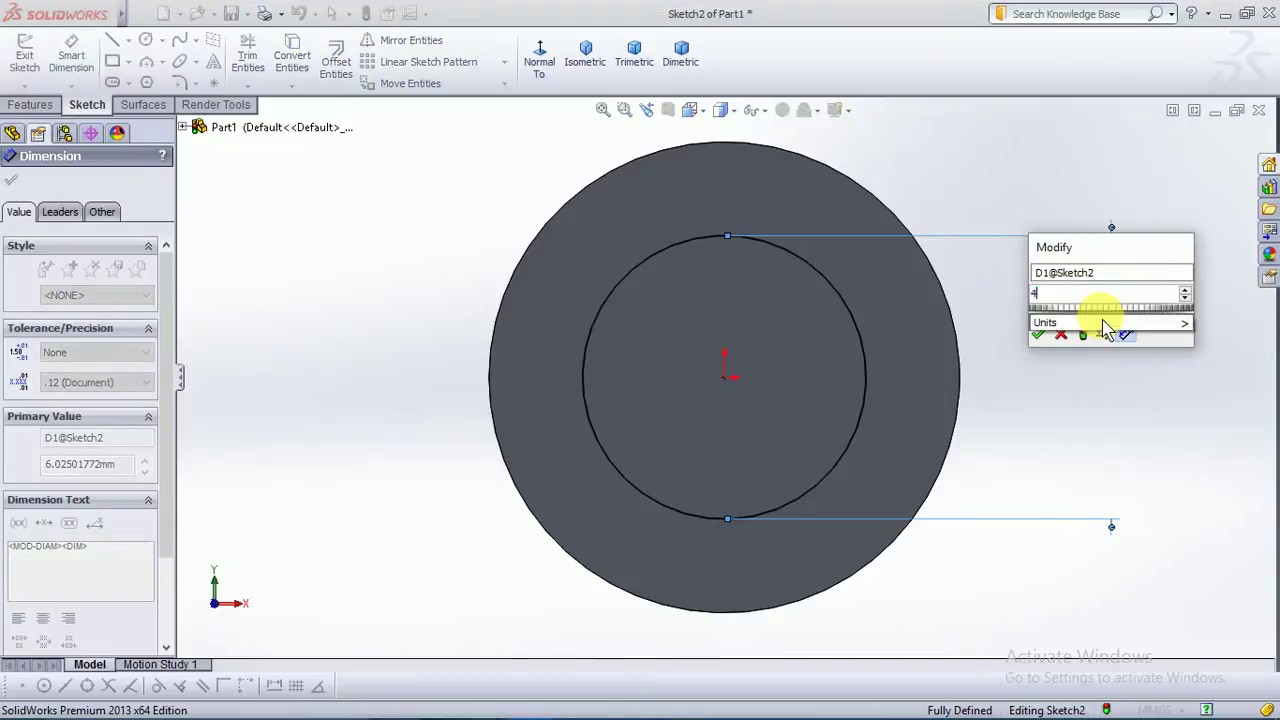
pyautogui.press('BackSpace')
pyautogui.write('7')
pyautogui.press('Return')
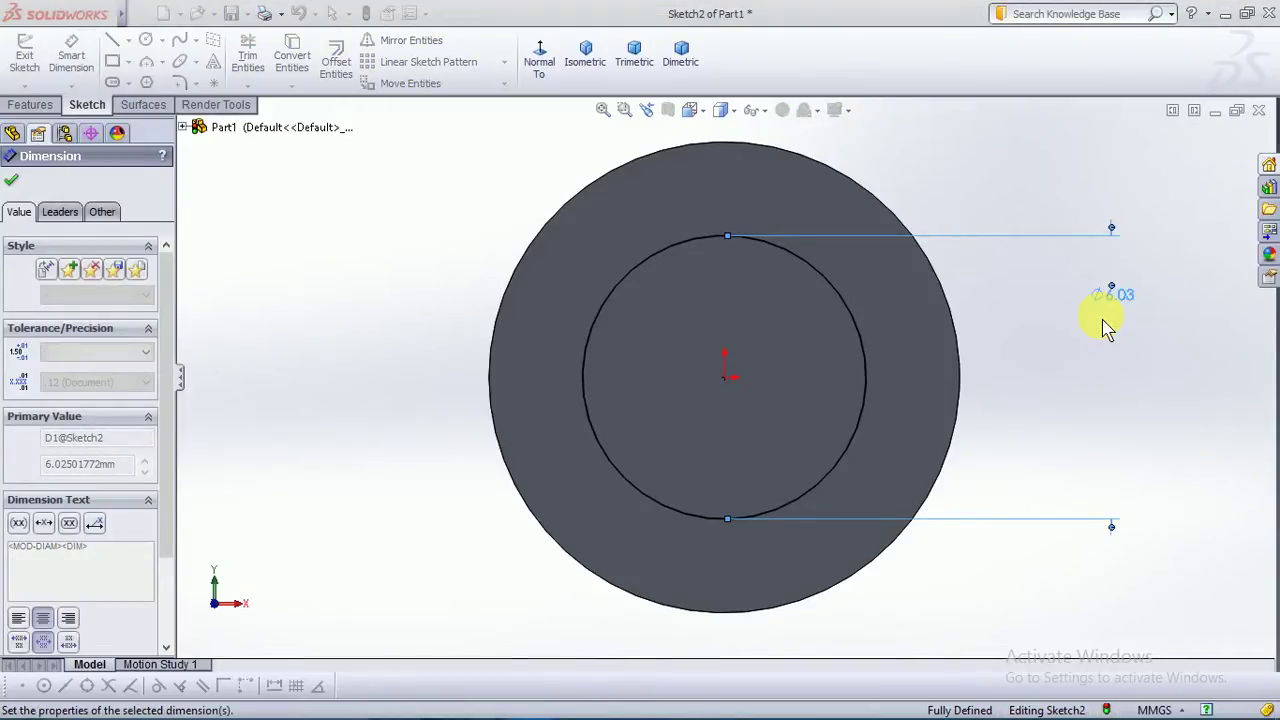
pyautogui.click(1090, 325)
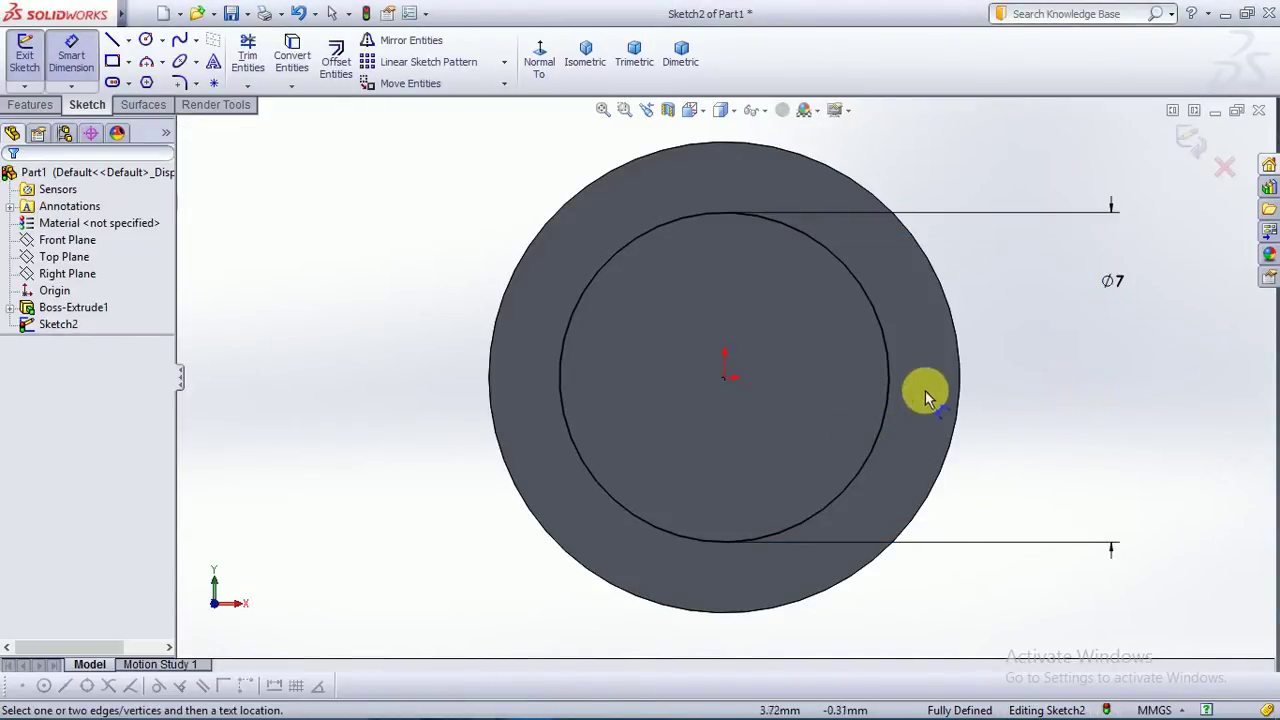
# Extrude the 7 mm circle 2.50 mm outward from the disc, merged with the existing body
pyautogui.click(52, 108)
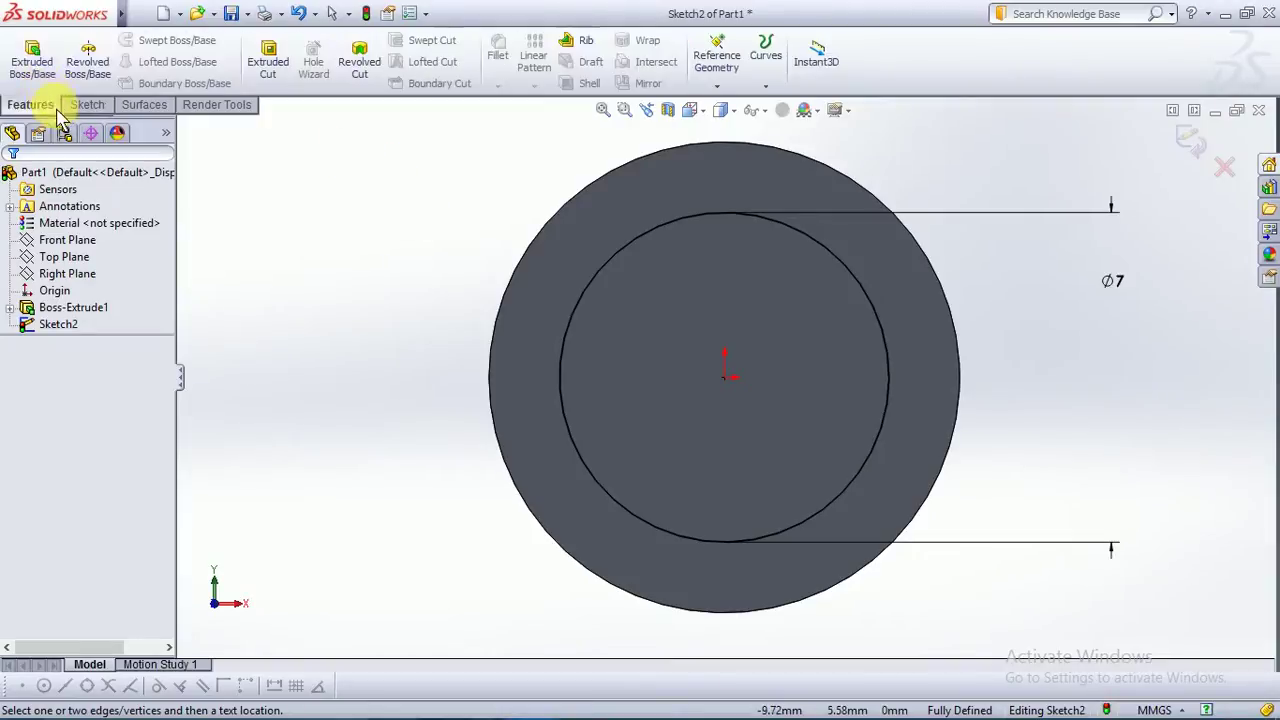
pyautogui.click(32, 58)
pyautogui.moveTo(1109, 457); pyautogui.dragTo(1018, 503, button='middle')
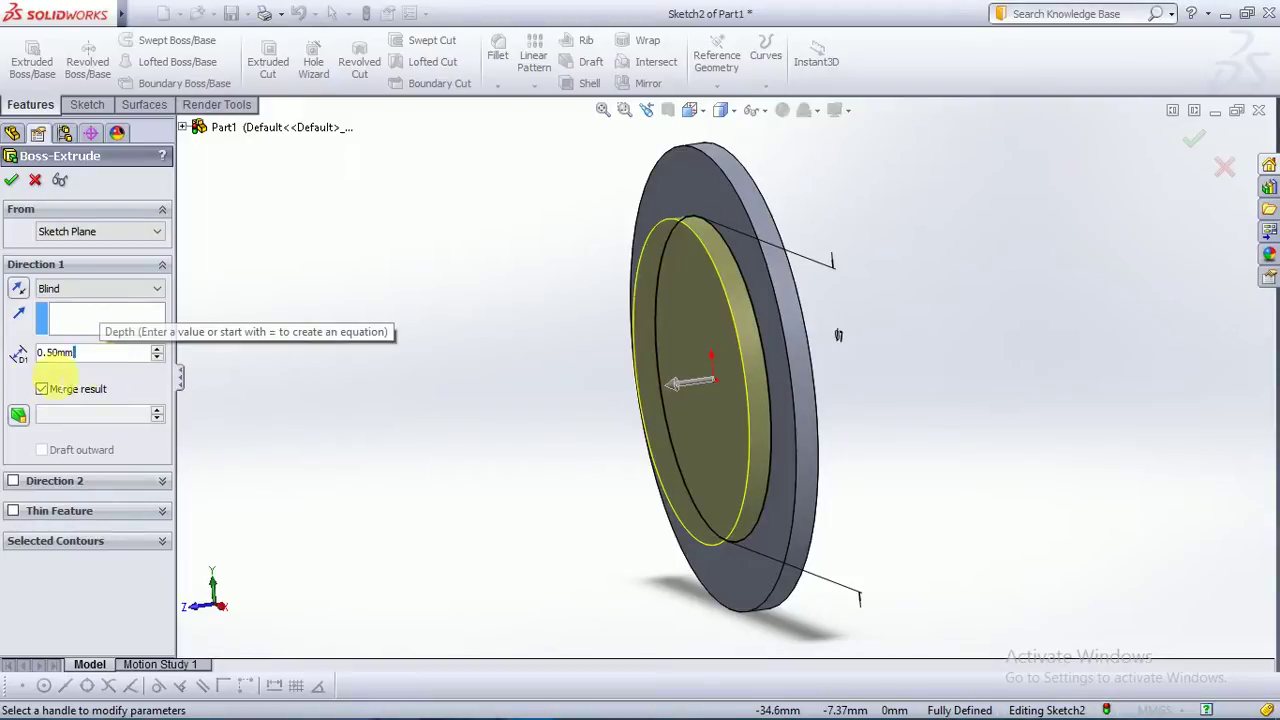
pyautogui.doubleClick(55, 352)
pyautogui.write('2.50')
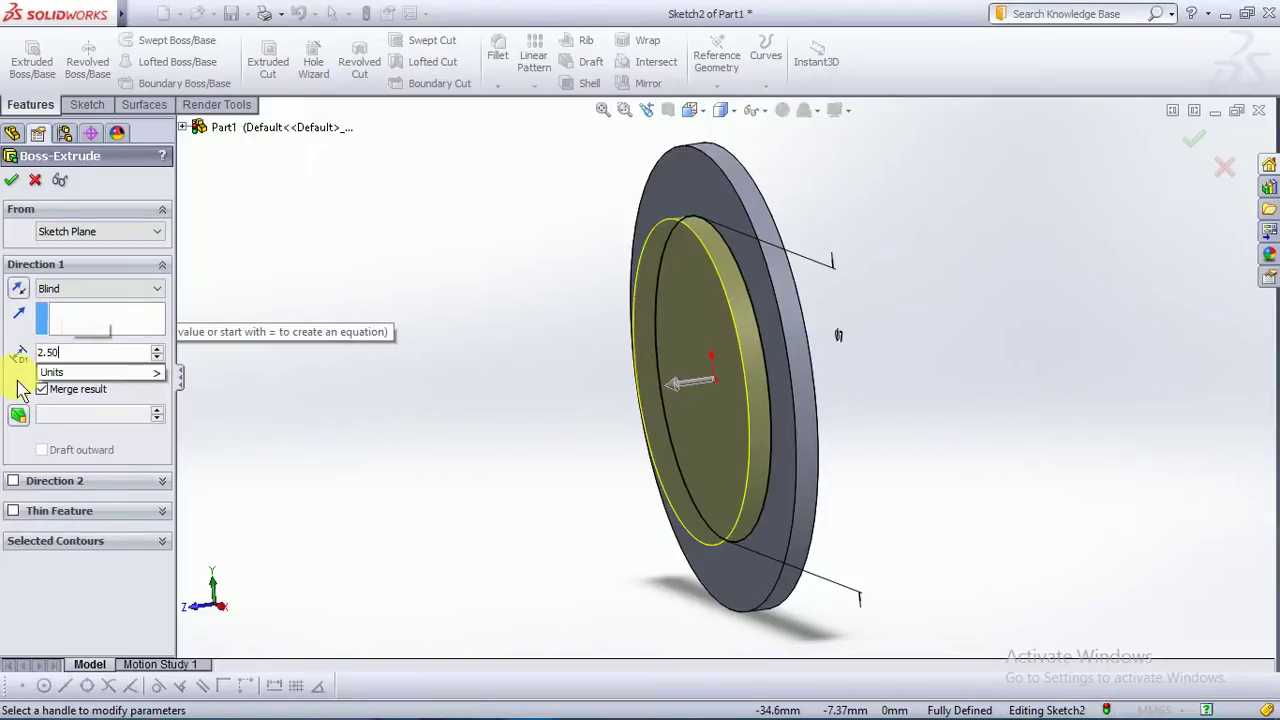
pyautogui.press('Return')
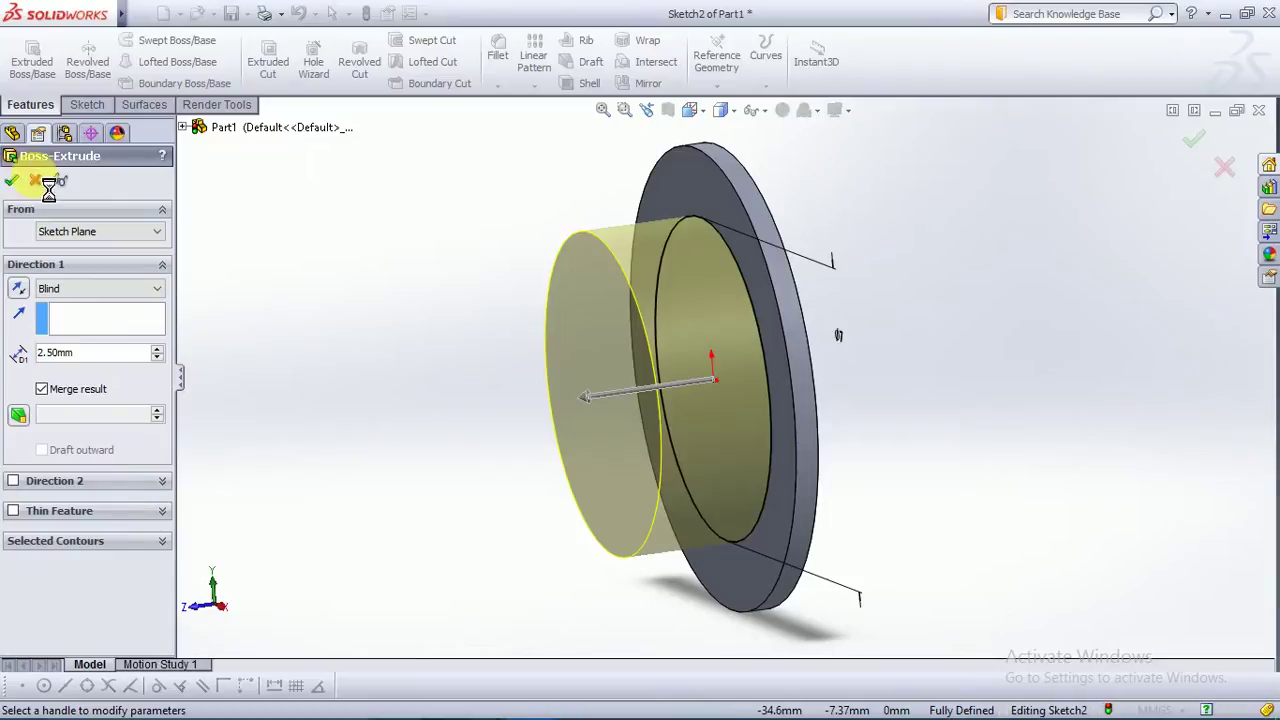
pyautogui.click(12, 180)
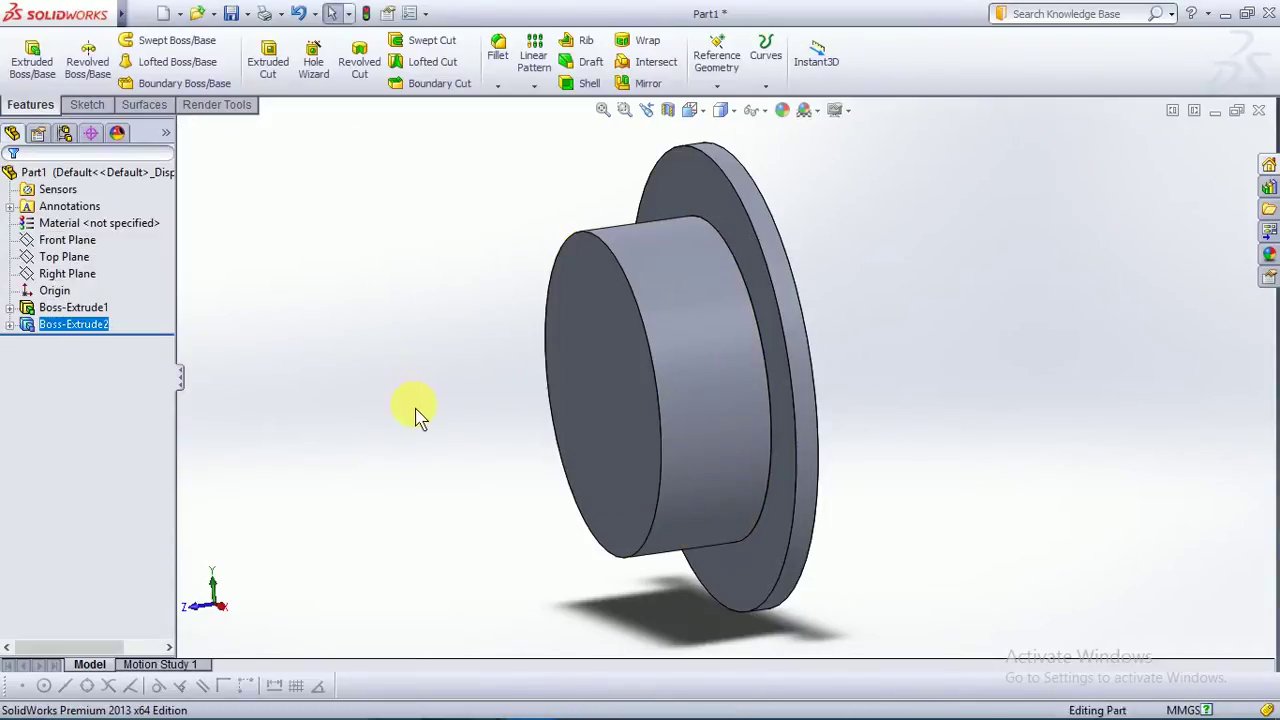
# Start a sketch on the 7 mm boss's end face and orient the view normal to the sketch
pyautogui.moveTo(417, 417); pyautogui.dragTo(593, 460, button='middle')
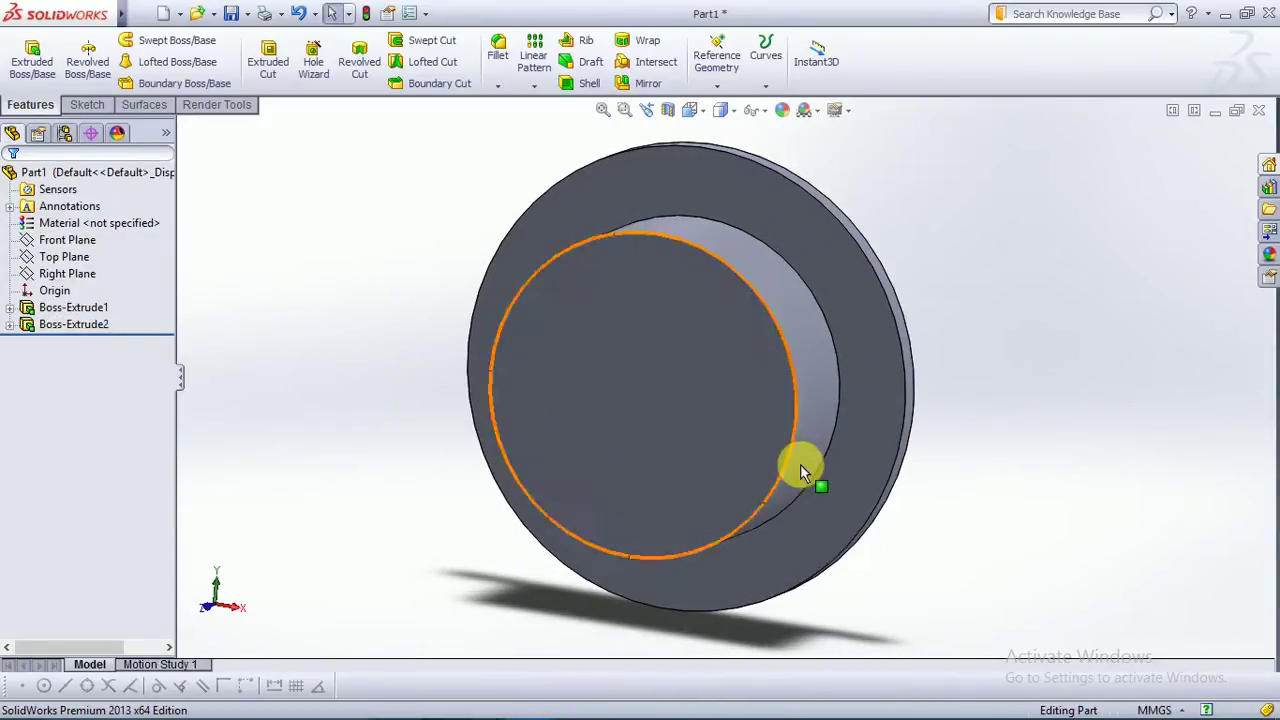
pyautogui.press('z')
pyautogui.moveTo(799, 481); pyautogui.dragTo(889, 554, button='middle')
pyautogui.moveTo(802, 378); pyautogui.dragTo(646, 363, button='middle')
pyautogui.click(686, 372)
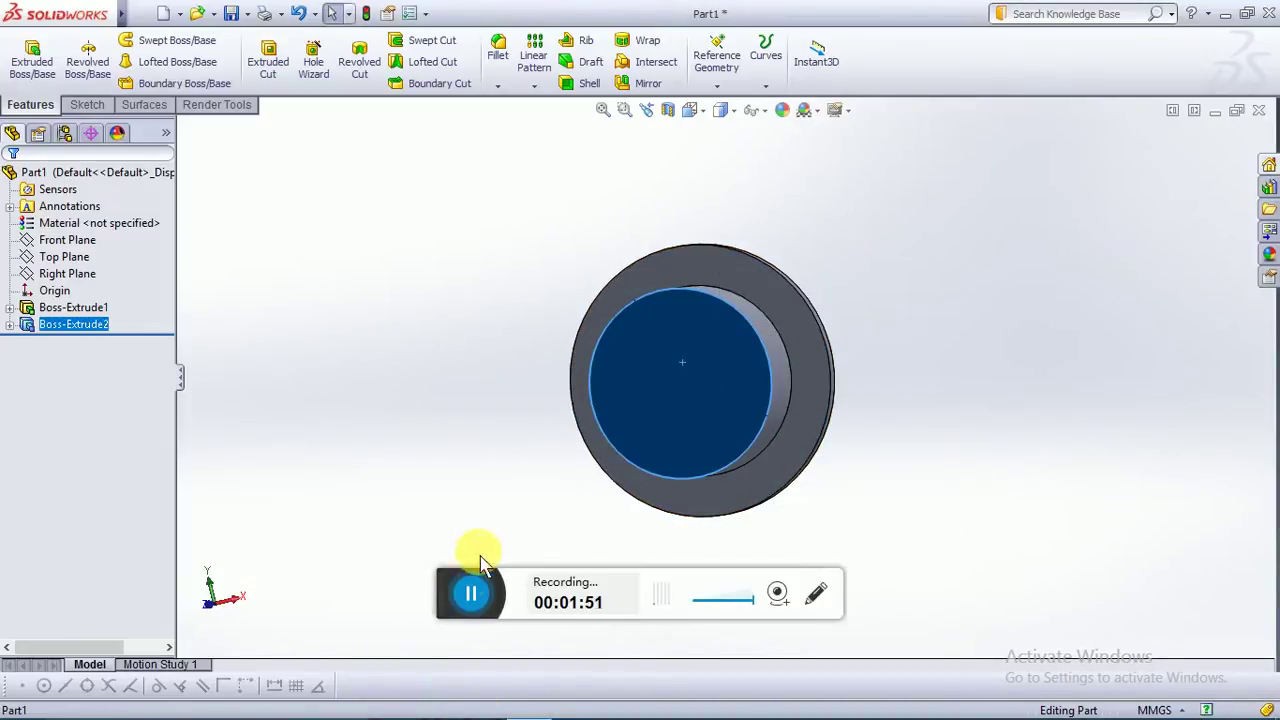
pyautogui.click(410, 594)
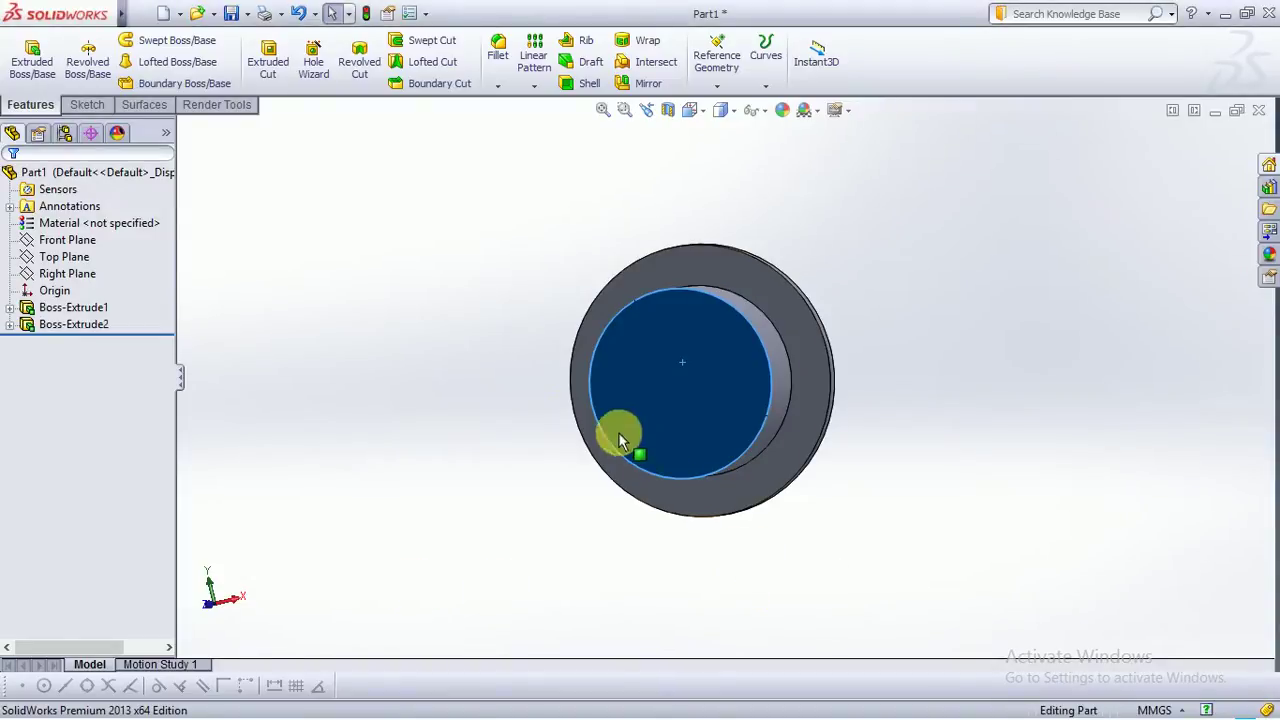
pyautogui.click(87, 104)
pyautogui.click(24, 55)
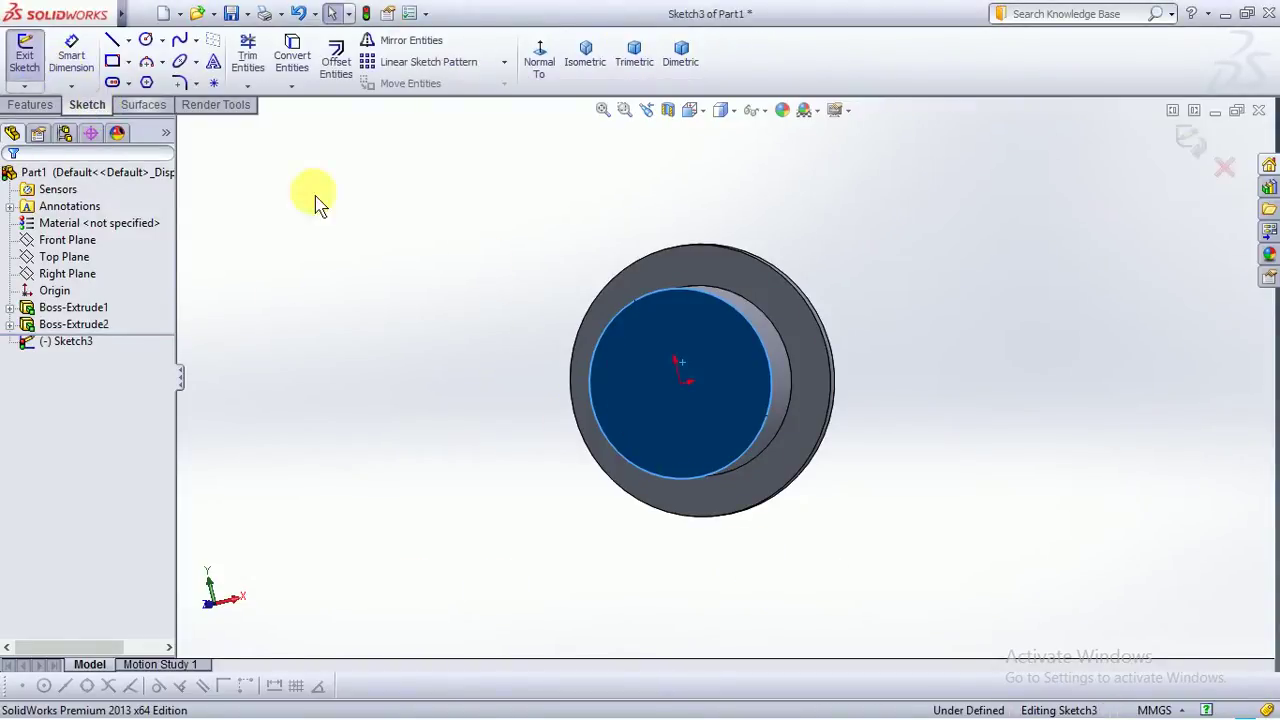
pyautogui.moveTo(786, 443); pyautogui.dragTo(822, 440, button='middle')
pyautogui.press('space')
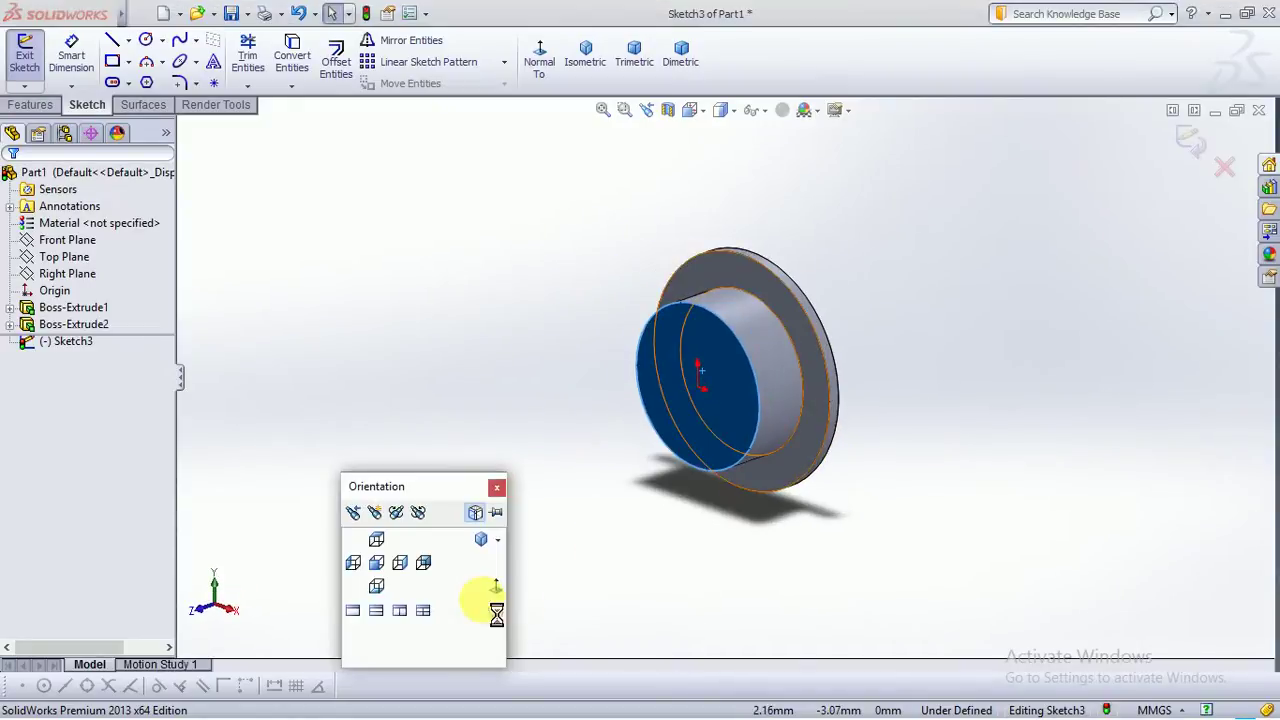
pyautogui.click(497, 588)
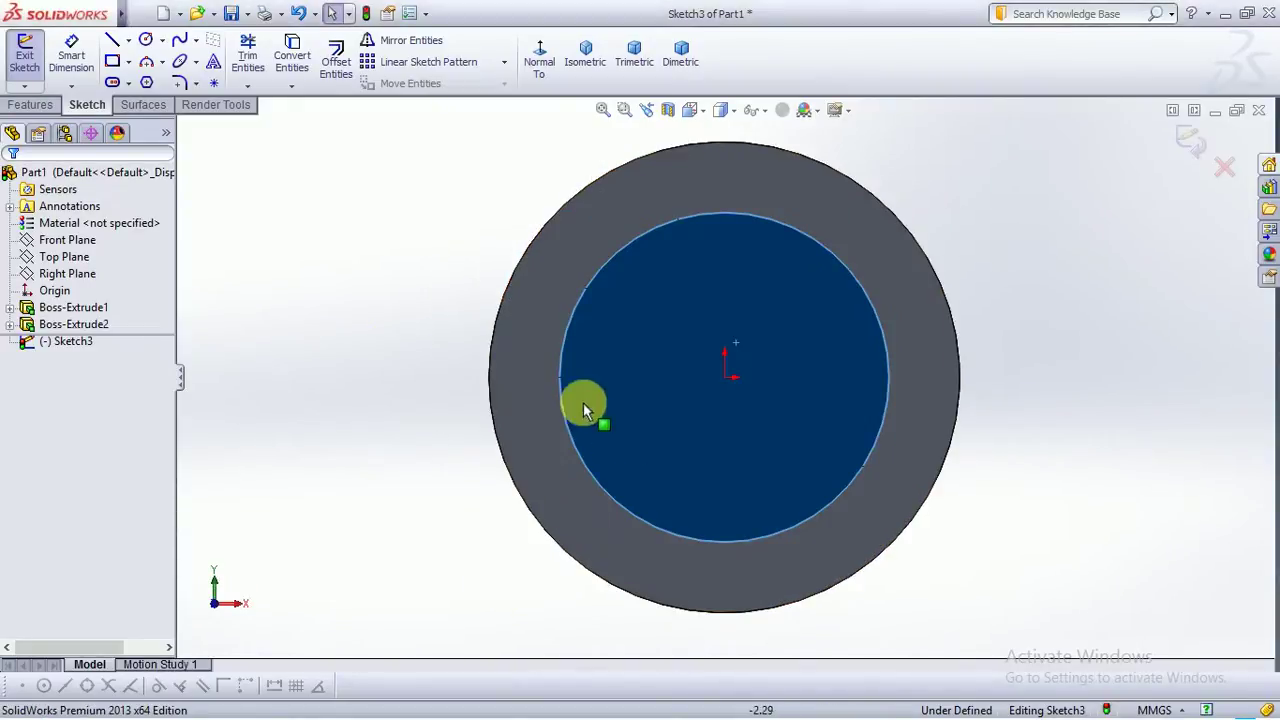
# Draw a circle of 3.5 mm radius centred on the origin, snapped to the boss's outer edge
pyautogui.click(145, 39)
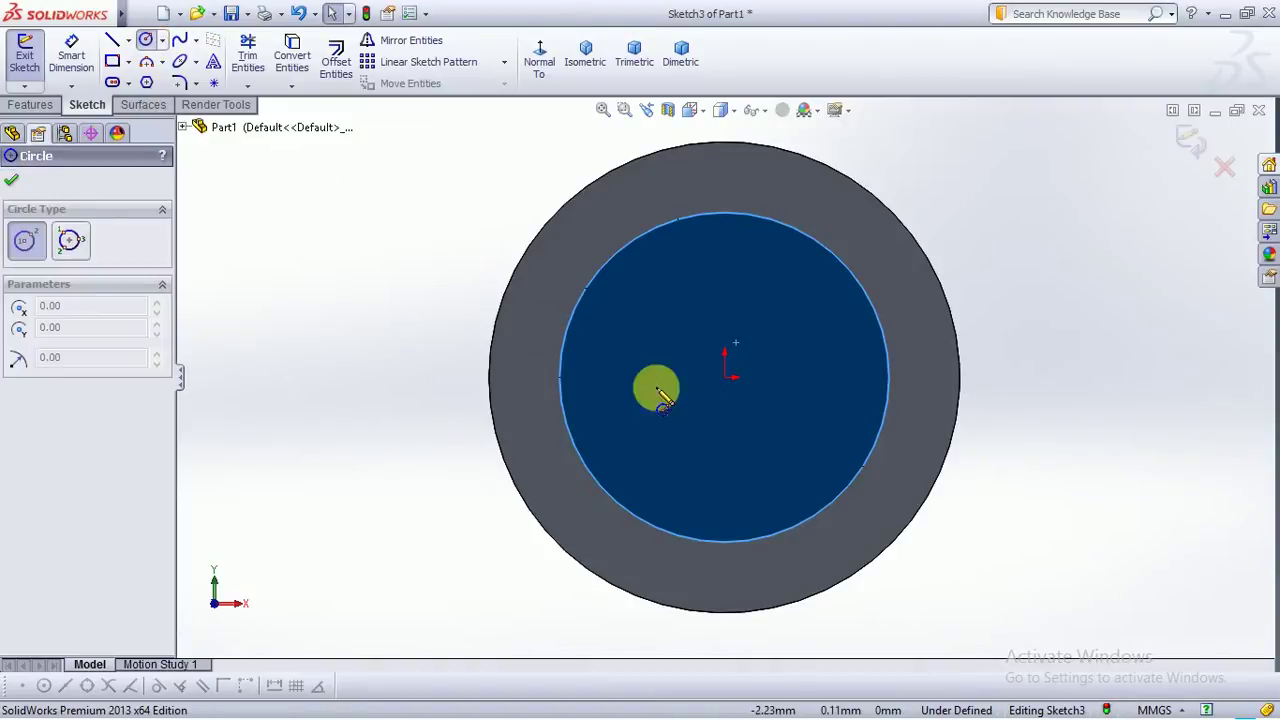
pyautogui.click(725, 375)
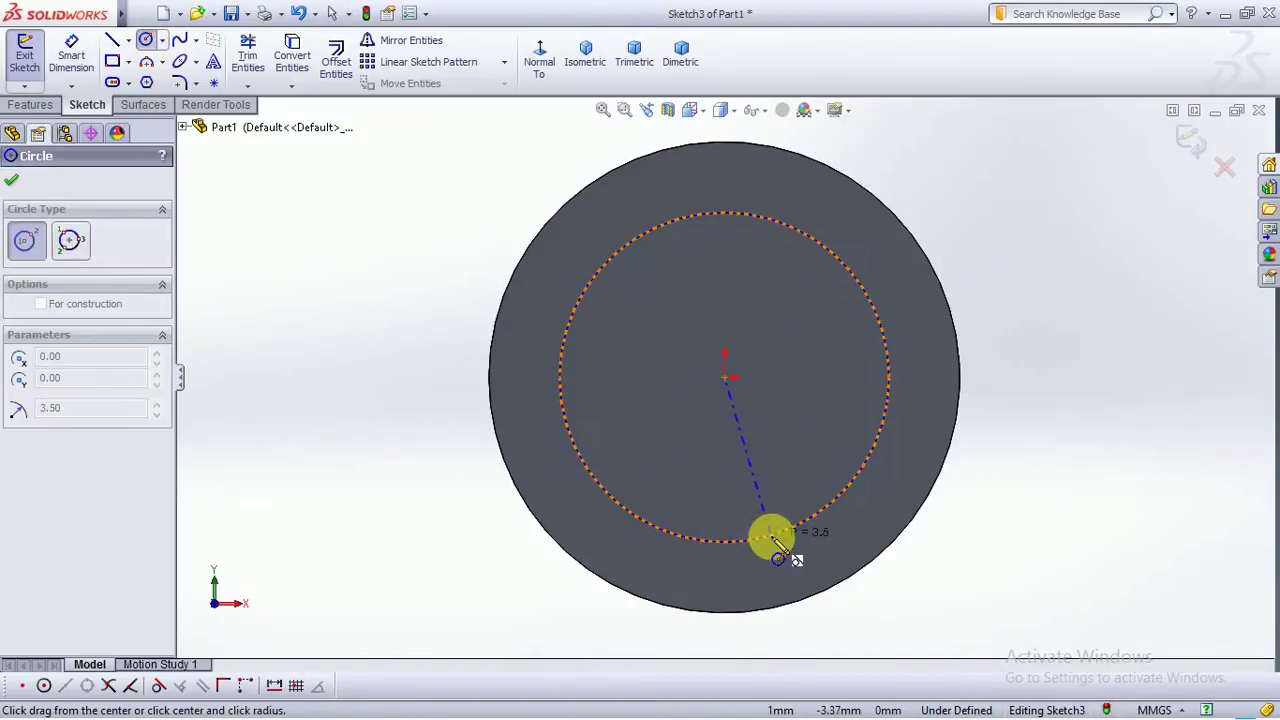
pyautogui.click(775, 540)
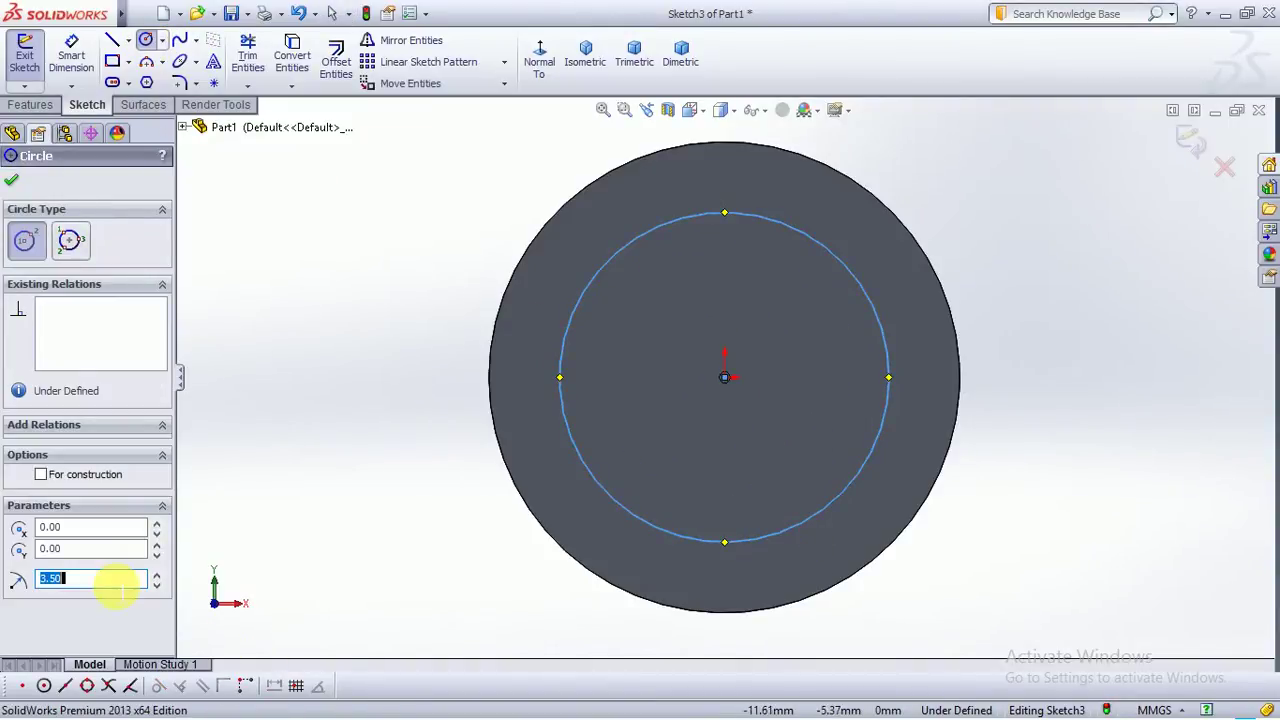
pyautogui.click(13, 183)
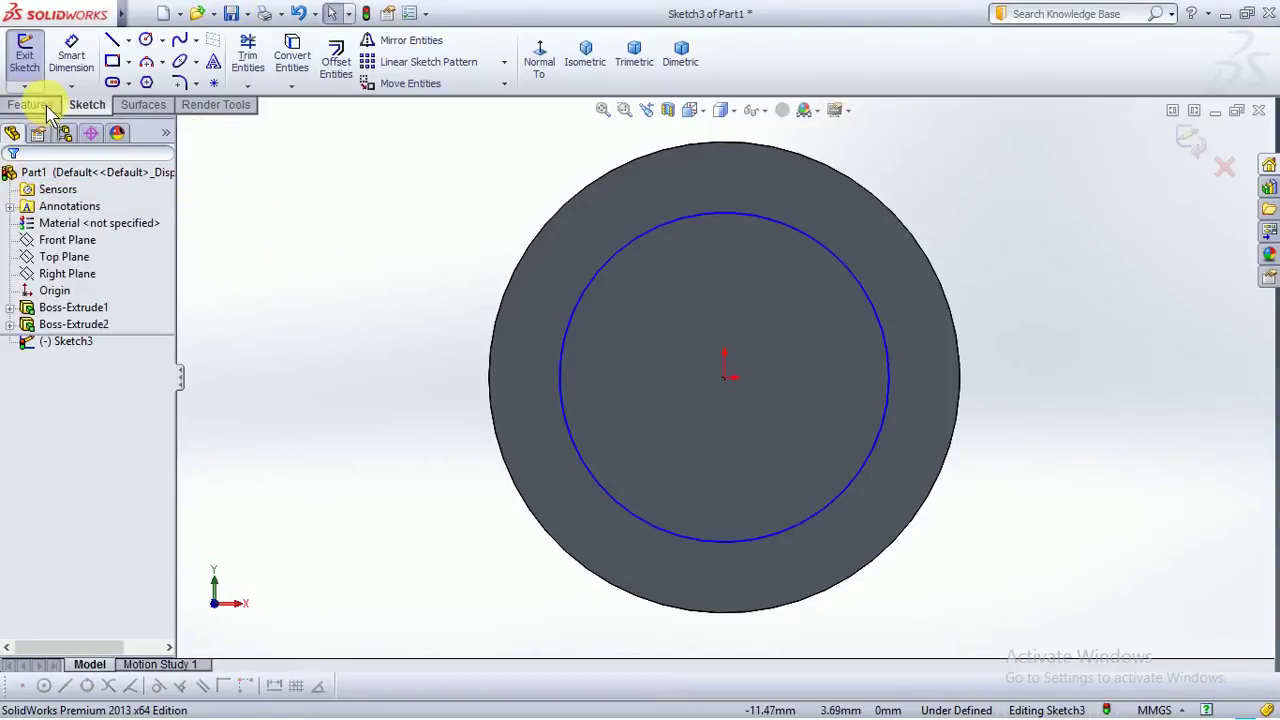
# Draw a vertical centerline about 6.92 mm long from the origin straight down past the disc's edge
pyautogui.scroll(3, 366, 257)
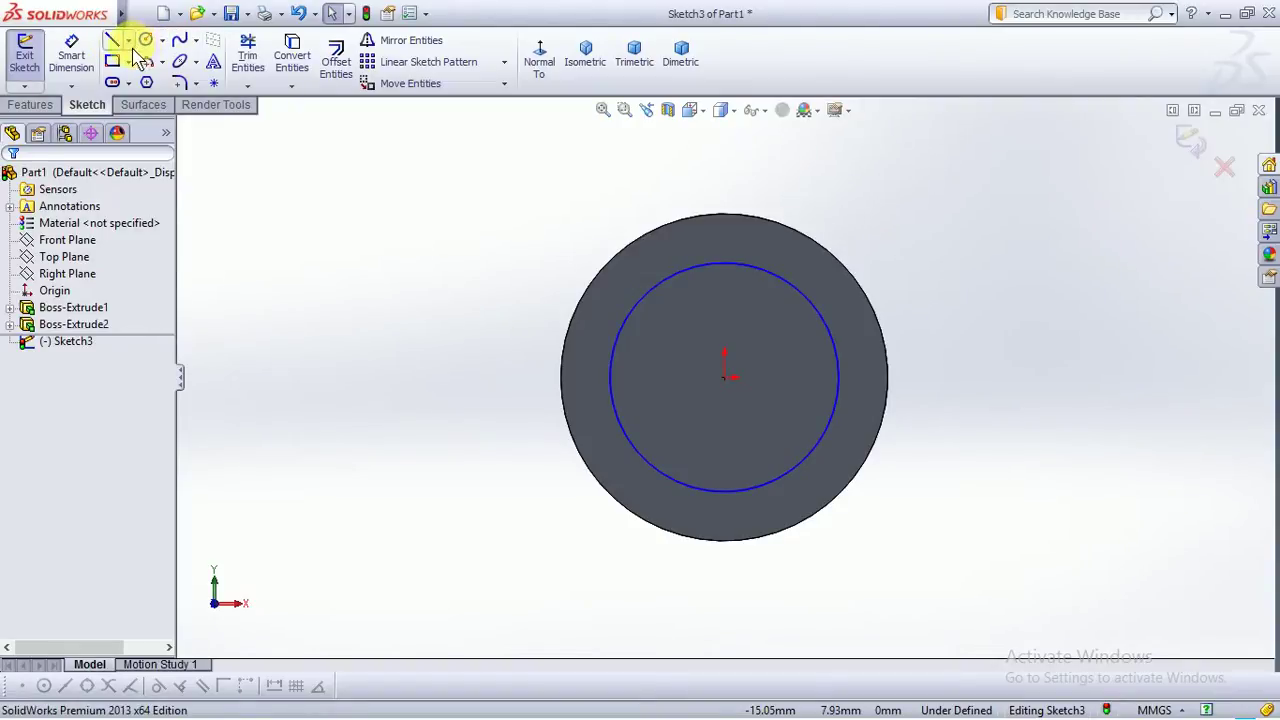
pyautogui.click(128, 40)
pyautogui.click(150, 80)
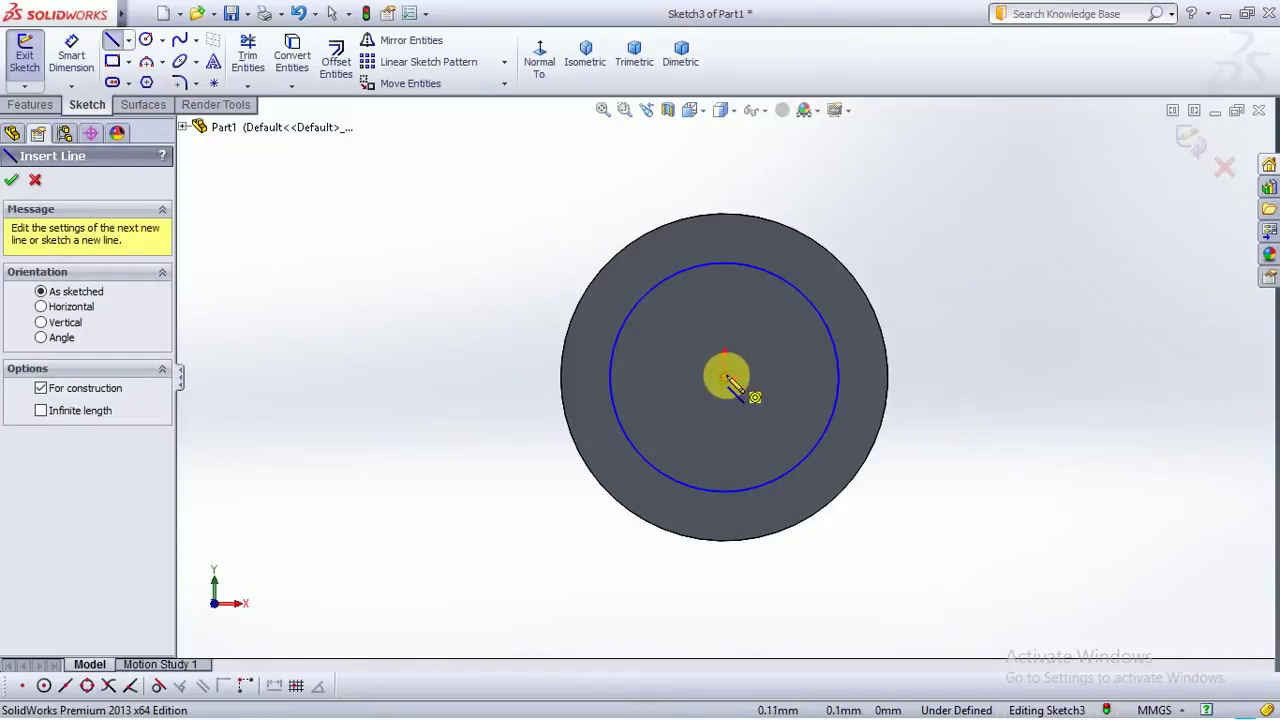
pyautogui.moveTo(726, 378); pyautogui.dragTo(724, 604)
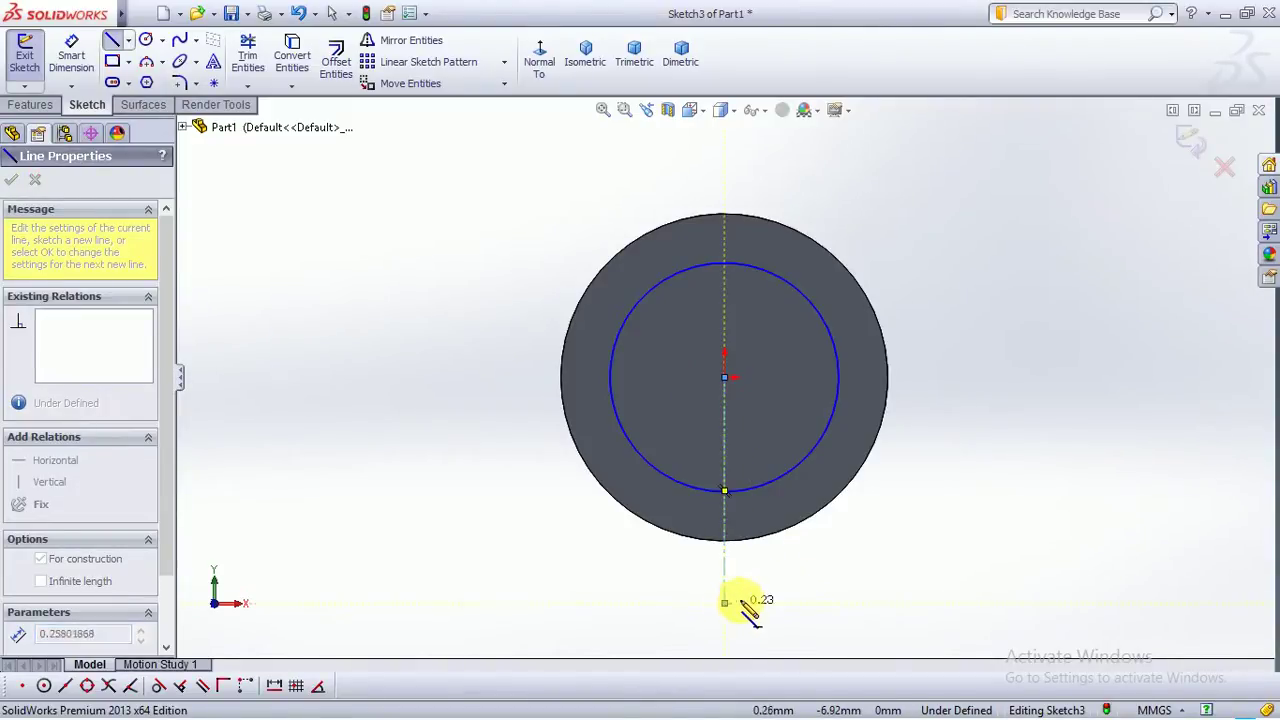
pyautogui.press('Escape')
pyautogui.click(725, 598)
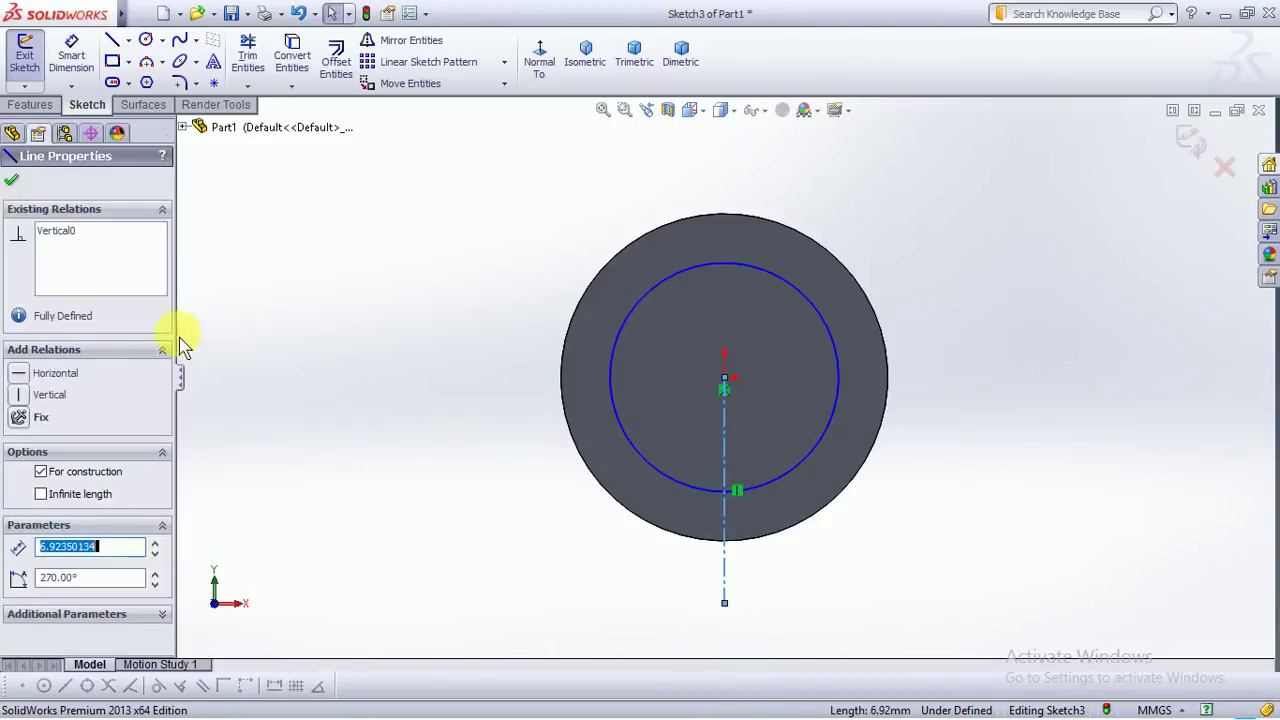
pyautogui.click(12, 180)
# Draw a horizontal line about 7.89 mm long through the centerline's lower endpoint, extending to both sides of it
pyautogui.press('z')
pyautogui.press('z')
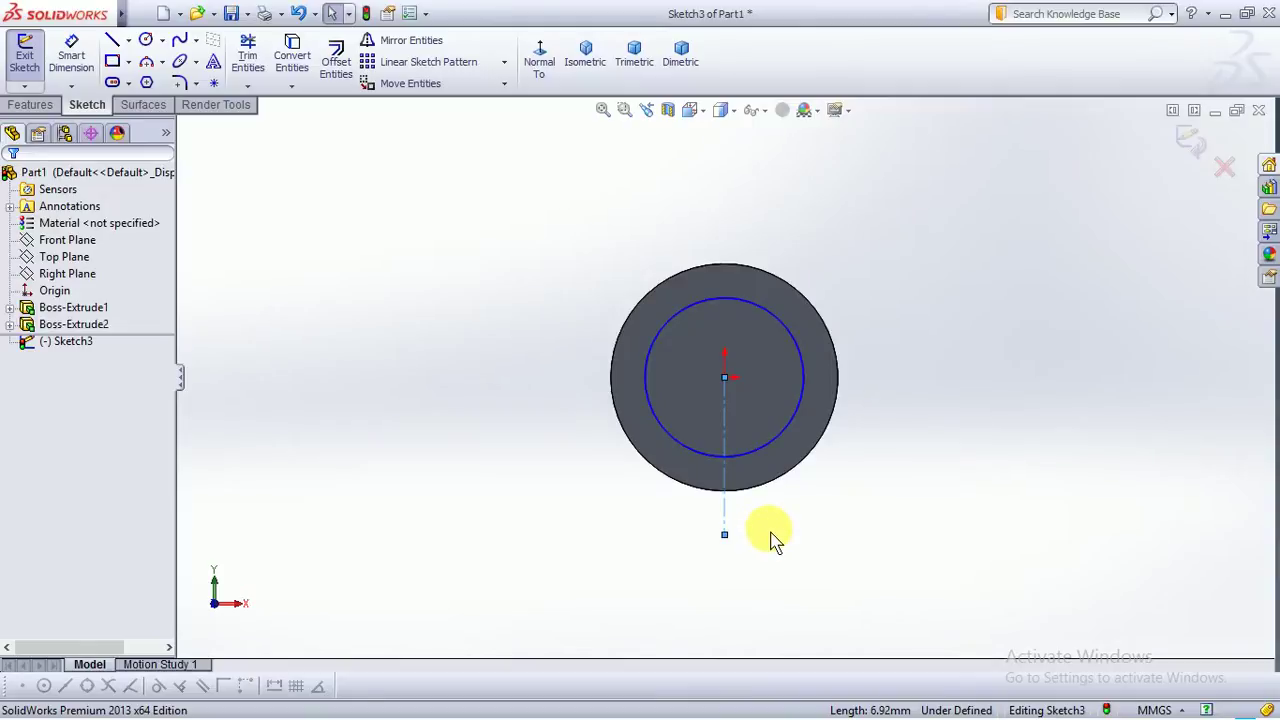
pyautogui.click(129, 42)
pyautogui.click(145, 62)
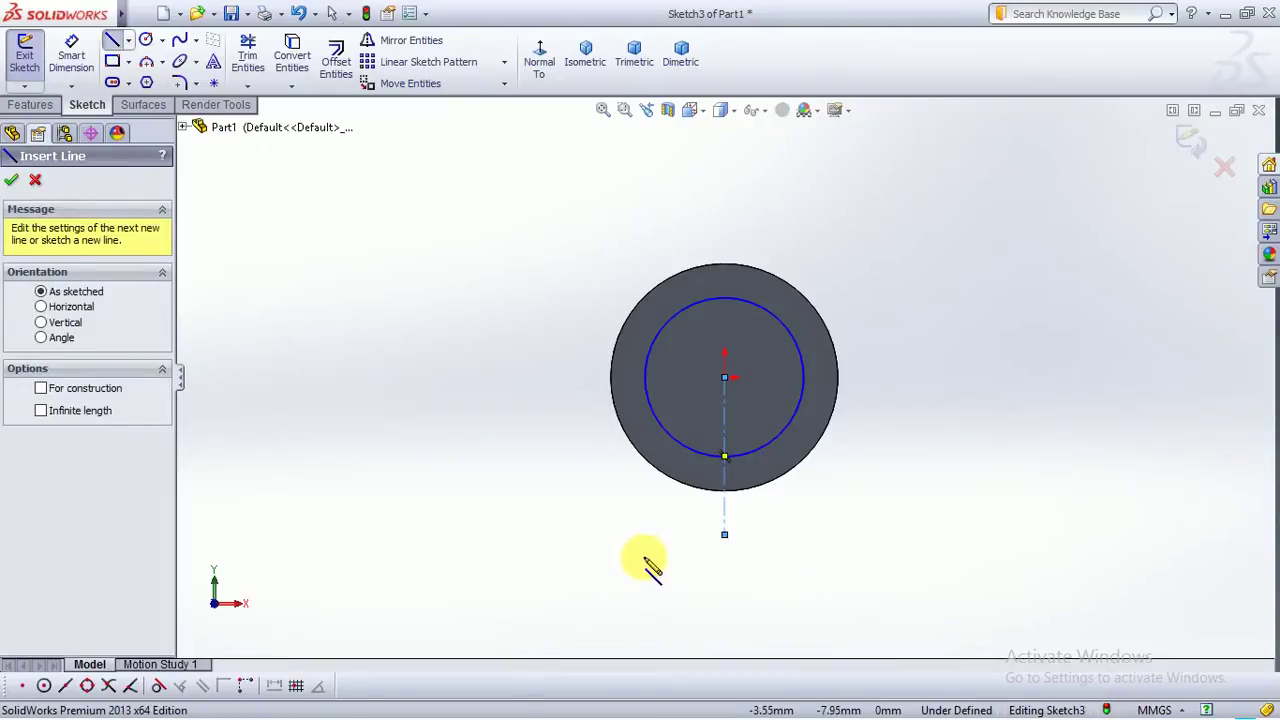
pyautogui.click(637, 535)
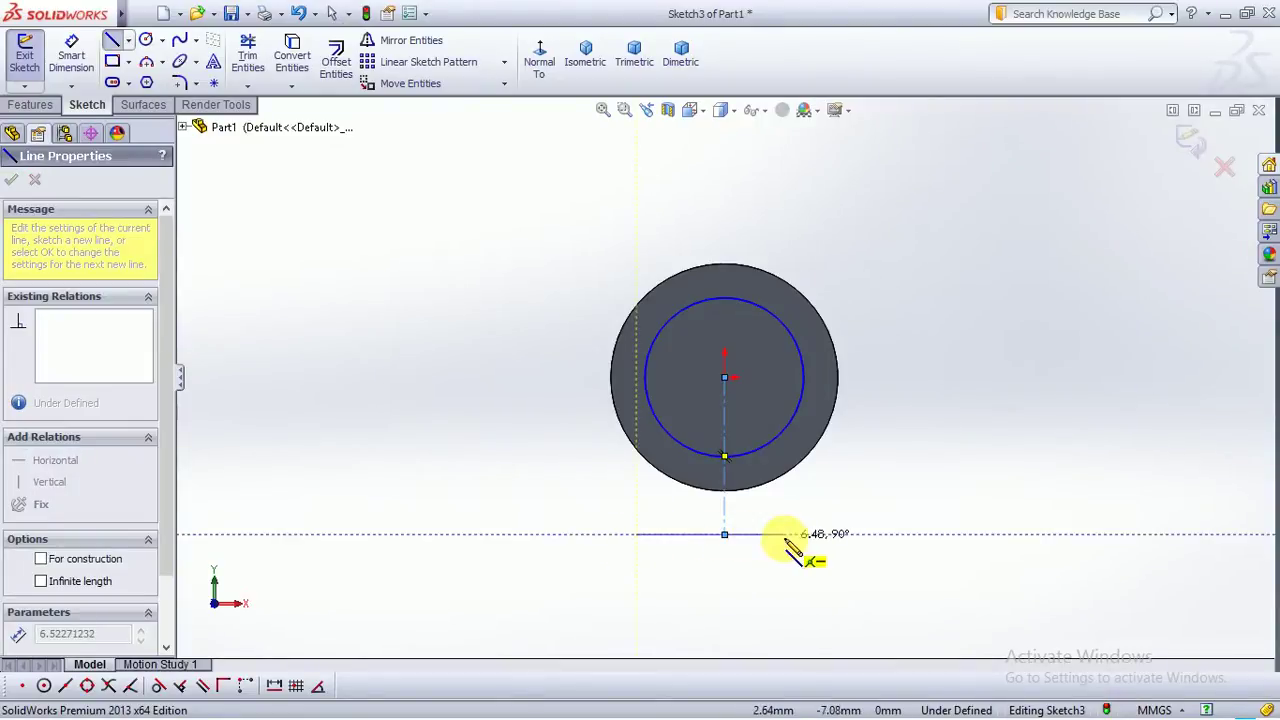
pyautogui.click(816, 535)
pyautogui.click(816, 535)
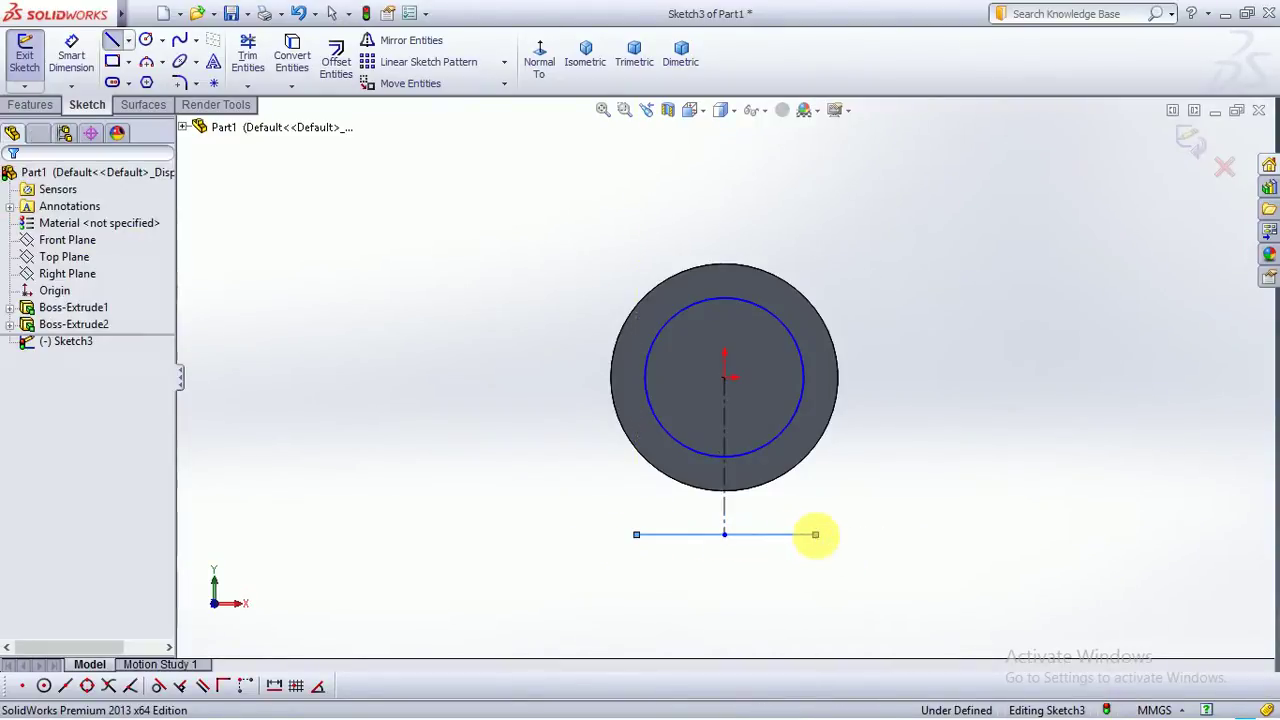
# Dimension the horizontal base line's length and set it to 15 mm
pyautogui.click(72, 58)
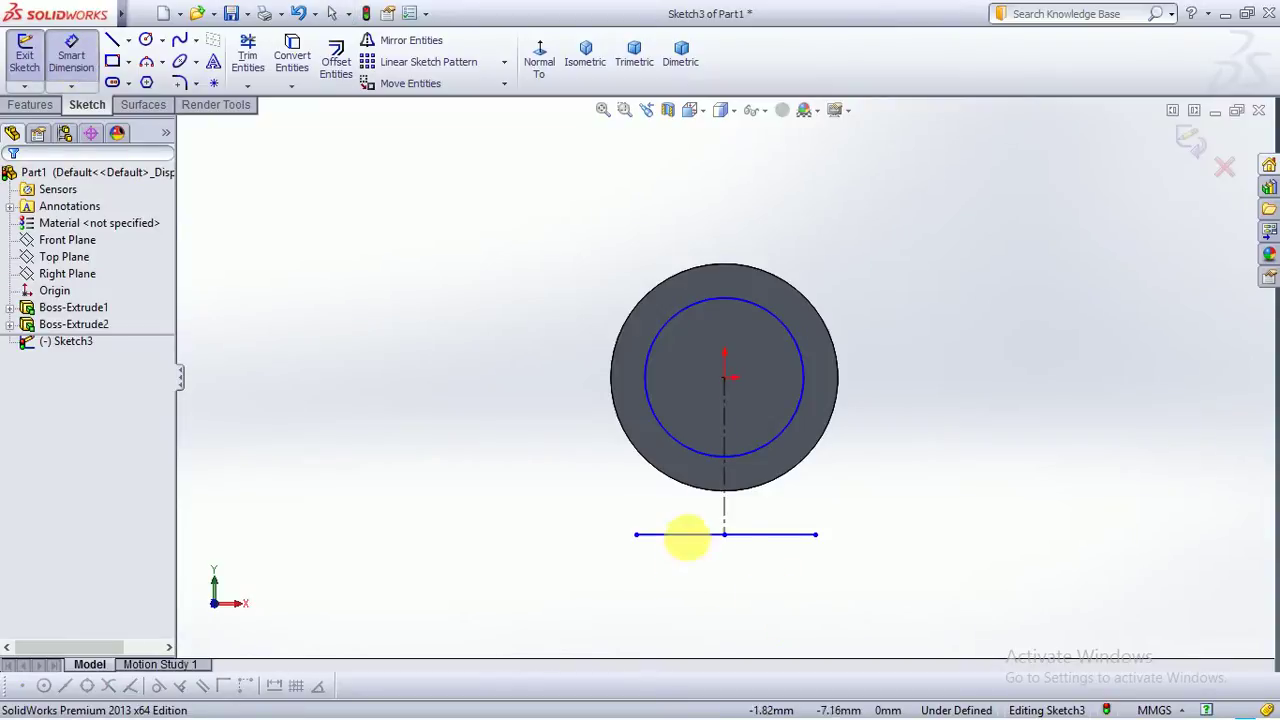
pyautogui.click(705, 537)
pyautogui.click(733, 580)
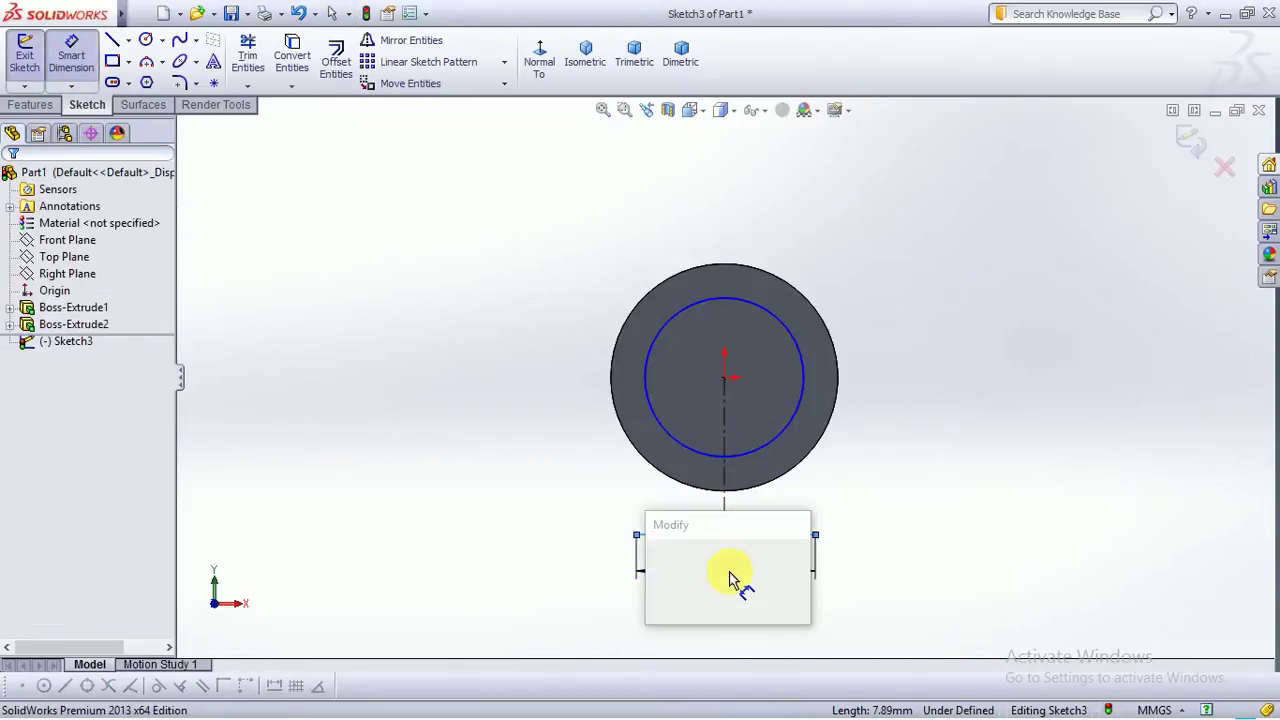
pyautogui.press('Return')
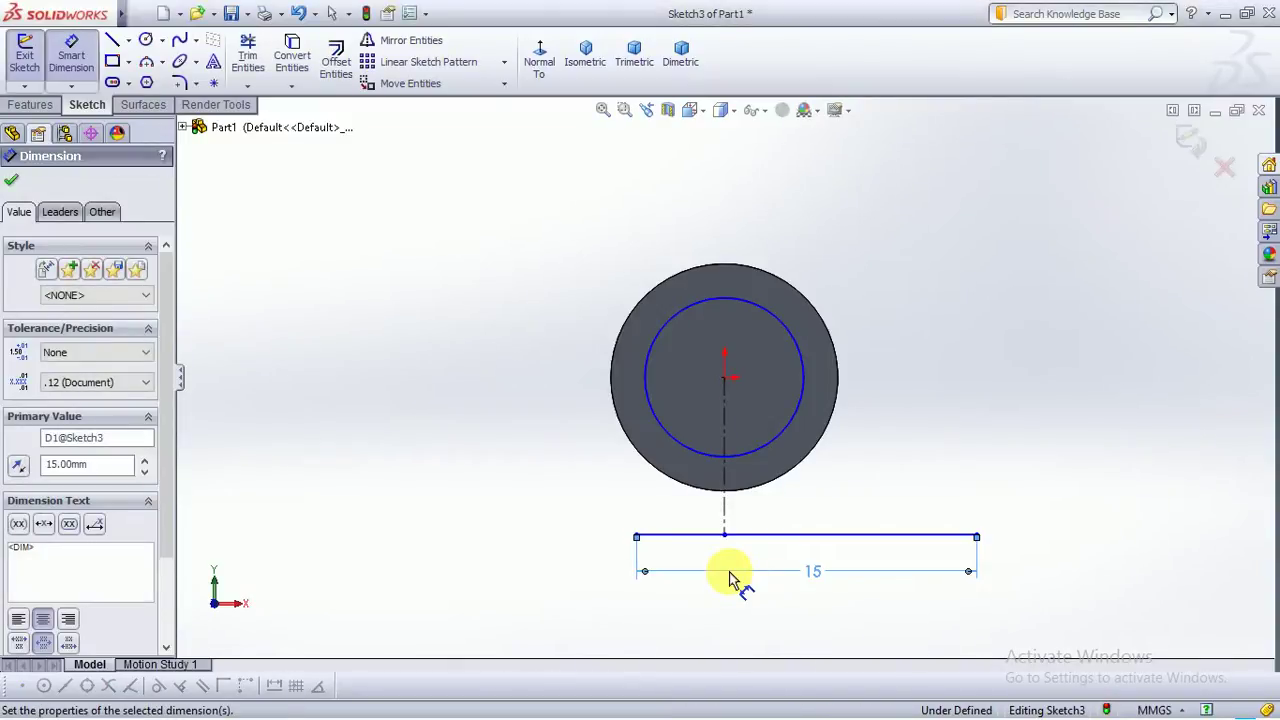
# Dimension the distance from the centerline to the base line's right endpoint and set it to 7.5 mm
pyautogui.click(725, 521)
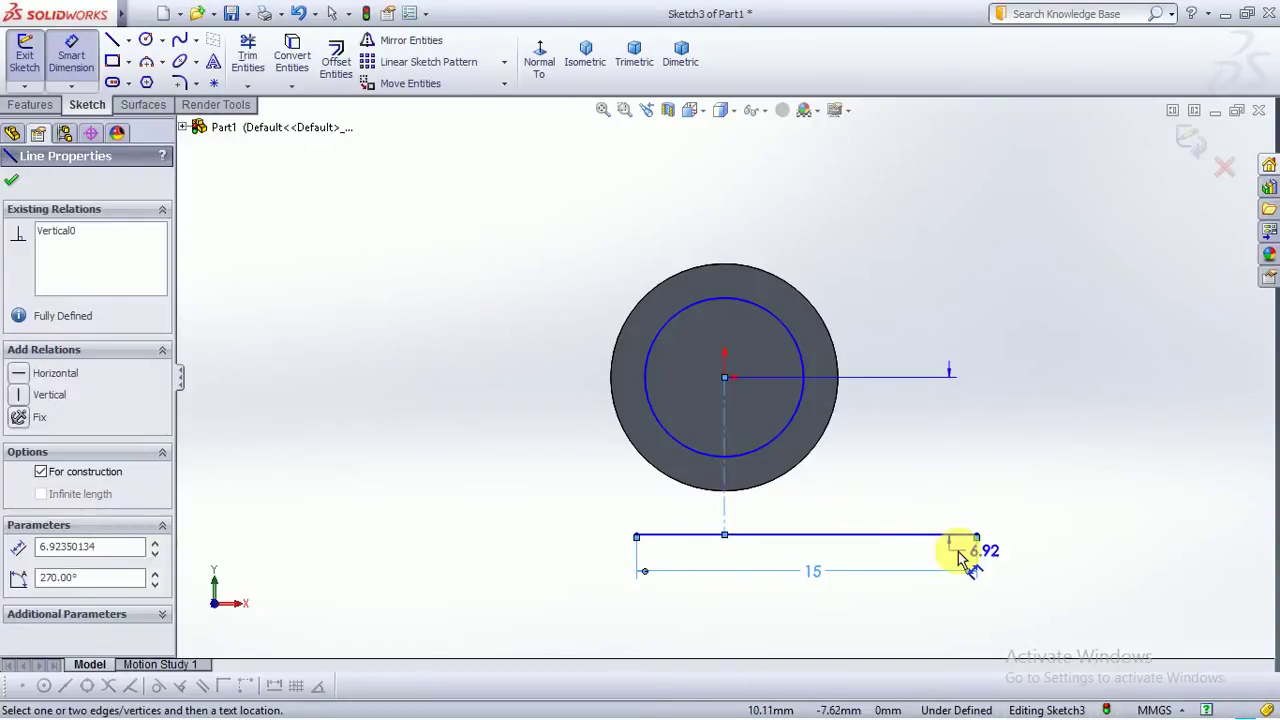
pyautogui.click(976, 537)
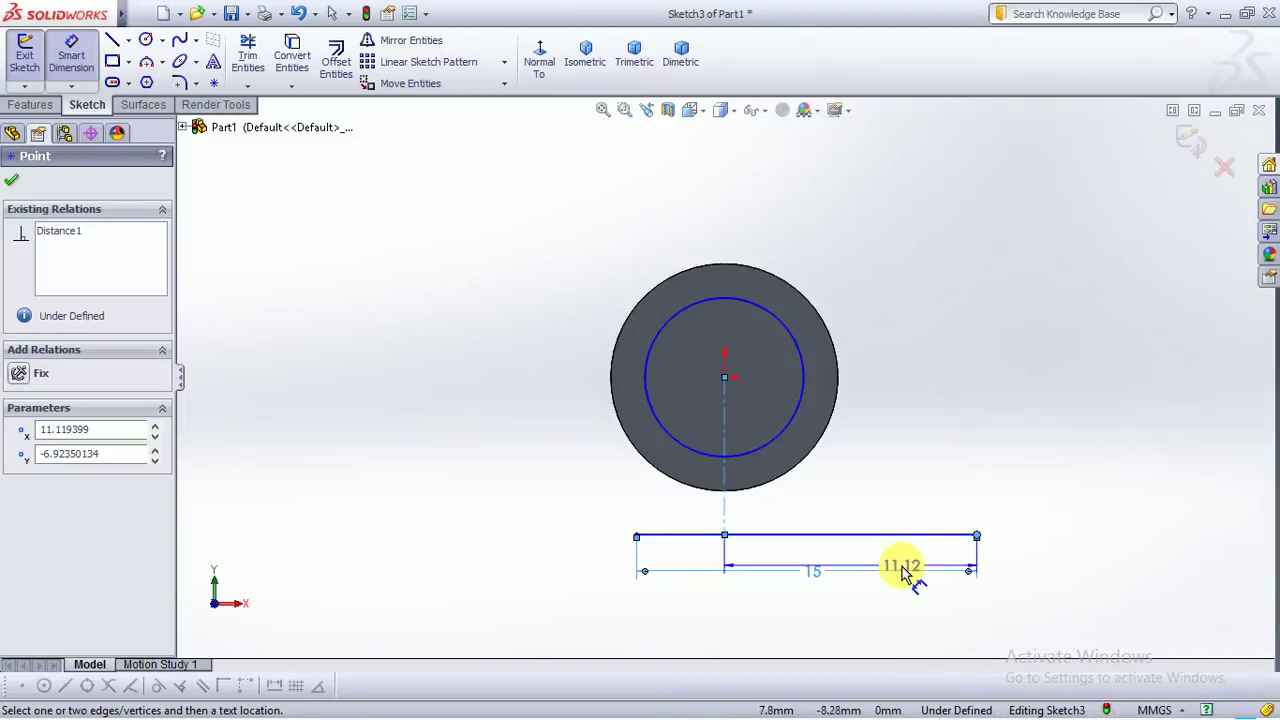
pyautogui.click(896, 564)
pyautogui.write('7.5')
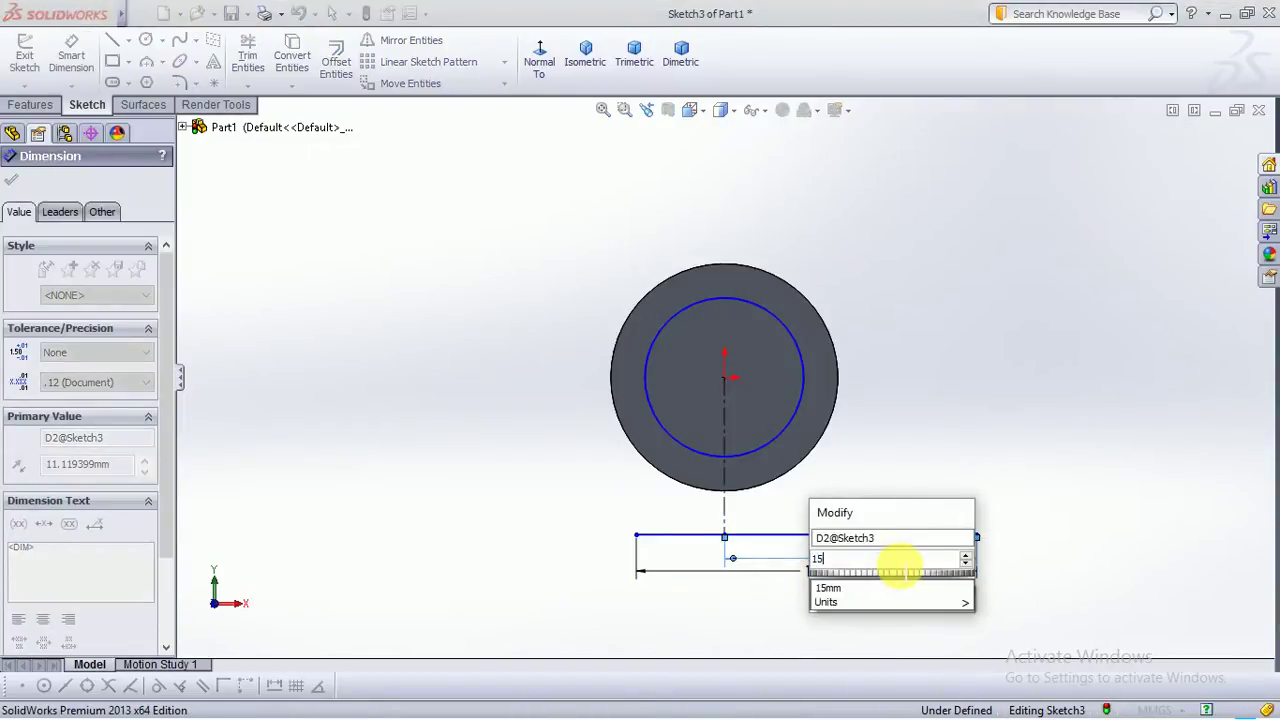
pyautogui.press('Return')
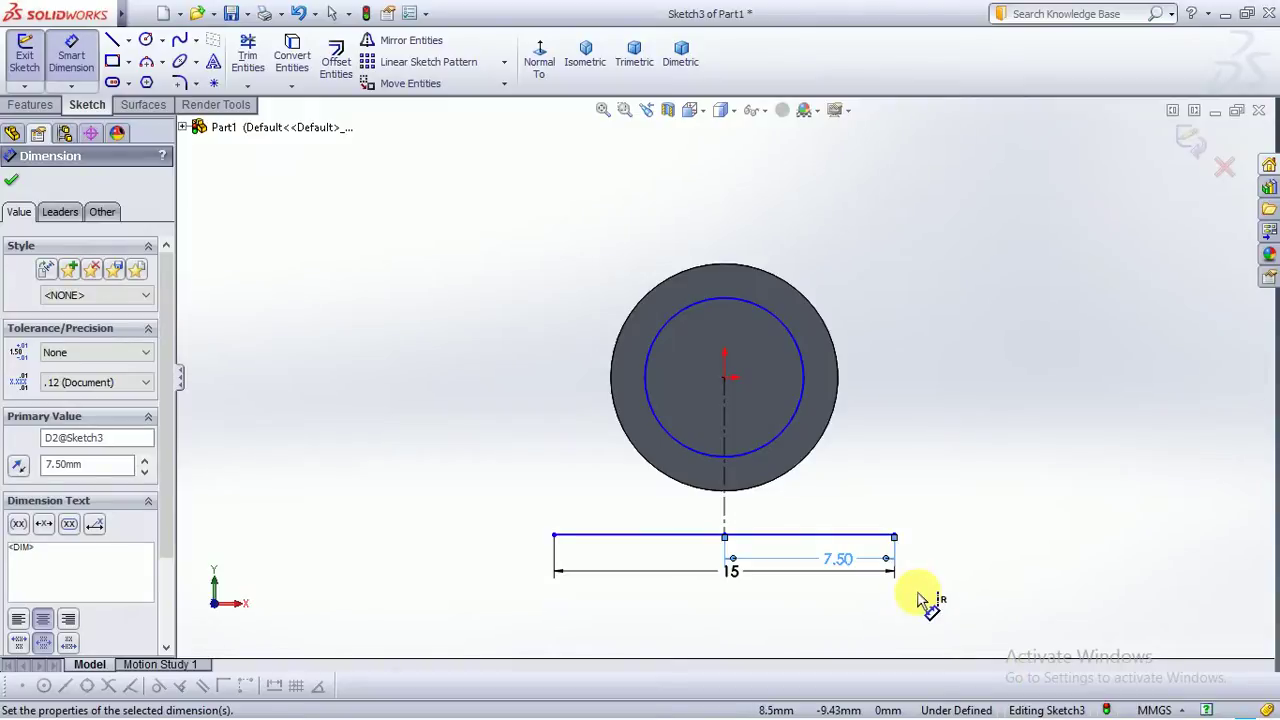
# Change the base line's length to 12 mm and its right endpoint's distance from the centerline to 6 mm
pyautogui.doubleClick(745, 572)
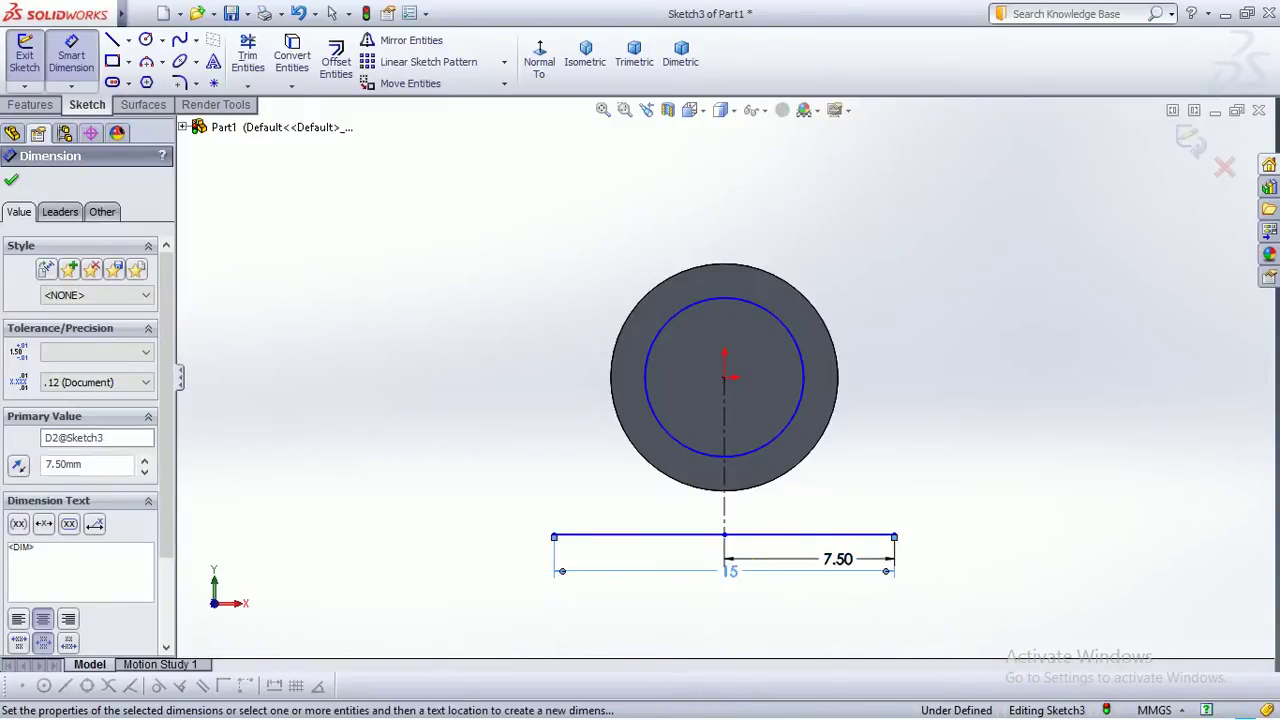
pyautogui.write('12')
pyautogui.press('Return')
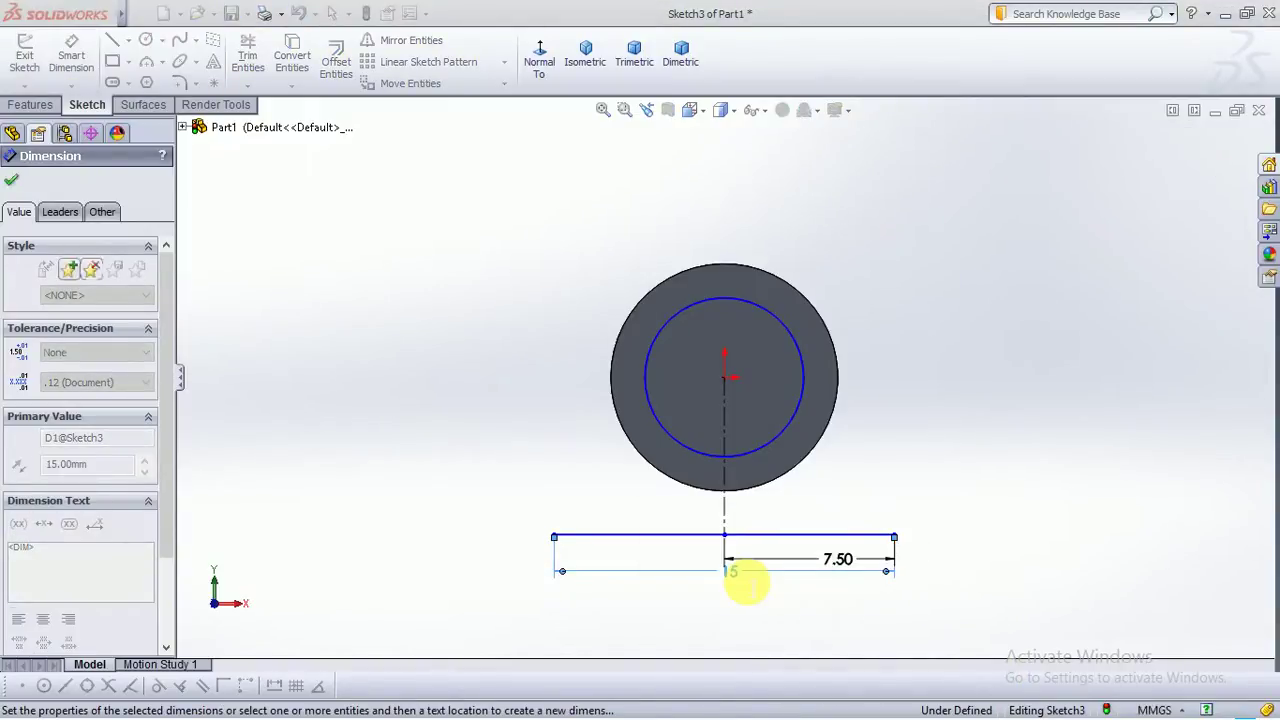
pyautogui.doubleClick(857, 562)
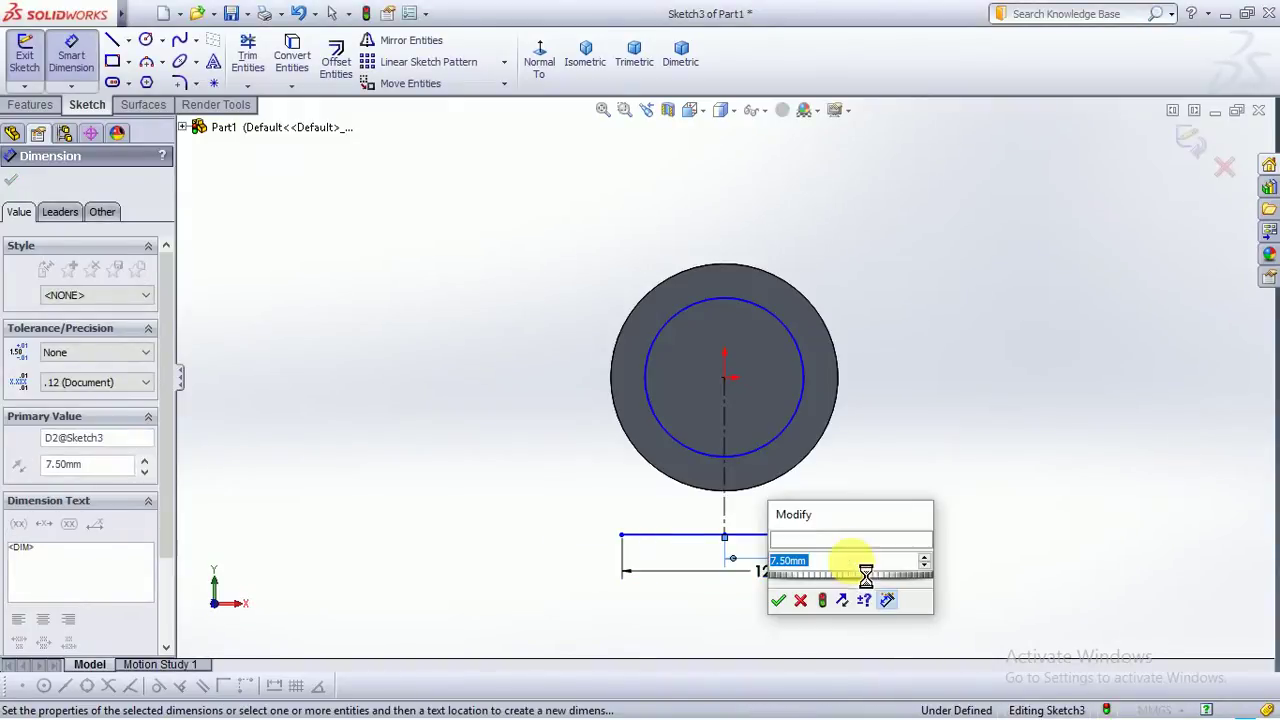
pyautogui.write('6')
pyautogui.press('Return')
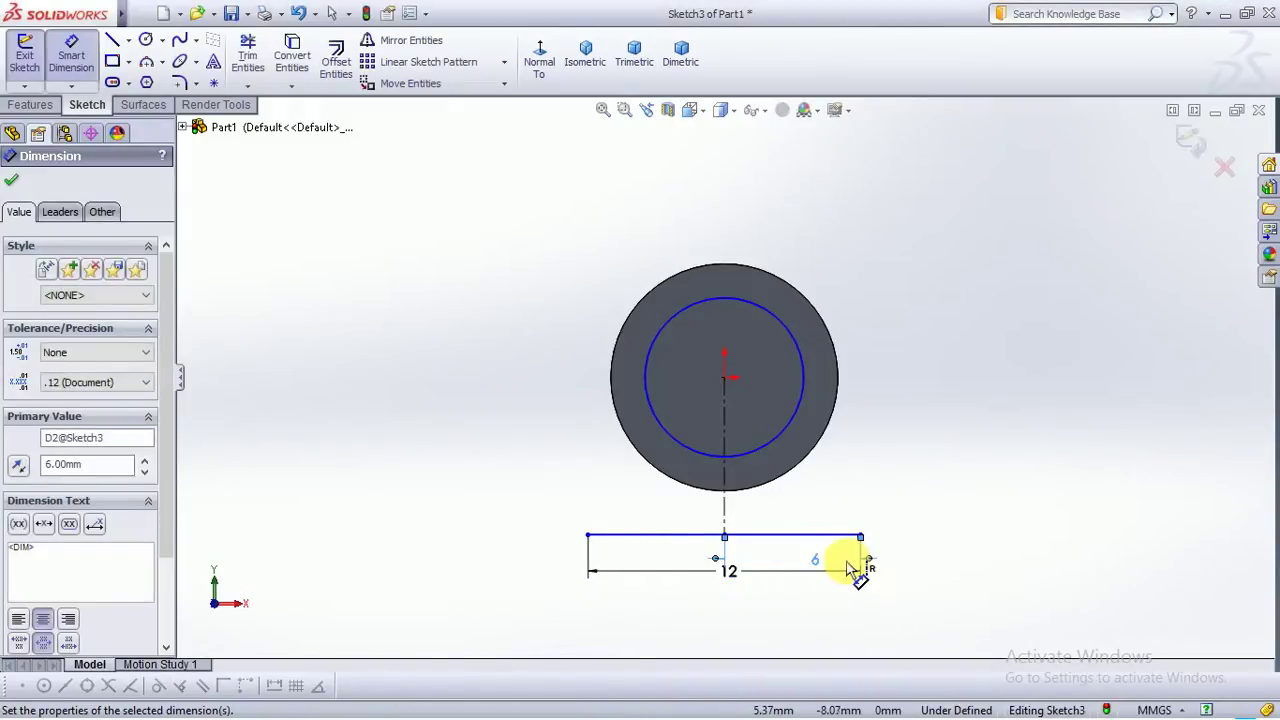
pyautogui.press('Escape')
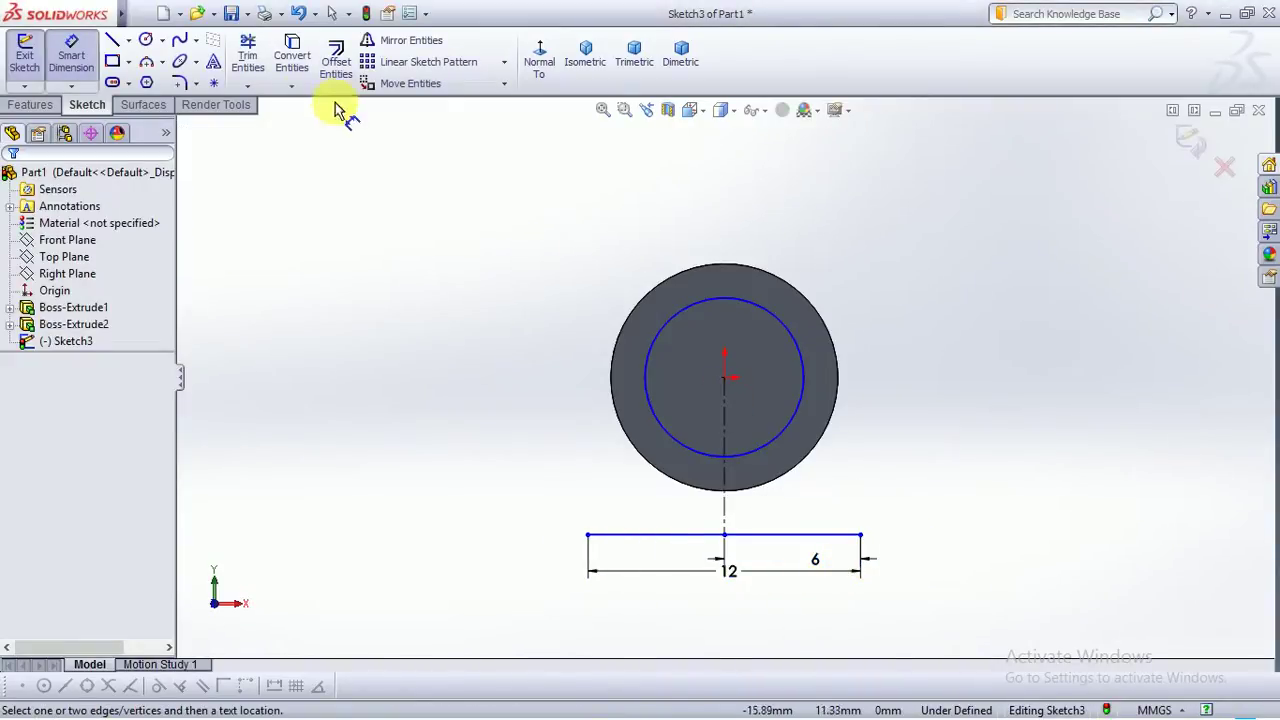
# Draw two slanted lines joining the circle's left and right quadrant points to the matching ends of the base line
pyautogui.click(112, 42)
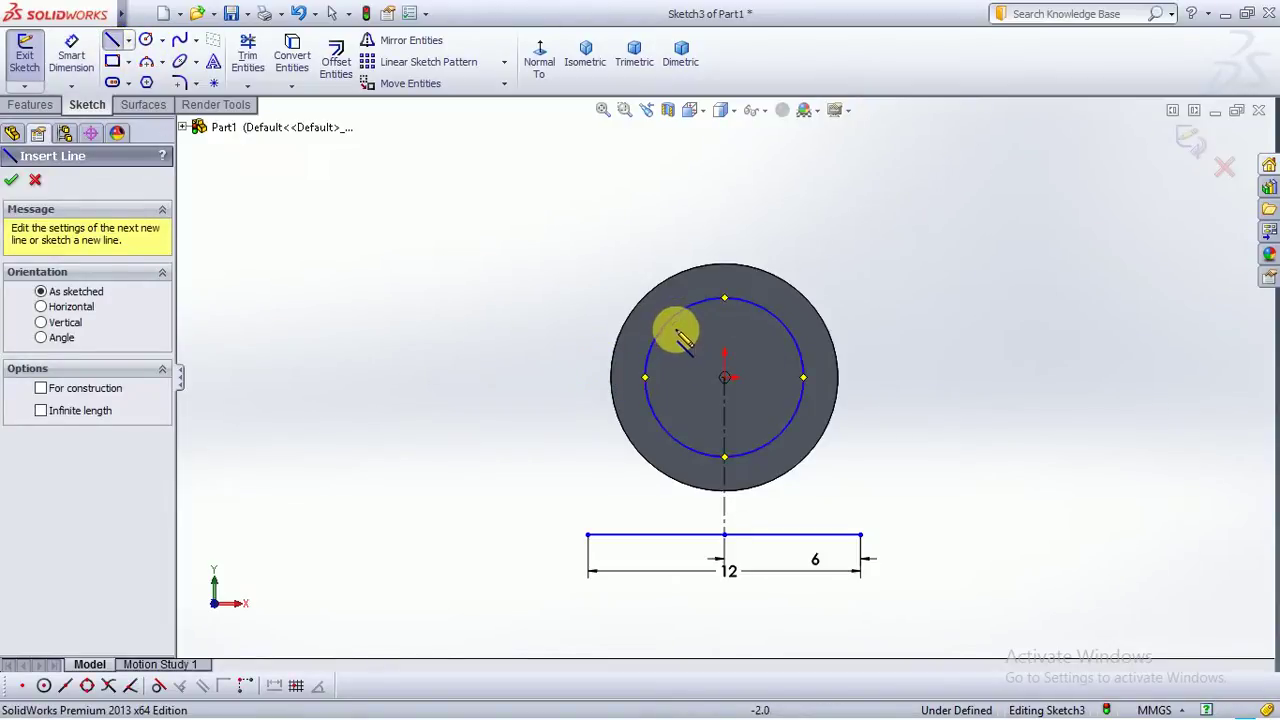
pyautogui.moveTo(645, 378)
pyautogui.mouseDown()
pyautogui.moveTo(571, 523)
pyautogui.moveTo(588, 536)
pyautogui.mouseUp()
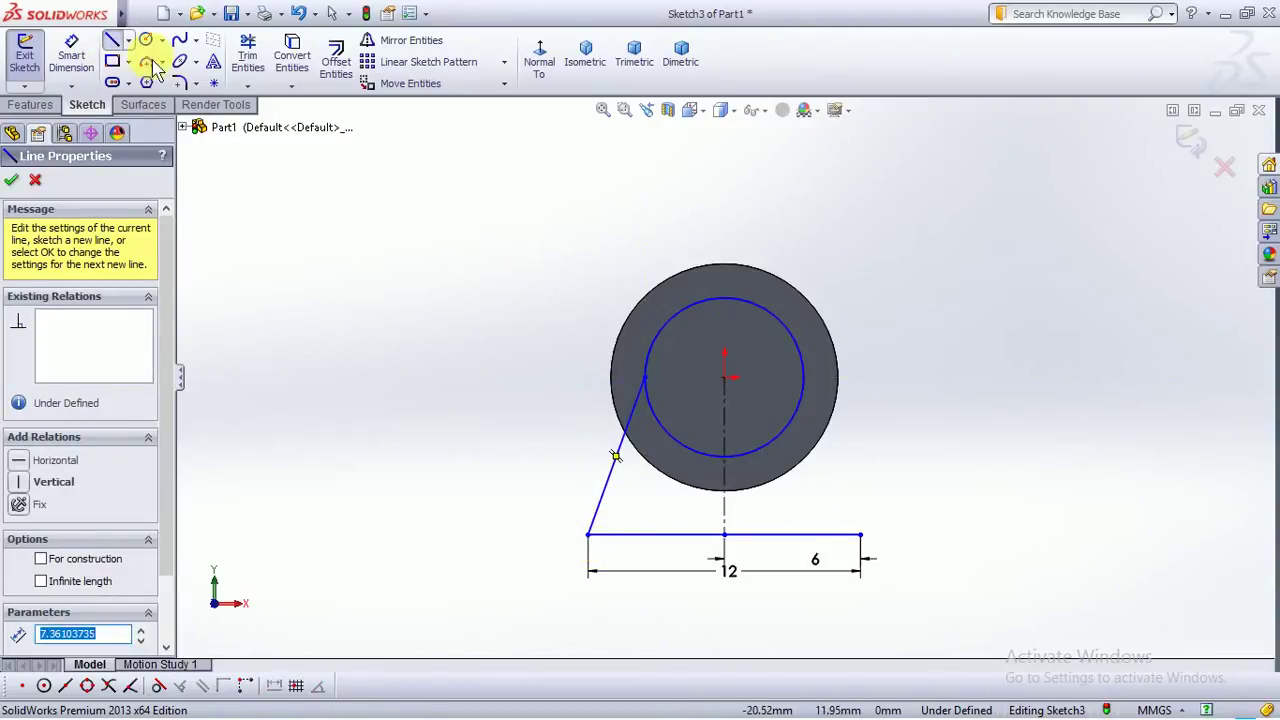
pyautogui.moveTo(806, 378); pyautogui.dragTo(862, 537)
pyautogui.press('Escape')
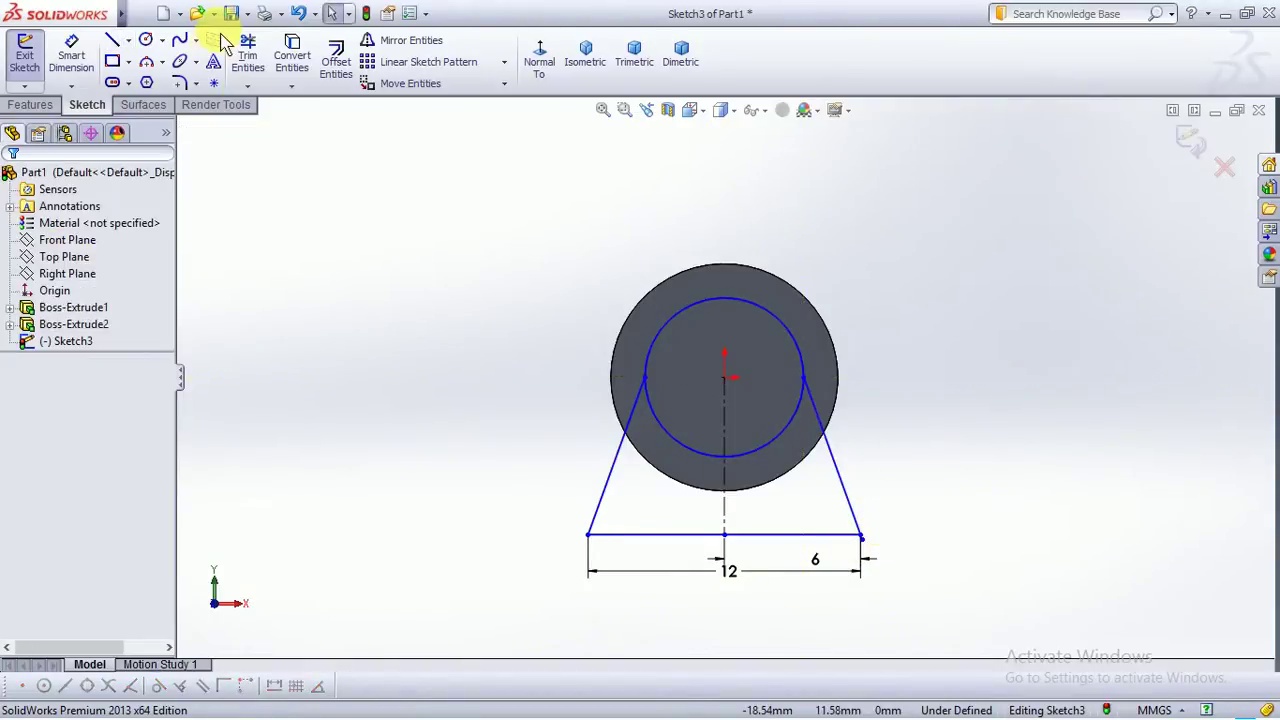
# Trim away the lower half of the sketch circle between the two slanted lines, leaving only the rounded top arc
pyautogui.click(248, 55)
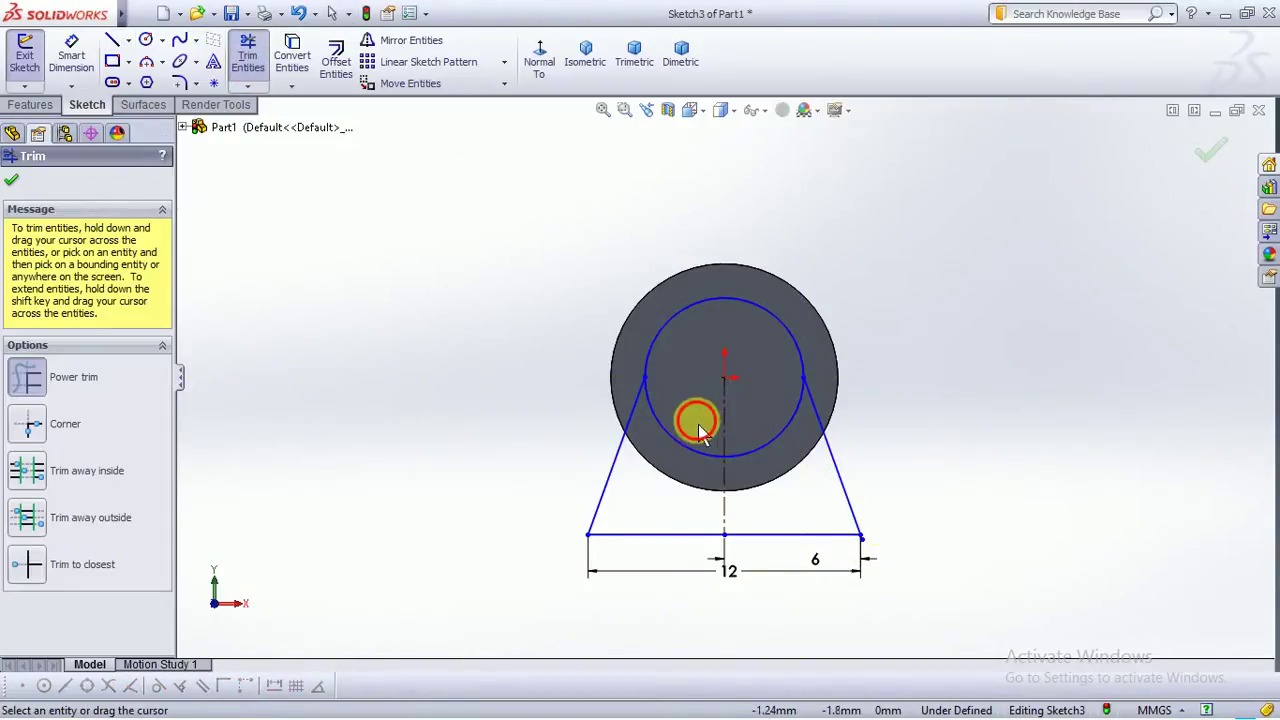
pyautogui.moveTo(694, 420); pyautogui.dragTo(680, 446)
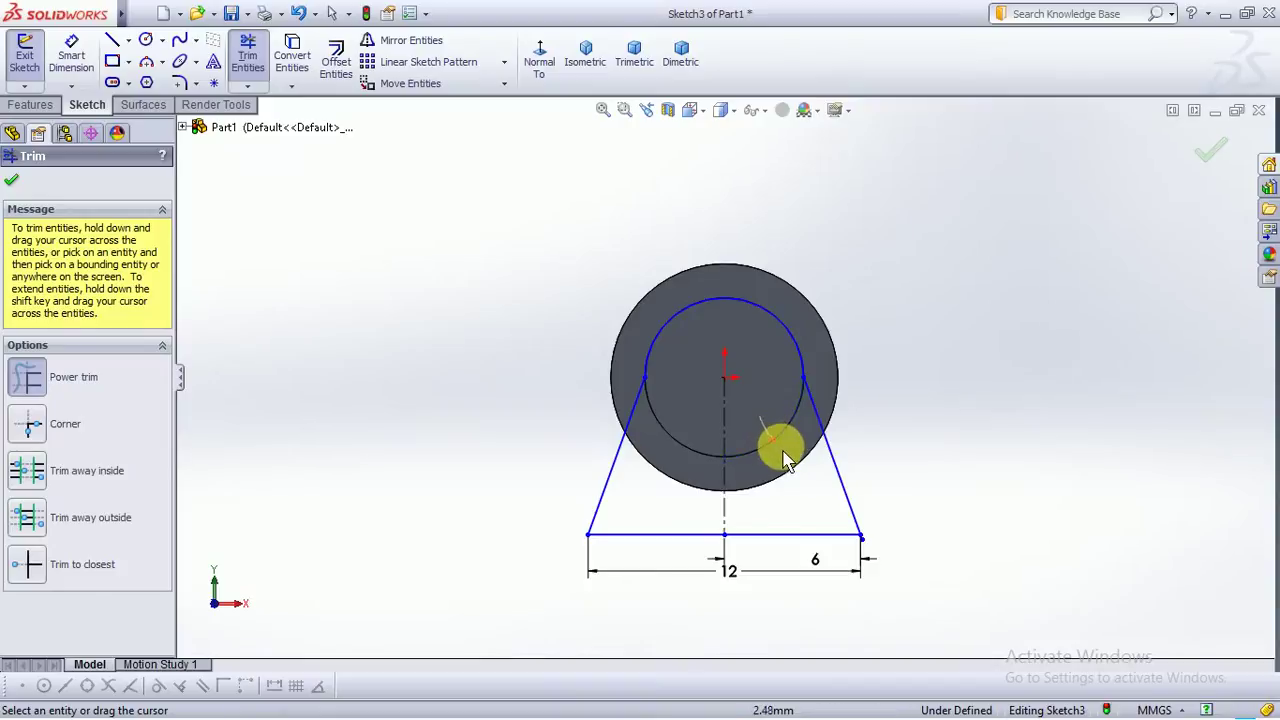
pyautogui.scroll(2, 785, 460)
pyautogui.click(1236, 152)
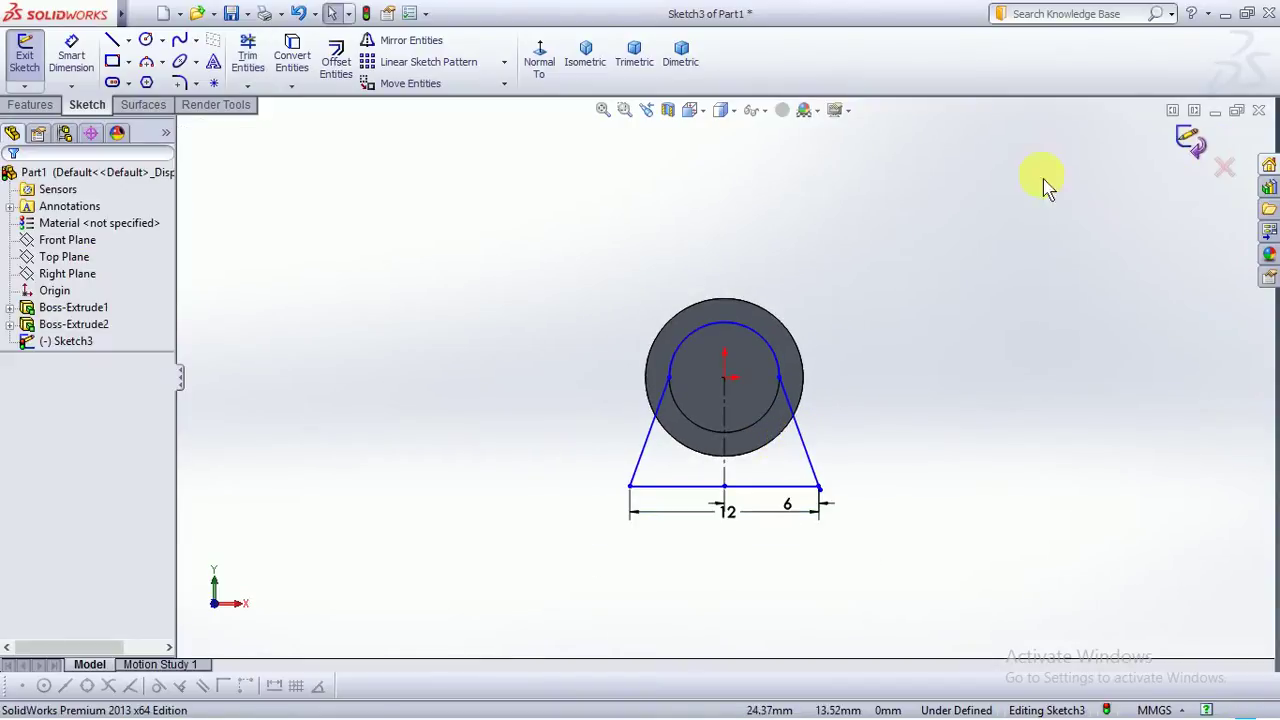
# Extrude all three regions of the rounded-top profile as a blind boss 6.50 mm deep, outward from the cylindrical boss
pyautogui.click(38, 103)
pyautogui.click(32, 62)
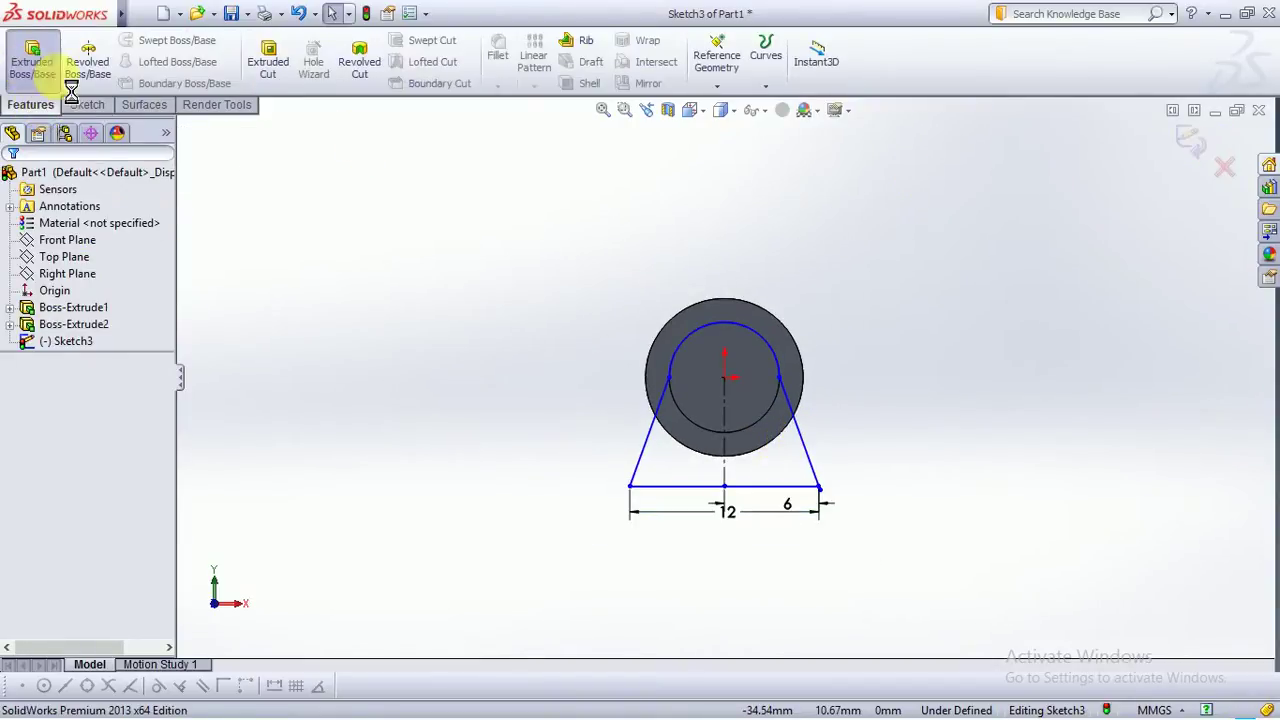
pyautogui.moveTo(971, 462); pyautogui.dragTo(777, 474, button='middle')
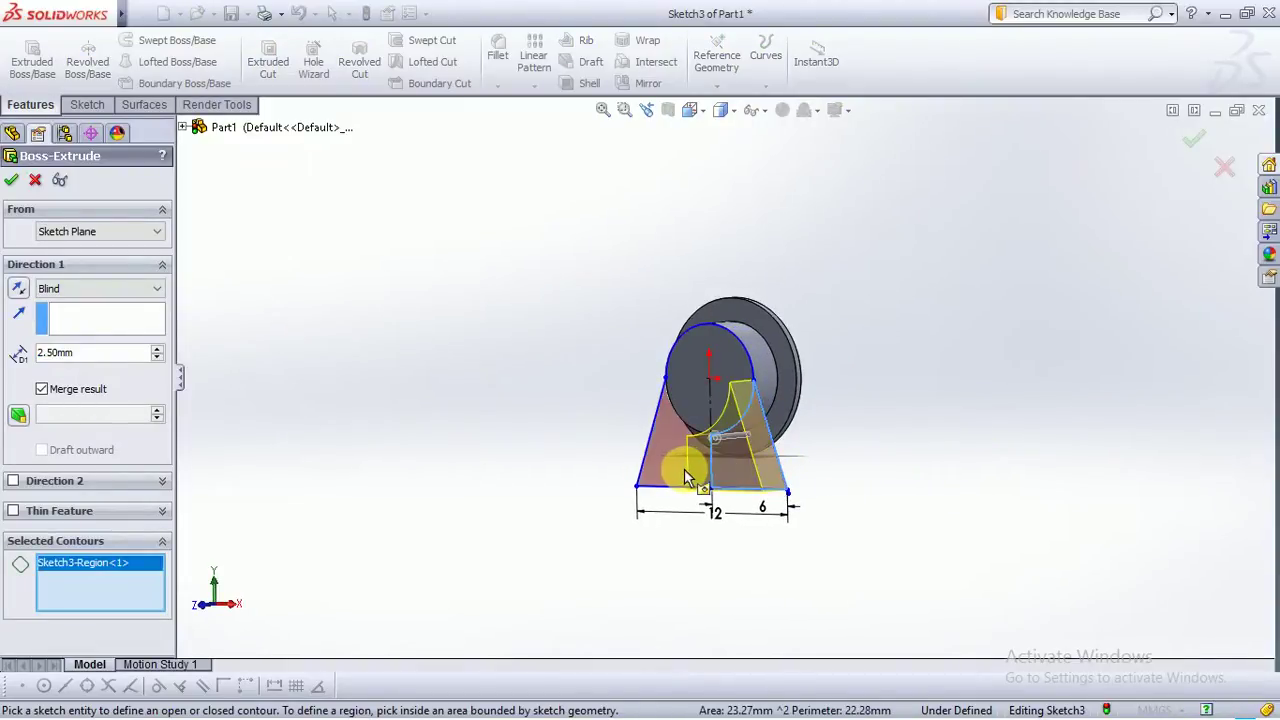
pyautogui.click(682, 435)
pyautogui.click(712, 405)
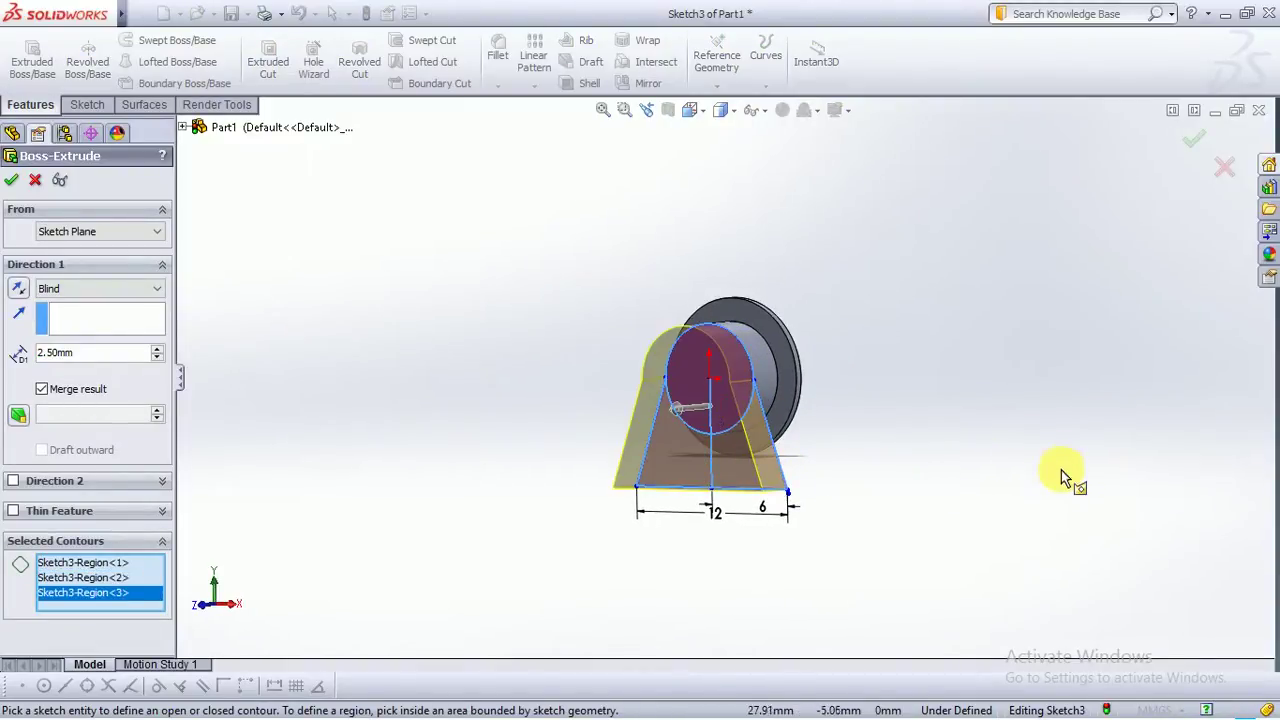
pyautogui.moveTo(1063, 471); pyautogui.dragTo(1063, 524, button='middle')
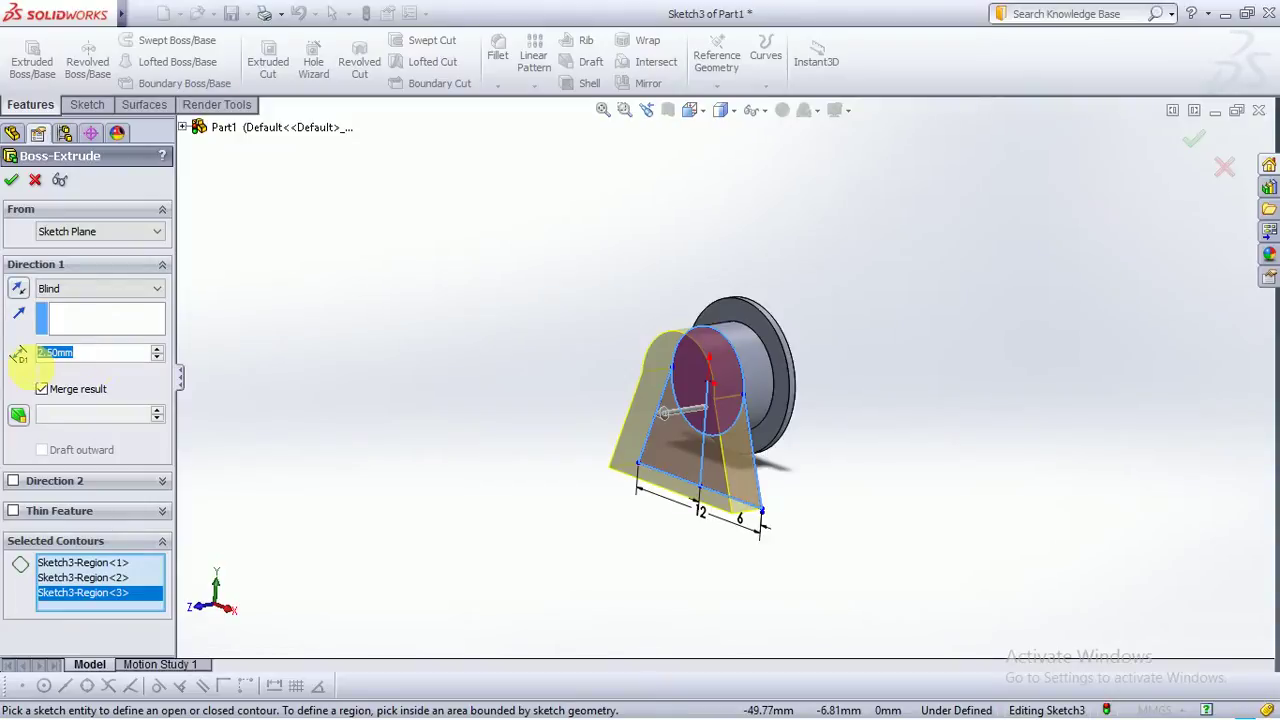
pyautogui.scroll(3, 27, 370)
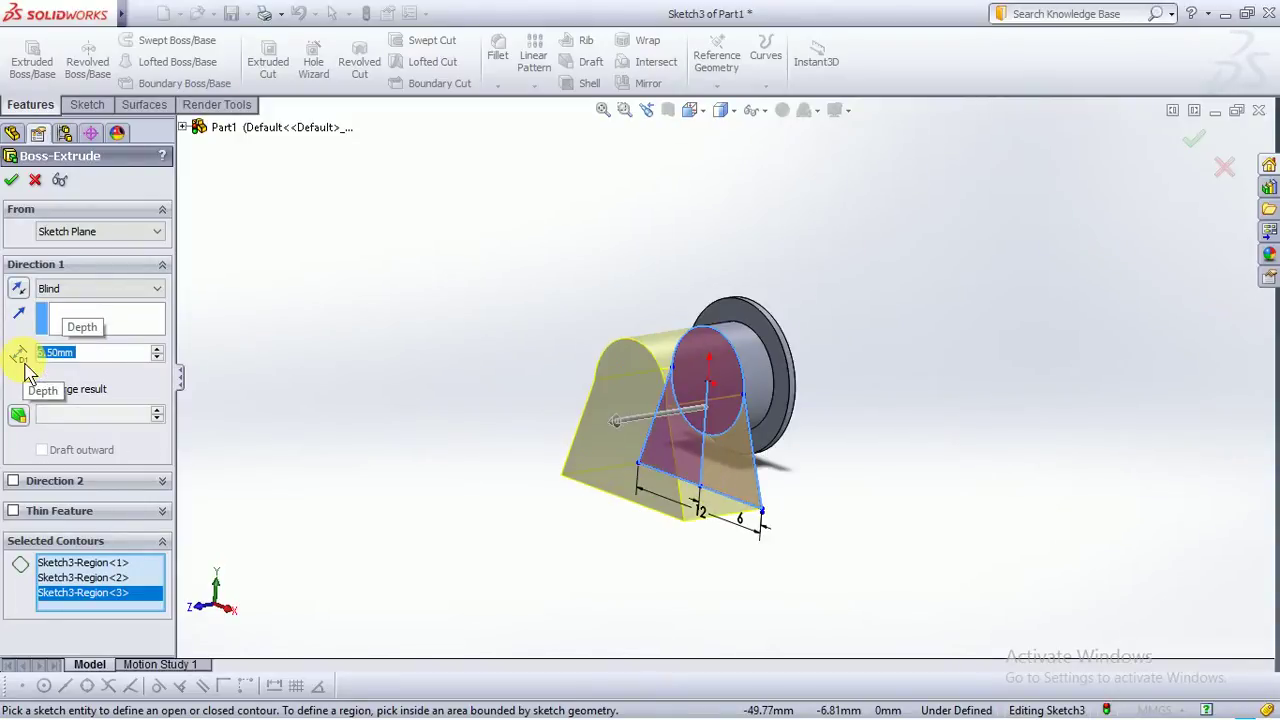
pyautogui.click(11, 180)
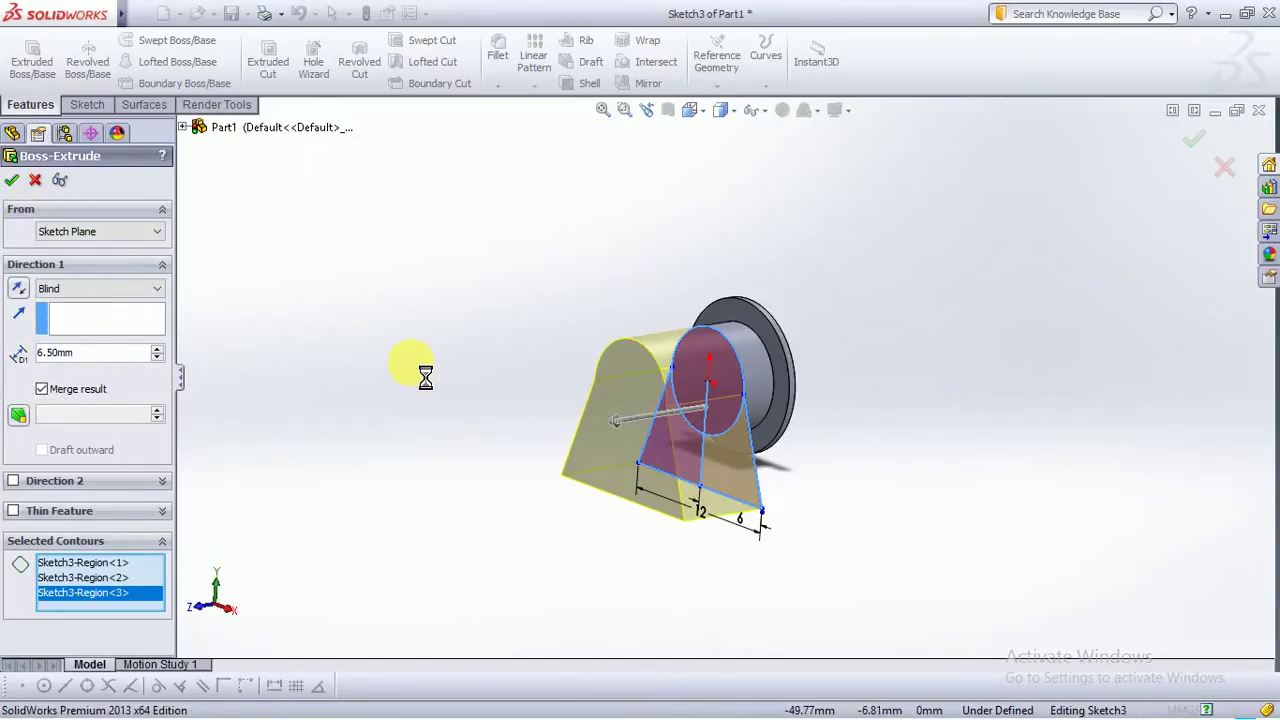
# Start a sketch on the front face of the tapered block and draw a circle of about 0.77 mm radius centered on the origin
pyautogui.moveTo(423, 466)
pyautogui.mouseDown(button='middle')
pyautogui.moveTo(591, 517)
pyautogui.moveTo(537, 540)
pyautogui.mouseUp(button='middle')
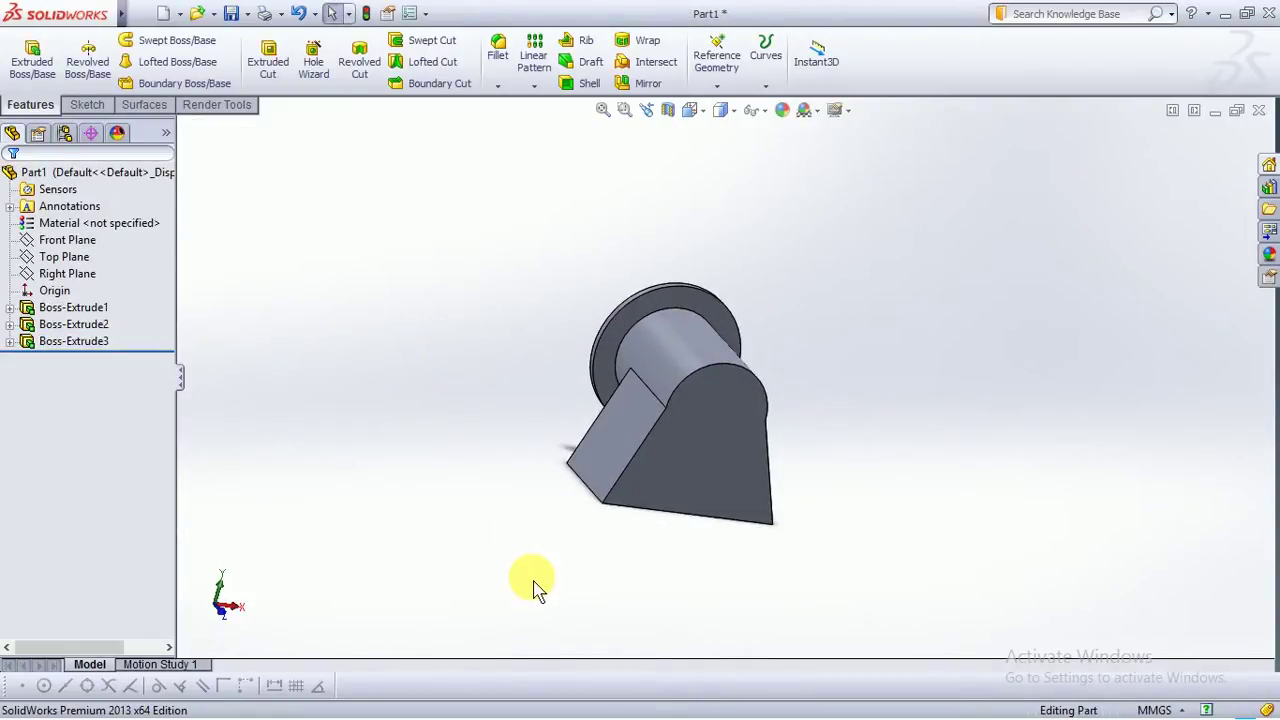
pyautogui.click(721, 426)
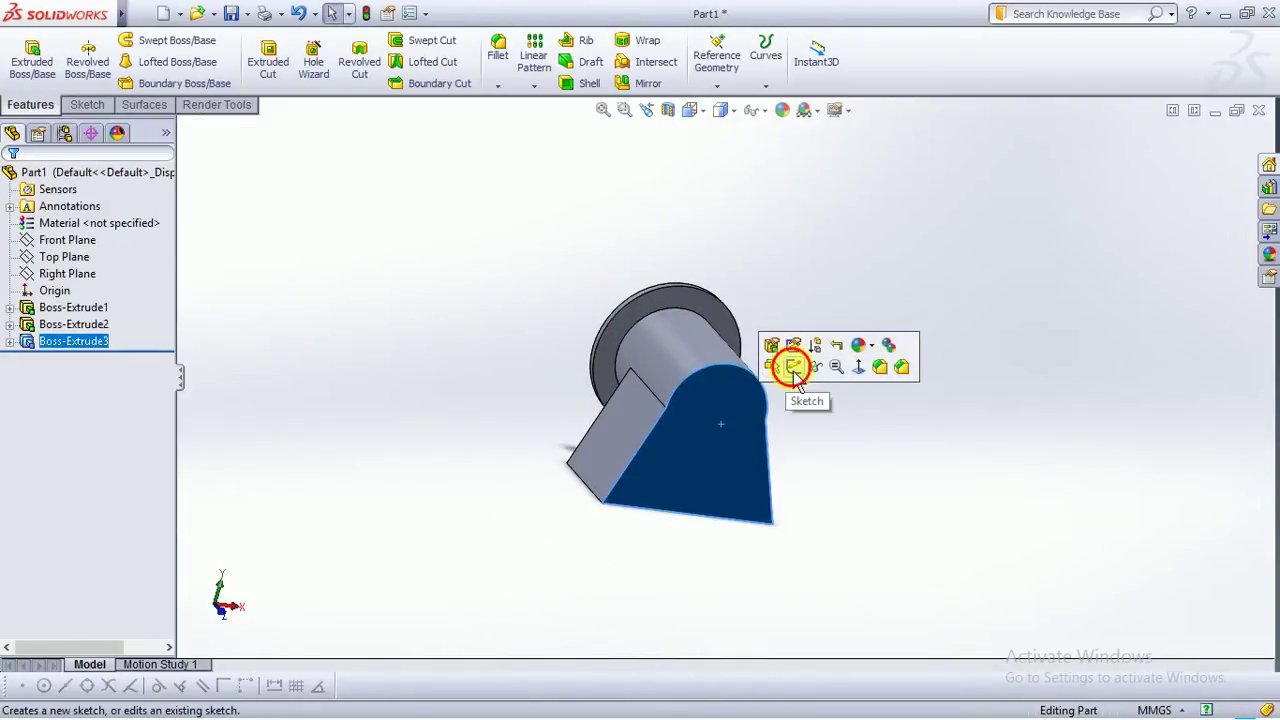
pyautogui.click(794, 368)
pyautogui.press('space')
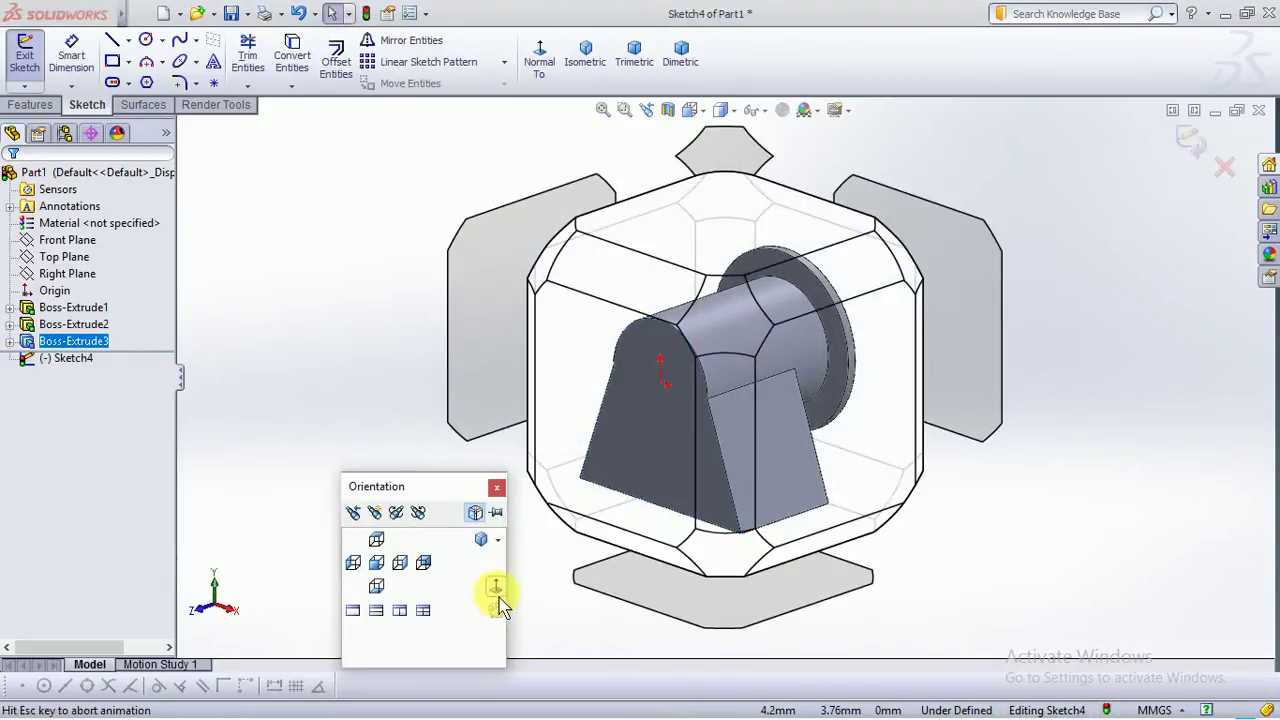
pyautogui.click(497, 592)
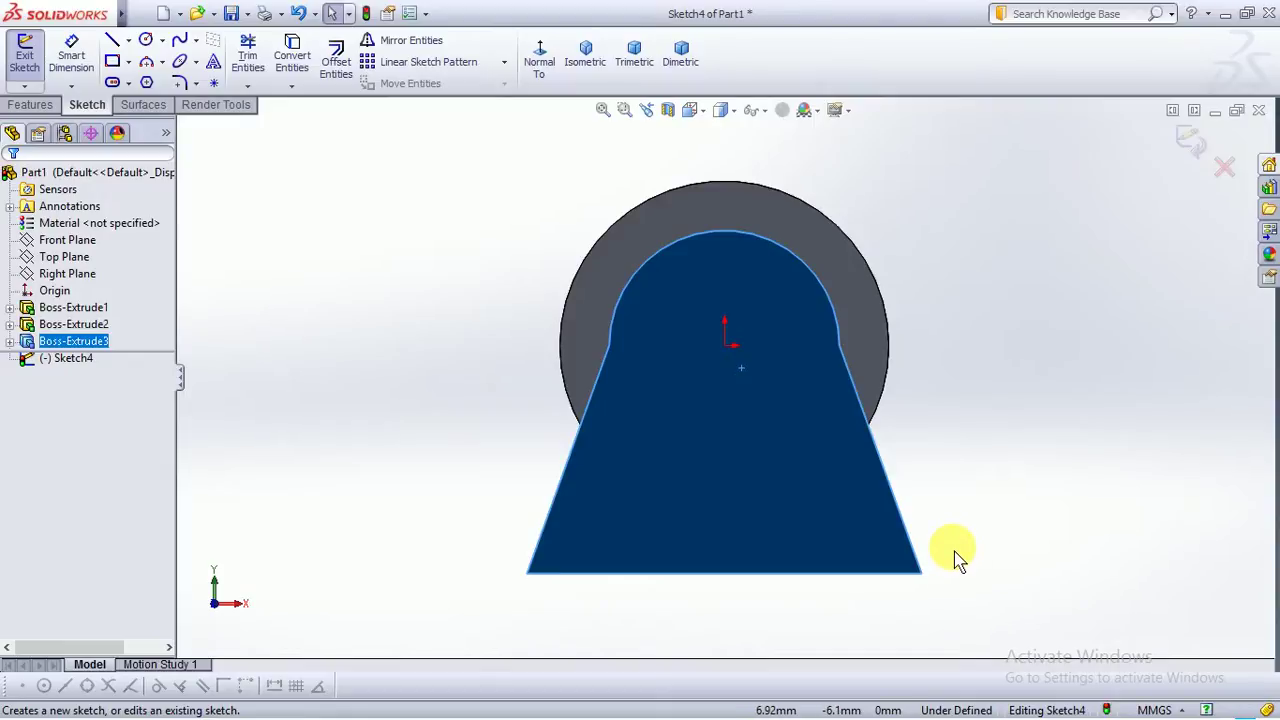
pyautogui.click(146, 39)
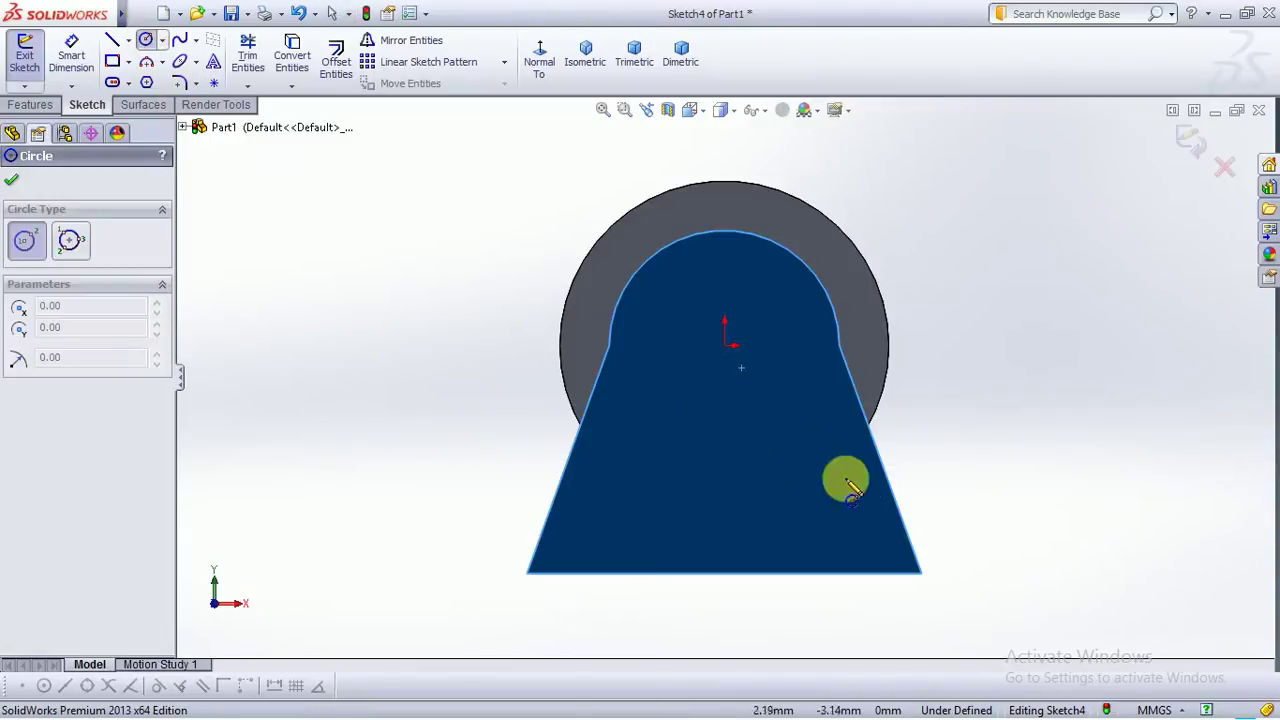
pyautogui.click(725, 347)
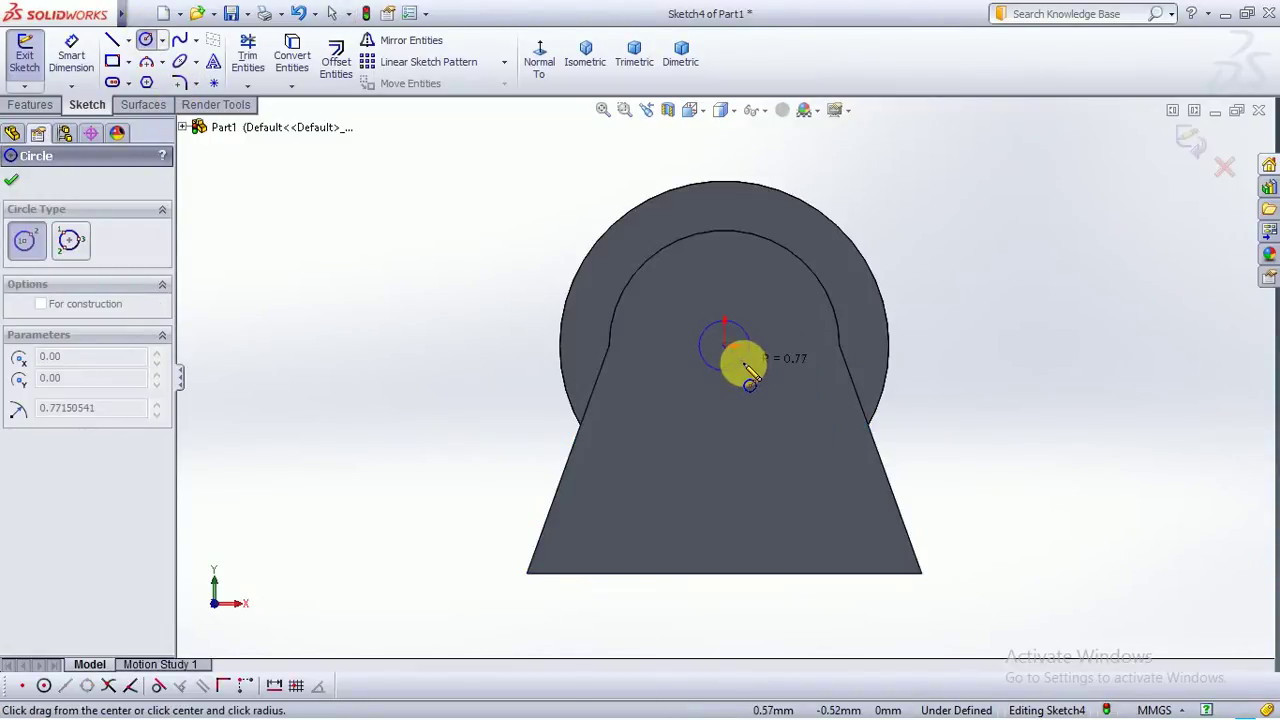
pyautogui.click(750, 378)
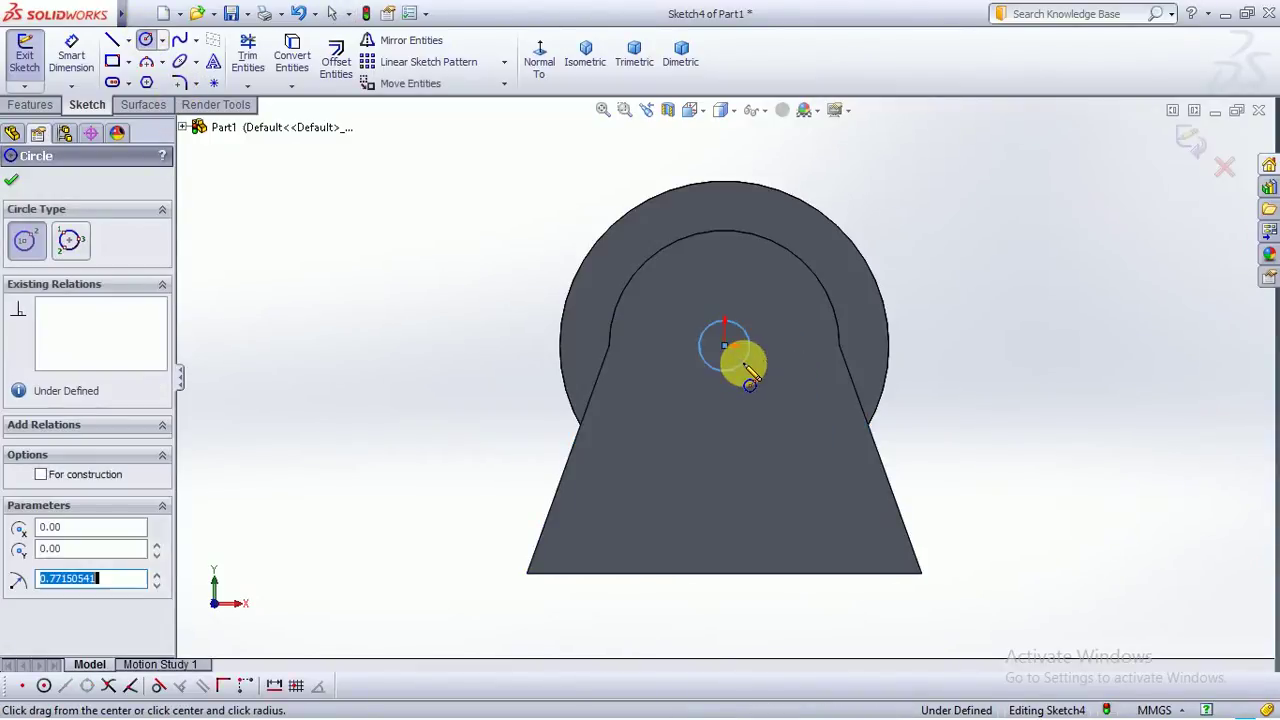
pyautogui.click(11, 180)
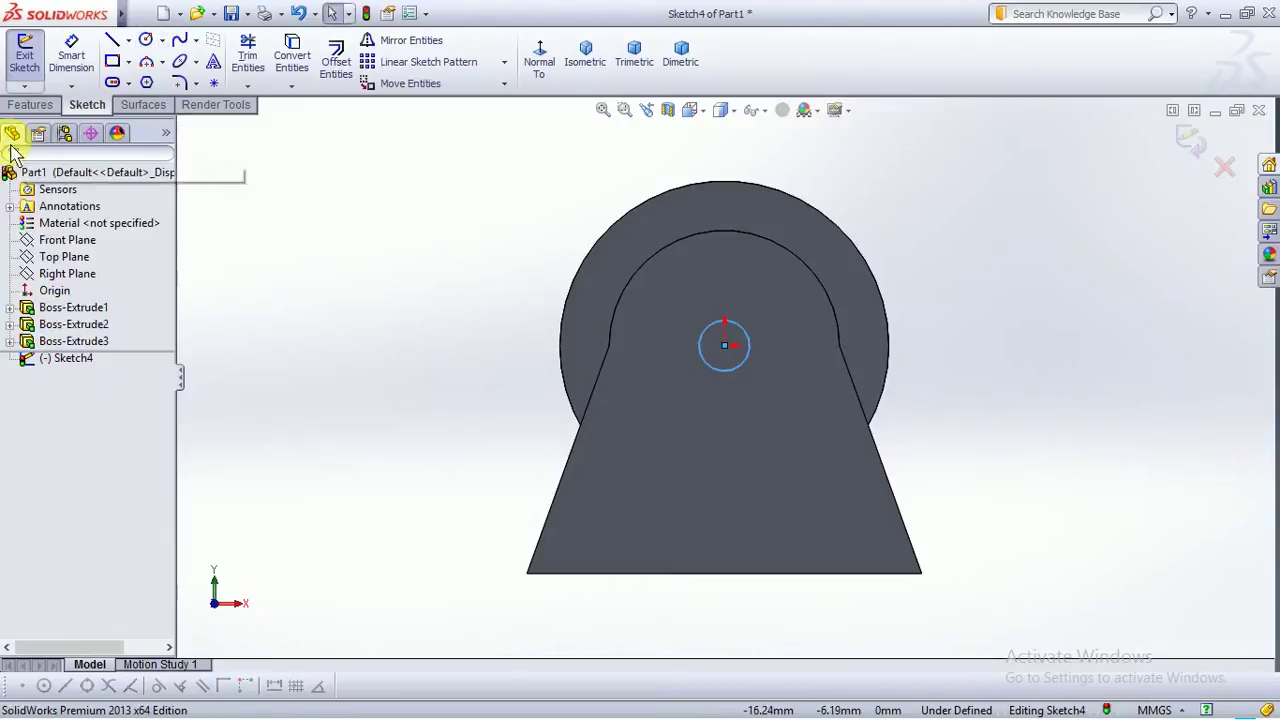
# Dimension the small circle's diameter and set it to 1.50 mm
pyautogui.click(71, 55)
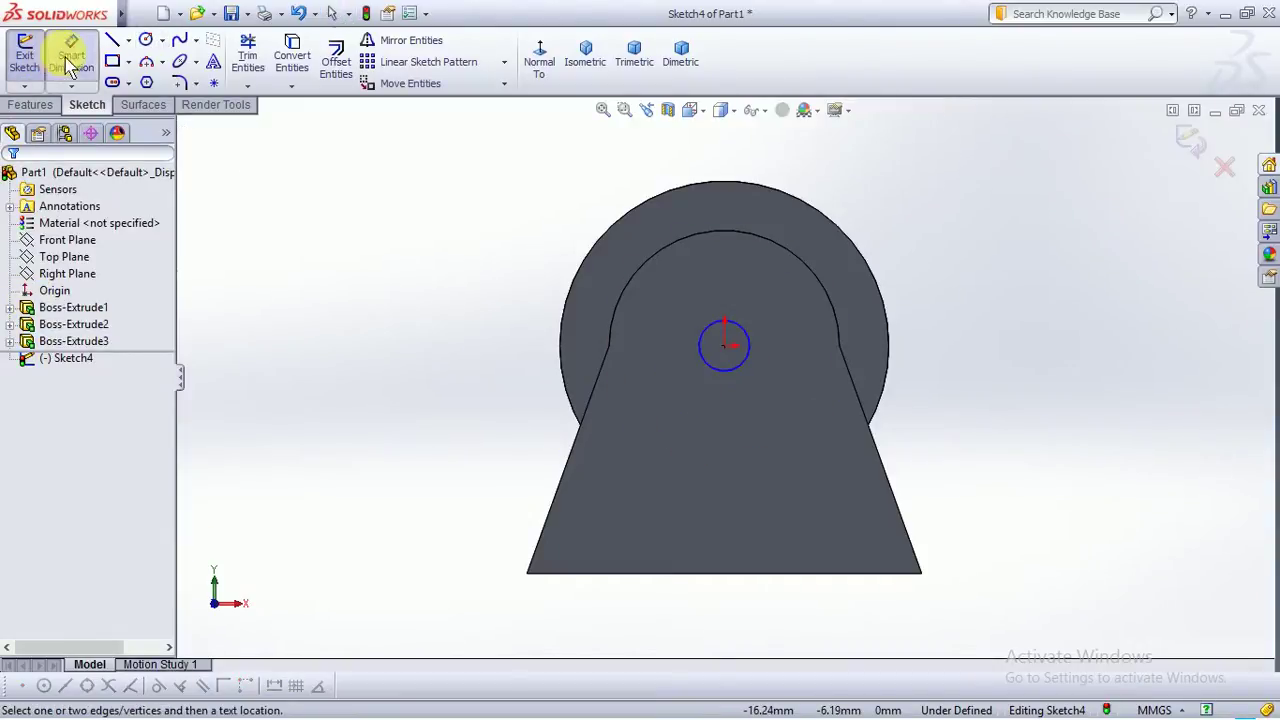
pyautogui.click(740, 363)
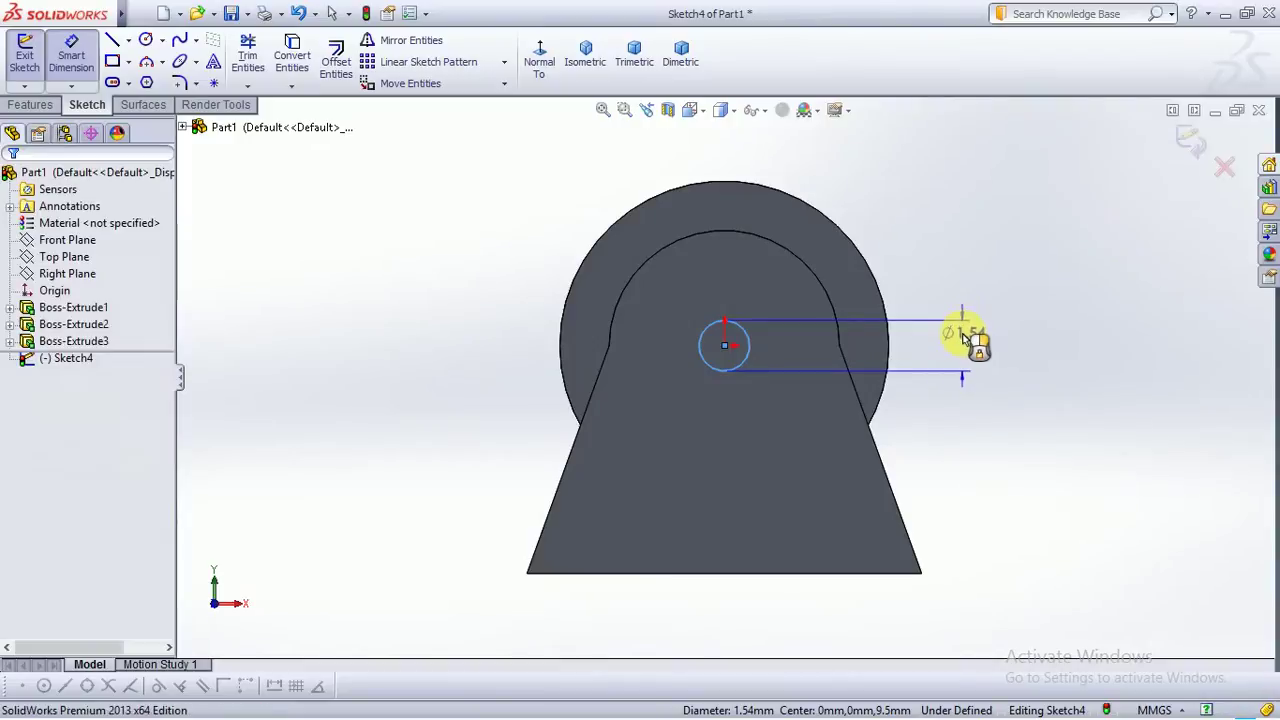
pyautogui.click(968, 338)
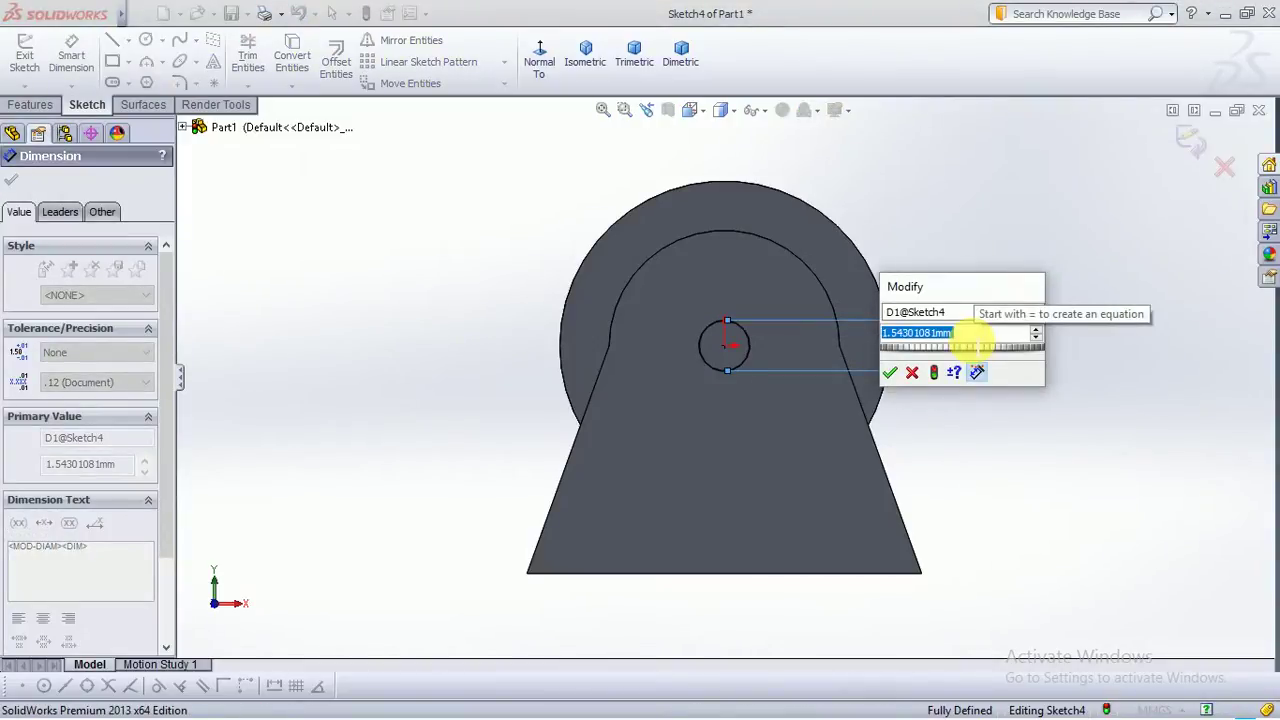
pyautogui.write('1.')
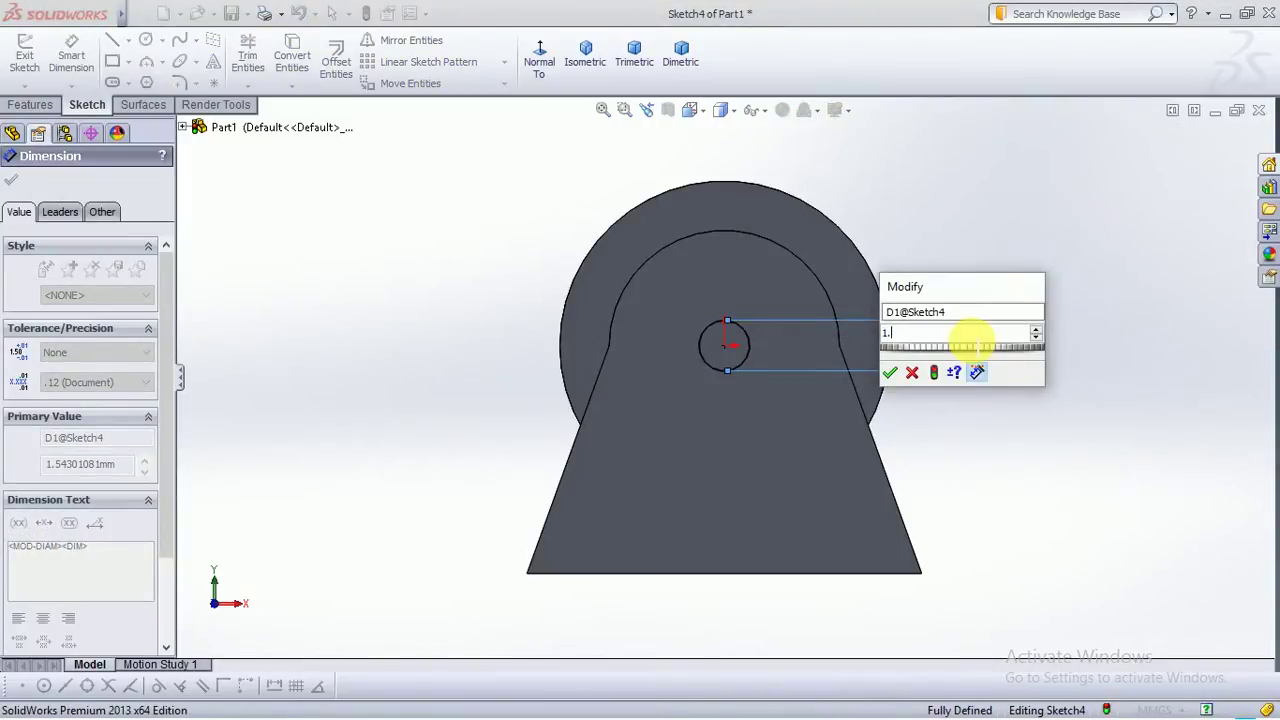
pyautogui.write('50')
pyautogui.press('Return')
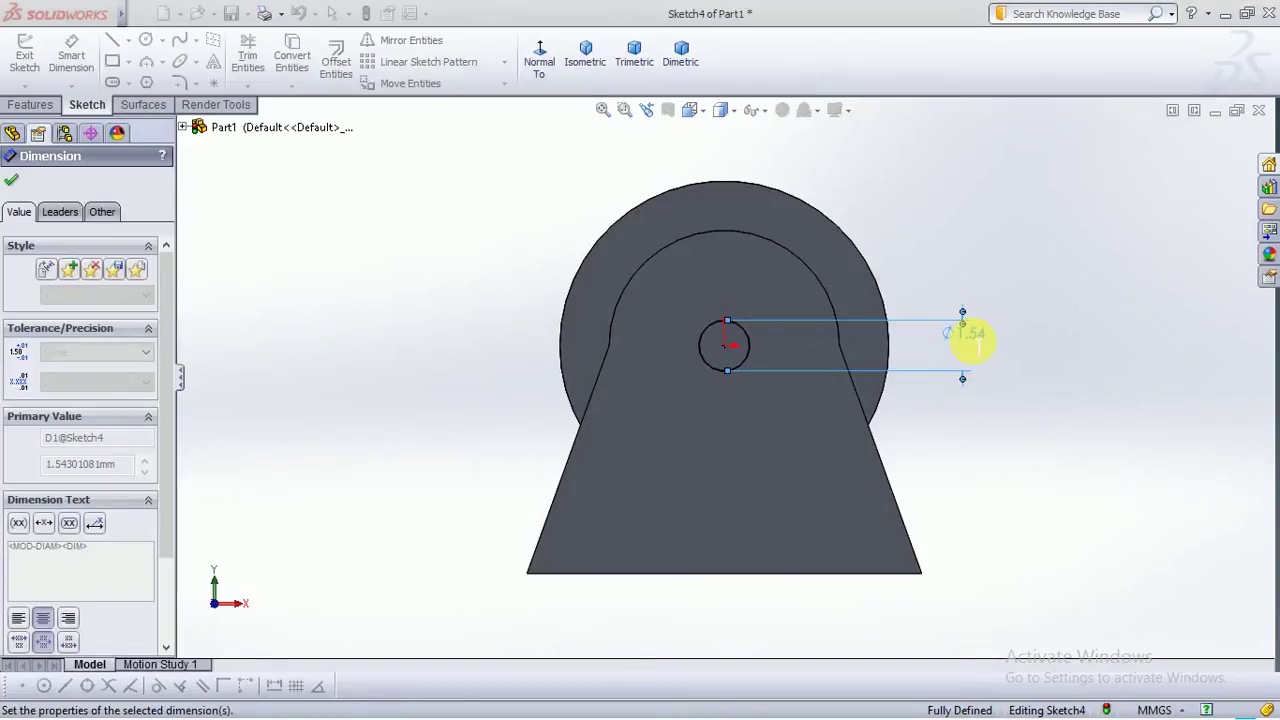
pyautogui.scroll(3, 931, 426)
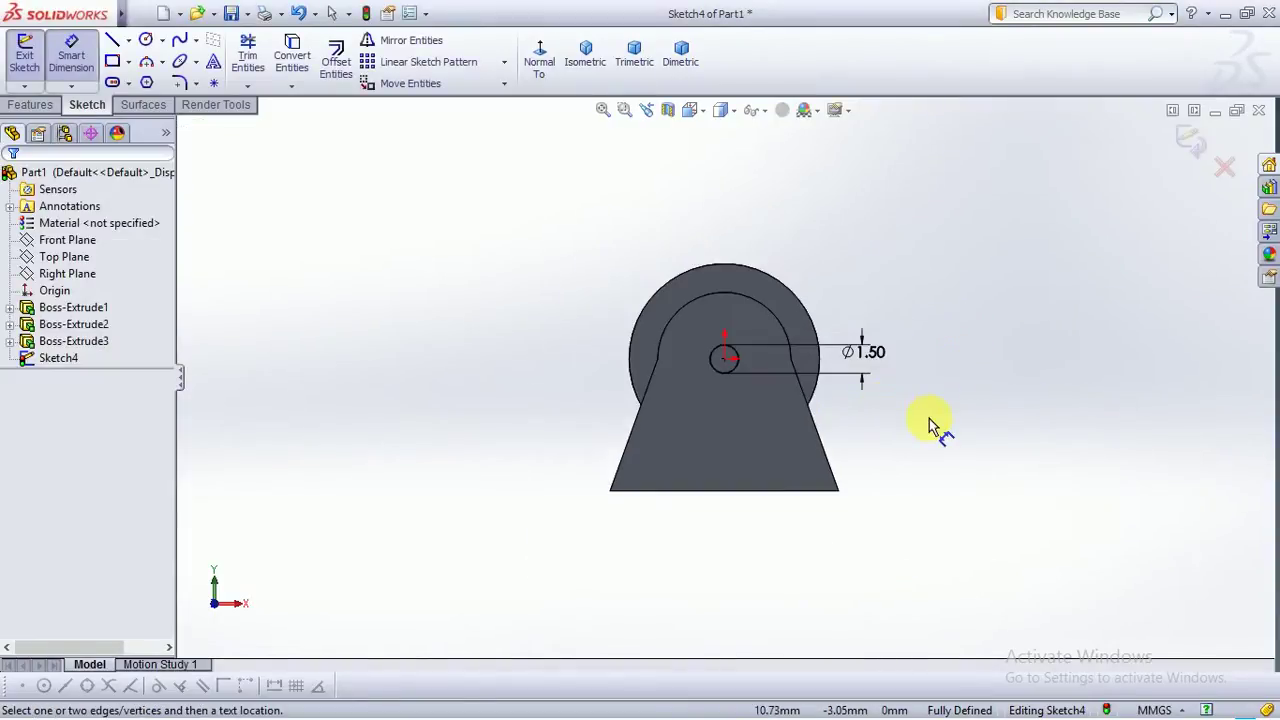
pyautogui.moveTo(931, 426); pyautogui.dragTo(1000, 475, button='middle')
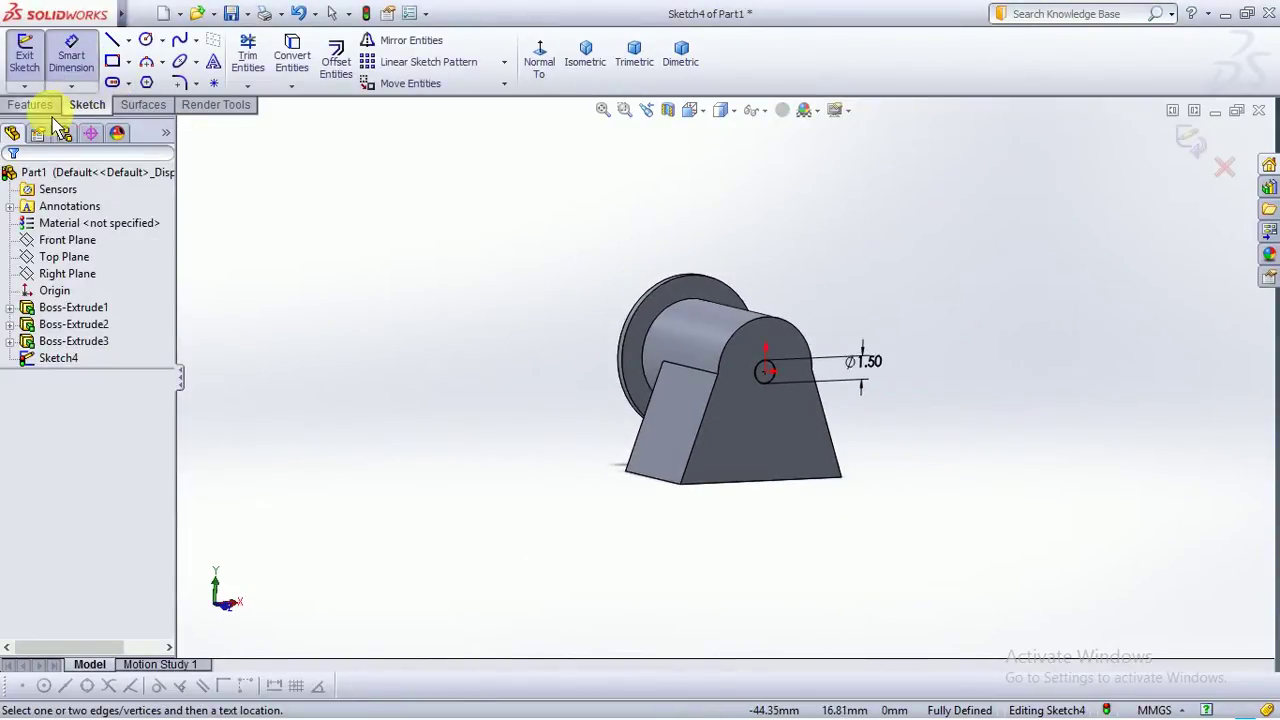
pyautogui.scroll(-3, 870, 416)
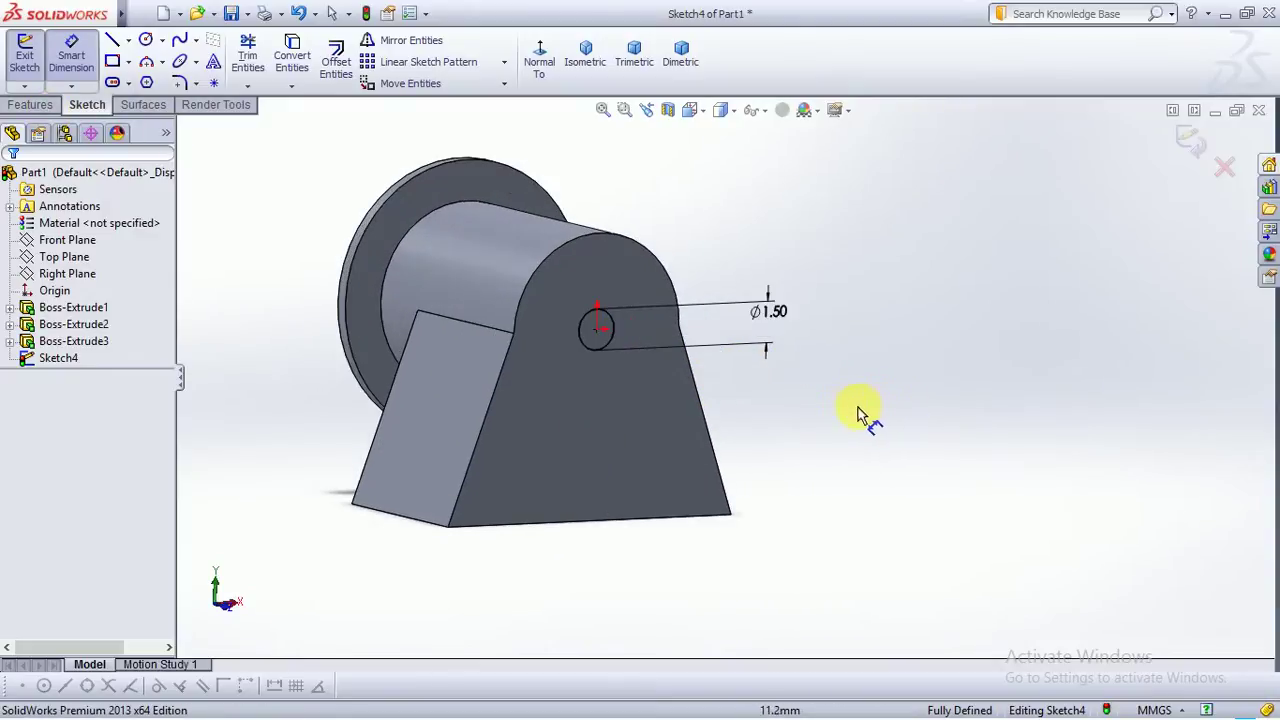
pyautogui.moveTo(858, 412); pyautogui.dragTo(820, 423, button='middle')
pyautogui.click(708, 330)
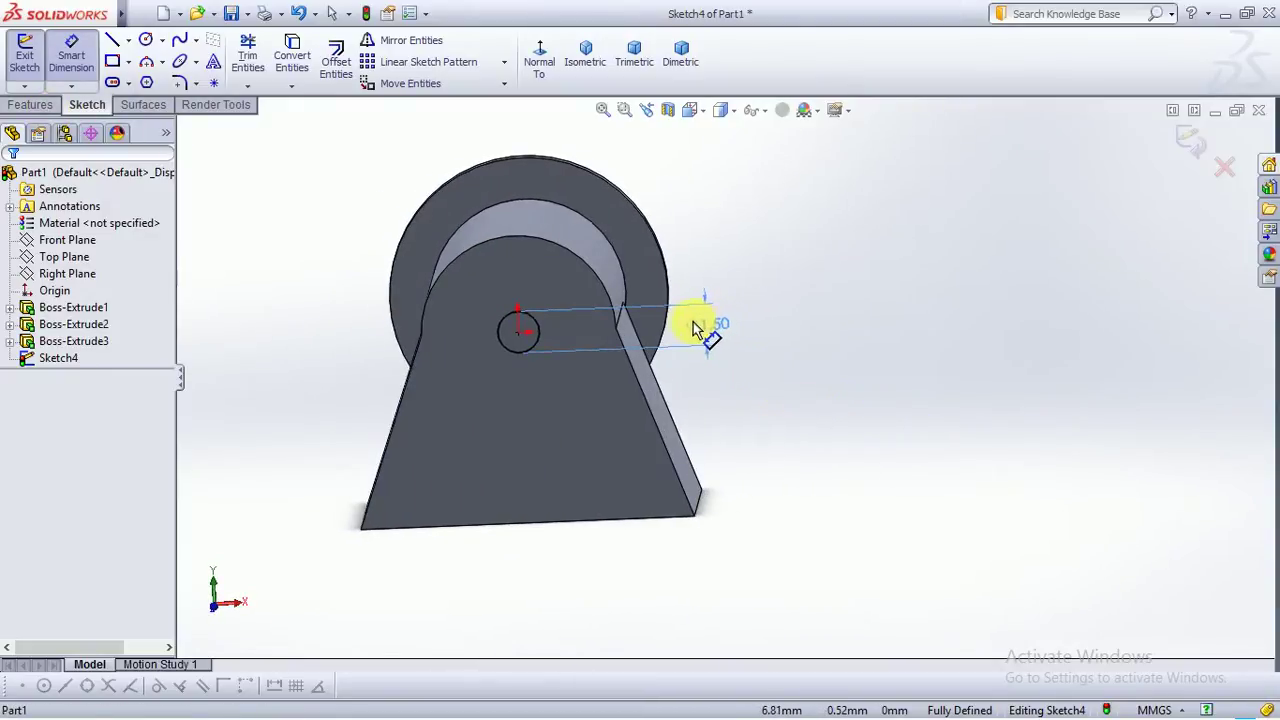
pyautogui.moveTo(811, 366); pyautogui.dragTo(823, 320, button='middle')
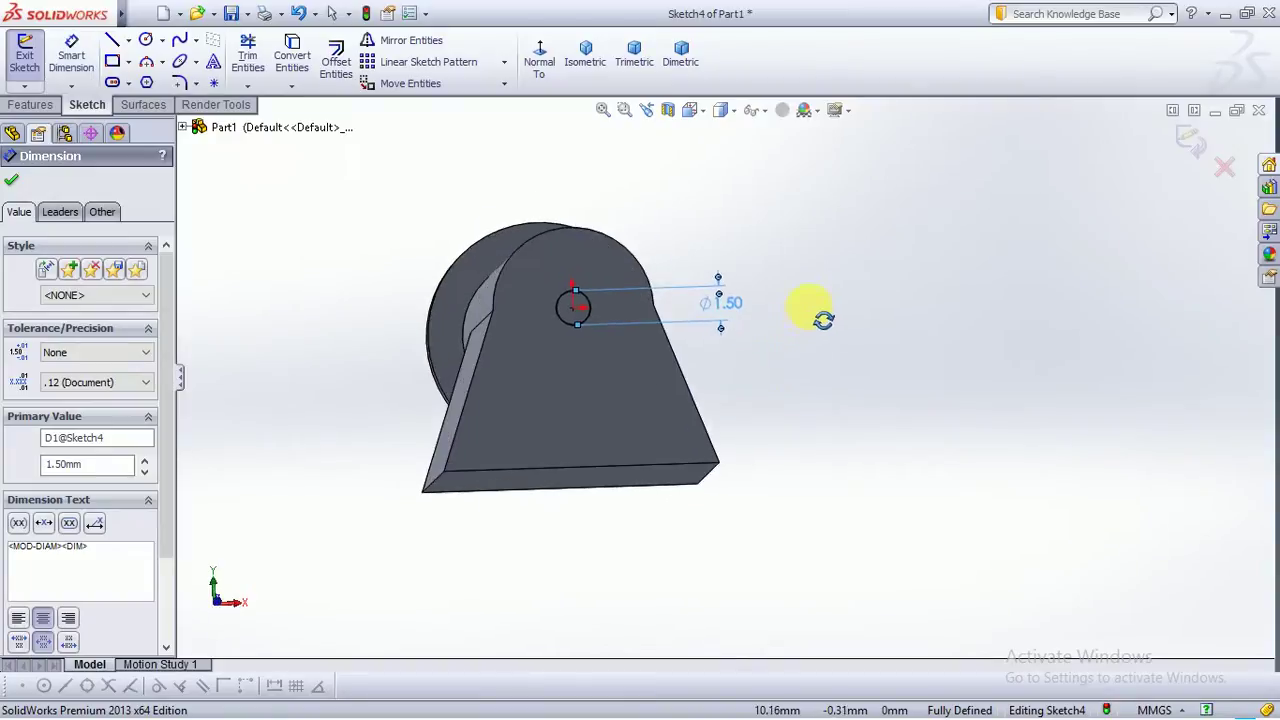
pyautogui.click(823, 380)
# Extrude the small circle as a blind boss 0.50 mm deep, with the direction reversed into the block
pyautogui.click(38, 110)
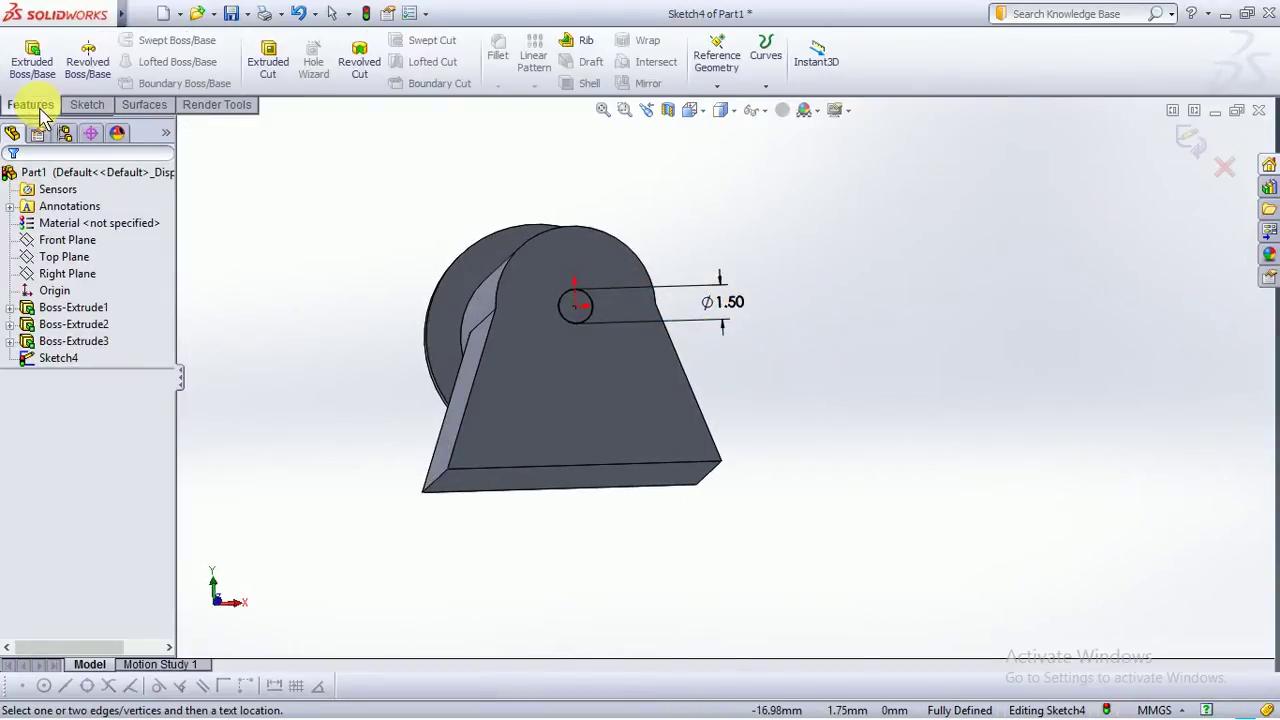
pyautogui.click(32, 60)
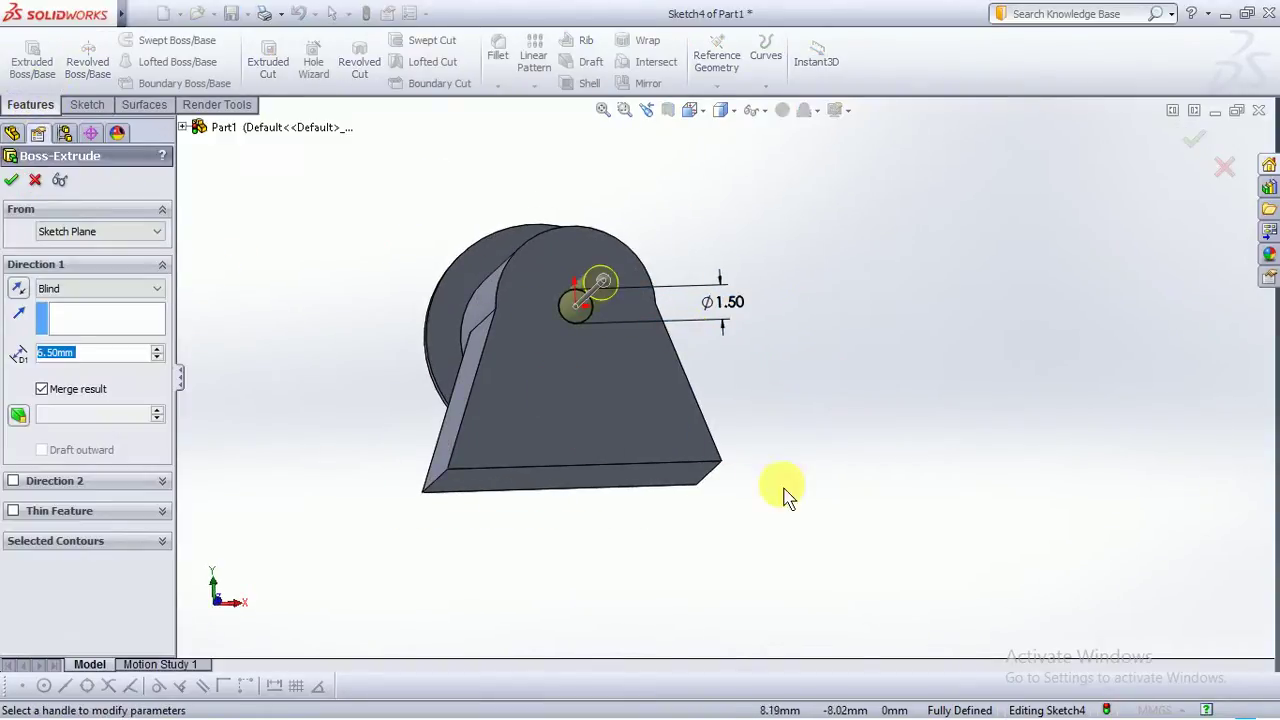
pyautogui.moveTo(785, 495); pyautogui.dragTo(910, 532, button='middle')
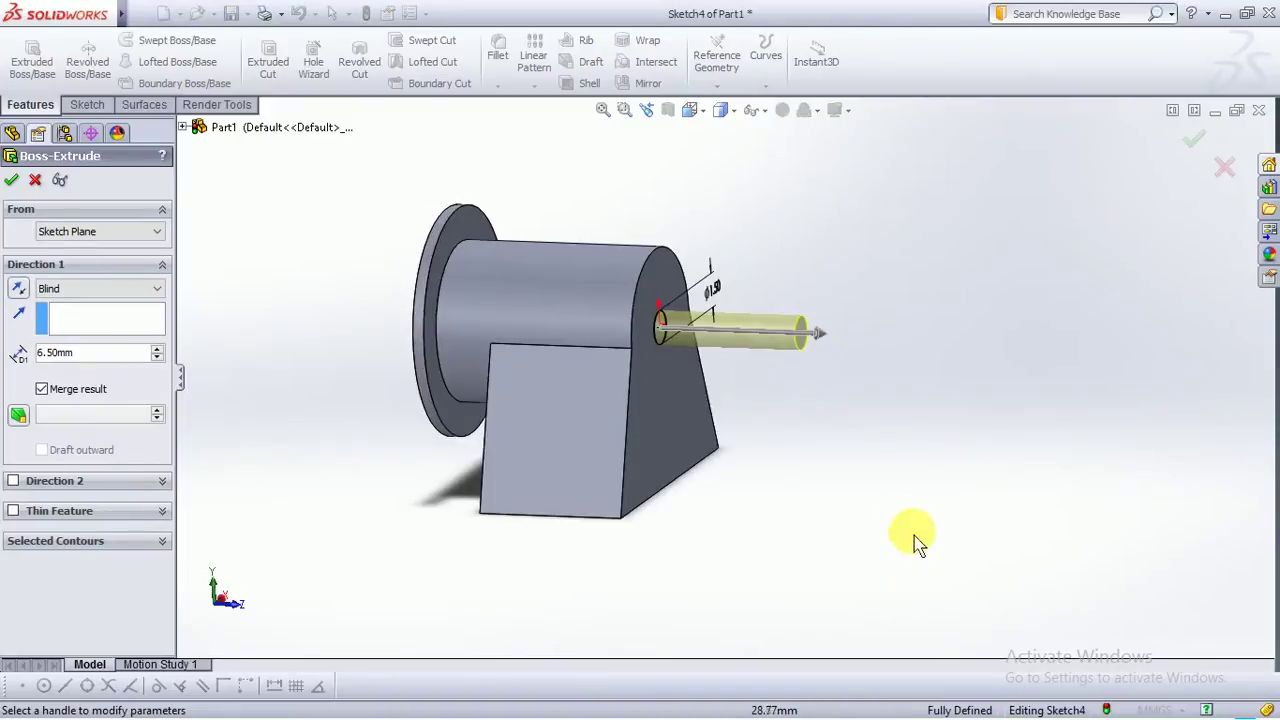
pyautogui.click(828, 340)
pyautogui.click(305, 355)
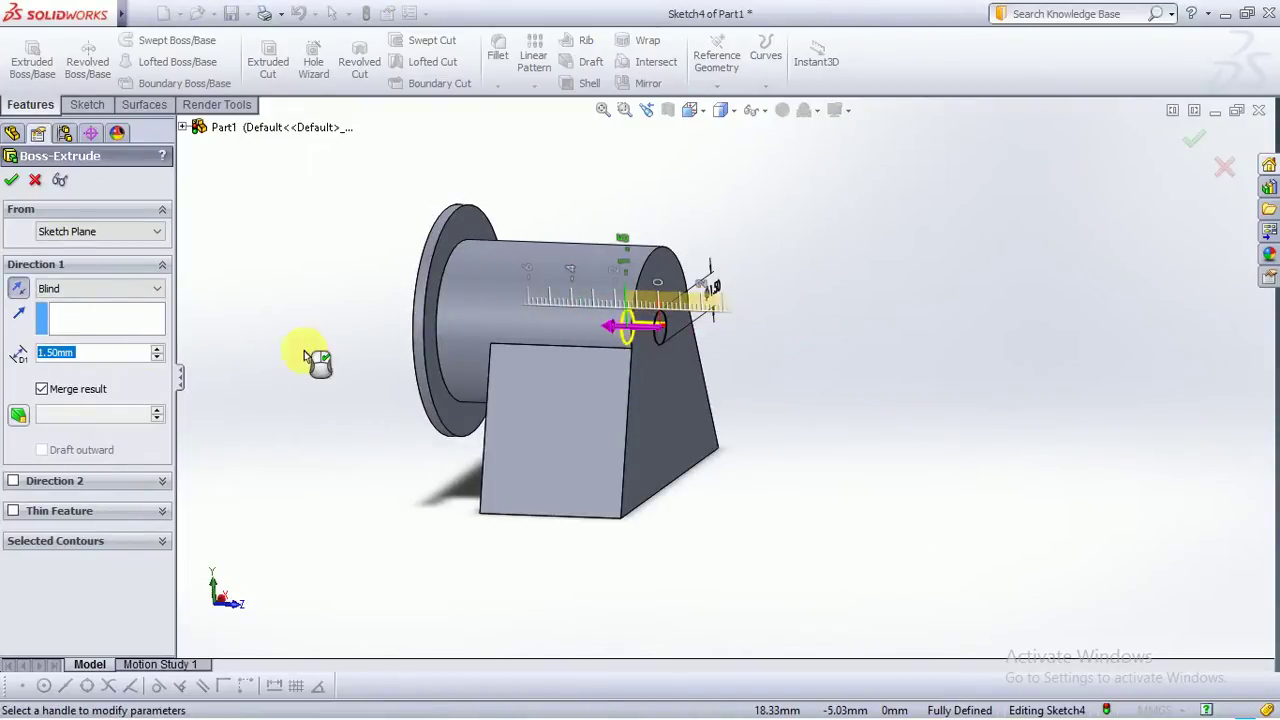
pyautogui.click(110, 351)
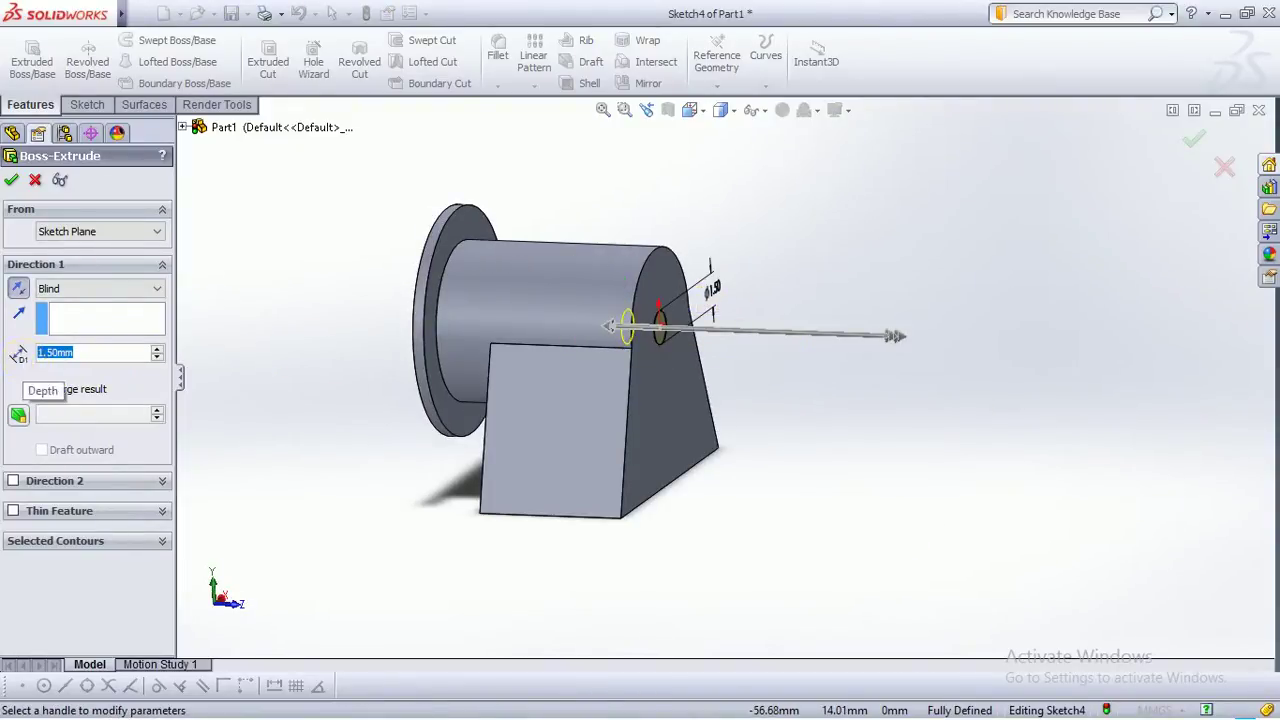
pyautogui.write('0.5')
pyautogui.press('Return')
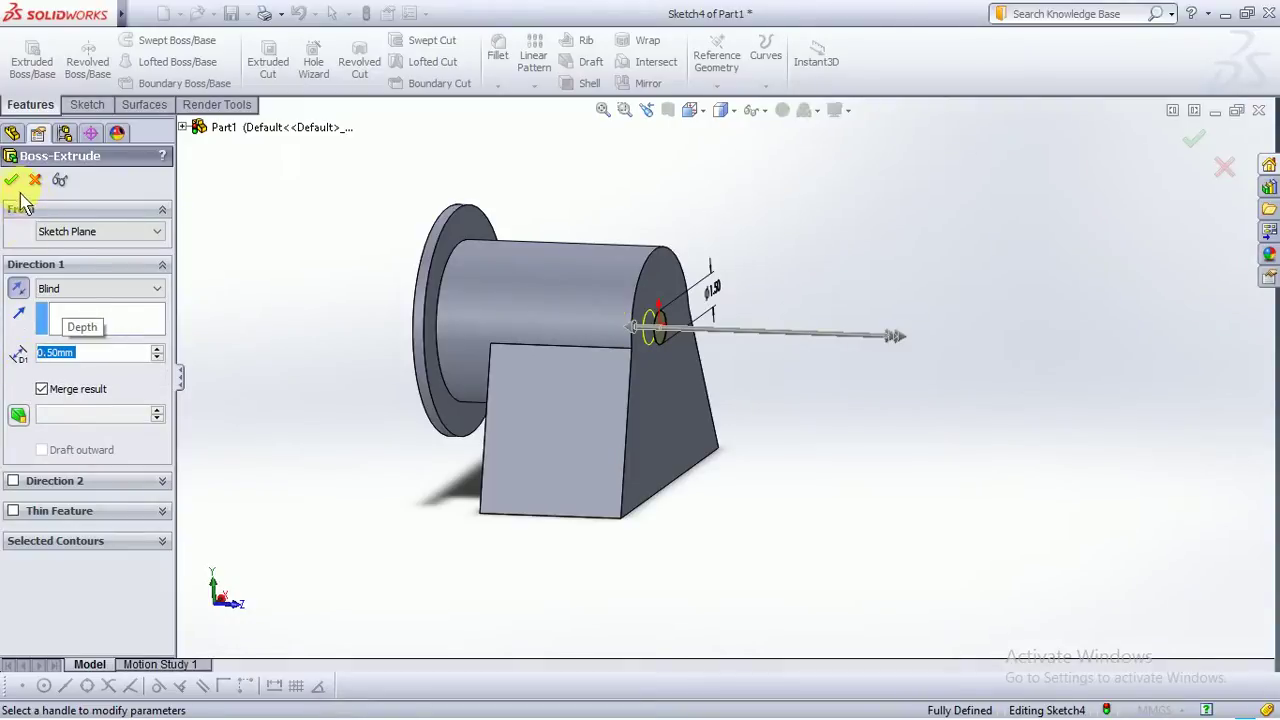
pyautogui.press('Return')
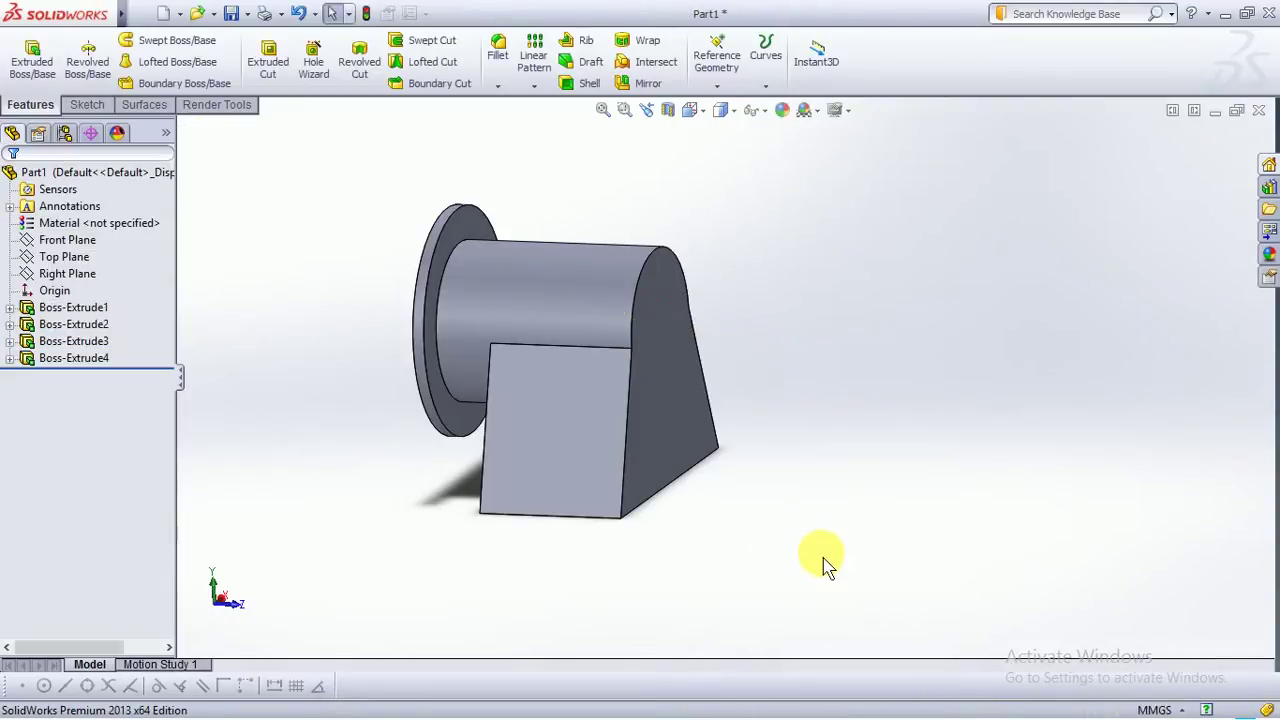
pyautogui.moveTo(820, 560); pyautogui.dragTo(748, 441, button='middle')
pyautogui.scroll(5, 740, 586)
pyautogui.scroll(-3, 740, 586)
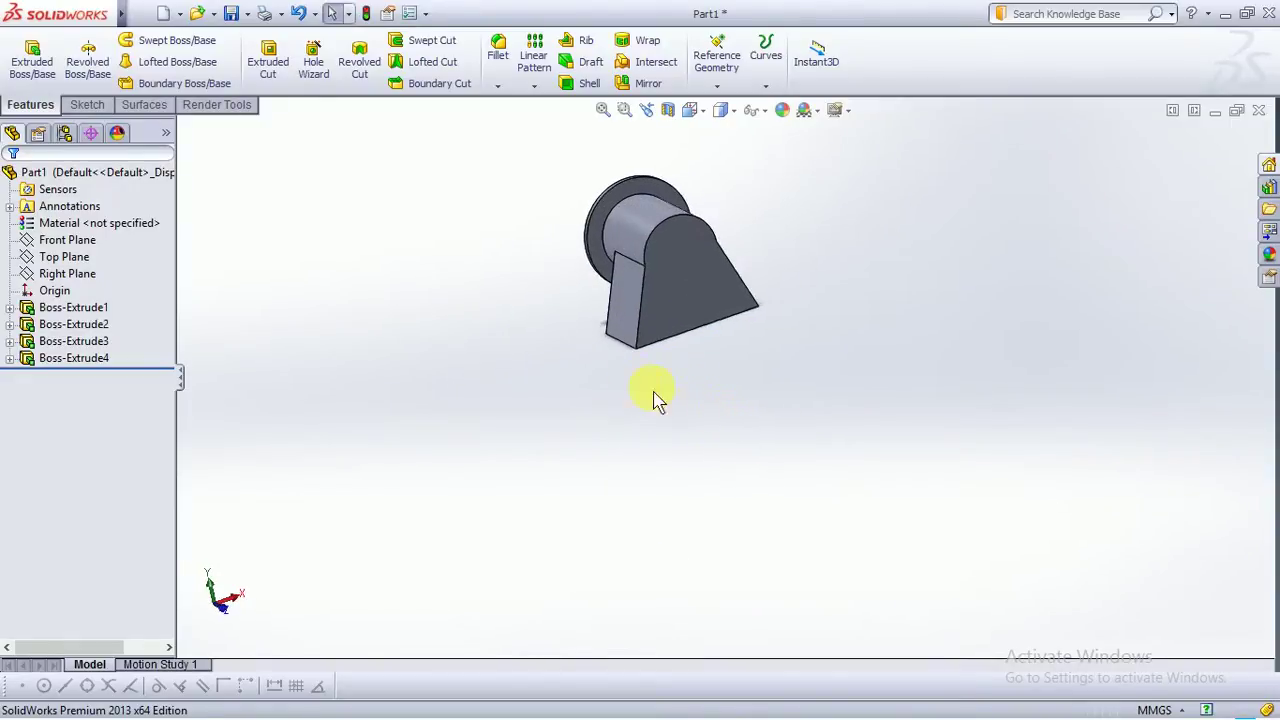
# Delete the small circle's 0.50 mm boss extrusion while keeping its sketch
pyautogui.scroll(-2, 640, 391)
pyautogui.click(9, 358)
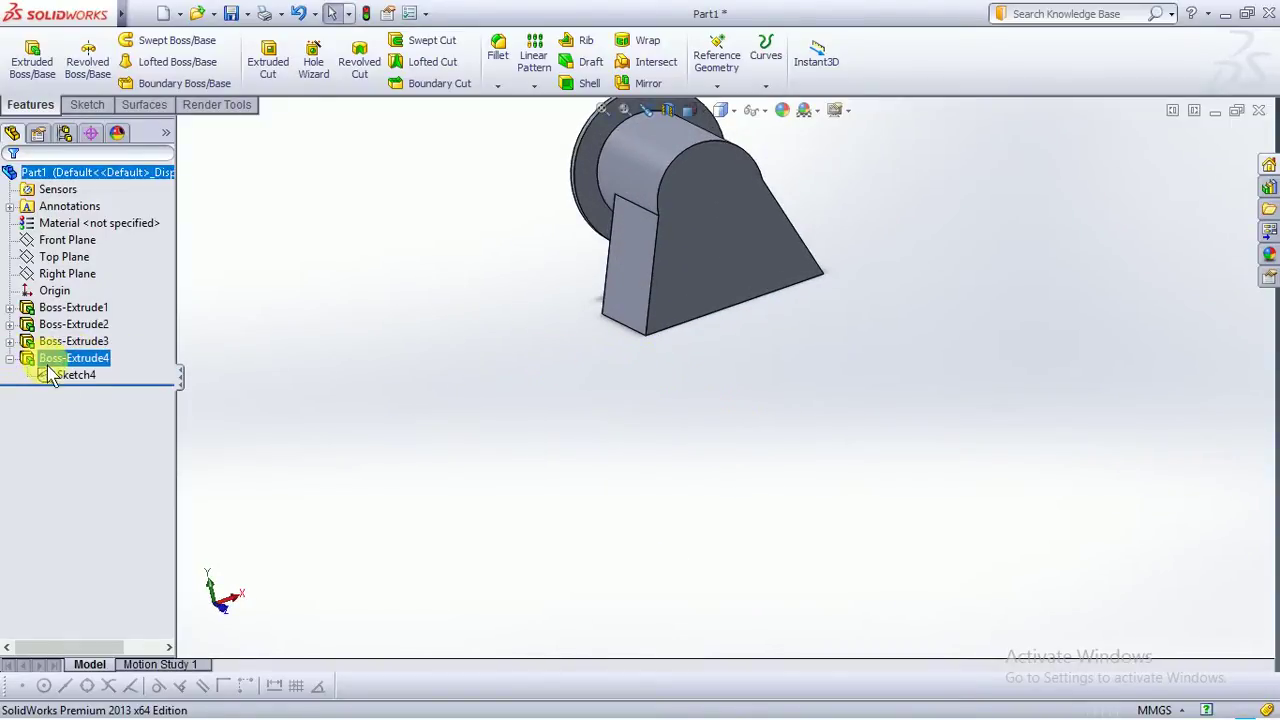
pyautogui.click(57, 378)
pyautogui.rightClick(57, 378)
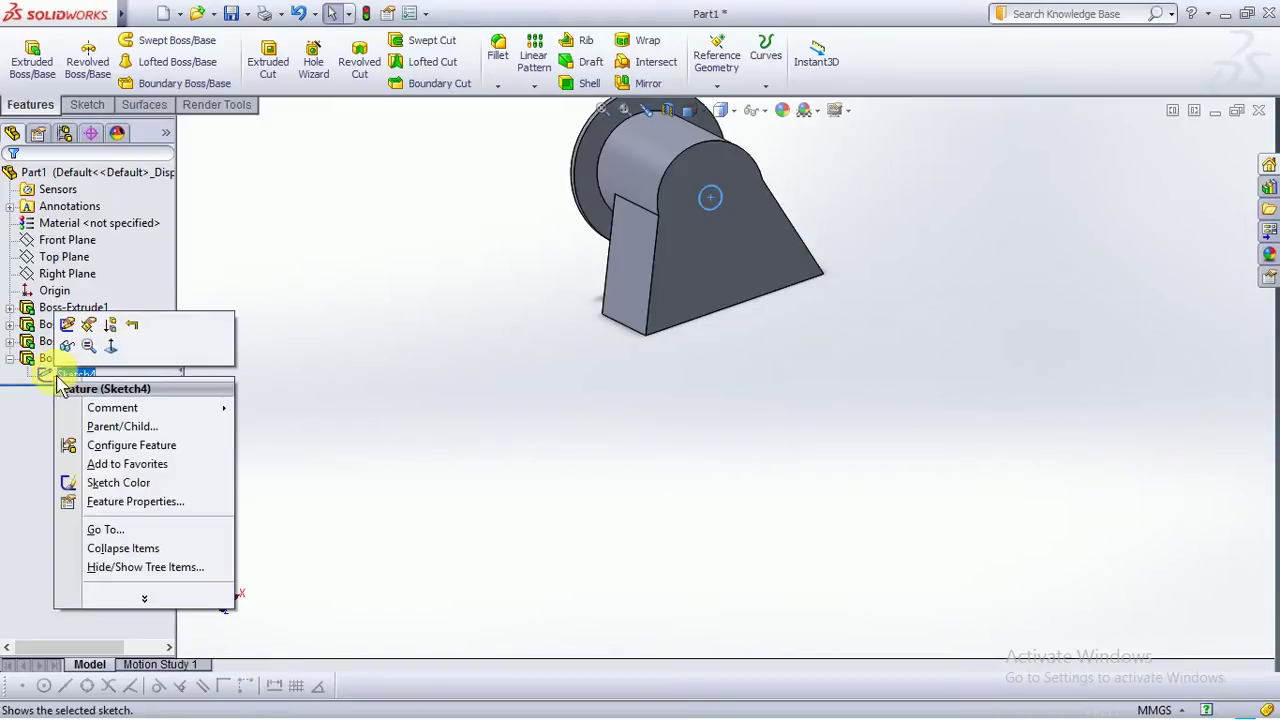
pyautogui.press('Escape')
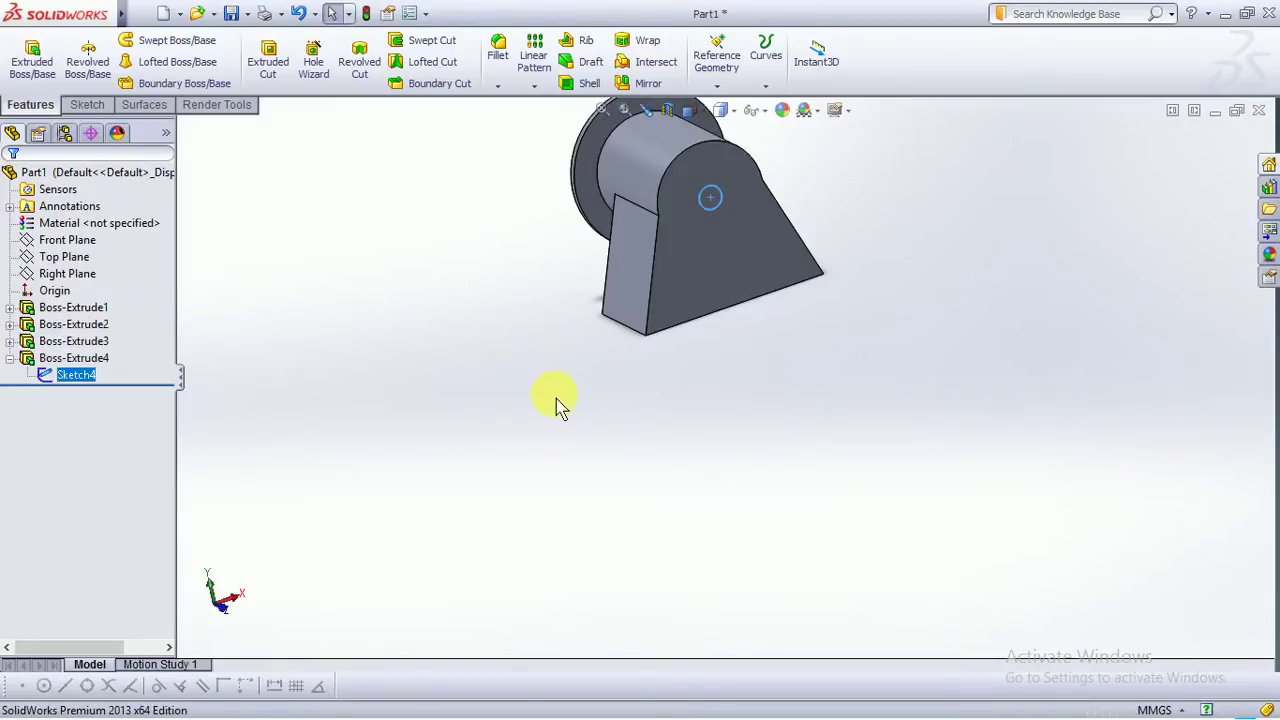
pyautogui.click(80, 358)
pyautogui.rightClick(80, 360)
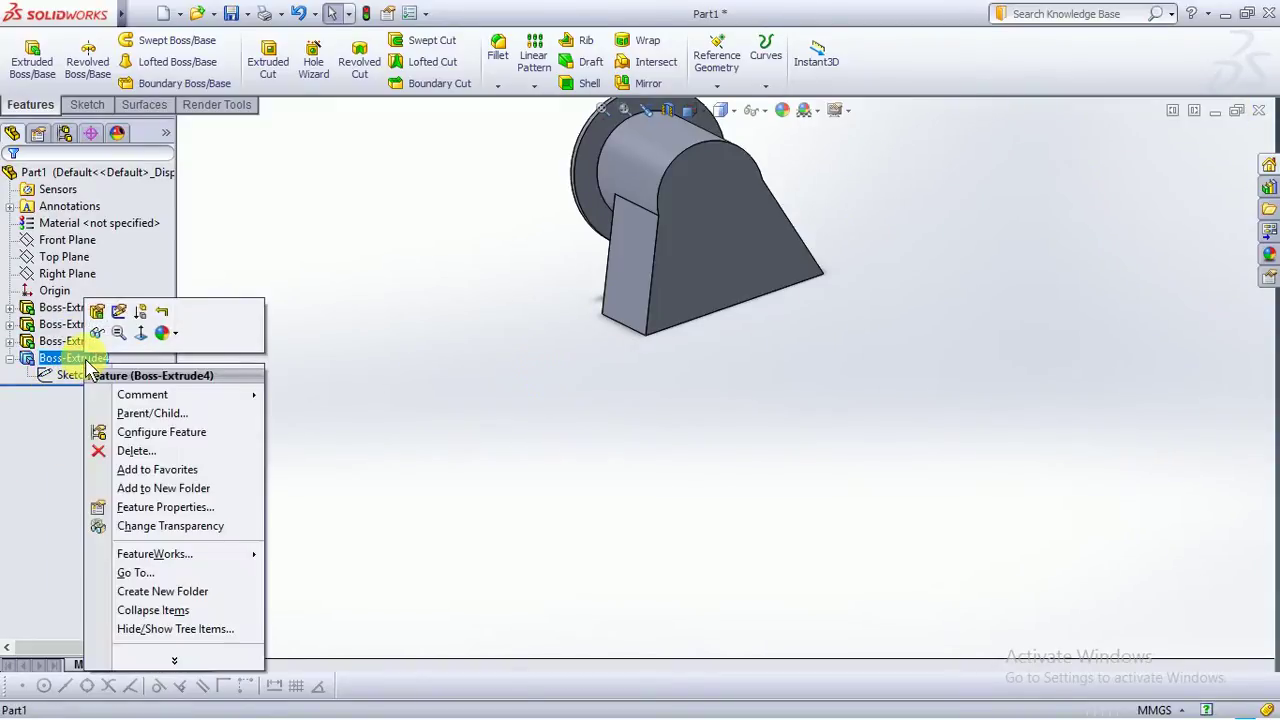
pyautogui.click(120, 448)
pyautogui.click(752, 262)
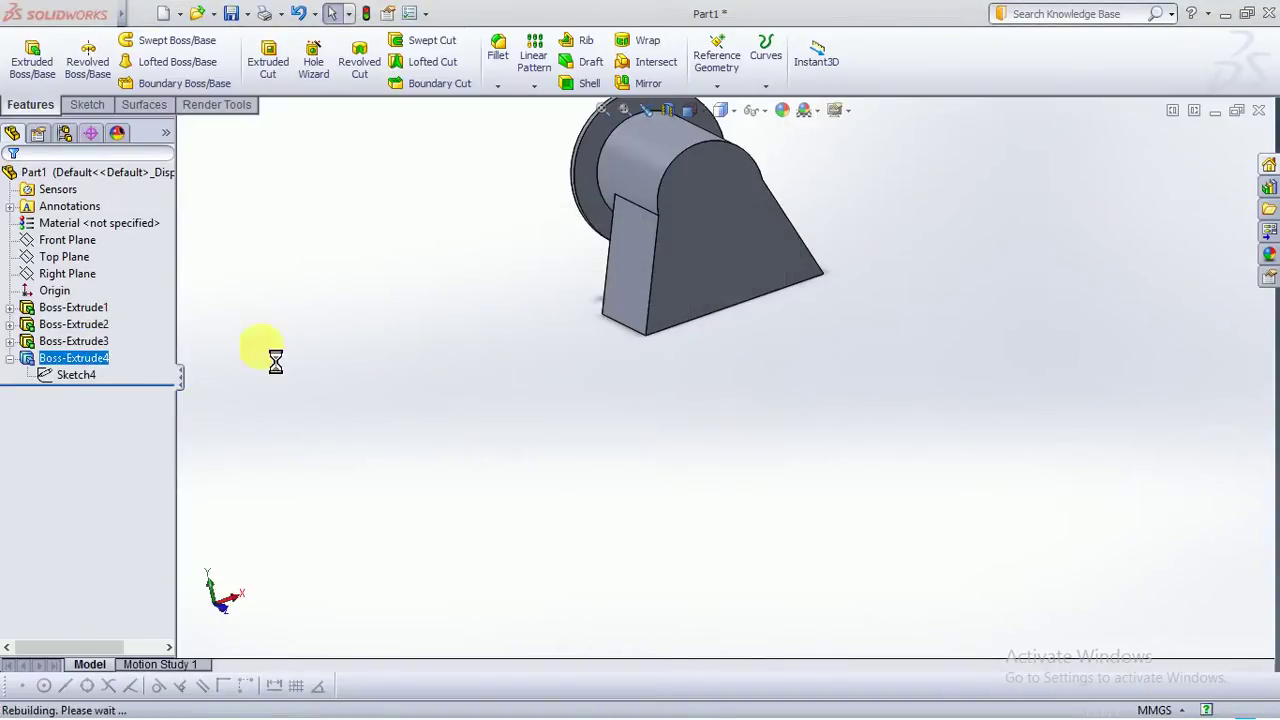
# Delete the leftover sketch of the 1.50 mm circle
pyautogui.rightClick(55, 362)
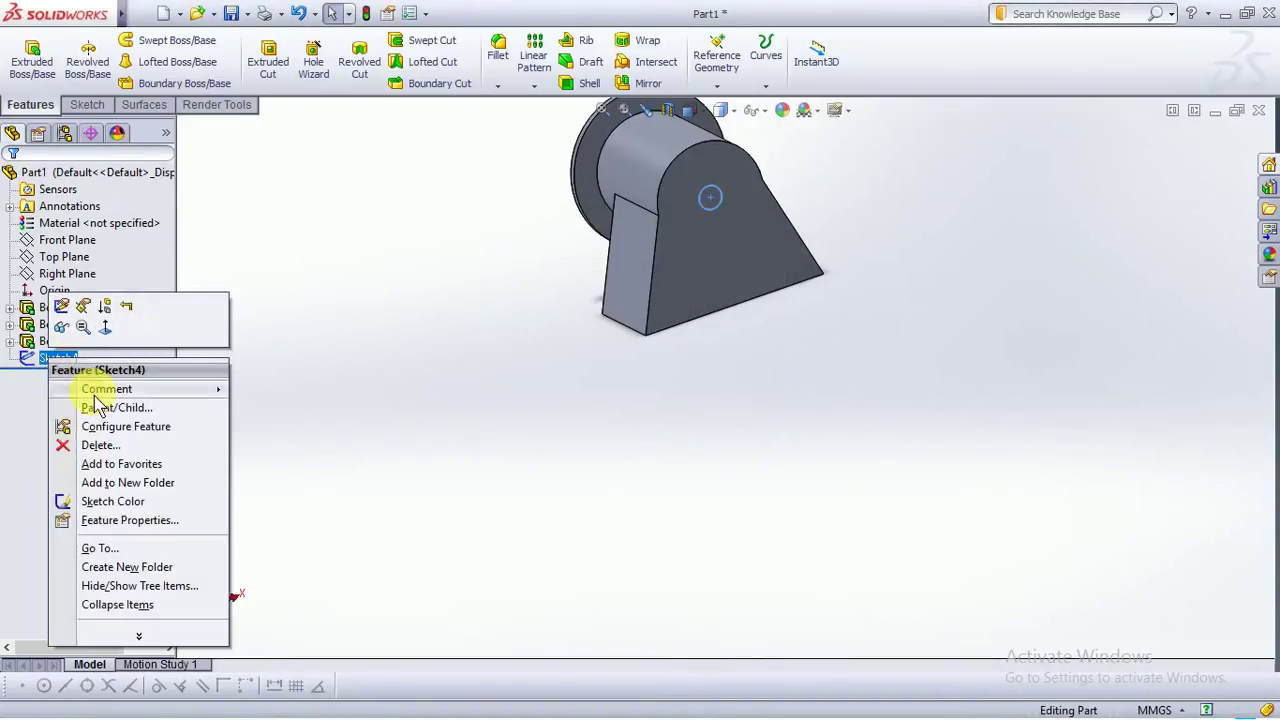
pyautogui.click(95, 446)
pyautogui.click(754, 262)
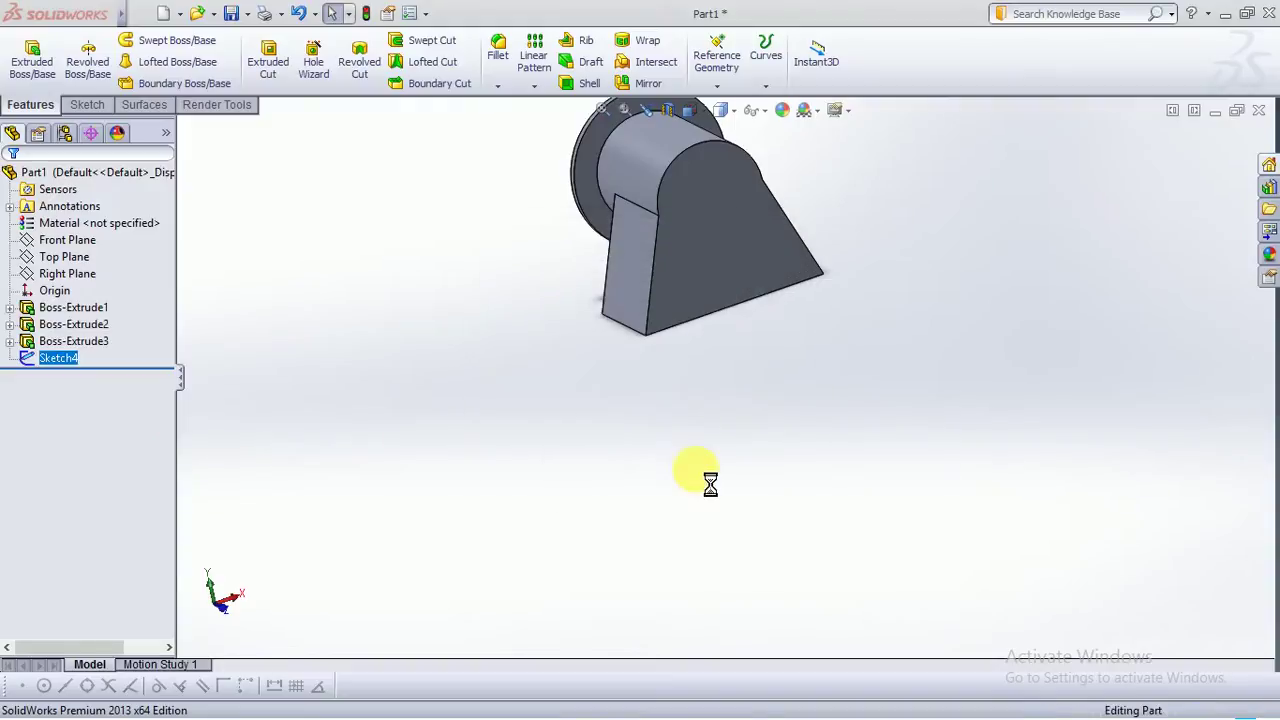
# Start a sketch on the outer back face of the thin disc and draw a 3 mm radius circle centered on the origin
pyautogui.scroll(-2, 690, 474)
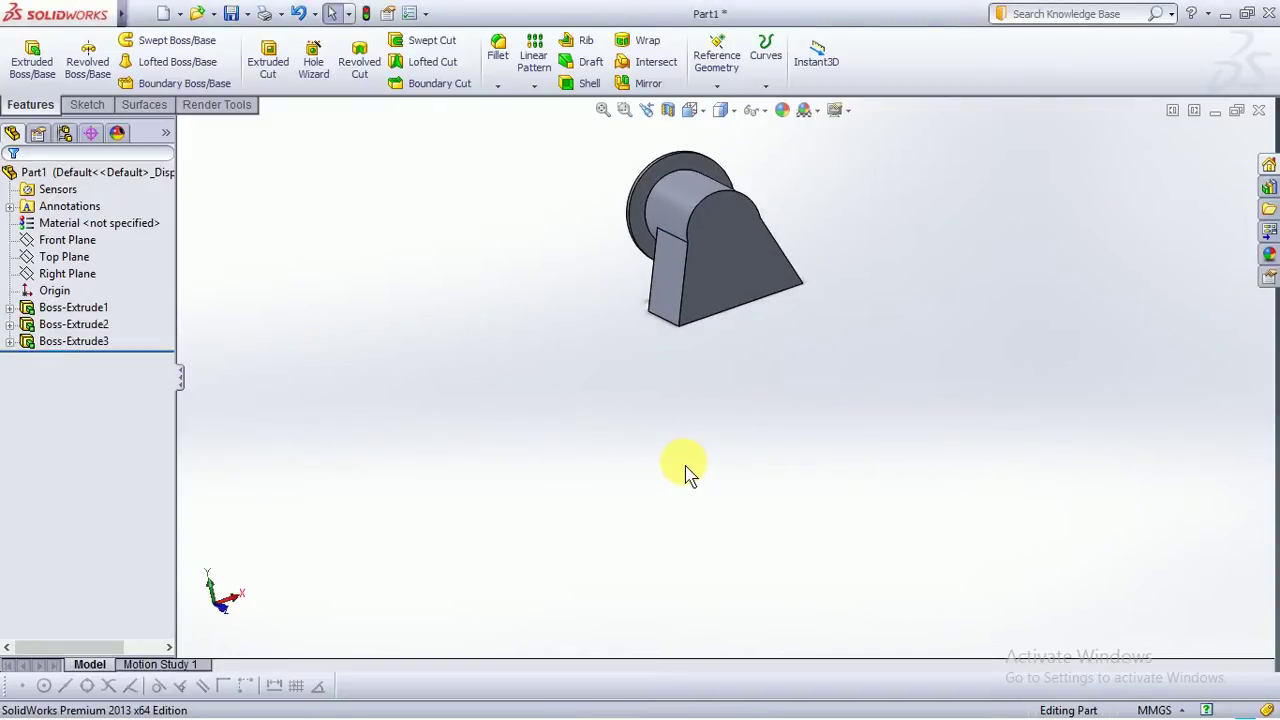
pyautogui.scroll(1, 716, 508)
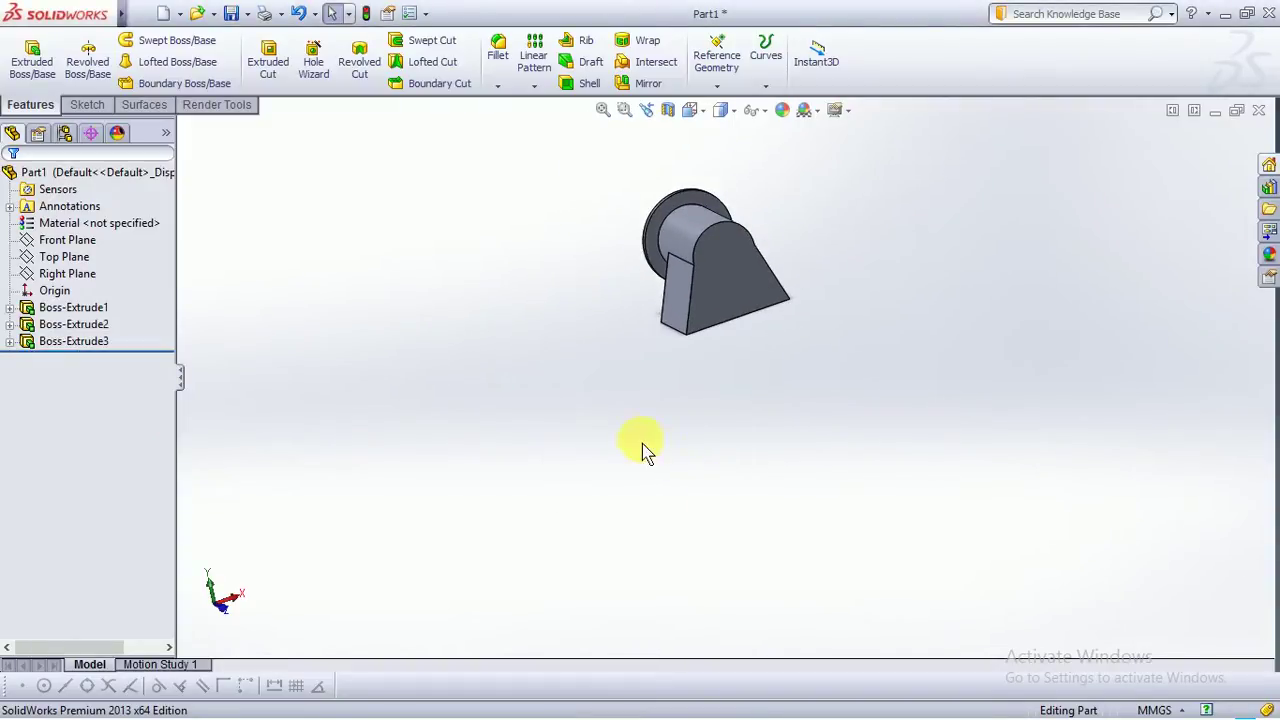
pyautogui.moveTo(642, 443); pyautogui.dragTo(886, 598, button='middle')
pyautogui.click(742, 258)
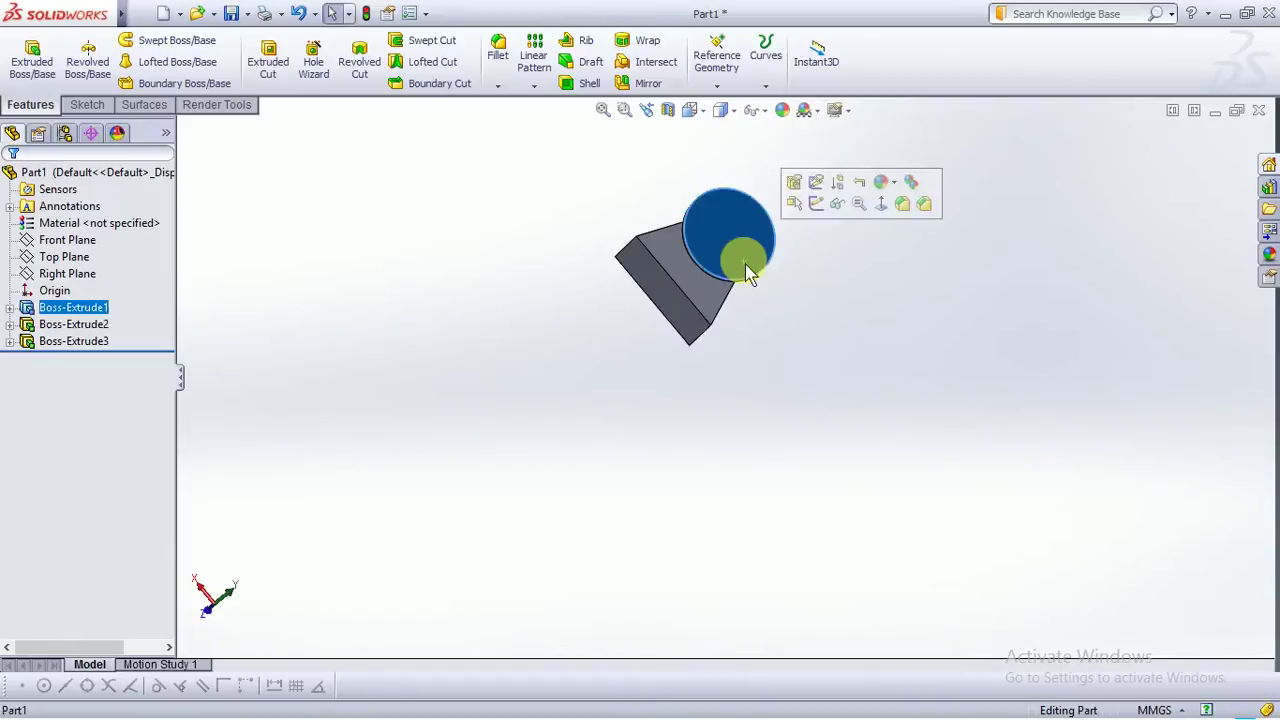
pyautogui.click(818, 203)
pyautogui.press('space')
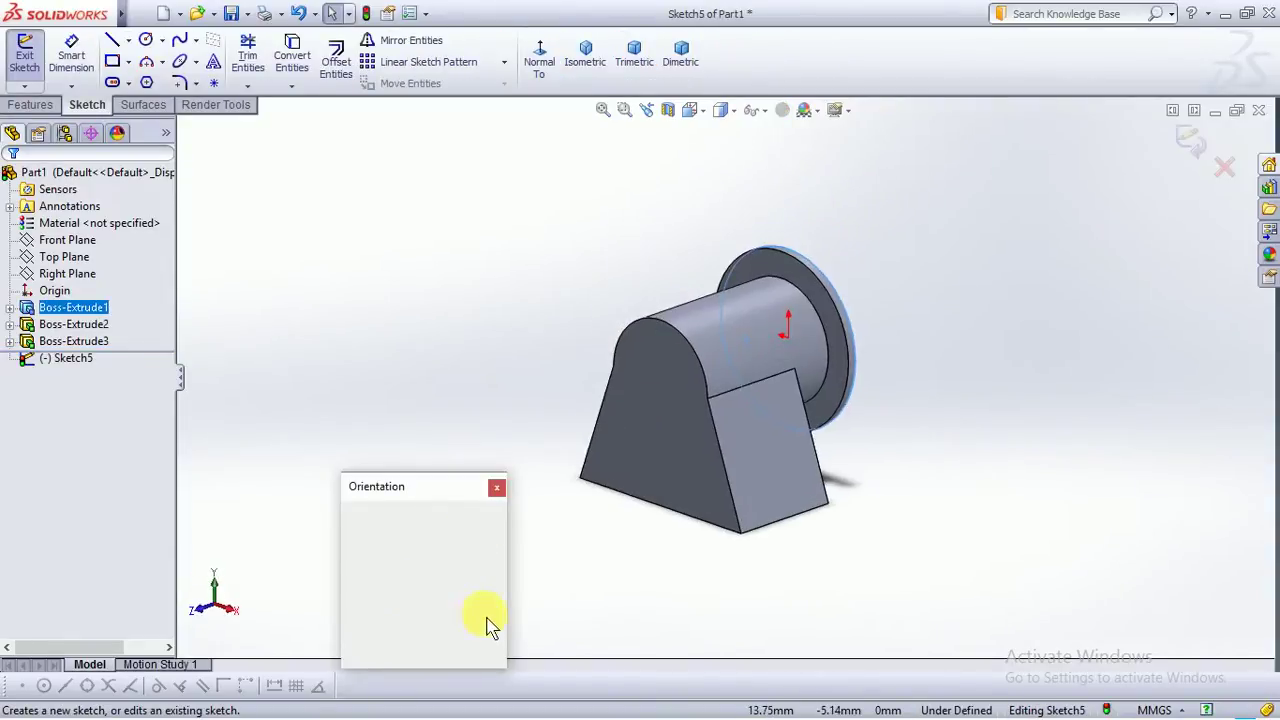
pyautogui.click(494, 594)
pyautogui.click(146, 39)
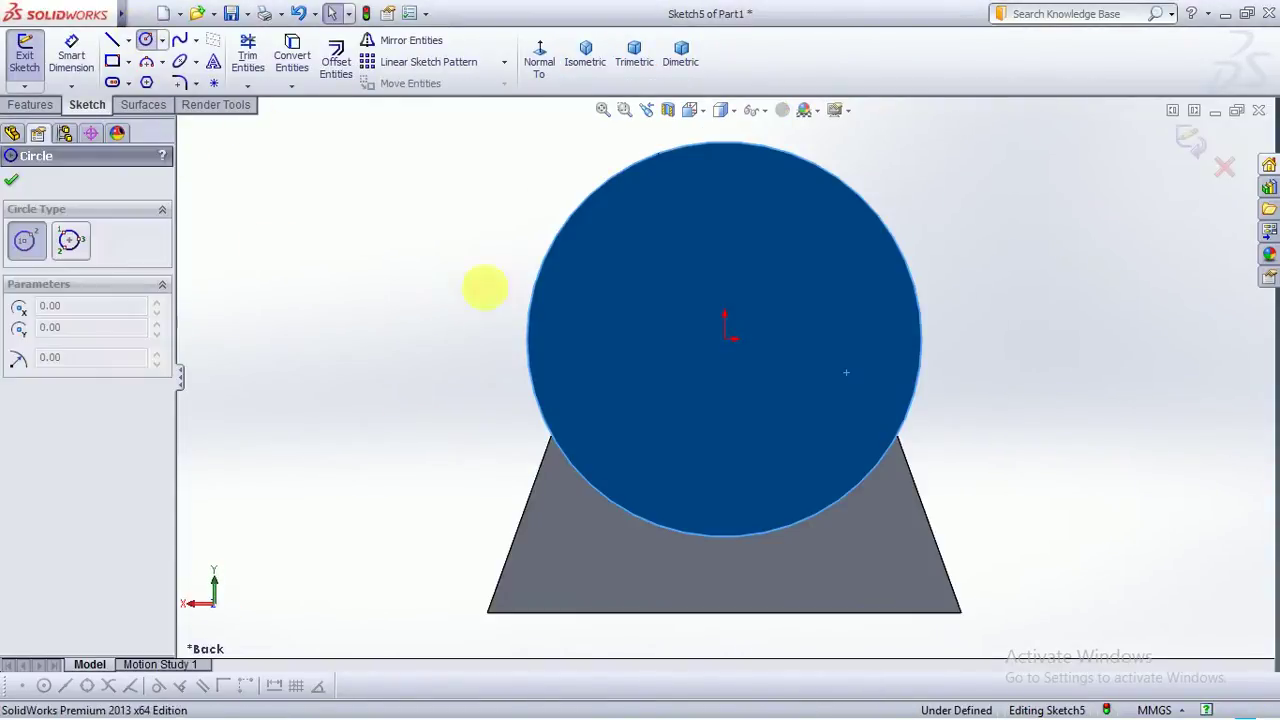
pyautogui.moveTo(728, 342)
pyautogui.mouseDown()
pyautogui.moveTo(777, 489)
pyautogui.moveTo(774, 466)
pyautogui.mouseUp()
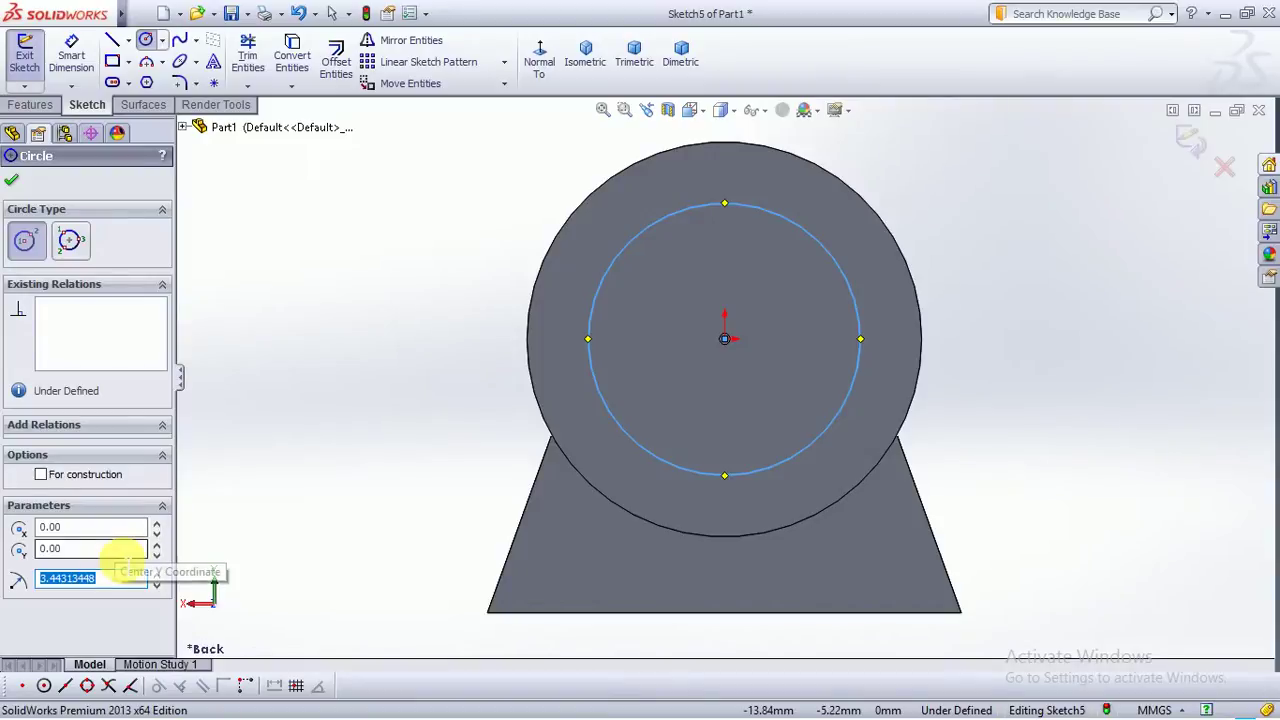
pyautogui.write('3')
pyautogui.press('Return')
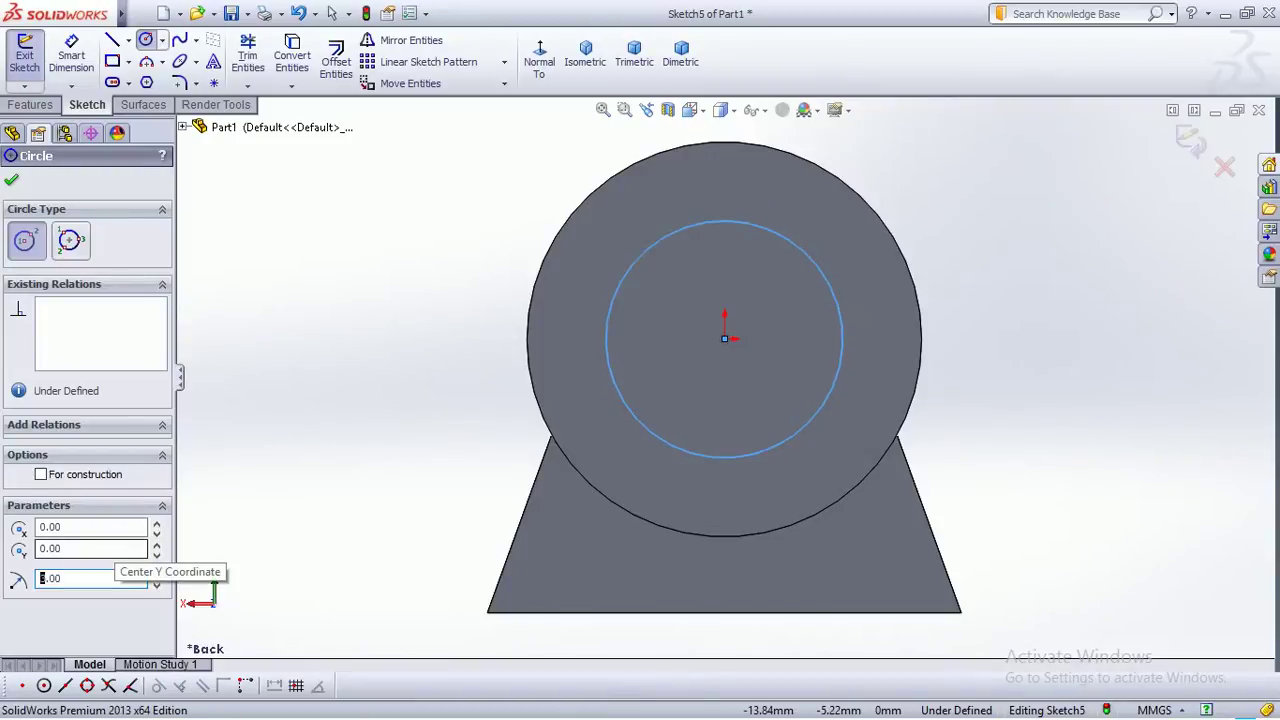
pyautogui.click(14, 178)
# Add a diameter dimension to the 3 mm radius circle and accept its value
pyautogui.click(71, 57)
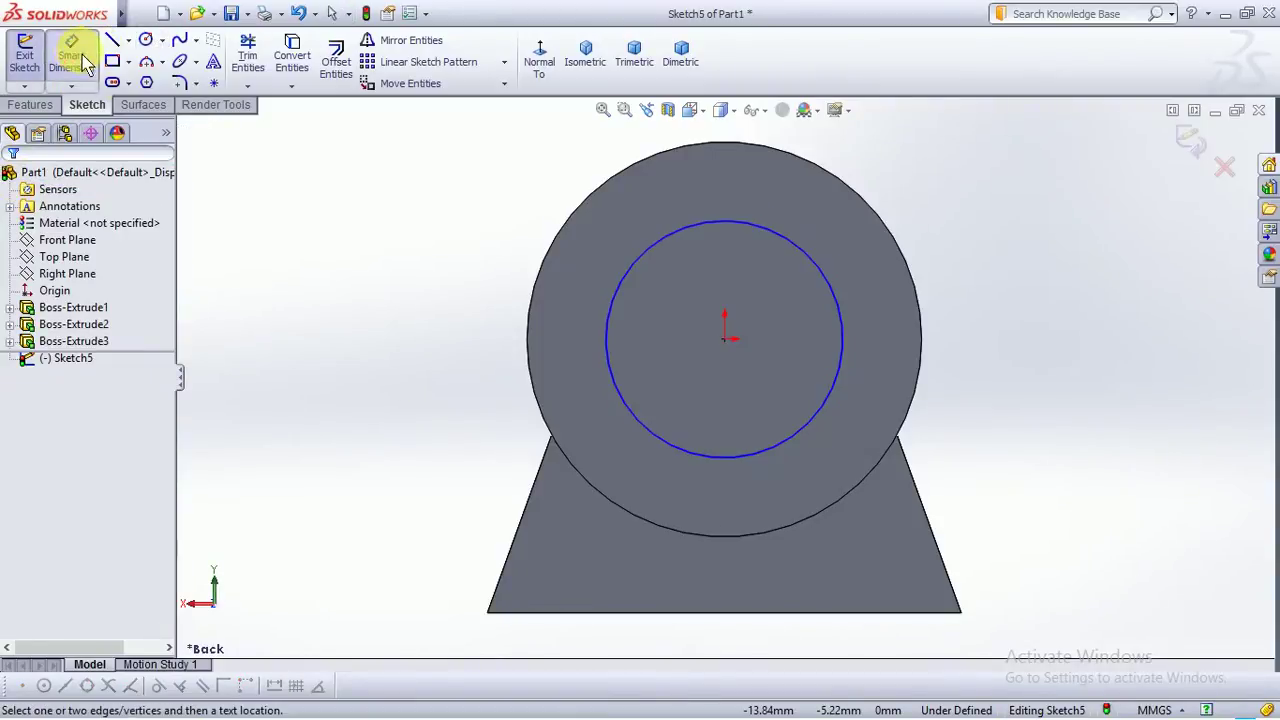
pyautogui.click(768, 236)
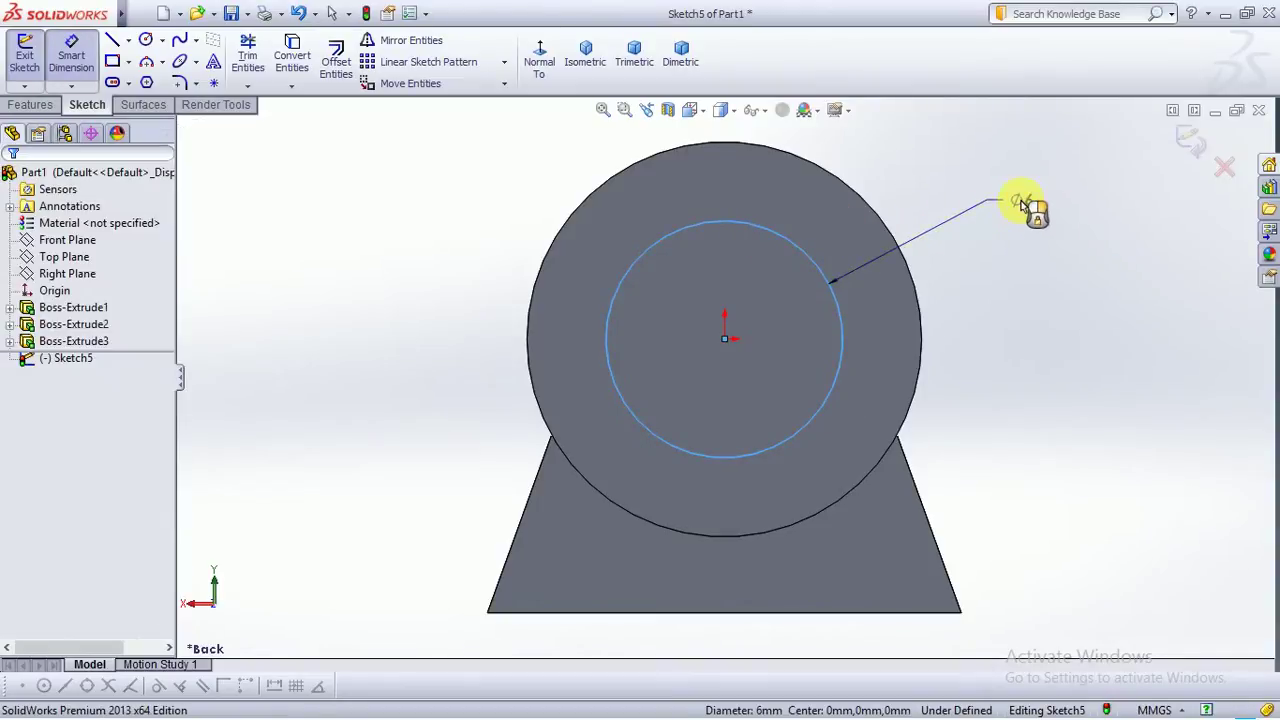
pyautogui.click(965, 250)
pyautogui.click(960, 240)
pyautogui.click(975, 480)
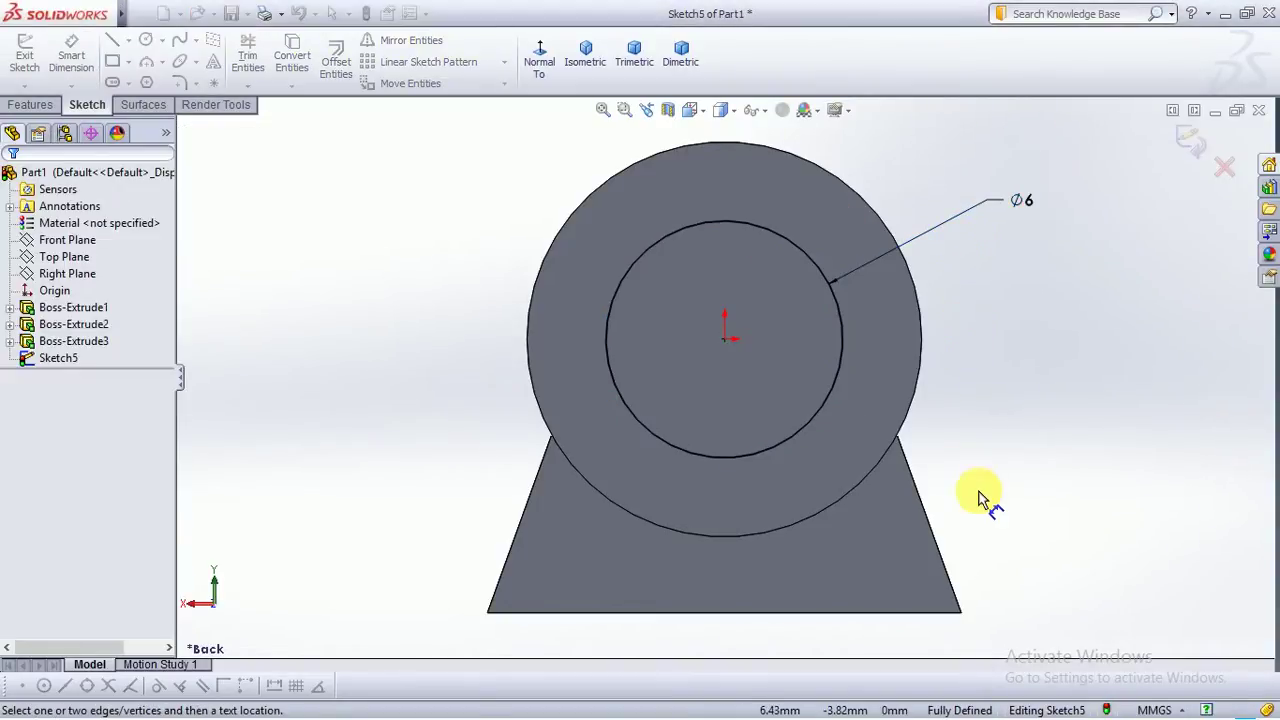
pyautogui.press('f')
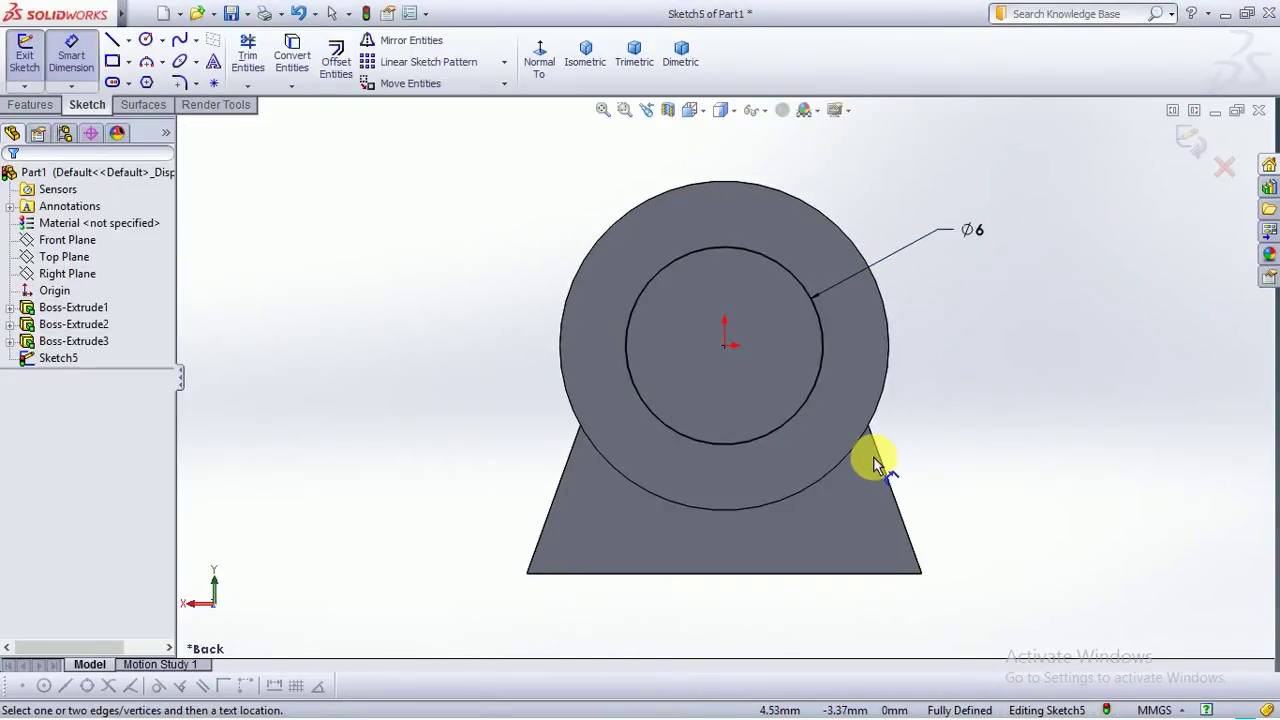
# Cut the circle into the part as a blind extruded cut 8.75 mm deep
pyautogui.click(30, 104)
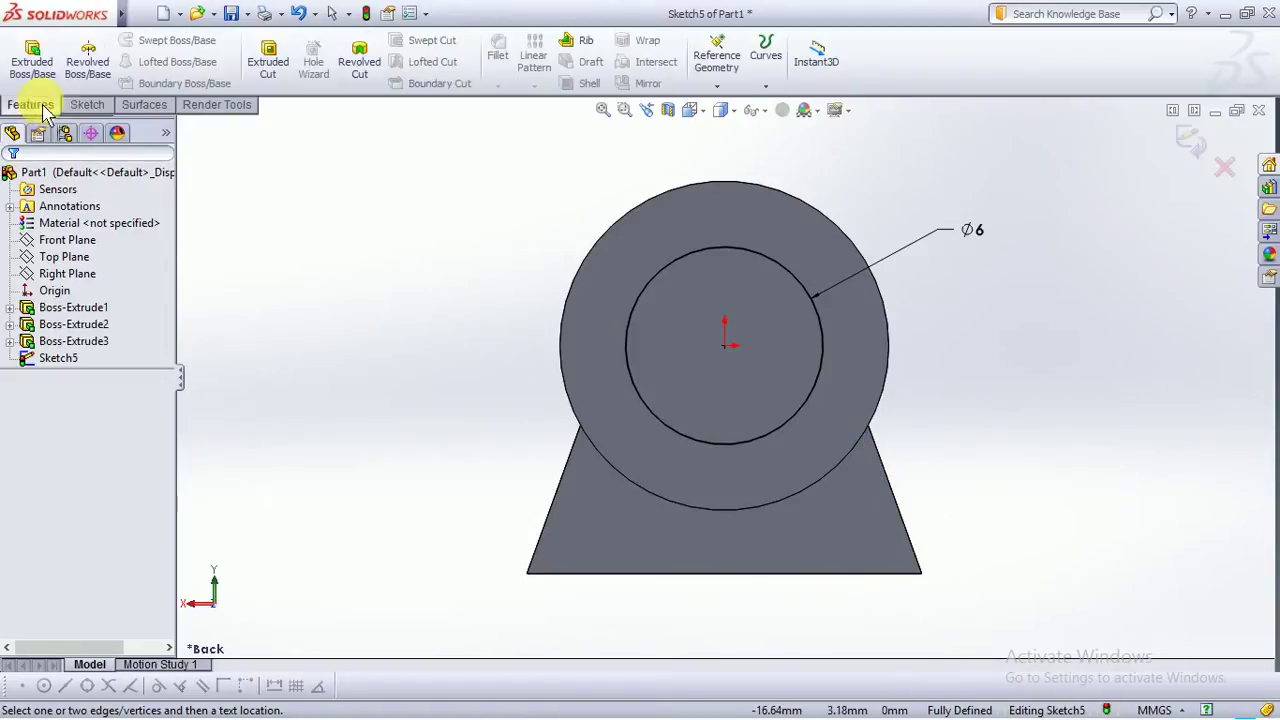
pyautogui.click(266, 58)
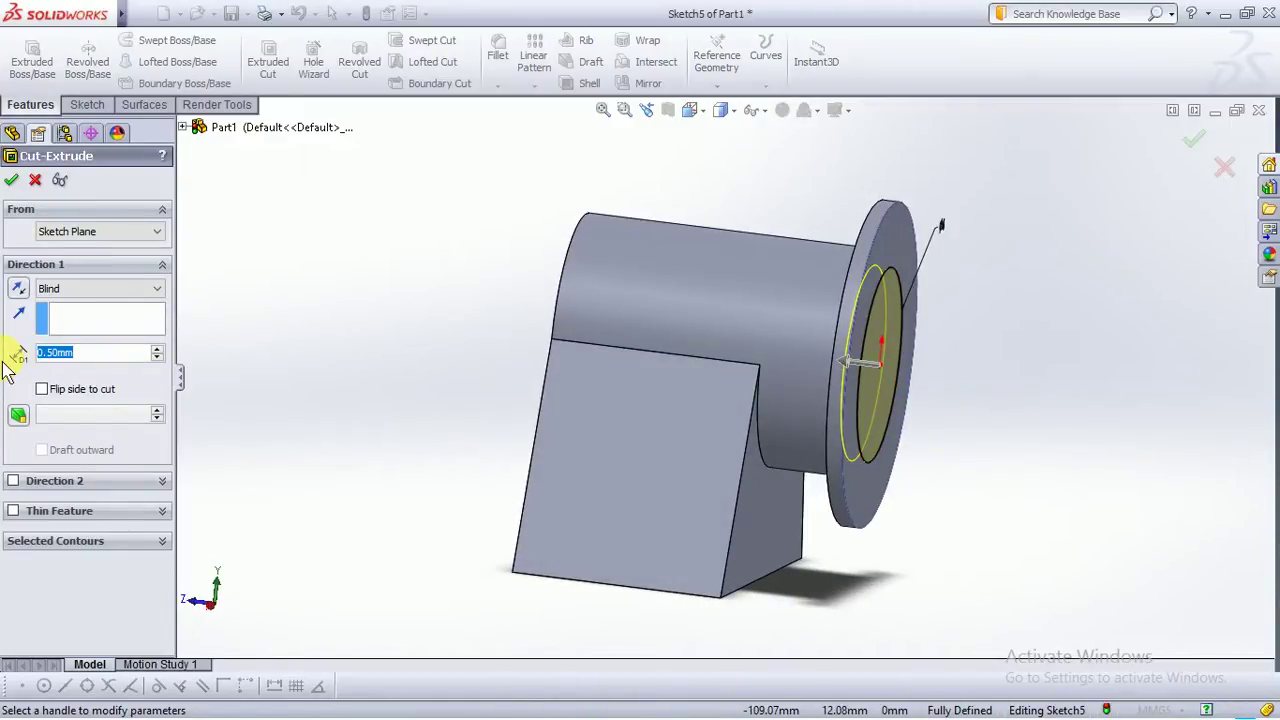
pyautogui.write('3.75')
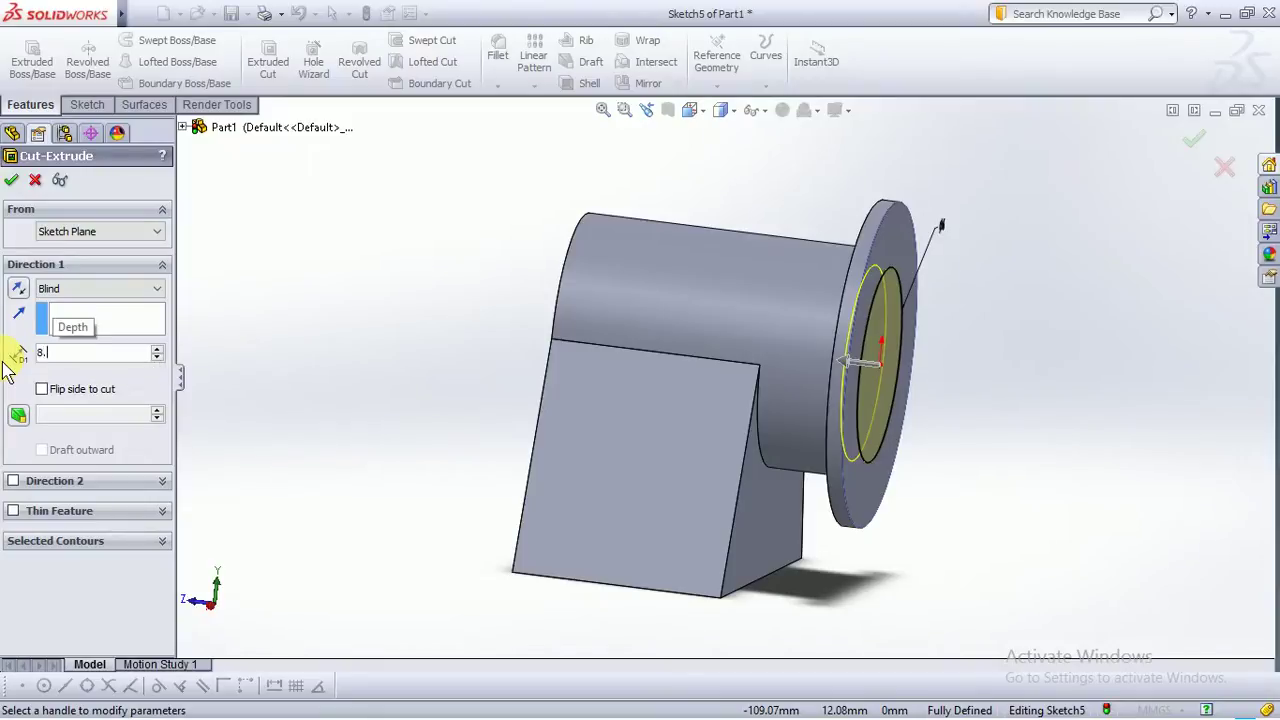
pyautogui.press('Return')
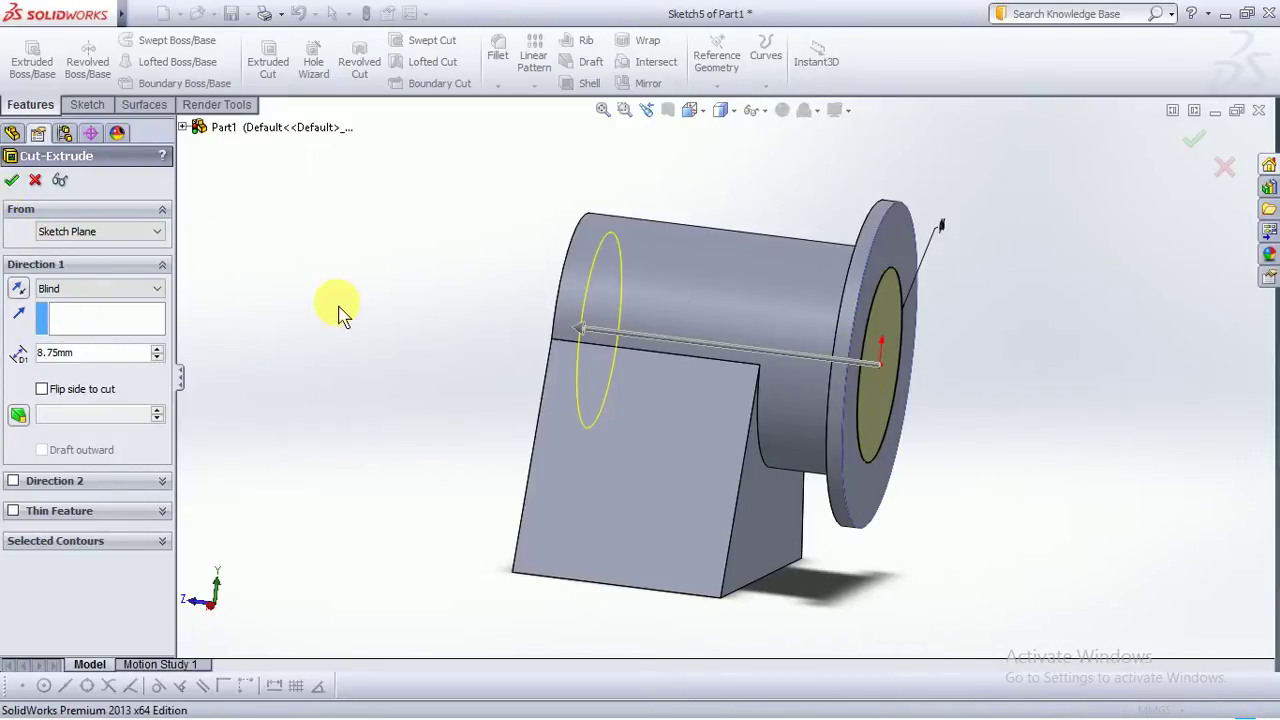
pyautogui.press('Return')
pyautogui.moveTo(1071, 517); pyautogui.dragTo(978, 480, button='middle')
pyautogui.scroll(-3, 978, 480)
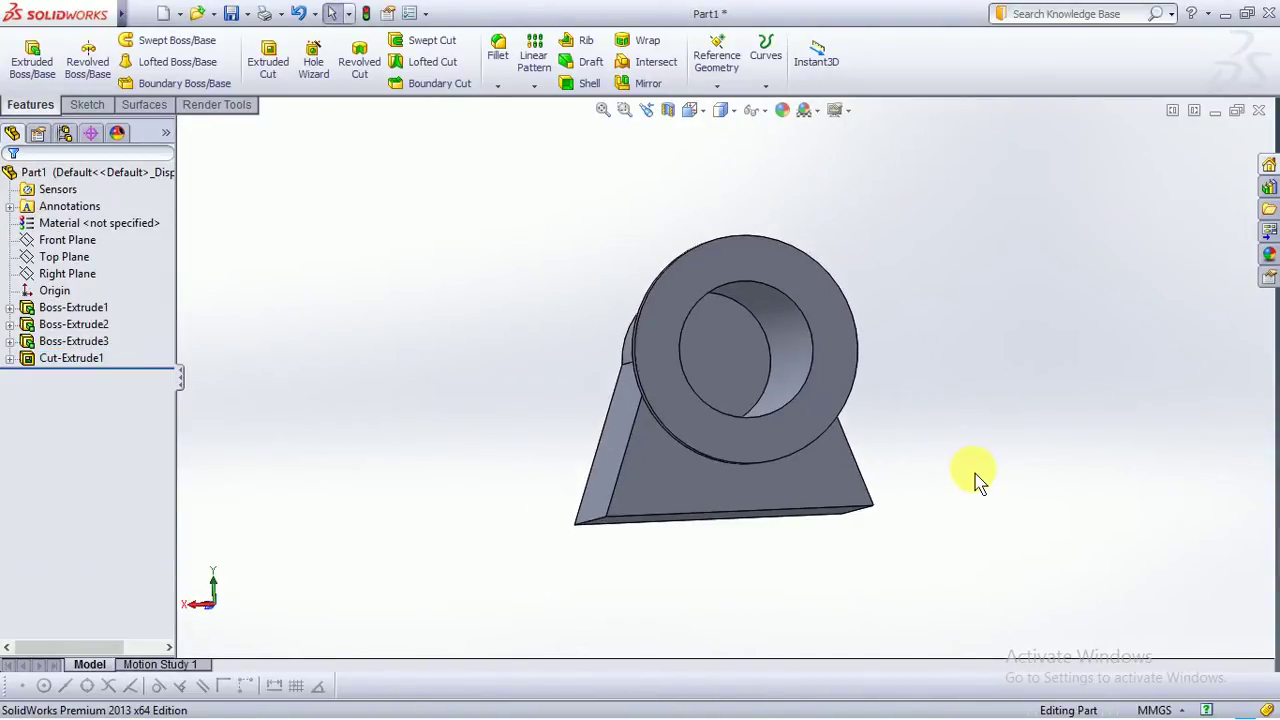
# Start a sketch on the disc's ring-shaped back face and draw a finite vertical centerline from its top edge through the origin to its bottom edge
pyautogui.hotkey('ctrl', '1')
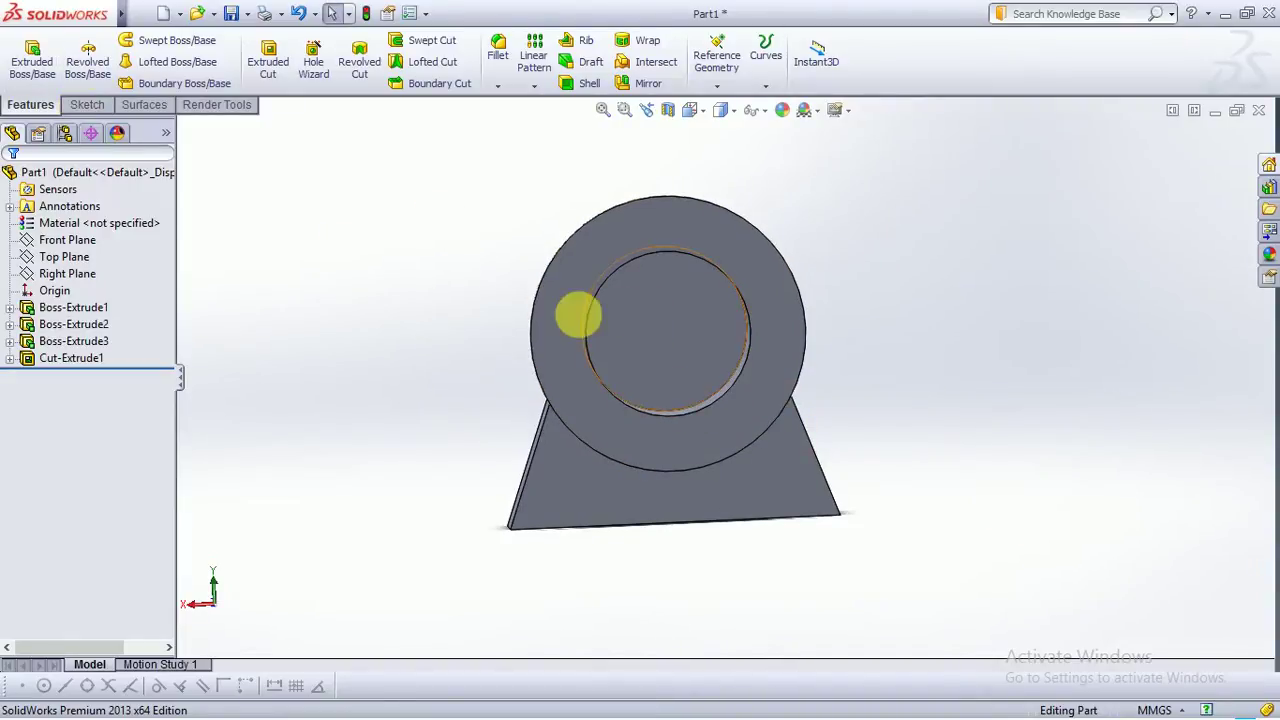
pyautogui.click(571, 317)
pyautogui.click(622, 255)
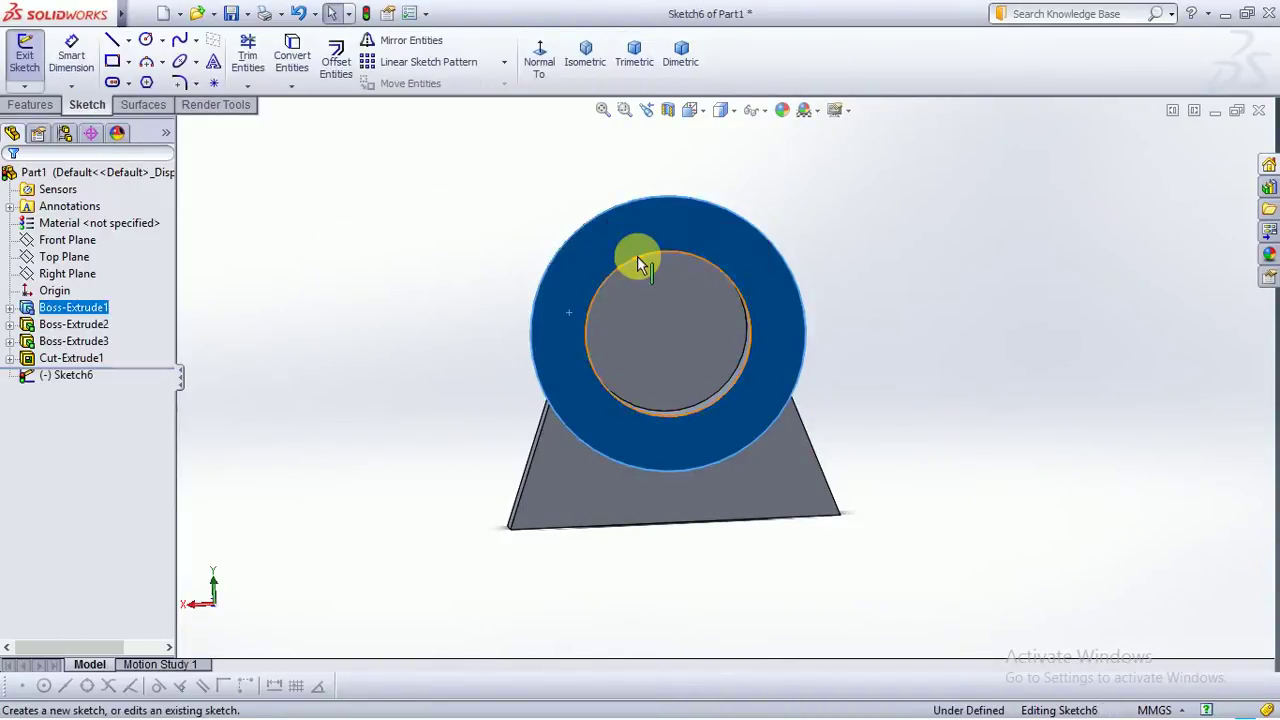
pyautogui.click(129, 42)
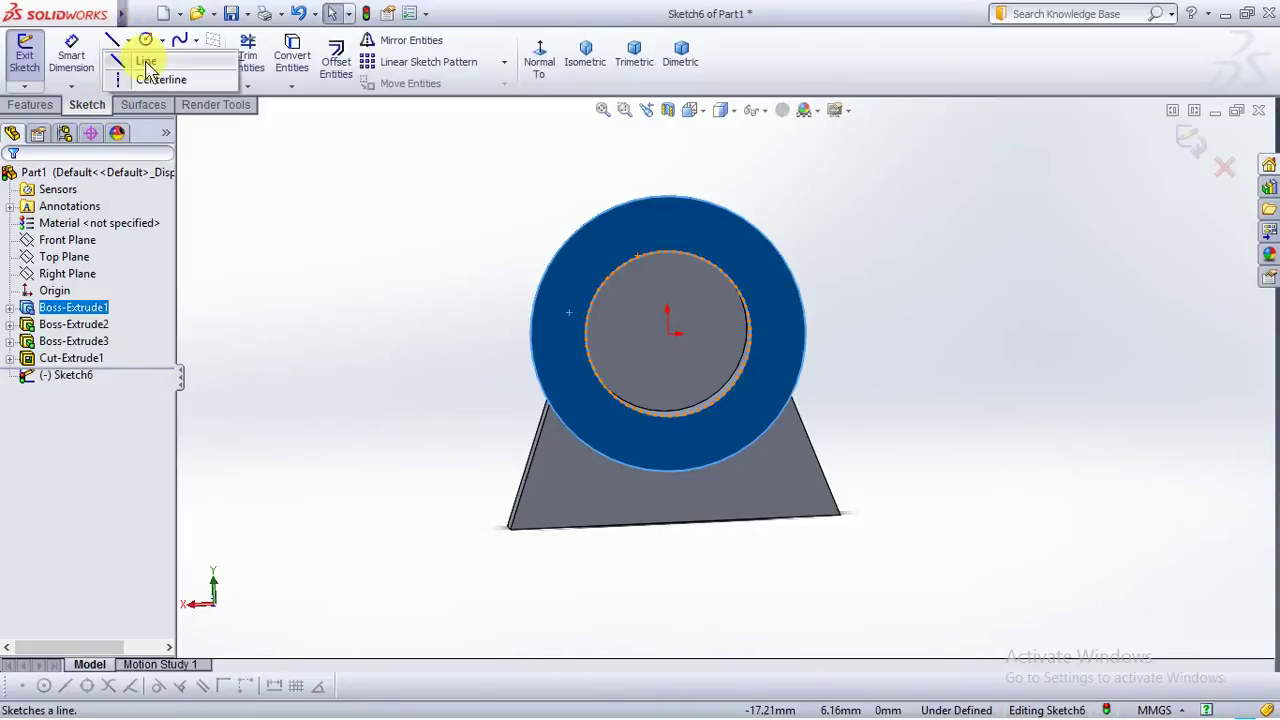
pyautogui.click(205, 79)
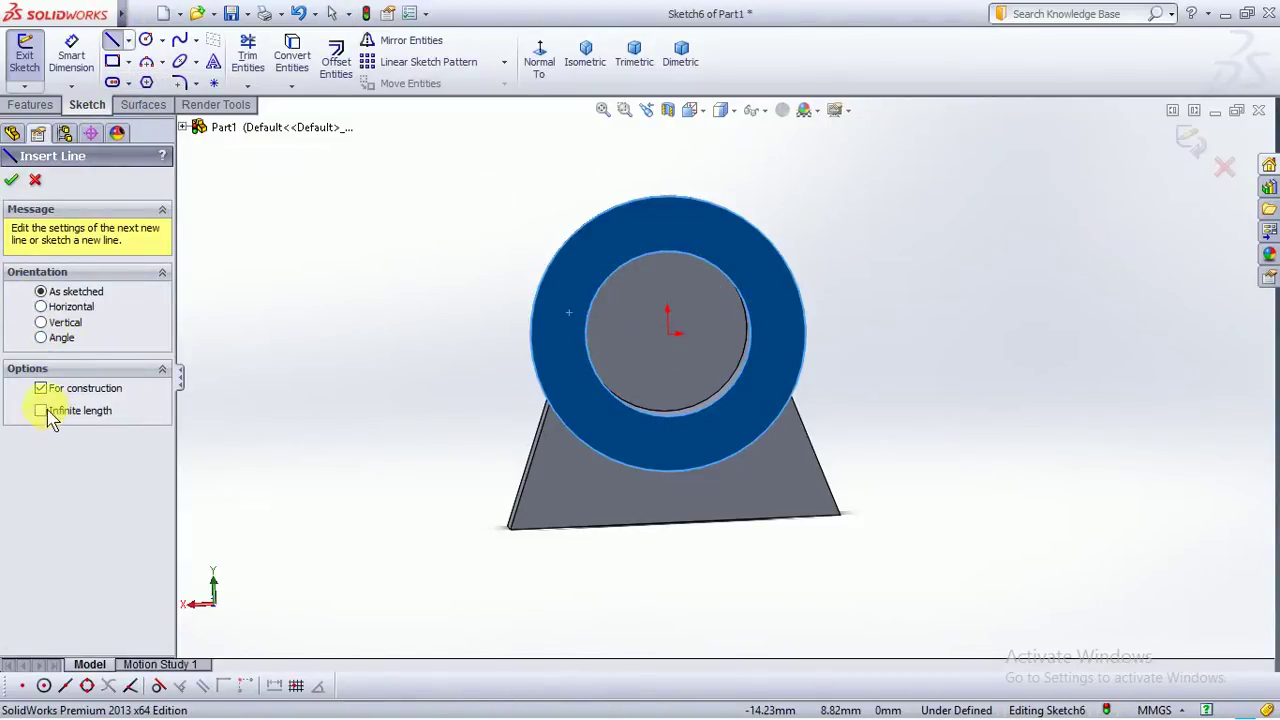
pyautogui.click(41, 410)
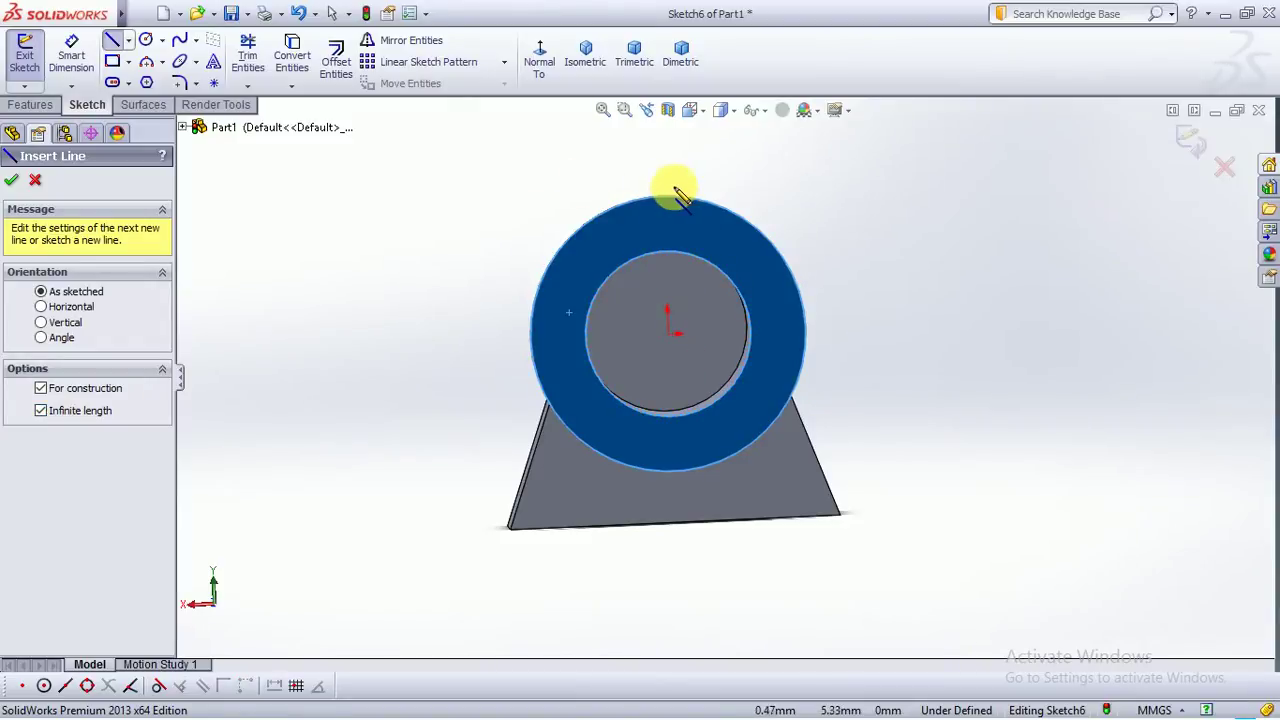
pyautogui.click(45, 413)
pyautogui.moveTo(662, 197); pyautogui.dragTo(674, 470)
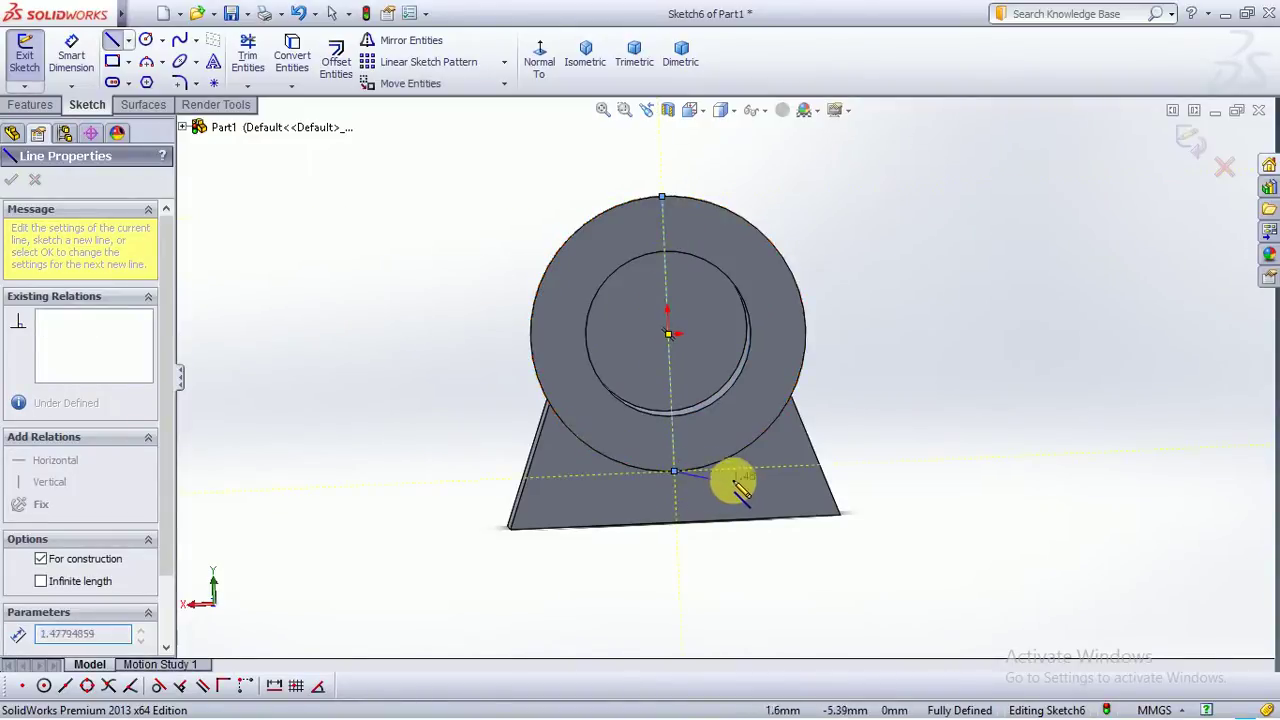
pyautogui.press('Escape')
pyautogui.press('Escape')
# Draw a circle of about 0.61 mm radius on the centerline, centered about 4 mm below the origin, between the bore and disc edge
pyautogui.press('space')
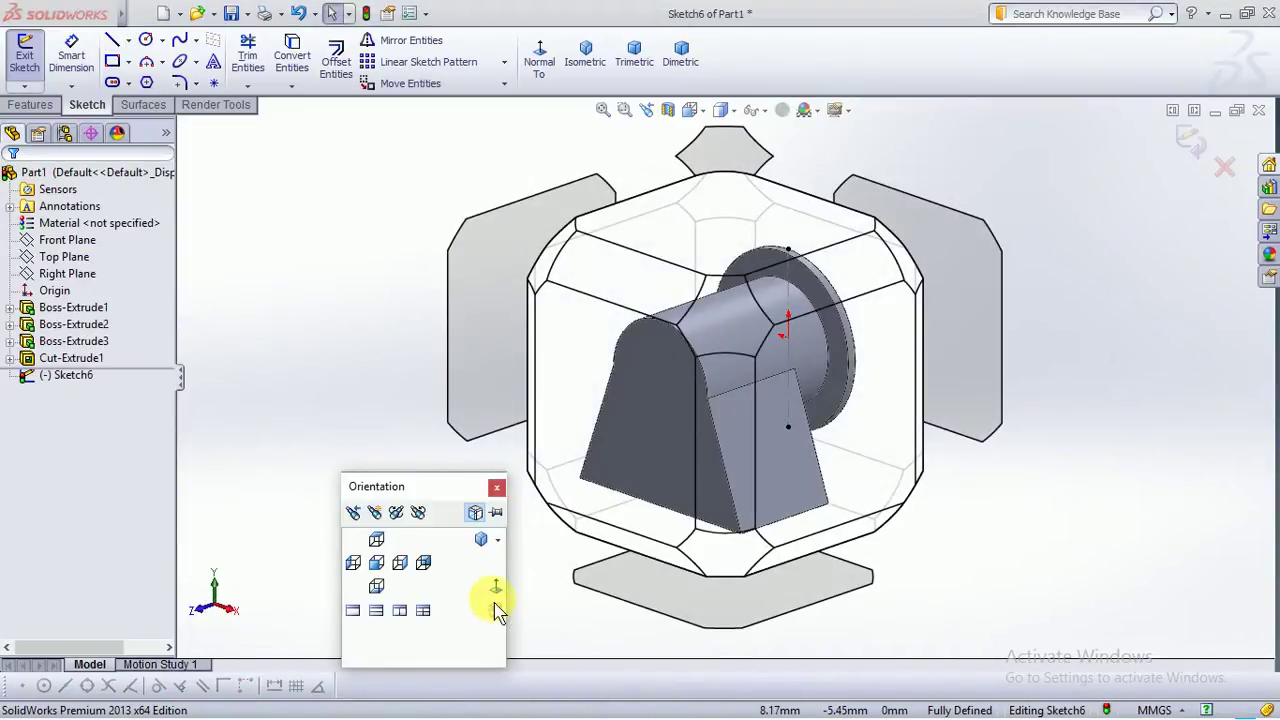
pyautogui.click(496, 594)
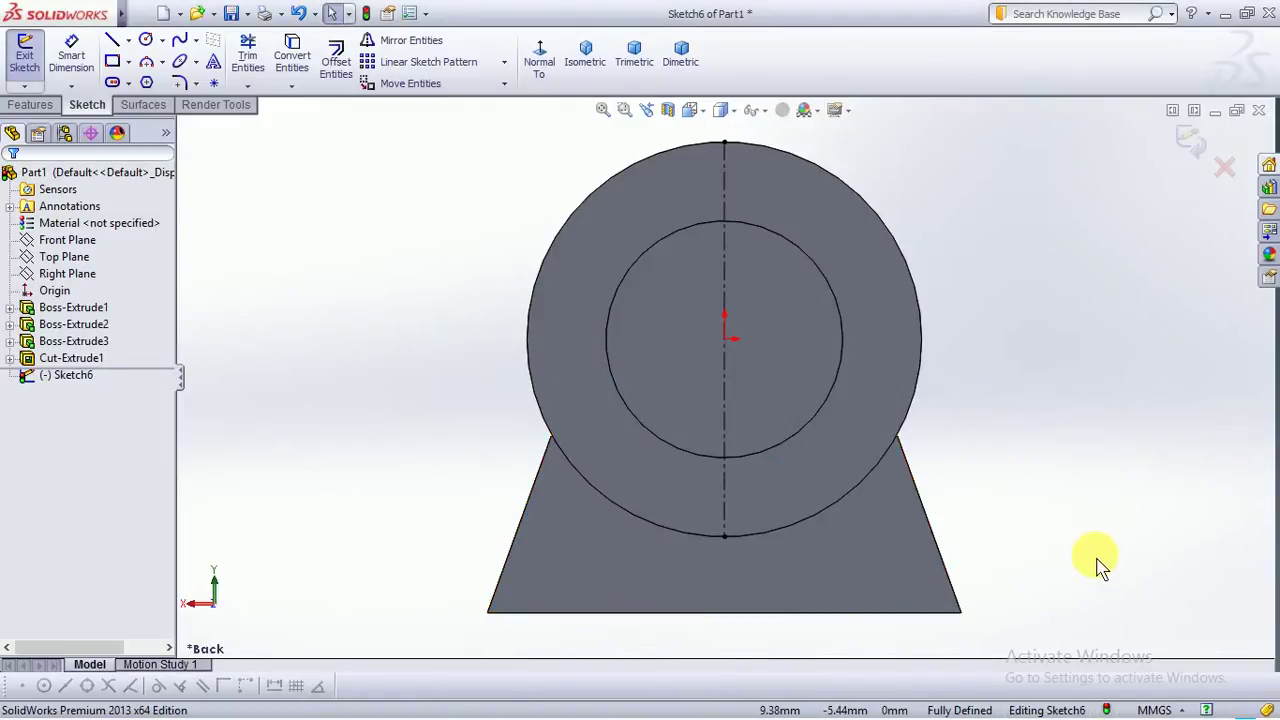
pyautogui.scroll(-1, 915, 515)
pyautogui.scroll(2, 913, 510)
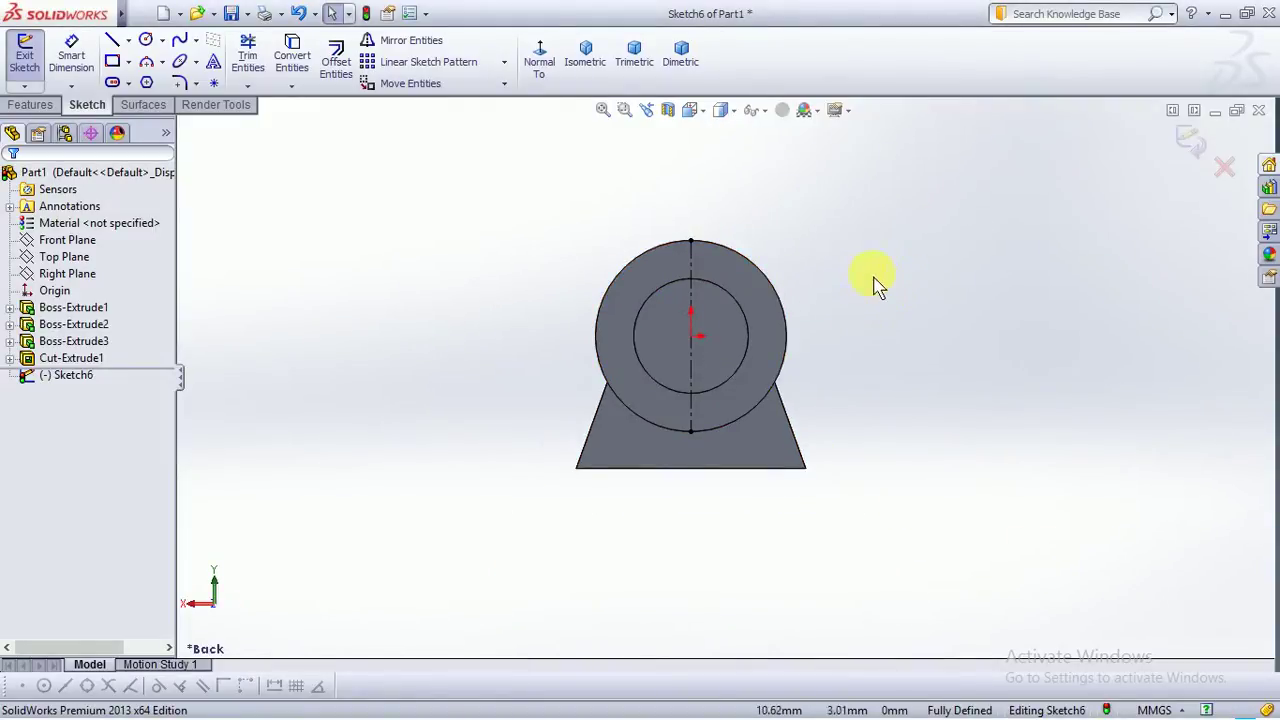
pyautogui.click(146, 42)
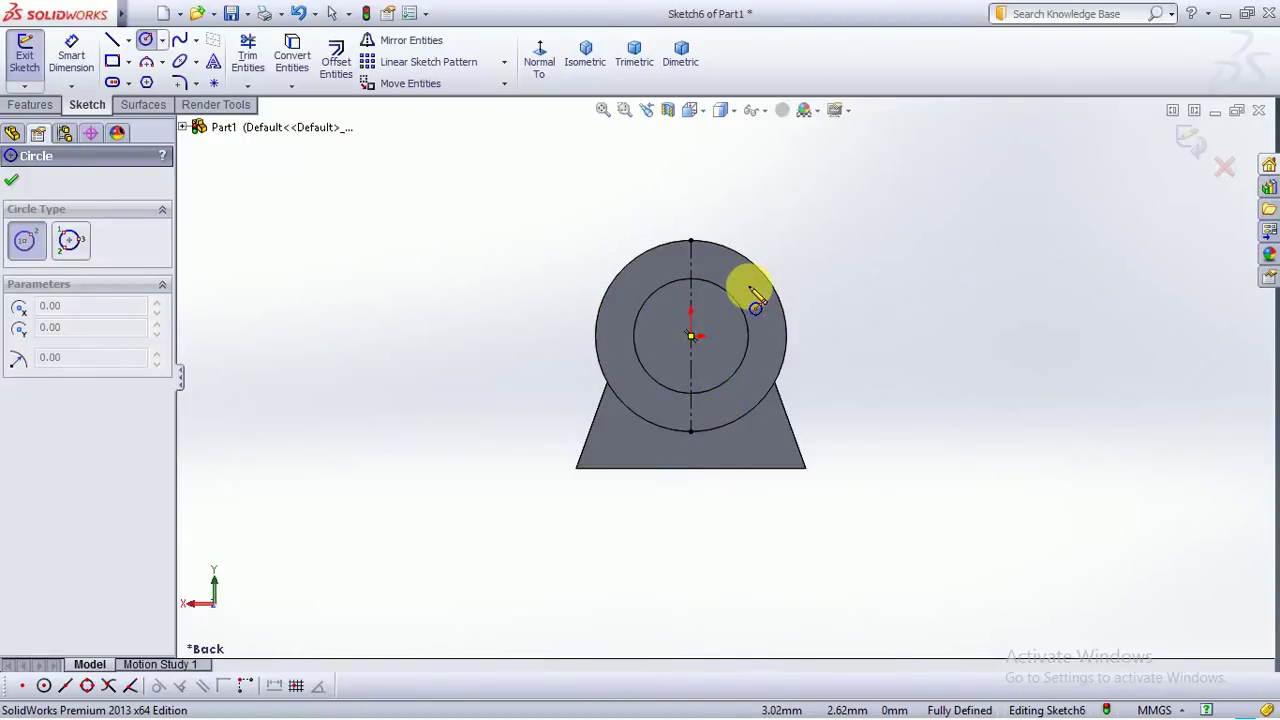
pyautogui.click(691, 413)
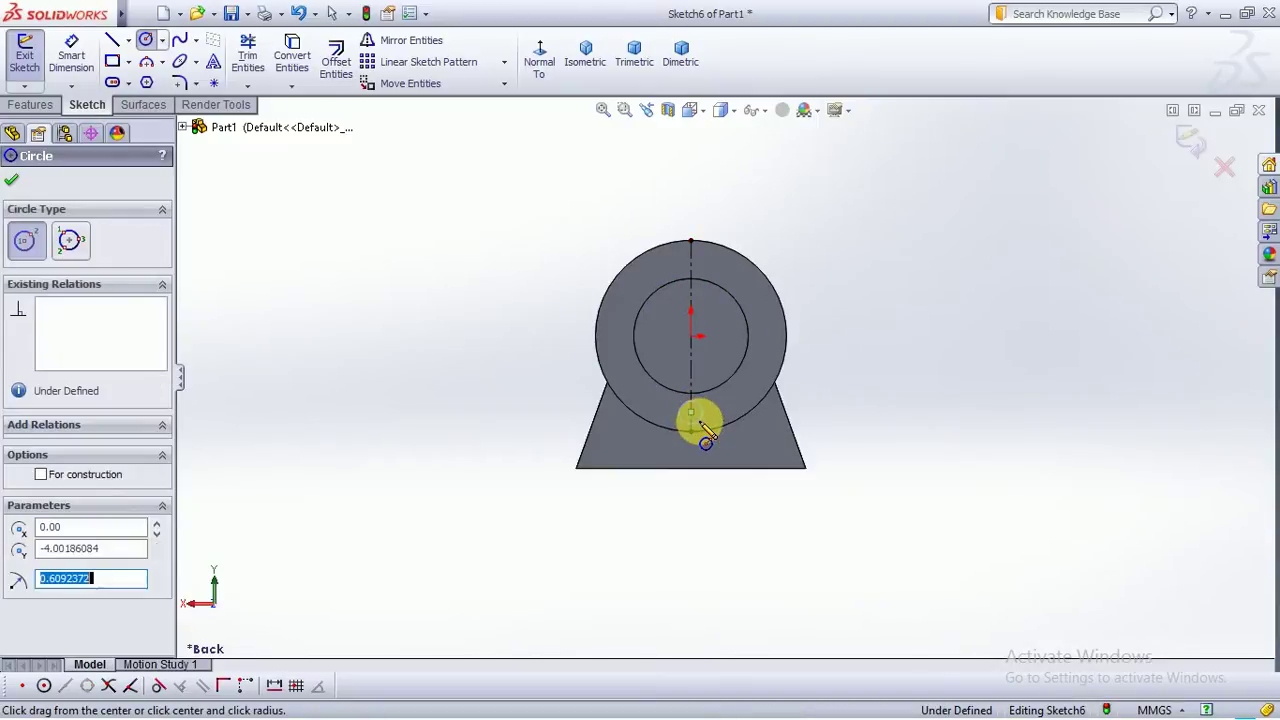
pyautogui.click(699, 421)
pyautogui.press('Escape')
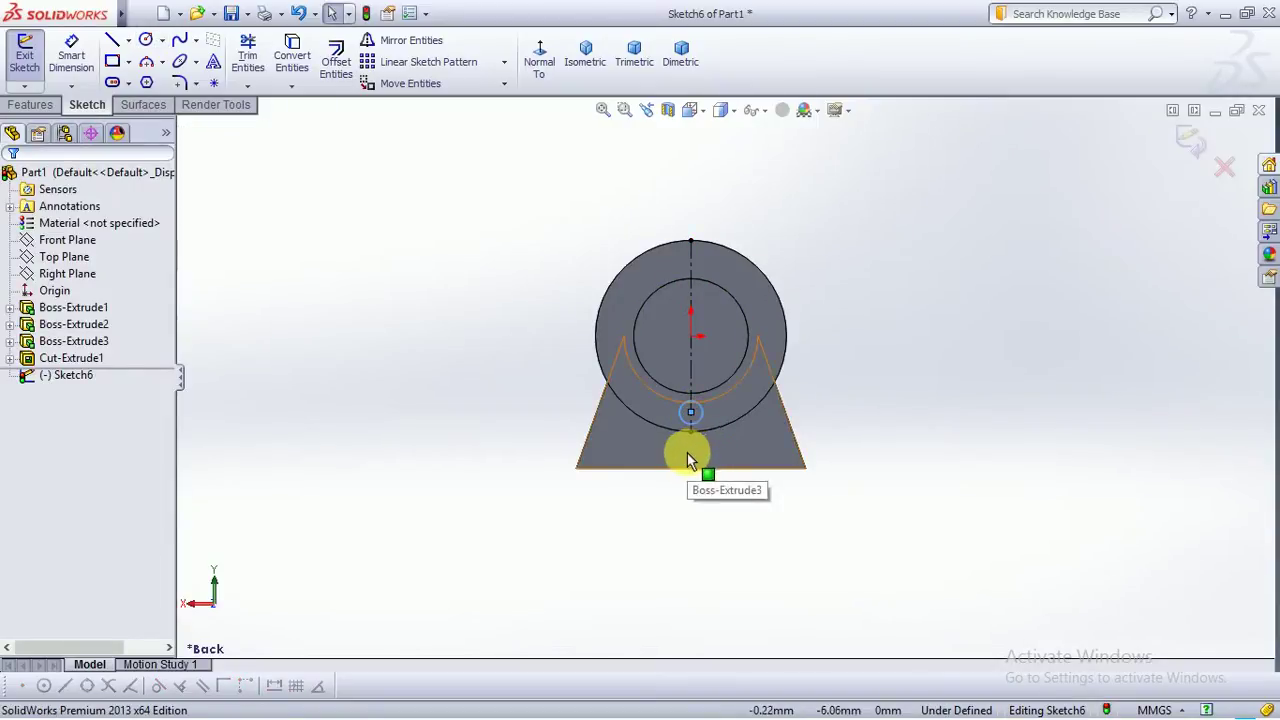
# Dimension the small circle below the bore with a diameter of 0.75 mm
pyautogui.click(68, 52)
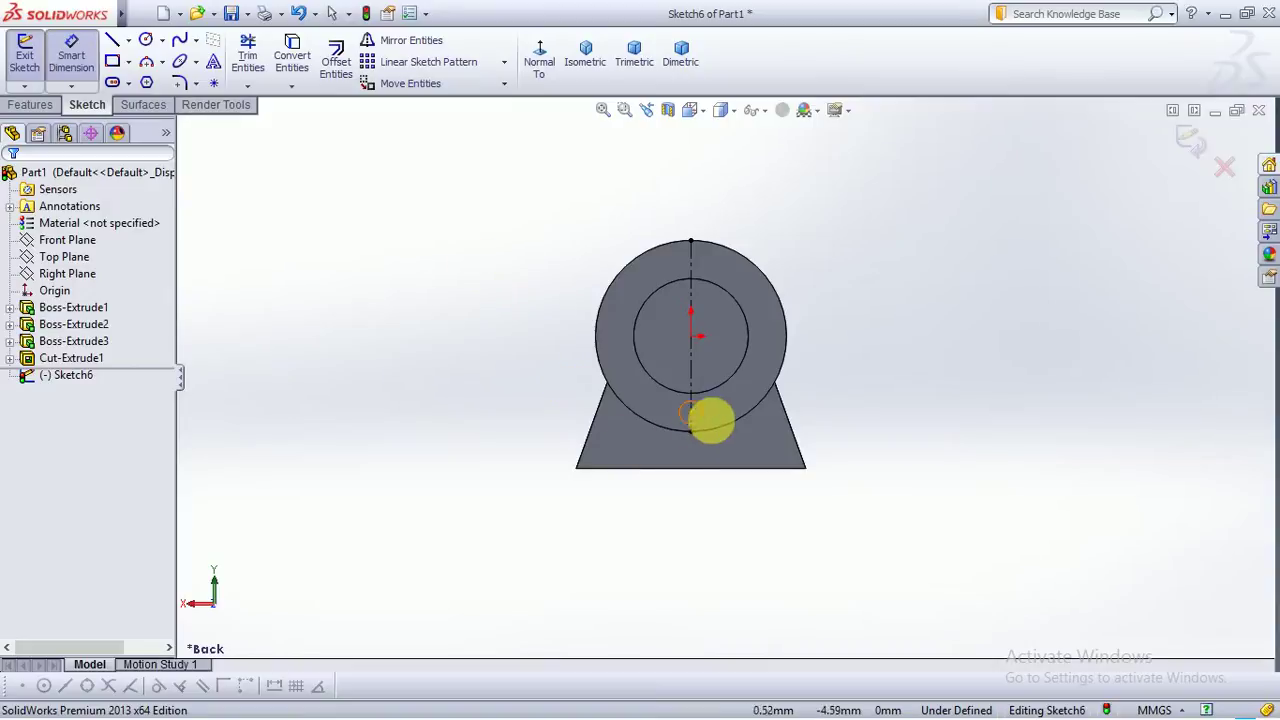
pyautogui.click(704, 418)
pyautogui.click(849, 398)
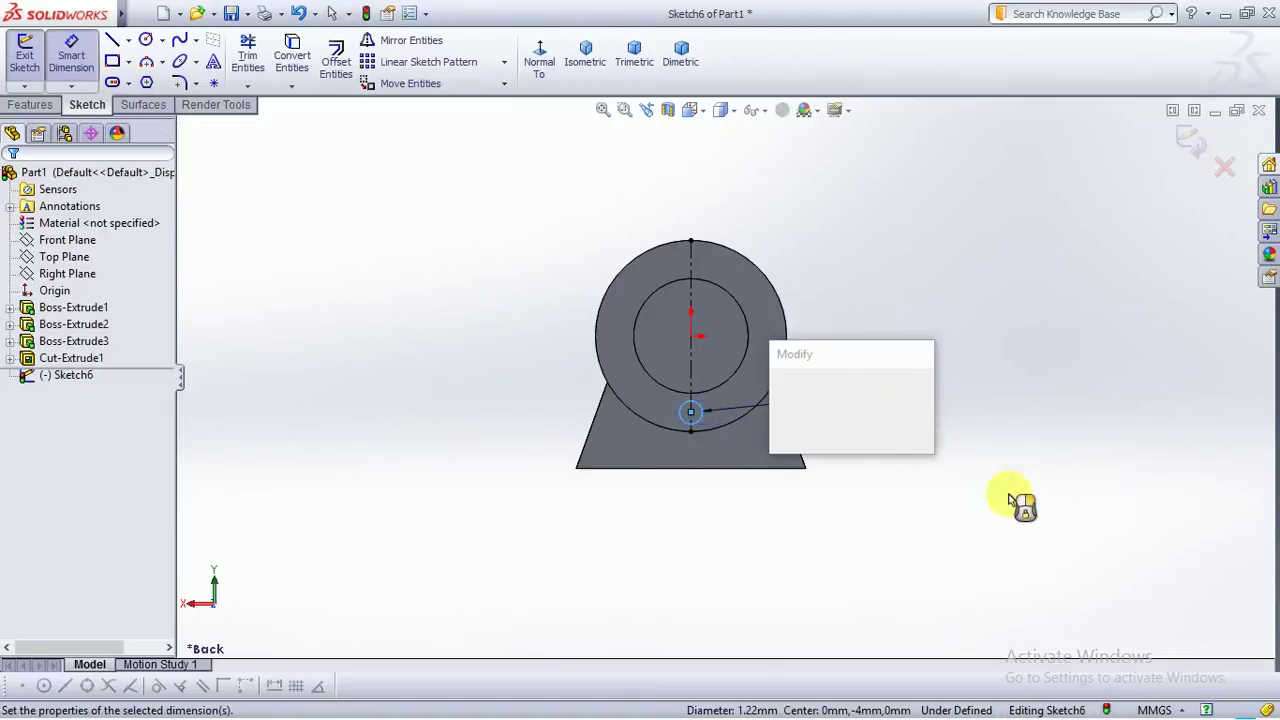
pyautogui.write('0.75')
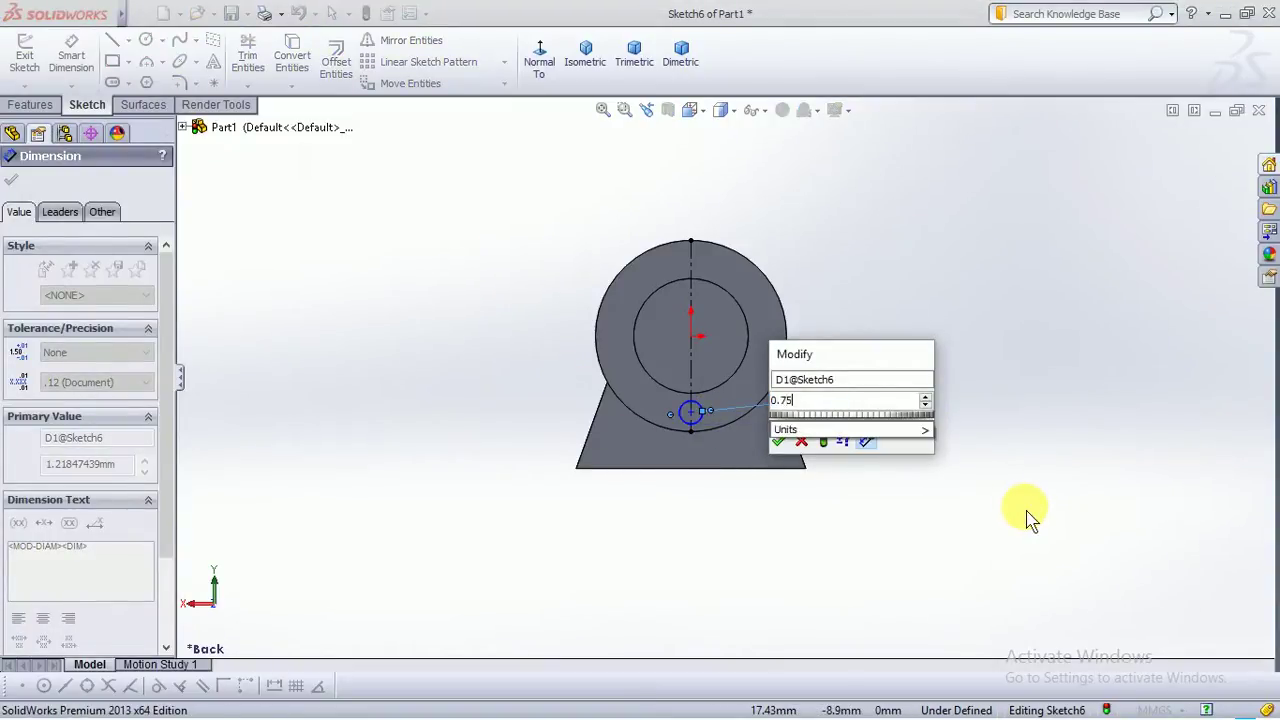
pyautogui.press('Return')
pyautogui.click(998, 511)
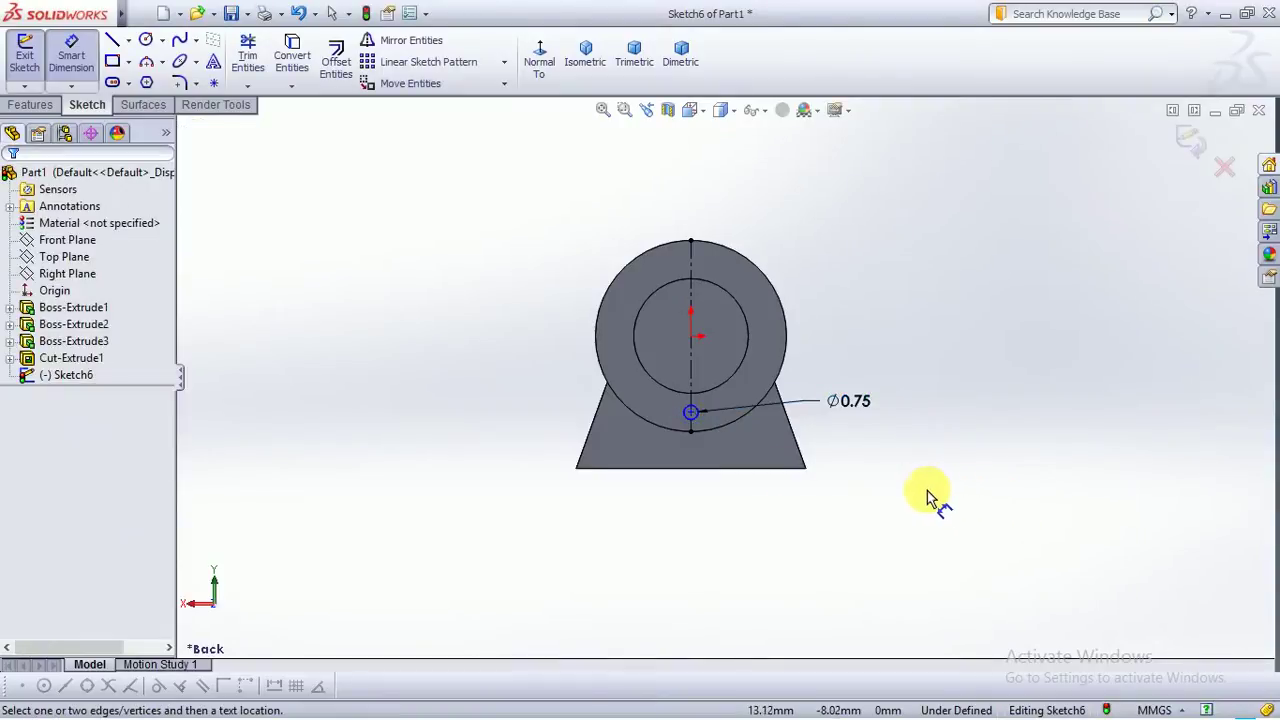
# Dimension the vertical distance from the origin to the small circle's center as 4.5 mm
pyautogui.scroll(-2, 709, 441)
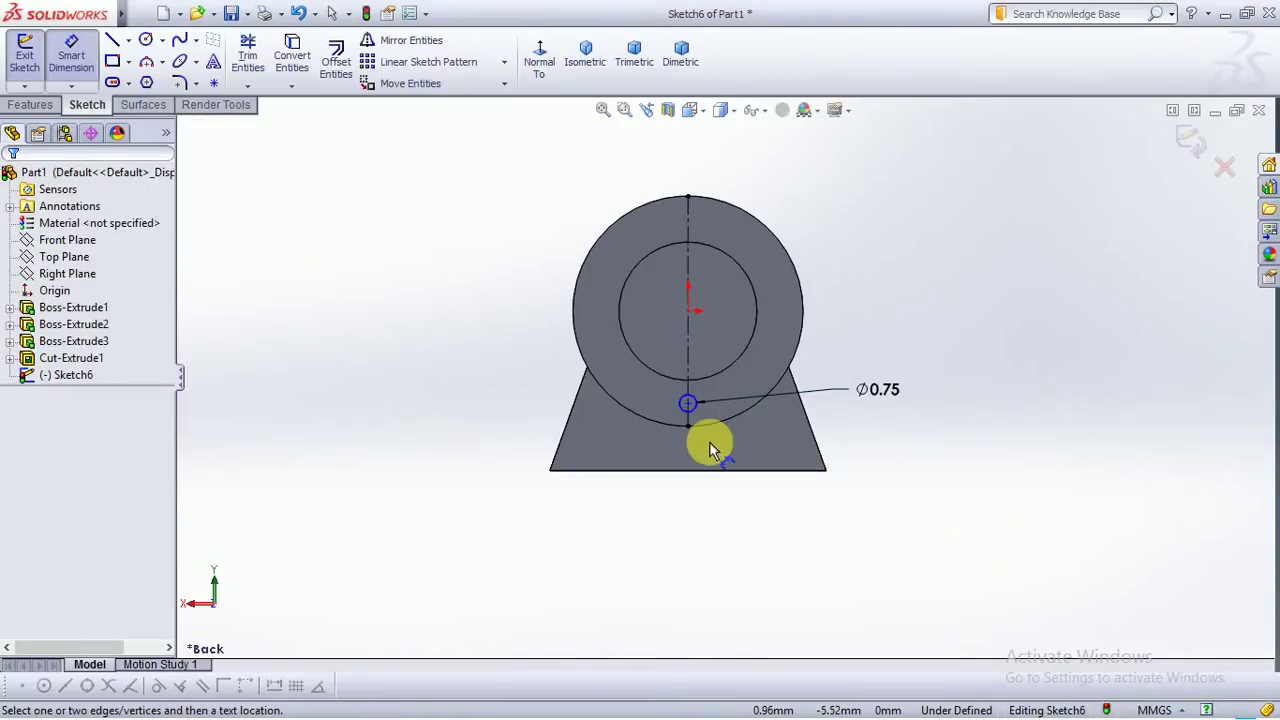
pyautogui.scroll(-2, 709, 440)
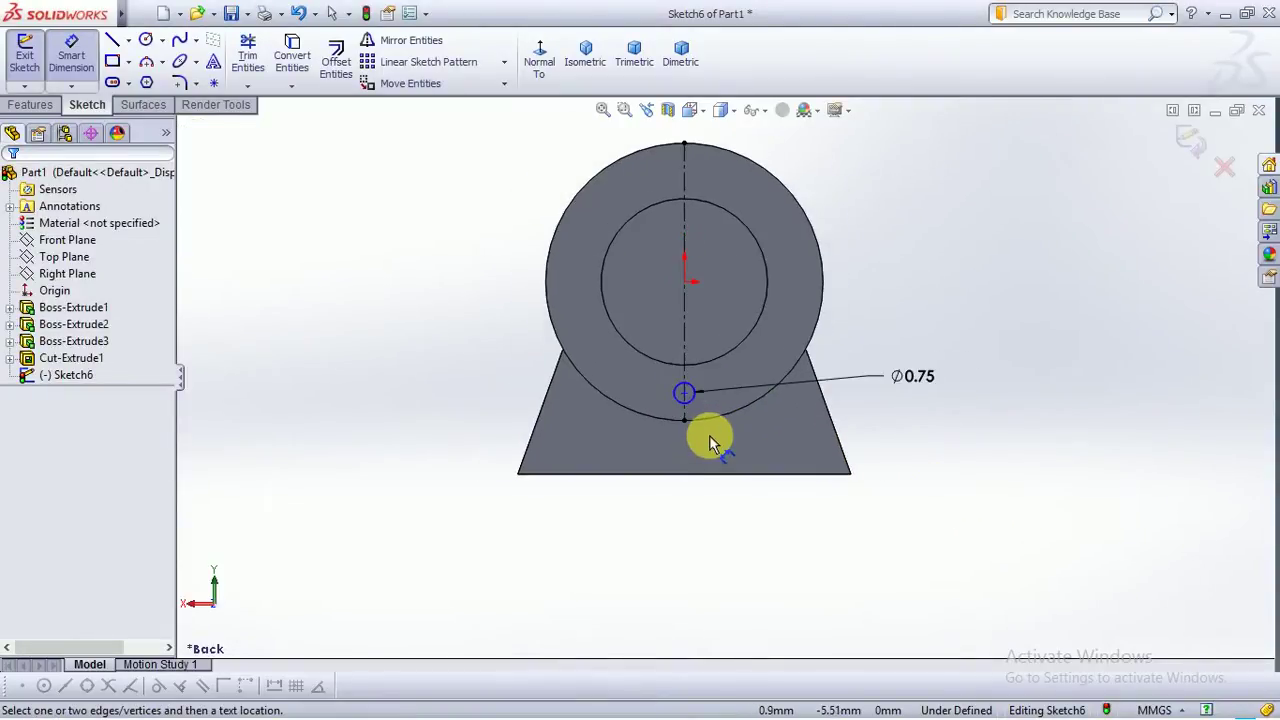
pyautogui.click(116, 80)
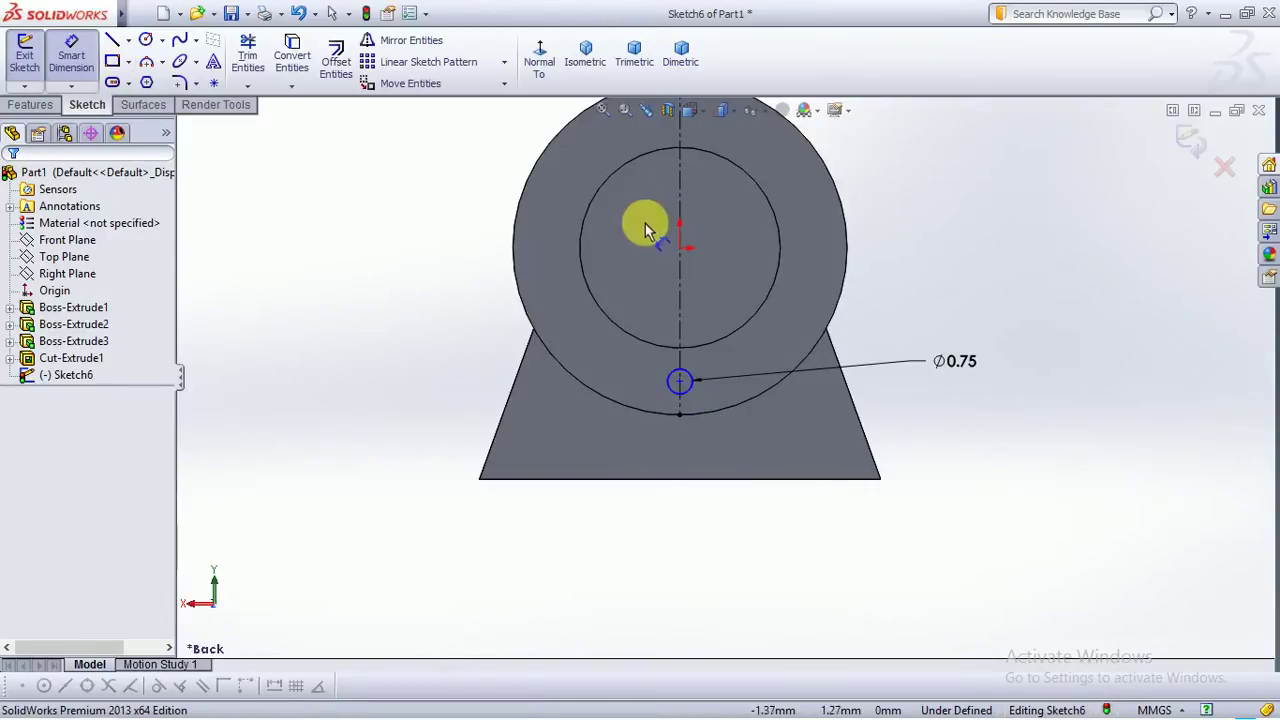
pyautogui.click(678, 249)
pyautogui.click(679, 381)
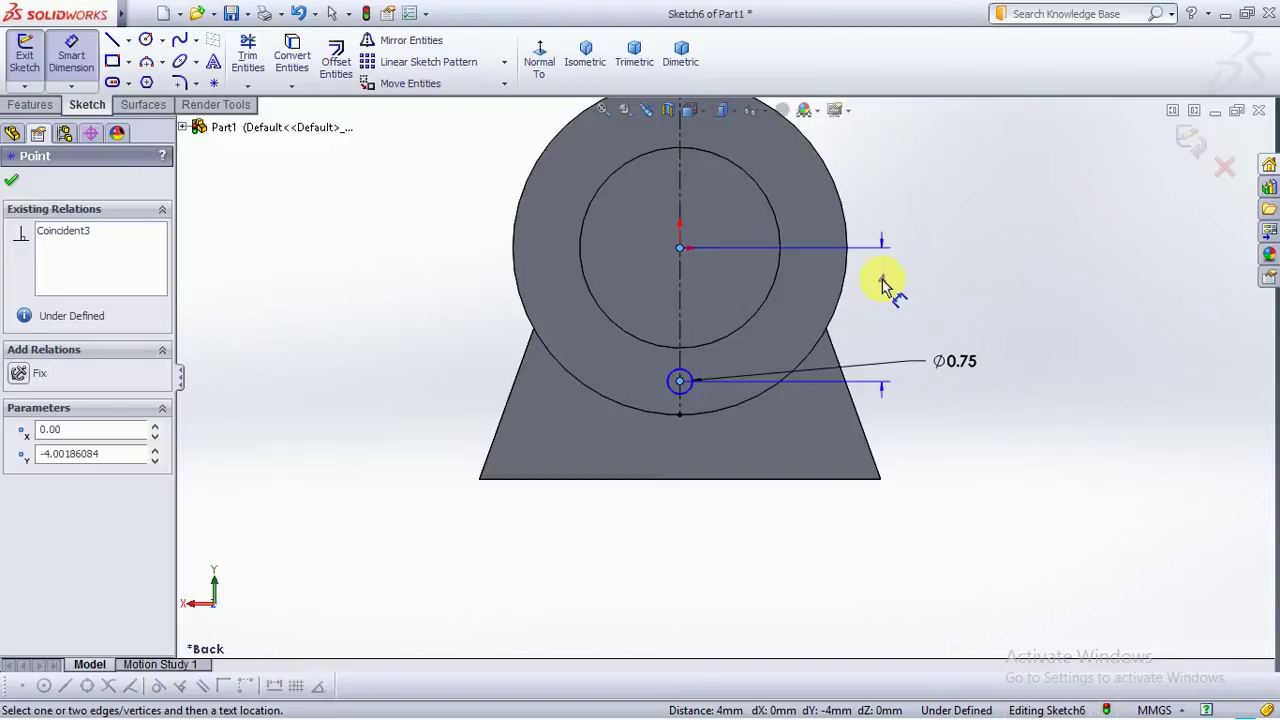
pyautogui.click(883, 285)
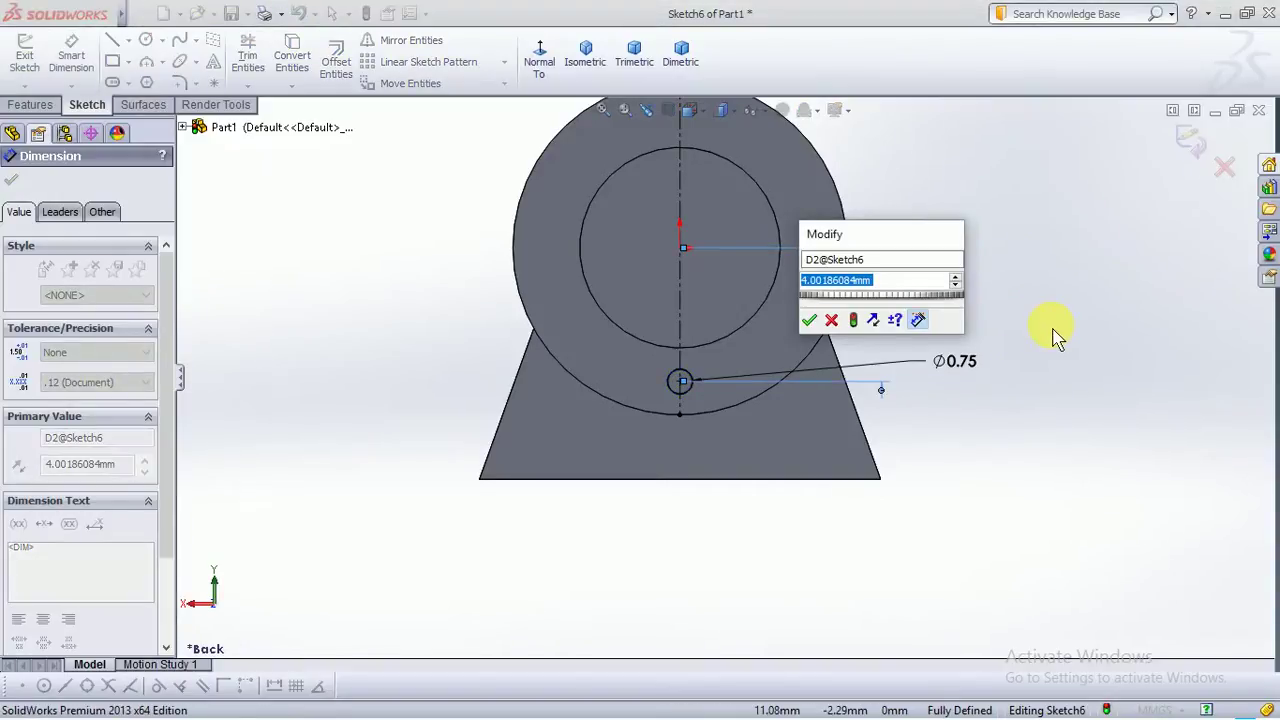
pyautogui.write('4.5')
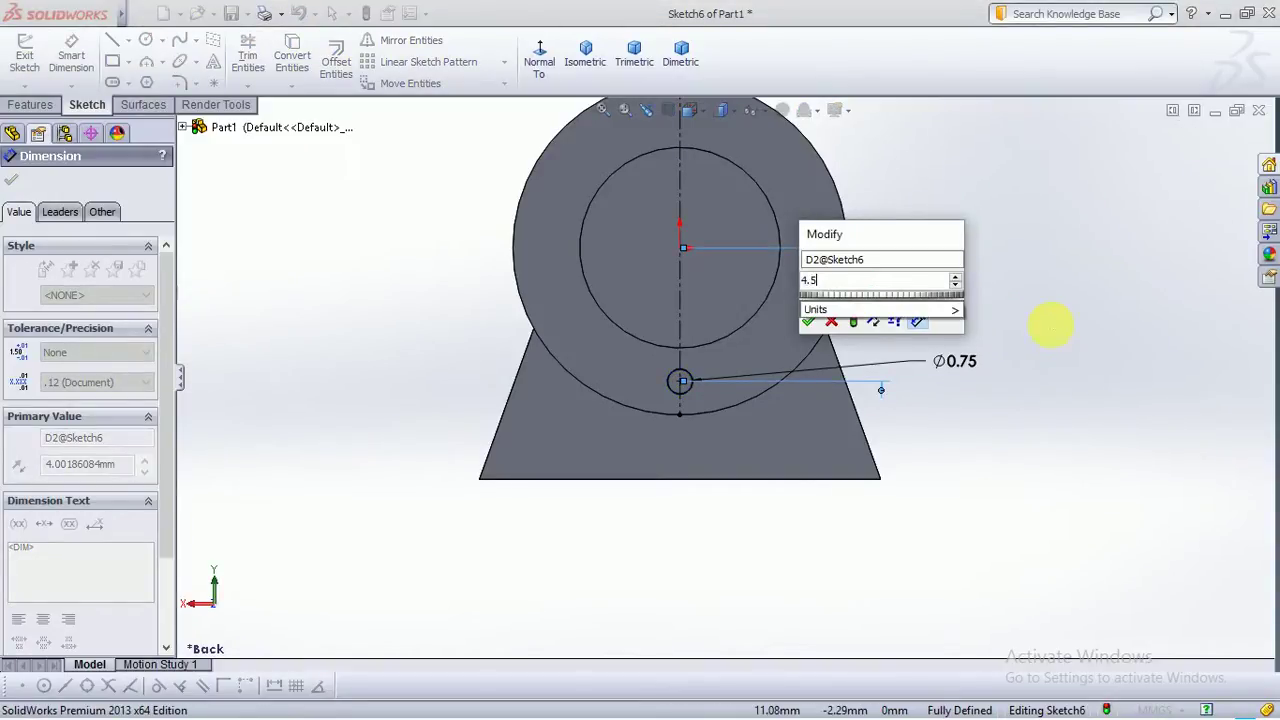
pyautogui.press('Return')
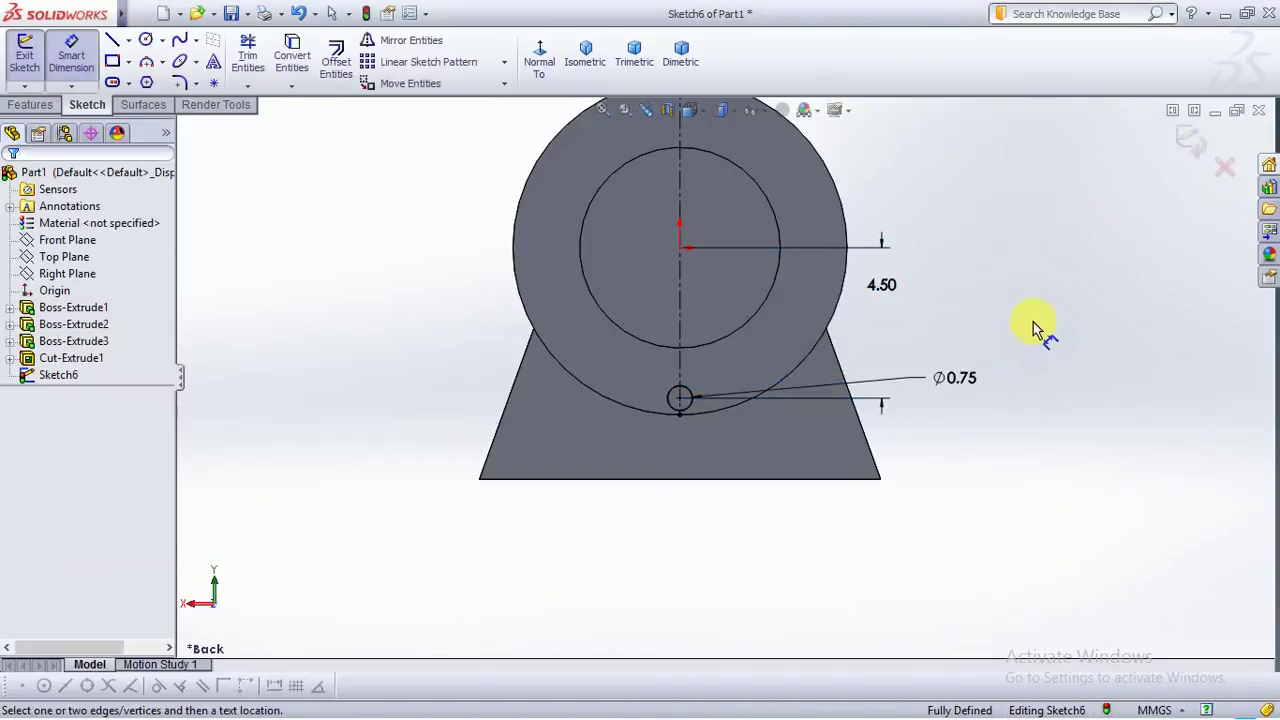
# Create a circular sketch pattern of the small circle around the origin with 3 equally spaced instances over 360 degrees
pyautogui.scroll(3, 745, 465)
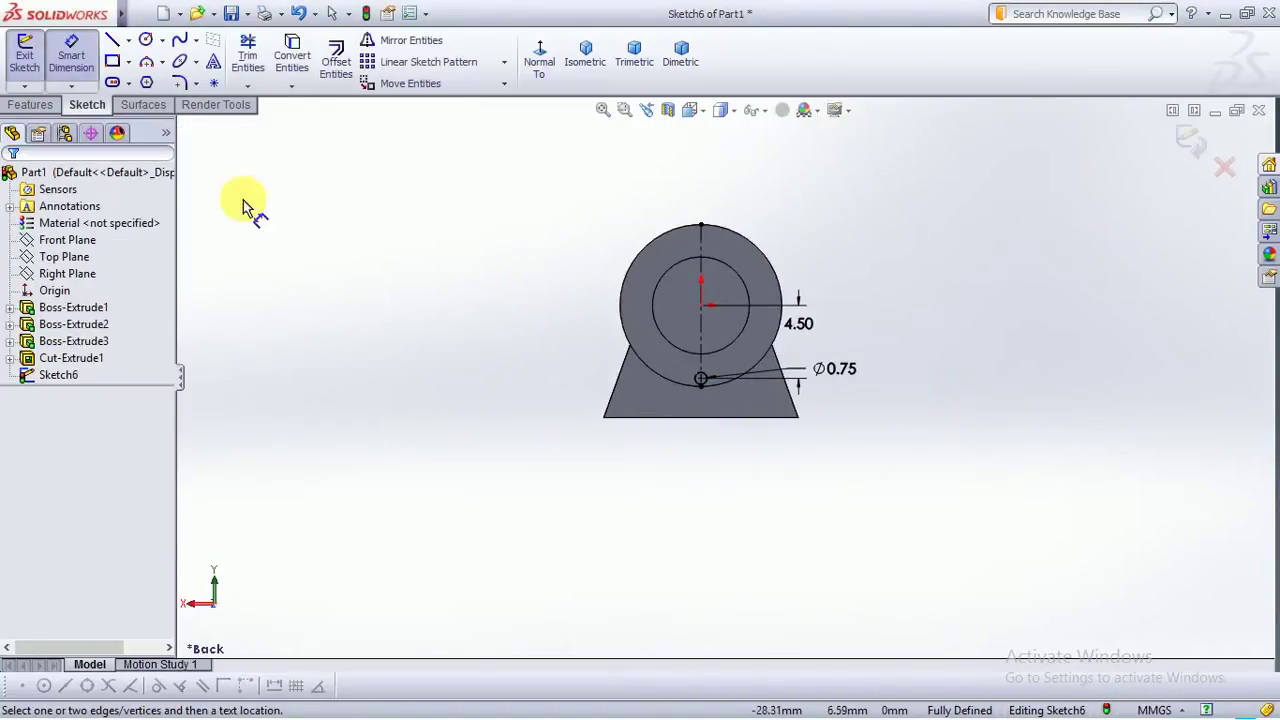
pyautogui.click(504, 62)
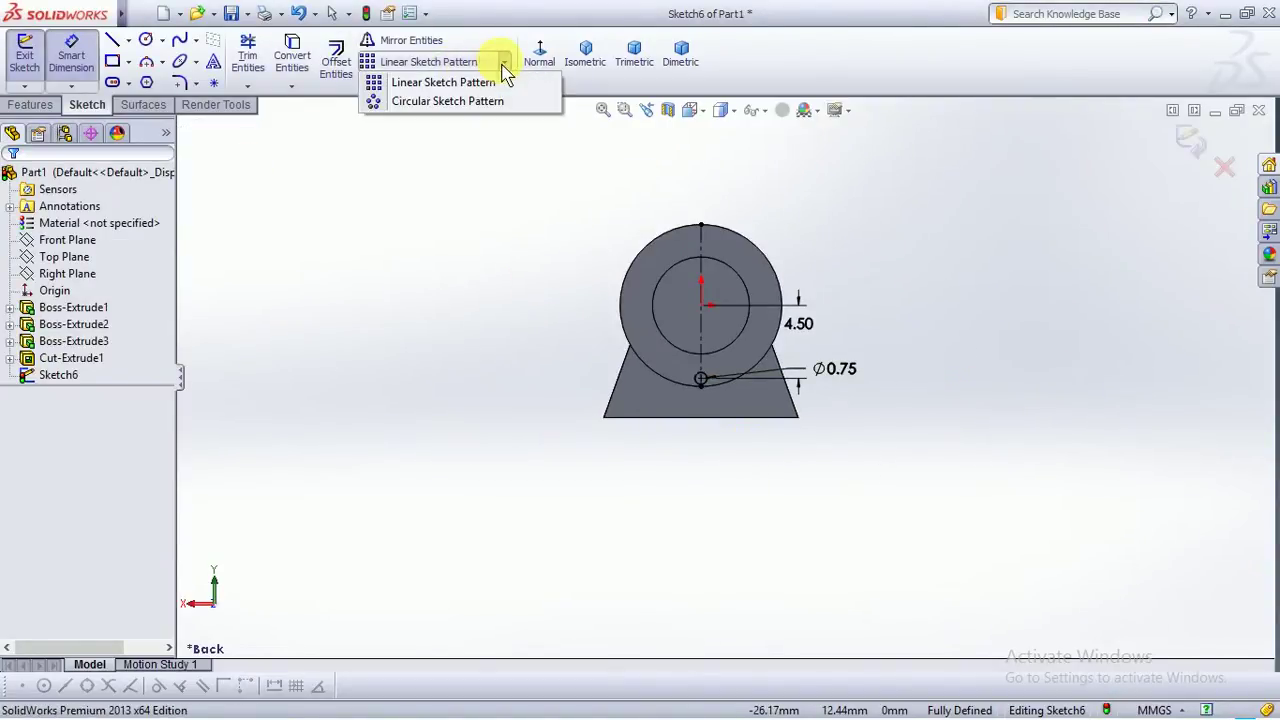
pyautogui.click(488, 104)
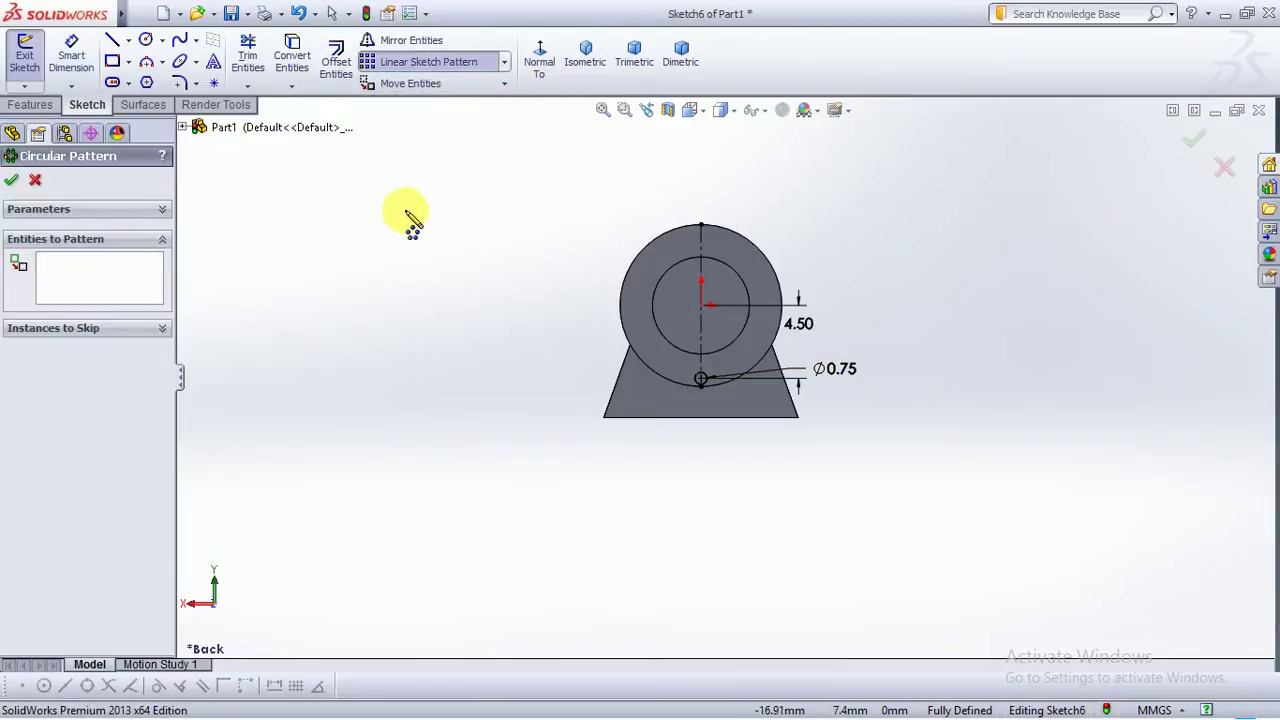
pyautogui.click(86, 284)
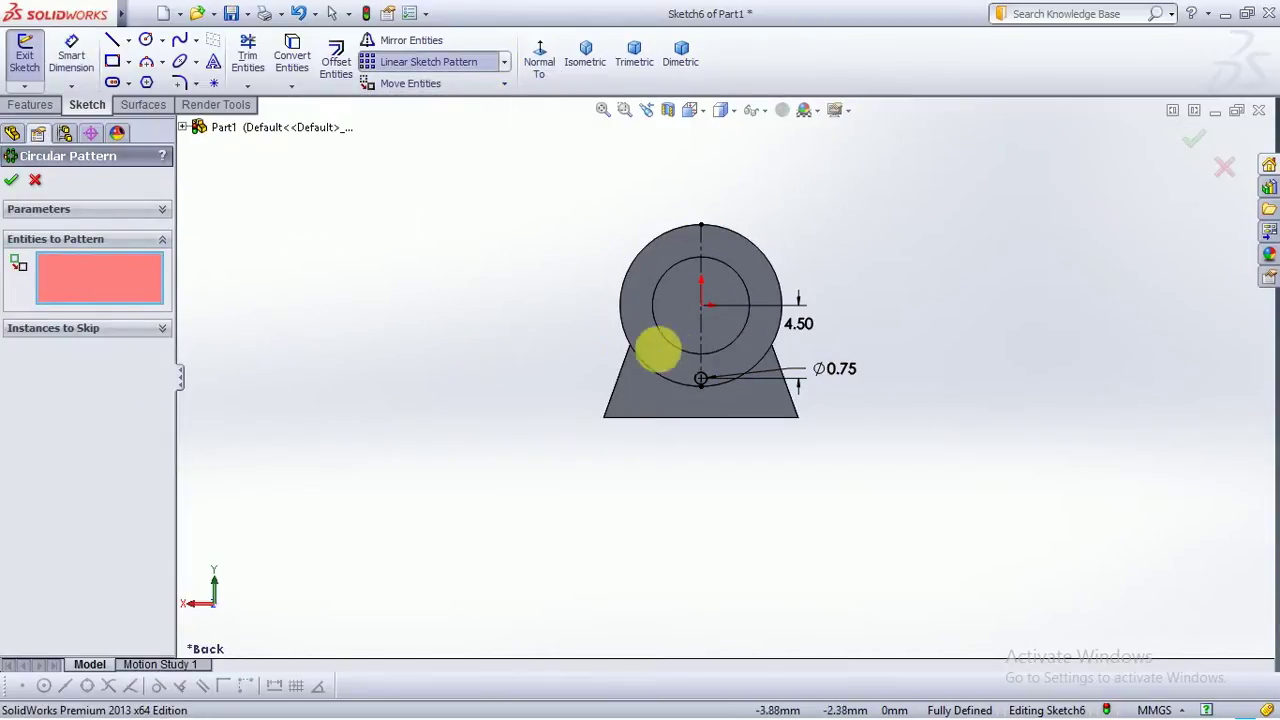
pyautogui.scroll(-5, 700, 375)
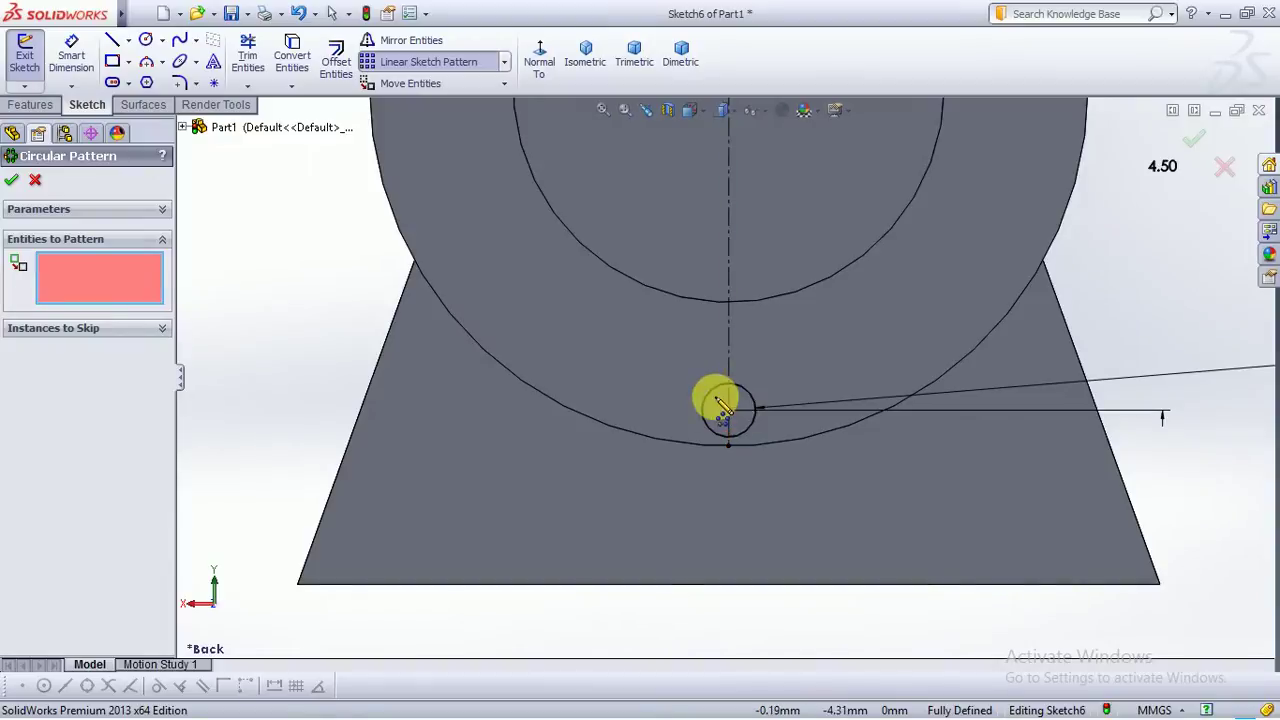
pyautogui.click(709, 404)
pyautogui.scroll(5, 714, 400)
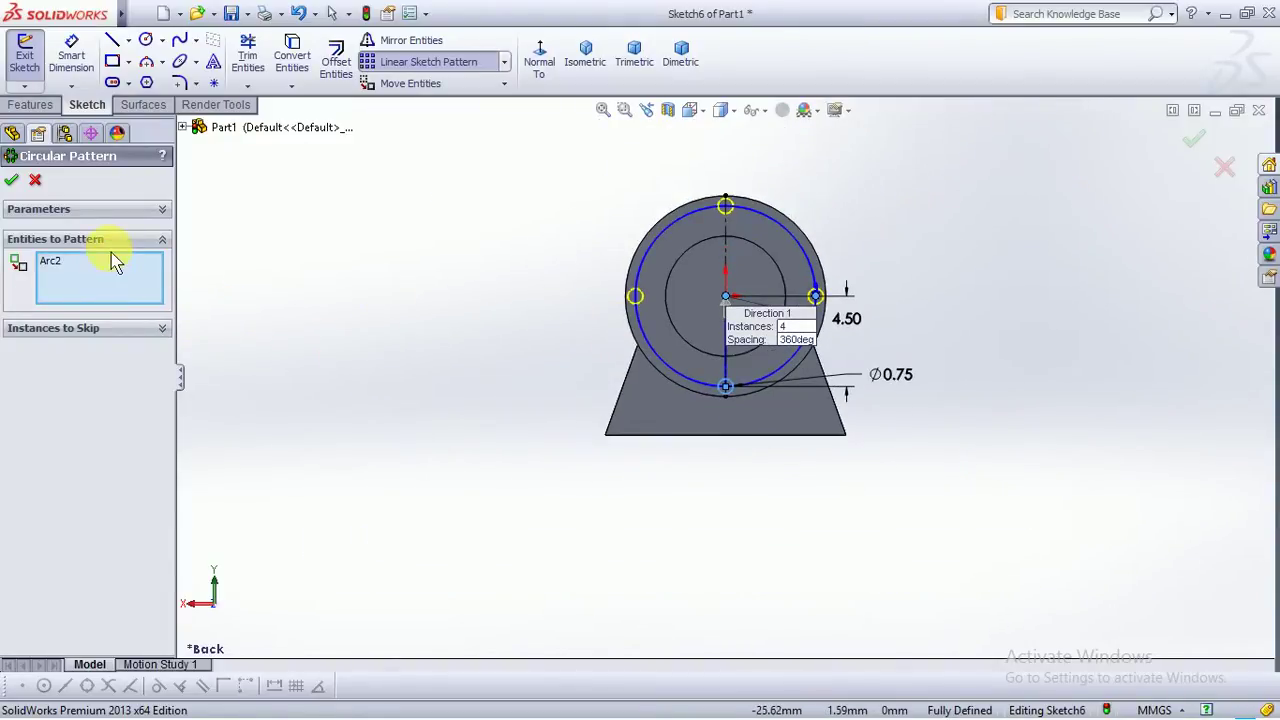
pyautogui.click(150, 212)
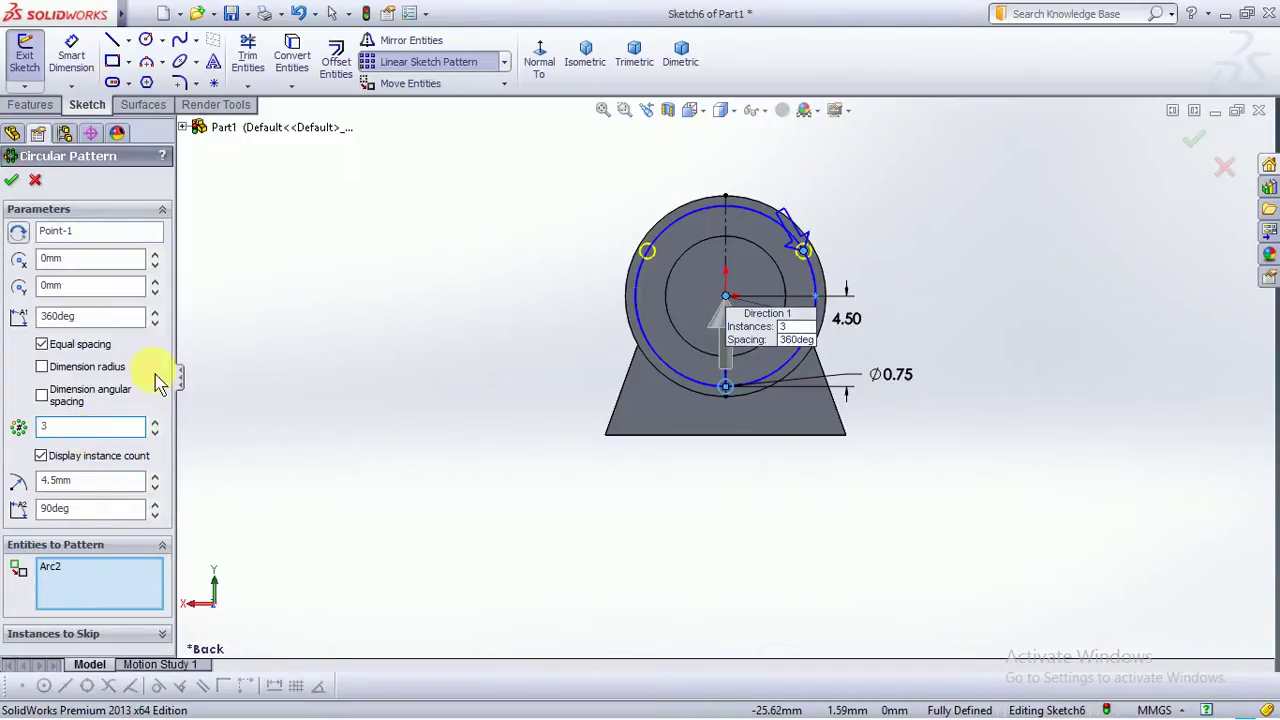
pyautogui.click(11, 180)
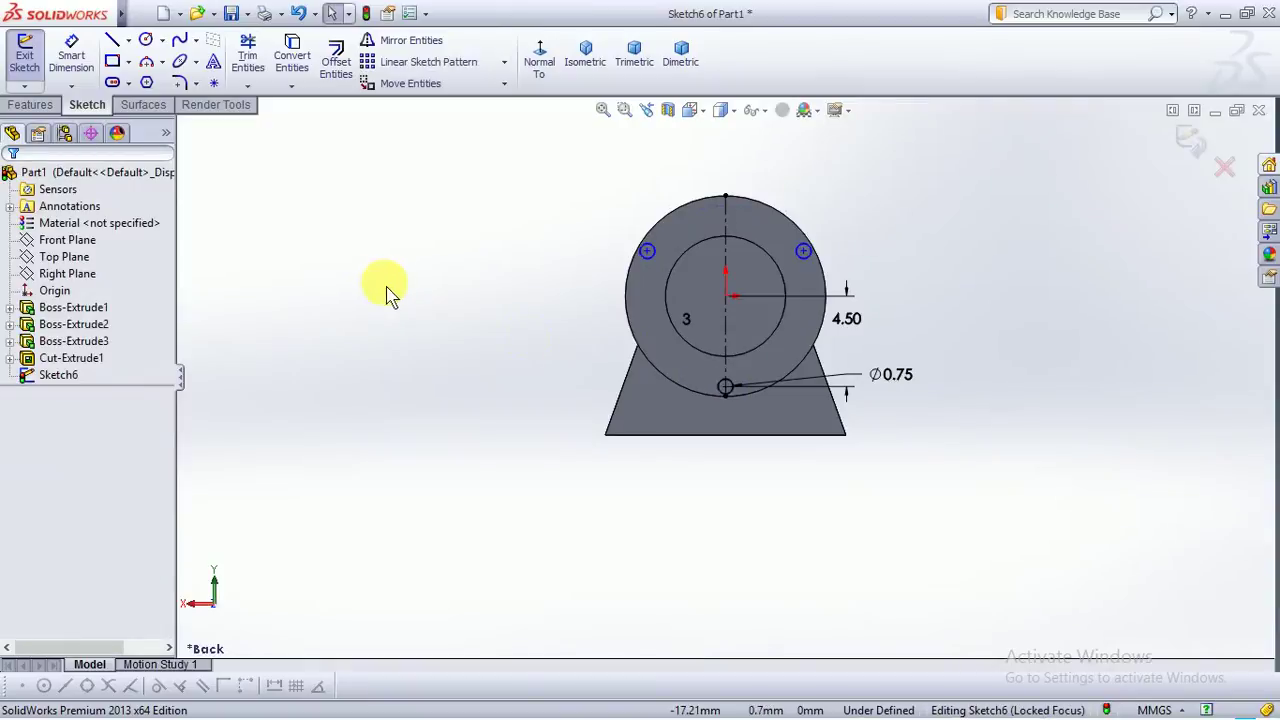
# Cut the three small circles through the disc as a blind extruded cut 0.5 mm deep
pyautogui.scroll(-1, 812, 440)
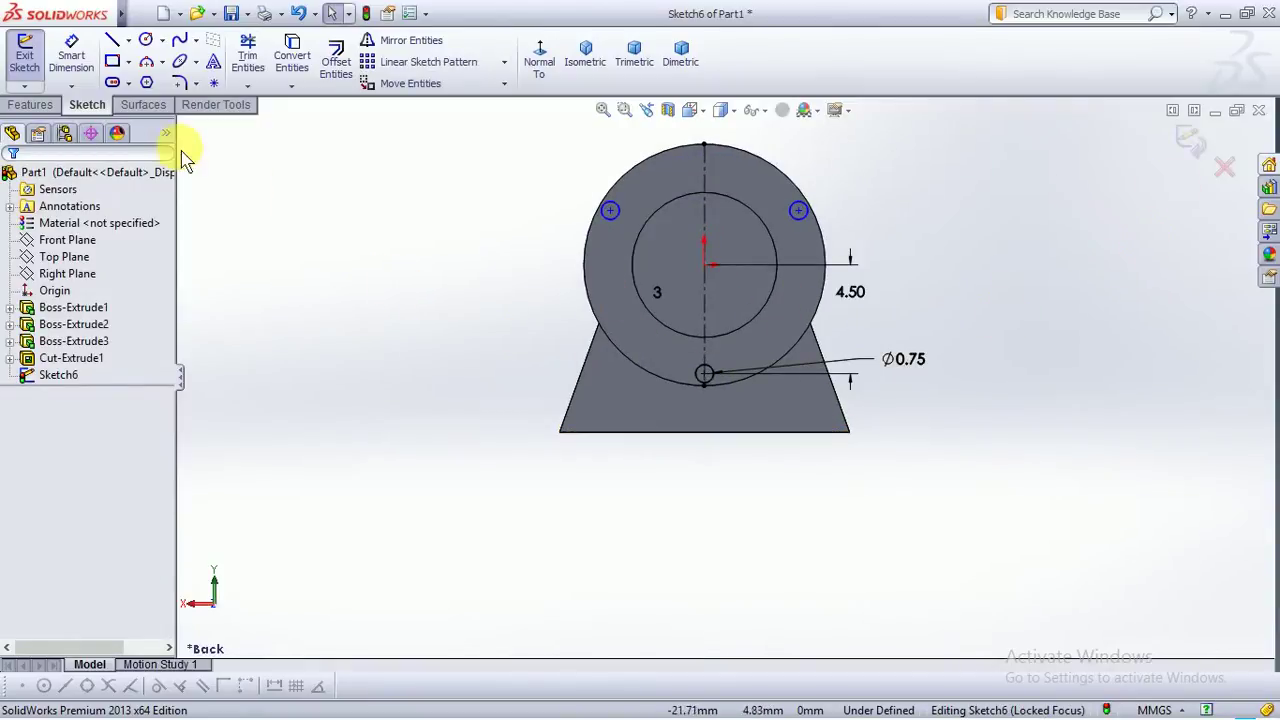
pyautogui.click(17, 107)
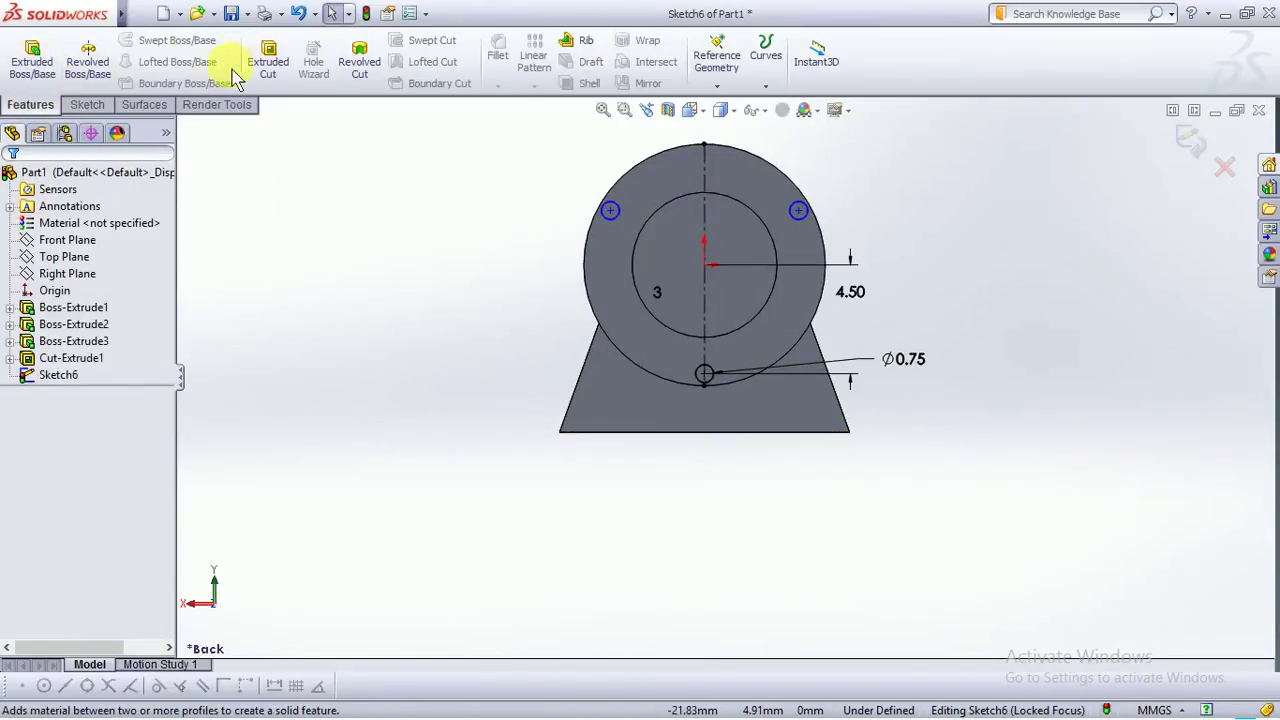
pyautogui.click(276, 76)
pyautogui.moveTo(623, 366); pyautogui.dragTo(570, 485, button='middle')
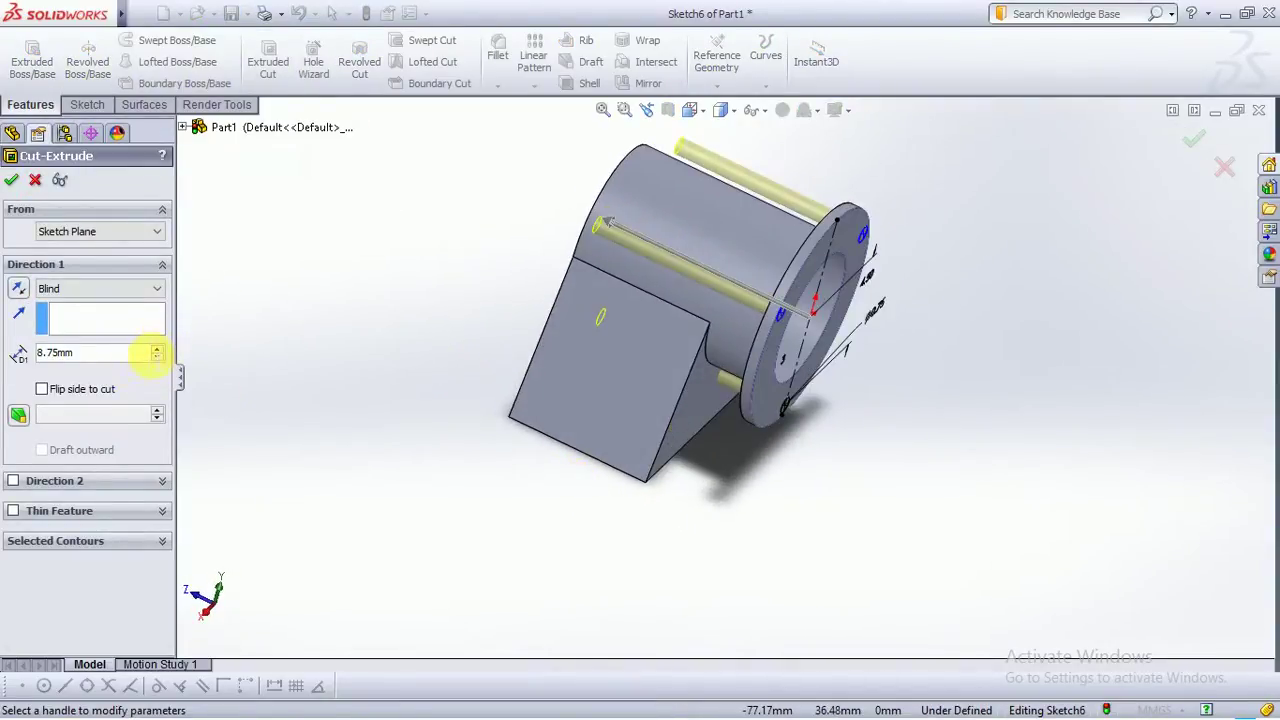
pyautogui.click(134, 356)
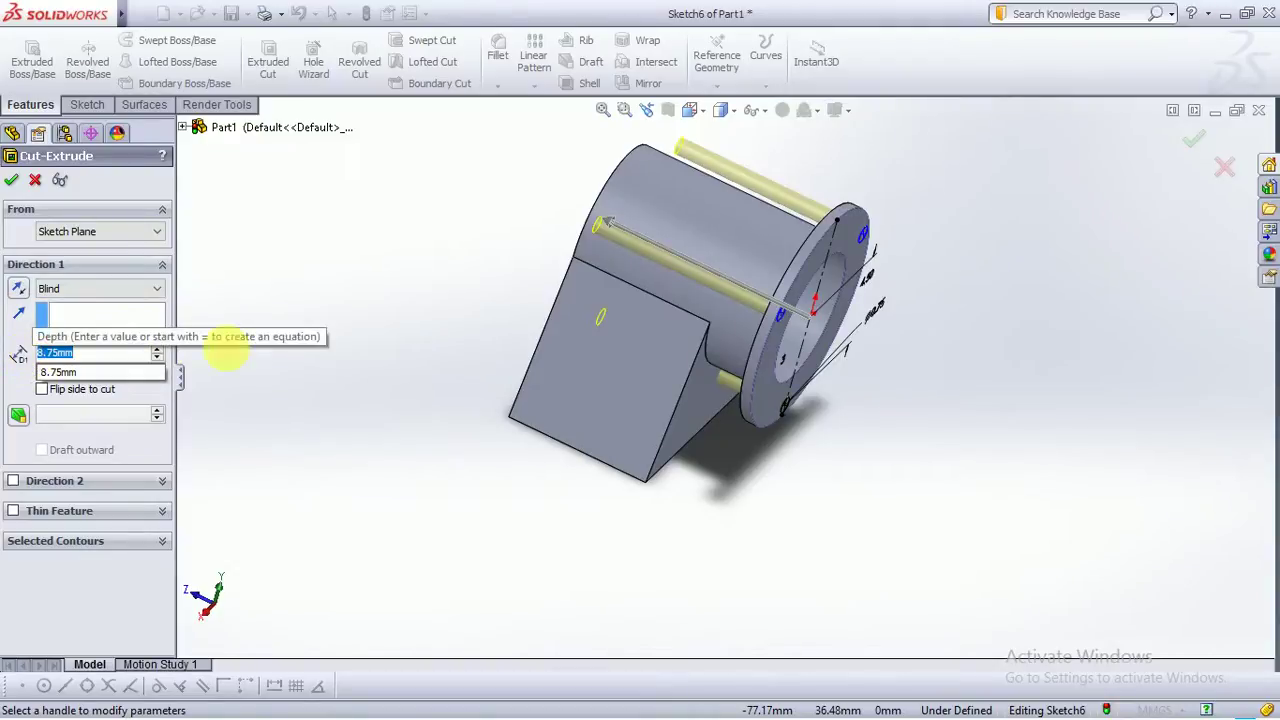
pyautogui.write('0.5')
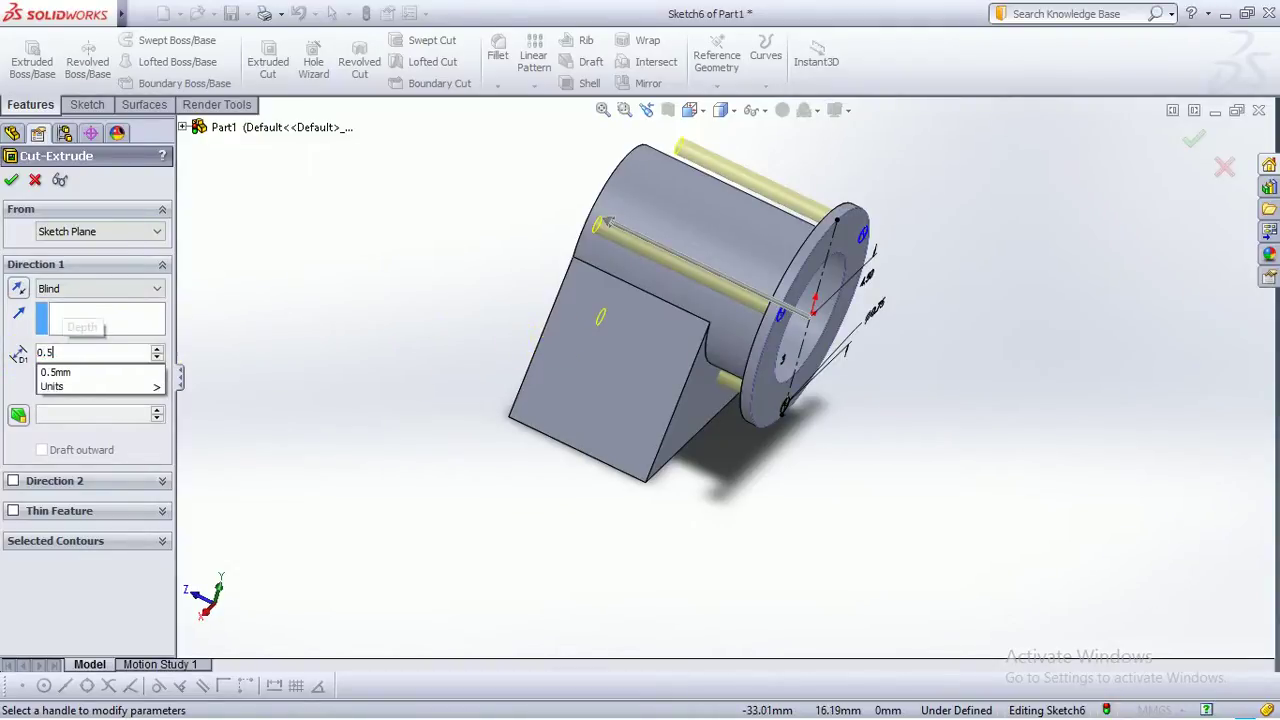
pyautogui.press('Return')
pyautogui.moveTo(943, 551); pyautogui.dragTo(1020, 583, button='middle')
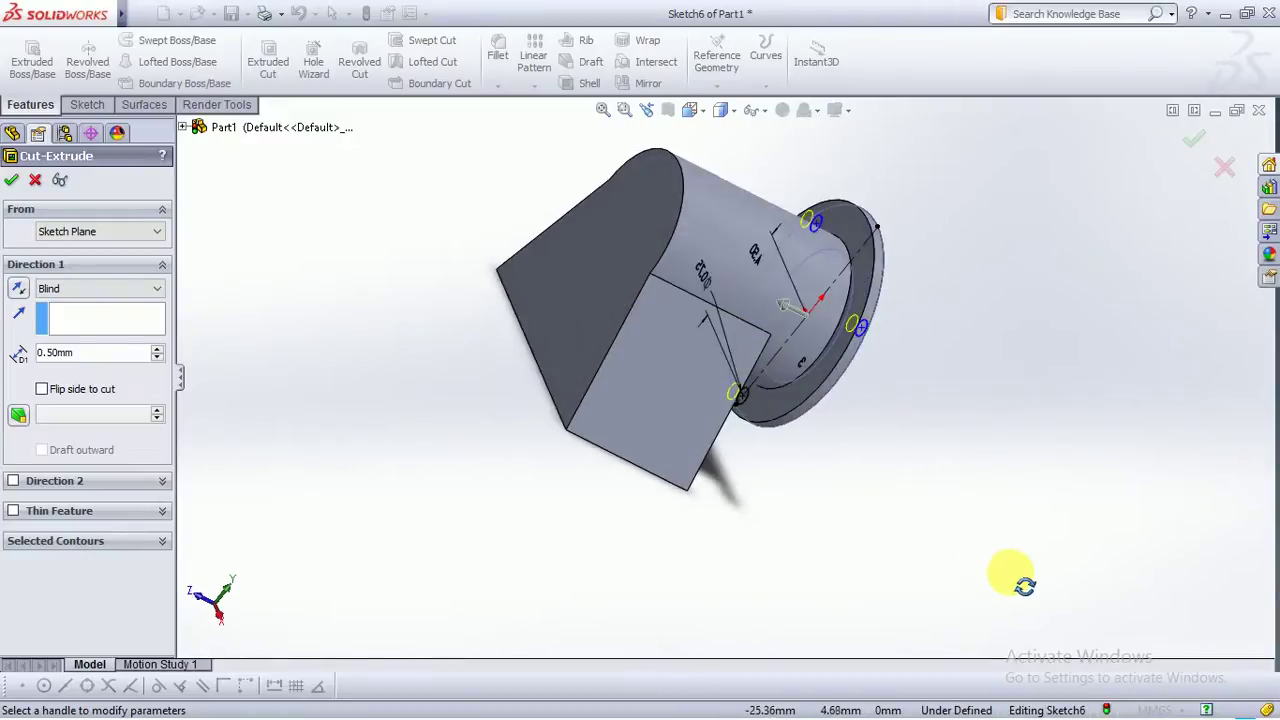
pyautogui.click(1196, 144)
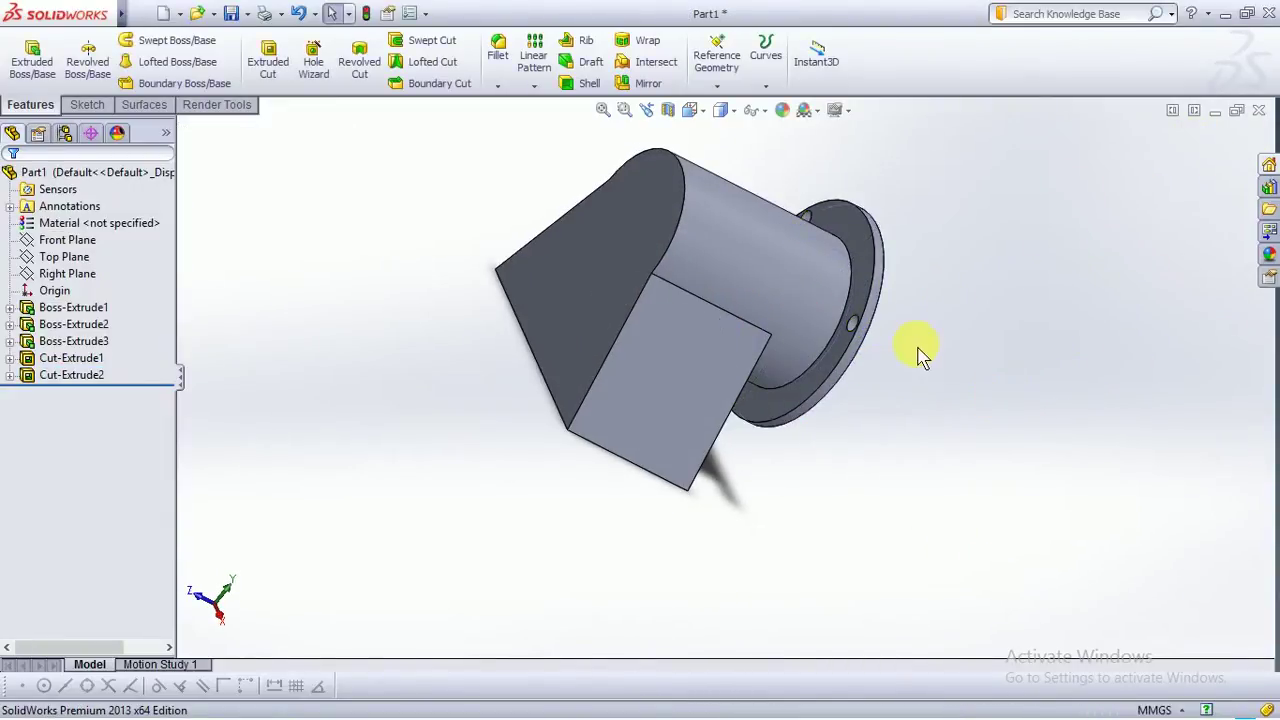
# Orient the part face-on to the disc's ring face on the boss side and start a sketch on that face
pyautogui.scroll(-3, 916, 355)
pyautogui.moveTo(914, 357); pyautogui.dragTo(794, 443, button='middle')
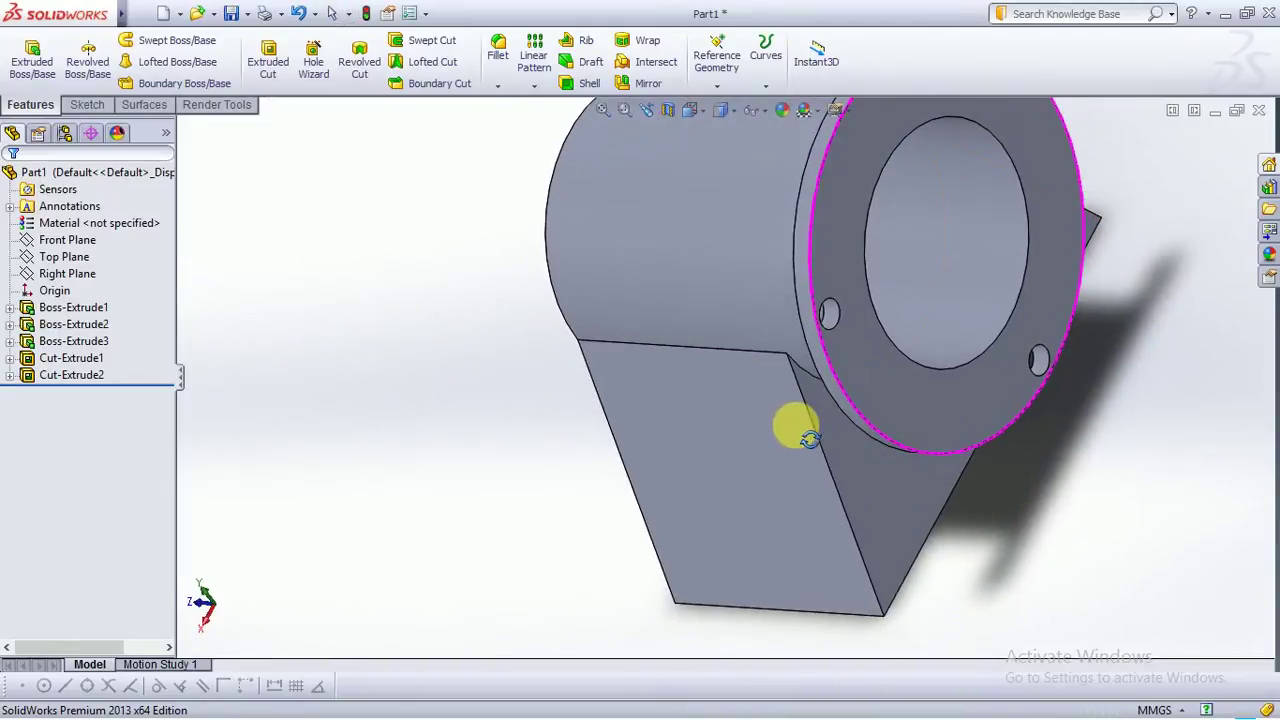
pyautogui.scroll(3, 794, 429)
pyautogui.moveTo(938, 497); pyautogui.dragTo(901, 506, button='middle')
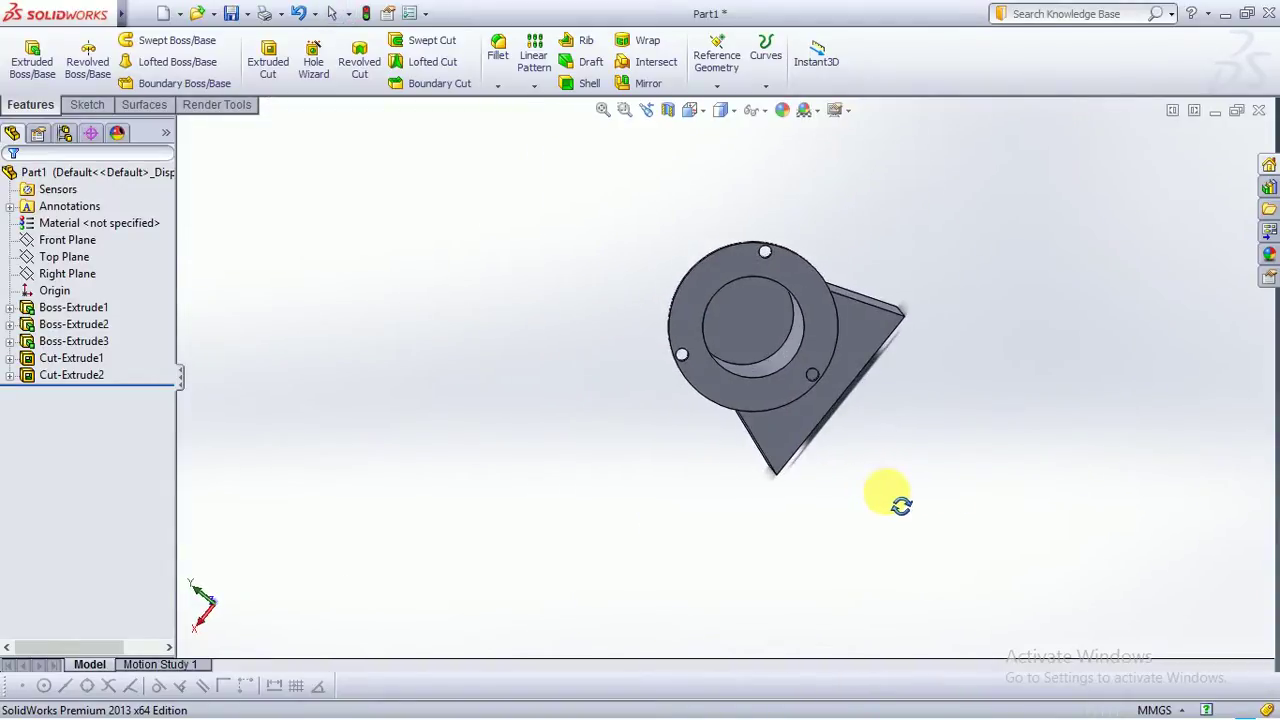
pyautogui.scroll(3, 893, 500)
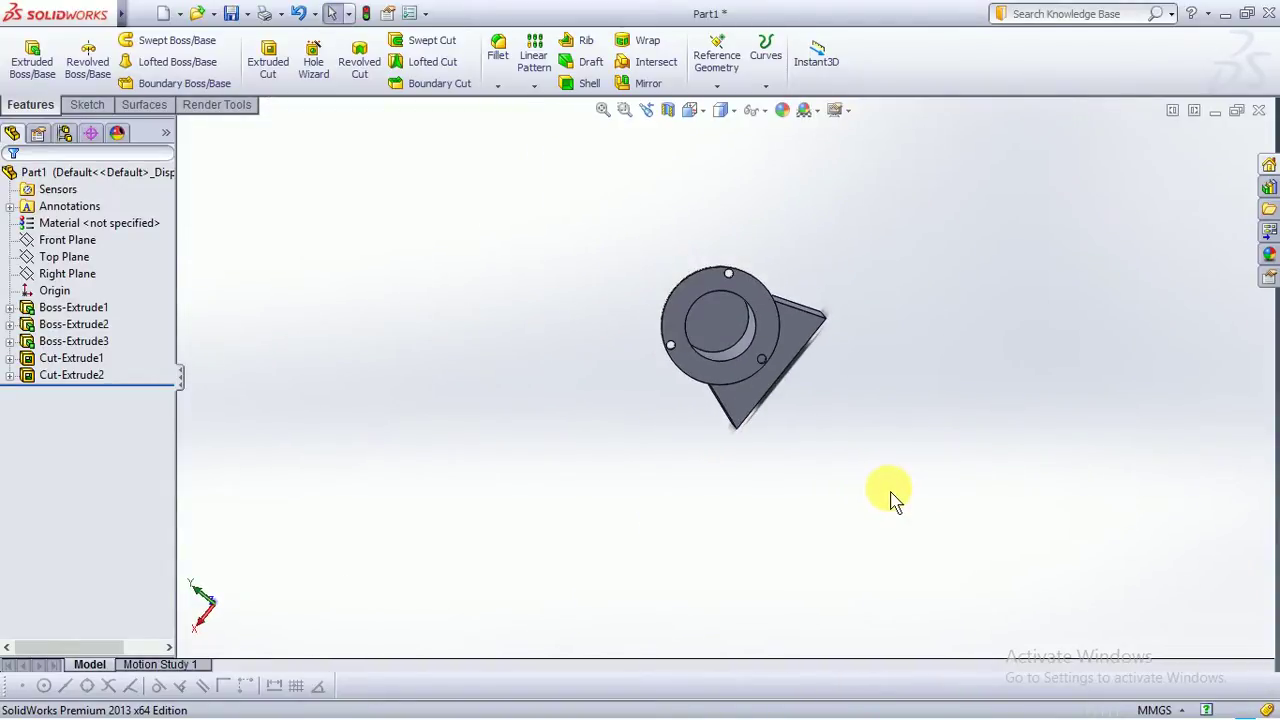
pyautogui.moveTo(893, 500); pyautogui.dragTo(897, 362, button='middle')
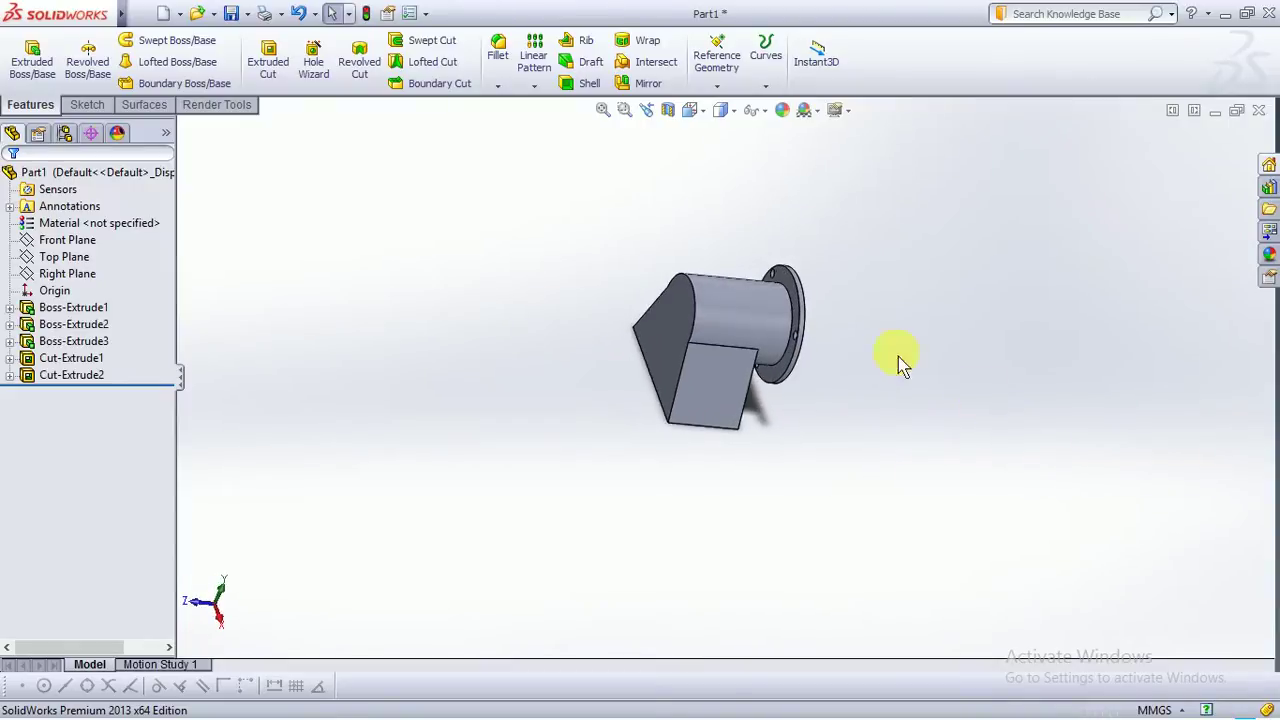
pyautogui.click(790, 290)
pyautogui.press('space')
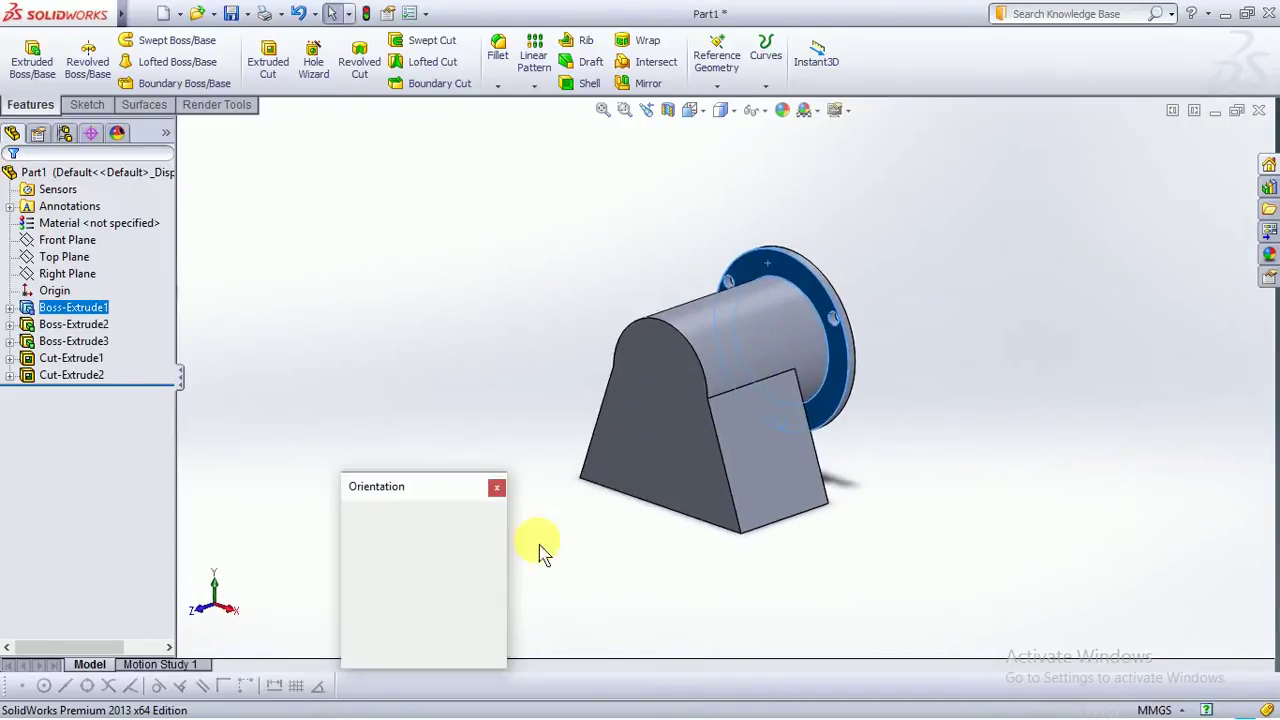
pyautogui.click(496, 586)
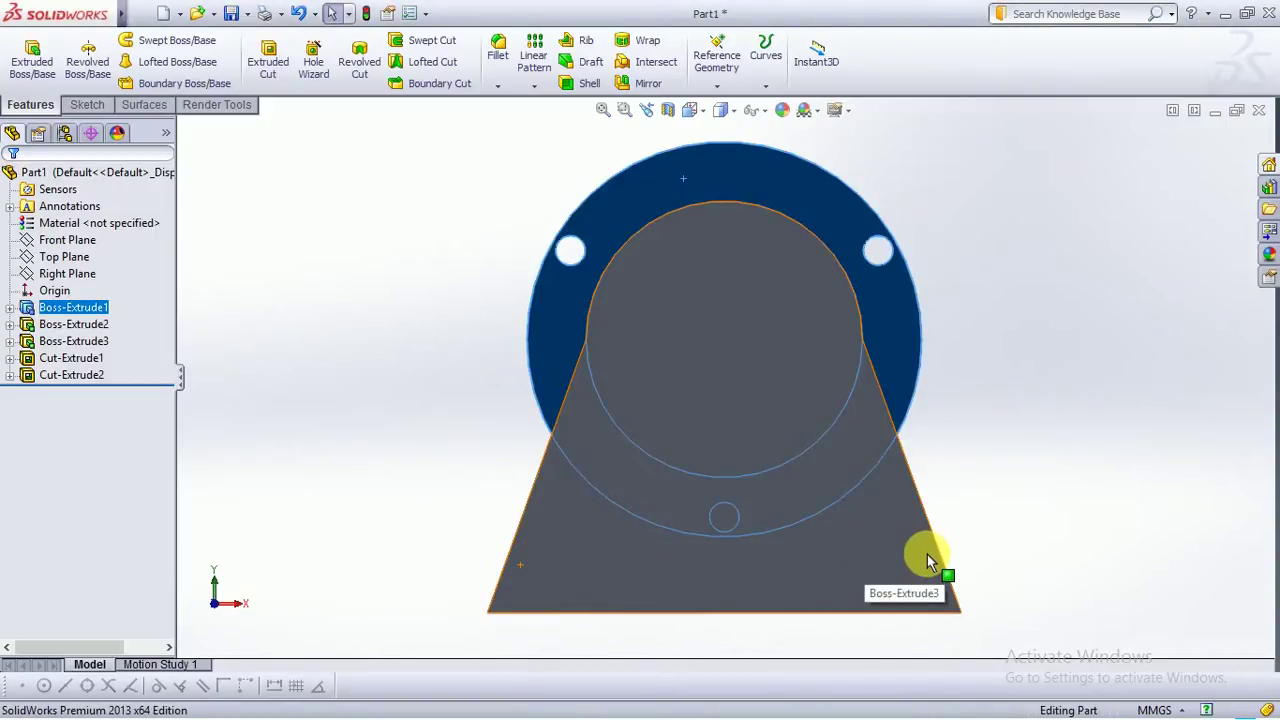
pyautogui.rightClick(722, 166)
pyautogui.click(740, 132)
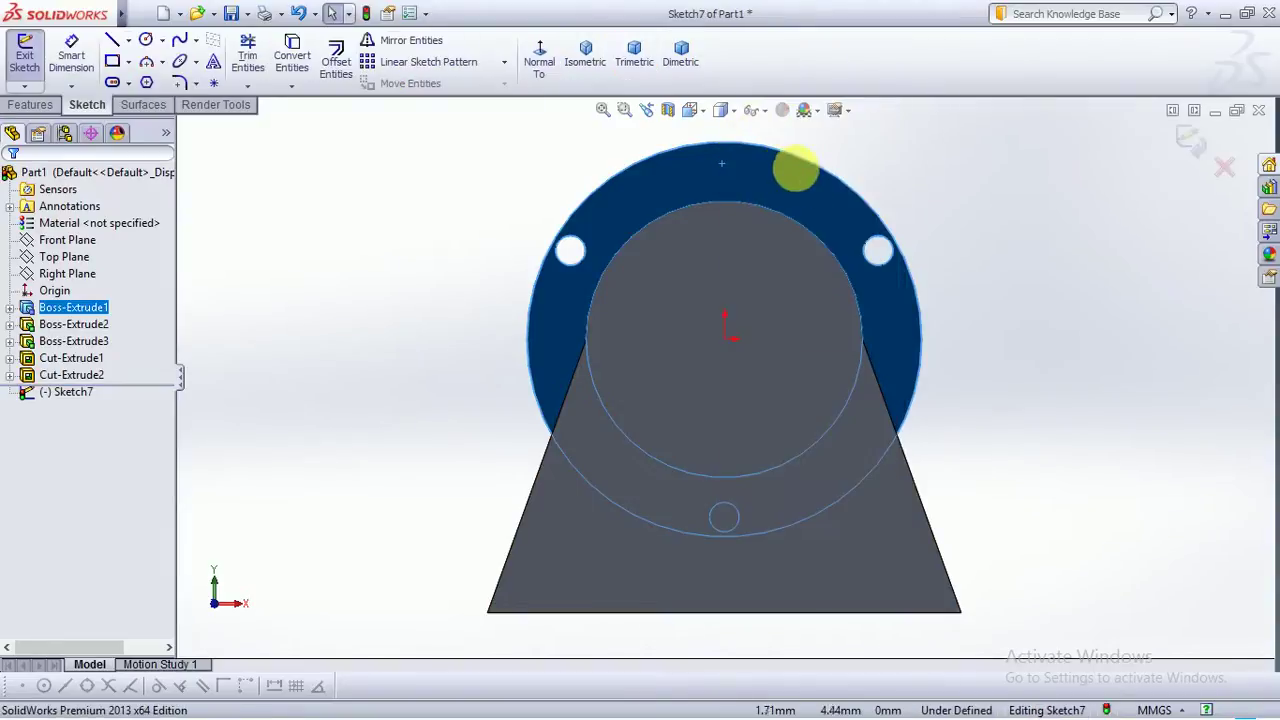
# Sketch a vertical centerline about 9.56 mm long upward from the origin
pyautogui.click(161, 40)
pyautogui.click(128, 40)
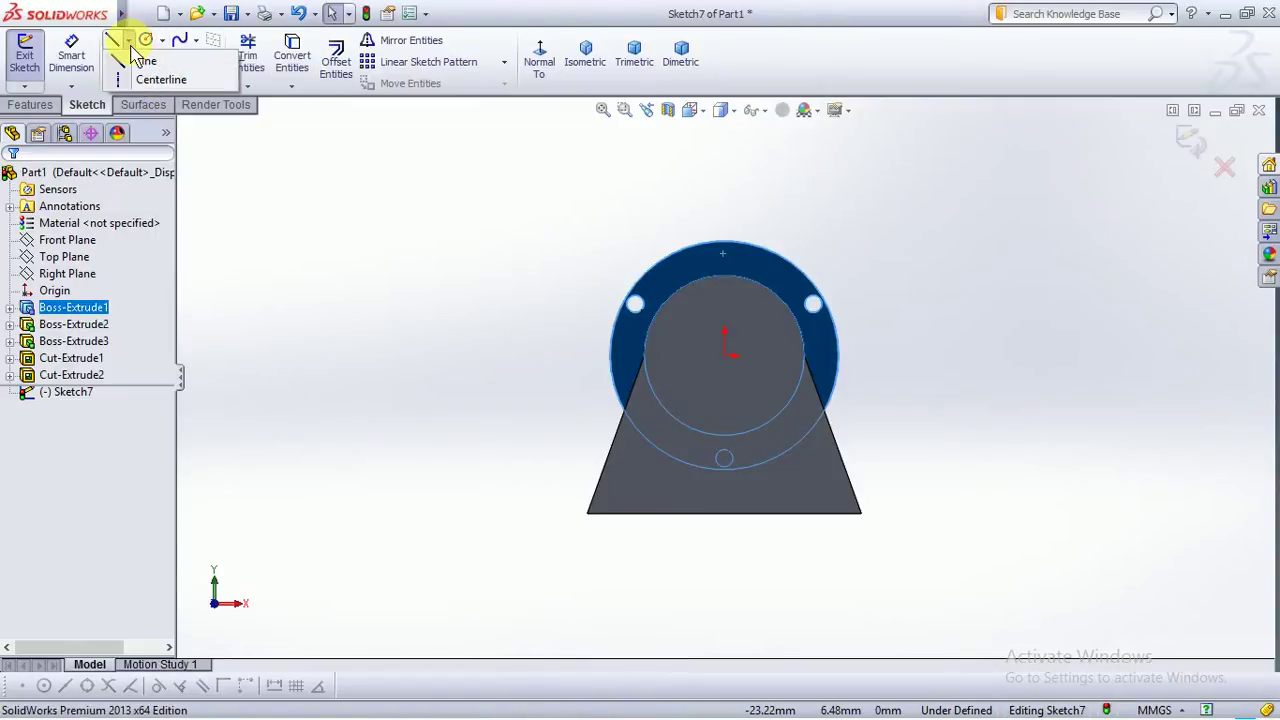
pyautogui.click(131, 46)
pyautogui.click(128, 40)
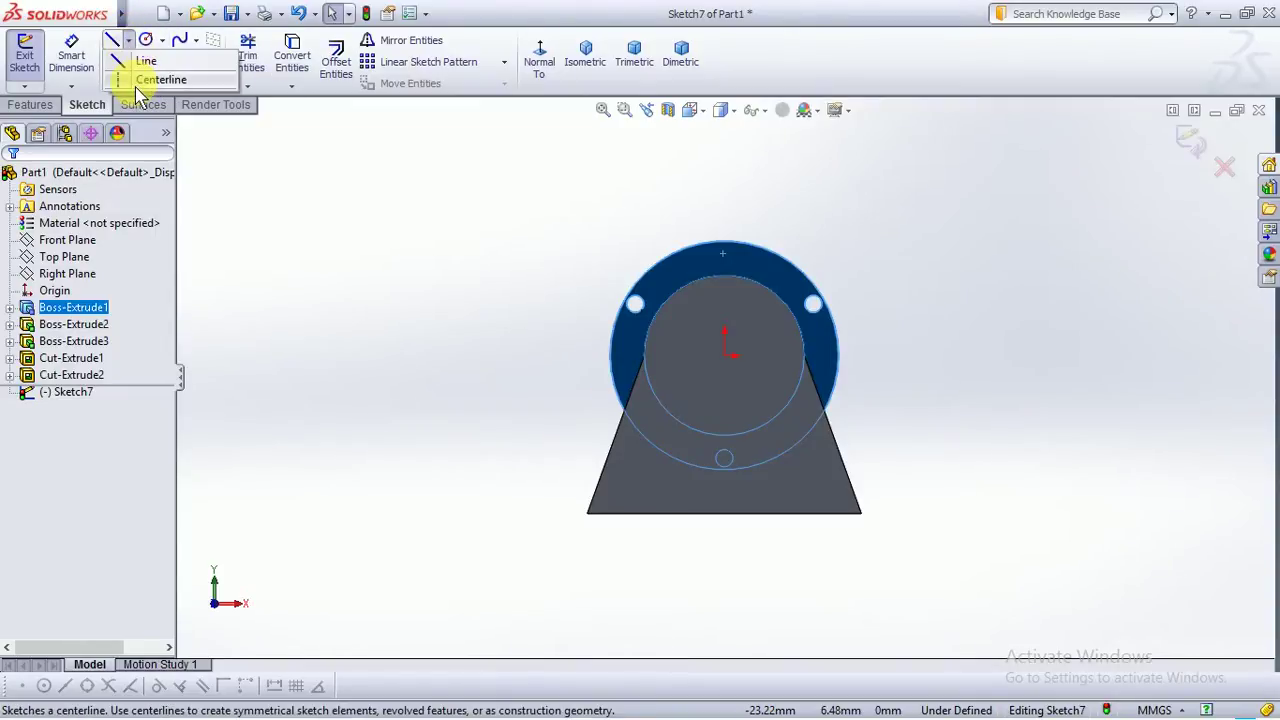
pyautogui.click(145, 78)
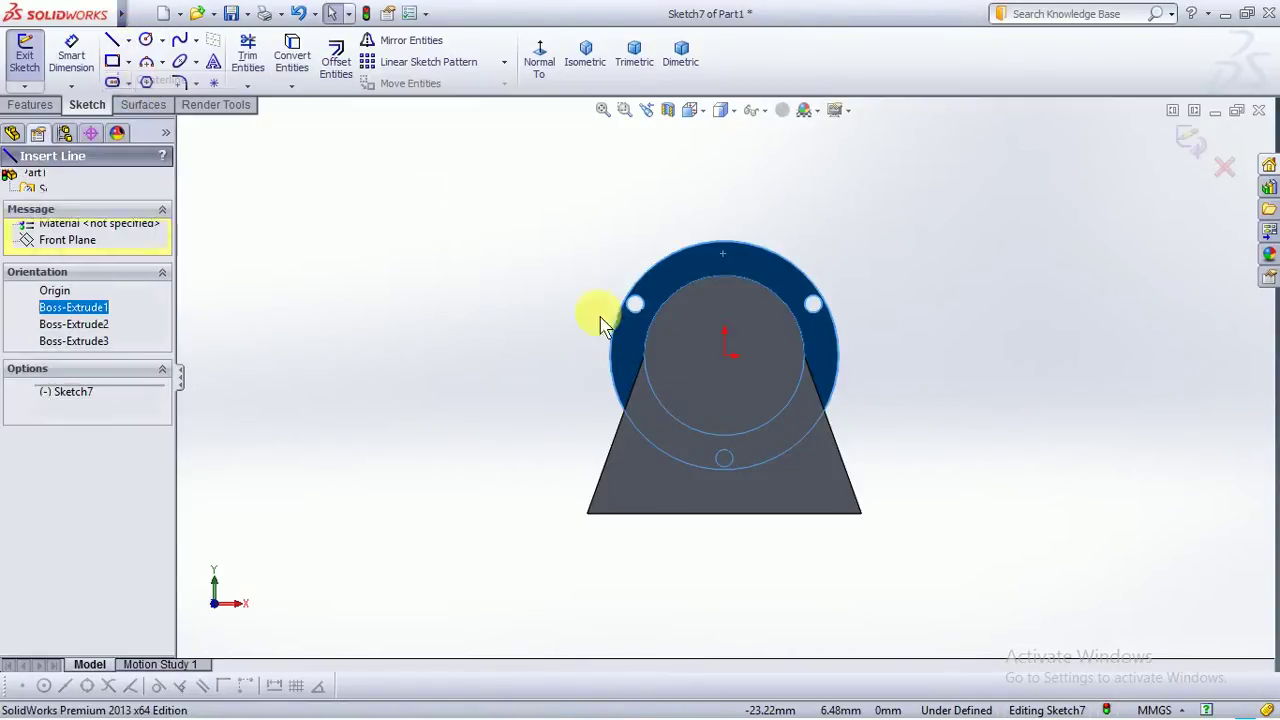
pyautogui.click(725, 357)
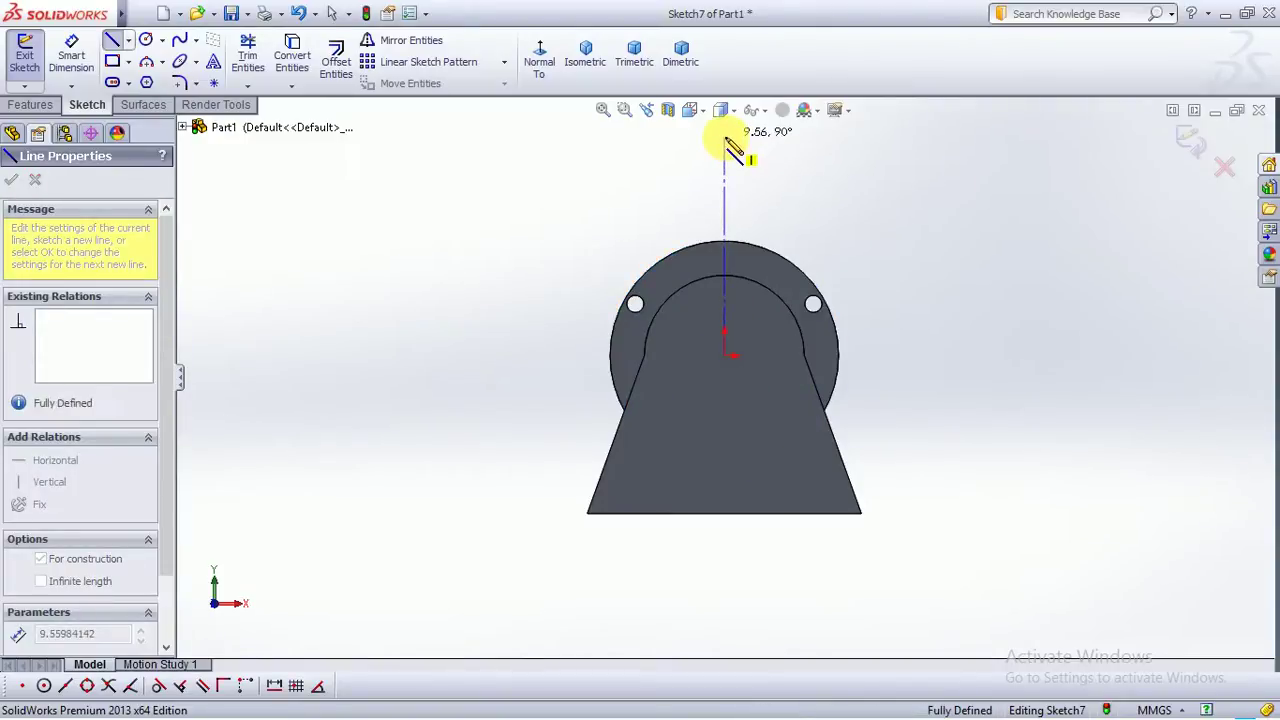
pyautogui.click(725, 138)
pyautogui.press('Escape')
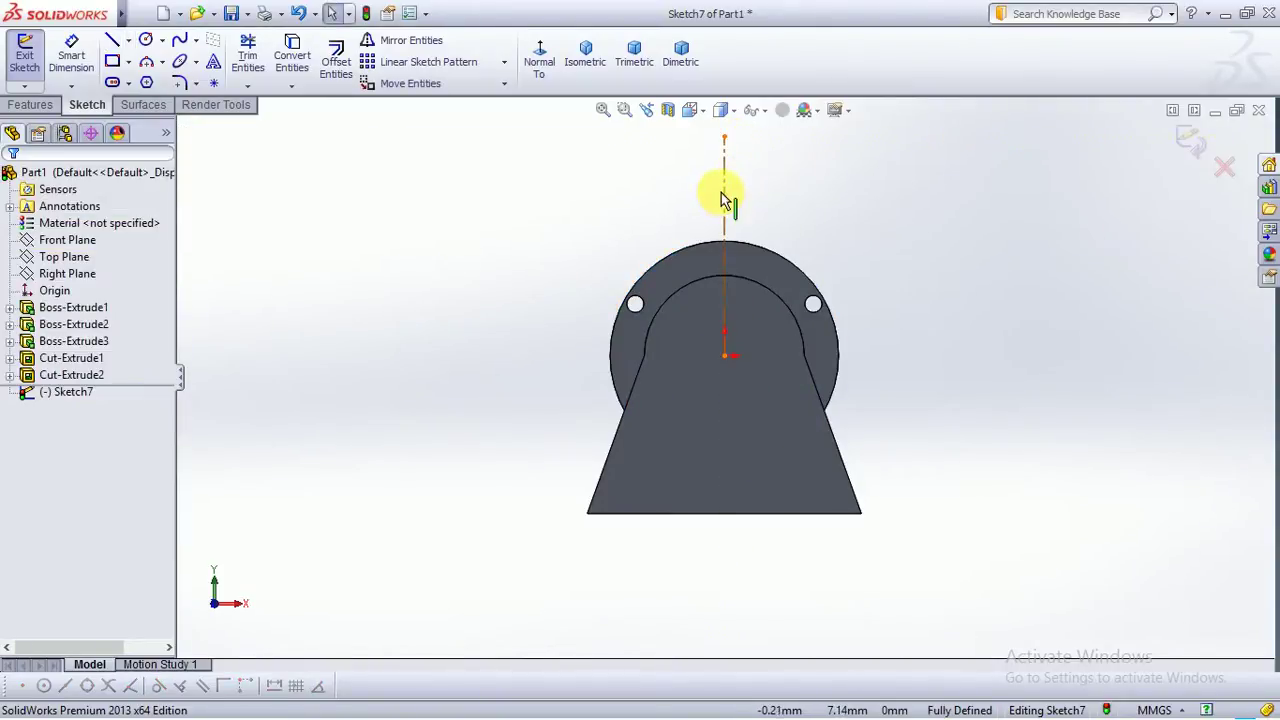
pyautogui.click(725, 195)
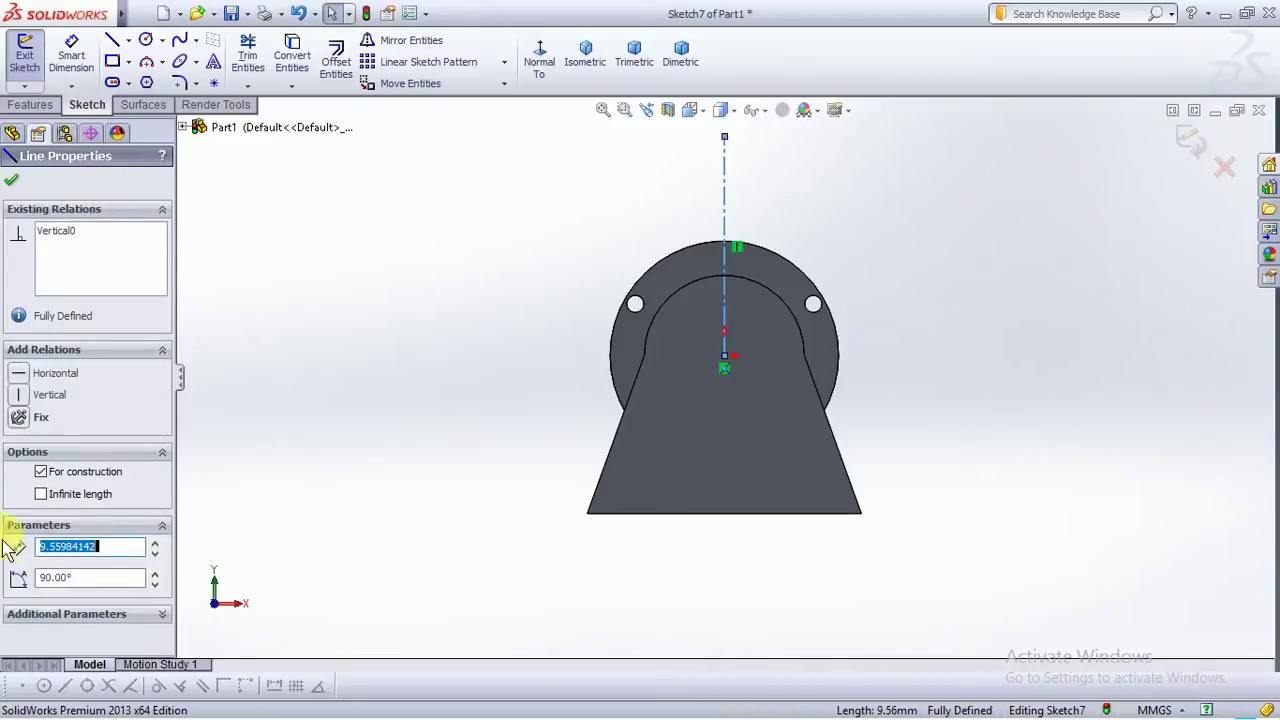
pyautogui.click(35, 405)
pyautogui.click(14, 182)
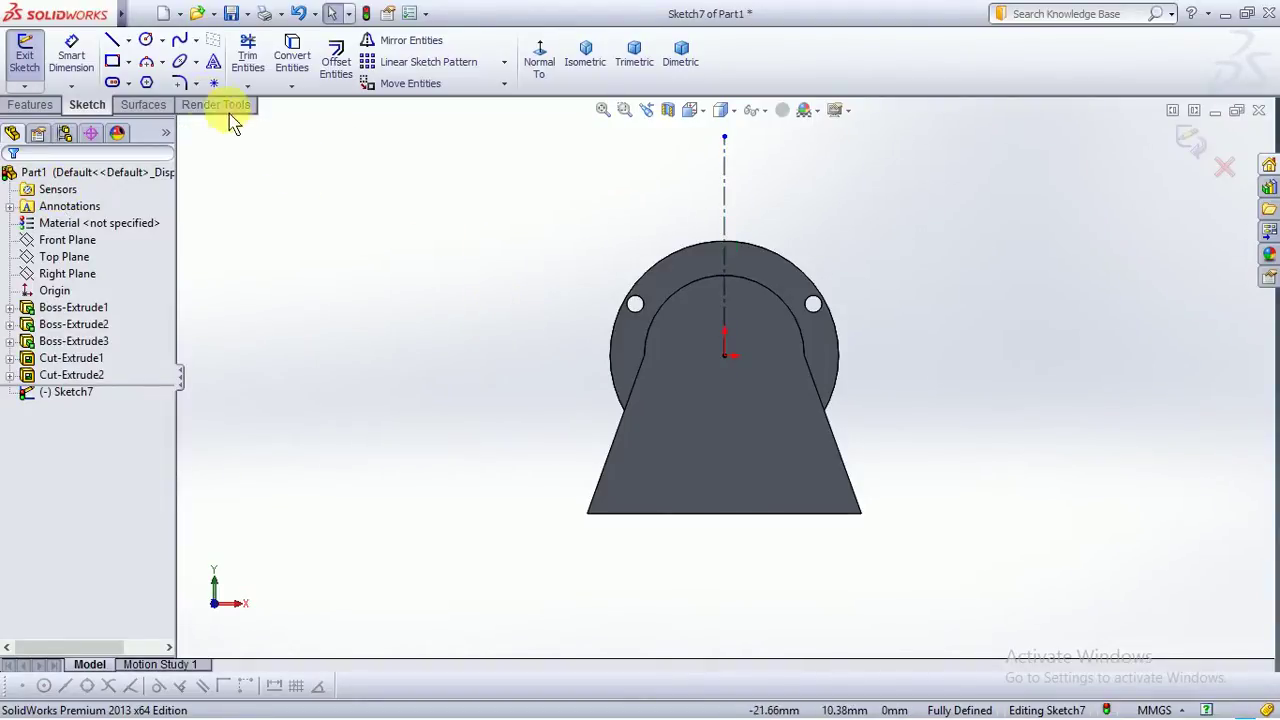
# Sketch a stepped chain of ten alternating horizontal and vertical lines from the centerline's upper end, left and down to the boss edge
pyautogui.click(112, 40)
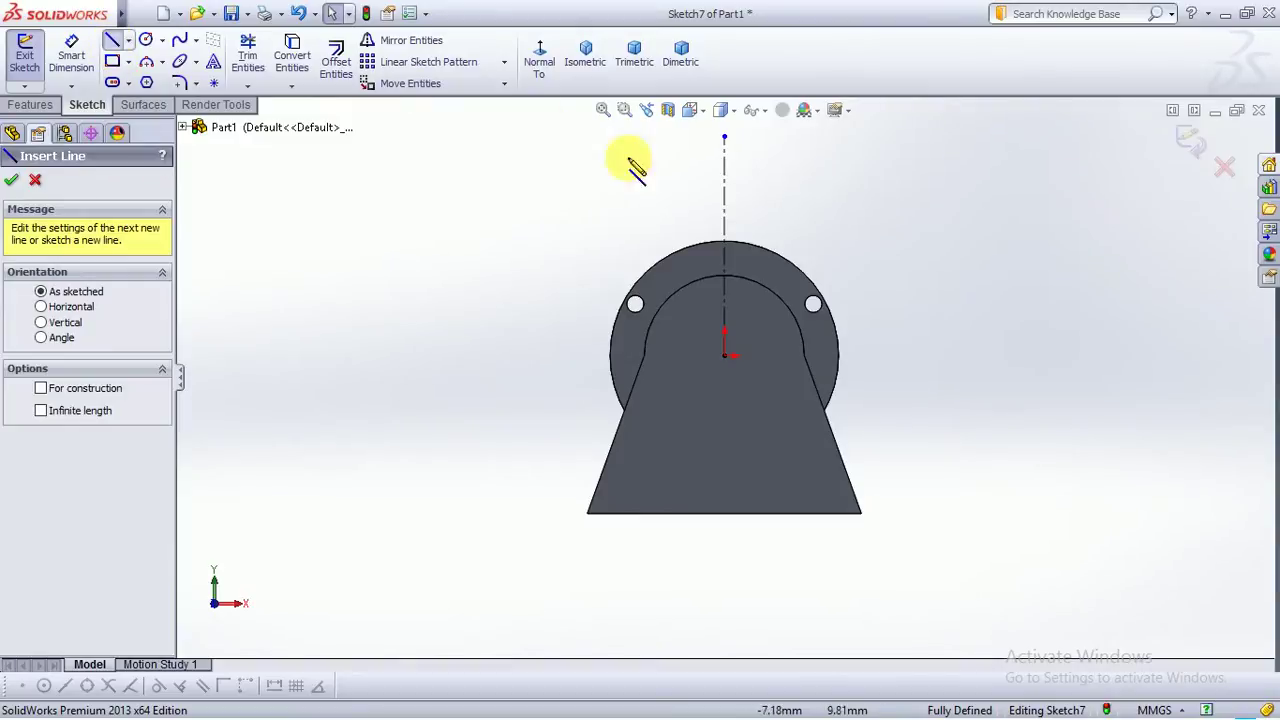
pyautogui.click(724, 137)
pyautogui.click(670, 136)
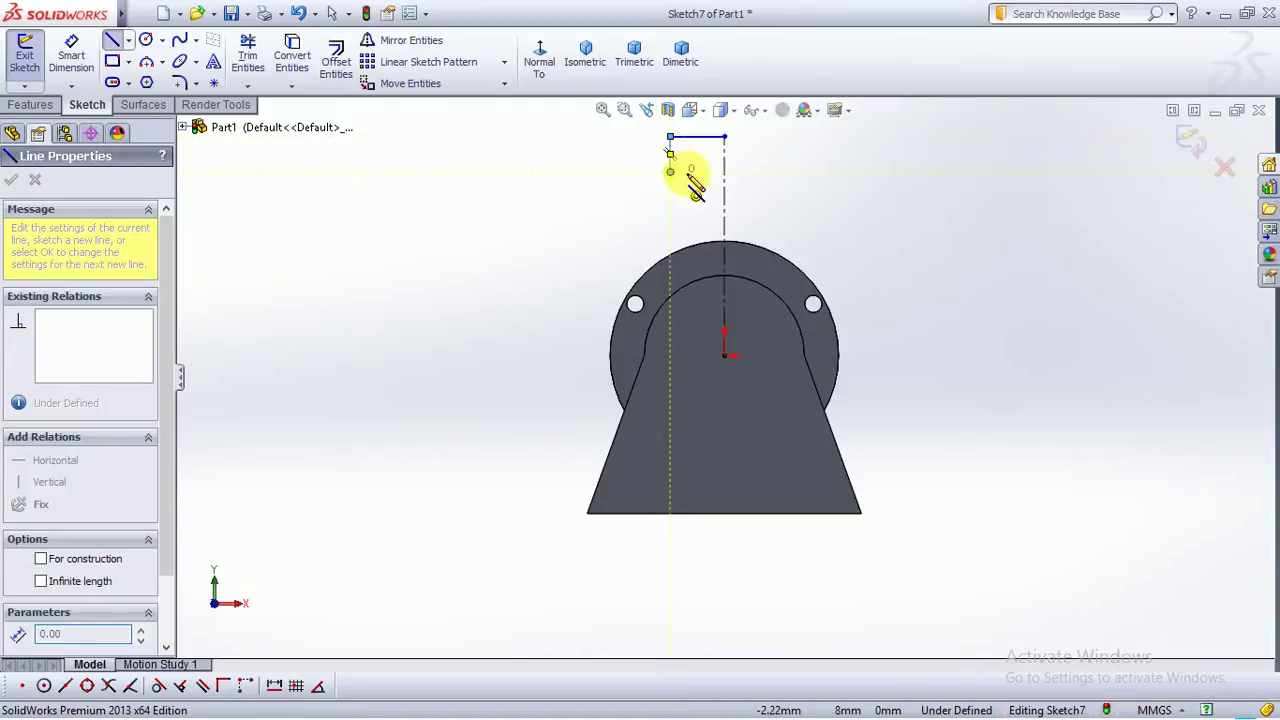
pyautogui.click(670, 171)
pyautogui.click(697, 171)
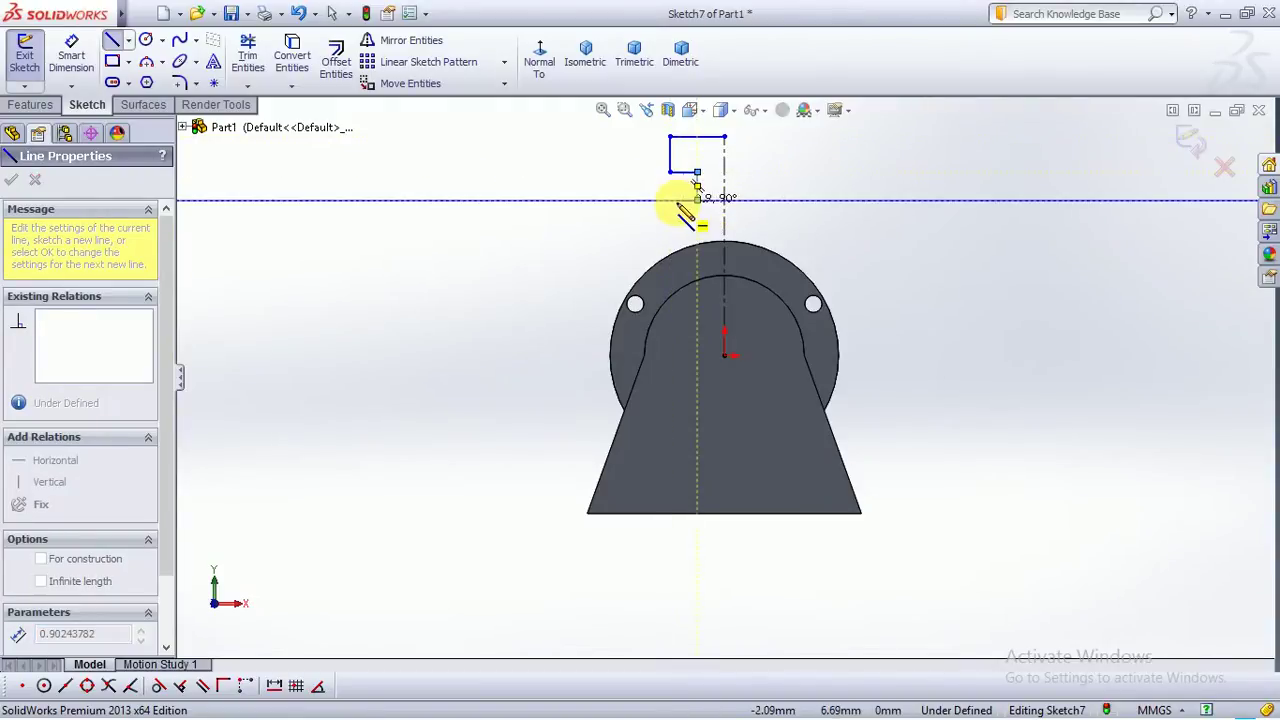
pyautogui.click(697, 199)
pyautogui.click(670, 199)
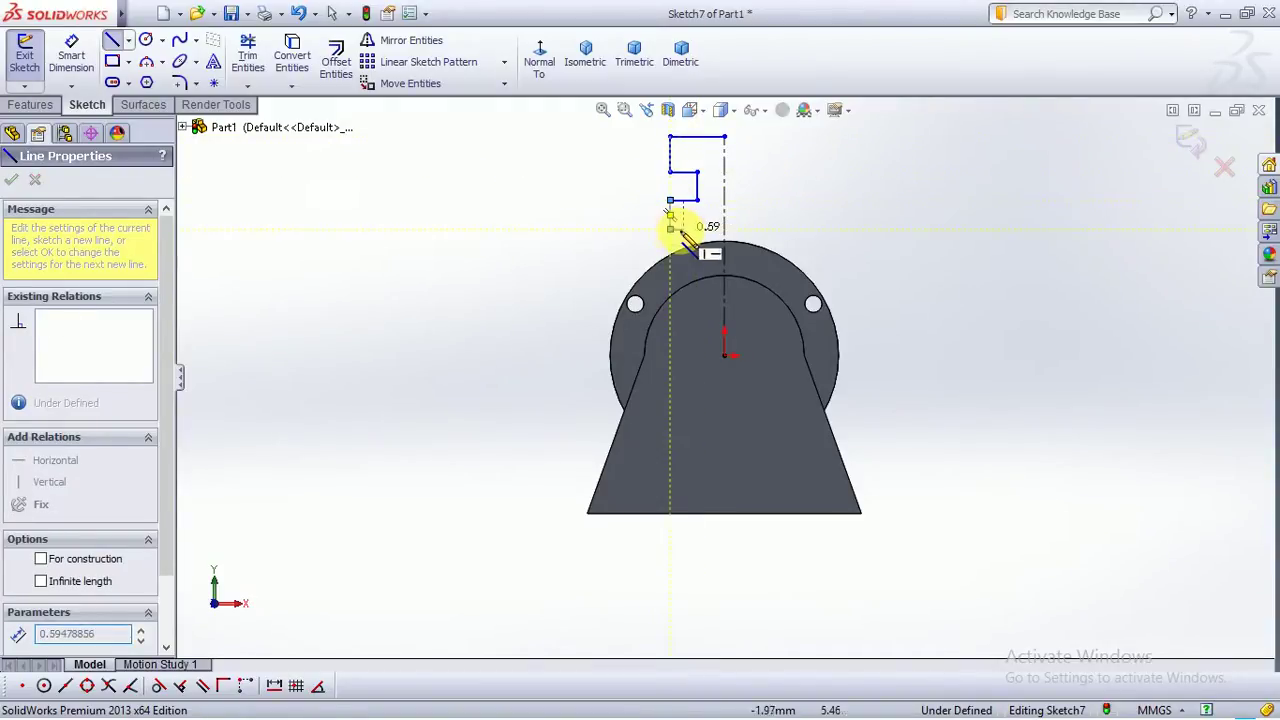
pyautogui.click(670, 228)
pyautogui.click(697, 228)
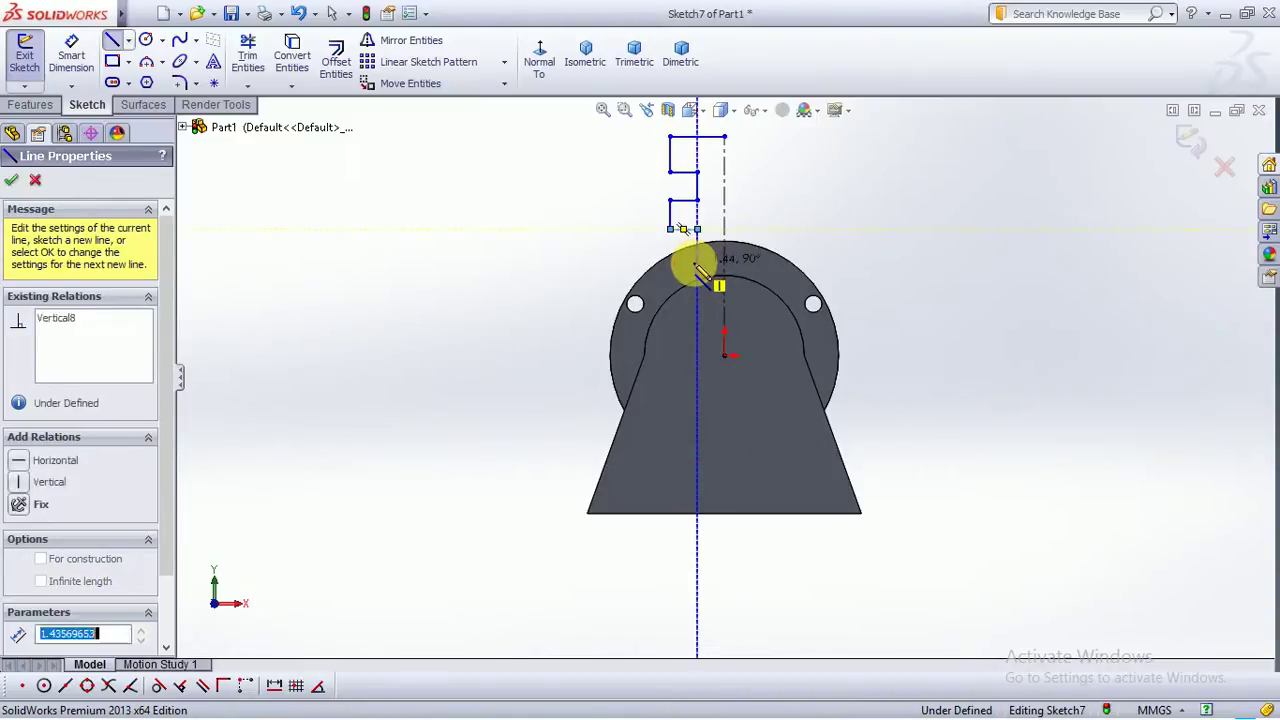
pyautogui.click(697, 262)
pyautogui.click(670, 262)
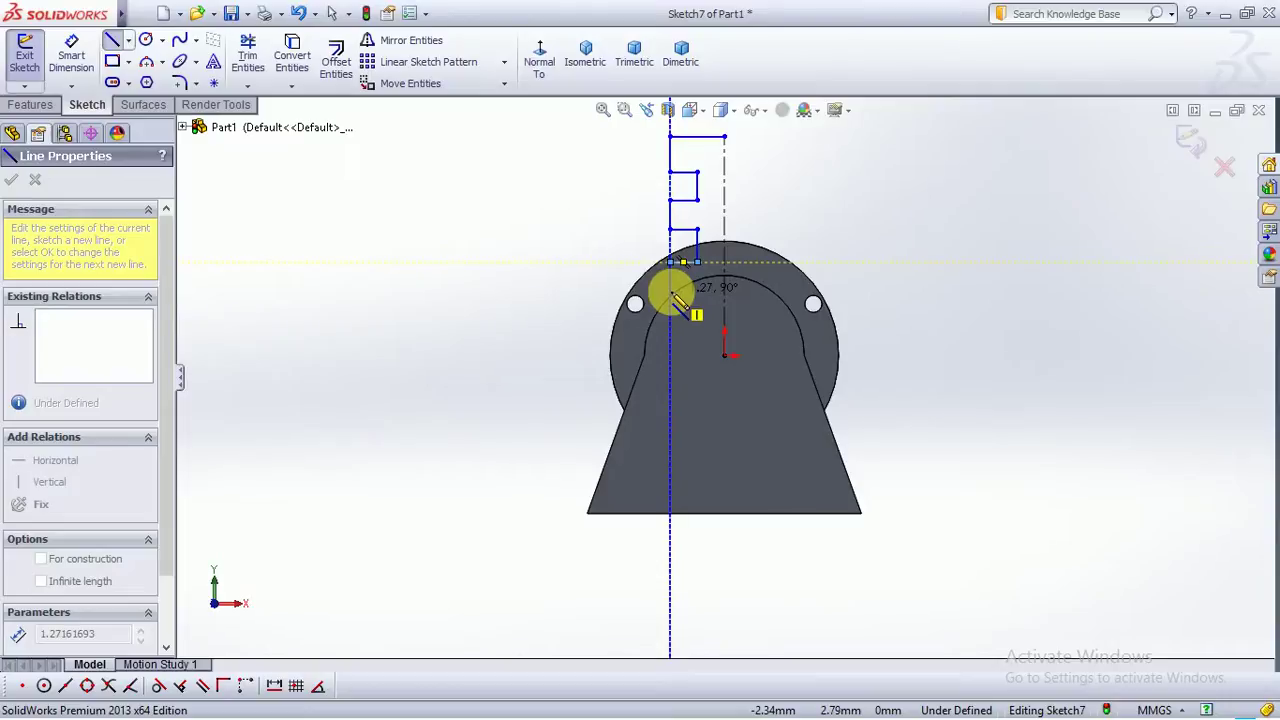
pyautogui.click(670, 295)
pyautogui.press('Escape')
pyautogui.click(728, 228)
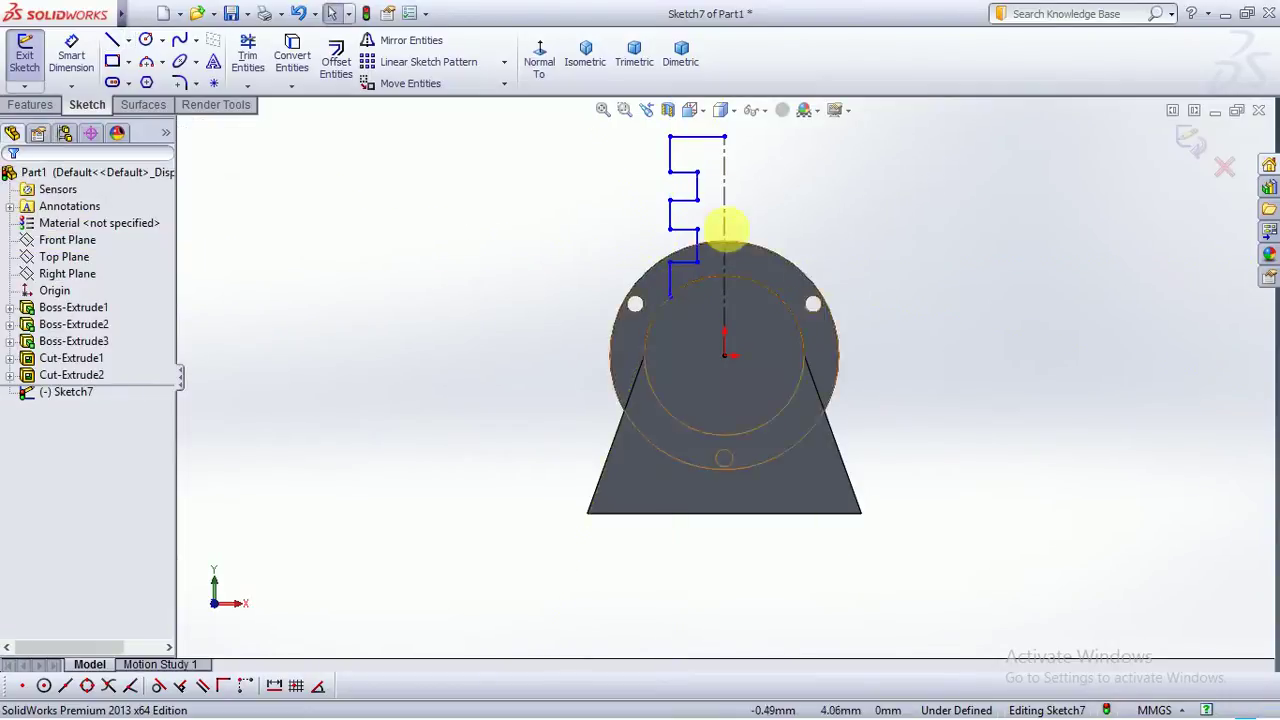
# Dimension the stepped profile's top horizontal line as 2.5 mm
pyautogui.scroll(-3, 737, 206)
pyautogui.scroll(1, 737, 206)
pyautogui.click(71, 57)
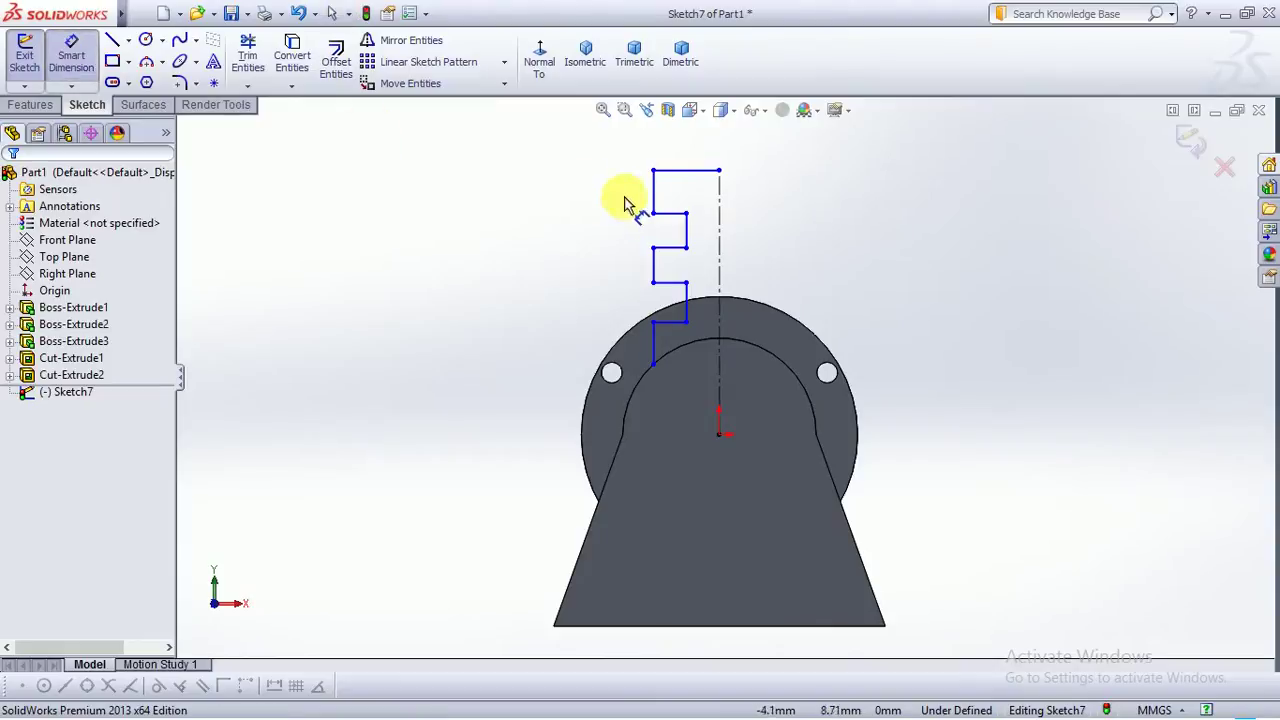
pyautogui.click(684, 176)
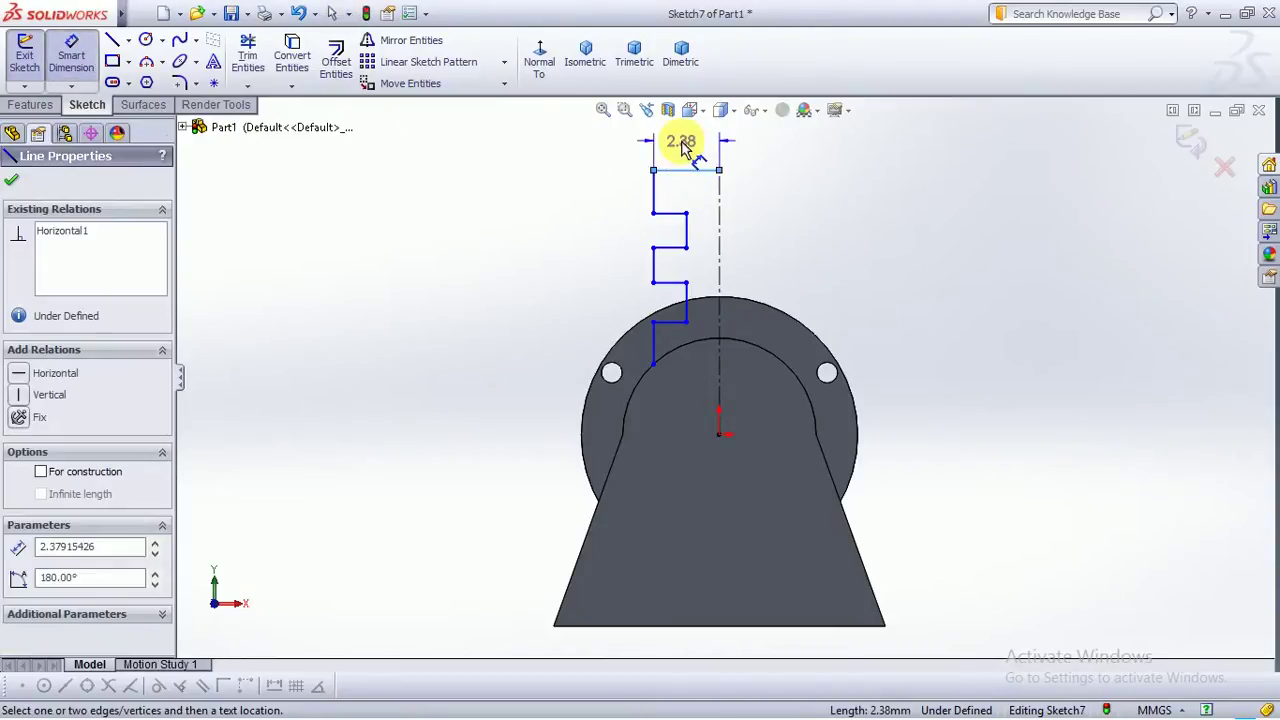
pyautogui.click(686, 150)
pyautogui.write('2.5')
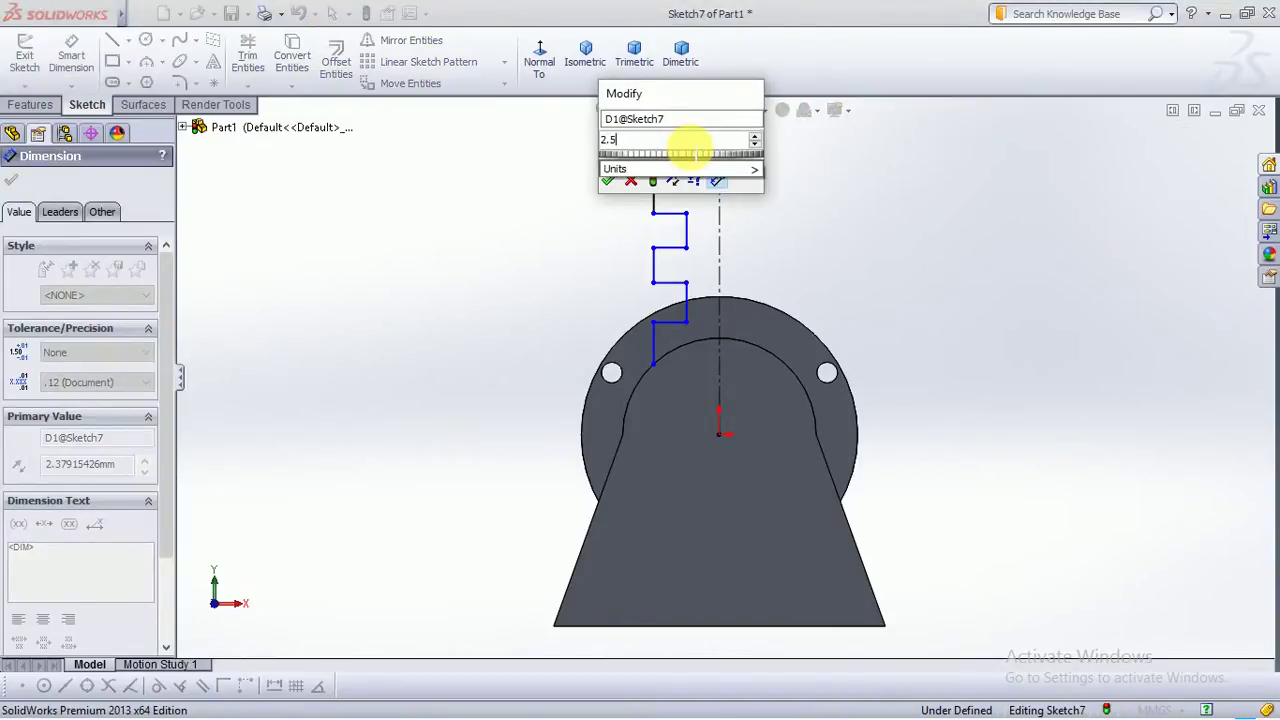
pyautogui.press('Return')
# Dimension the uppermost vertical segment of the stepped profile as 0.45 mm
pyautogui.click(651, 191)
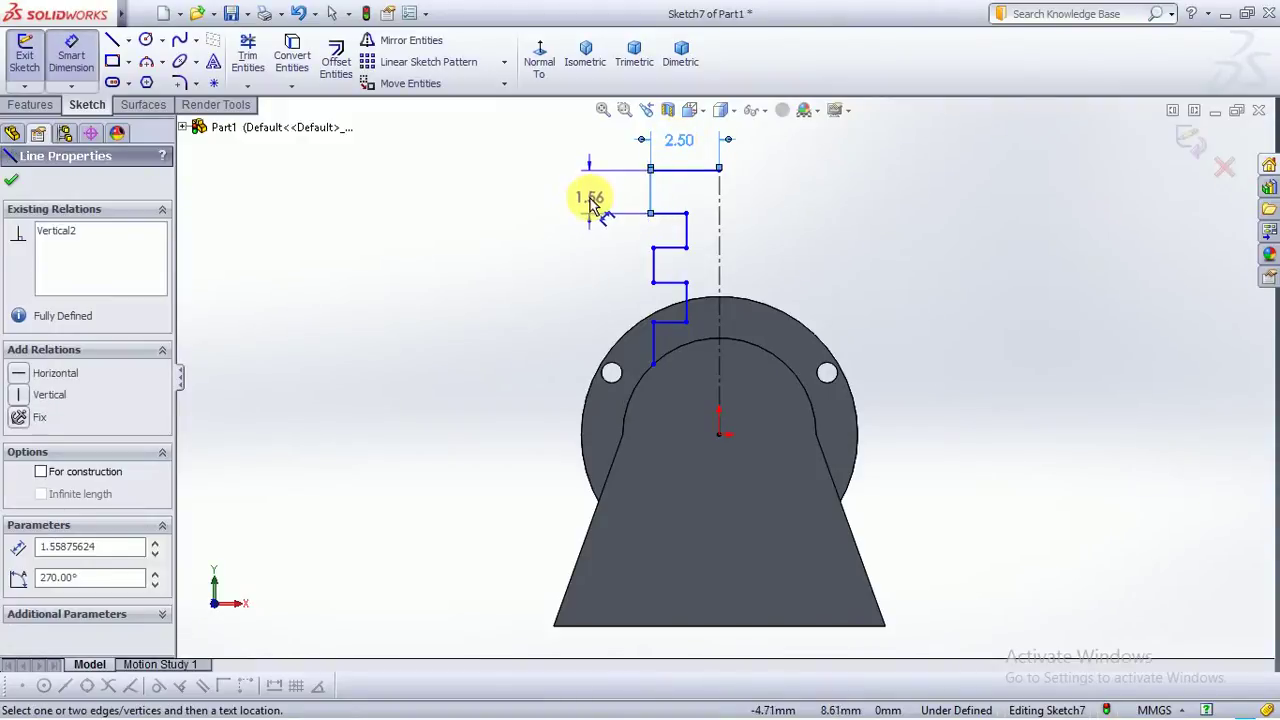
pyautogui.click(600, 201)
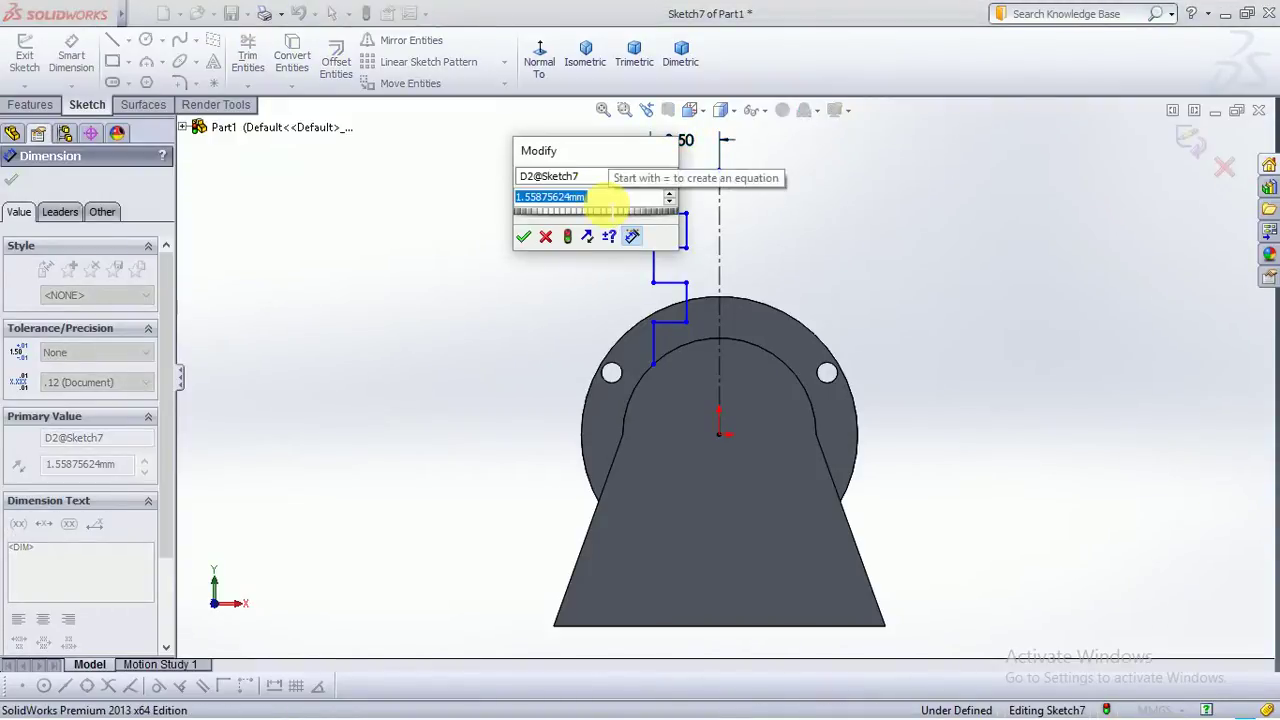
pyautogui.write('0.45')
pyautogui.press('Return')
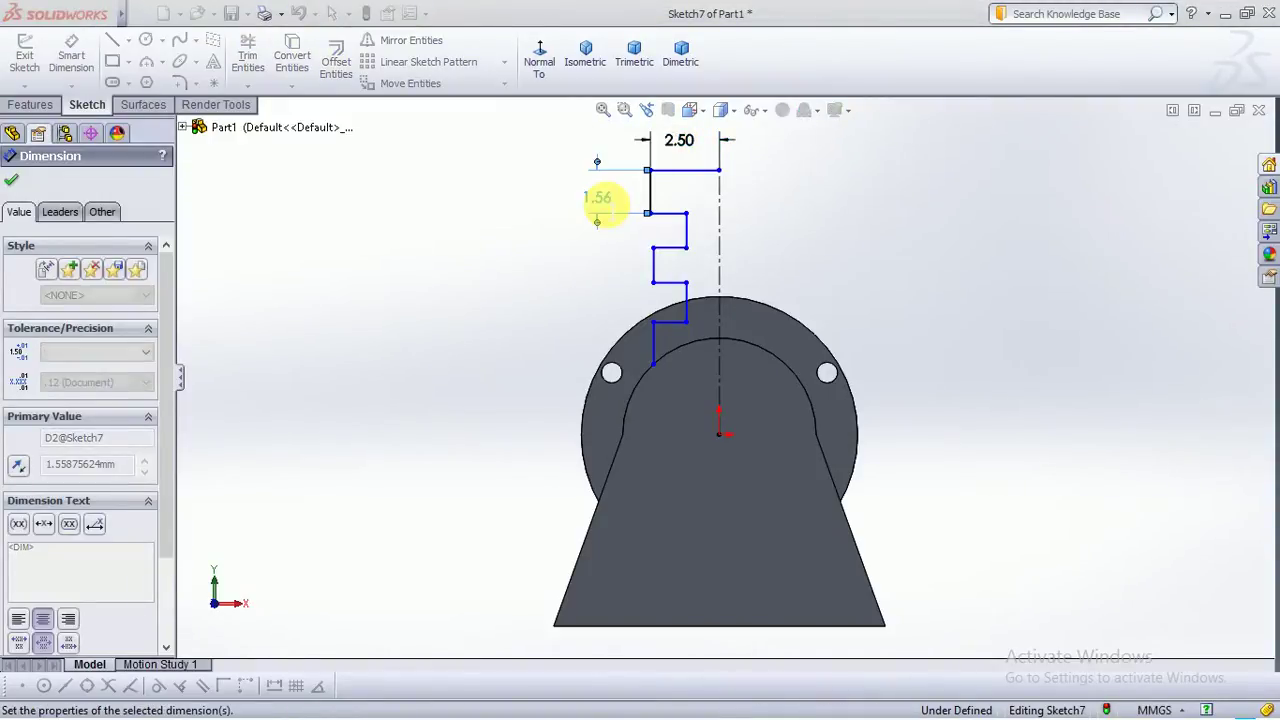
# Dimension the first inward horizontal segment below the profile's top step as 0.5 mm
pyautogui.click(665, 183)
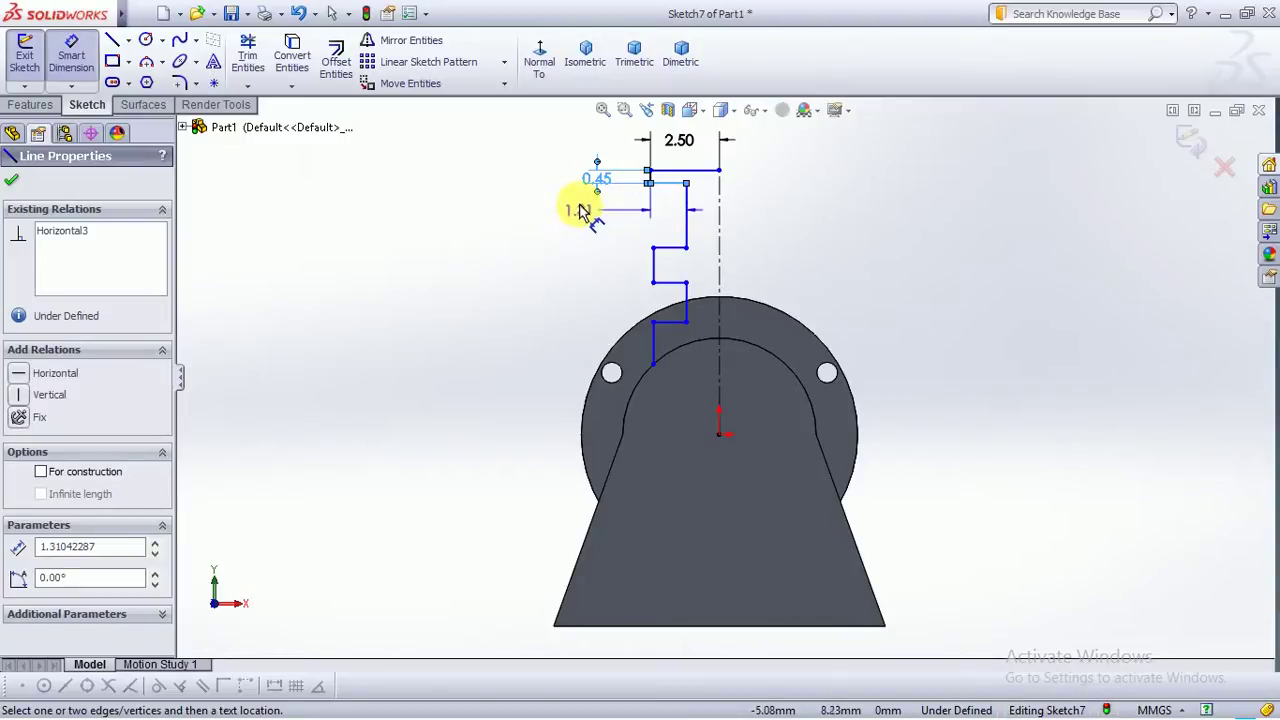
pyautogui.click(668, 203)
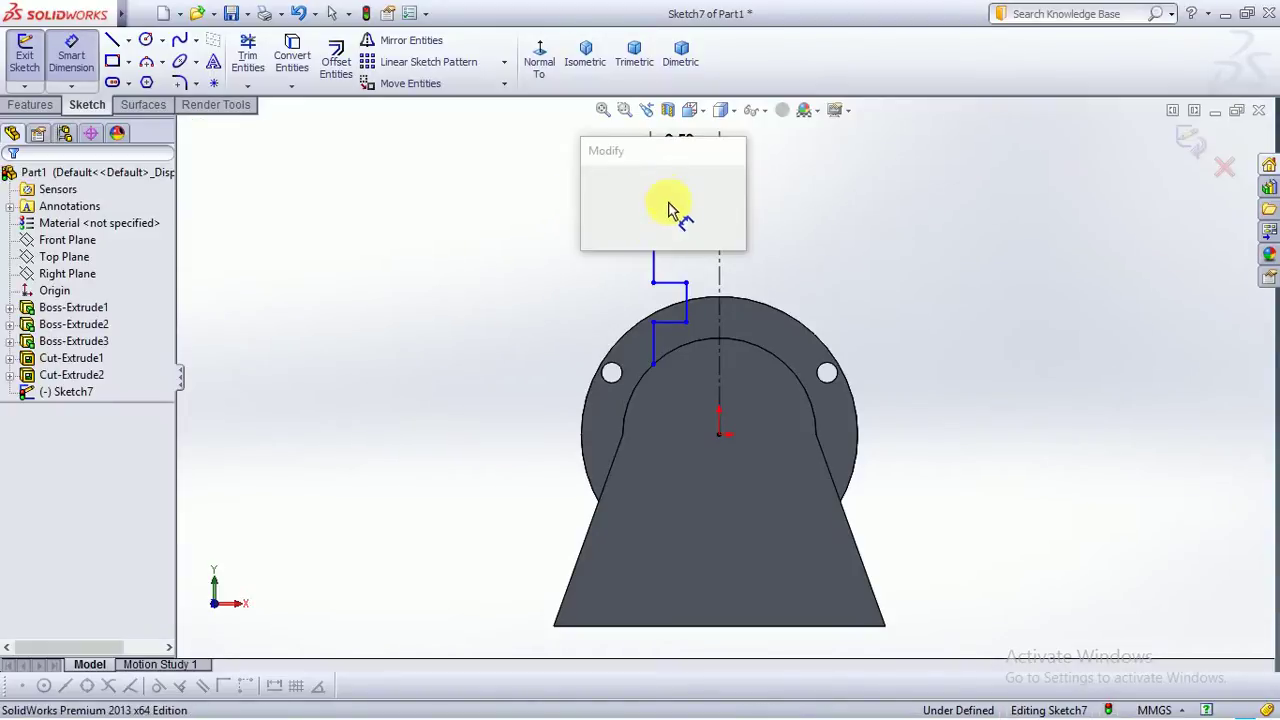
pyautogui.write('0.5')
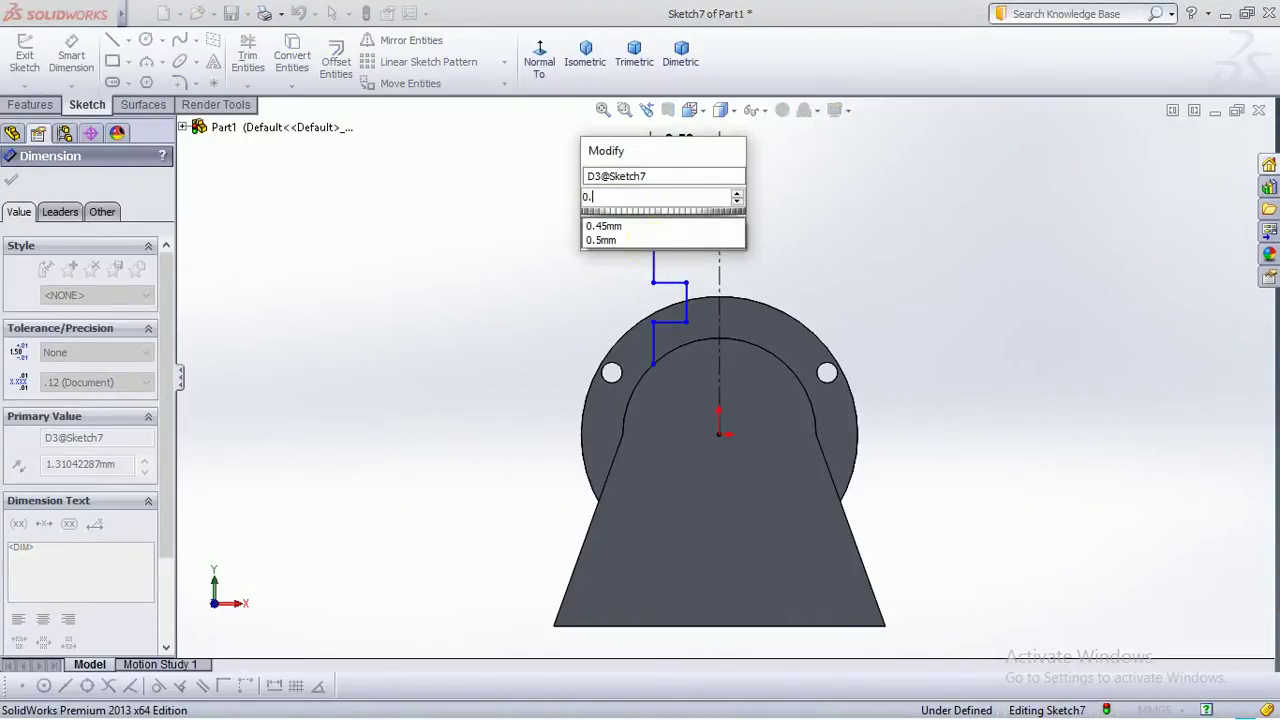
pyautogui.press('Return')
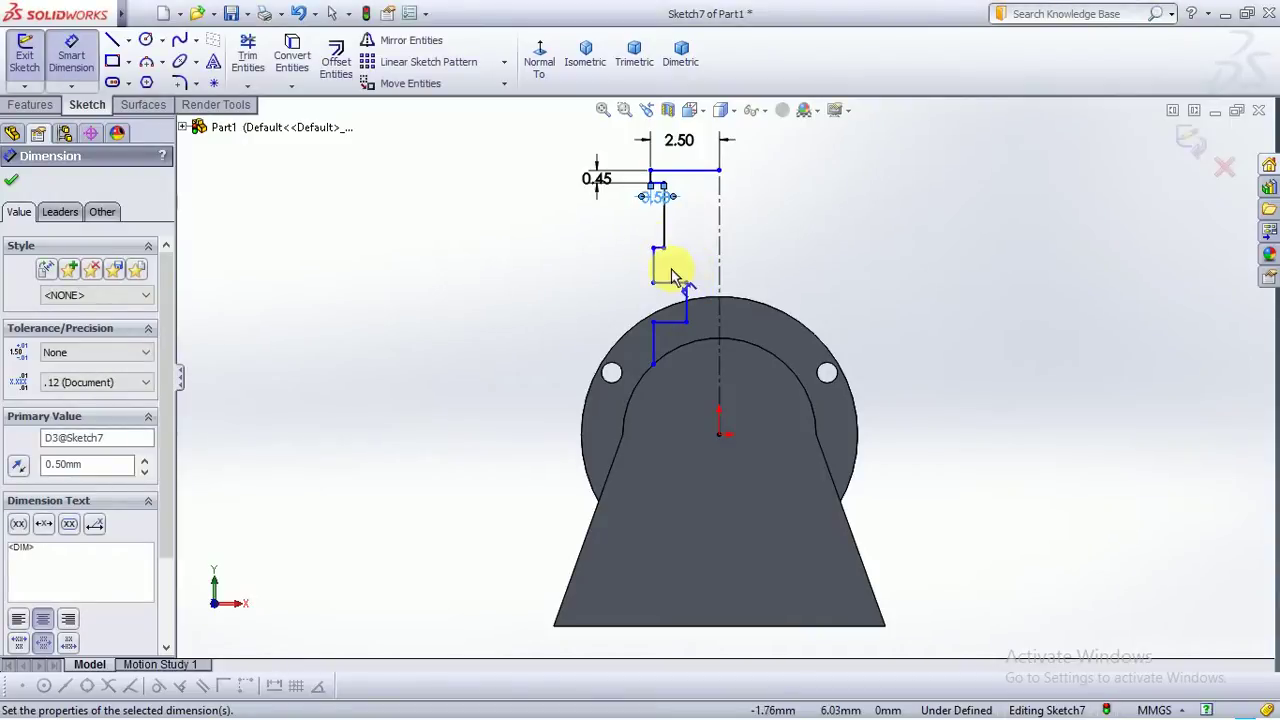
pyautogui.scroll(-2, 672, 275)
pyautogui.scroll(2, 655, 215)
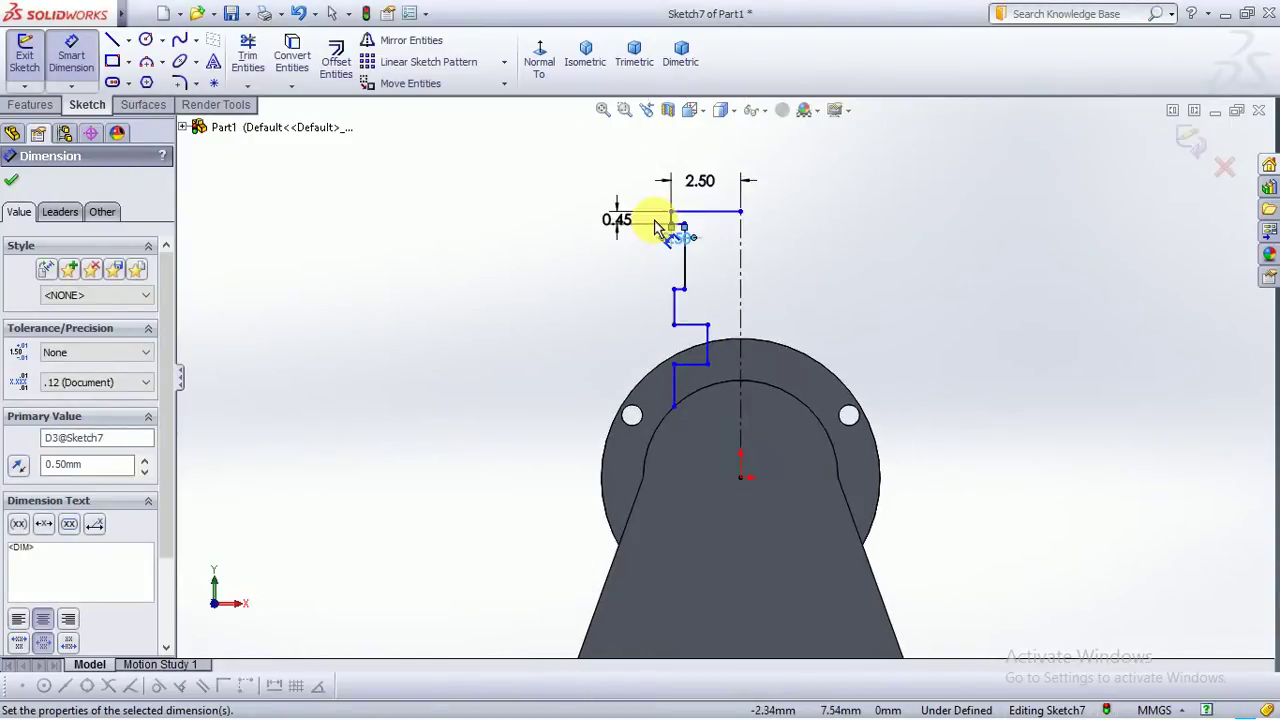
pyautogui.scroll(-1, 666, 223)
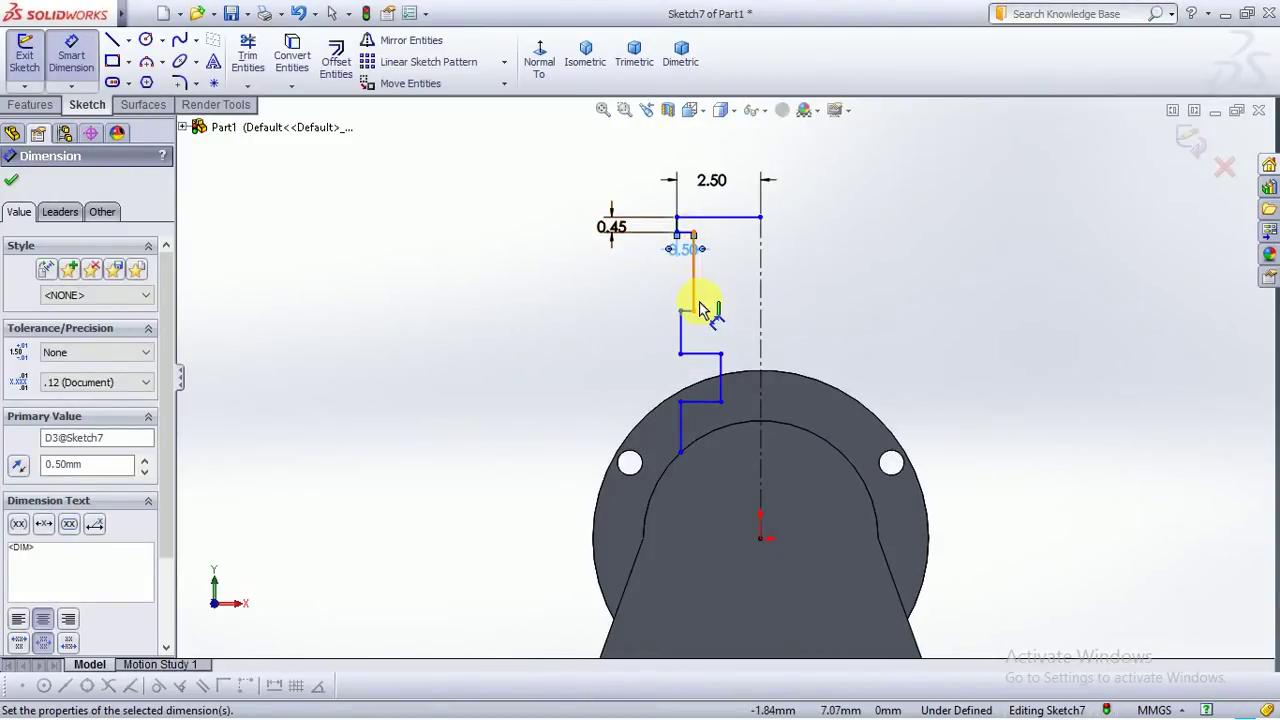
pyautogui.click(12, 180)
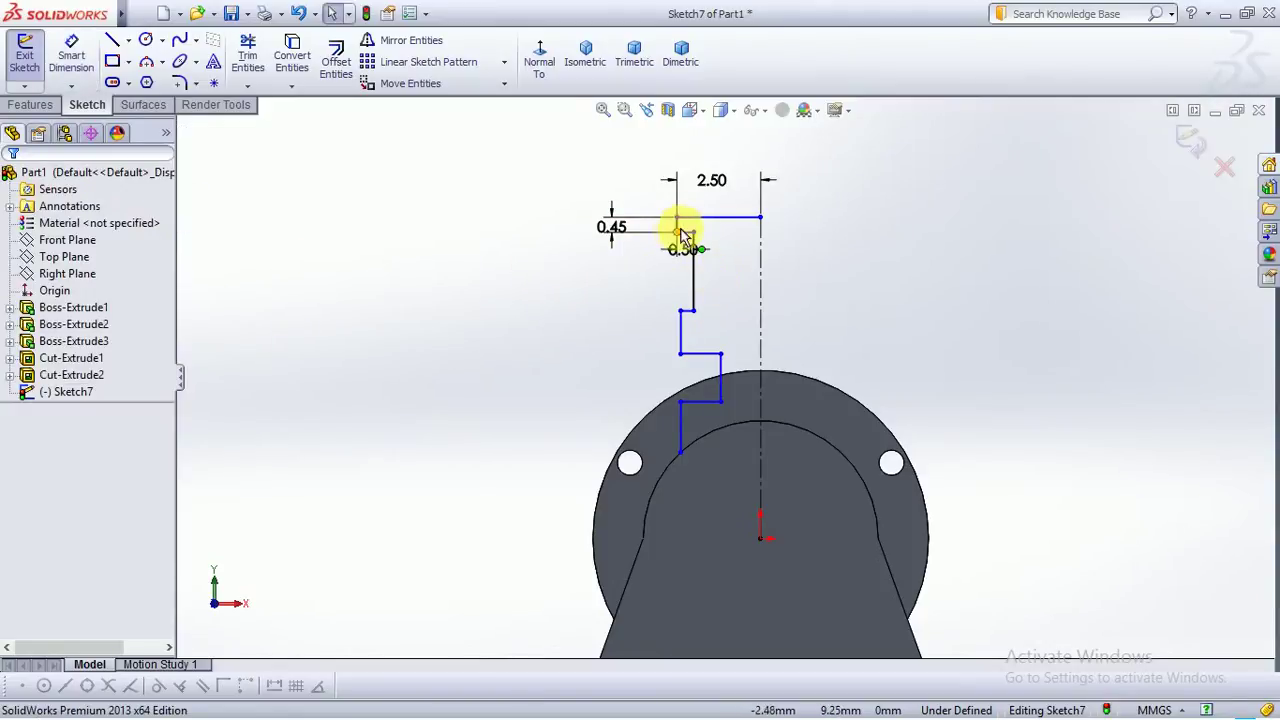
# Apply an Equal relation to the five vertical segments of the stepped profile
pyautogui.scroll(-2, 681, 234)
pyautogui.click(683, 255)
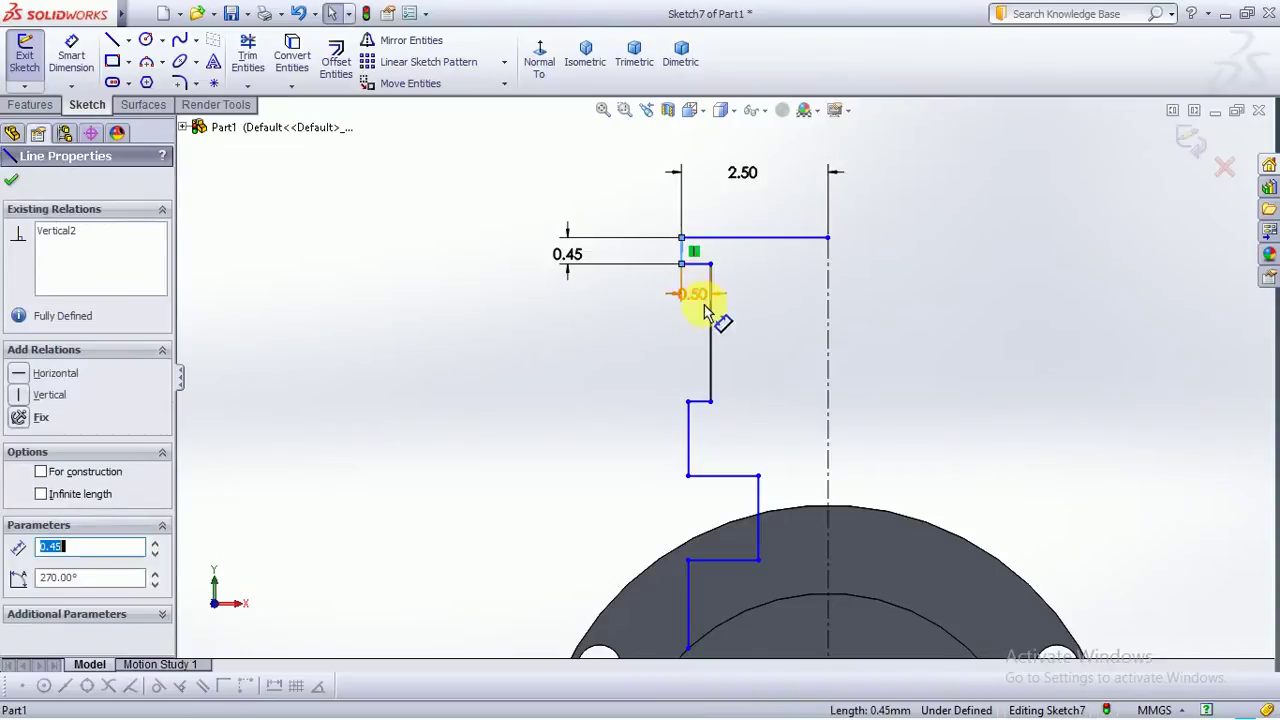
pyautogui.keyDown('ctrl'); pyautogui.click(710, 375); pyautogui.keyUp('ctrl')
pyautogui.keyDown('ctrl'); pyautogui.click(689, 440); pyautogui.keyUp('ctrl')
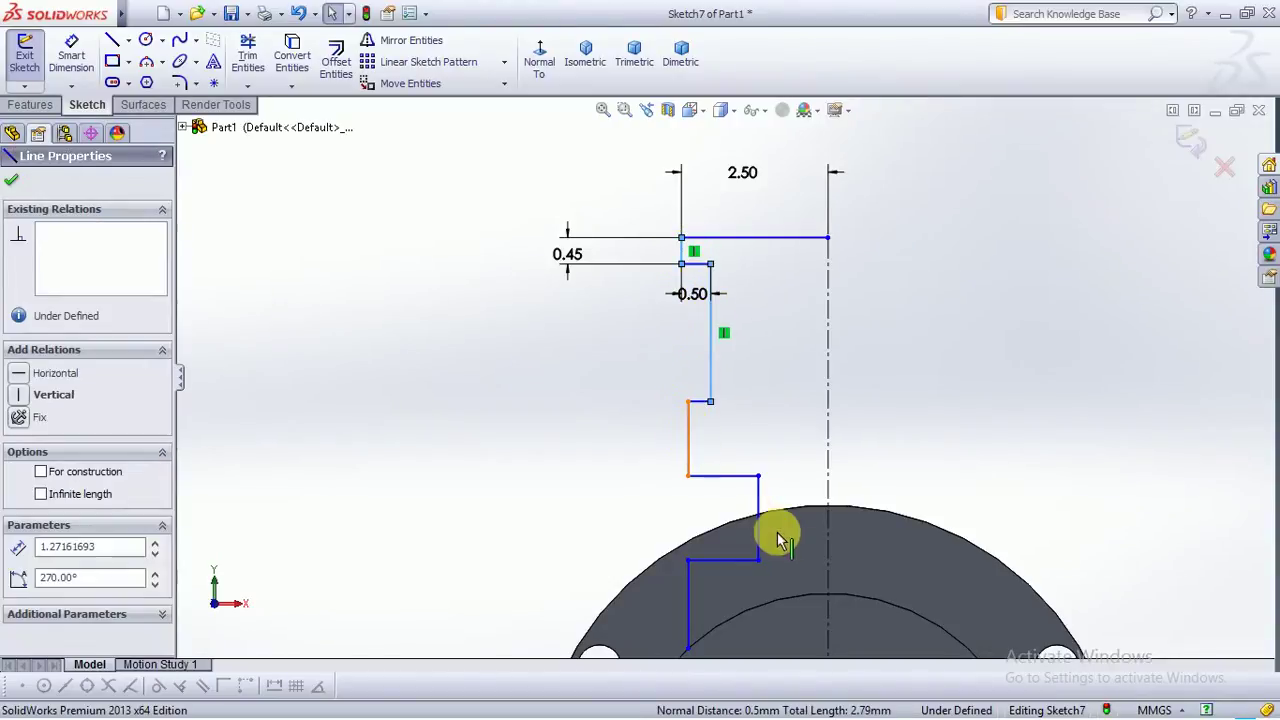
pyautogui.keyDown('ctrl'); pyautogui.click(759, 525); pyautogui.keyUp('ctrl')
pyautogui.keyDown('ctrl'); pyautogui.click(759, 525); pyautogui.keyUp('ctrl')
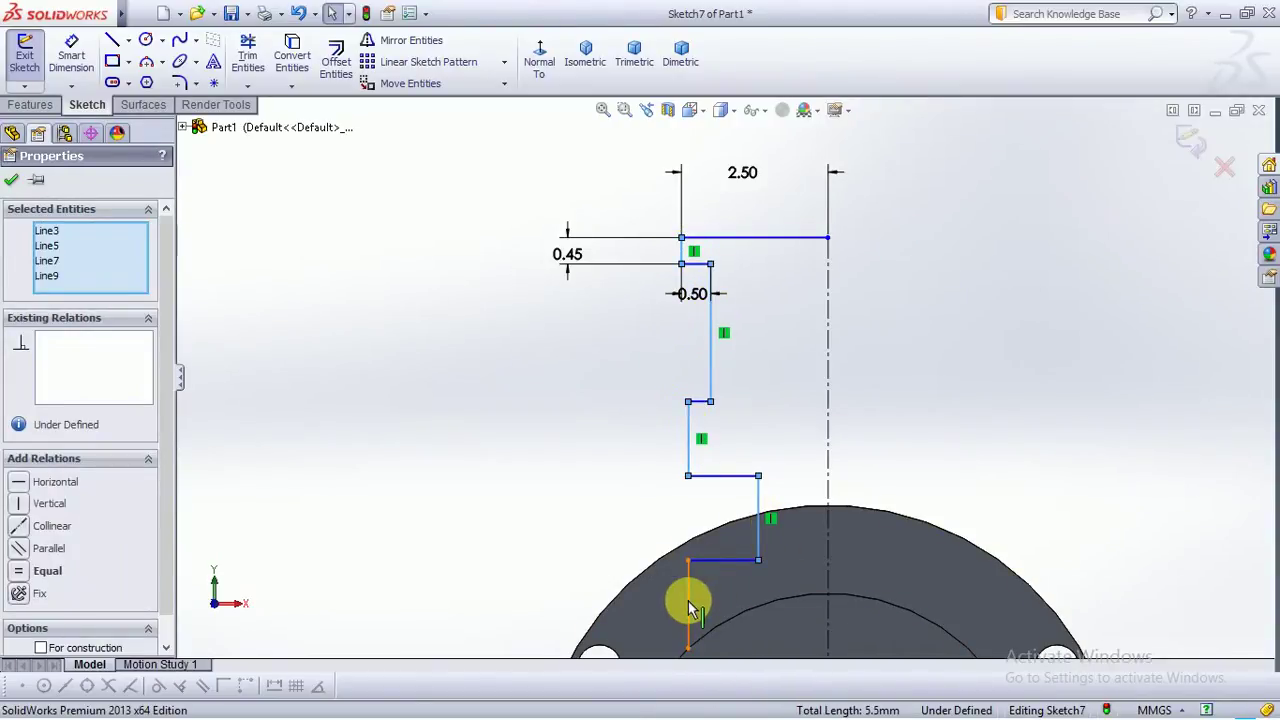
pyautogui.keyDown('ctrl'); pyautogui.click(698, 605); pyautogui.keyUp('ctrl')
pyautogui.scroll(3, 646, 514)
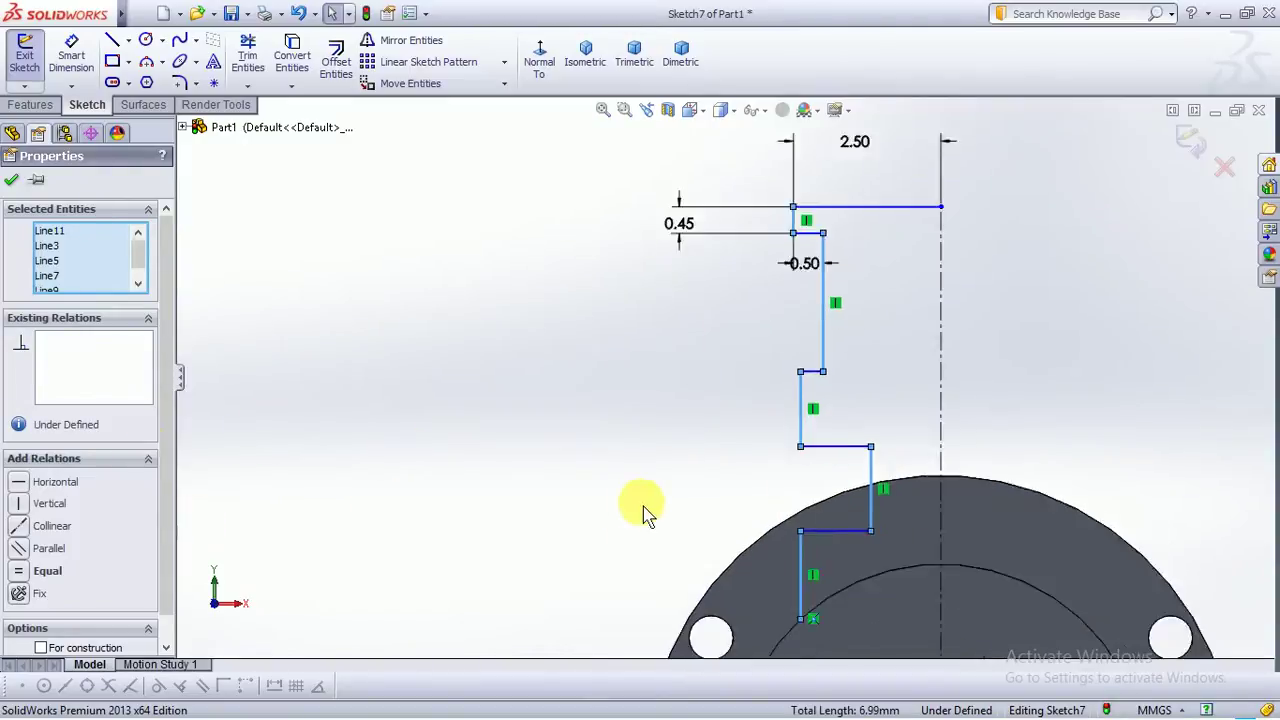
pyautogui.scroll(1, 686, 515)
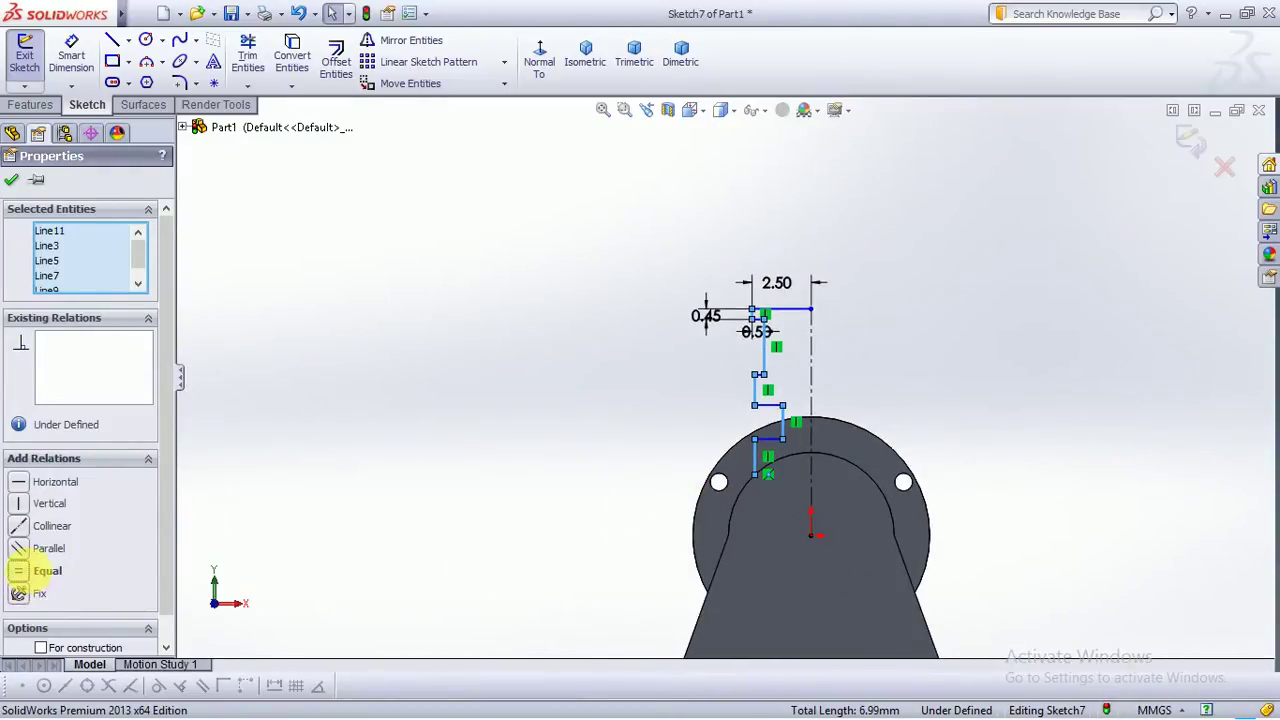
pyautogui.scroll(-4, 789, 434)
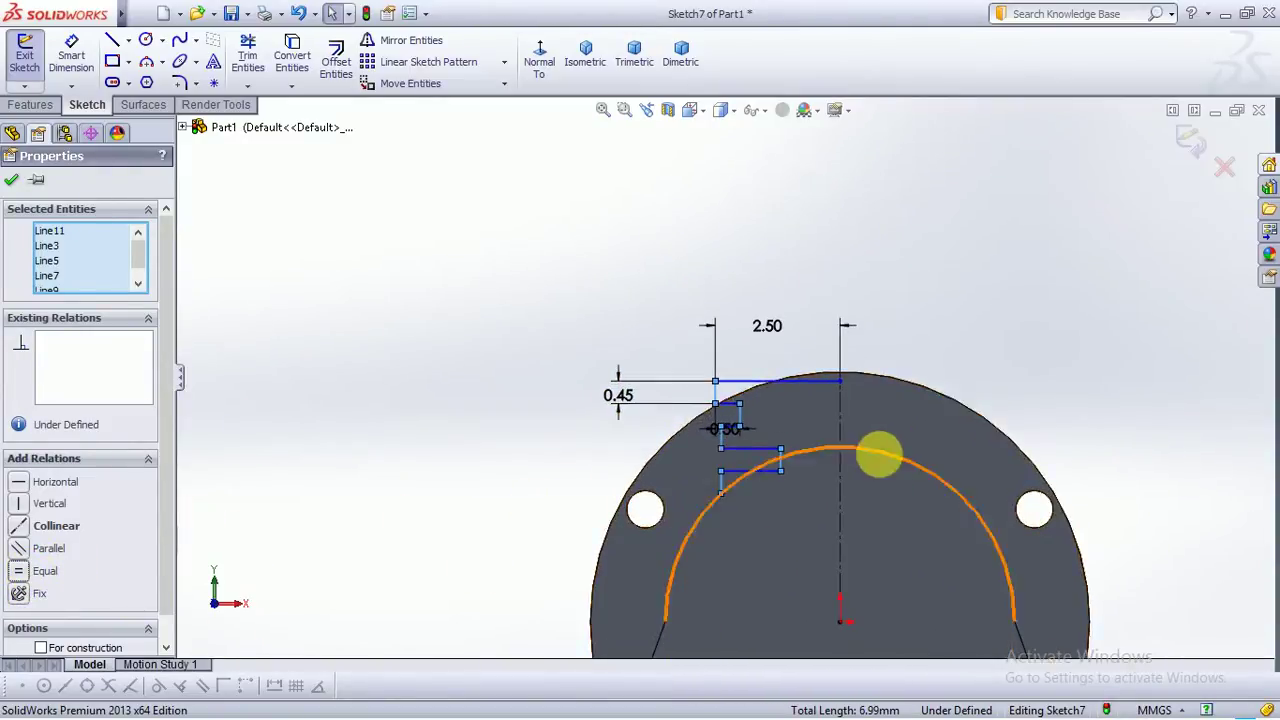
pyautogui.scroll(-4, 878, 457)
pyautogui.scroll(3, 732, 424)
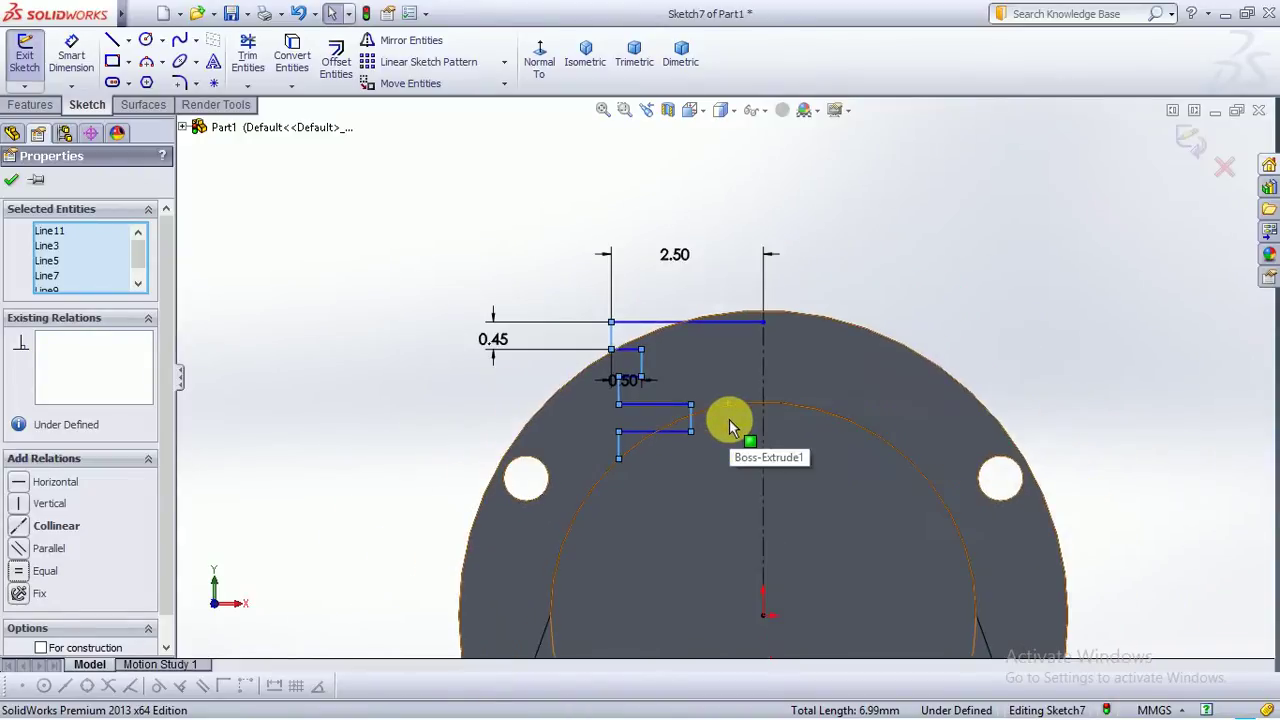
pyautogui.scroll(-4, 728, 422)
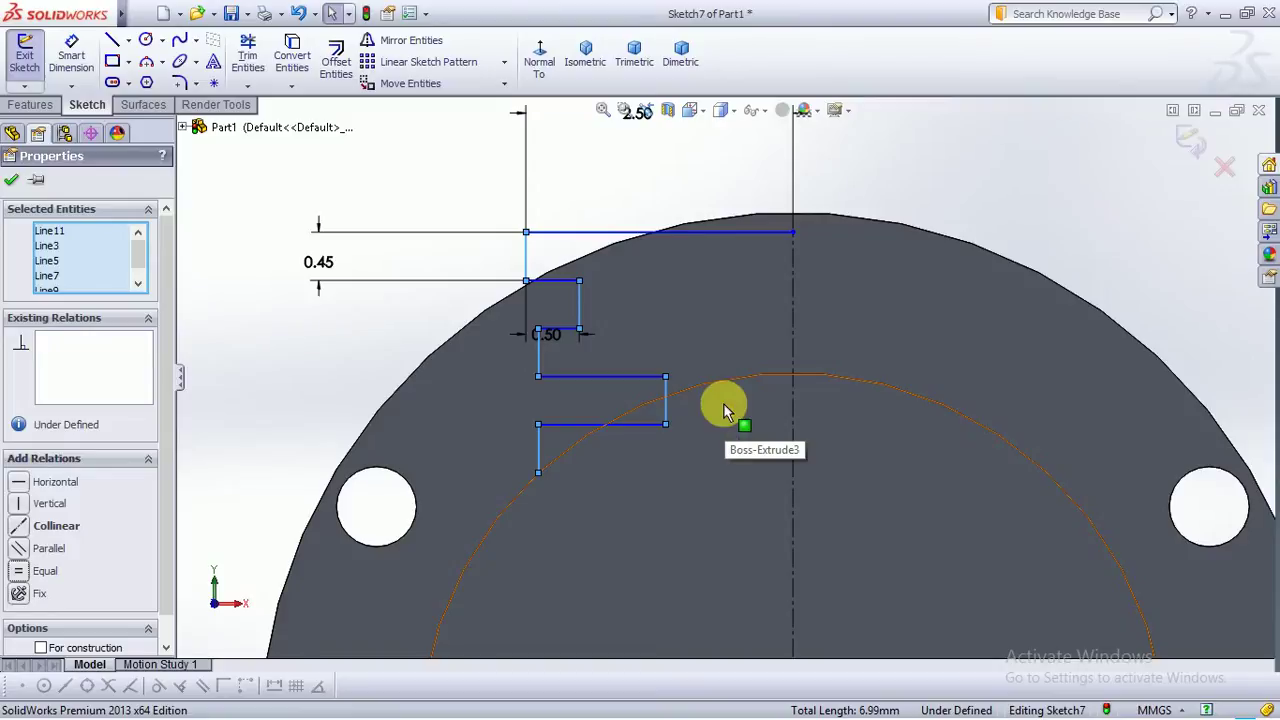
# Dimension the height of the profile's top line endpoint above the origin as 6 mm
pyautogui.scroll(5, 723, 403)
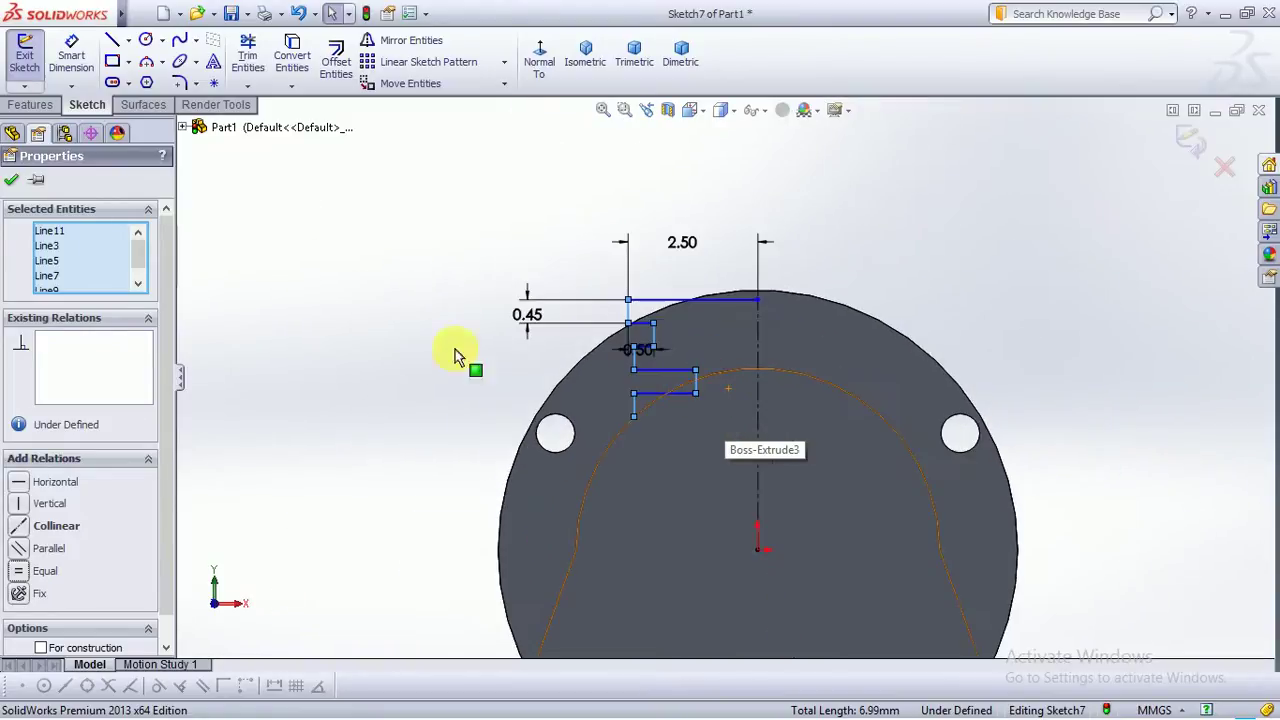
pyautogui.click(18, 180)
pyautogui.click(66, 50)
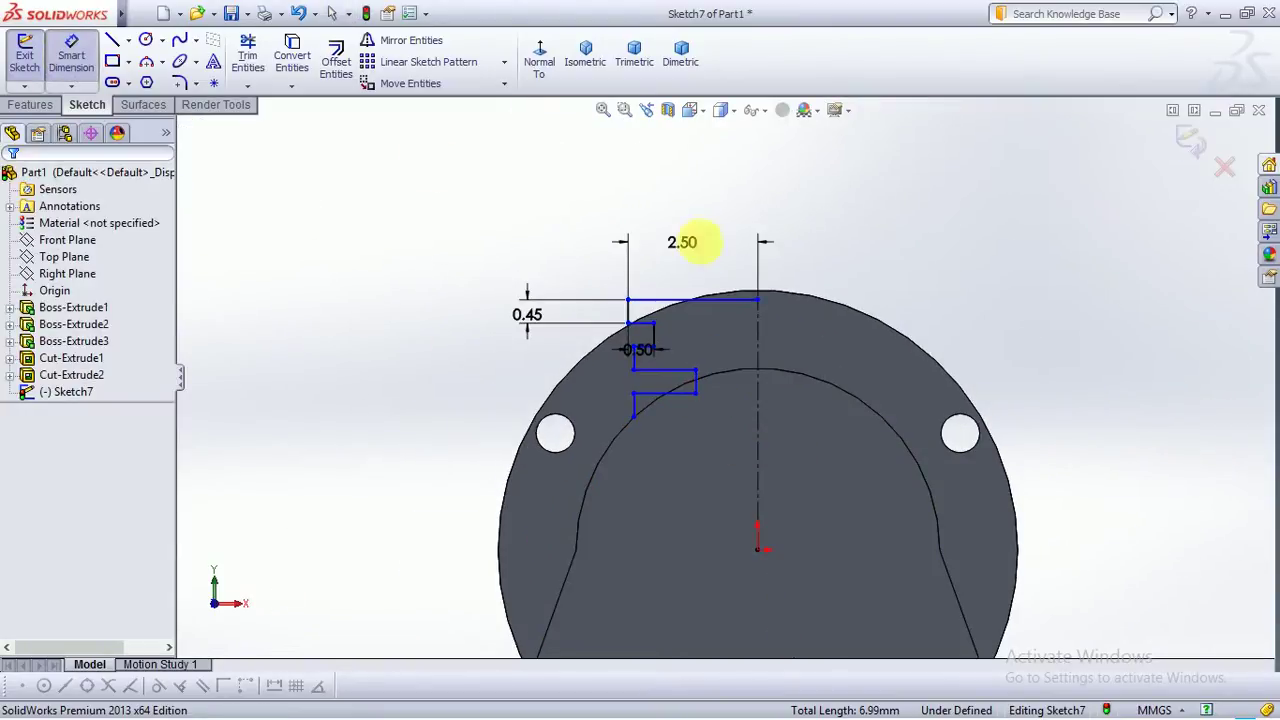
pyautogui.click(759, 300)
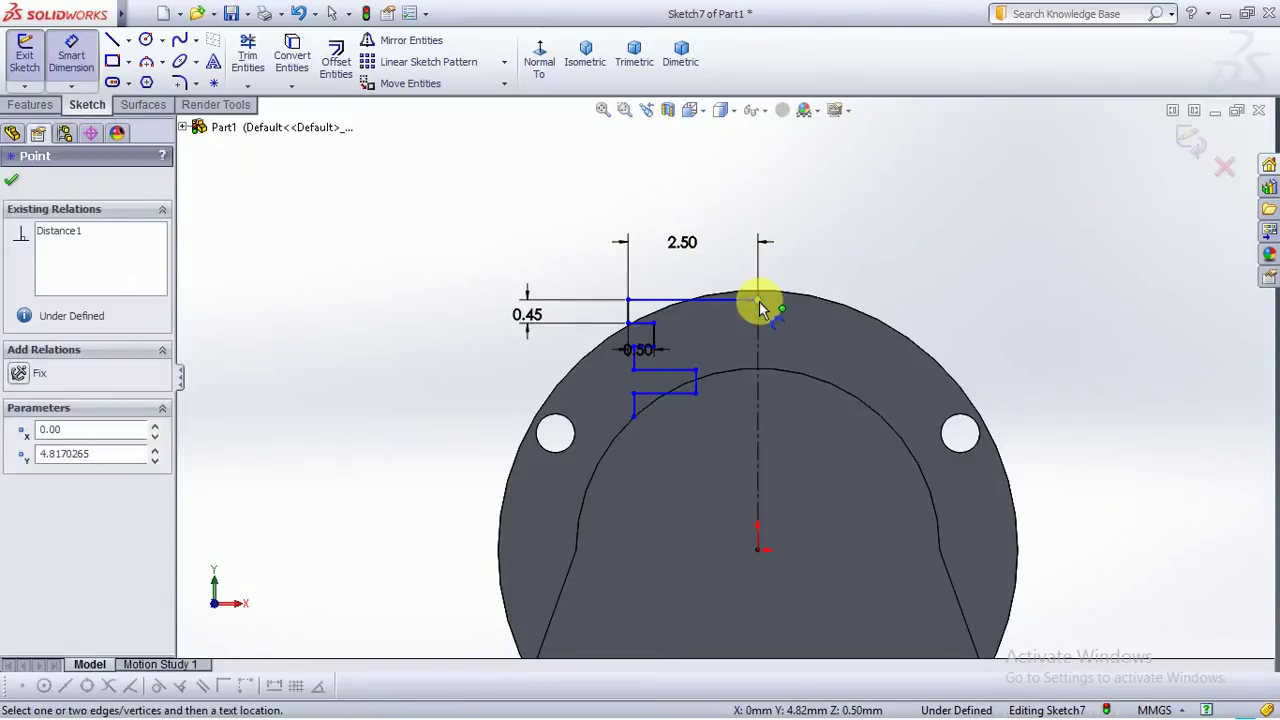
pyautogui.click(758, 547)
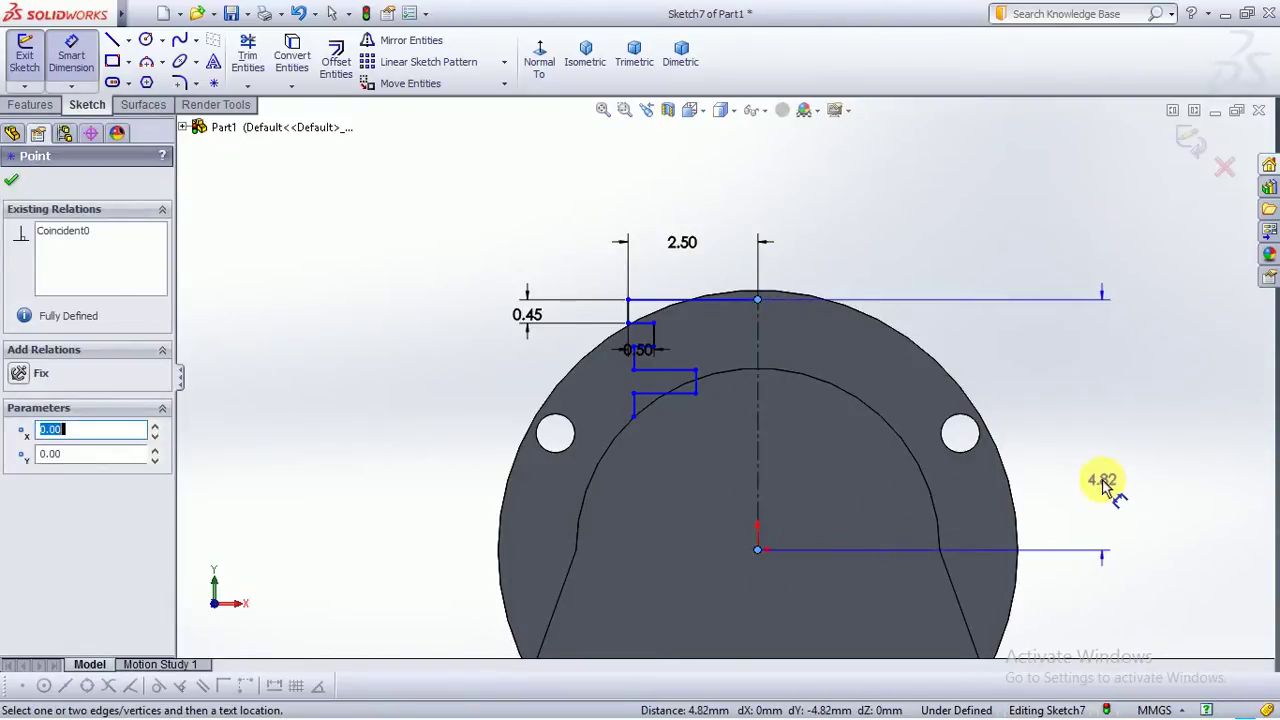
pyautogui.click(1103, 460)
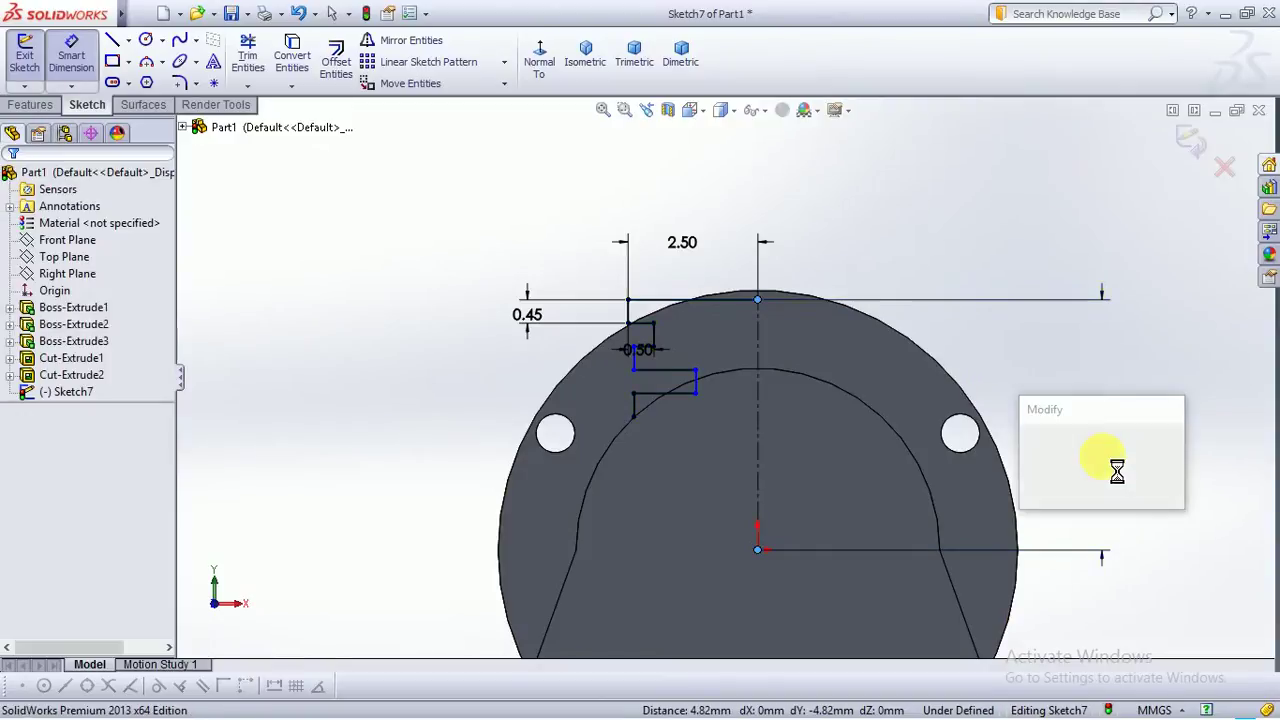
pyautogui.write('6')
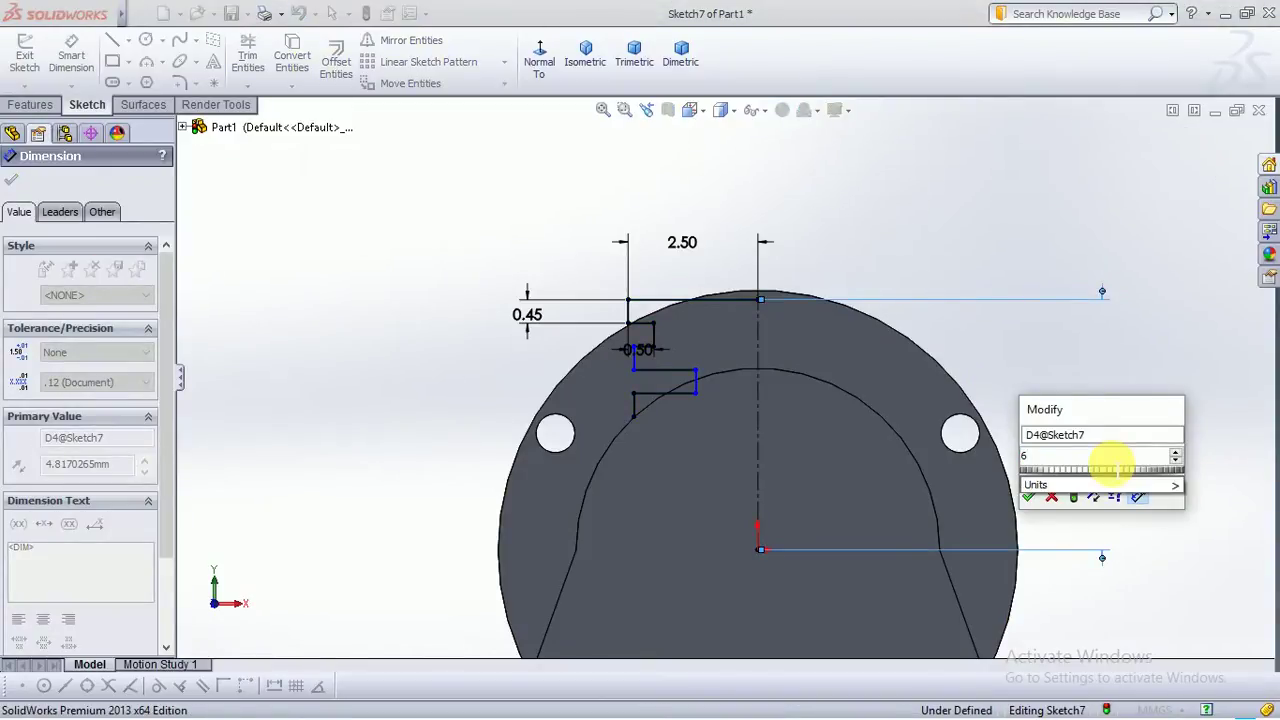
pyautogui.press('Return')
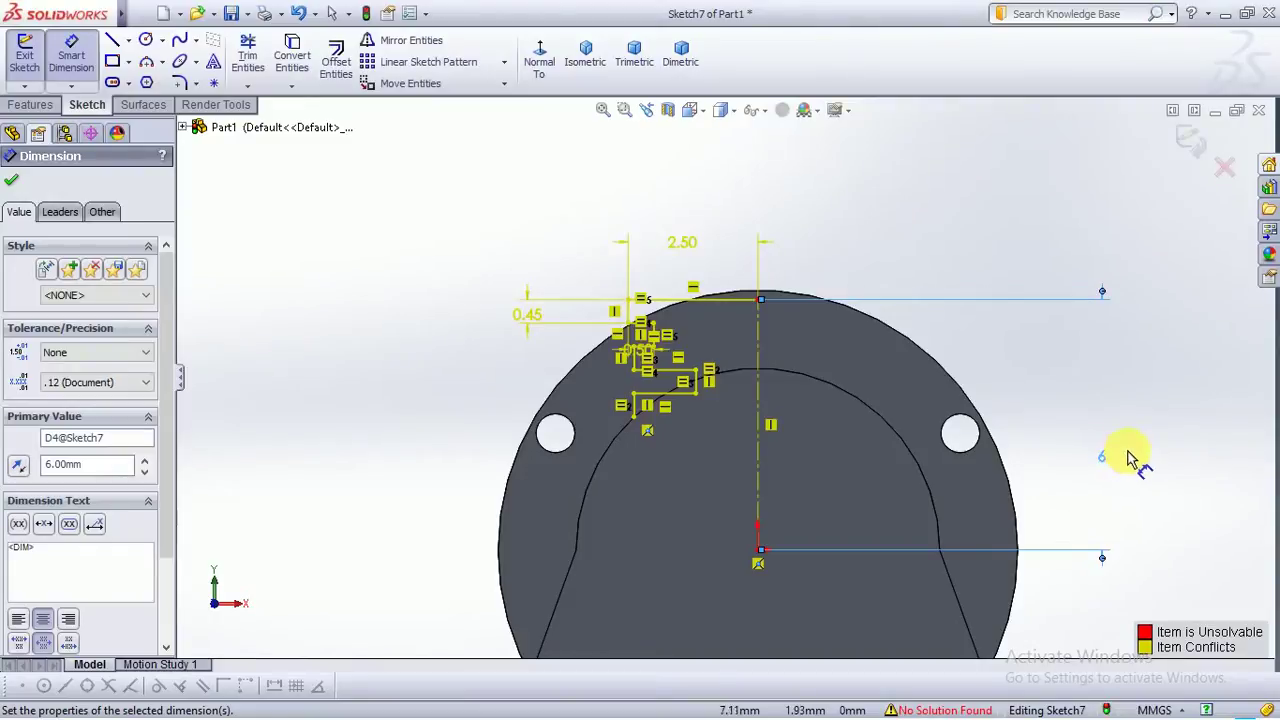
pyautogui.click(1130, 458)
pyautogui.click(50, 392)
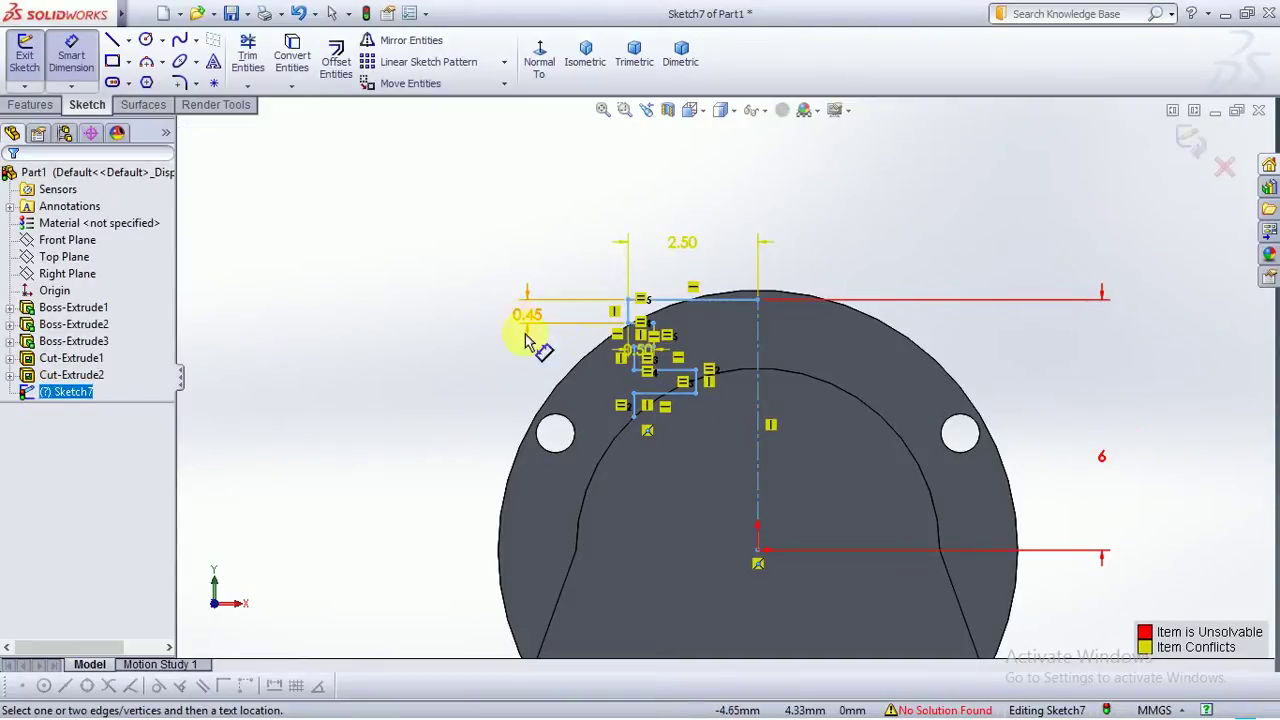
# Delete the 0.45, 2.5 and 0.5 mm dimensions from the stepped profile and reposition the 6 mm dimension
pyautogui.click(530, 318)
pyautogui.press('Delete')
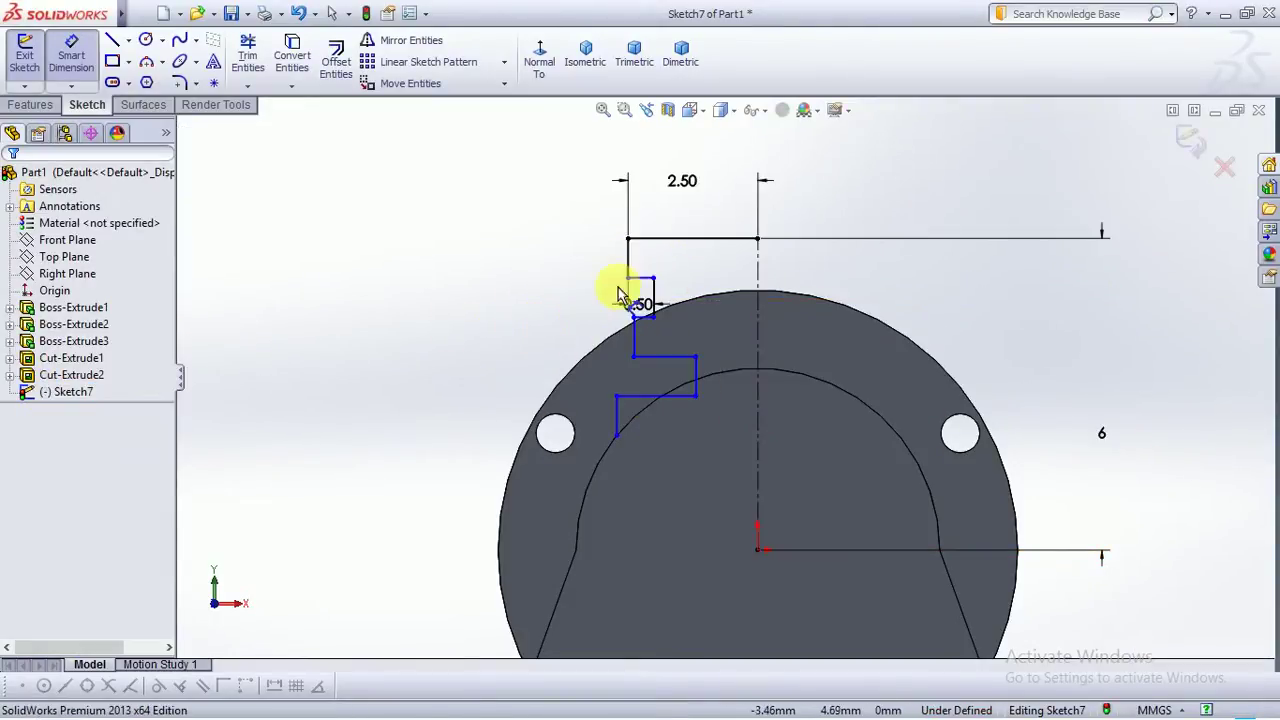
pyautogui.click(687, 181)
pyautogui.press('Delete')
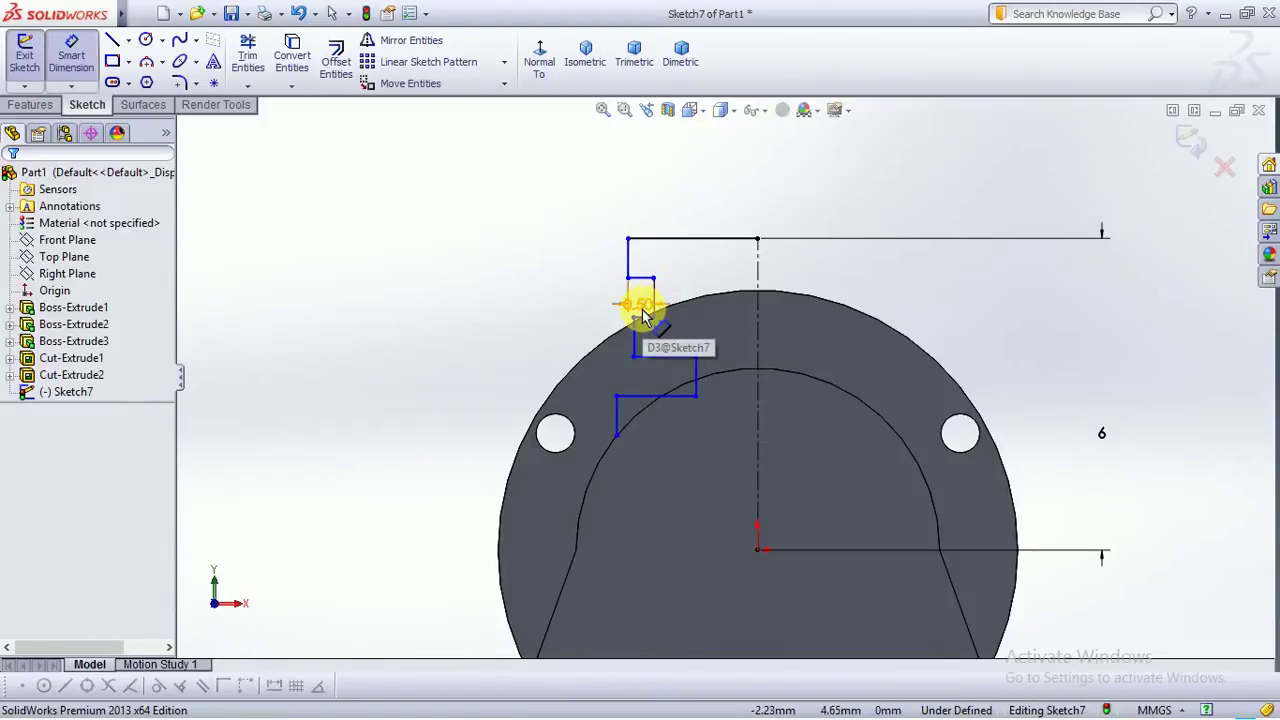
pyautogui.click(643, 316)
pyautogui.press('Delete')
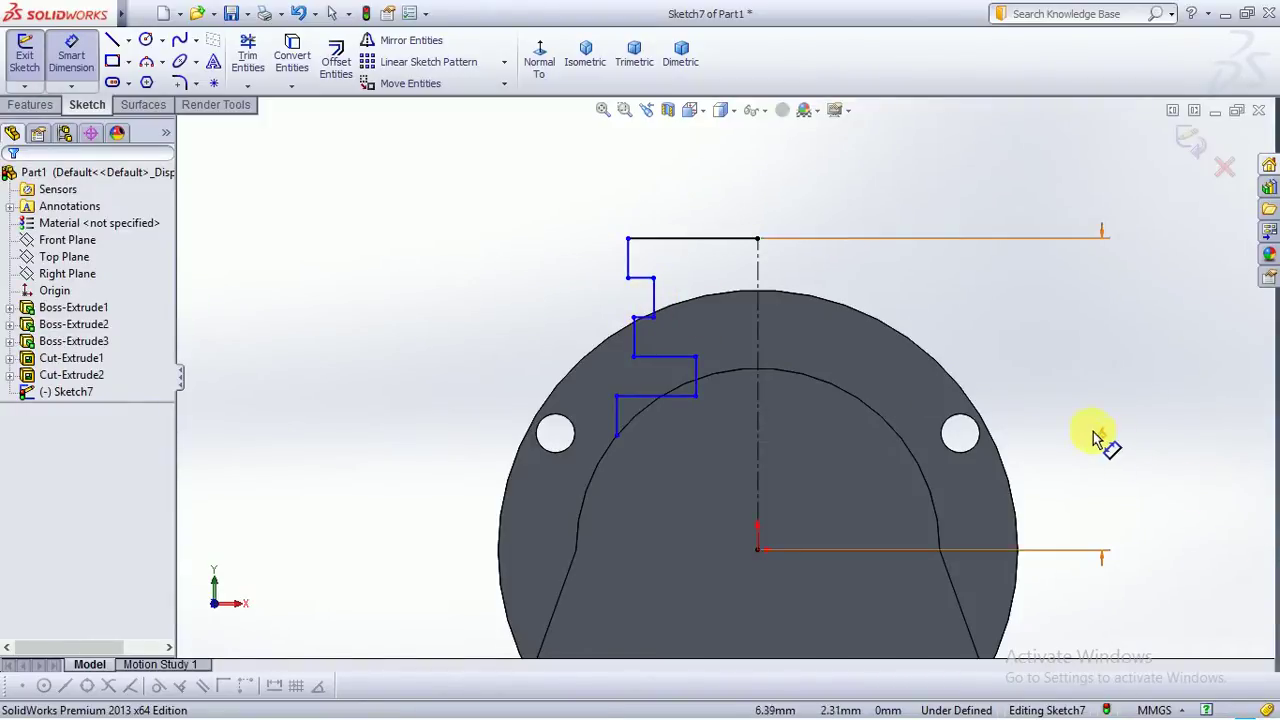
pyautogui.click(1098, 390)
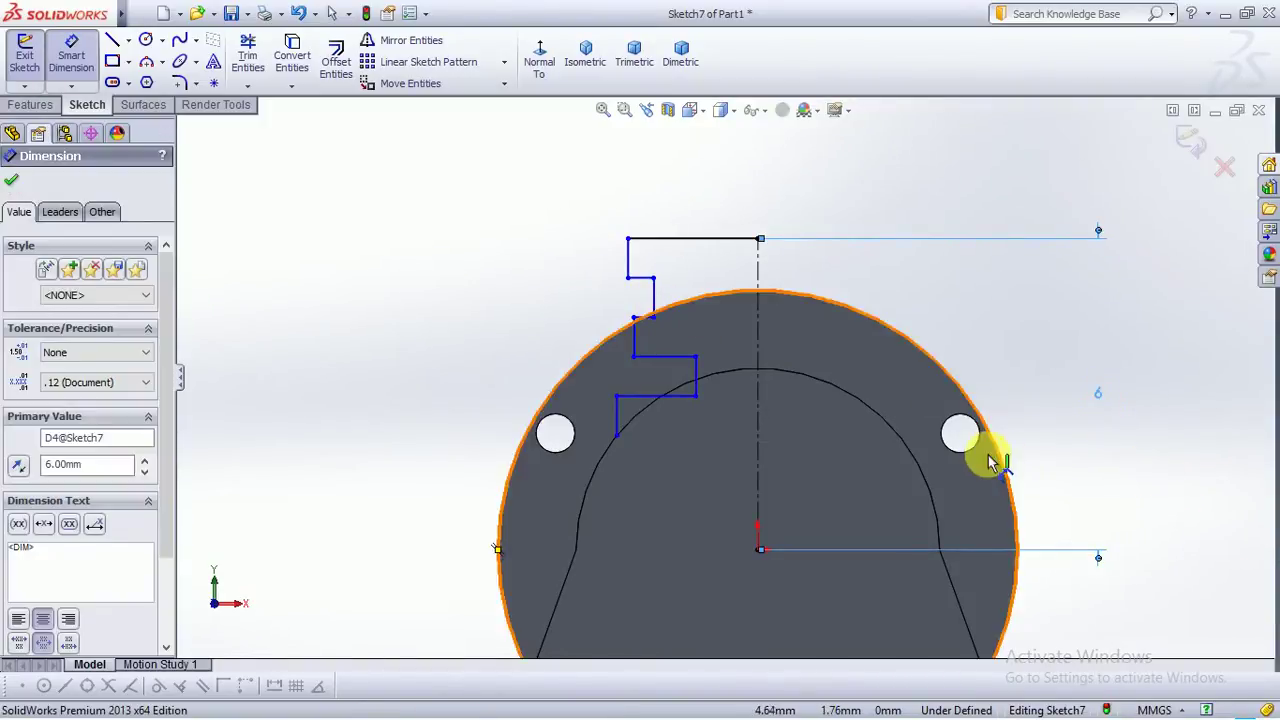
# Dimension the top horizontal line of the profile as 2.5 mm again
pyautogui.scroll(5, 700, 306)
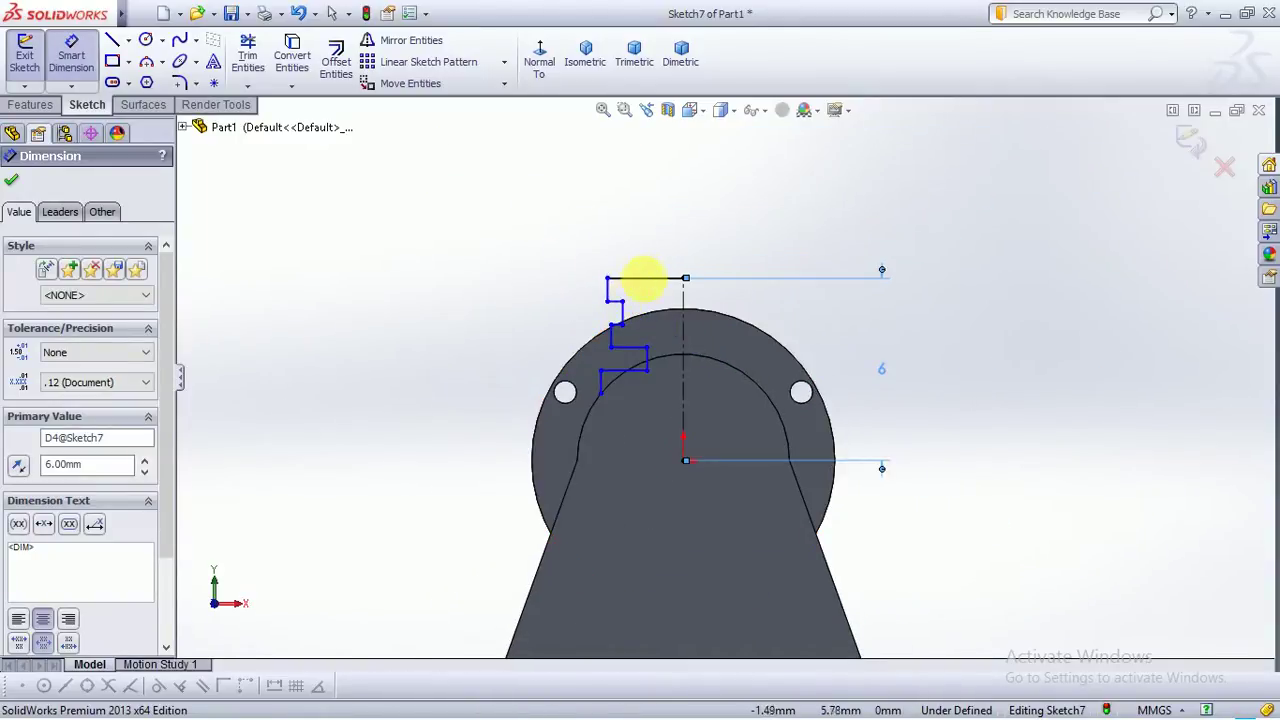
pyautogui.click(651, 278)
pyautogui.click(645, 278)
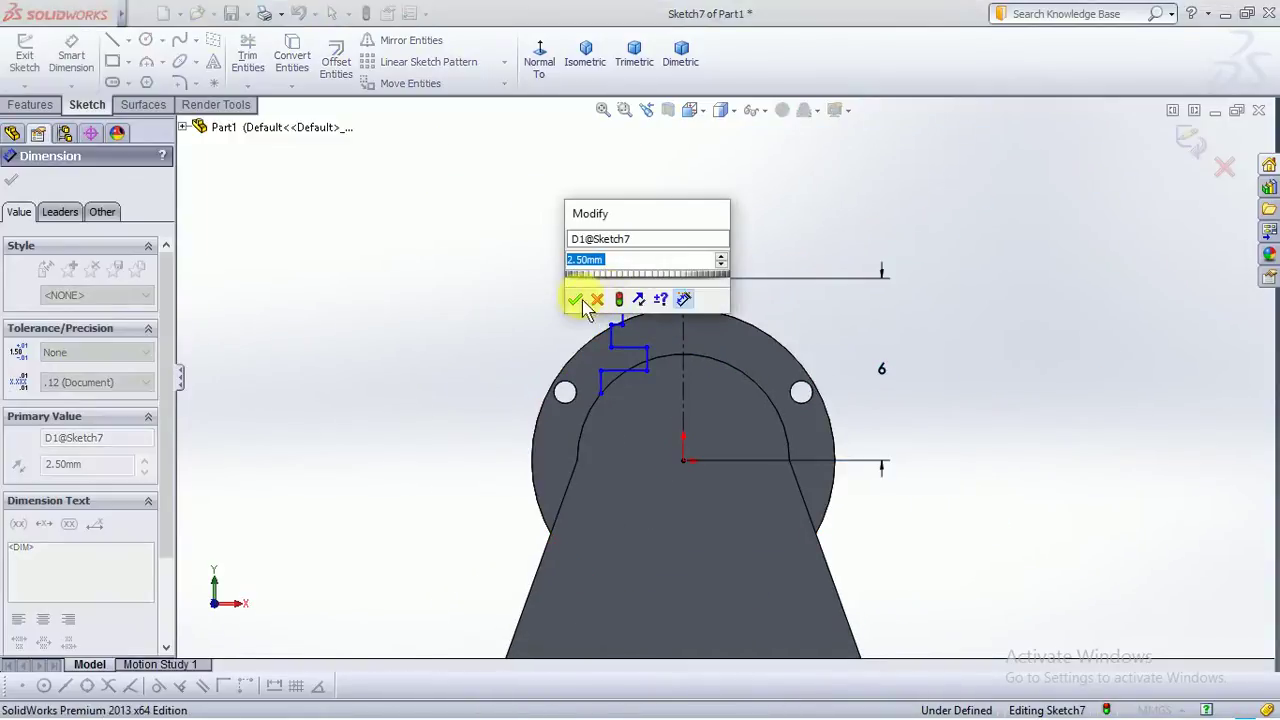
pyautogui.write('2.5')
pyautogui.click(584, 298)
# Try to dimension the profile's uppermost vertical segment as 0.45 mm while the Equal relations still apply, and undo it
pyautogui.click(604, 298)
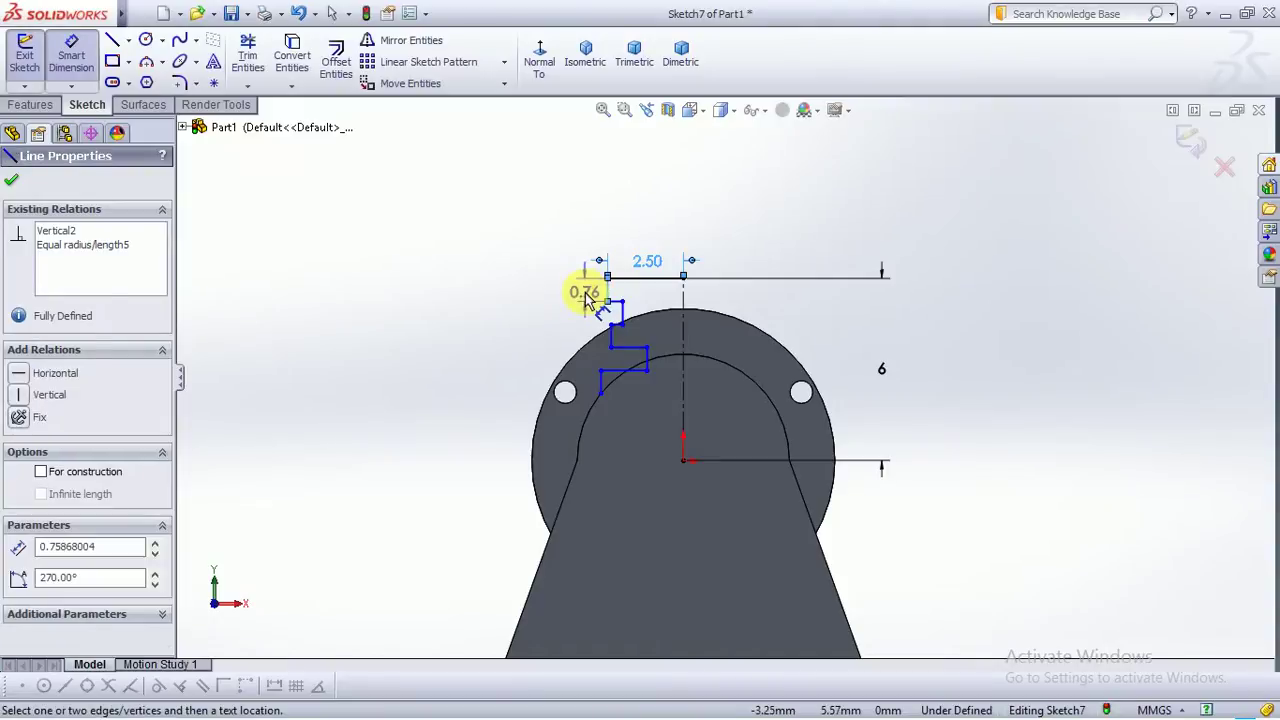
pyautogui.click(632, 291)
pyautogui.write('0.')
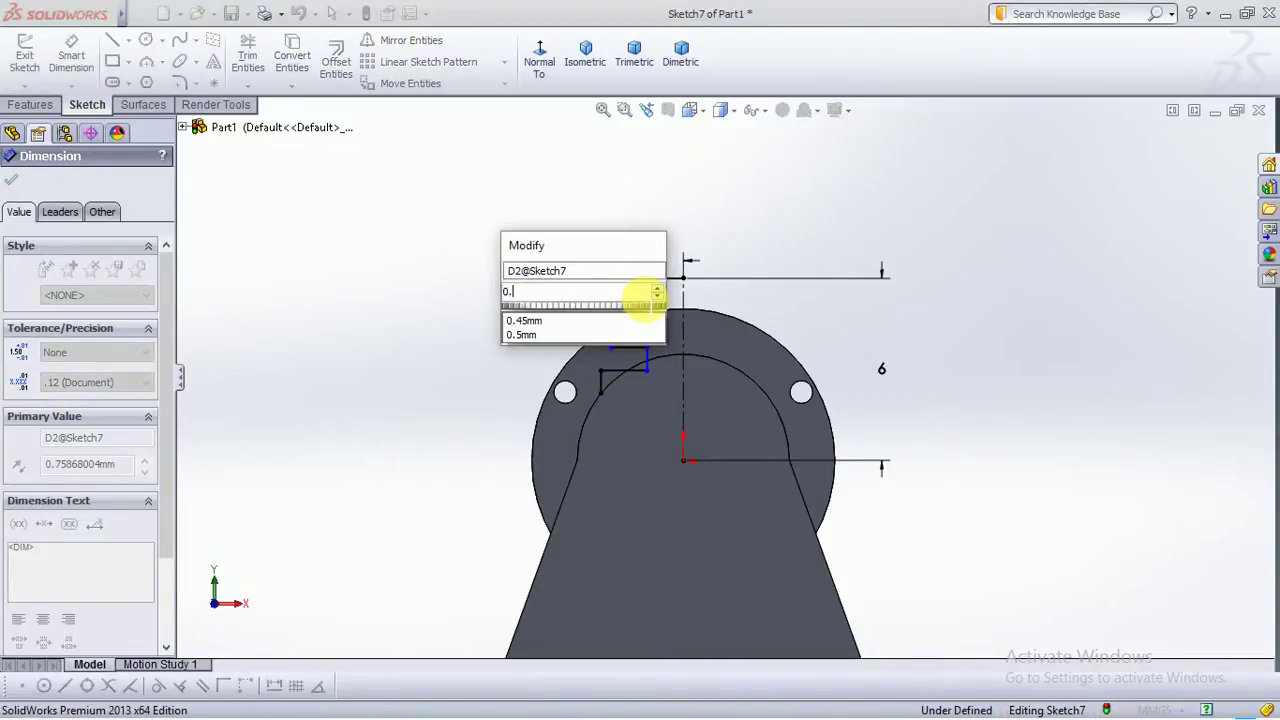
pyautogui.write('45')
pyautogui.press('Return')
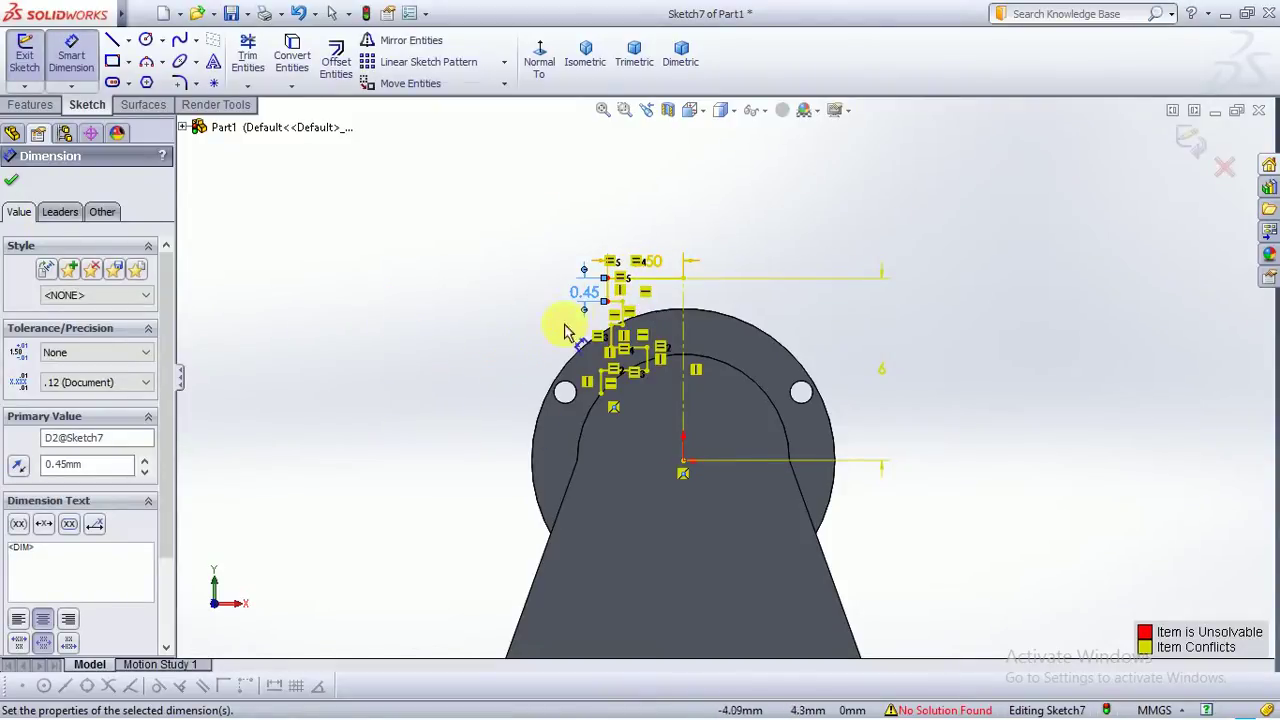
pyautogui.hotkey('ctrl', 'z')
# Trim away the stepped segments below the profile's uppermost vertical line, keeping that line and the top horizontal one
pyautogui.scroll(-4, 535, 320)
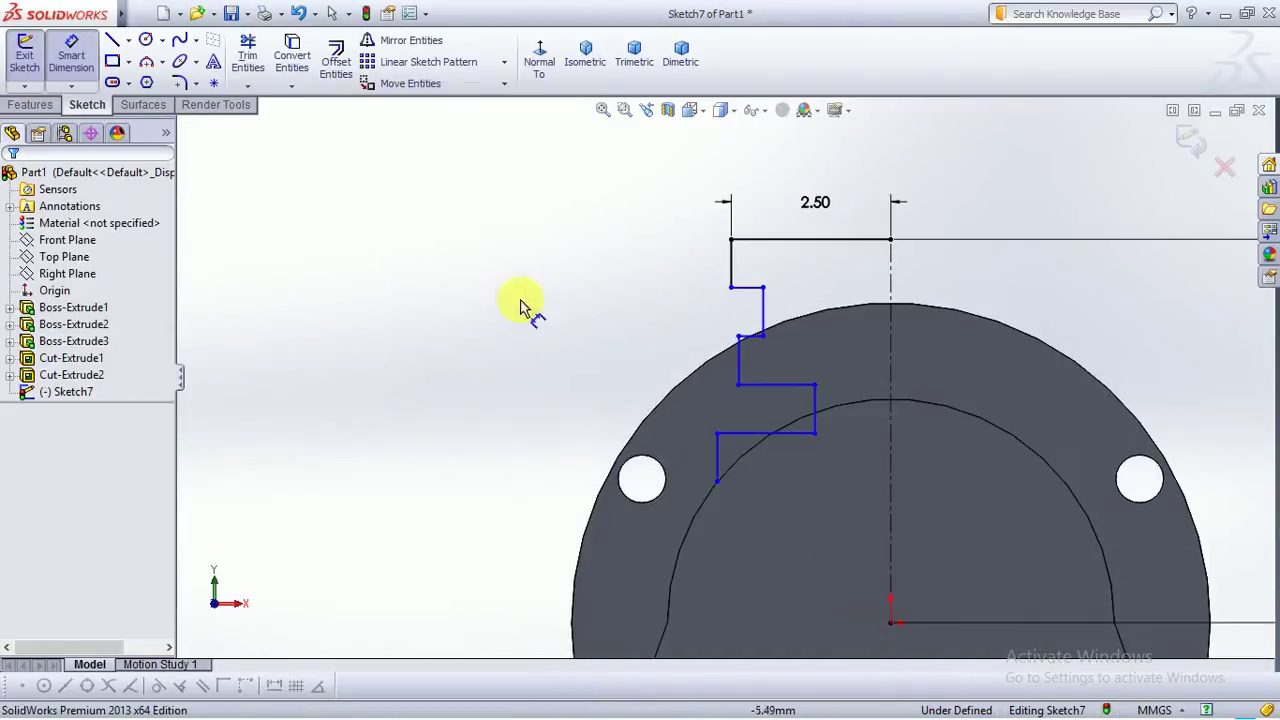
pyautogui.click(248, 55)
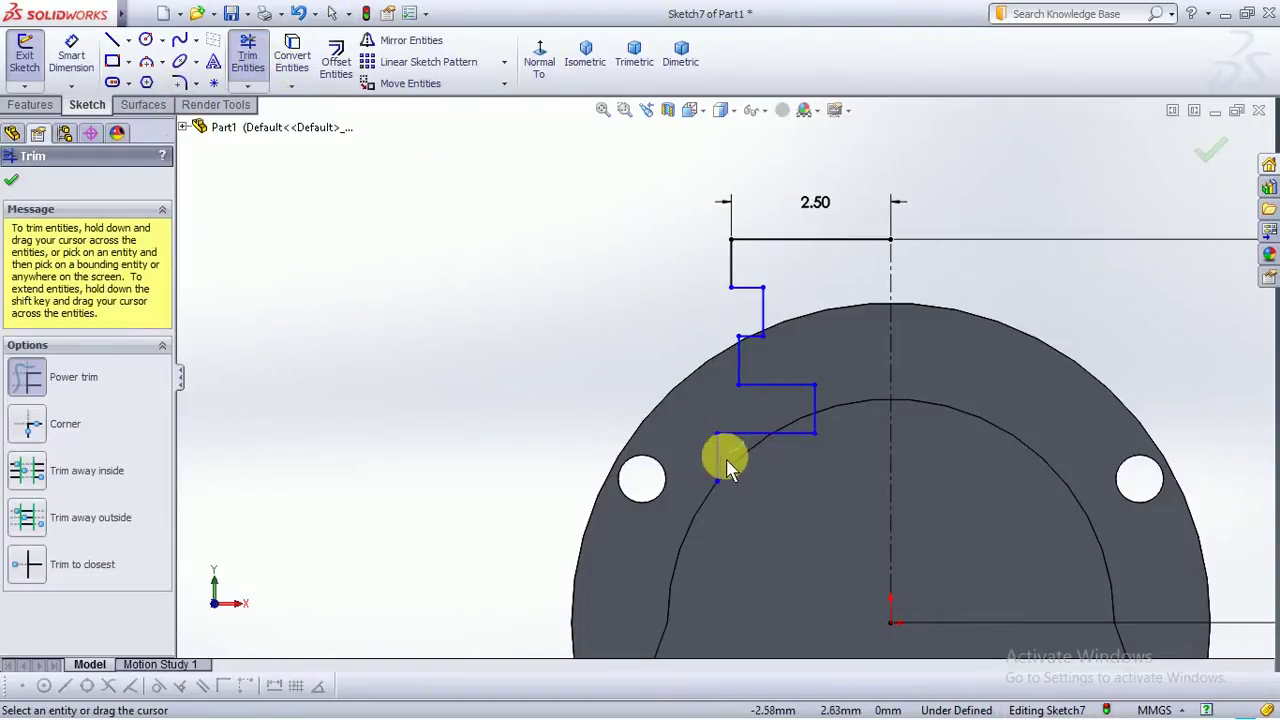
pyautogui.scroll(-3, 772, 456)
pyautogui.moveTo(777, 447)
pyautogui.mouseDown()
pyautogui.moveTo(786, 363)
pyautogui.moveTo(840, 388)
pyautogui.mouseUp()
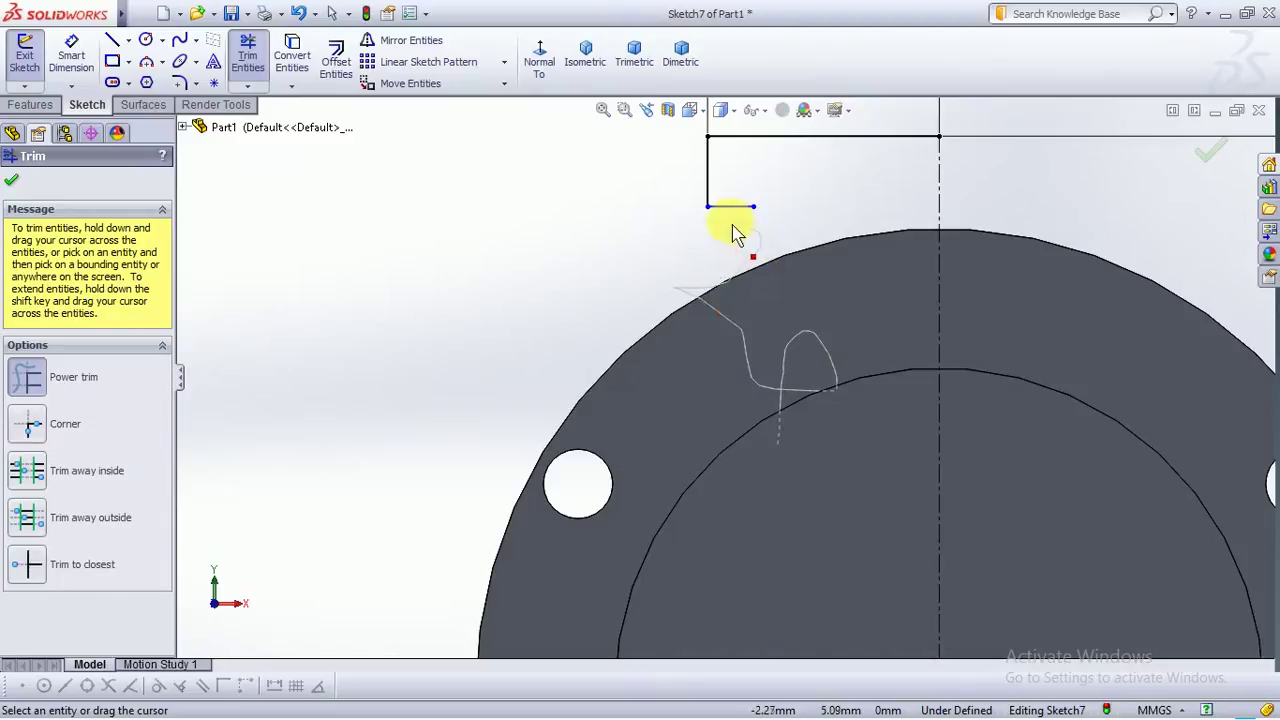
pyautogui.scroll(2, 720, 238)
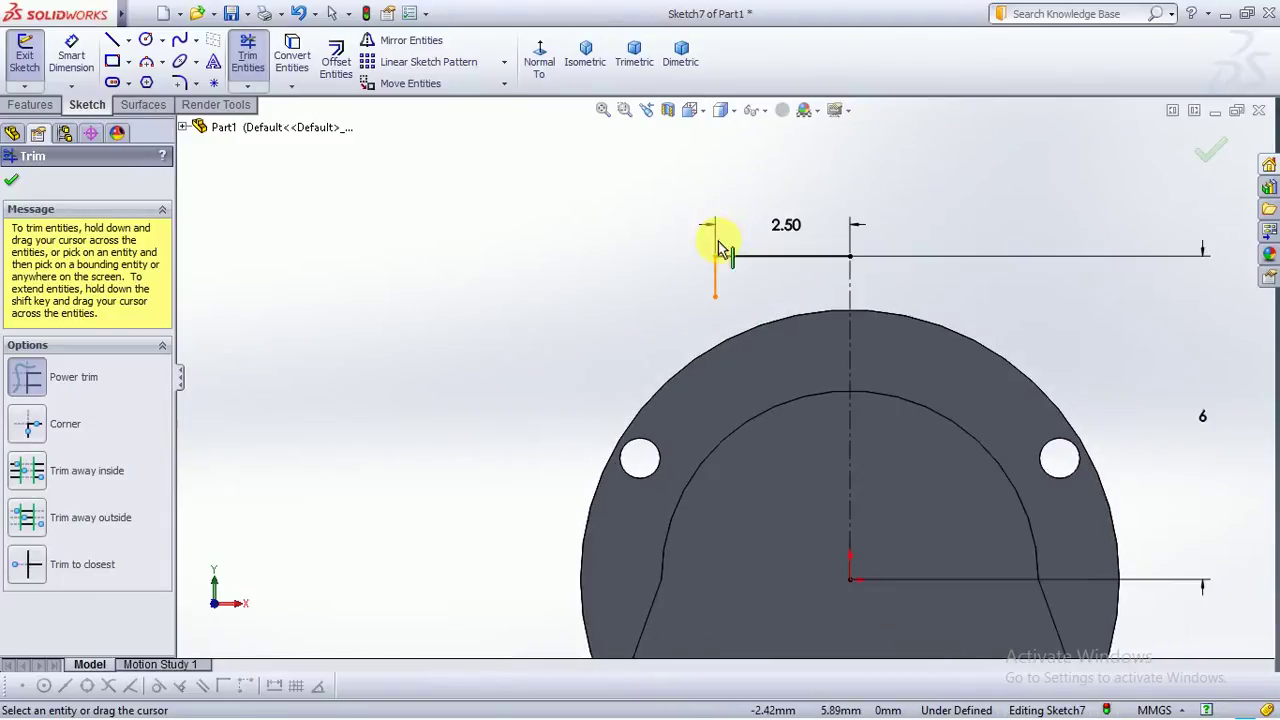
# Sketch a new stepped line chain from the uppermost vertical segment's lower end to the inner arc, with horizontal segments about 0.97 mm long
pyautogui.click(112, 40)
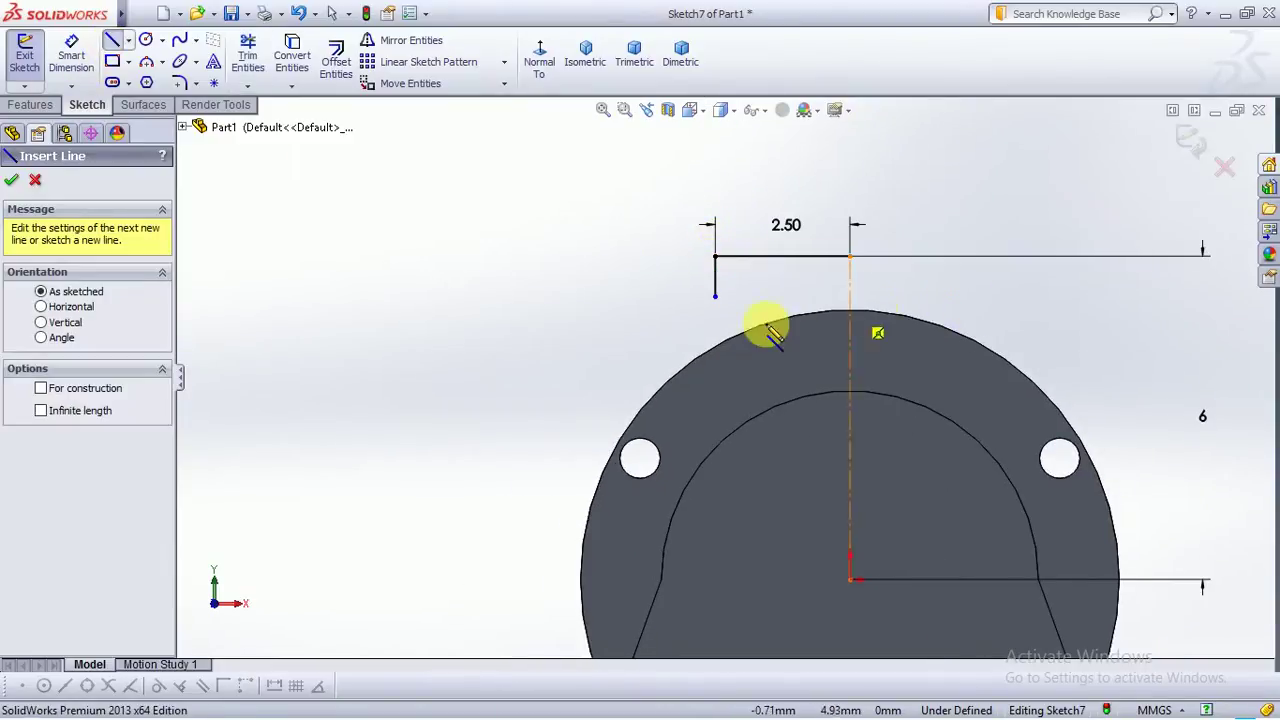
pyautogui.click(715, 296)
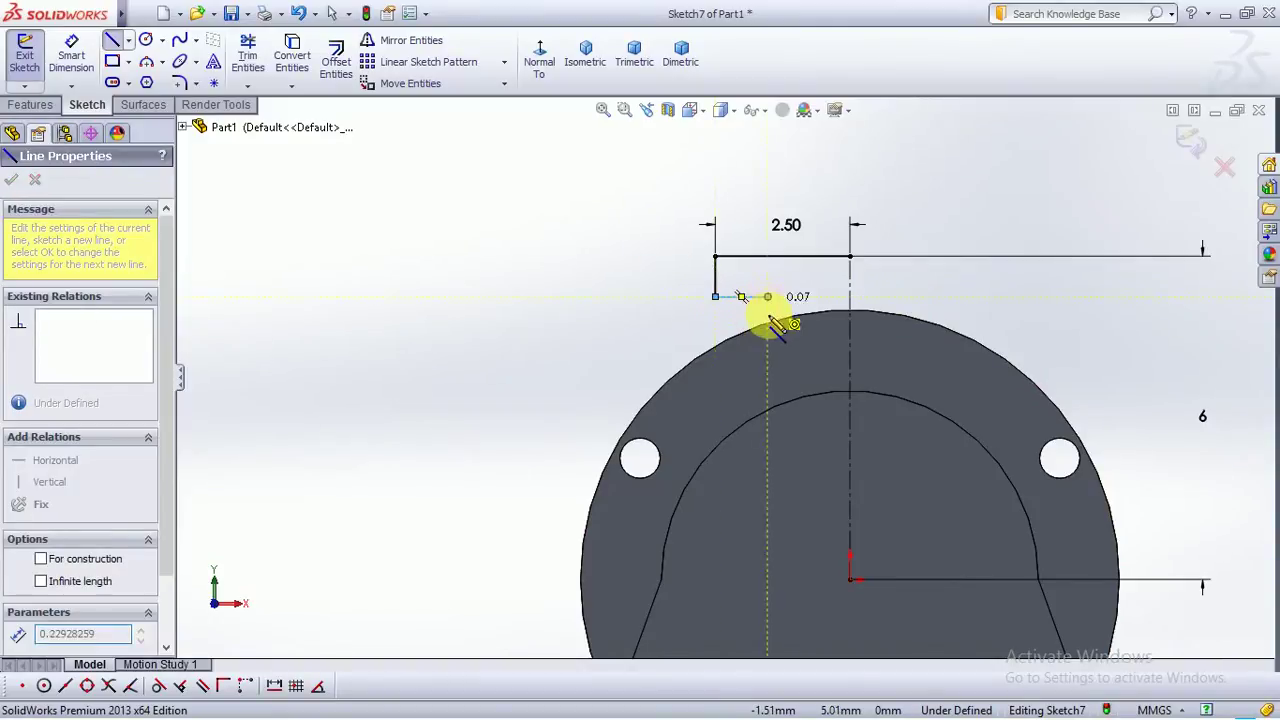
pyautogui.click(767, 296)
pyautogui.click(767, 333)
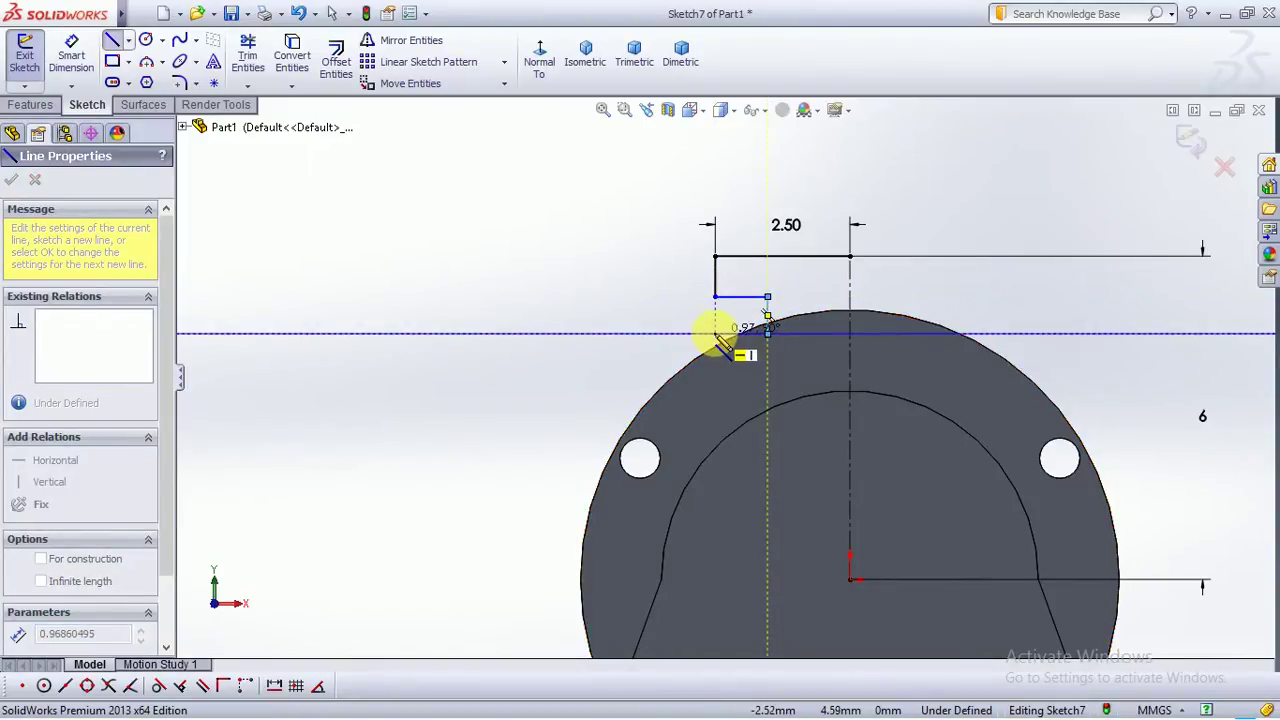
pyautogui.click(715, 333)
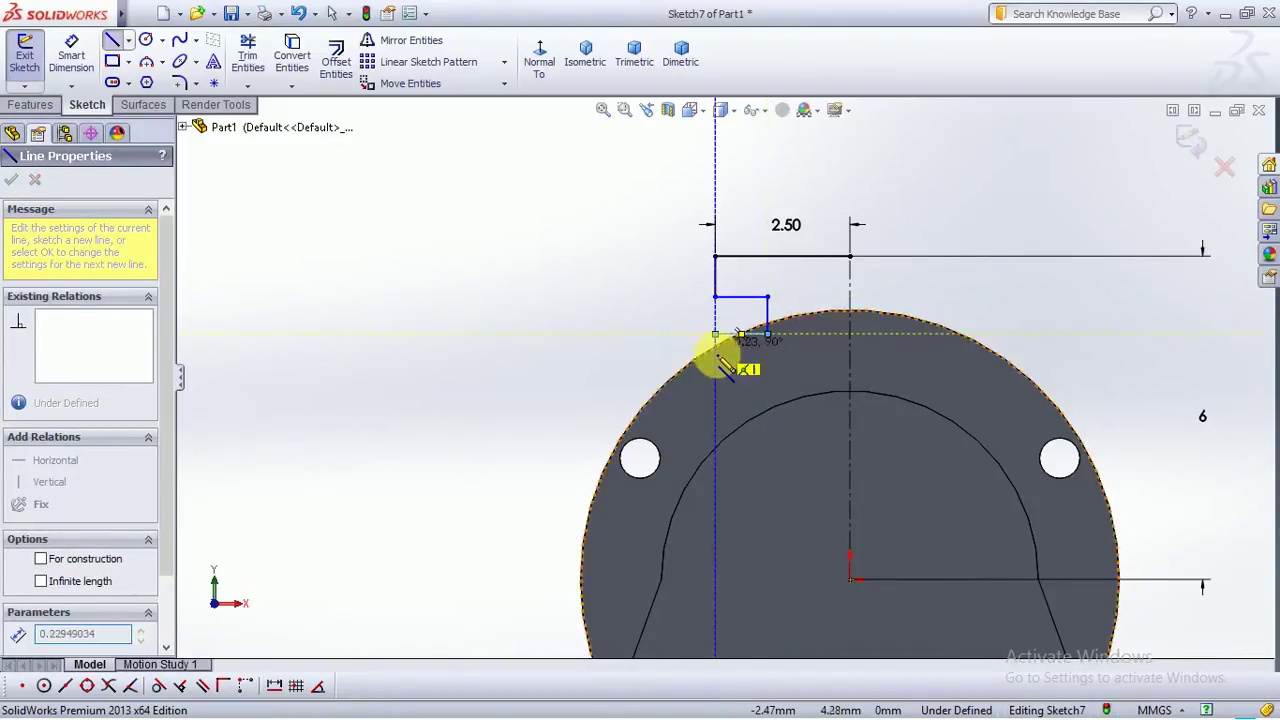
pyautogui.click(765, 372)
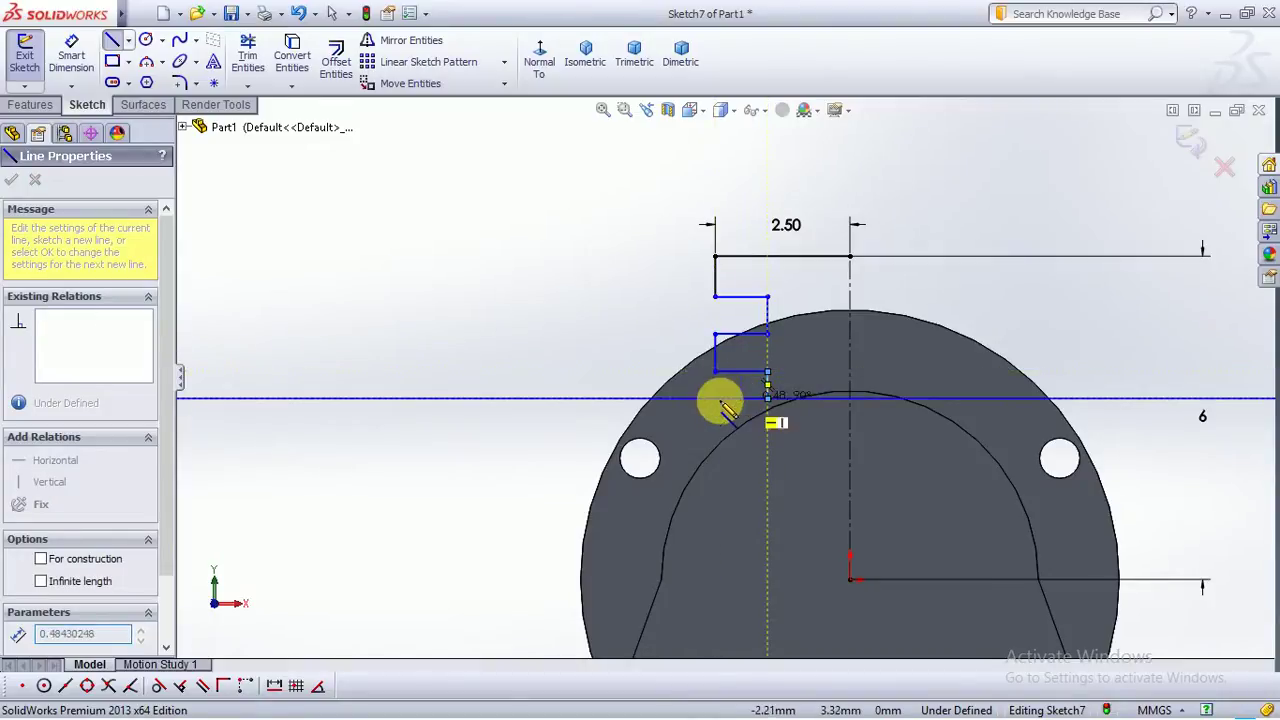
pyautogui.click(715, 399)
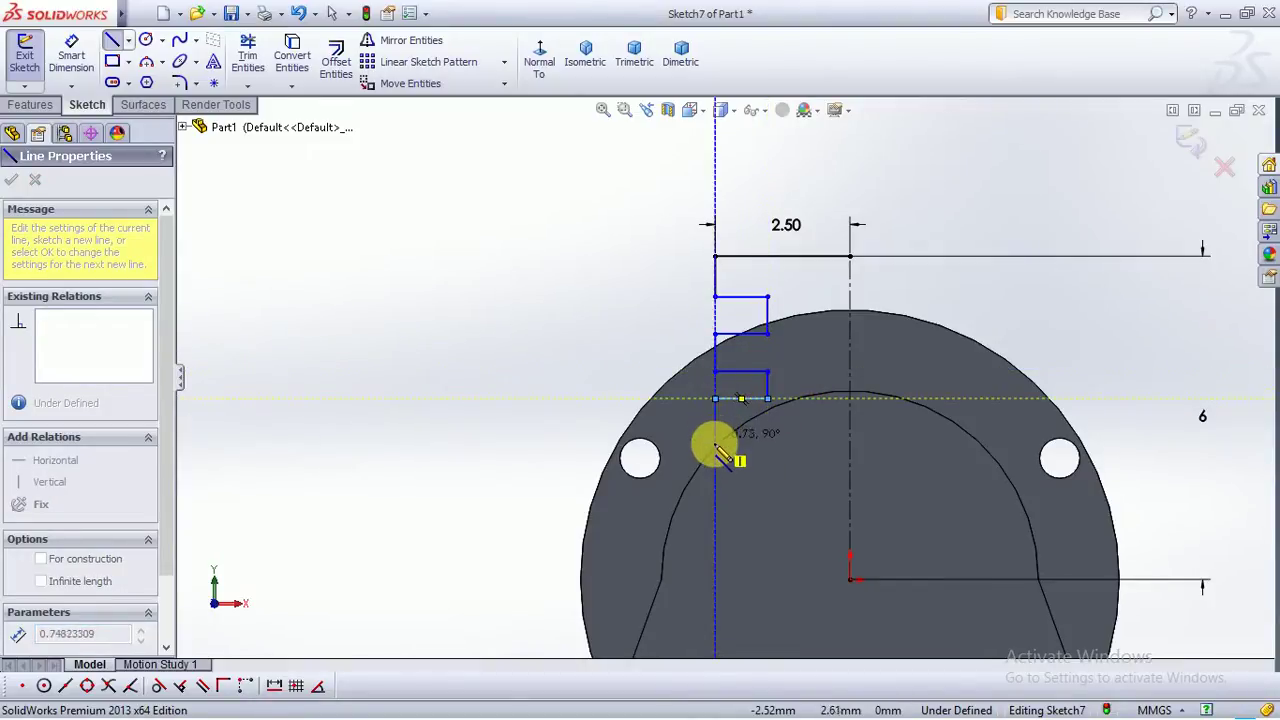
pyautogui.click(715, 446)
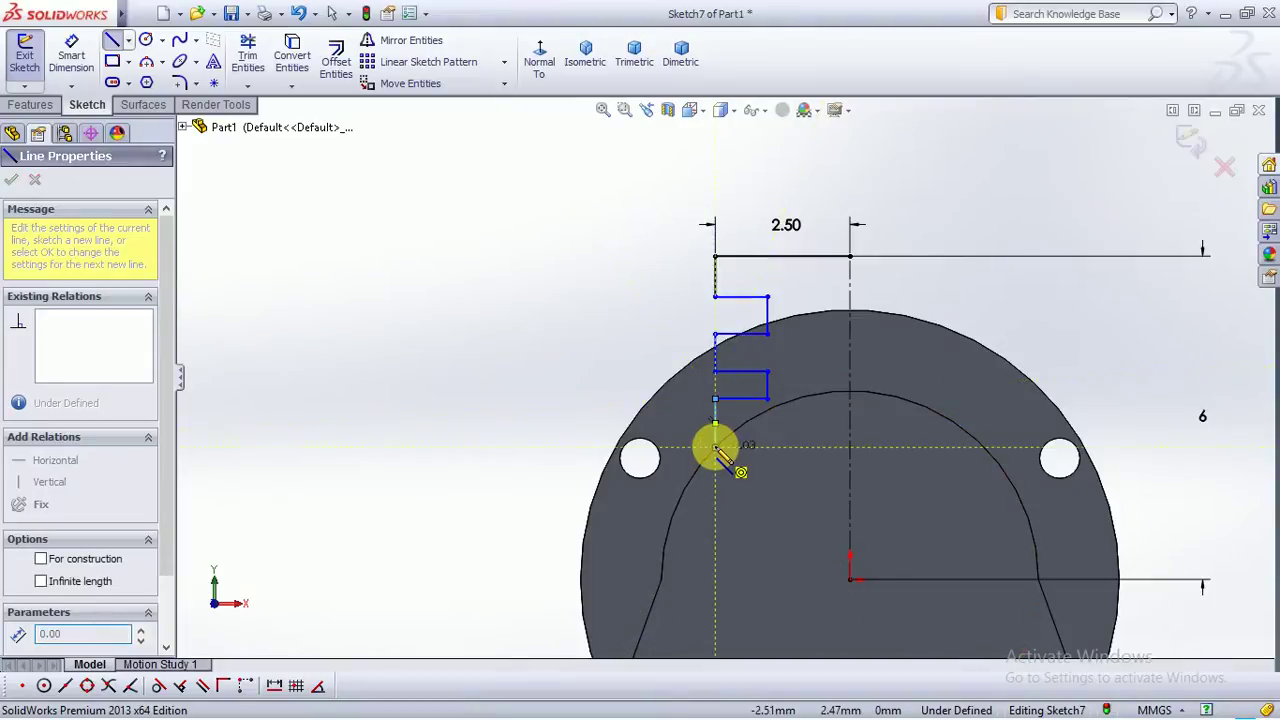
pyautogui.press('Escape')
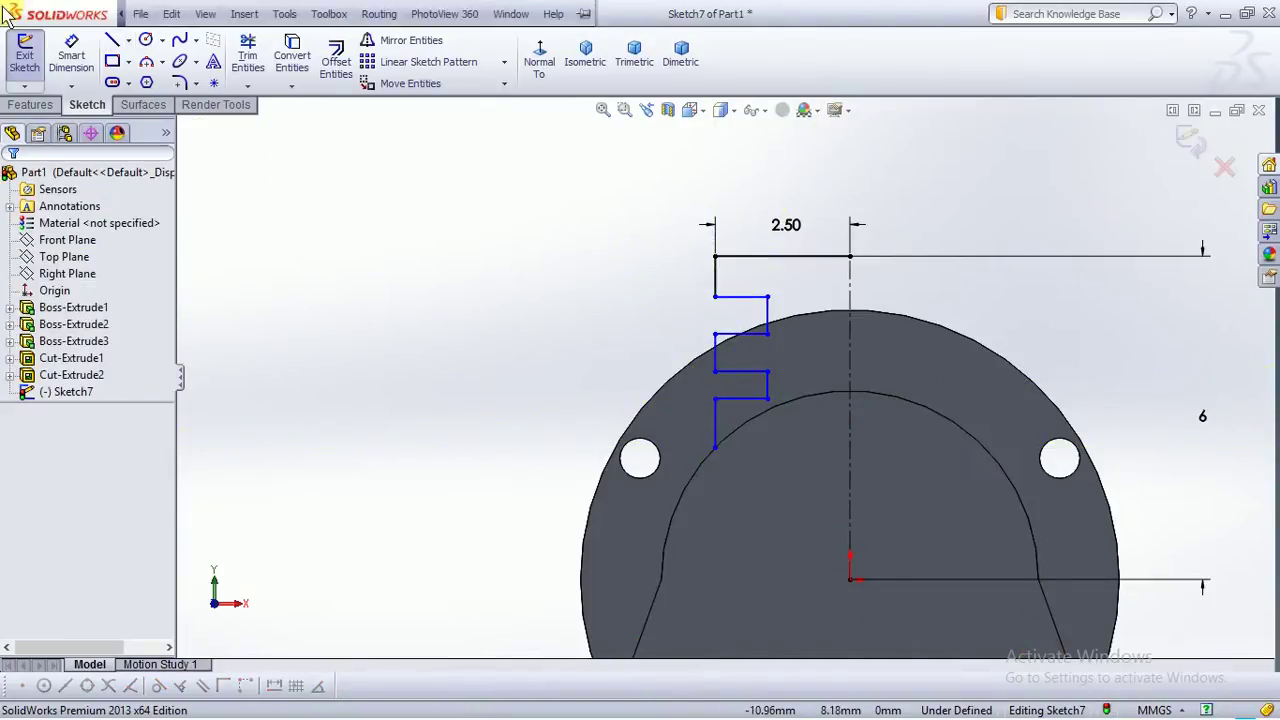
# Dimension the uppermost vertical segment of the redrawn stepped profile as 0.45 mm
pyautogui.click(74, 55)
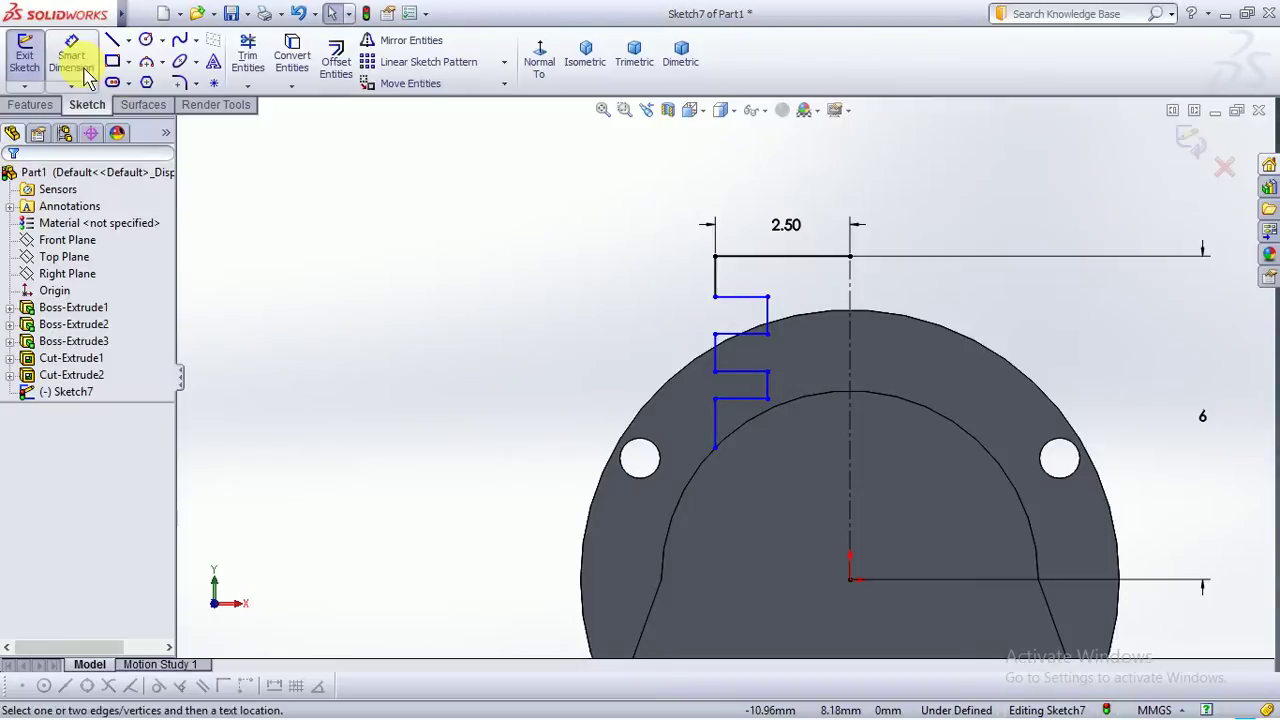
pyautogui.click(716, 290)
pyautogui.click(680, 287)
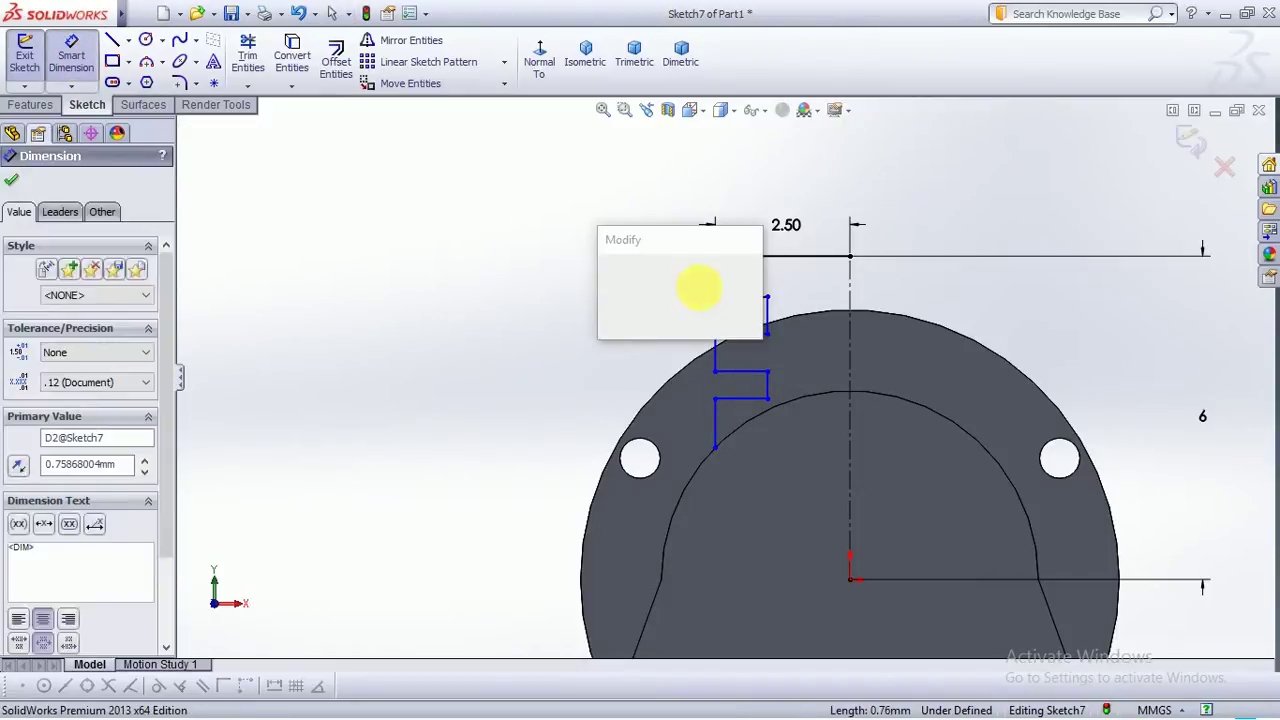
pyautogui.write('0.45')
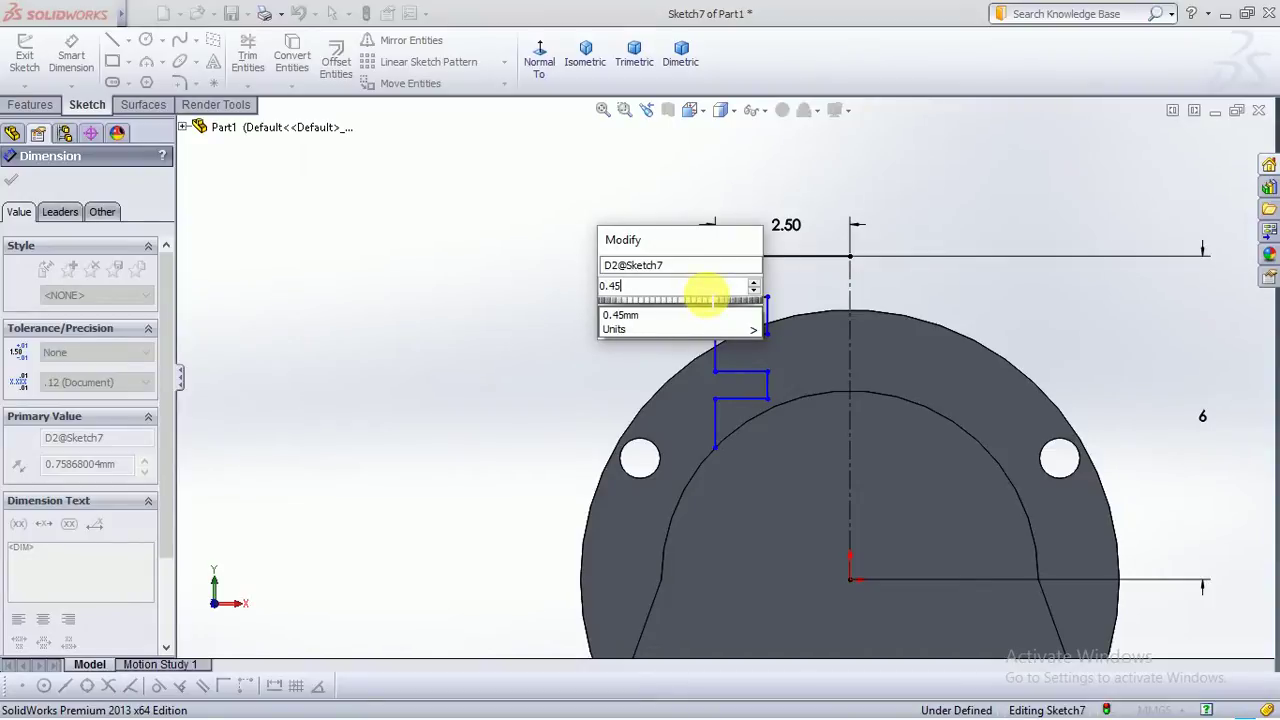
pyautogui.press('Return')
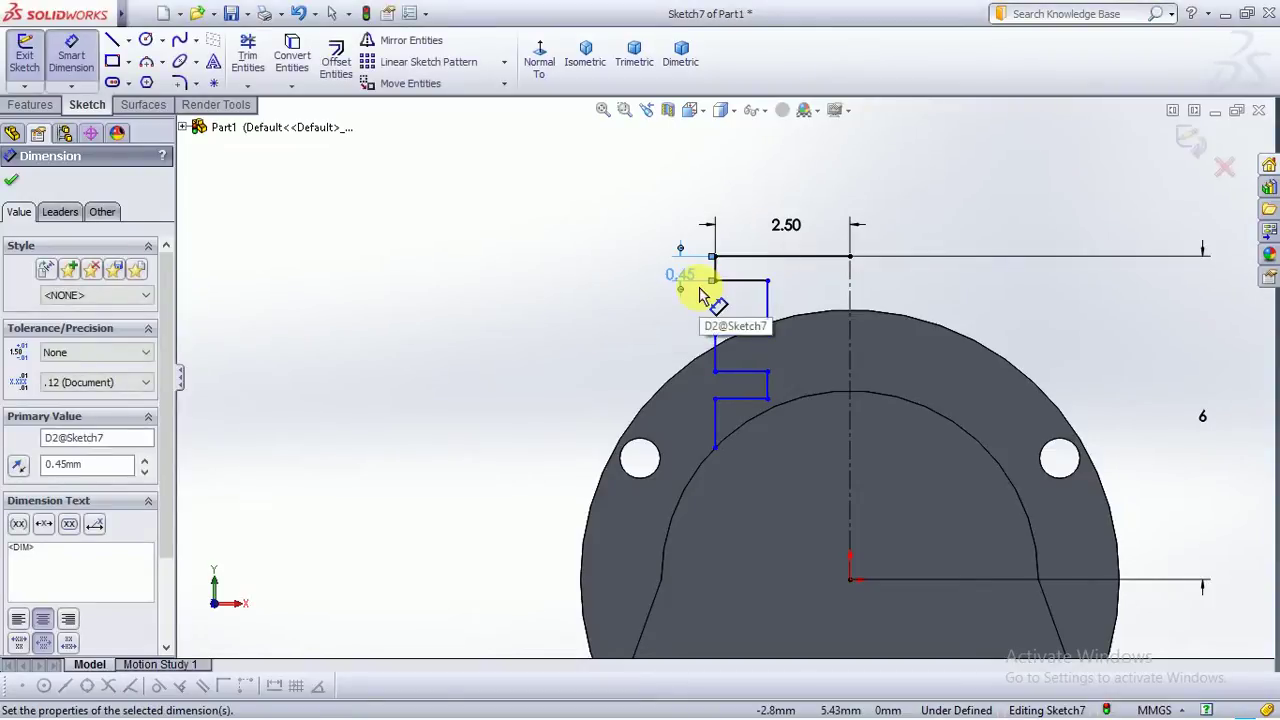
pyautogui.press('Escape')
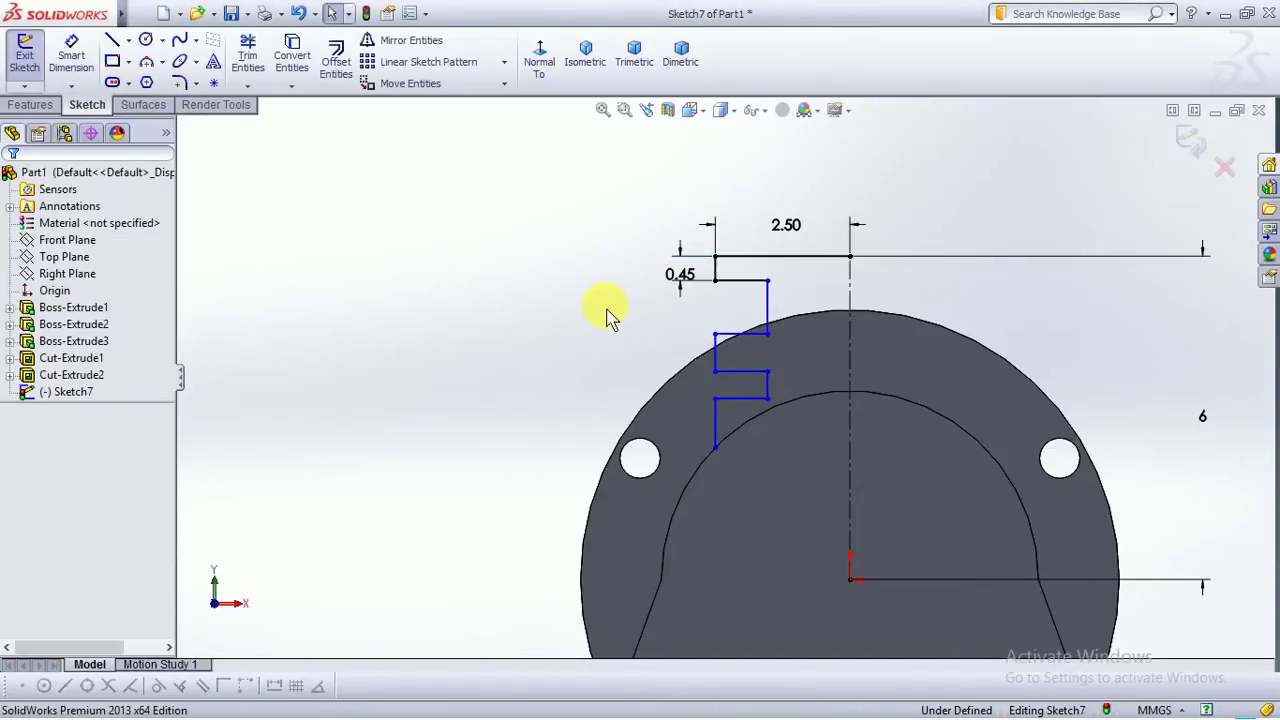
# Apply an Equal relation to the five vertical segments of the stepped profile
pyautogui.click(769, 300)
pyautogui.keyDown('ctrl'); pyautogui.click(716, 270); pyautogui.keyUp('ctrl')
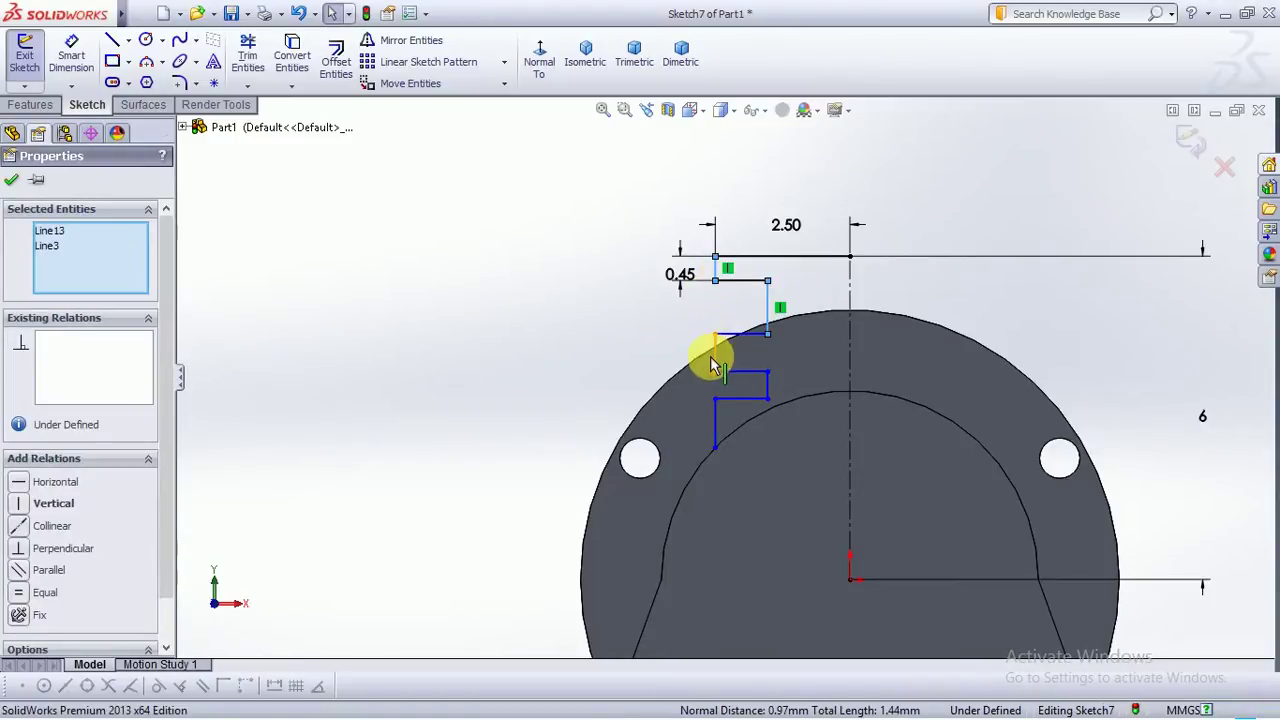
pyautogui.keyDown('ctrl'); pyautogui.click(714, 350); pyautogui.keyUp('ctrl')
pyautogui.keyDown('ctrl'); pyautogui.click(768, 390); pyautogui.keyUp('ctrl')
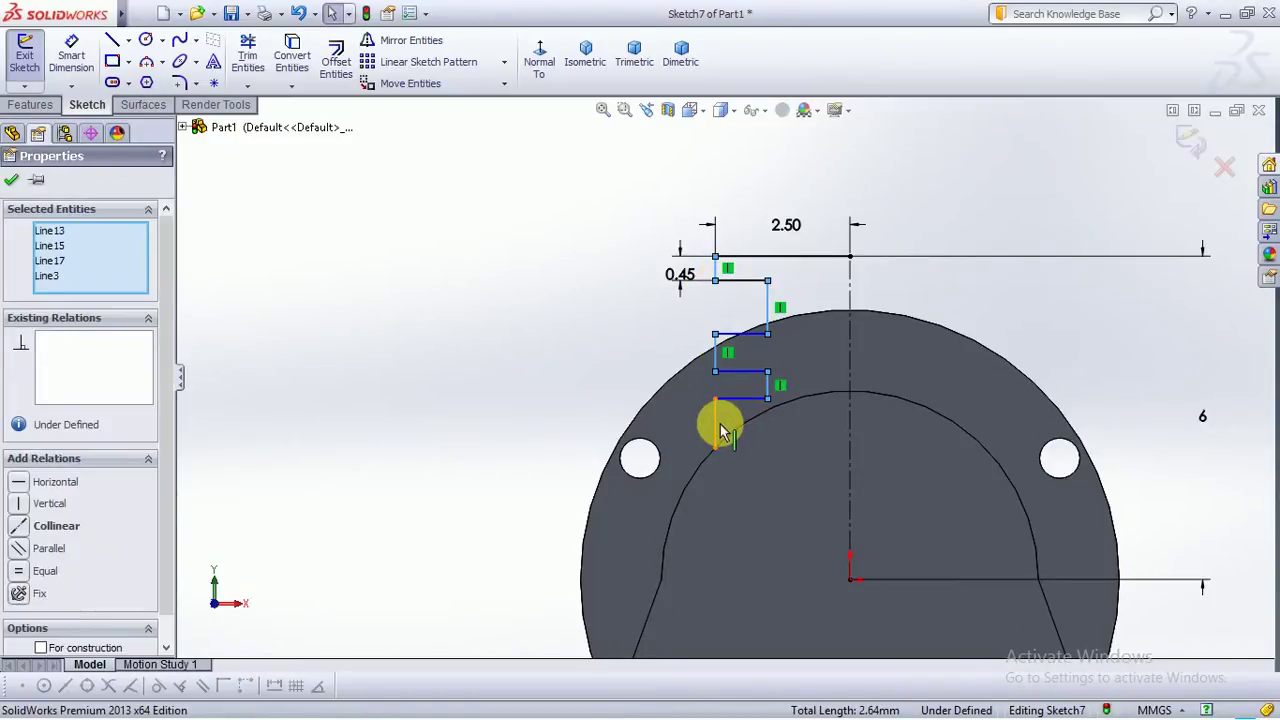
pyautogui.keyDown('ctrl'); pyautogui.click(715, 421); pyautogui.keyUp('ctrl')
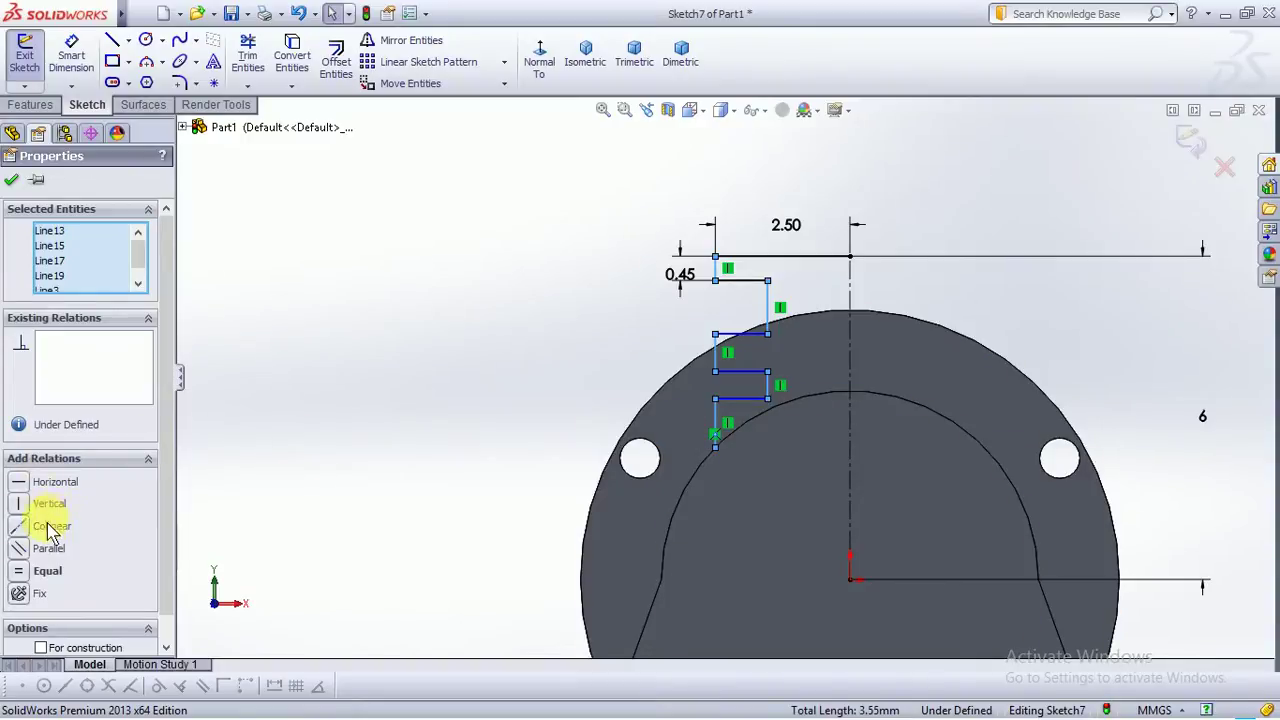
pyautogui.click(29, 570)
pyautogui.click(549, 420)
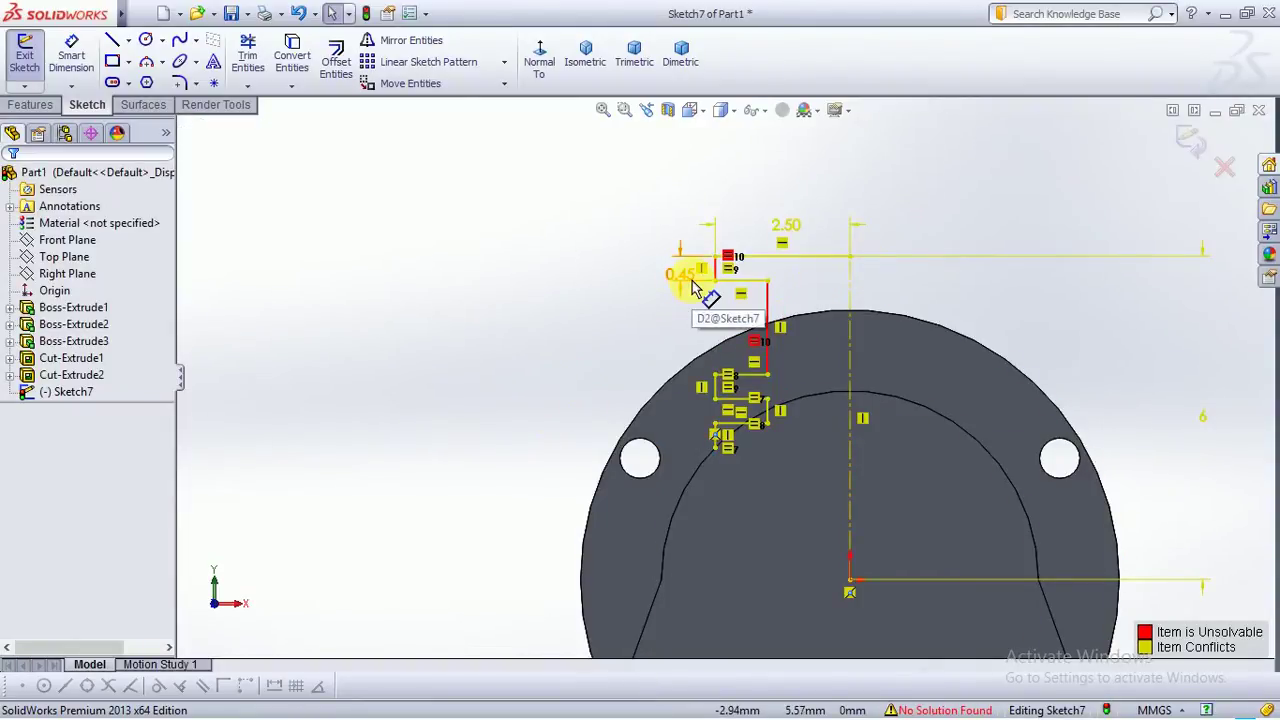
# Exit and reopen the stepped profile sketch, and delete the 0.45 mm dimension of the uppermost vertical segment
pyautogui.click(1189, 155)
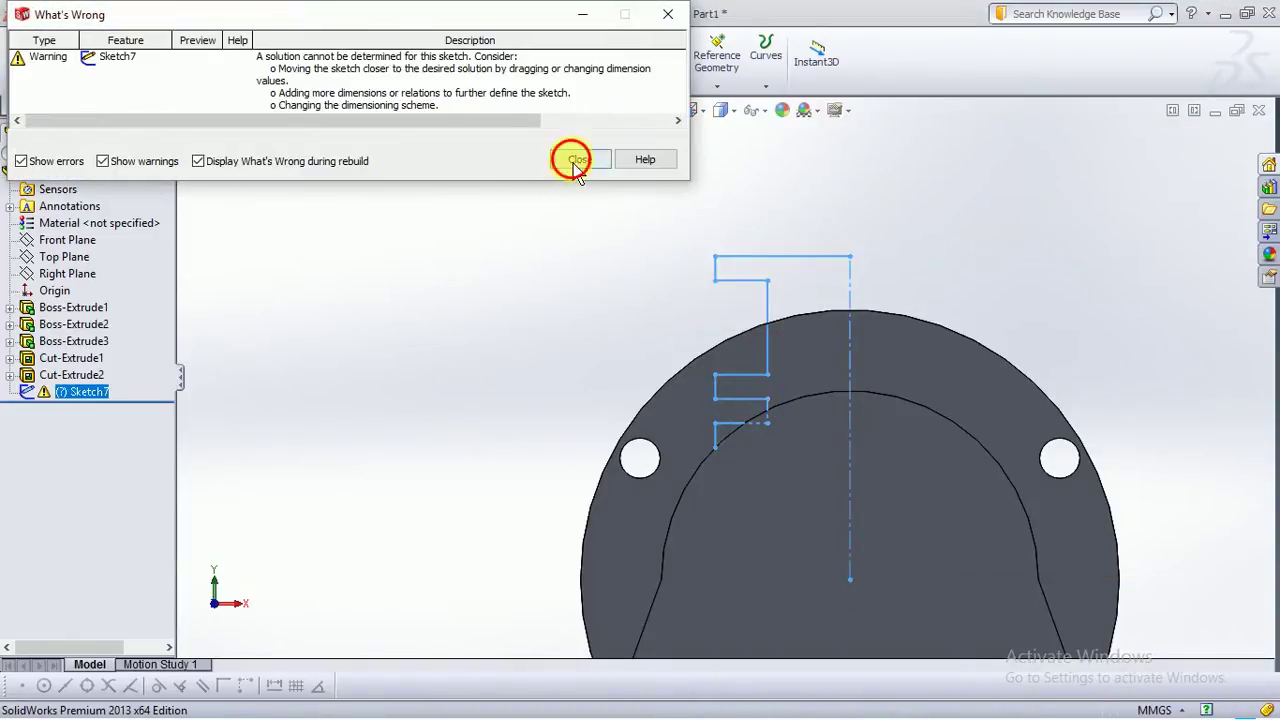
pyautogui.click(575, 161)
pyautogui.scroll(2, 586, 271)
pyautogui.scroll(-1, 457, 266)
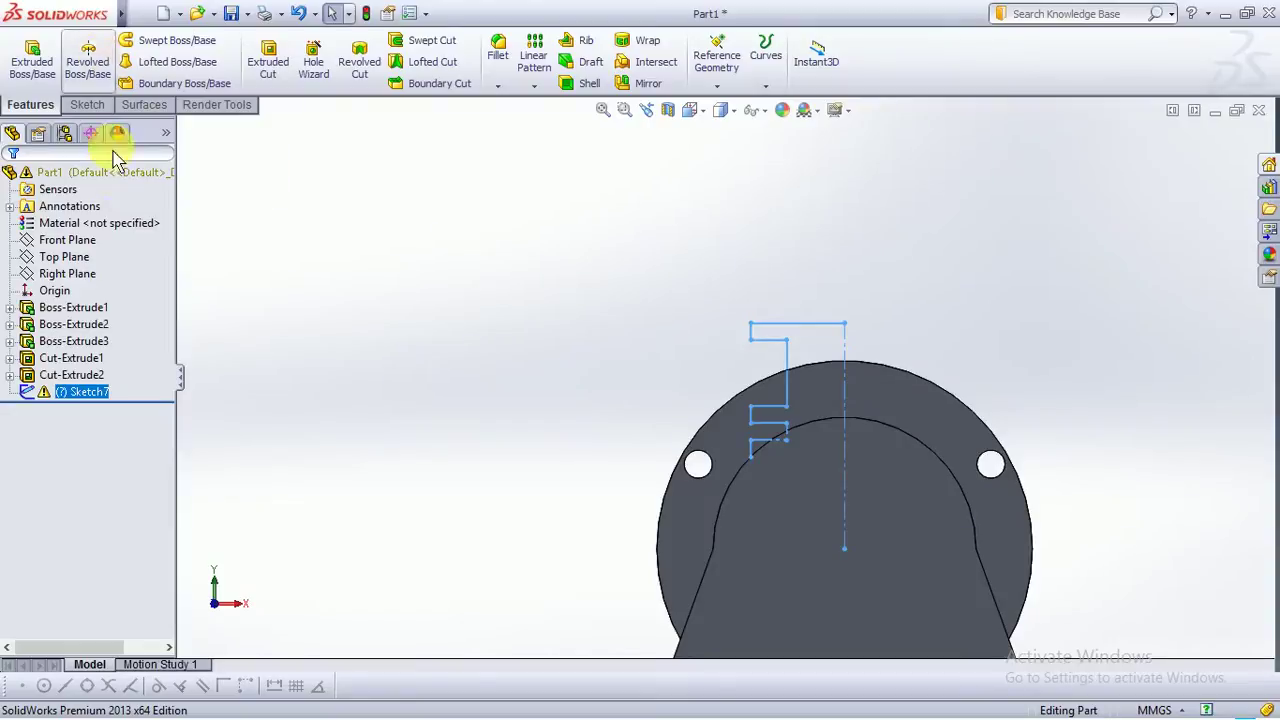
pyautogui.click(87, 105)
pyautogui.click(26, 60)
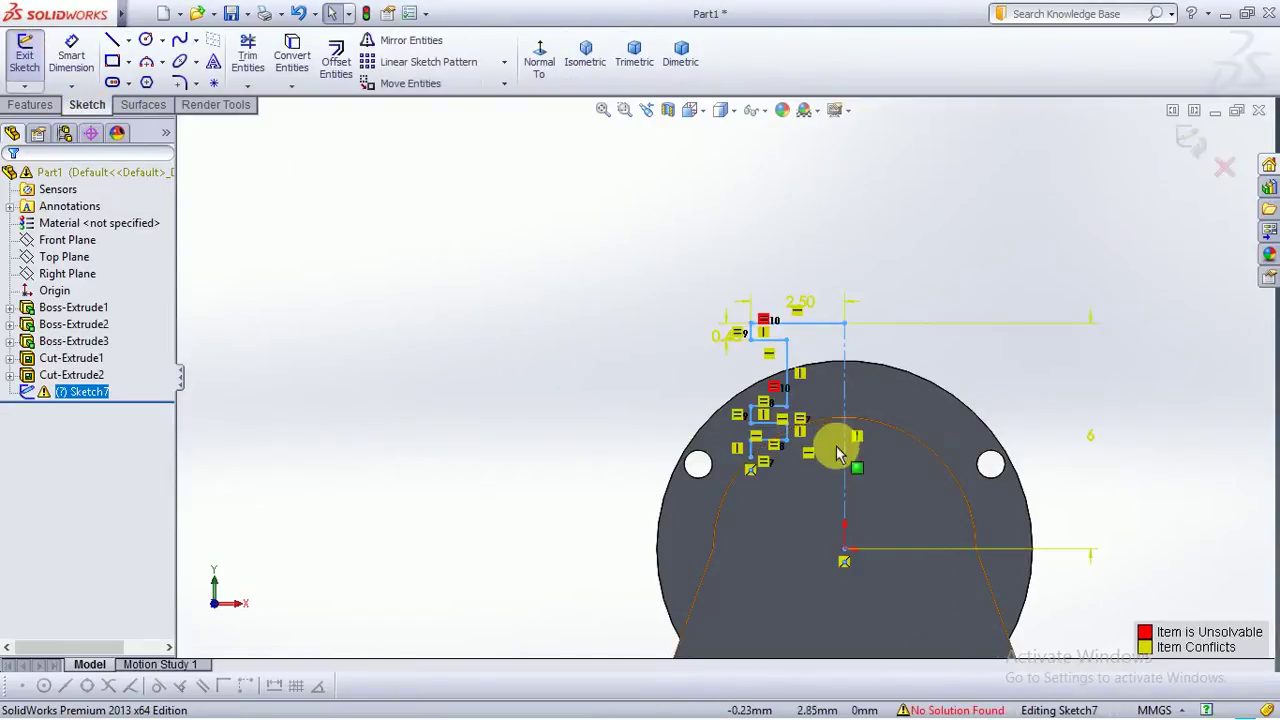
pyautogui.click(728, 342)
pyautogui.press('Delete')
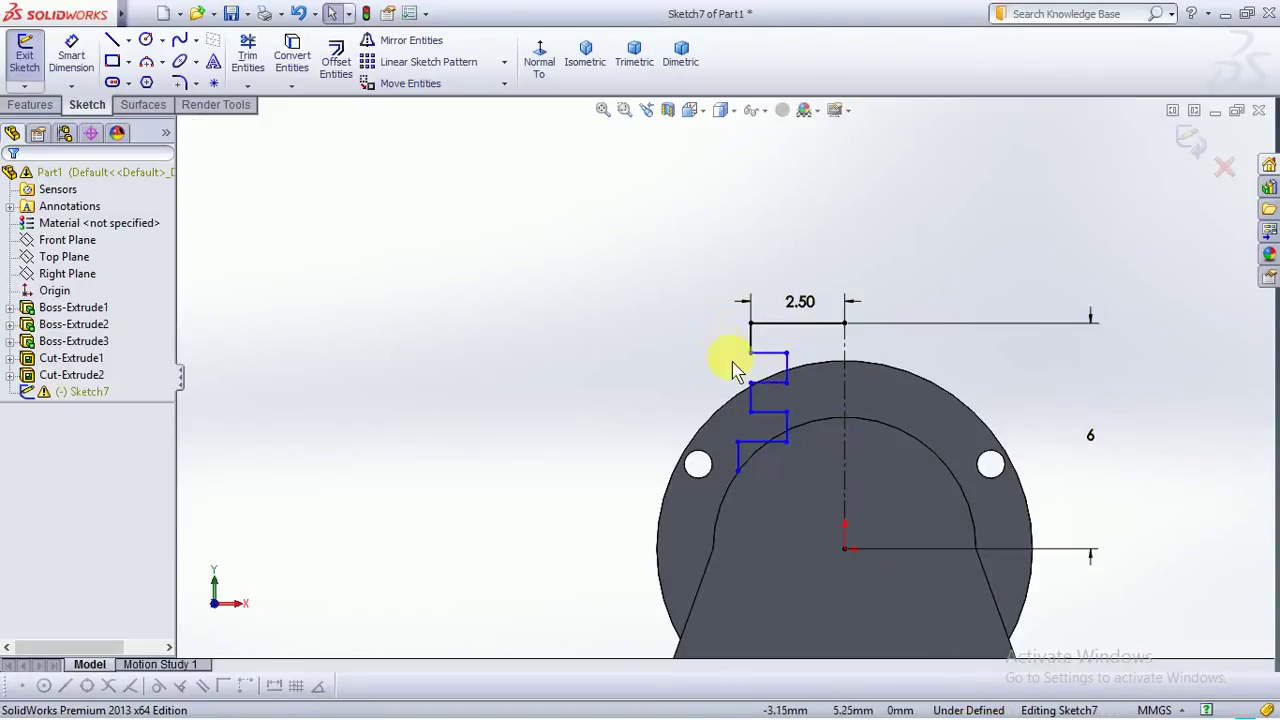
pyautogui.scroll(-2, 742, 388)
pyautogui.scroll(4, 742, 388)
pyautogui.moveTo(794, 480)
pyautogui.mouseDown(button='middle')
pyautogui.moveTo(834, 457)
pyautogui.moveTo(909, 491)
pyautogui.moveTo(800, 471)
pyautogui.mouseUp(button='middle')
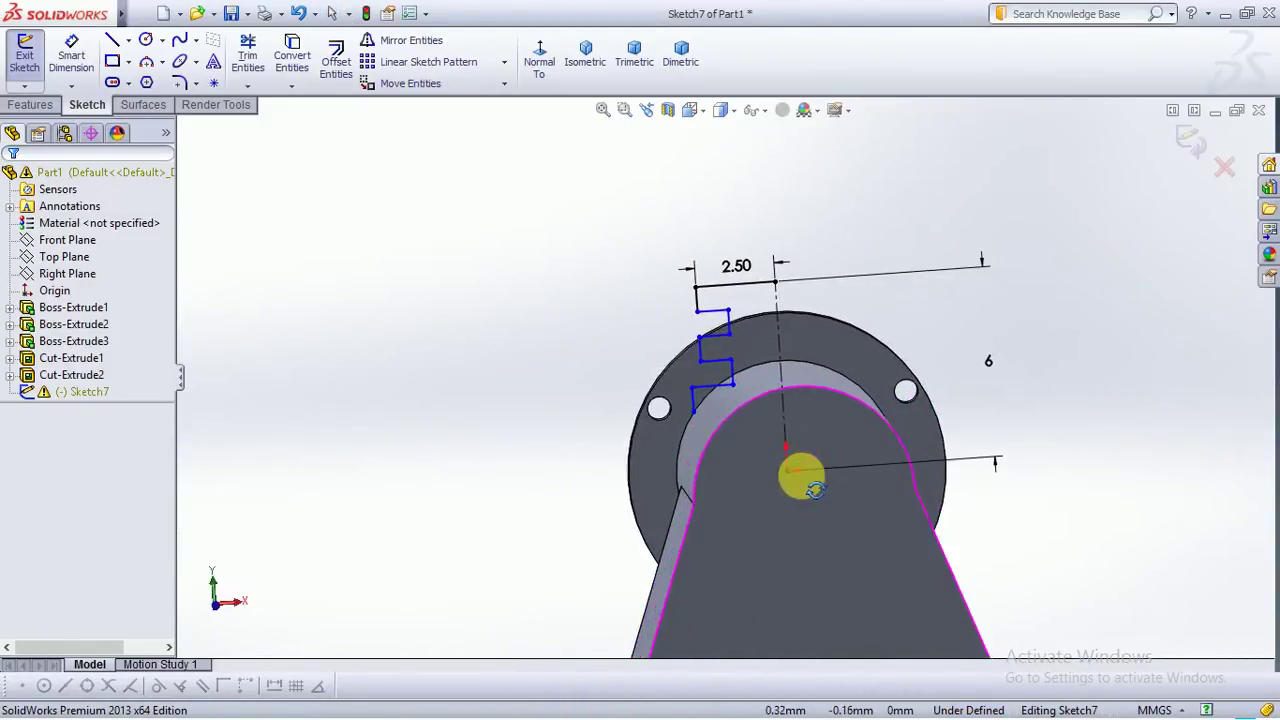
pyautogui.scroll(-2, 735, 380)
pyautogui.scroll(2, 745, 385)
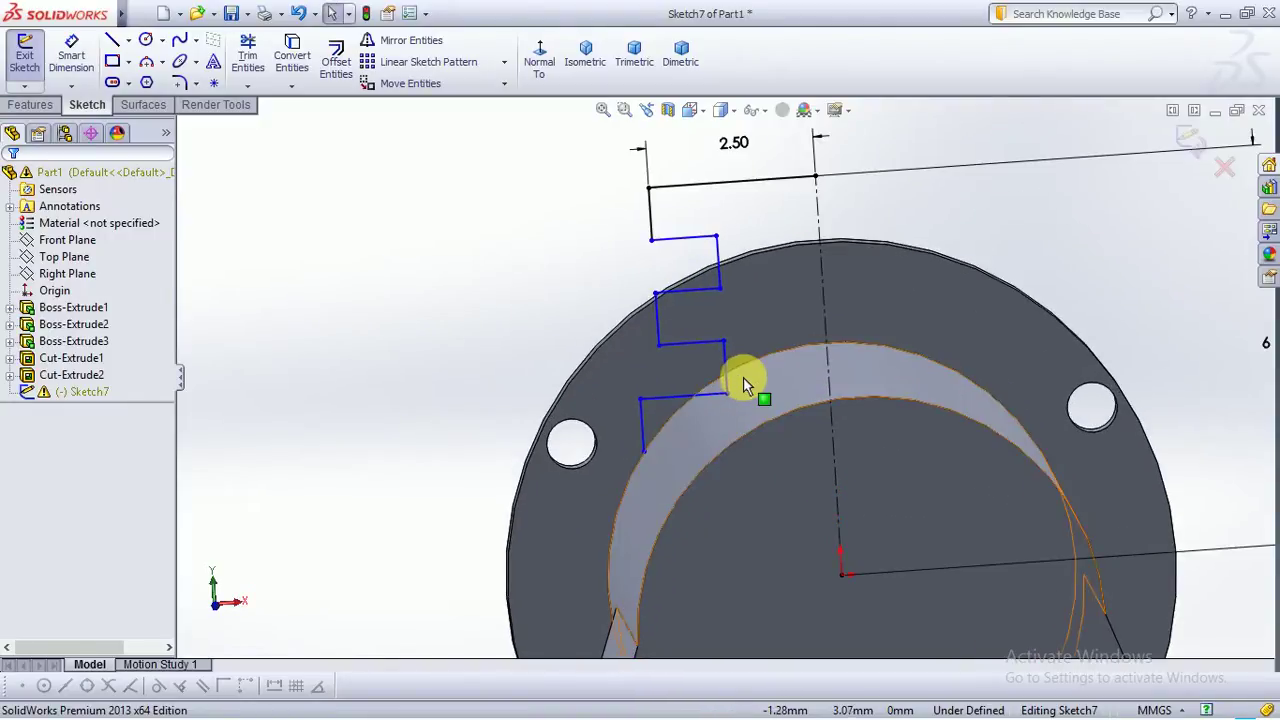
pyautogui.scroll(-2, 746, 381)
pyautogui.scroll(3, 746, 381)
pyautogui.scroll(1, 751, 378)
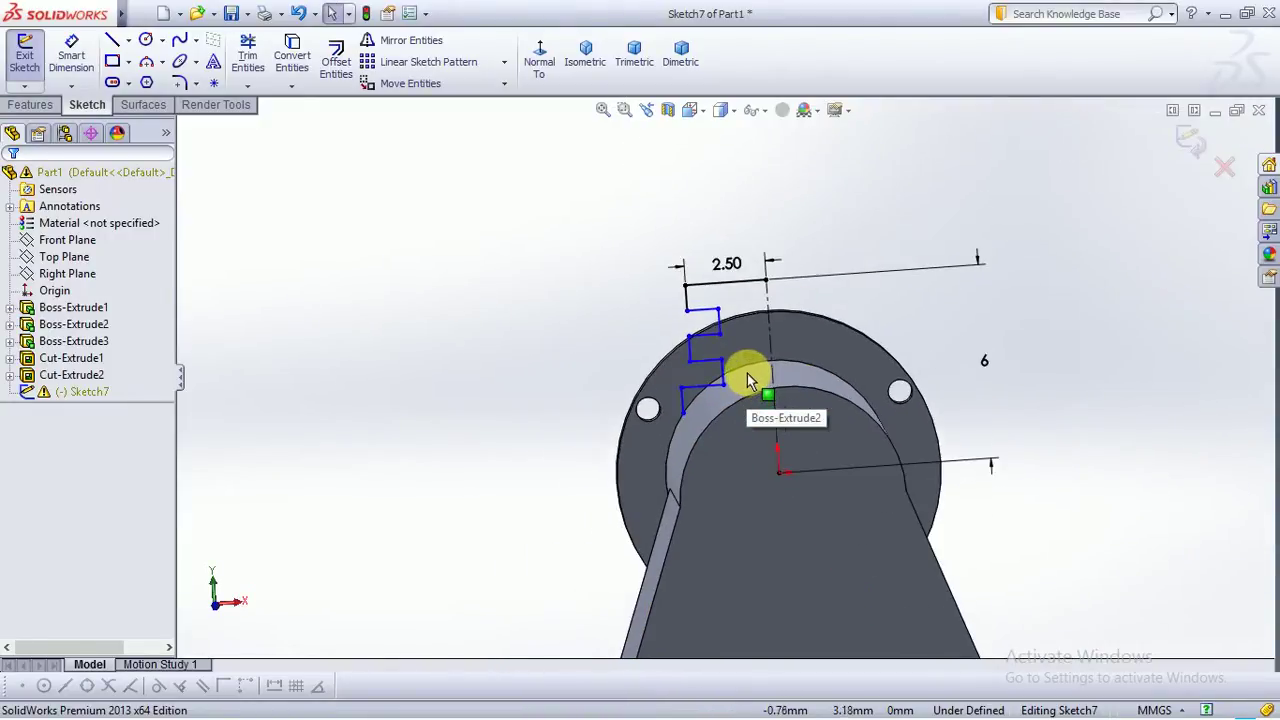
pyautogui.scroll(-1, 720, 400)
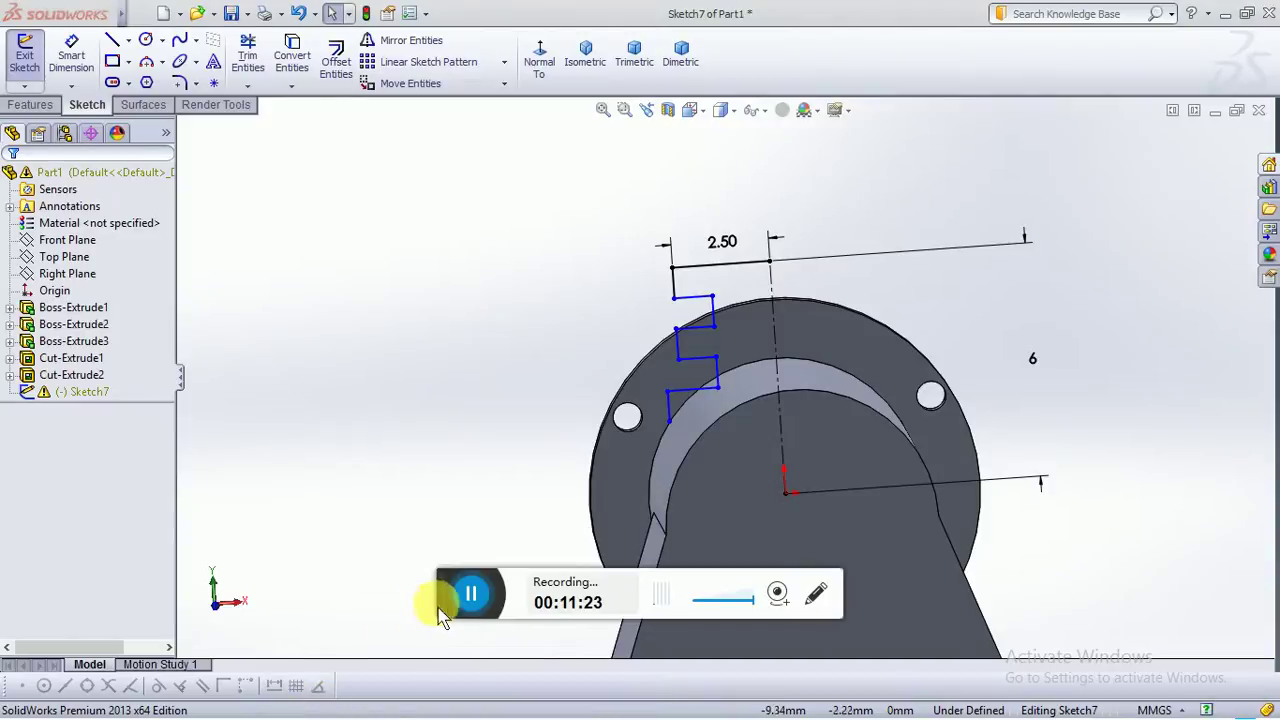
pyautogui.scroll(2, 423, 594)
pyautogui.scroll(-2, 727, 344)
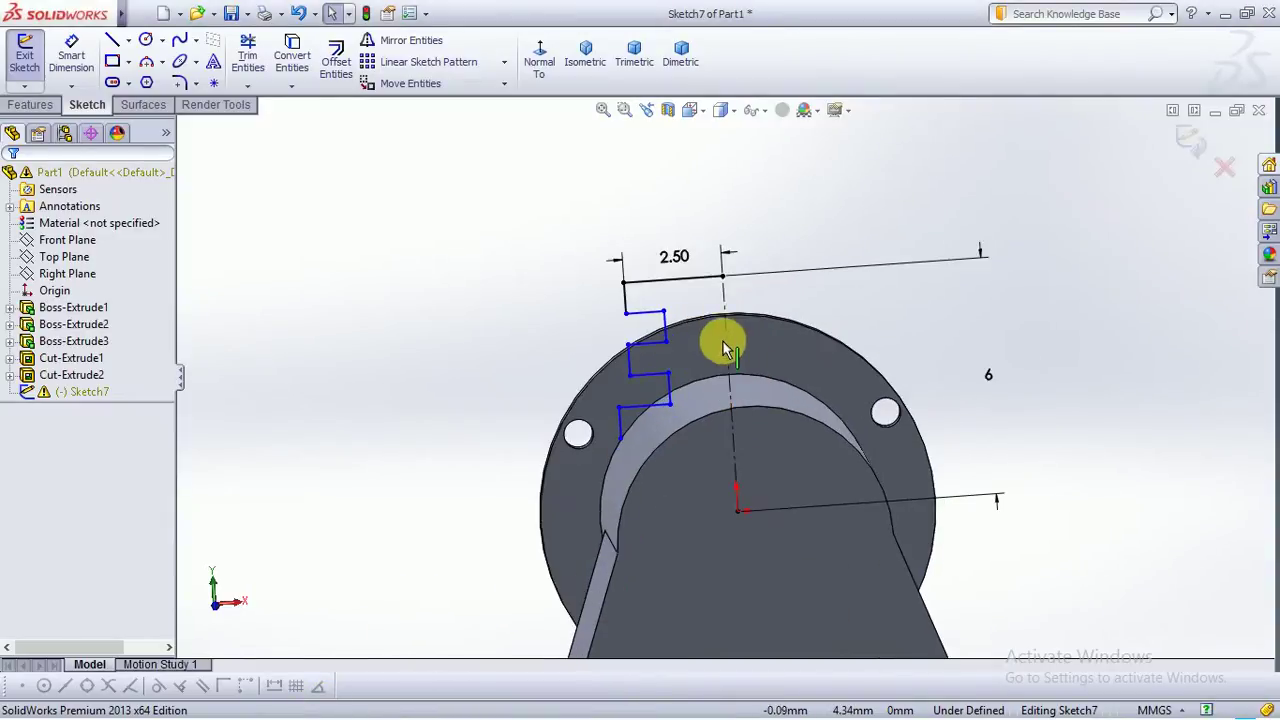
pyautogui.scroll(4, 720, 330)
# Trim away all stepped lines below the profile's uppermost vertical segment, keeping that segment and the top horizontal line
pyautogui.press('space')
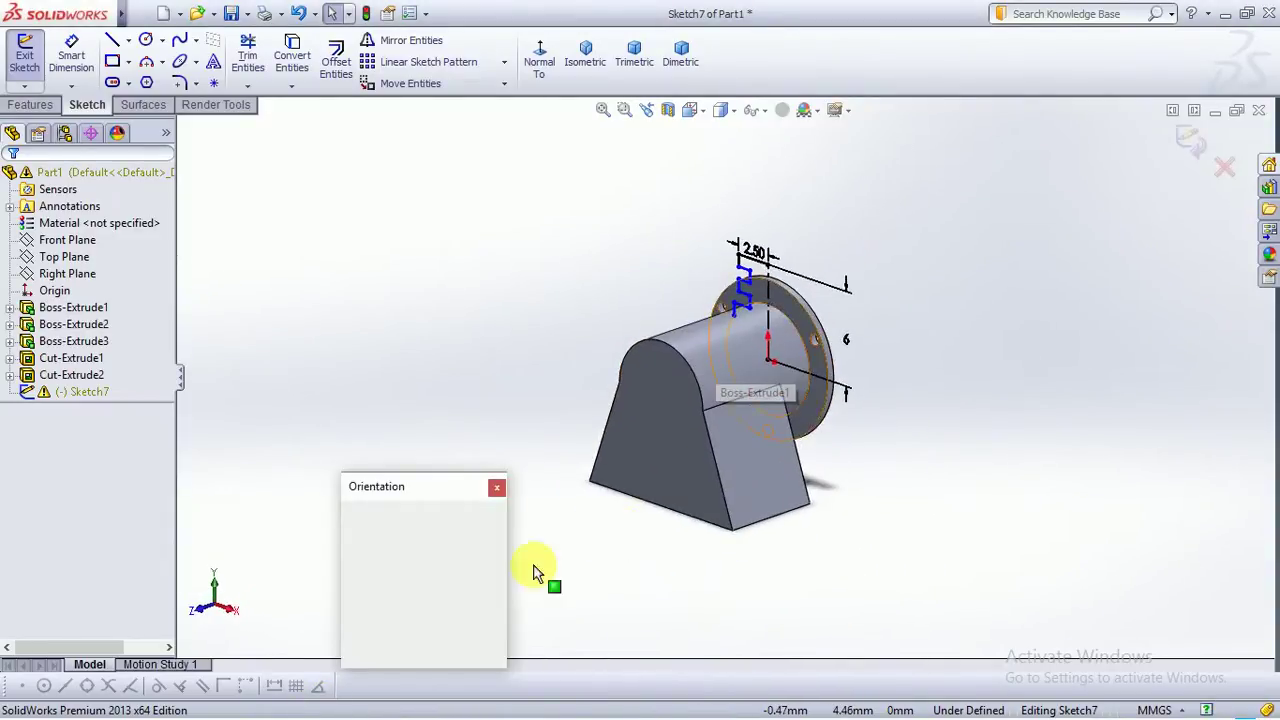
pyautogui.click(500, 592)
pyautogui.click(694, 423)
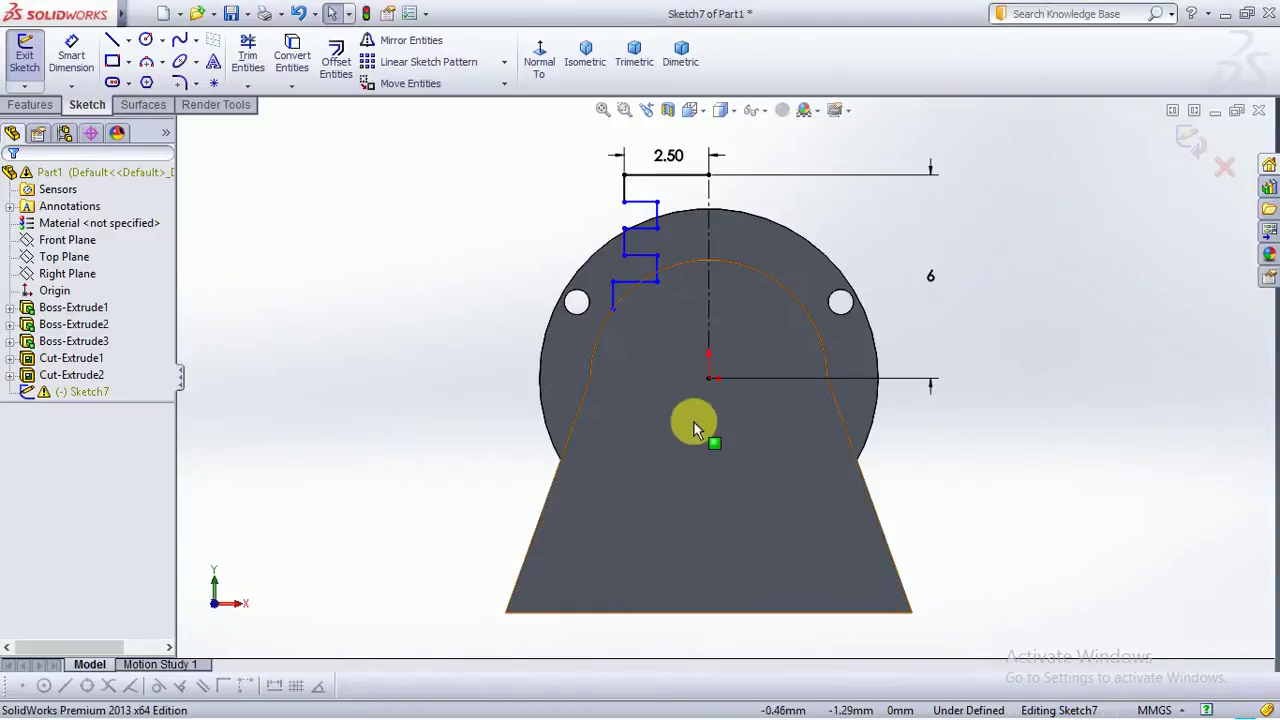
pyautogui.click(248, 55)
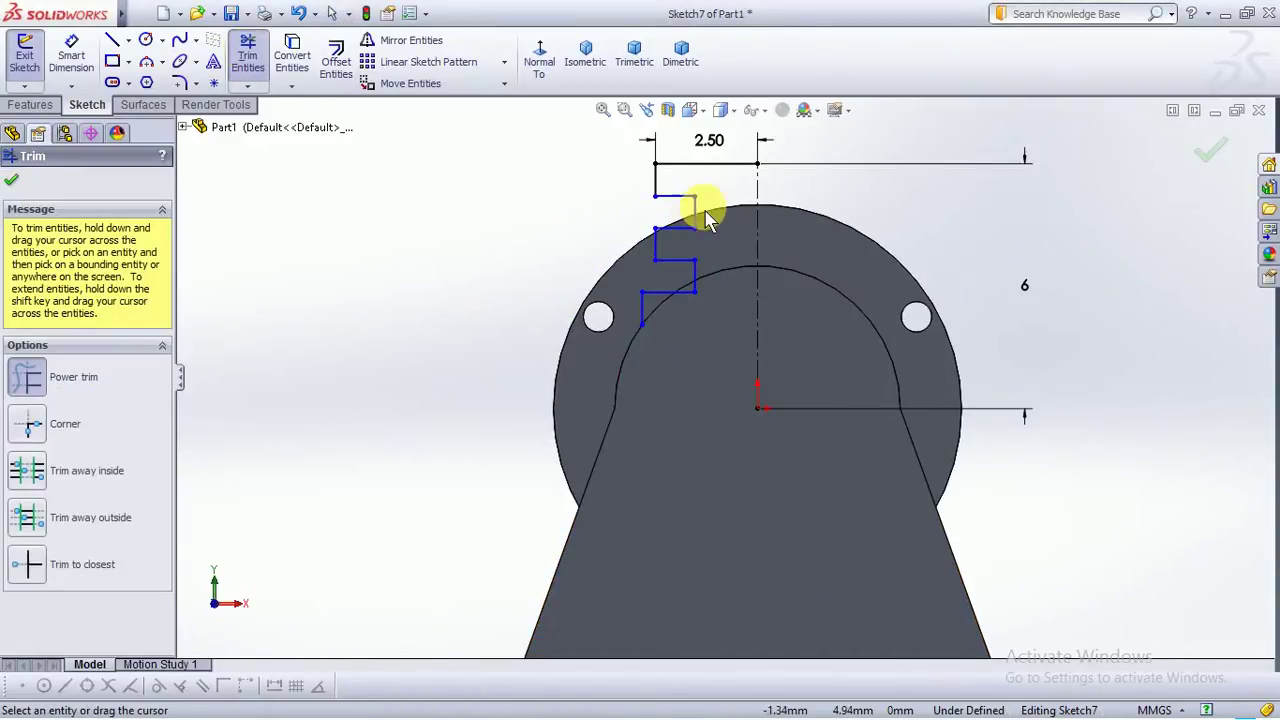
pyautogui.moveTo(682, 226)
pyautogui.mouseDown()
pyautogui.moveTo(674, 283)
pyautogui.moveTo(710, 280)
pyautogui.moveTo(706, 243)
pyautogui.moveTo(670, 230)
pyautogui.moveTo(714, 217)
pyautogui.moveTo(649, 278)
pyautogui.moveTo(666, 240)
pyautogui.moveTo(643, 320)
pyautogui.mouseUp()
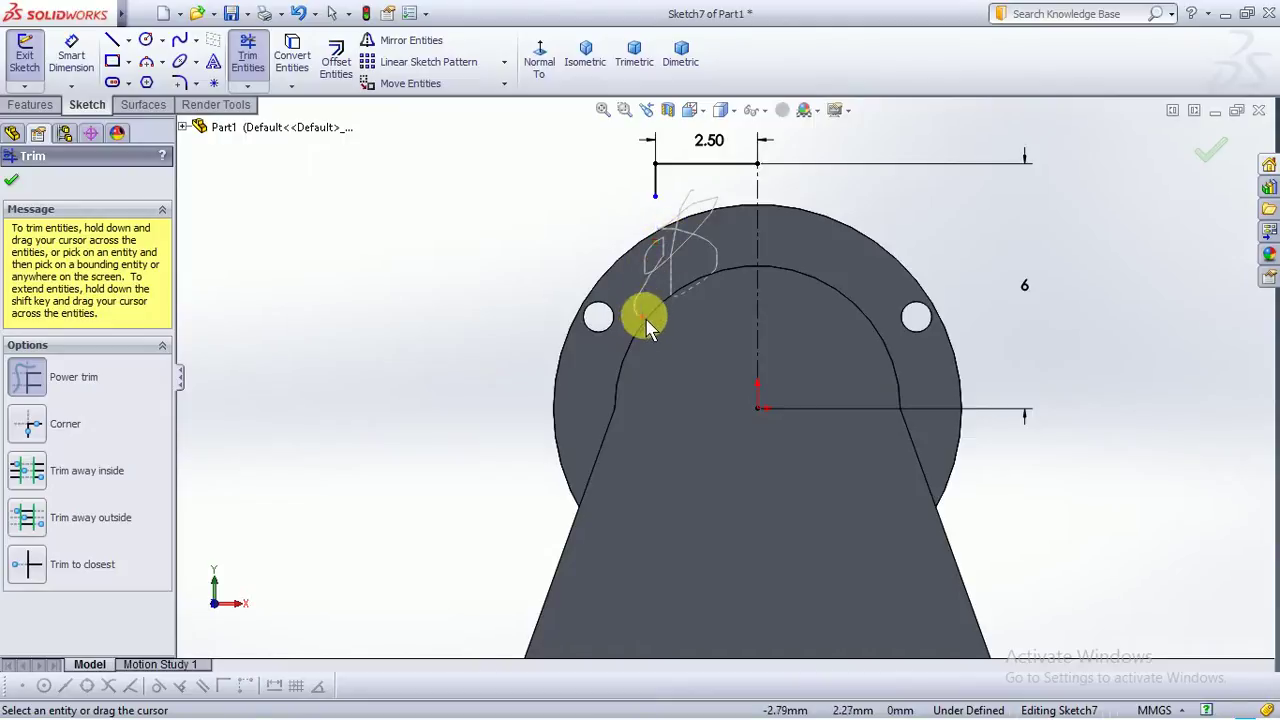
# Sketch a short horizontal line and a vertical line downward from the uppermost vertical segment's lower end
pyautogui.click(112, 40)
pyautogui.click(656, 195)
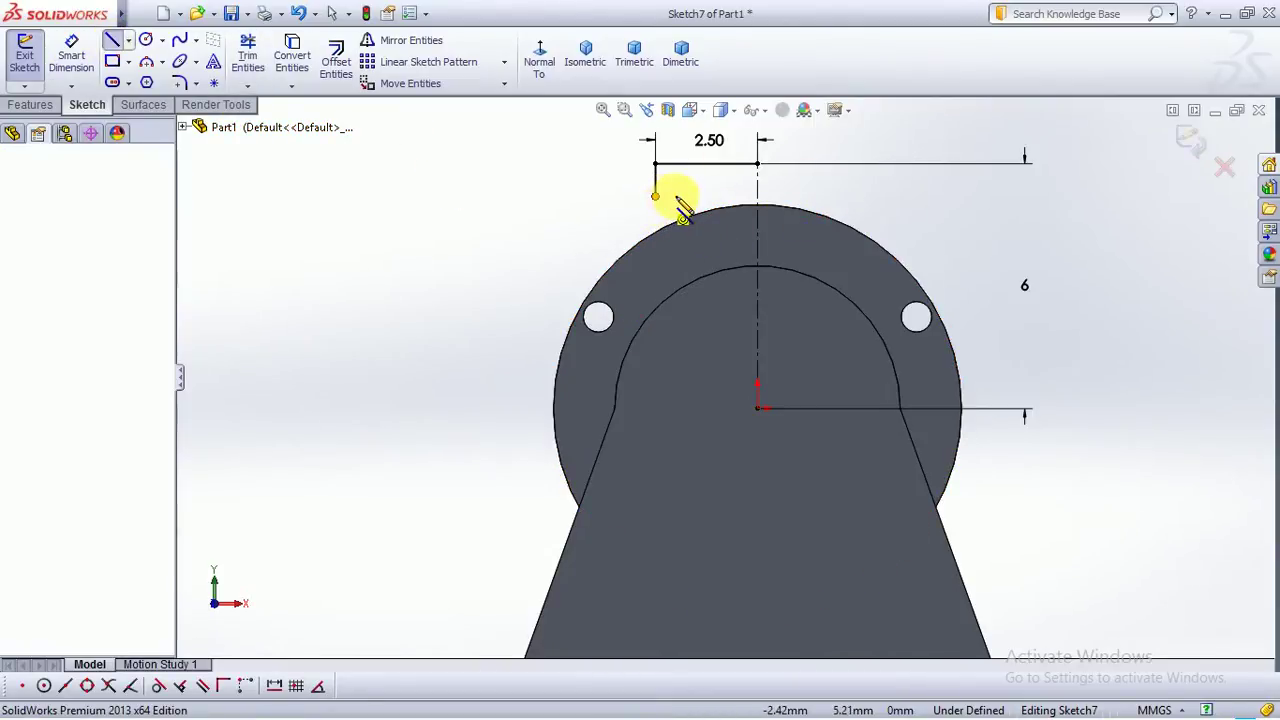
pyautogui.click(688, 195)
pyautogui.click(688, 222)
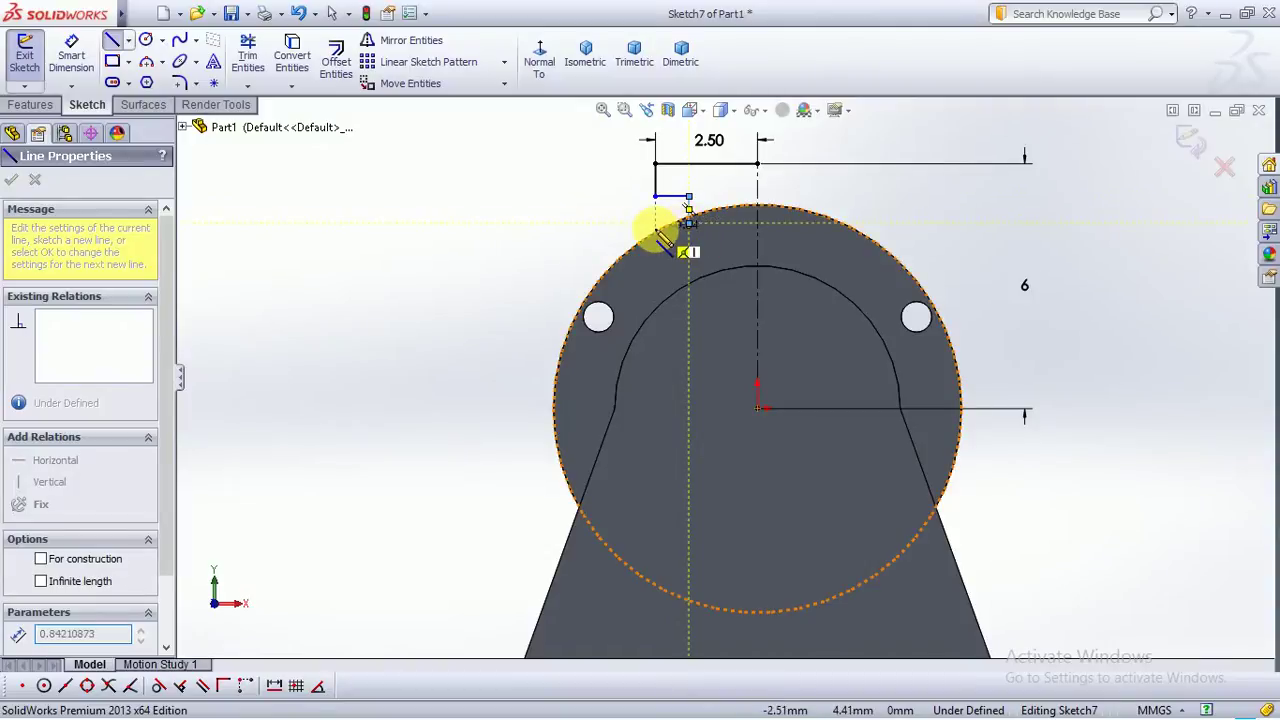
pyautogui.click(657, 235)
pyautogui.press('Escape')
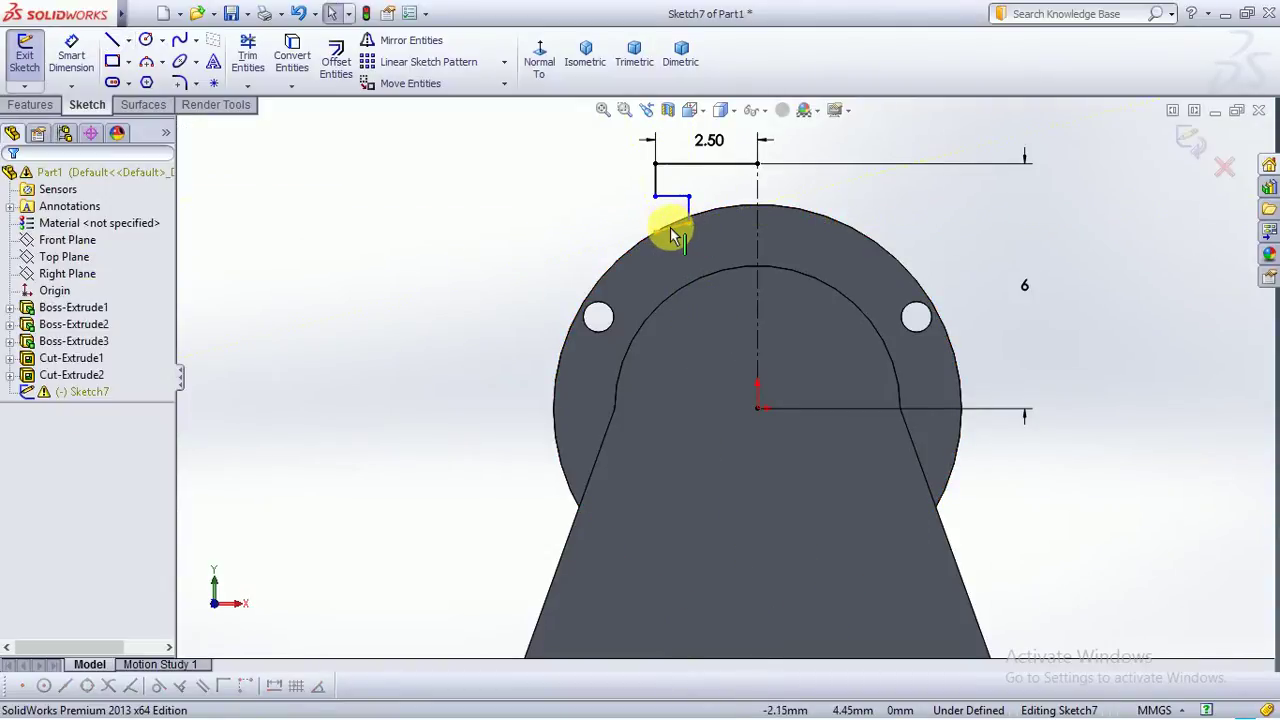
# Continue the stepped line chain down to the inner arc, with its first horizontal segment about 0.81 mm long
pyautogui.click(113, 44)
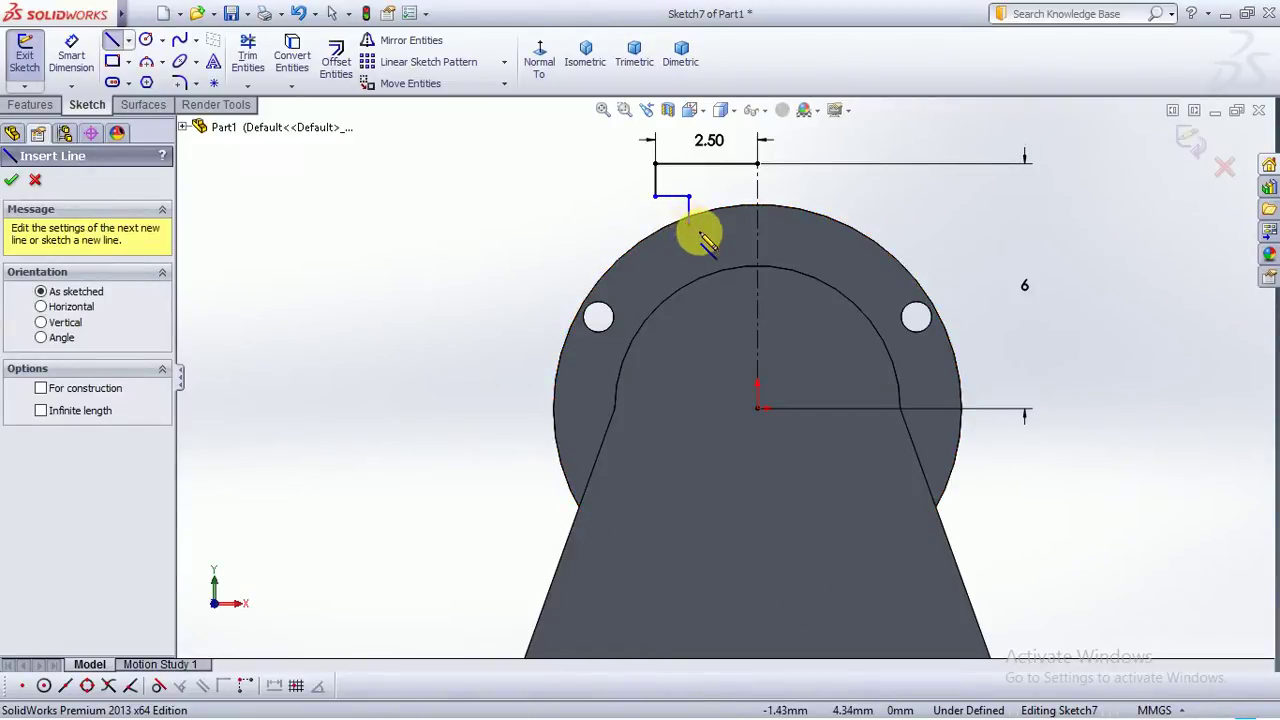
pyautogui.click(690, 224)
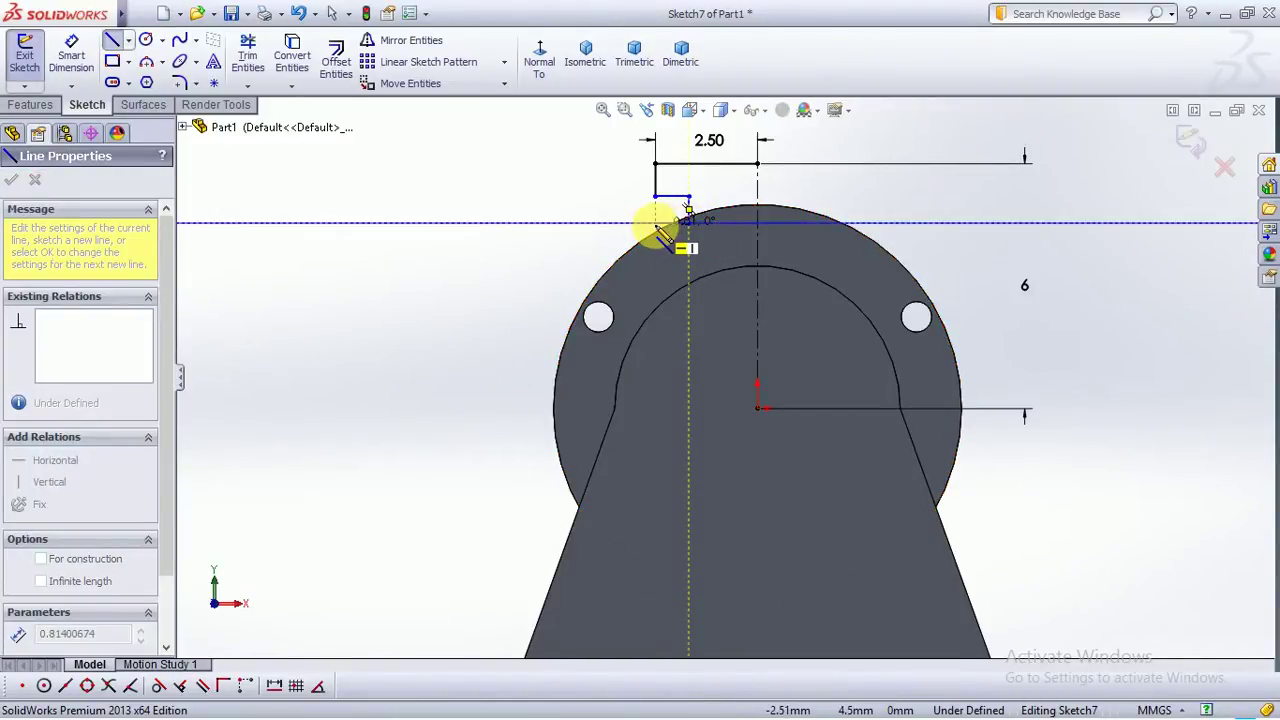
pyautogui.click(655, 223)
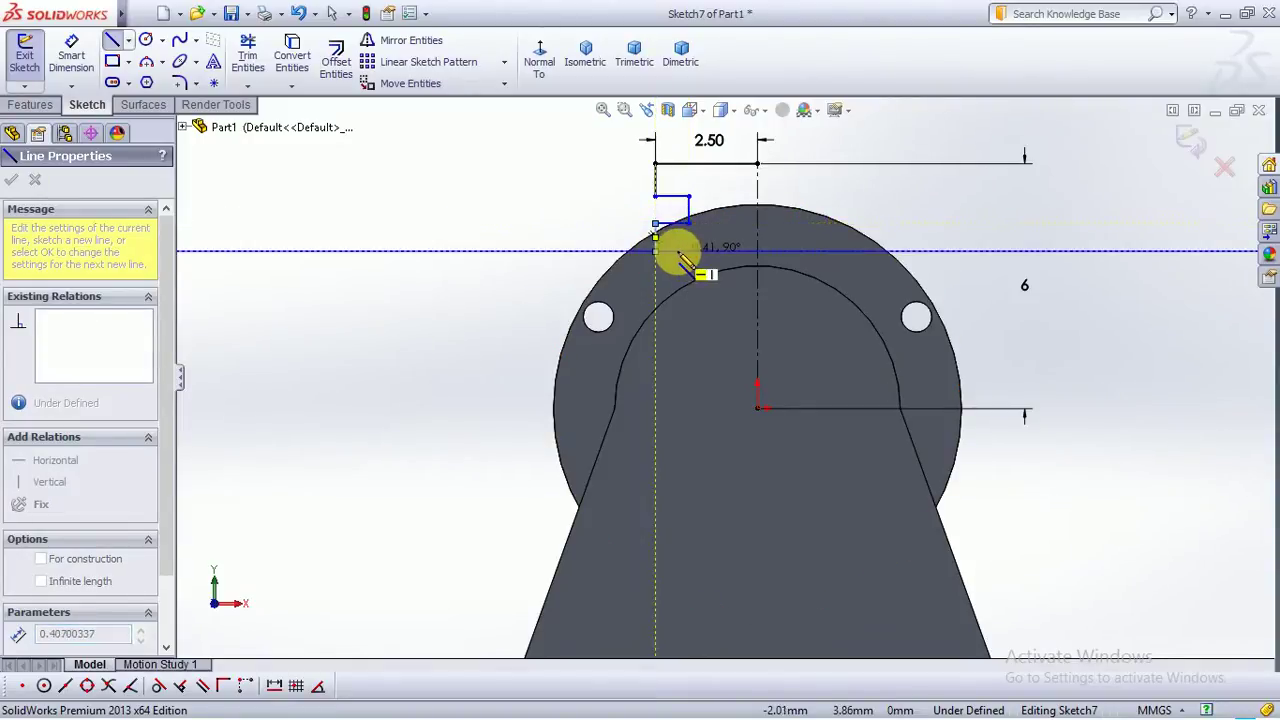
pyautogui.click(688, 251)
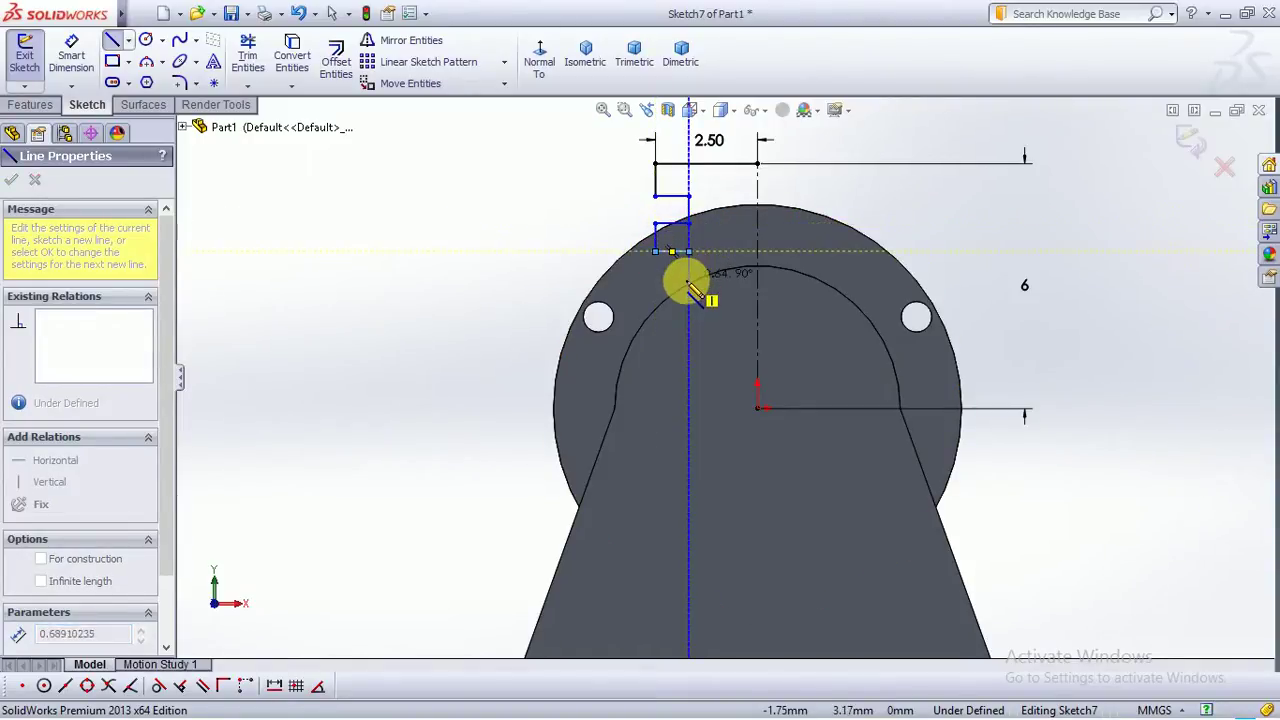
pyautogui.click(688, 281)
pyautogui.click(651, 280)
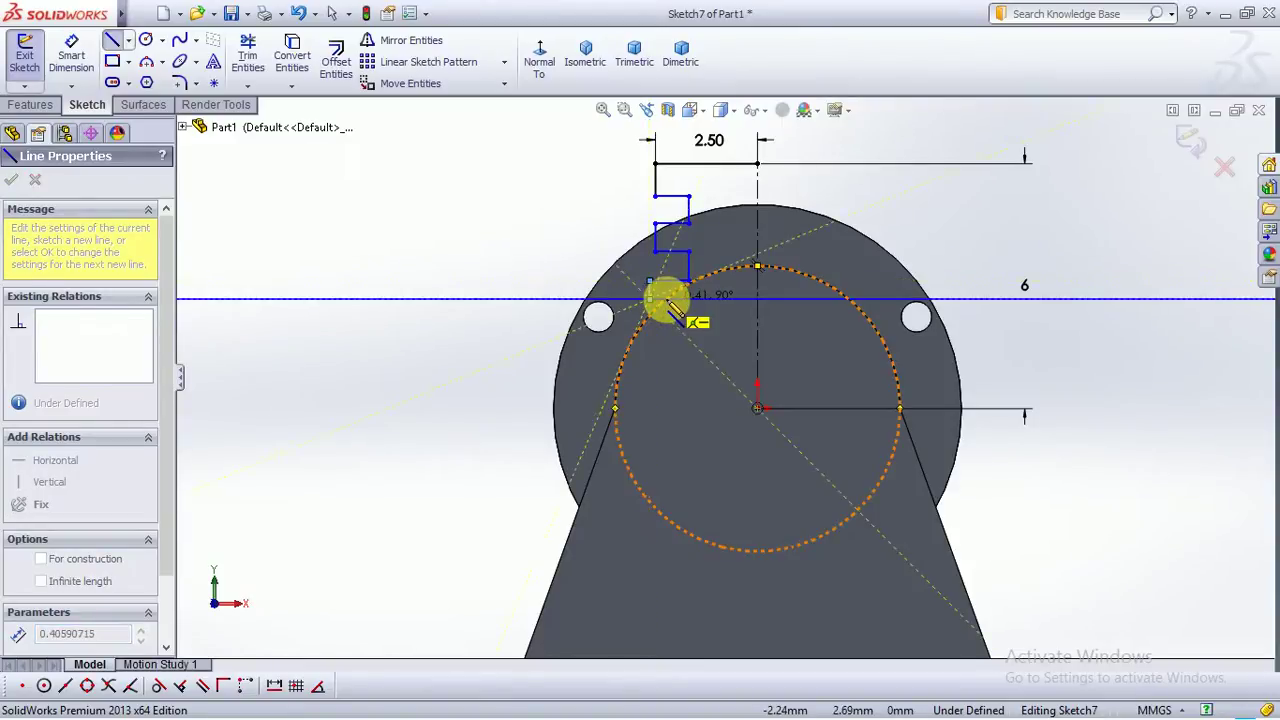
pyautogui.click(668, 297)
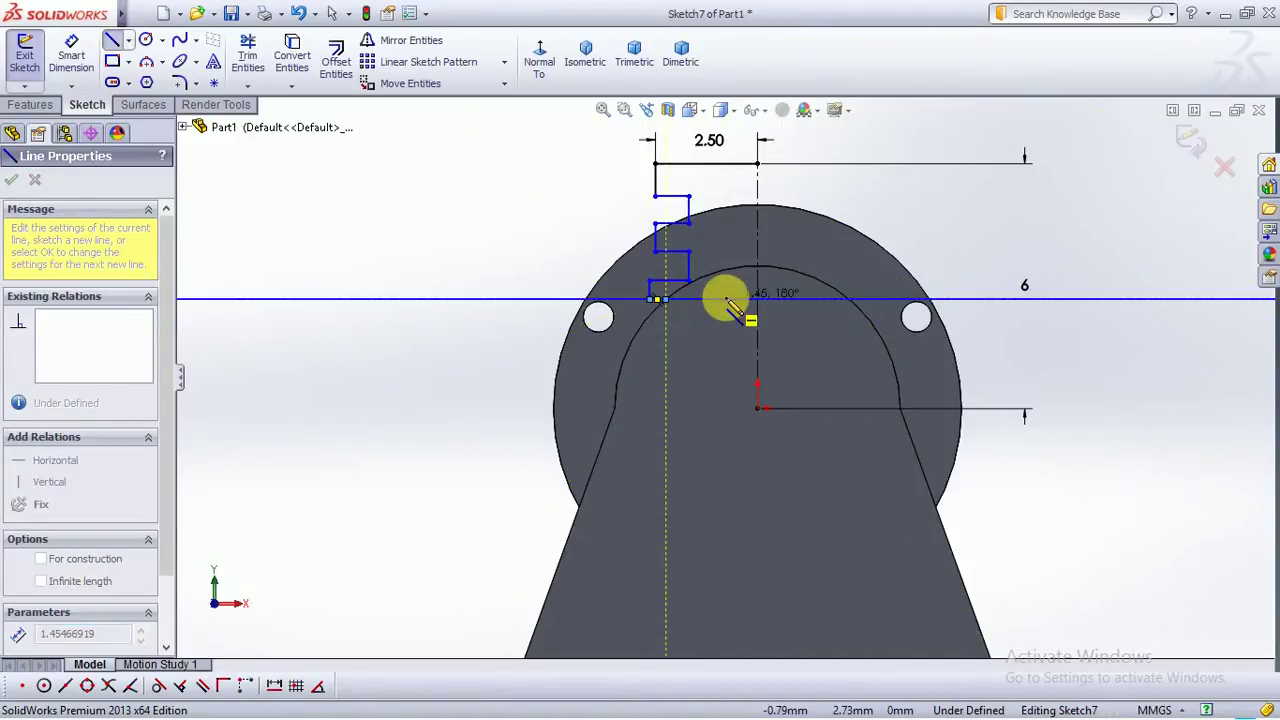
pyautogui.press('Escape')
# Reshape the stepped chain by moving the lower corner of its first step up to the disc's outer edge
pyautogui.scroll(-5, 706, 283)
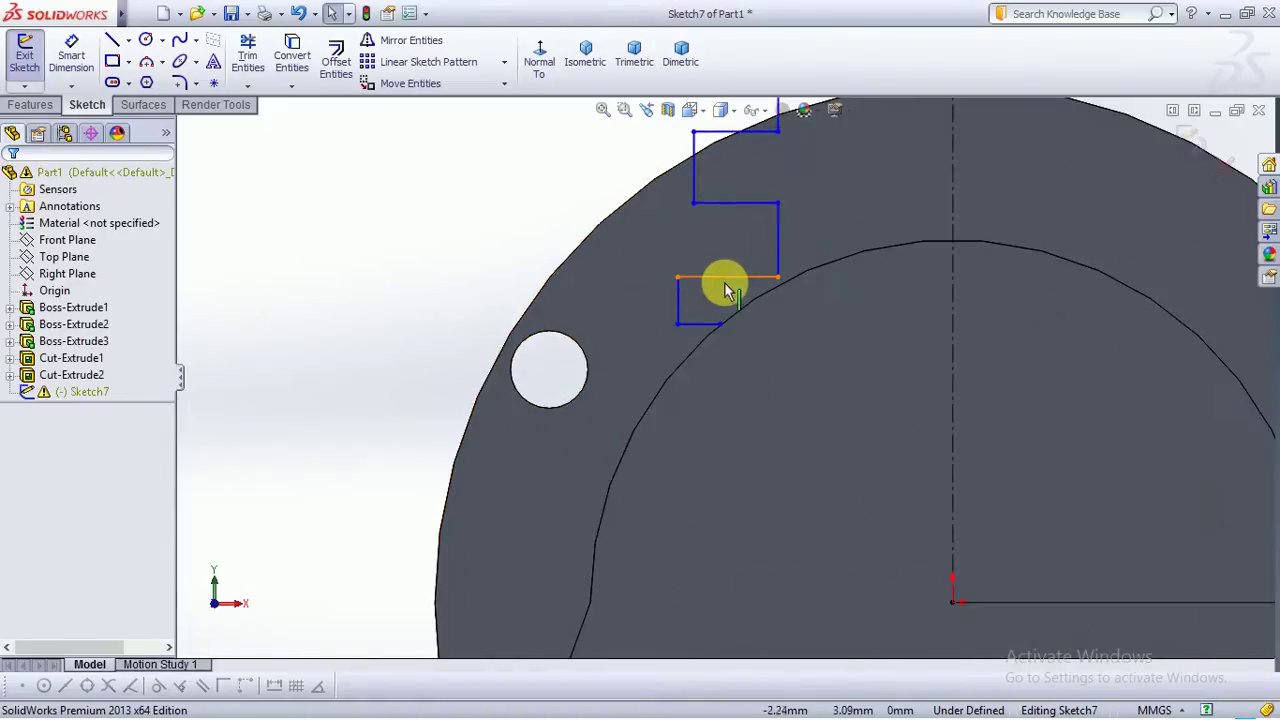
pyautogui.scroll(2, 700, 331)
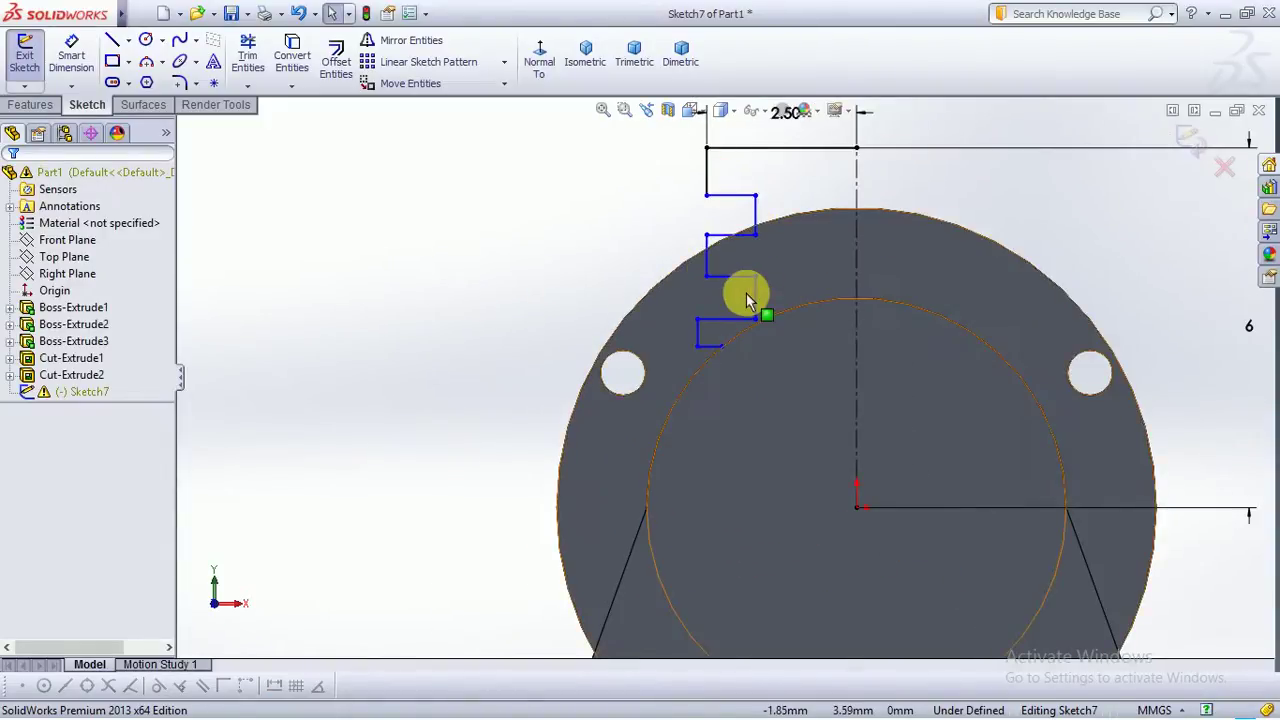
pyautogui.scroll(1, 748, 298)
pyautogui.moveTo(750, 261)
pyautogui.mouseDown()
pyautogui.moveTo(757, 237)
pyautogui.moveTo(757, 271)
pyautogui.mouseUp()
pyautogui.click(300, 286)
# Trim away the entire stepped profile, including its top horizontal line, leaving only the vertical centerline
pyautogui.moveTo(8, 14)
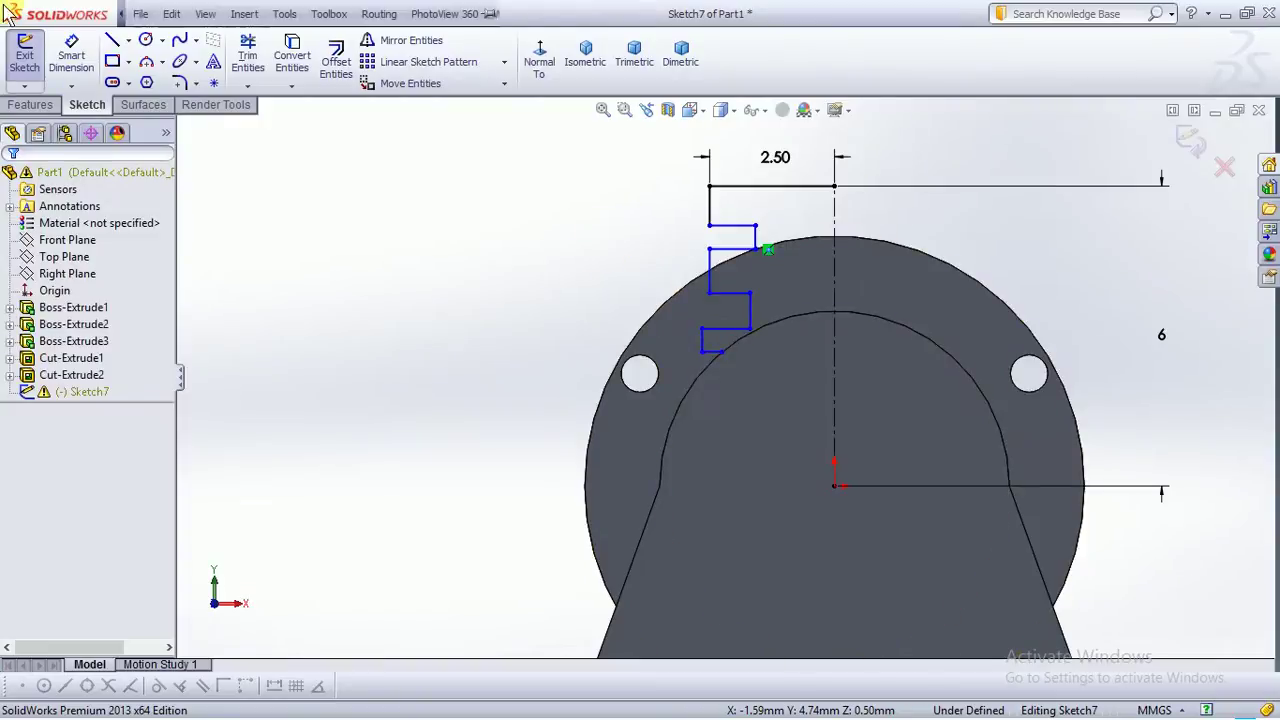
pyautogui.click(248, 55)
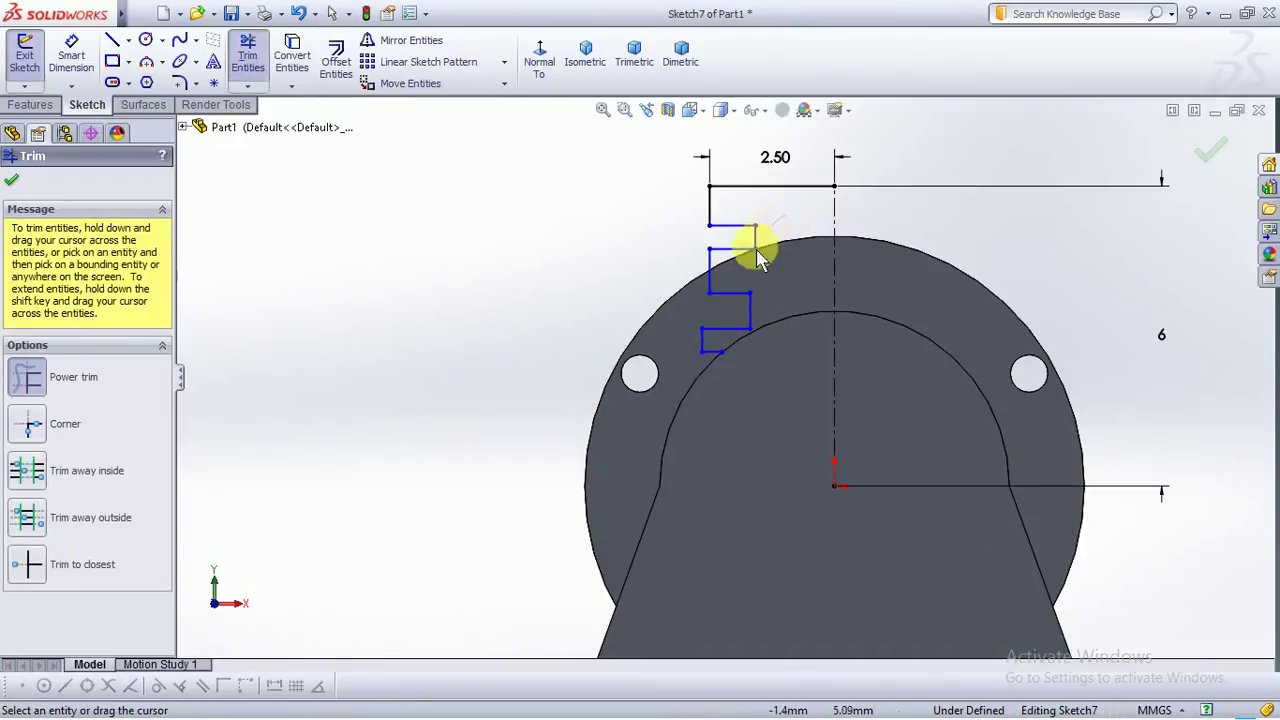
pyautogui.moveTo(757, 258)
pyautogui.mouseDown()
pyautogui.moveTo(720, 342)
pyautogui.moveTo(733, 233)
pyautogui.mouseUp()
pyautogui.moveTo(715, 283)
pyautogui.mouseDown()
pyautogui.moveTo(755, 314)
pyautogui.moveTo(704, 345)
pyautogui.moveTo(711, 356)
pyautogui.moveTo(737, 263)
pyautogui.moveTo(710, 187)
pyautogui.moveTo(702, 203)
pyautogui.moveTo(740, 209)
pyautogui.moveTo(719, 225)
pyautogui.moveTo(694, 373)
pyautogui.moveTo(724, 355)
pyautogui.moveTo(730, 320)
pyautogui.mouseUp()
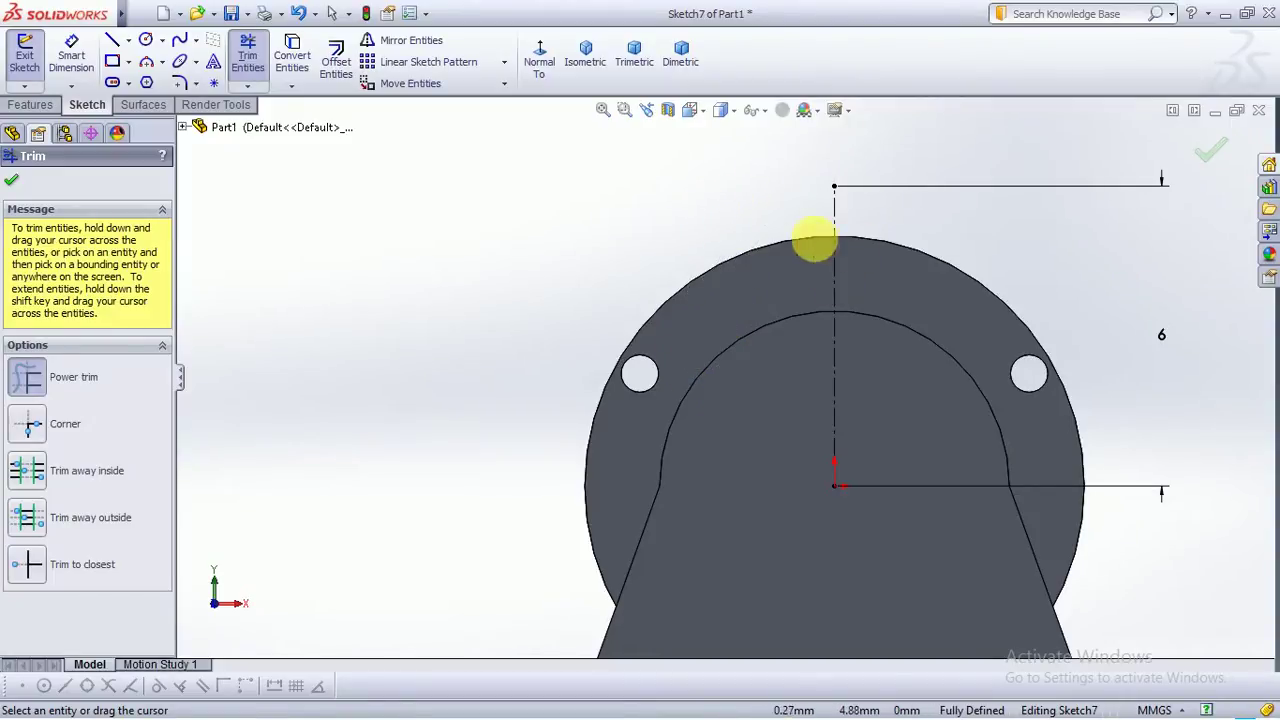
# Sketch a line chain from the centerline's upper end: a horizontal about 2.28 mm long, then one inward step with segments about 0.56 mm
pyautogui.click(112, 40)
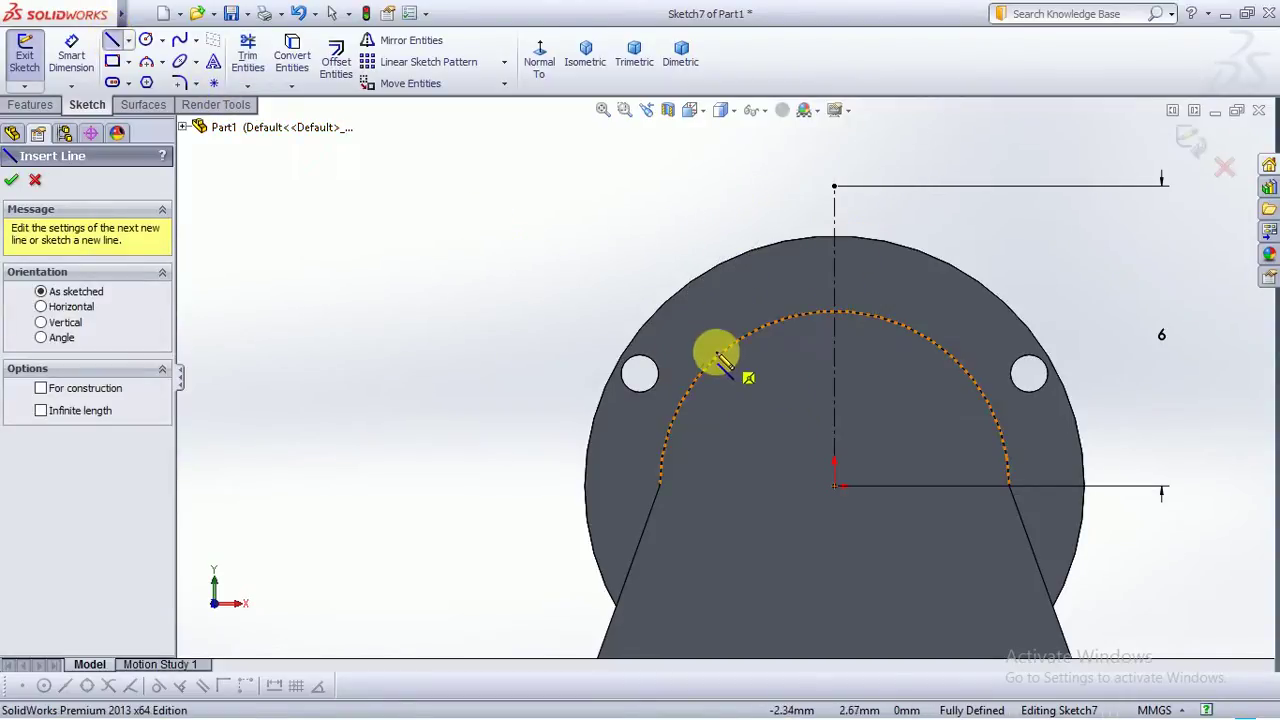
pyautogui.click(834, 186)
pyautogui.click(721, 186)
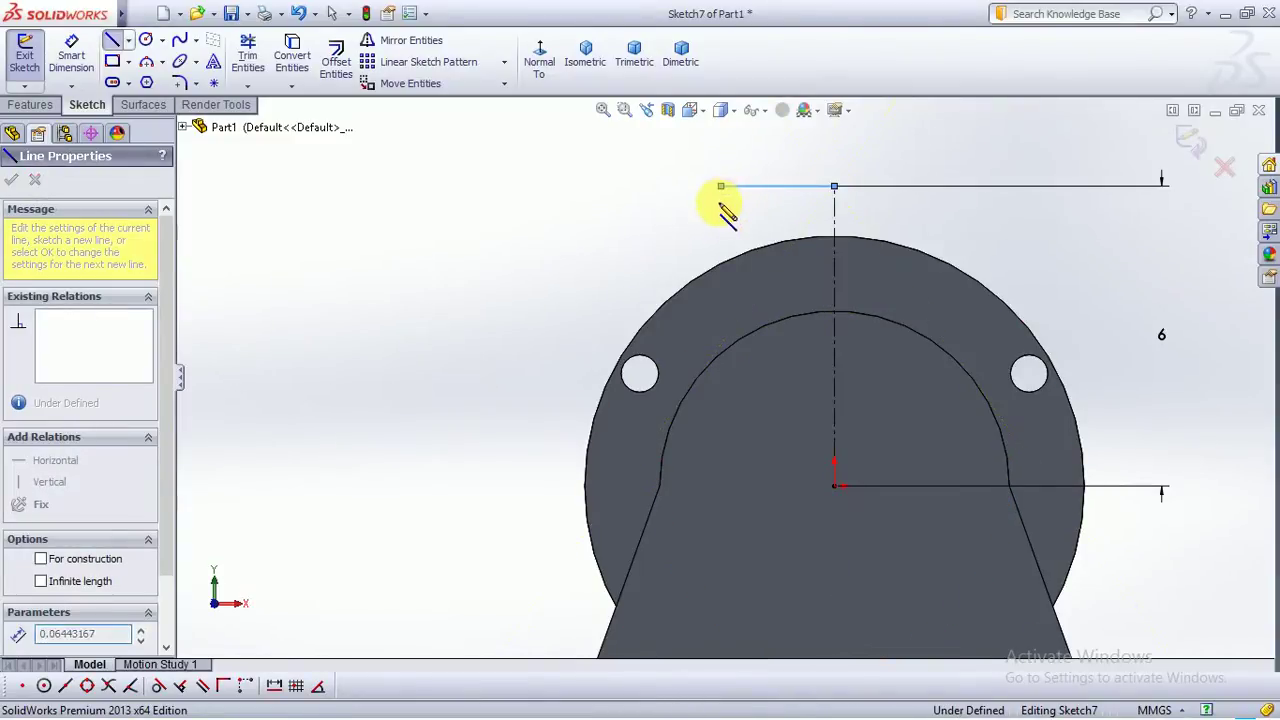
pyautogui.click(721, 214)
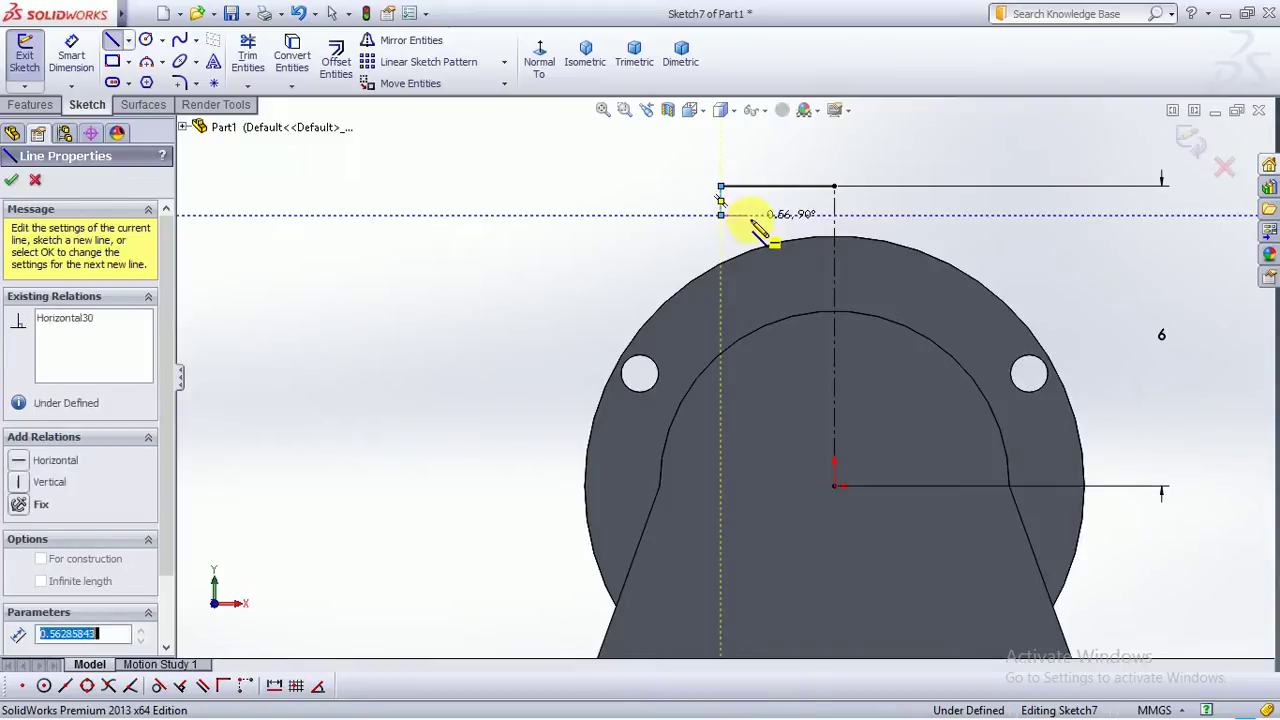
pyautogui.click(748, 214)
pyautogui.click(748, 242)
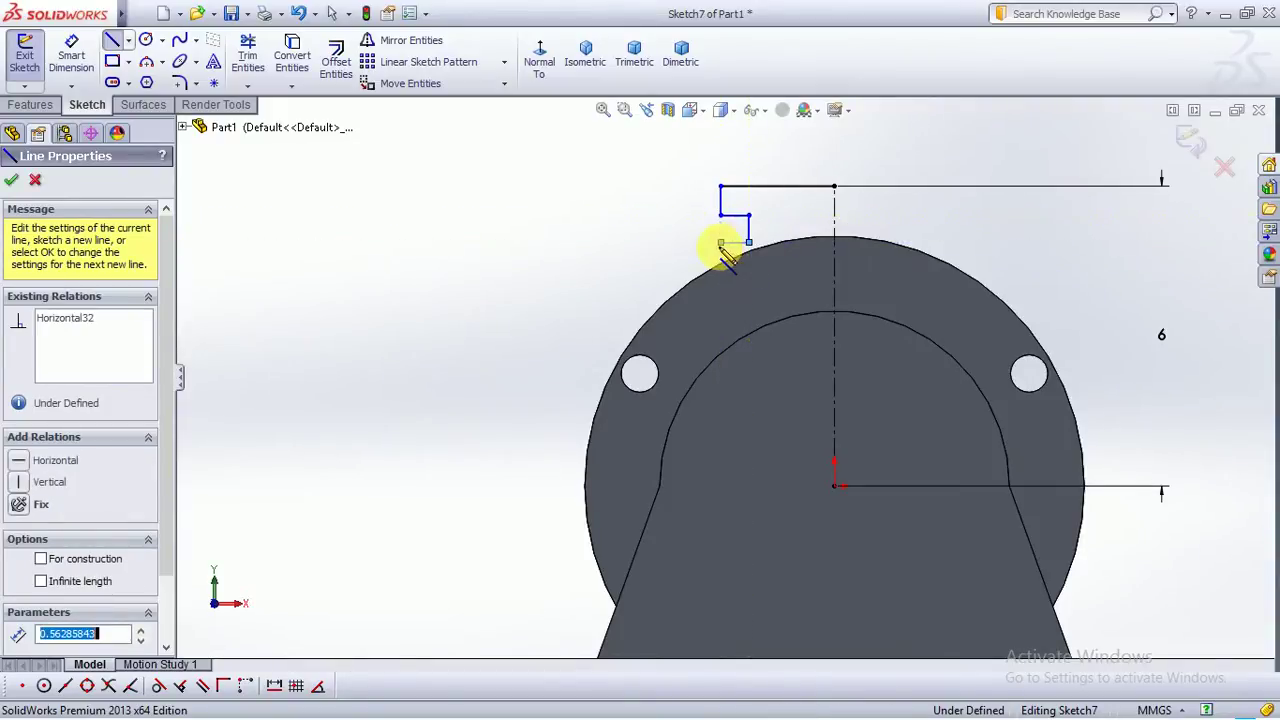
pyautogui.click(721, 242)
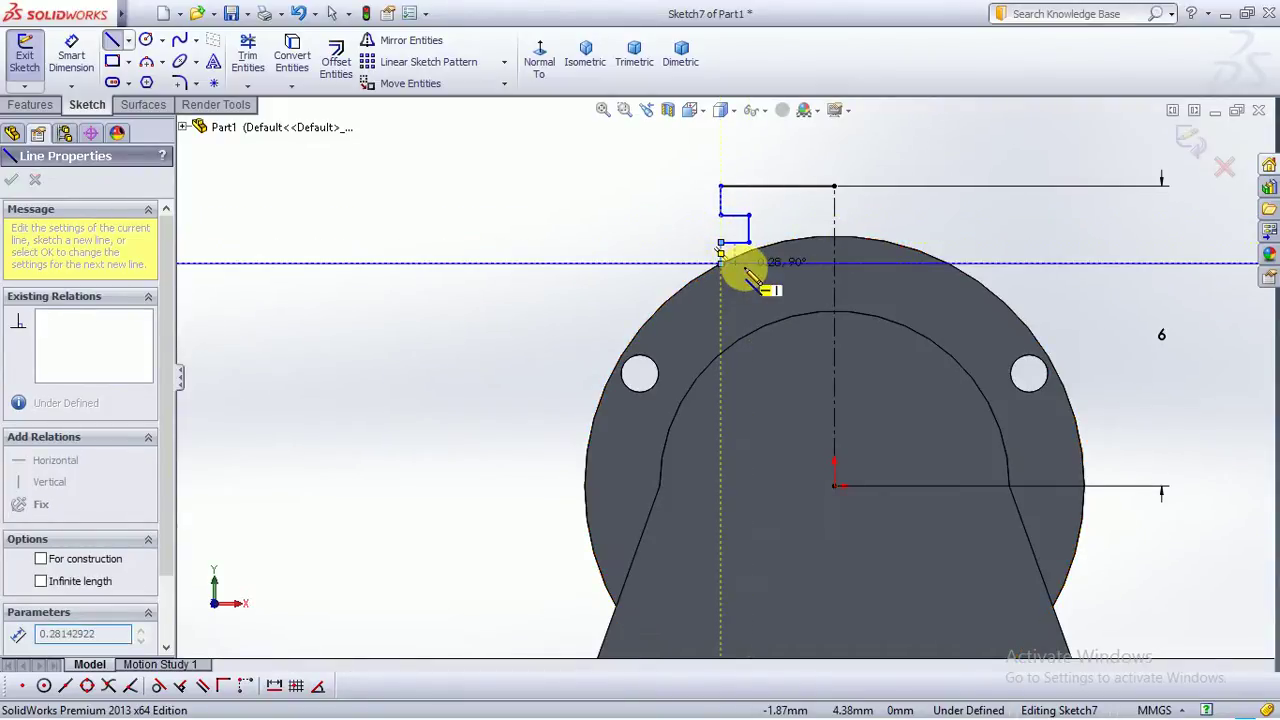
# Continue the chain down across the disc's outer edge with a second step, ending in a short horizontal segment above the inner arc
pyautogui.click(755, 268)
pyautogui.click(757, 286)
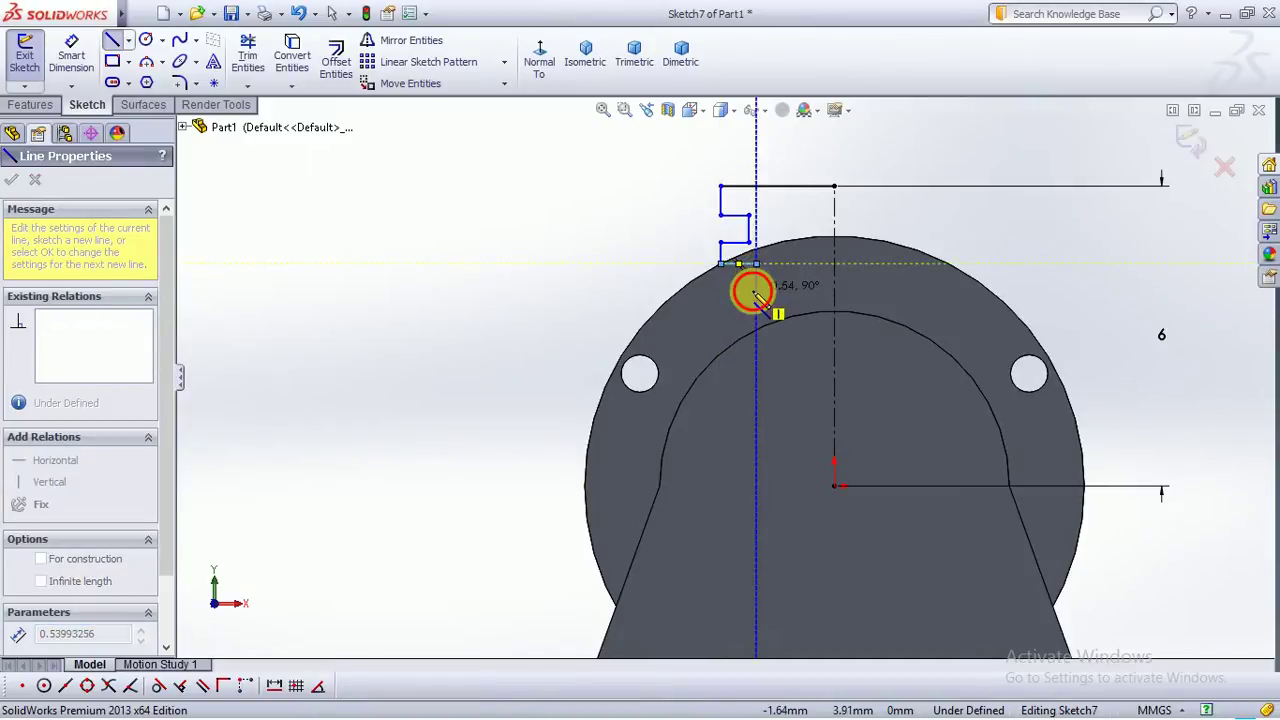
pyautogui.click(720, 291)
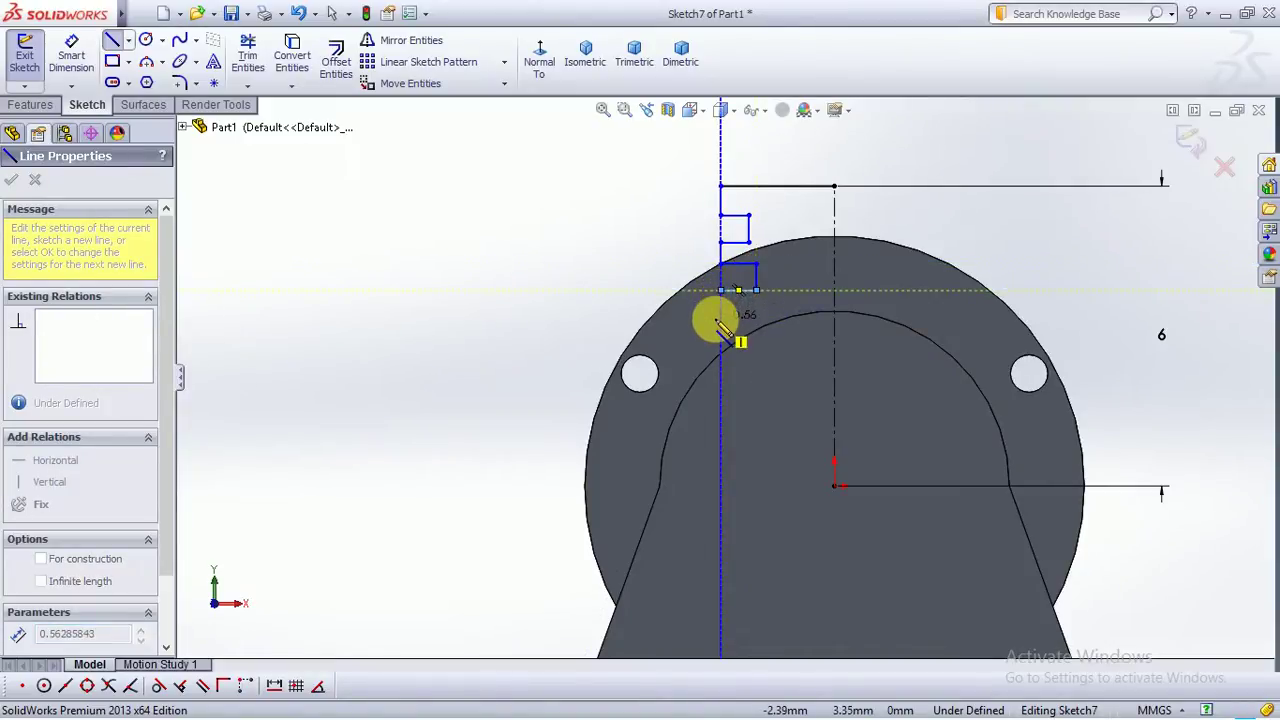
pyautogui.click(721, 321)
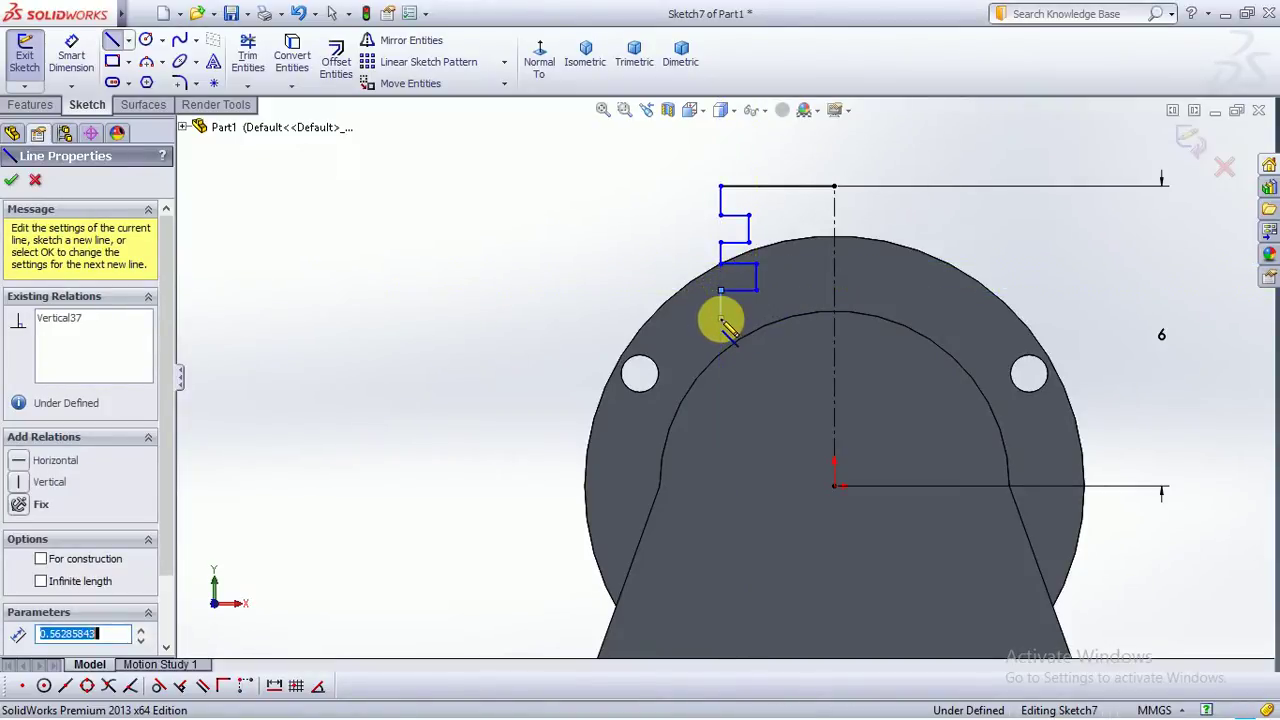
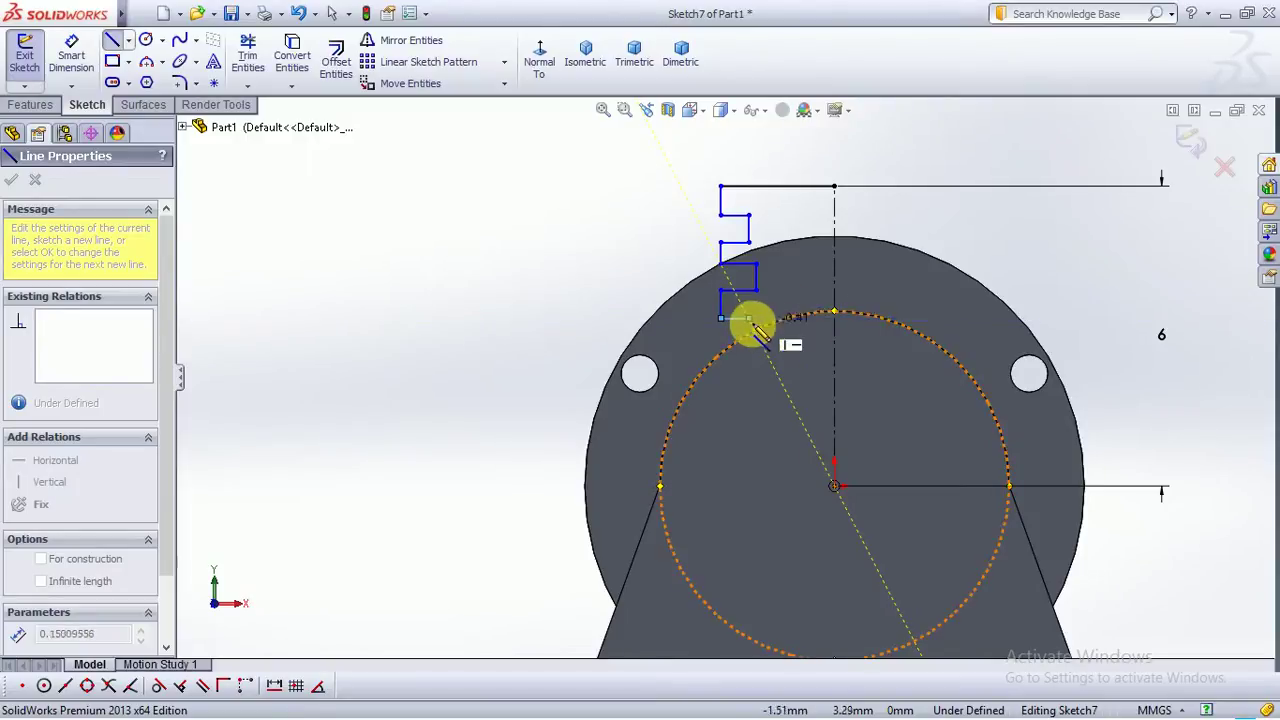
pyautogui.press('a')
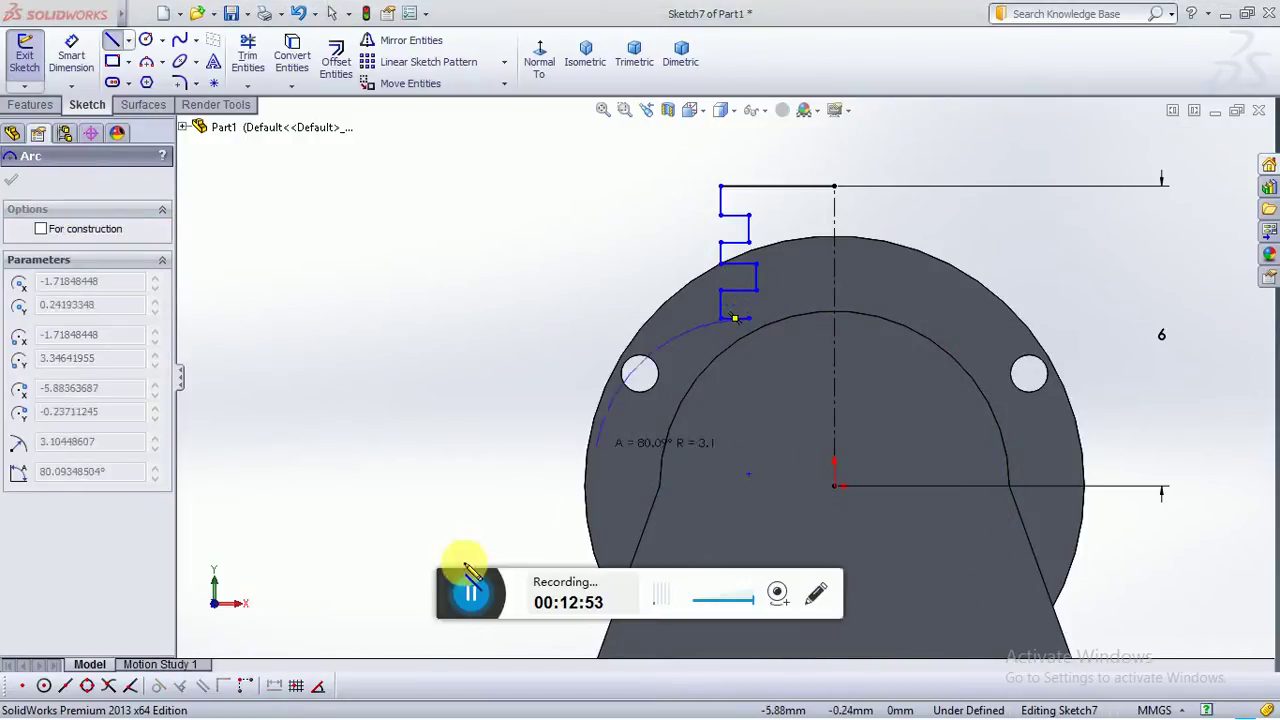
pyautogui.click(428, 598)
pyautogui.click(428, 598)
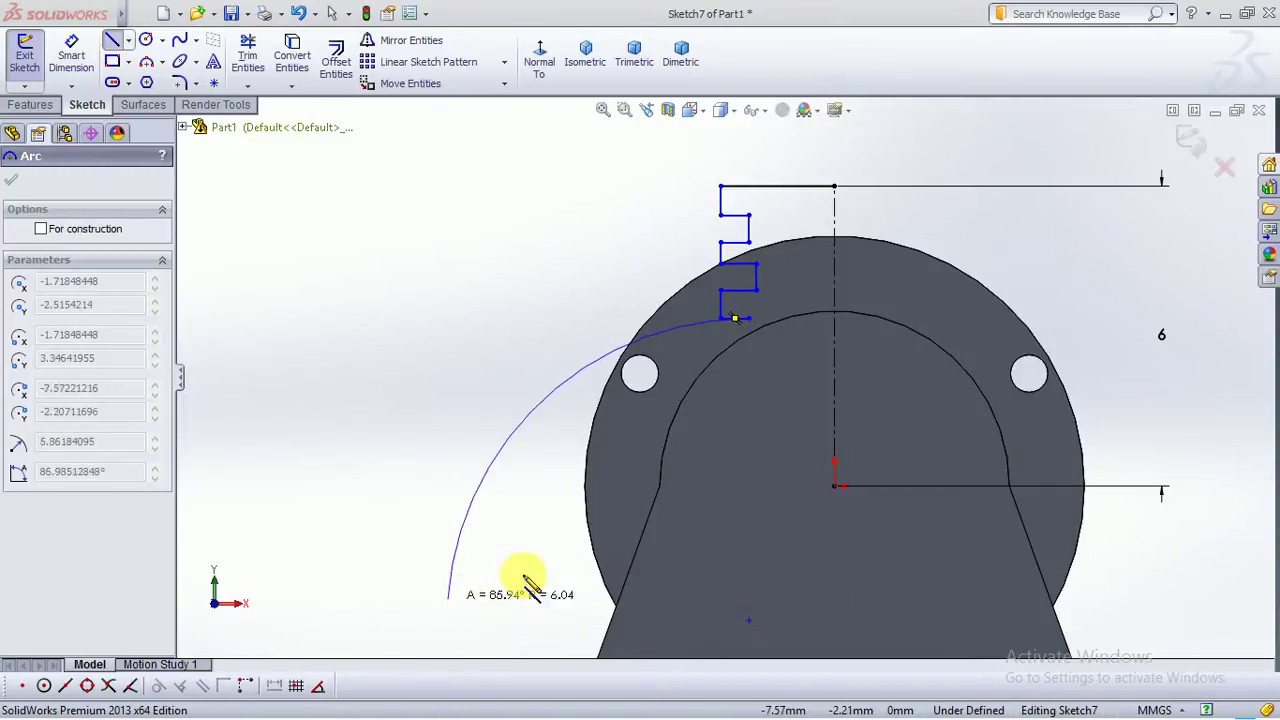
# Trim away all lines of the stepped chain and its top horizontal line, keeping only the vertical centerline
pyautogui.scroll(-3, 762, 250)
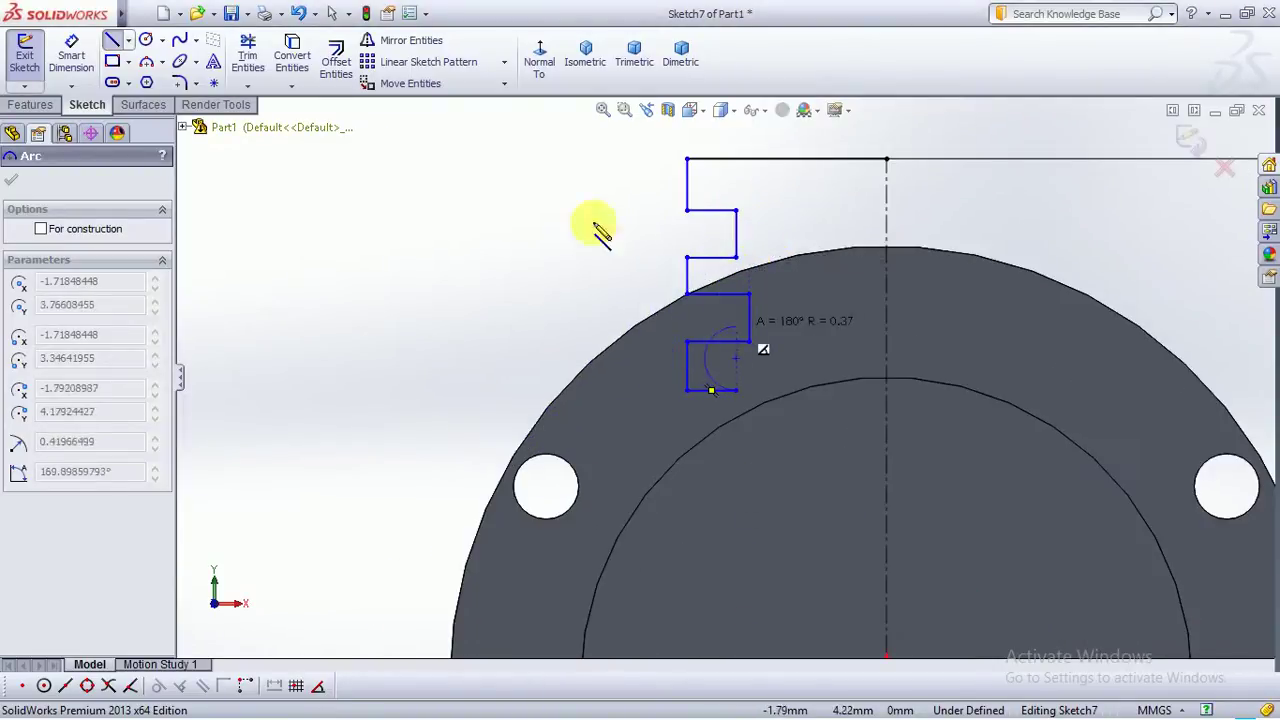
pyautogui.click(248, 55)
pyautogui.moveTo(735, 185)
pyautogui.mouseDown()
pyautogui.moveTo(700, 320)
pyautogui.moveTo(755, 218)
pyautogui.mouseUp()
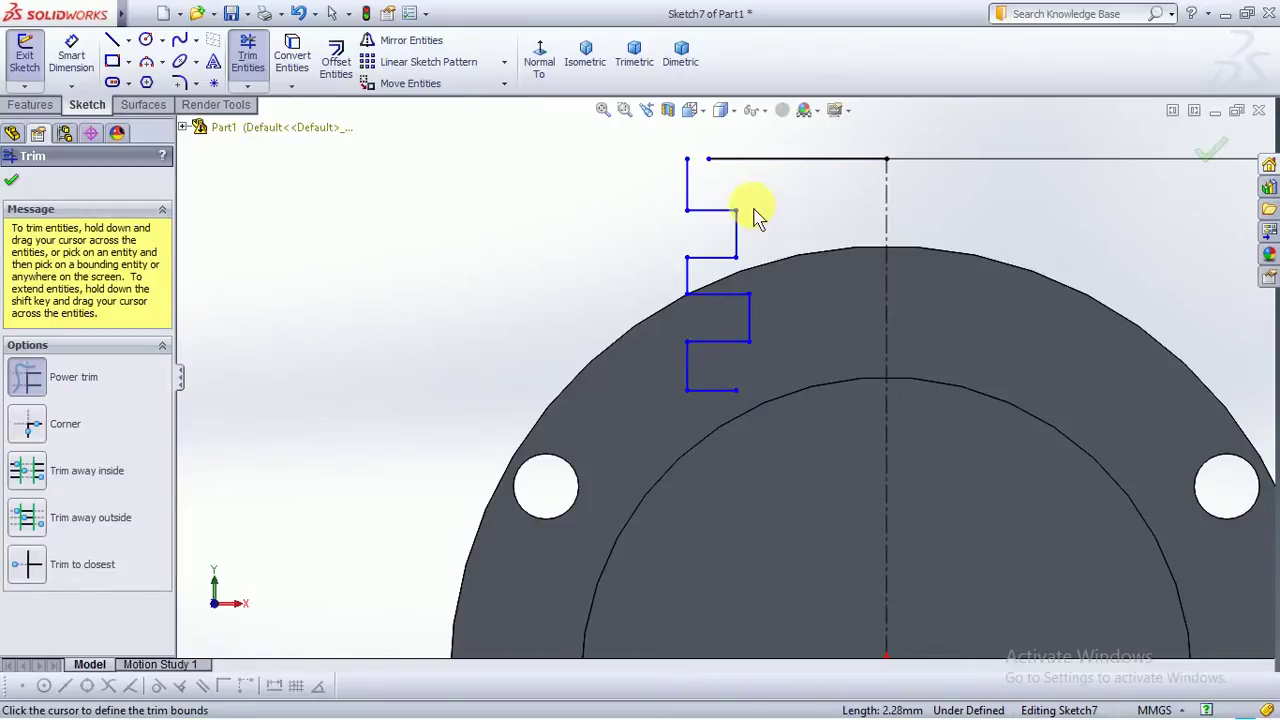
pyautogui.moveTo(725, 351)
pyautogui.mouseDown()
pyautogui.moveTo(678, 271)
pyautogui.moveTo(685, 374)
pyautogui.moveTo(720, 389)
pyautogui.moveTo(732, 377)
pyautogui.moveTo(719, 283)
pyautogui.moveTo(706, 393)
pyautogui.mouseUp()
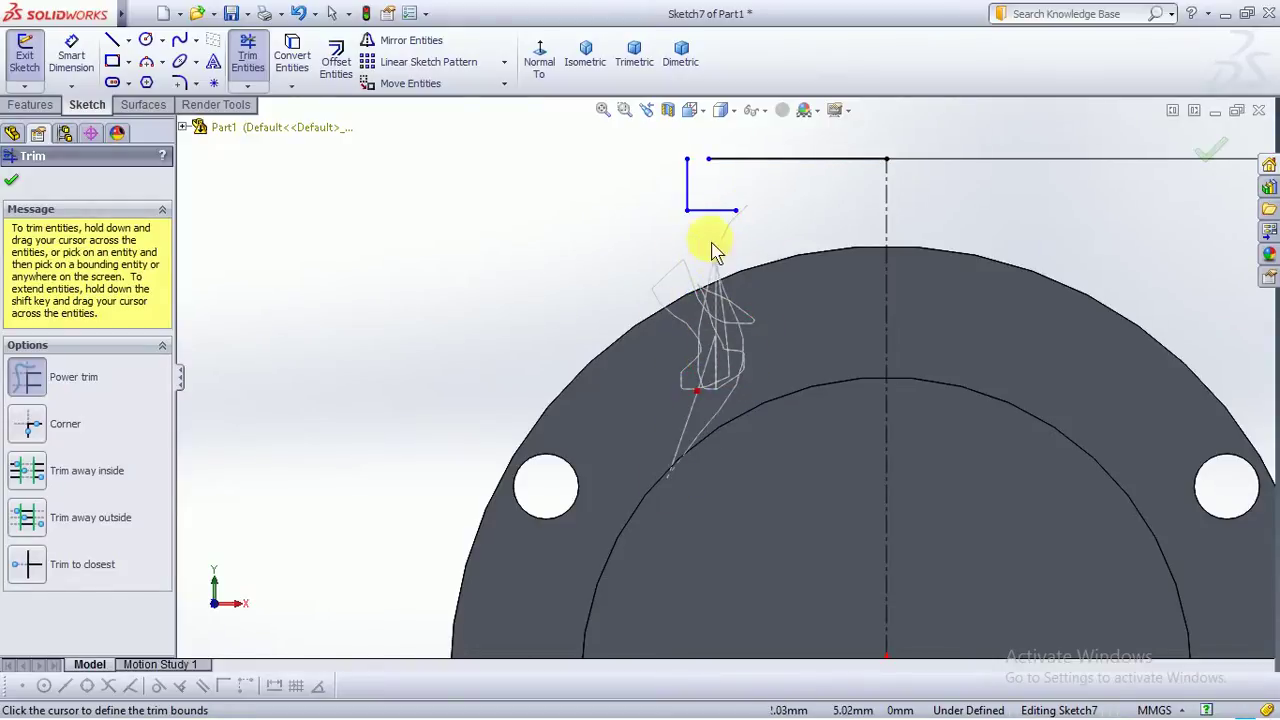
pyautogui.moveTo(716, 176); pyautogui.dragTo(686, 184)
# Sketch a horizontal line about 2.26 mm long from the centerline's upper end and a short vertical line down from its outer end
pyautogui.click(112, 40)
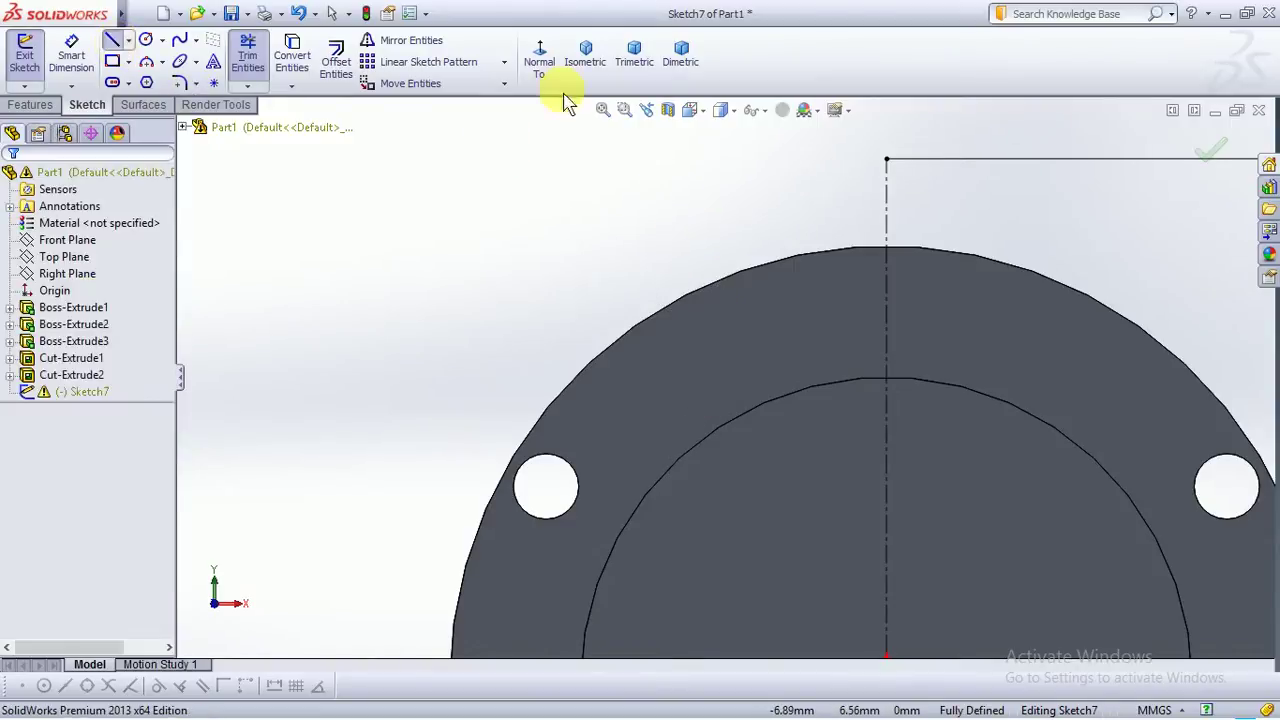
pyautogui.click(886, 160)
pyautogui.click(688, 158)
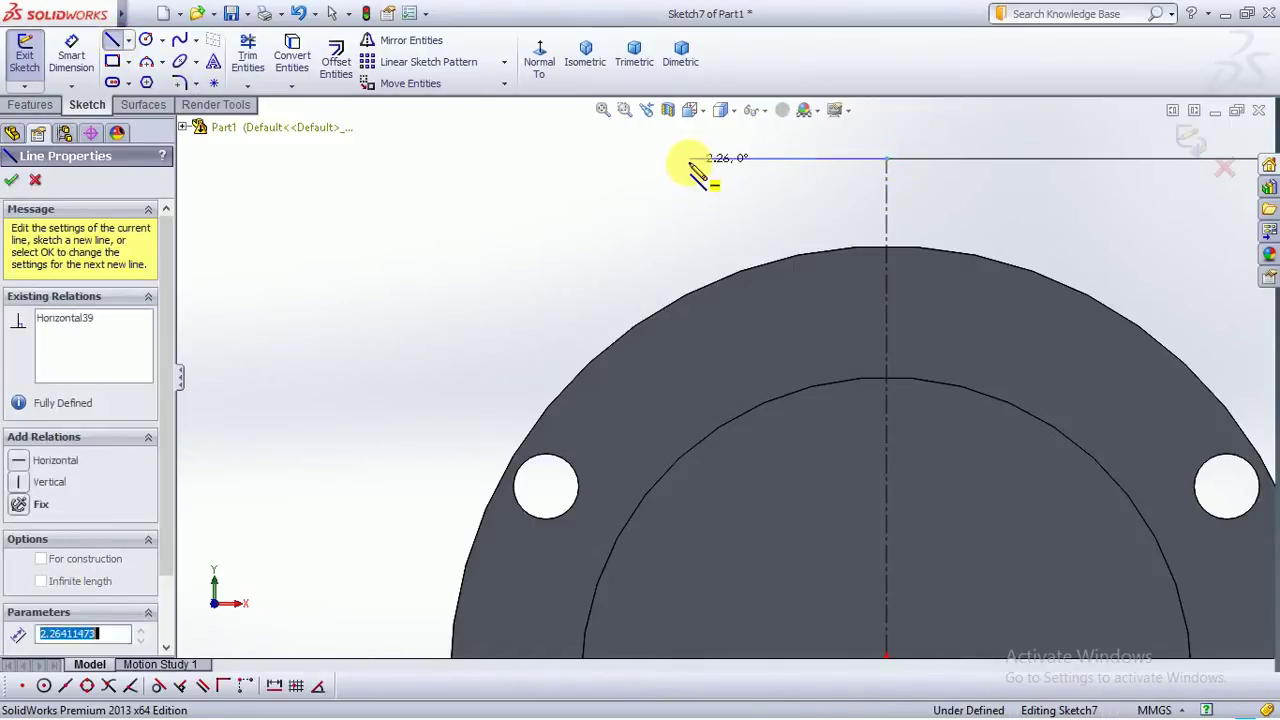
pyautogui.click(689, 191)
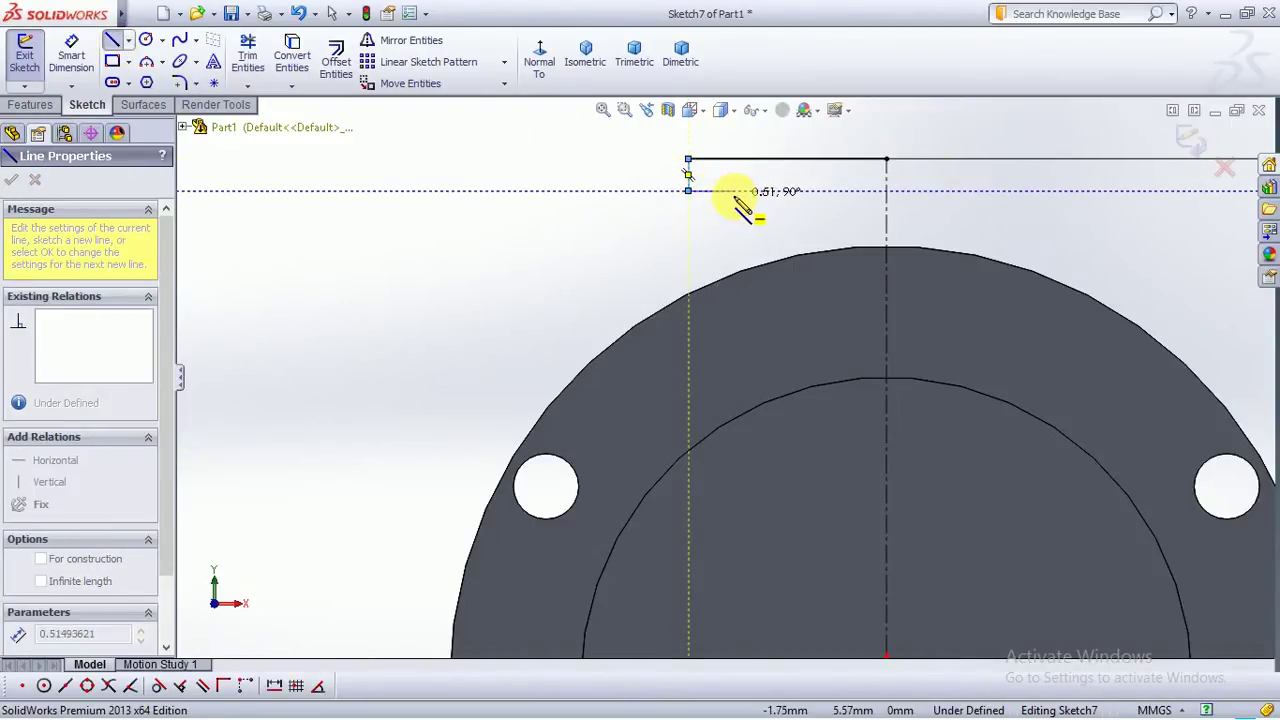
# Continue the line chain downward as tighter alternating steps above the disc's outer edge, with horizontal segments about 0.51 mm long
pyautogui.click(733, 190)
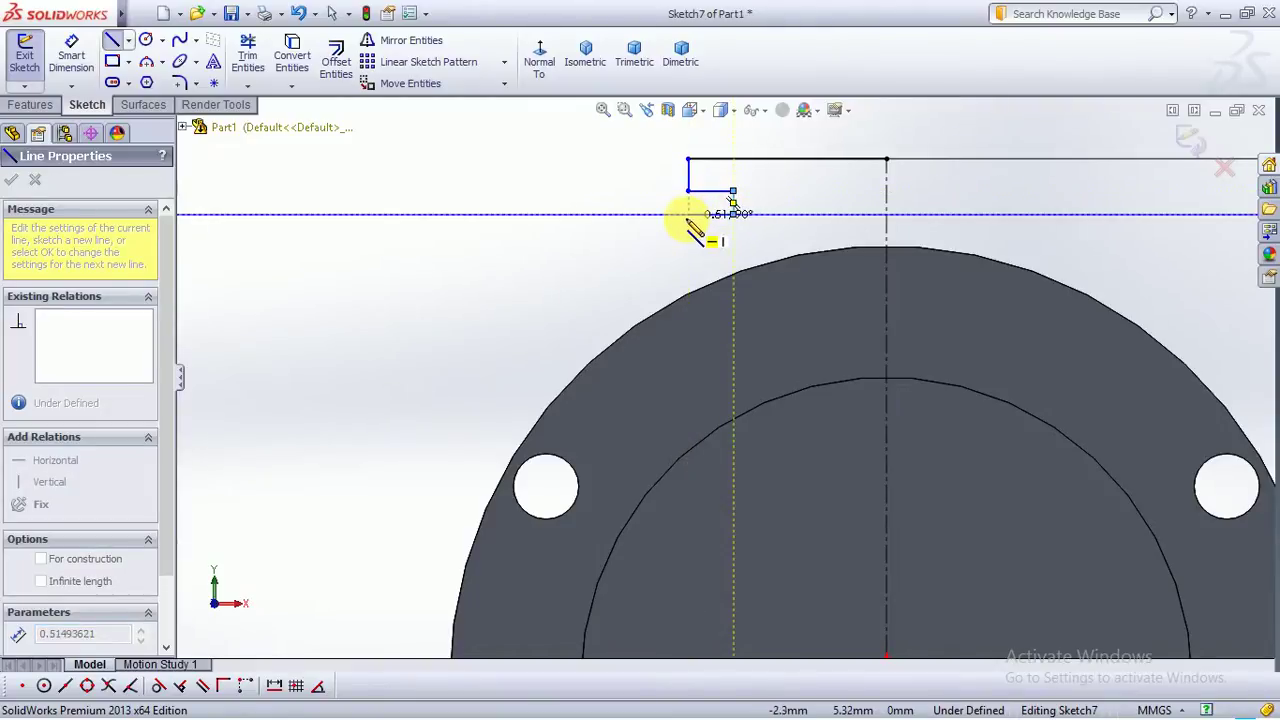
pyautogui.click(733, 213)
pyautogui.click(688, 213)
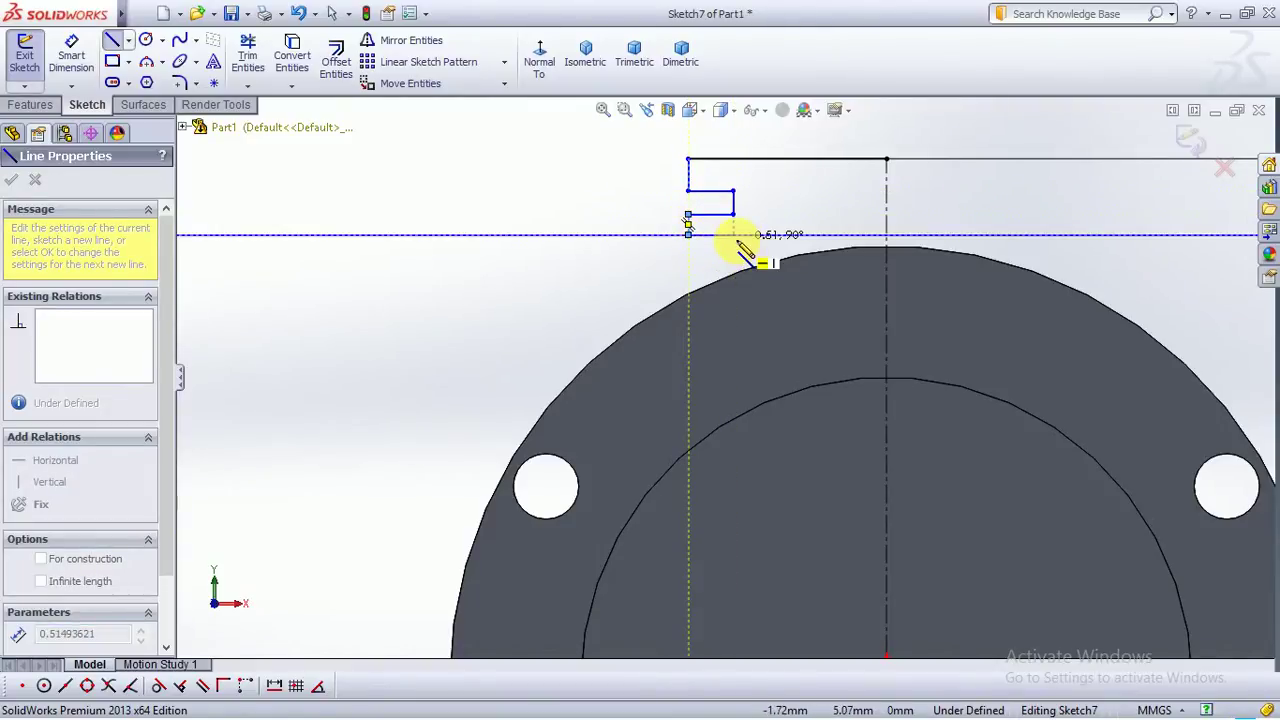
pyautogui.click(688, 235)
pyautogui.click(733, 235)
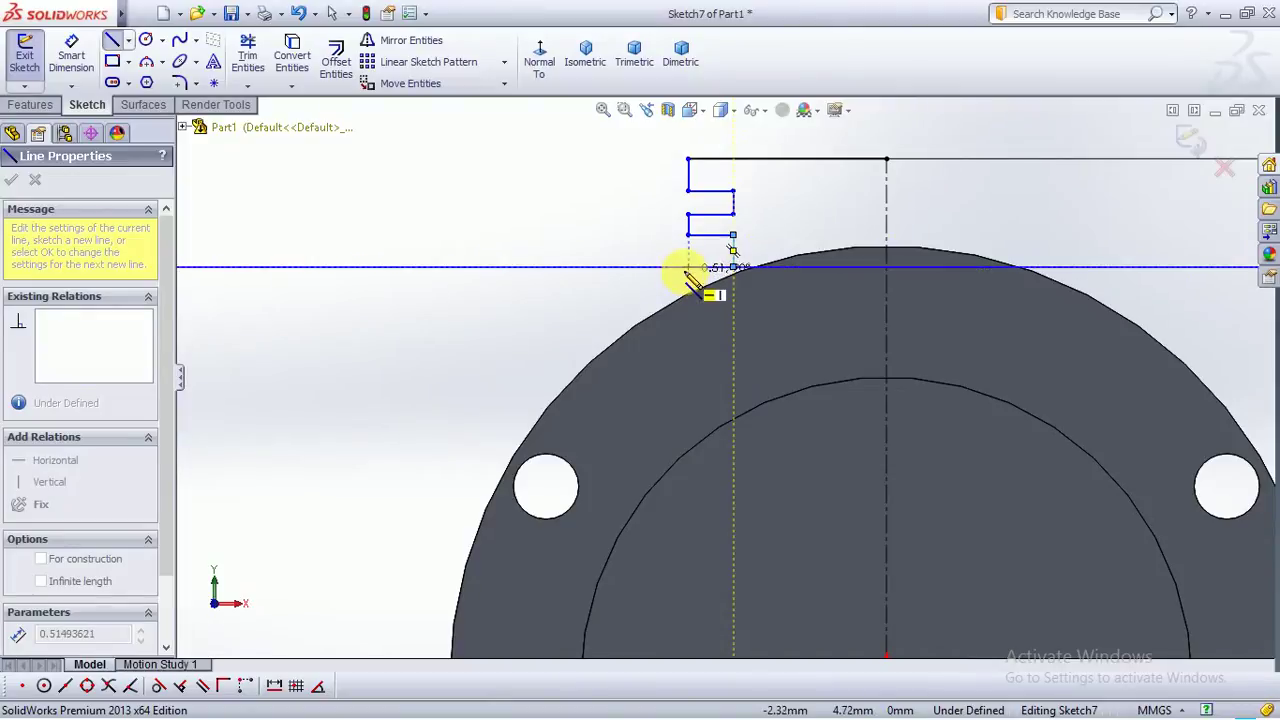
# Finish the second tooth of the line profile and sketch a third one about 0.5 mm deep below it, ending with a vertical segment
pyautogui.click(733, 267)
pyautogui.click(688, 267)
pyautogui.click(688, 293)
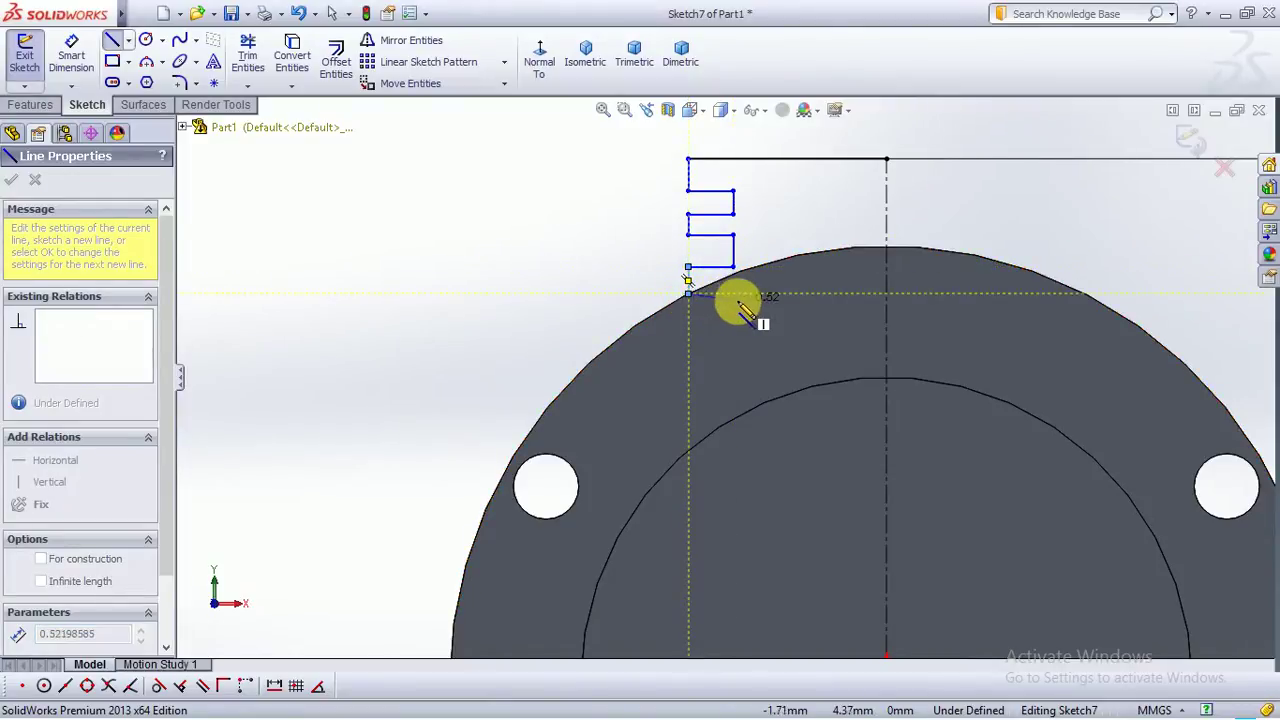
pyautogui.click(738, 293)
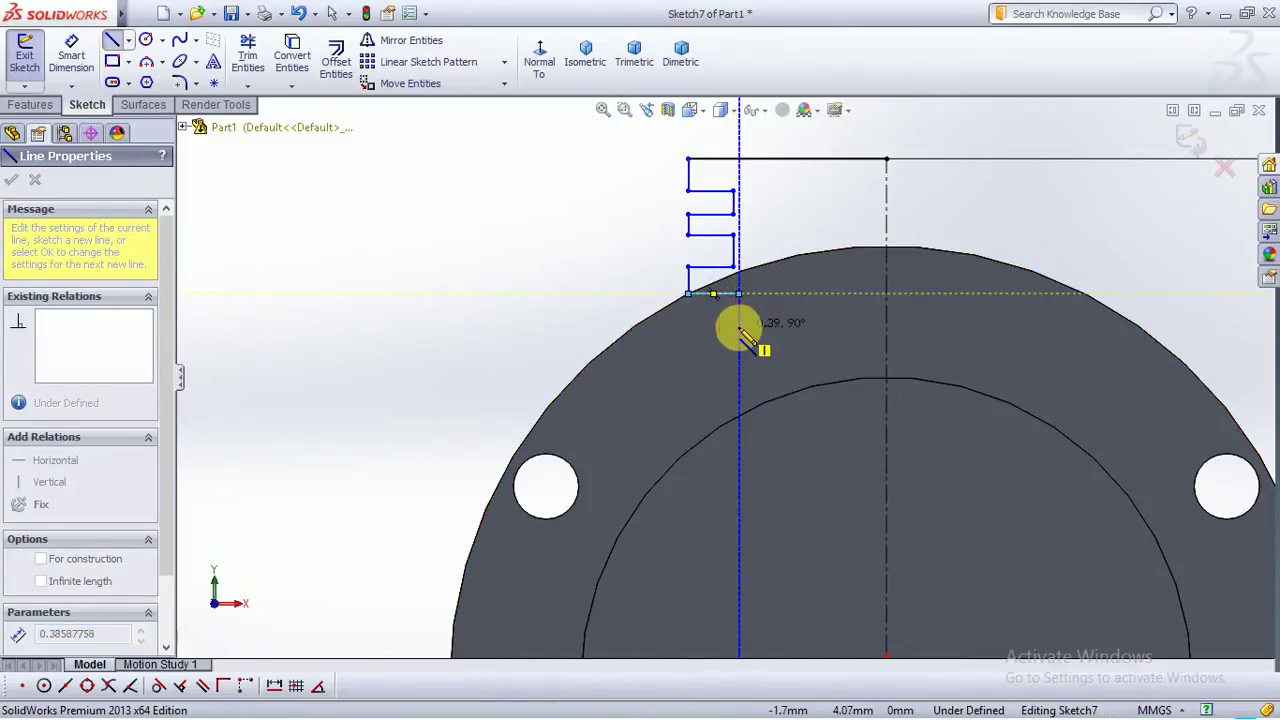
pyautogui.click(738, 326)
pyautogui.click(688, 326)
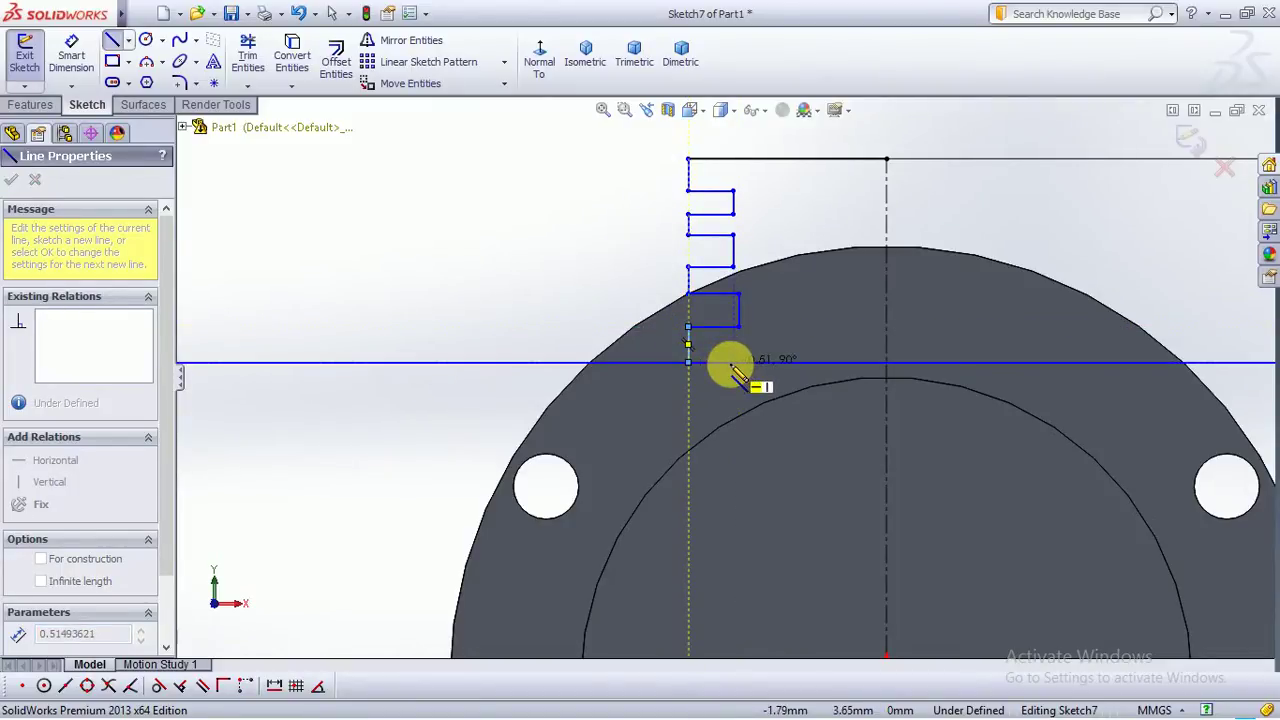
pyautogui.press('Escape')
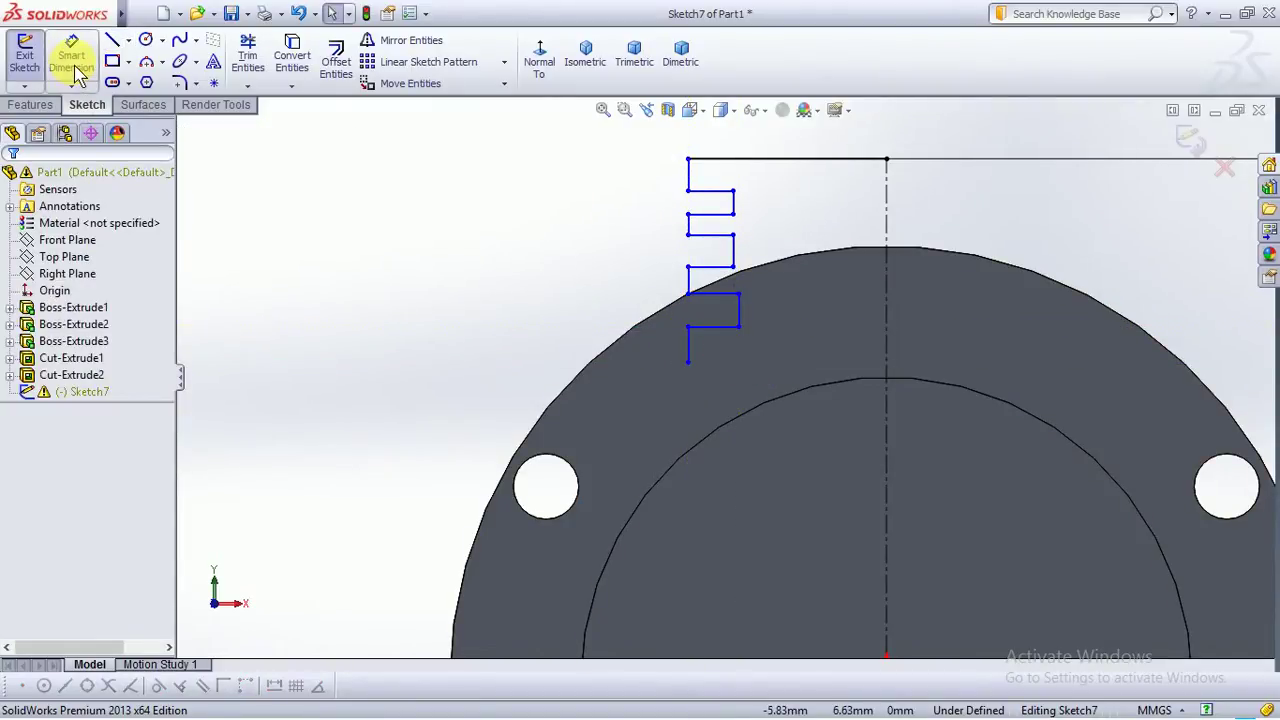
# Try to make all vertical segments of the toothed profile equal in length
pyautogui.click(691, 178)
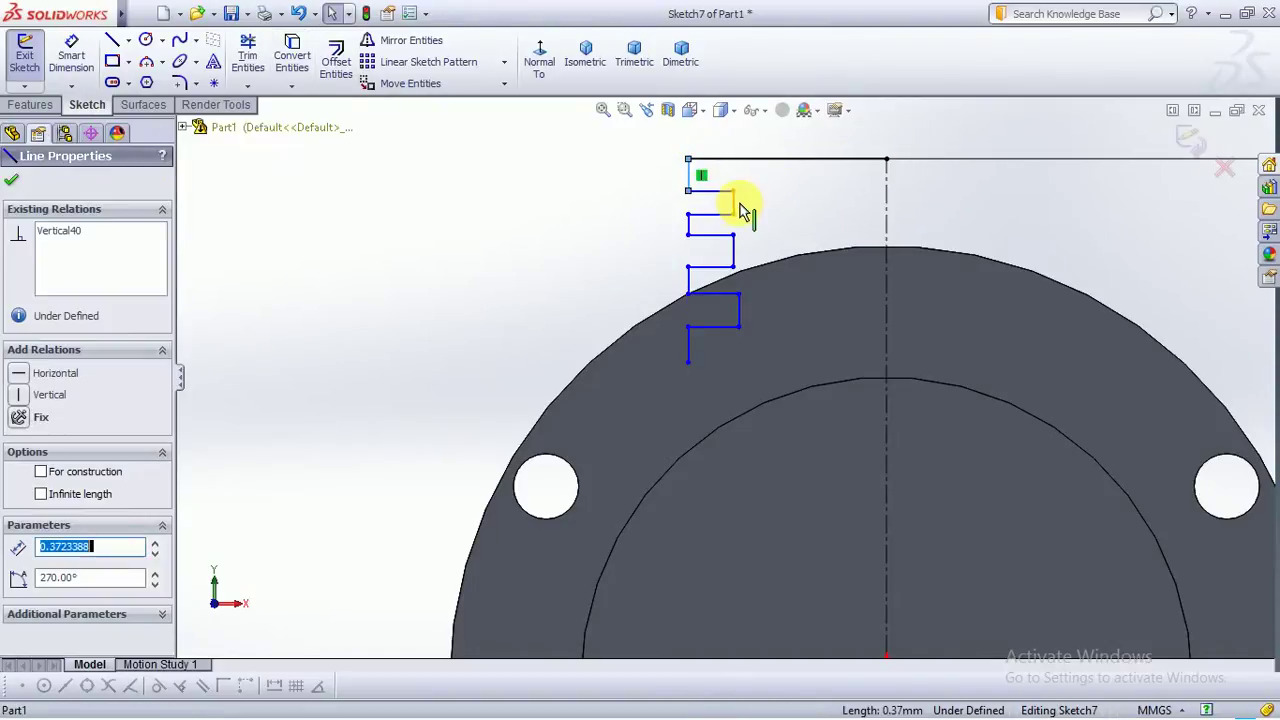
pyautogui.keyDown('ctrl'); pyautogui.click(734, 204); pyautogui.keyUp('ctrl')
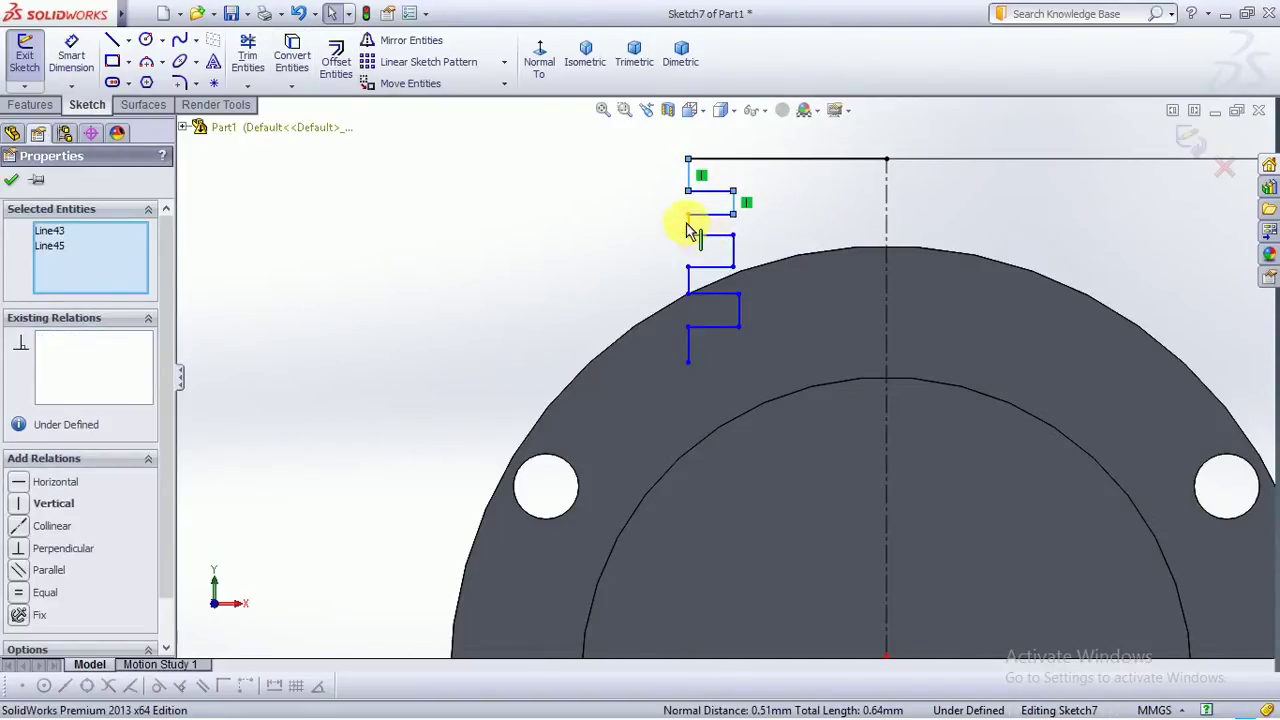
pyautogui.click(689, 226)
pyautogui.keyDown('ctrl'); pyautogui.click(702, 268); pyautogui.keyUp('ctrl')
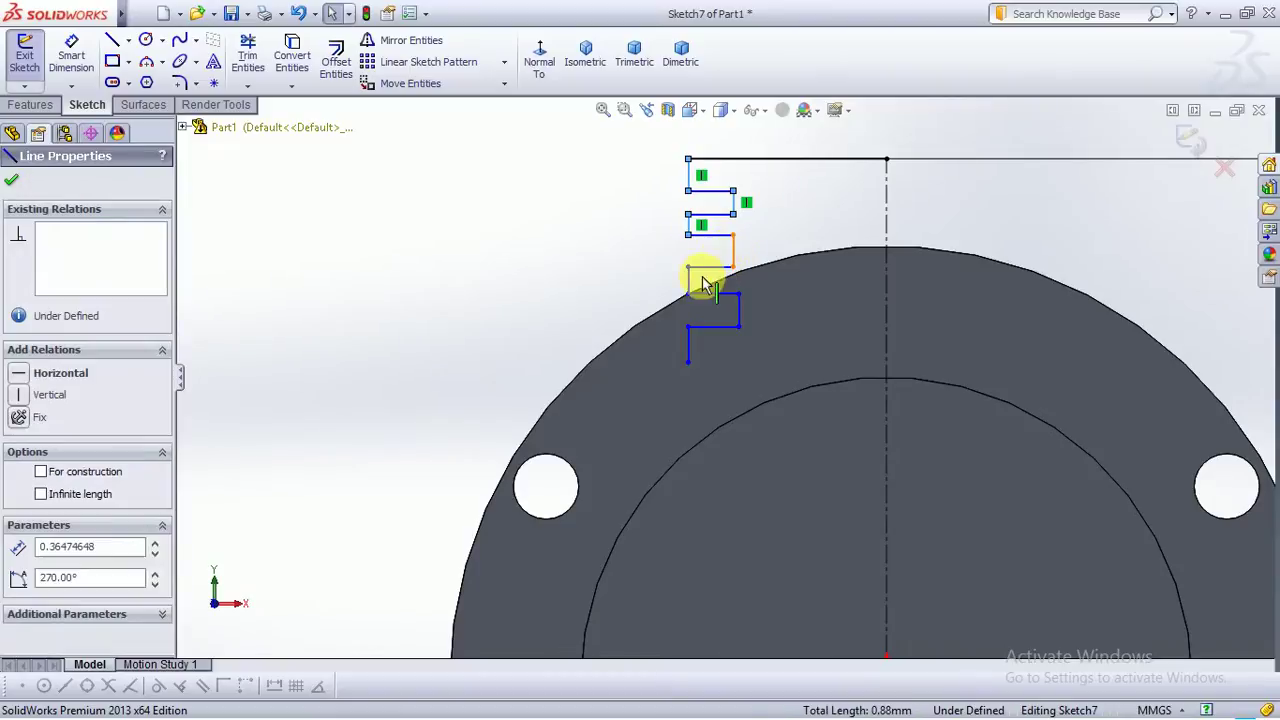
pyautogui.keyDown('ctrl'); pyautogui.click(718, 293); pyautogui.keyUp('ctrl')
pyautogui.keyDown('ctrl'); pyautogui.click(739, 312); pyautogui.keyUp('ctrl')
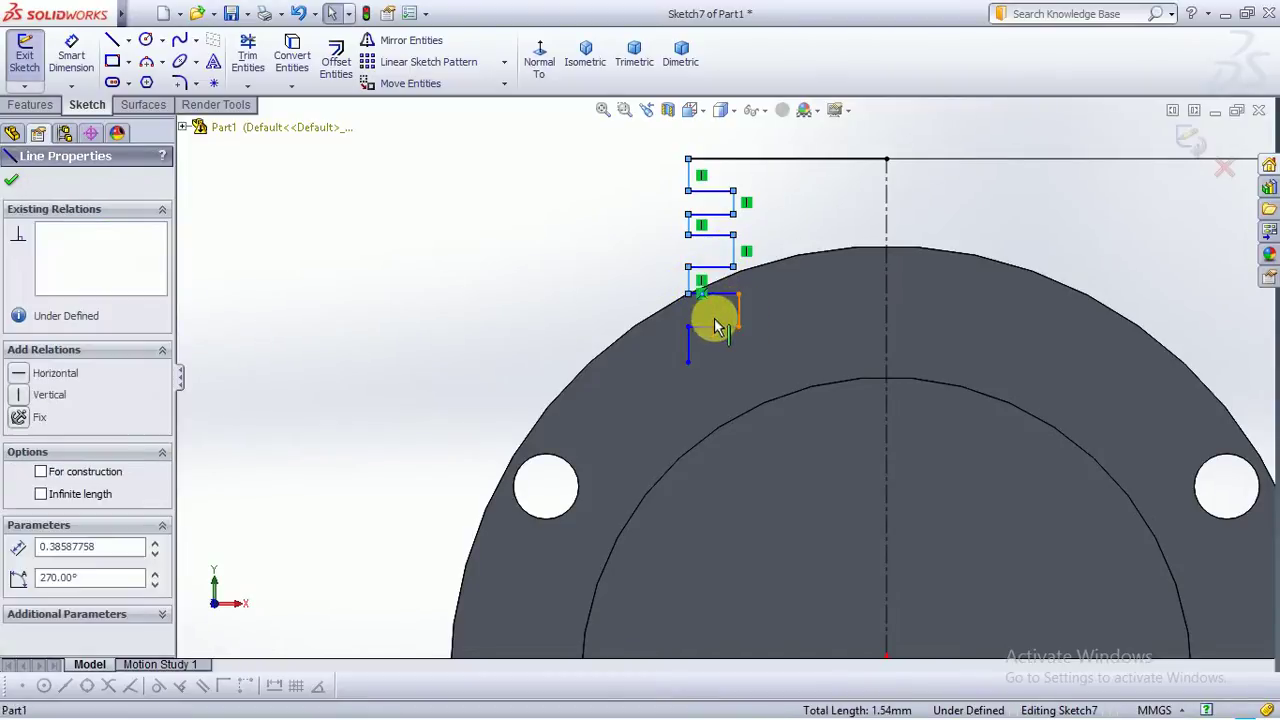
pyautogui.keyDown('ctrl'); pyautogui.click(688, 343); pyautogui.keyUp('ctrl')
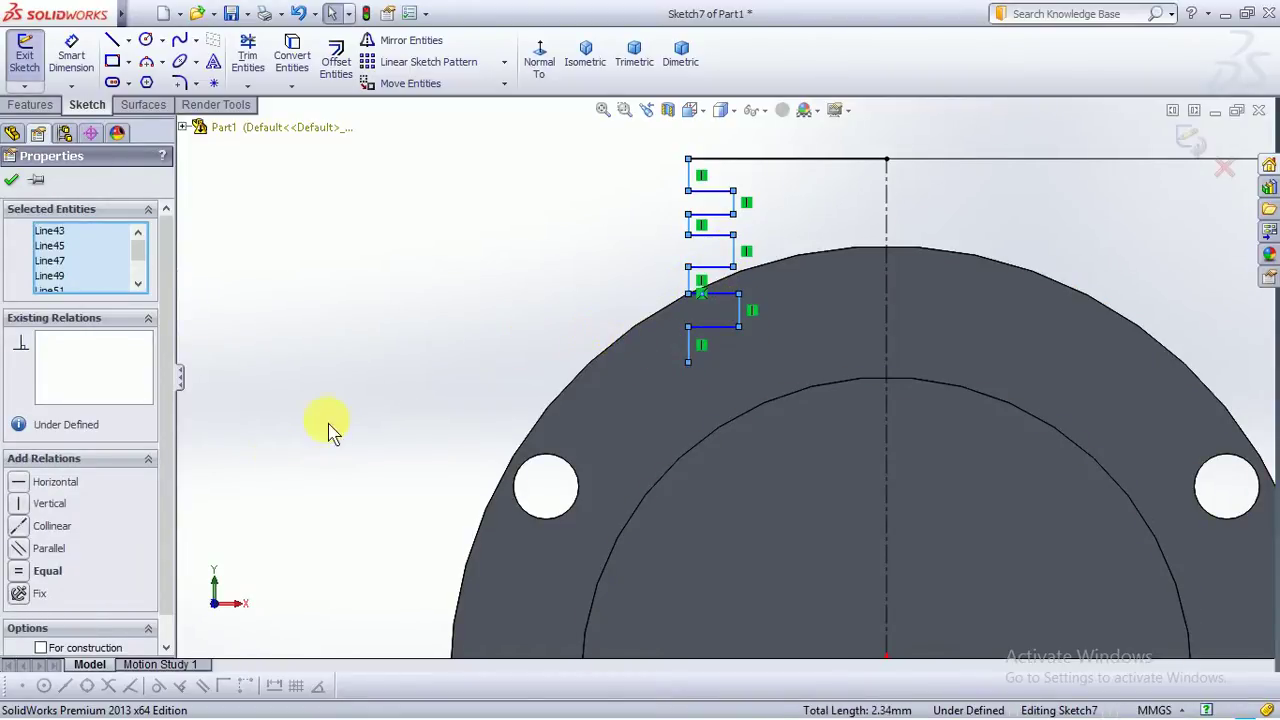
pyautogui.click(20, 570)
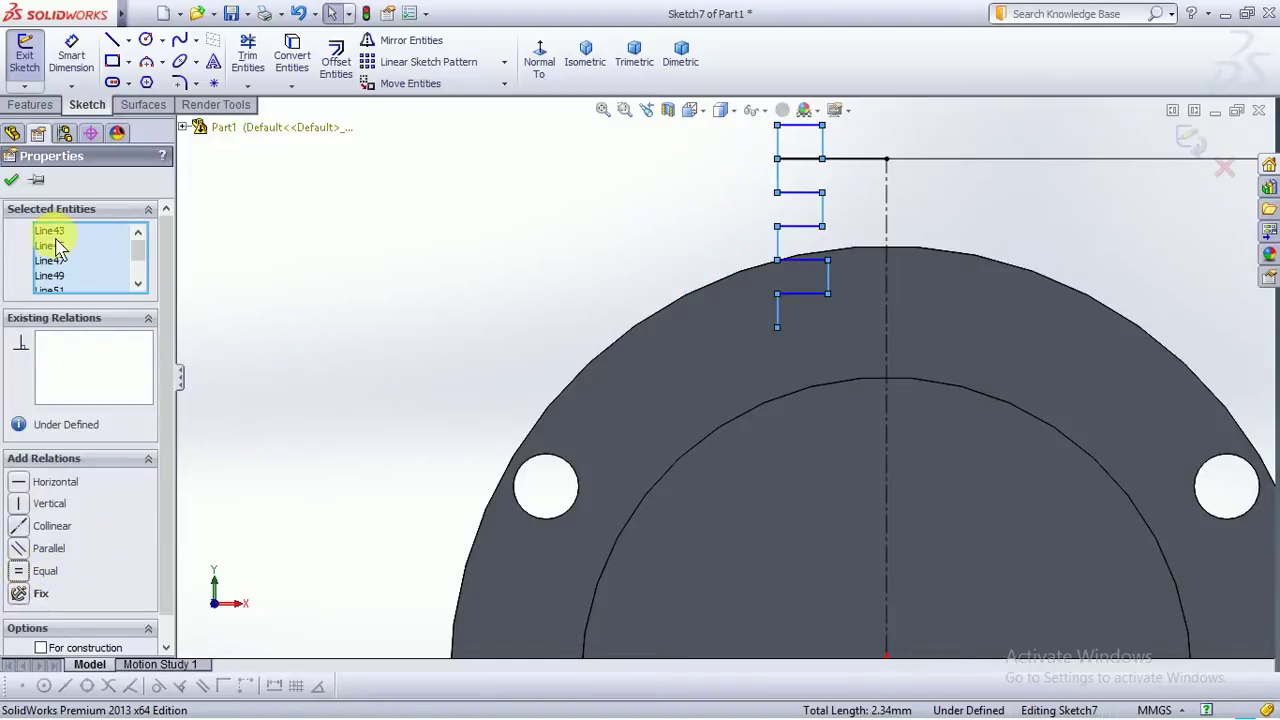
pyautogui.click(12, 179)
# Try to move the profile's uppermost tooth segment back below the long horizontal line
pyautogui.click(71, 55)
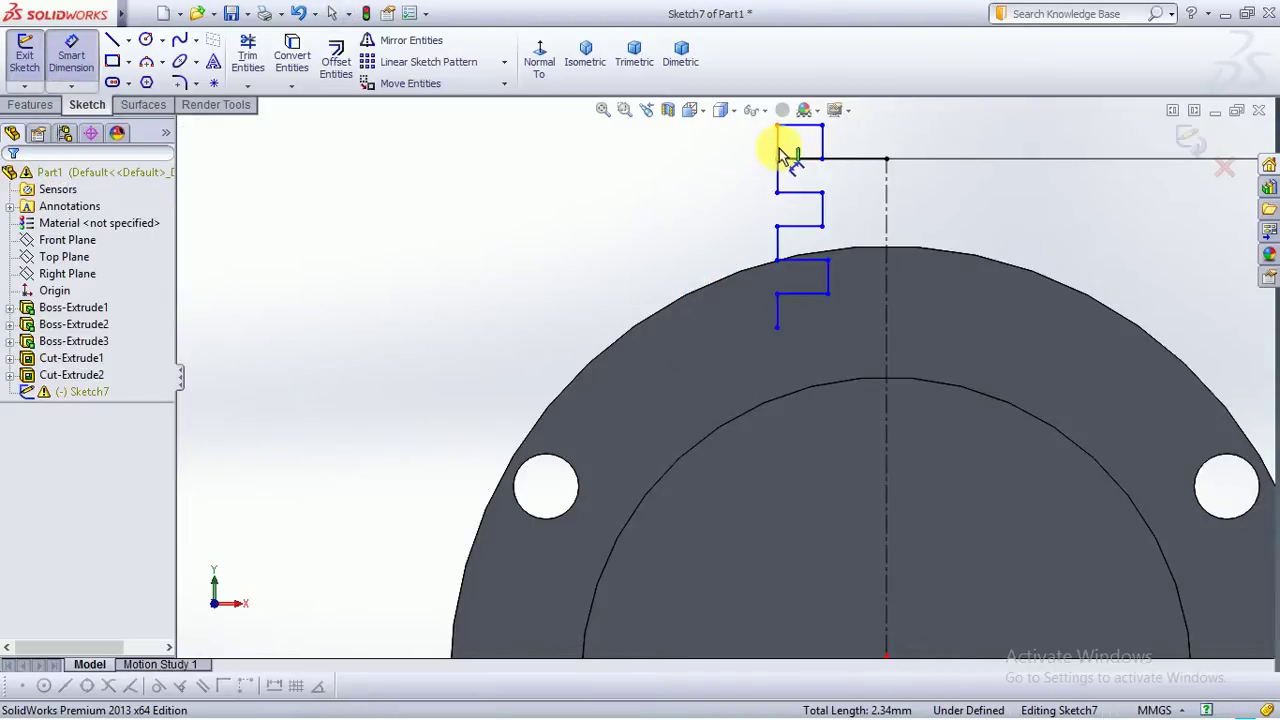
pyautogui.scroll(2, 875, 212)
pyautogui.scroll(-4, 808, 223)
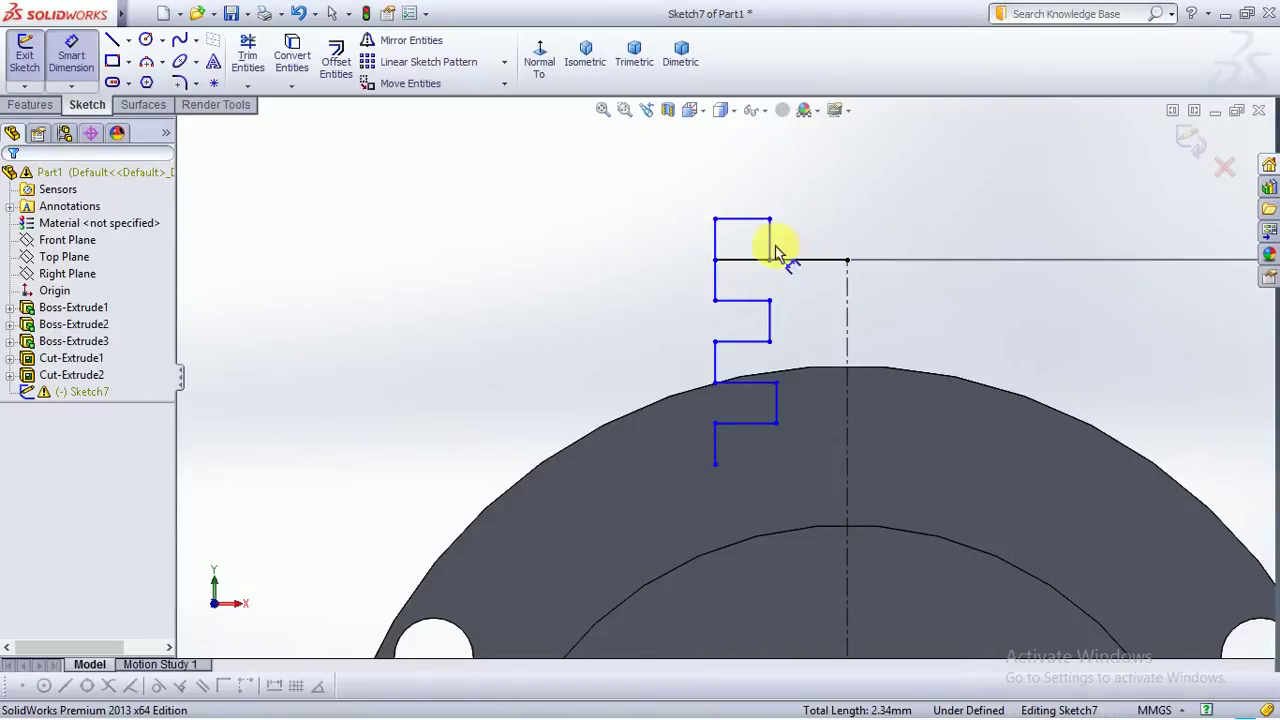
pyautogui.press('Escape')
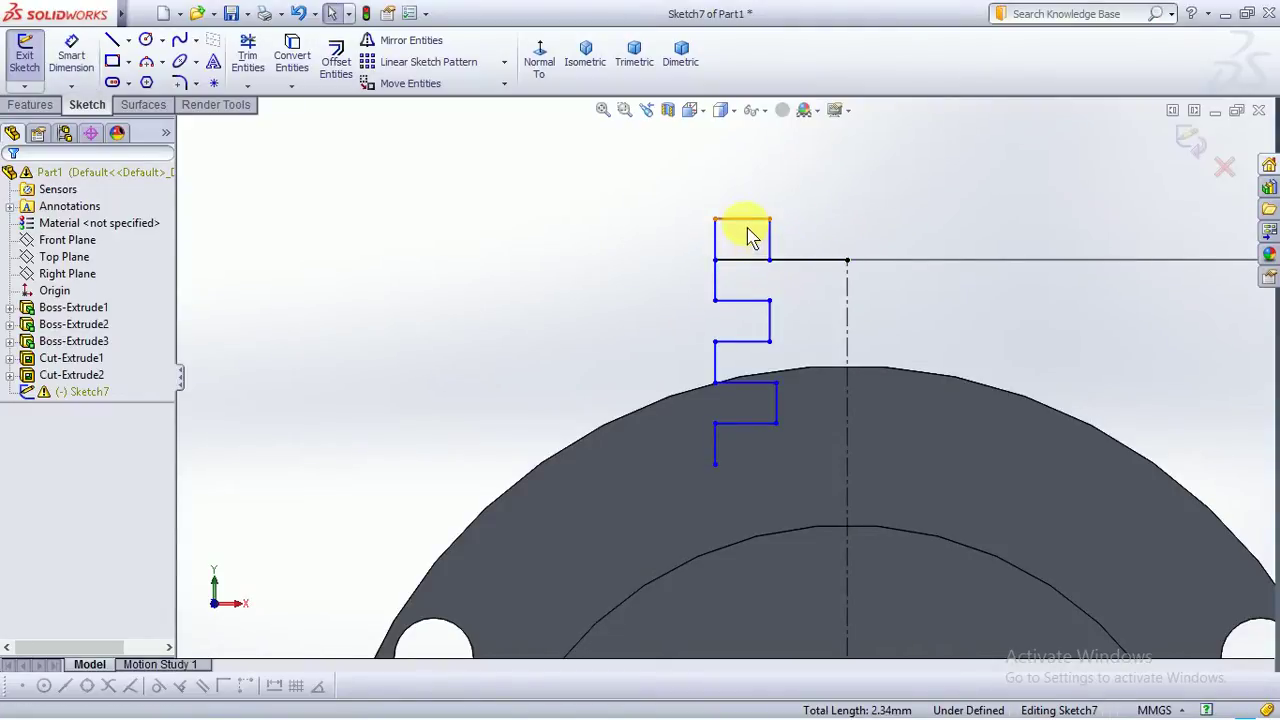
pyautogui.click(747, 228)
pyautogui.moveTo(745, 284)
pyautogui.mouseDown()
pyautogui.moveTo(745, 302)
pyautogui.moveTo(760, 285)
pyautogui.mouseUp()
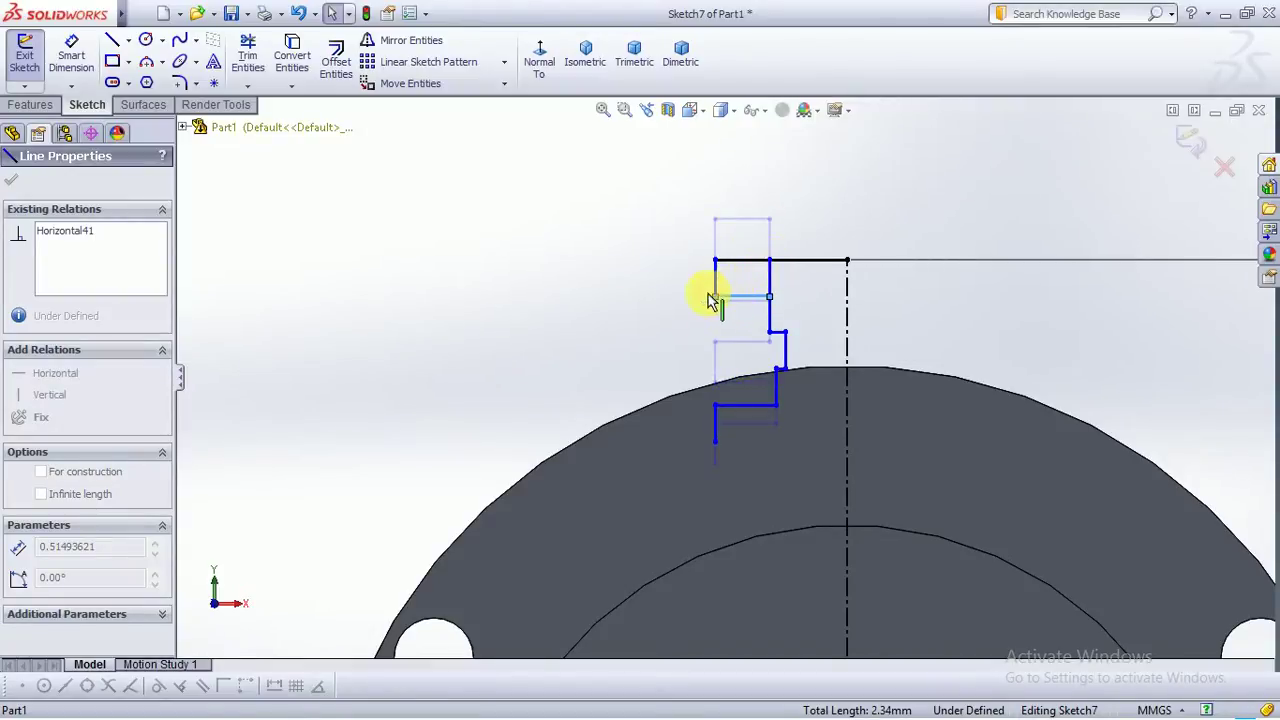
pyautogui.moveTo(797, 242); pyautogui.dragTo(814, 227)
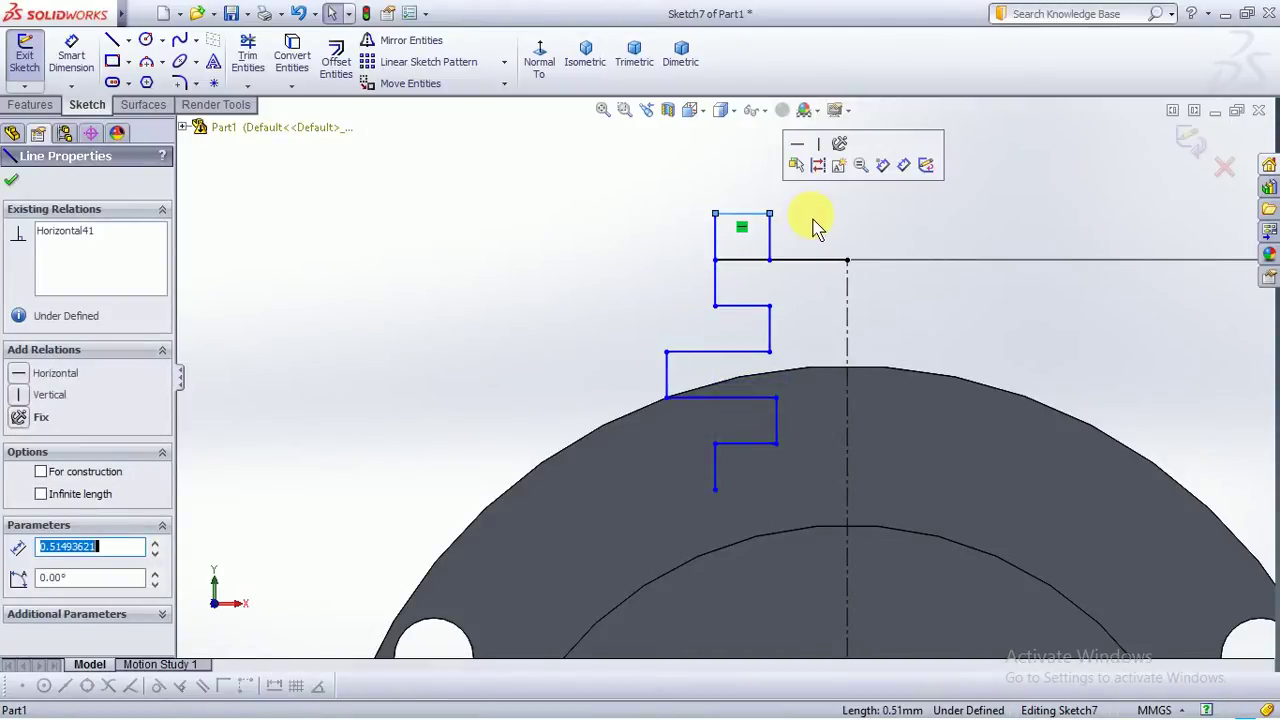
# Undo the segment moves and the equal relation on the toothed profile, and clear the selection
pyautogui.hotkey('ctrl', 'z')
pyautogui.hotkey('ctrl', 'z')
pyautogui.hotkey('ctrl', 'z')
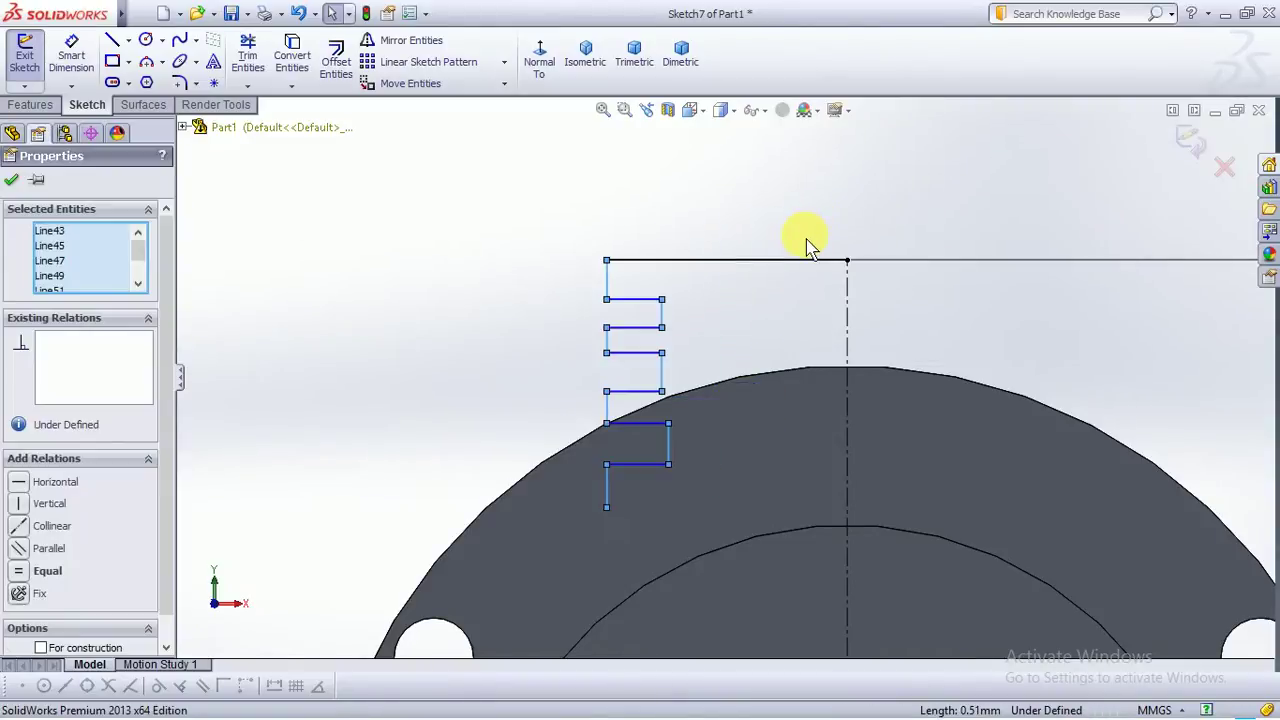
pyautogui.click(409, 257)
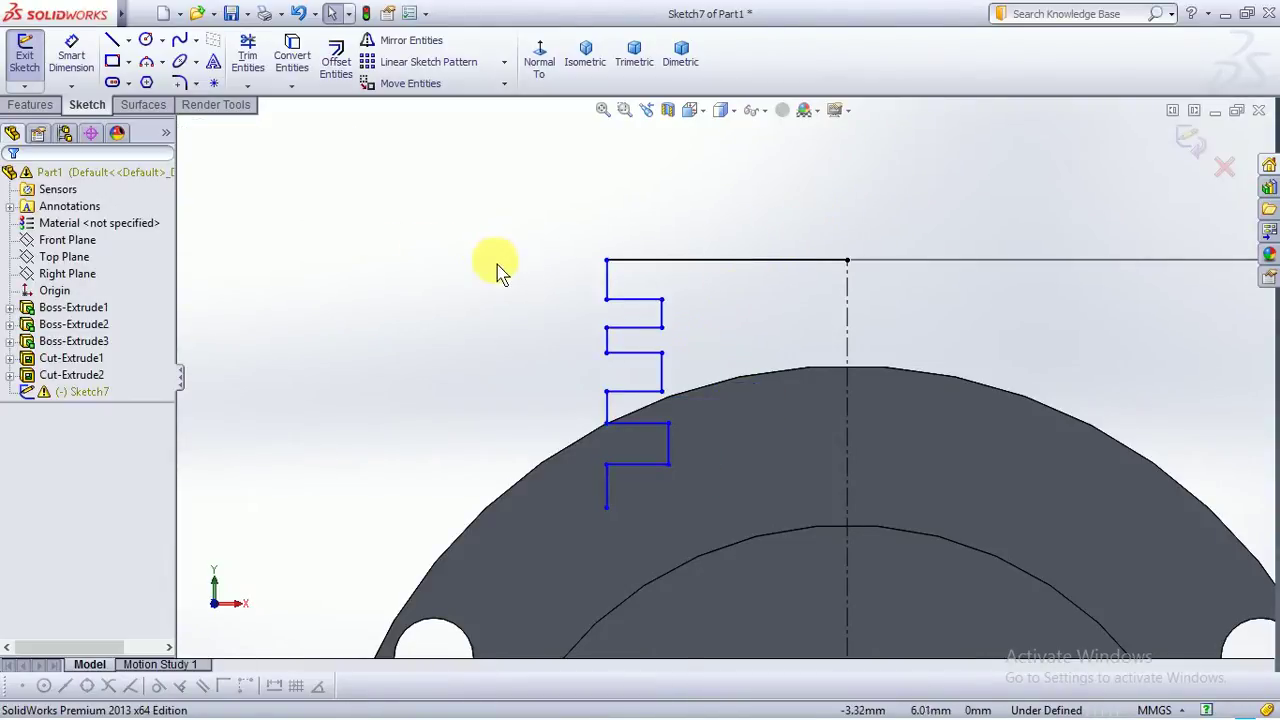
# Dimension the horizontal line from the centerline to the toothed profile as 2.5 mm
pyautogui.scroll(-1, 500, 270)
pyautogui.click(71, 55)
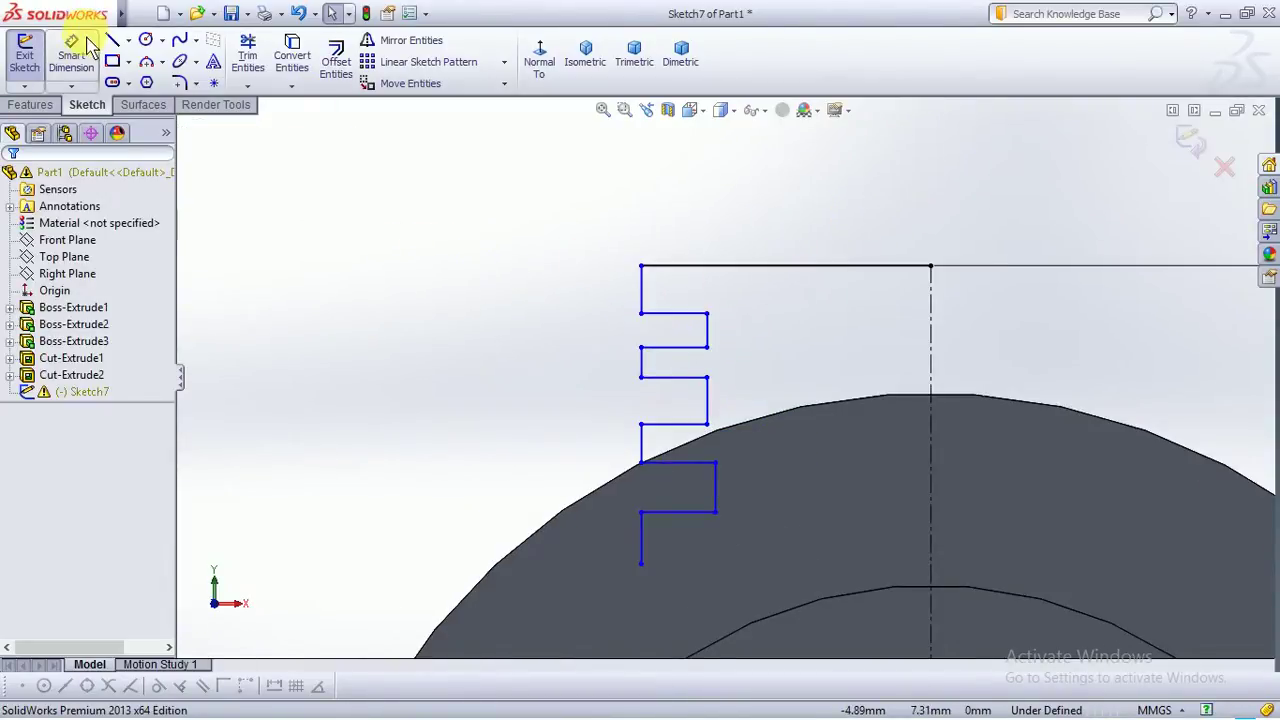
pyautogui.click(790, 267)
pyautogui.click(762, 228)
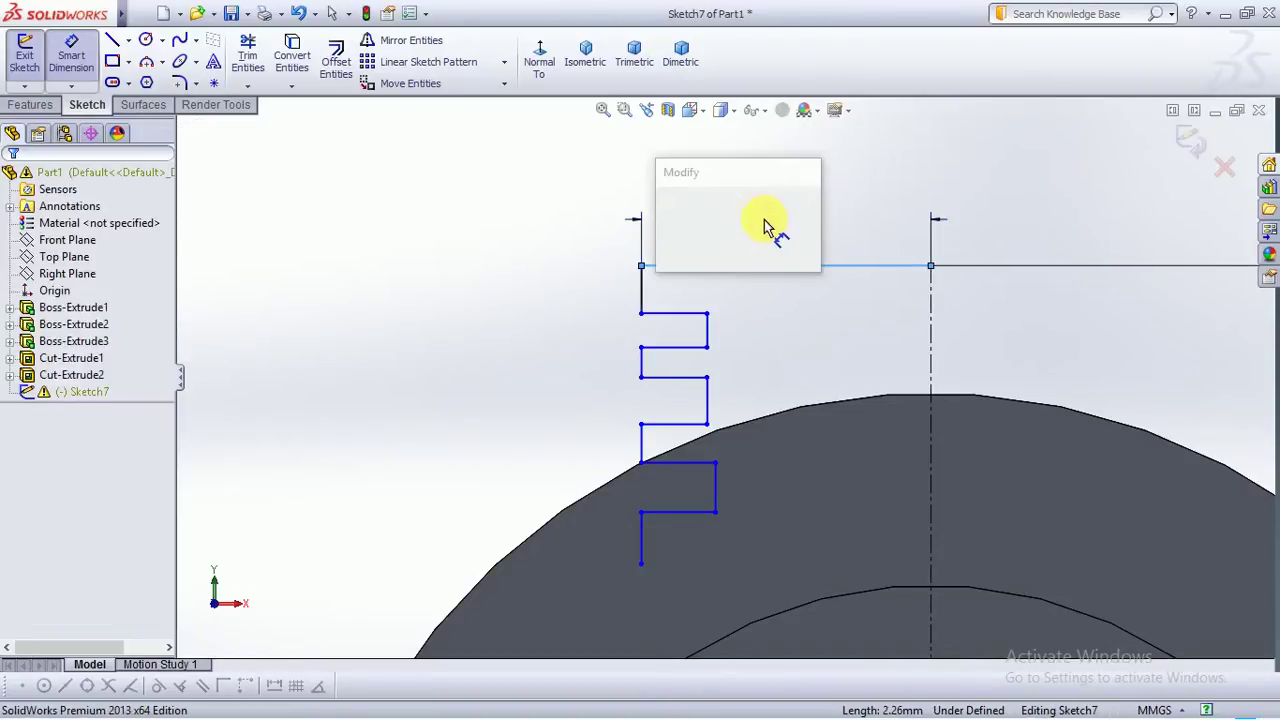
pyautogui.write('2.5')
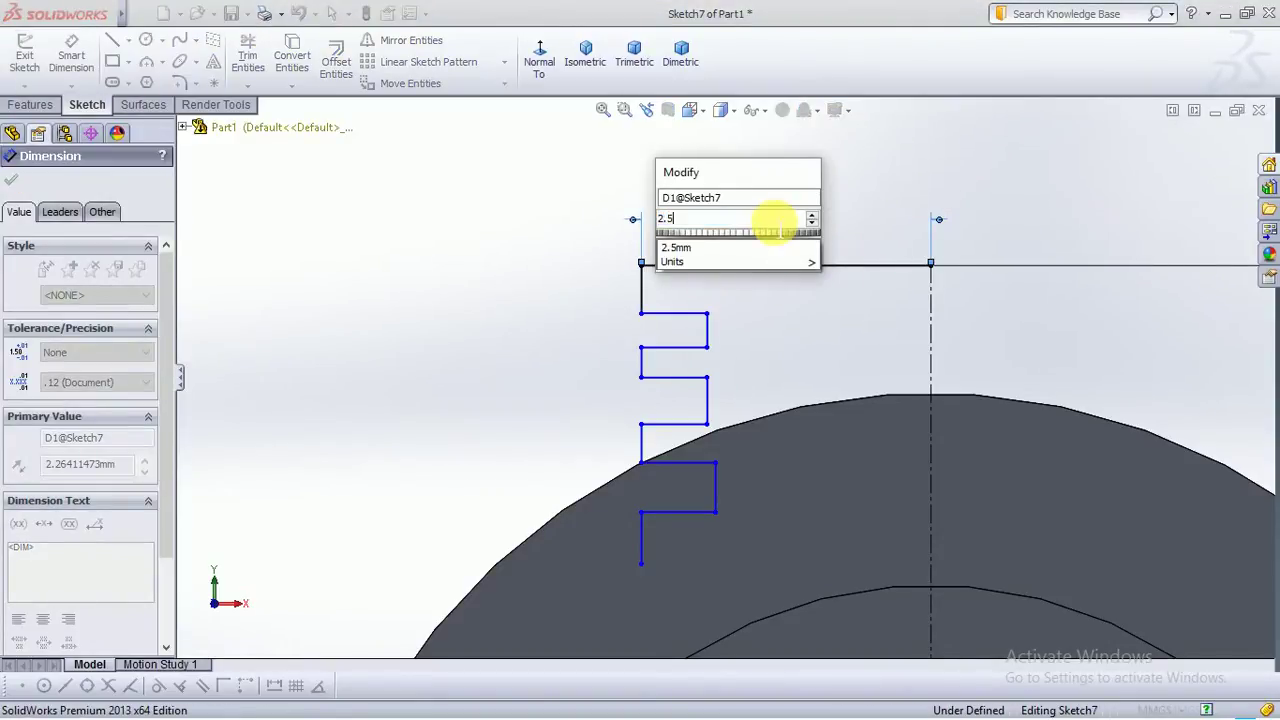
pyautogui.press('Return')
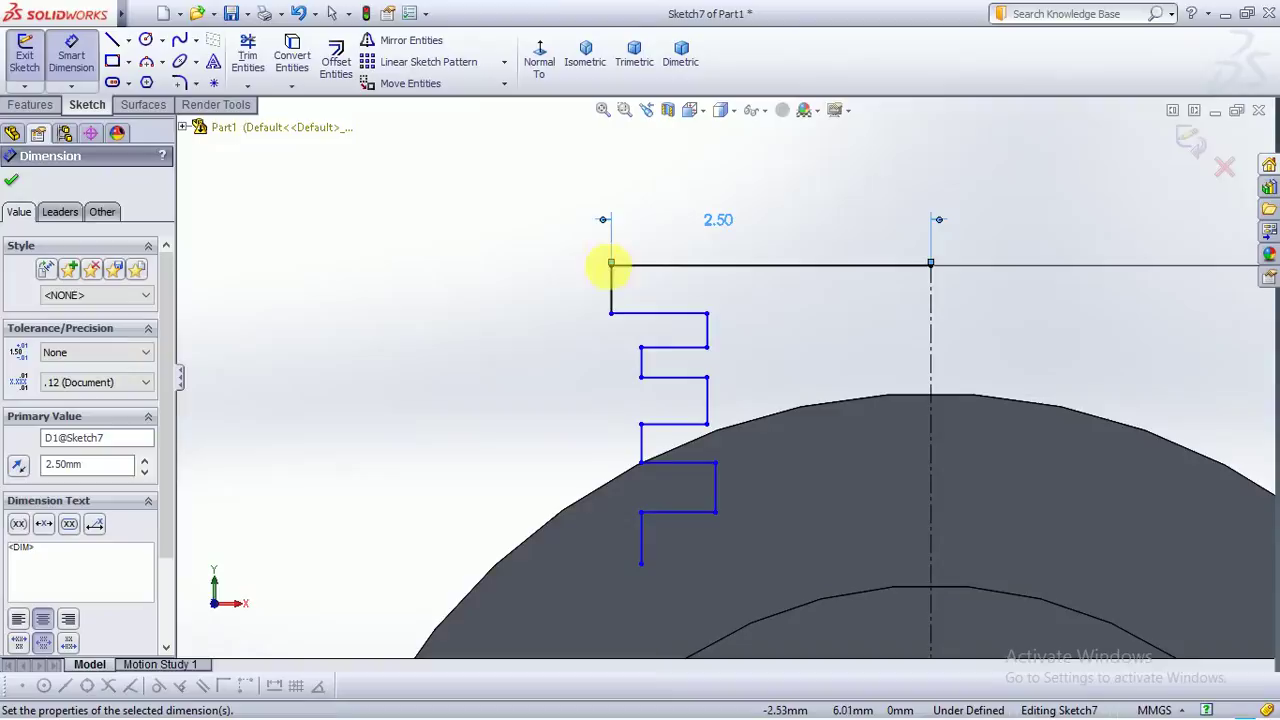
# Dimension the first vertical segment below the horizontal line as 0.45 mm
pyautogui.click(611, 287)
pyautogui.press('Escape')
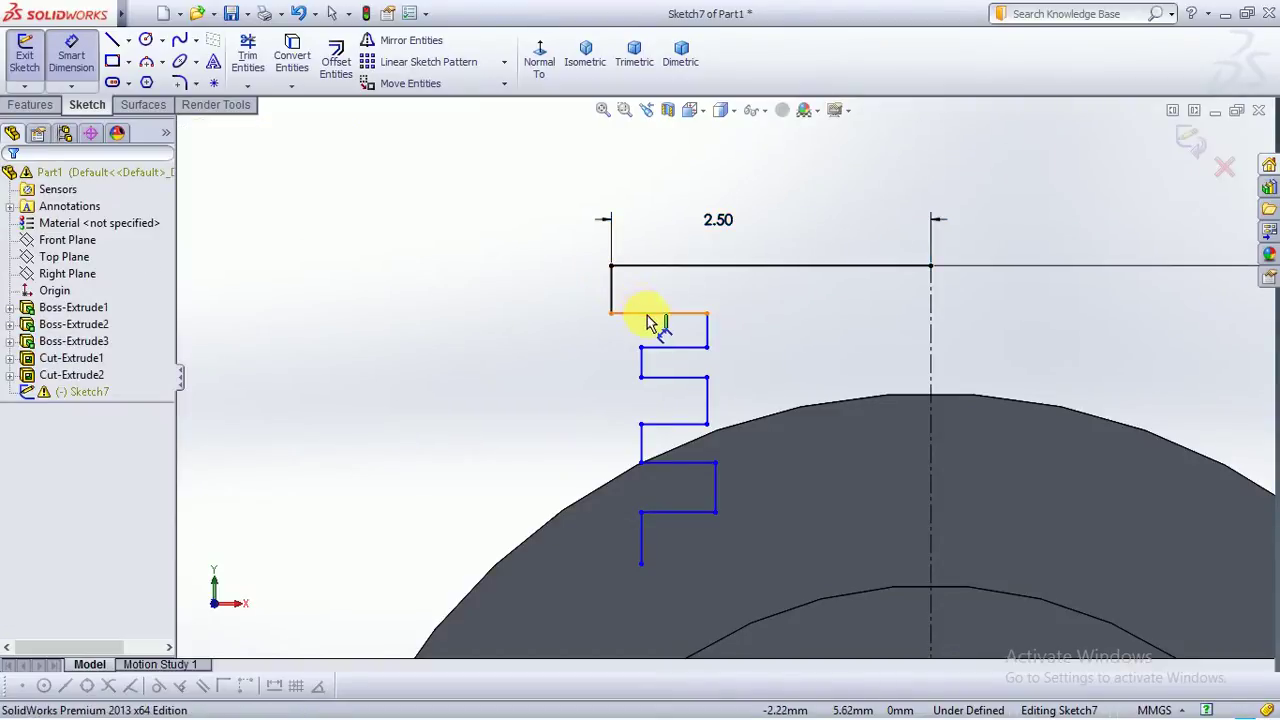
pyautogui.click(578, 300)
pyautogui.click(545, 303)
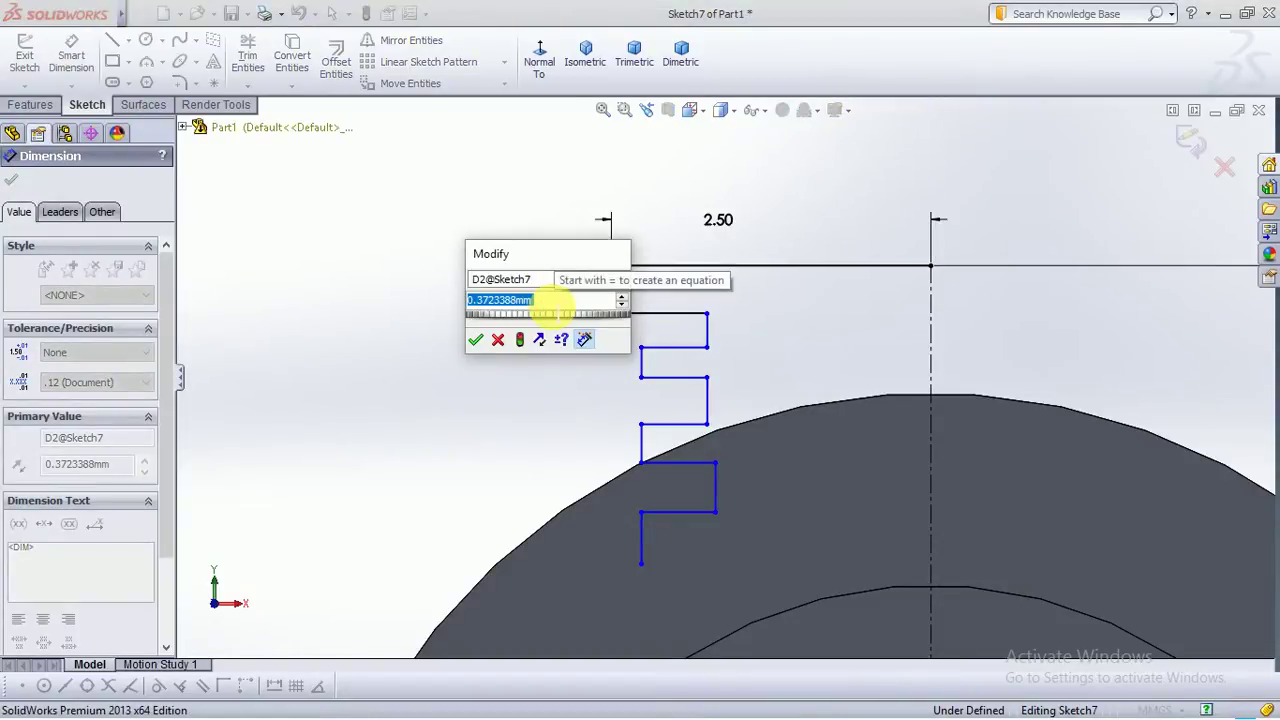
pyautogui.write('0.45')
pyautogui.press('Return')
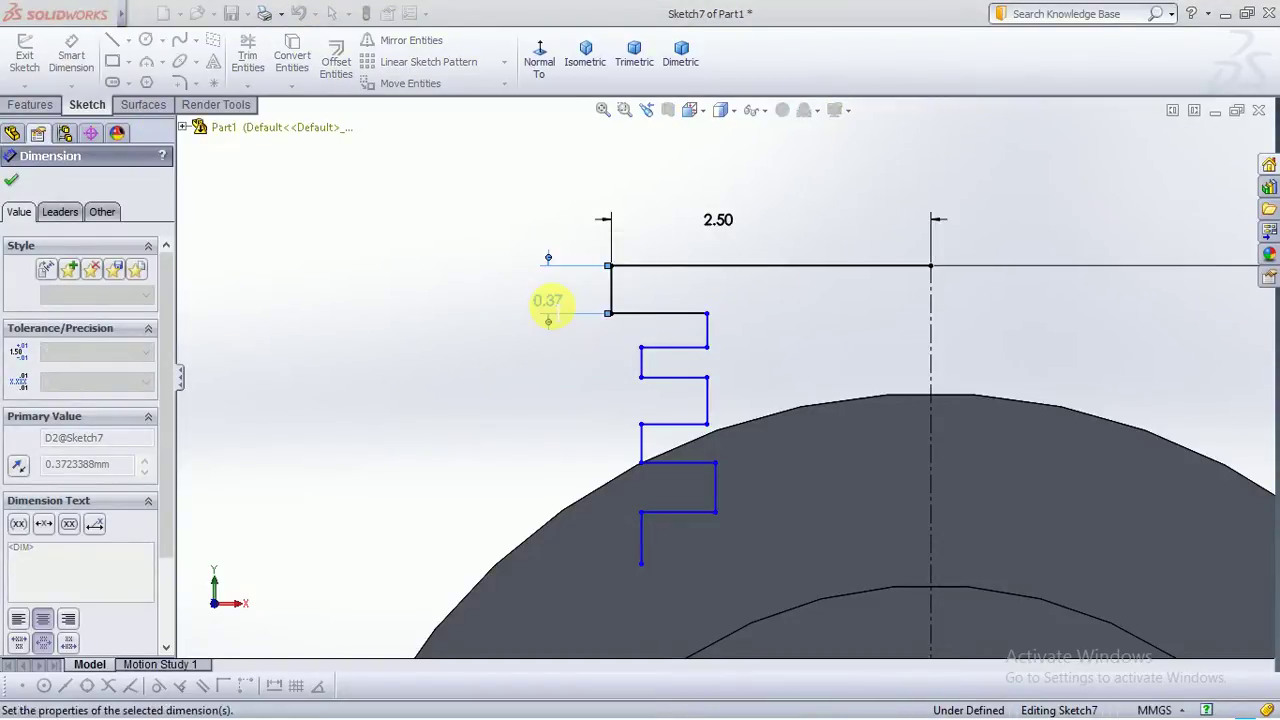
pyautogui.click(487, 383)
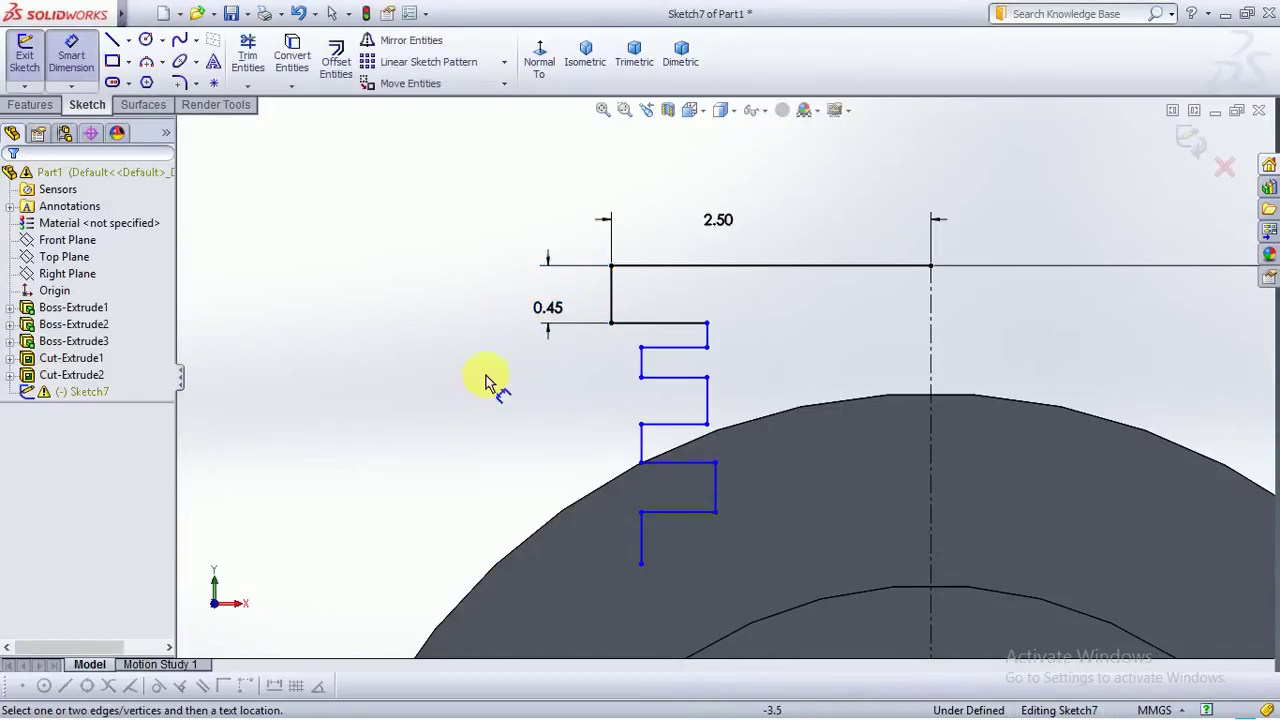
pyautogui.press('Escape')
# Apply an equal relation to the 0.45 mm vertical segment and all the other vertical segments of the toothed profile
pyautogui.click(613, 298)
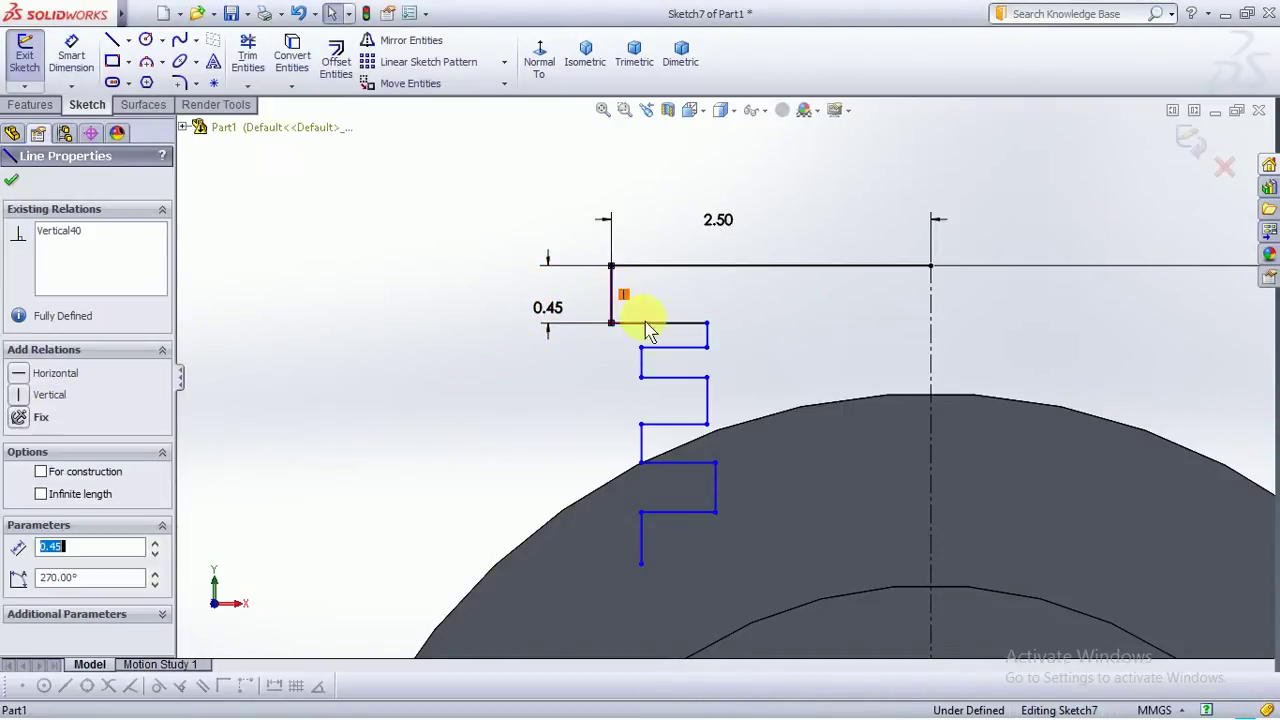
pyautogui.keyDown('ctrl'); pyautogui.click(707, 336); pyautogui.keyUp('ctrl')
pyautogui.keyDown('ctrl'); pyautogui.click(642, 362); pyautogui.keyUp('ctrl')
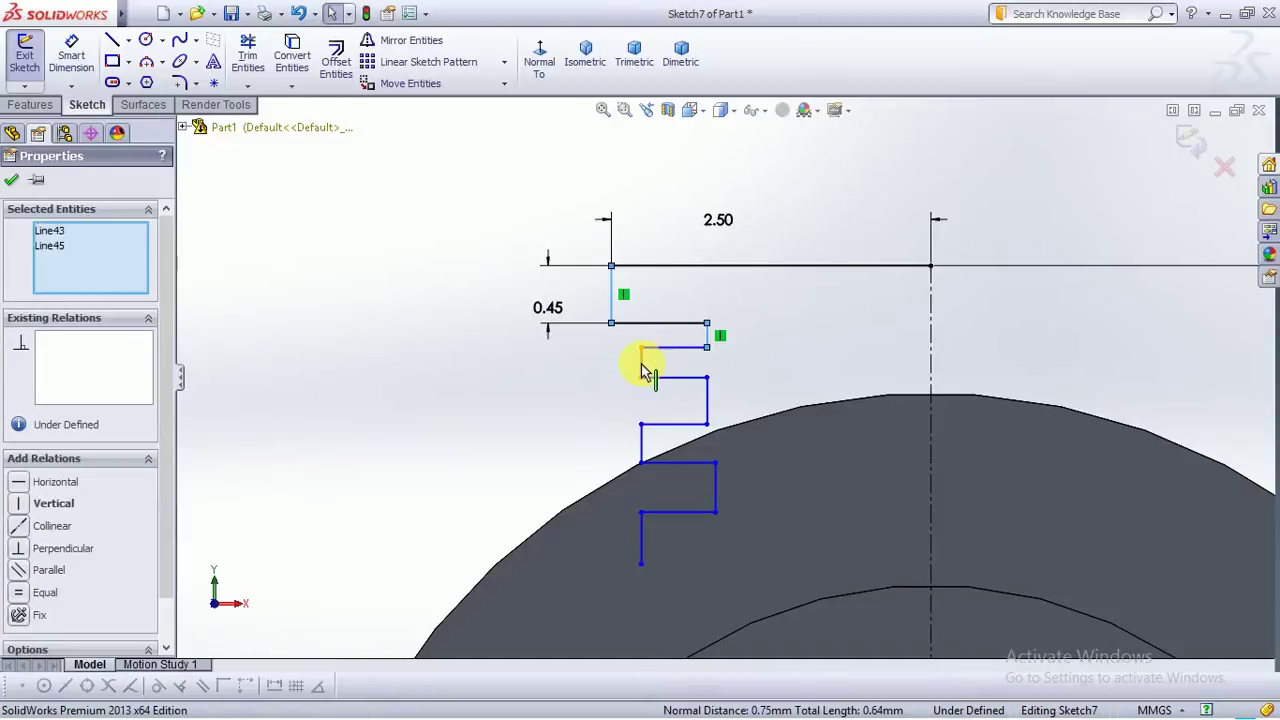
pyautogui.keyDown('ctrl'); pyautogui.click(707, 410); pyautogui.keyUp('ctrl')
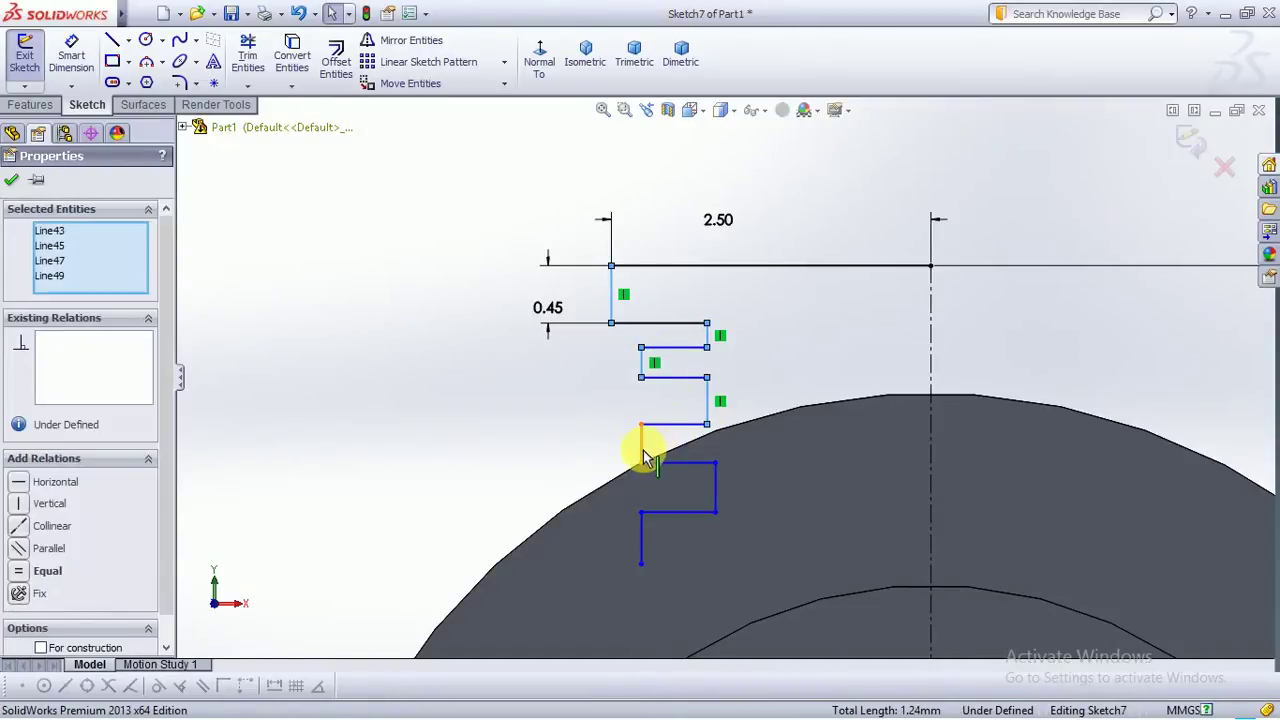
pyautogui.keyDown('ctrl'); pyautogui.click(643, 445); pyautogui.keyUp('ctrl')
pyautogui.keyDown('ctrl'); pyautogui.click(716, 495); pyautogui.keyUp('ctrl')
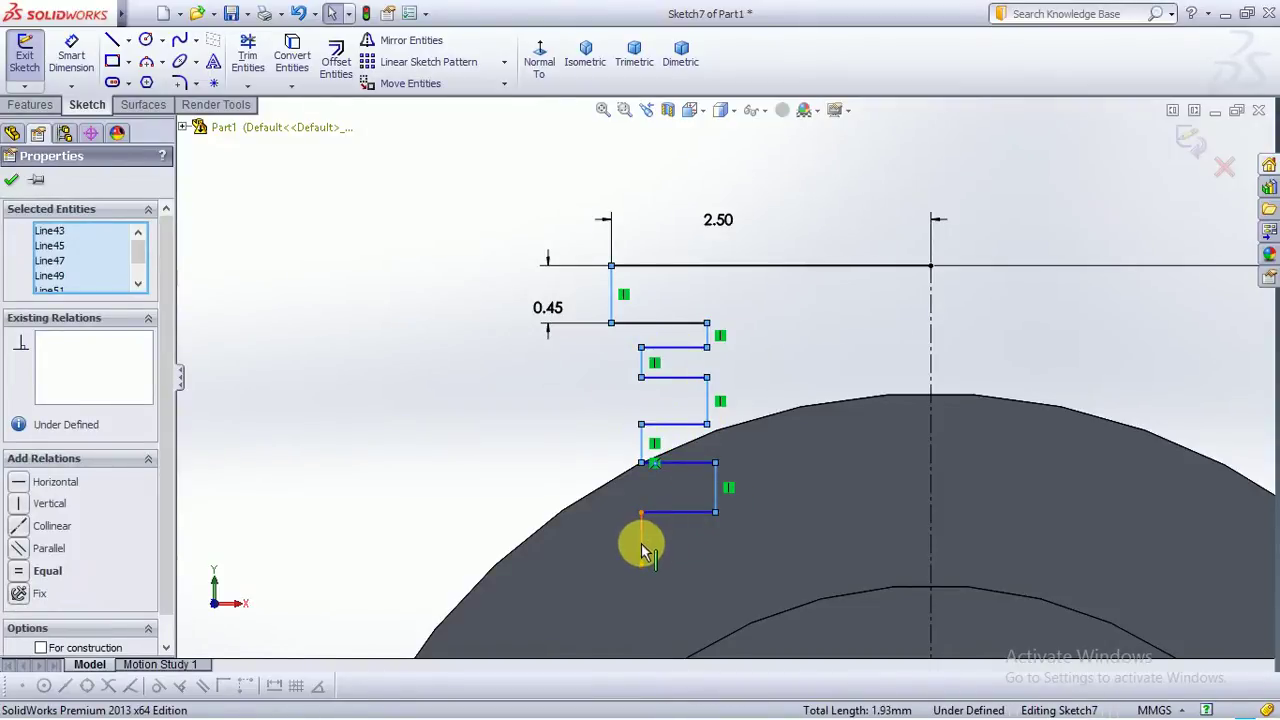
pyautogui.keyDown('ctrl'); pyautogui.click(641, 537); pyautogui.keyUp('ctrl')
pyautogui.click(20, 576)
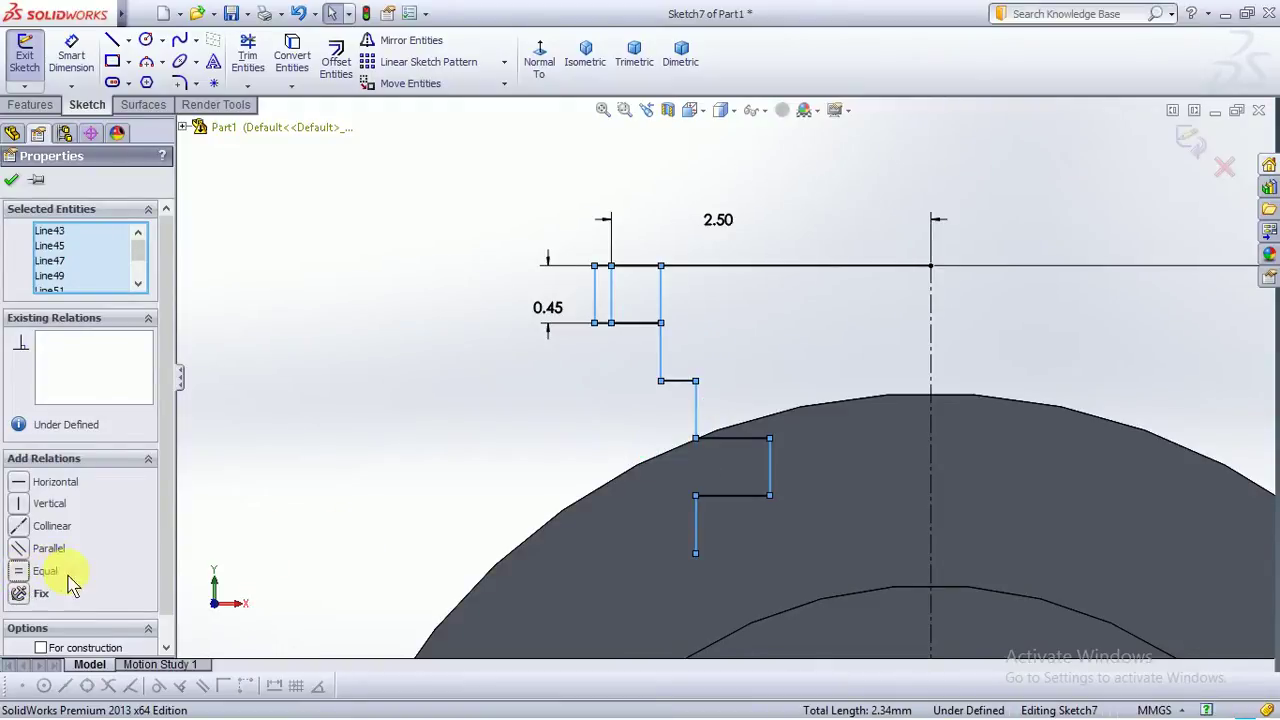
pyautogui.press('z')
pyautogui.press('z')
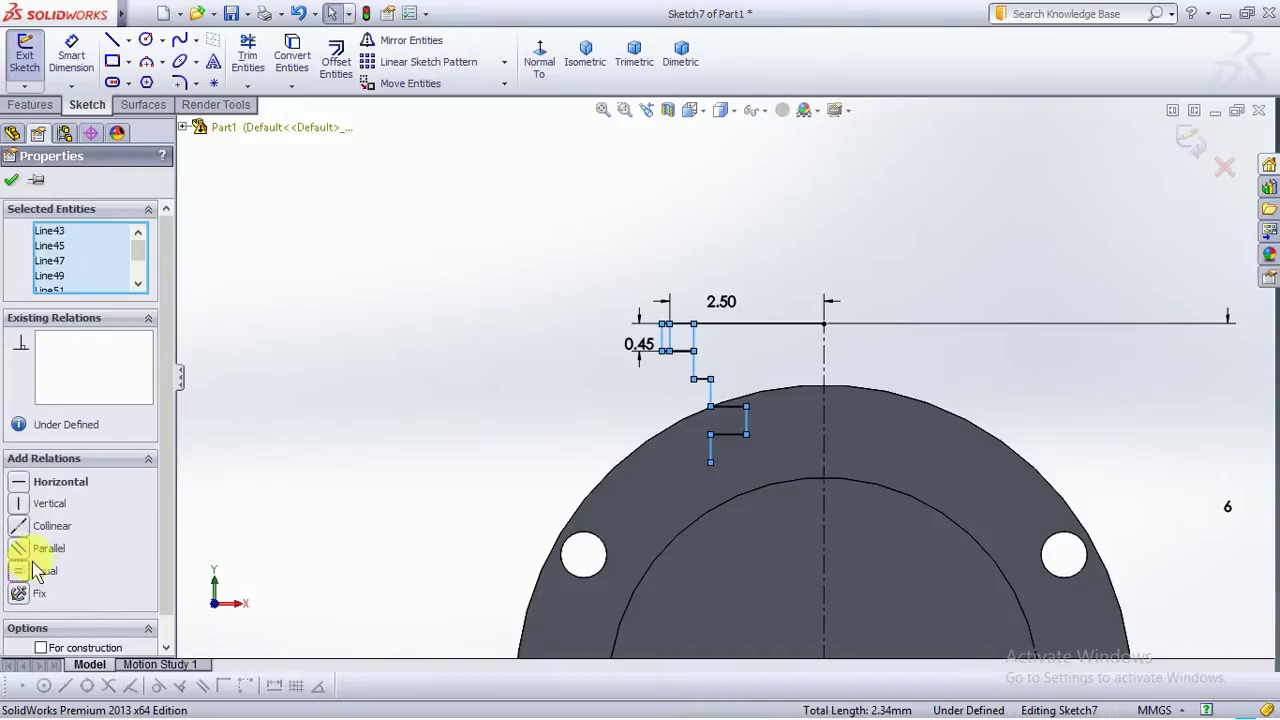
pyautogui.click(13, 182)
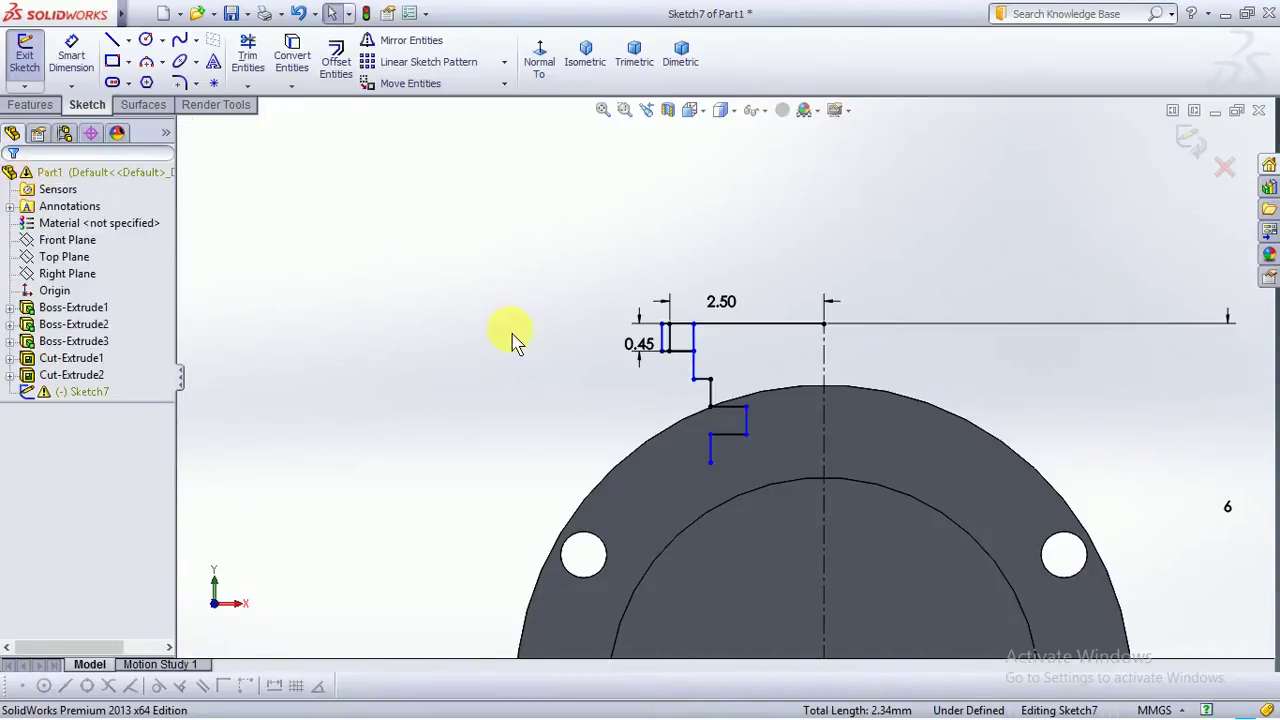
# Try to dimension the vertical segment directly below the 0.45 mm high tooth
pyautogui.scroll(-4, 712, 395)
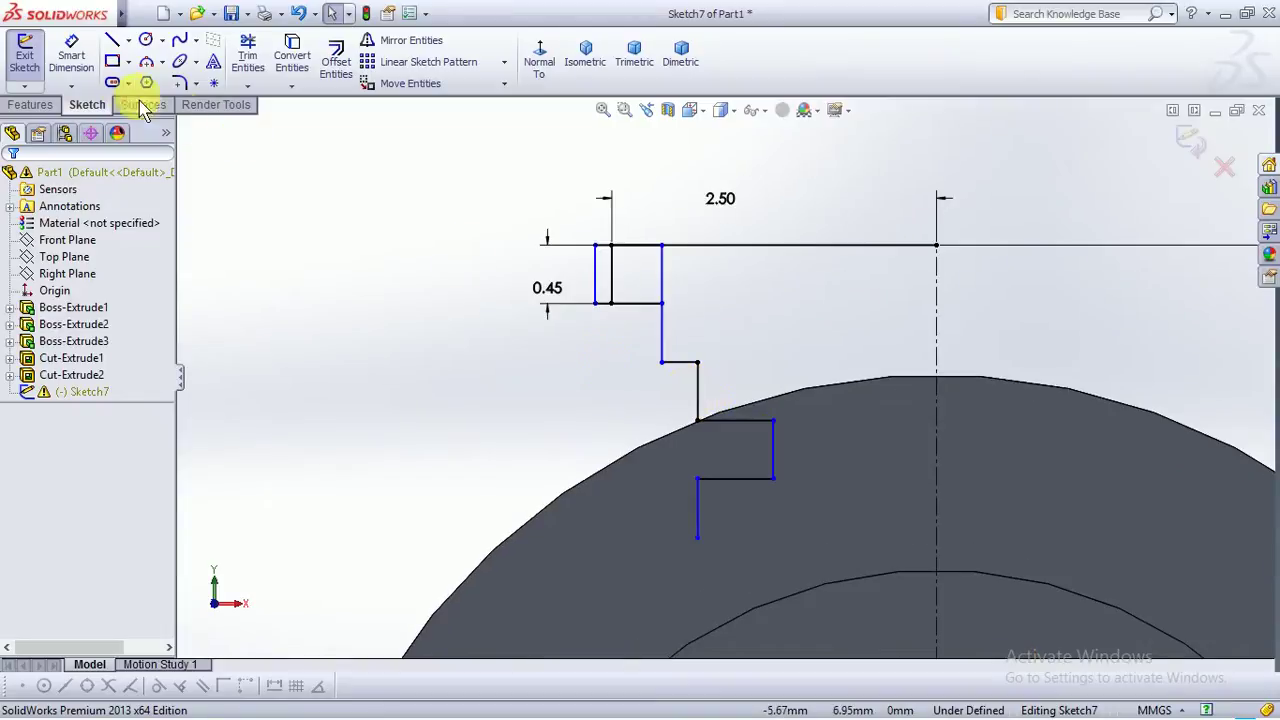
pyautogui.click(86, 59)
pyautogui.click(660, 343)
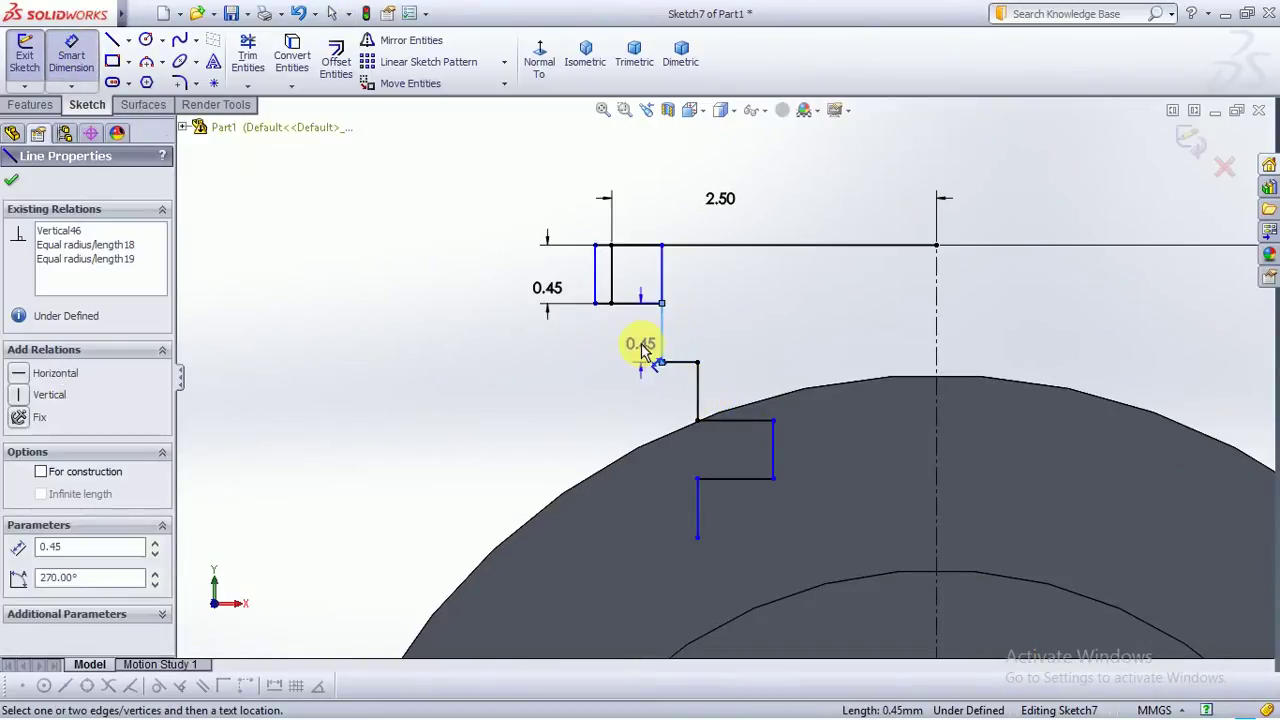
pyautogui.click(640, 349)
pyautogui.scroll(1, 727, 338)
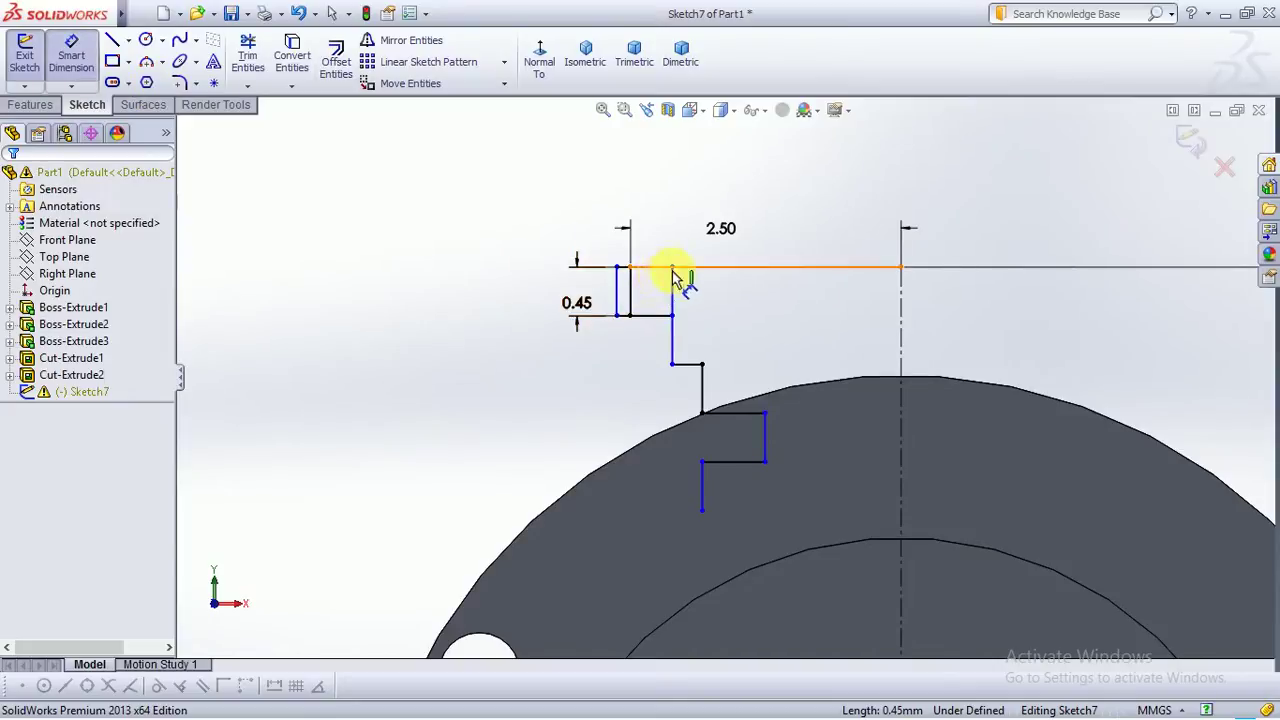
# Undo the equal relation applied to the vertical segments of the toothed profile
pyautogui.scroll(-4, 665, 278)
pyautogui.click(602, 352)
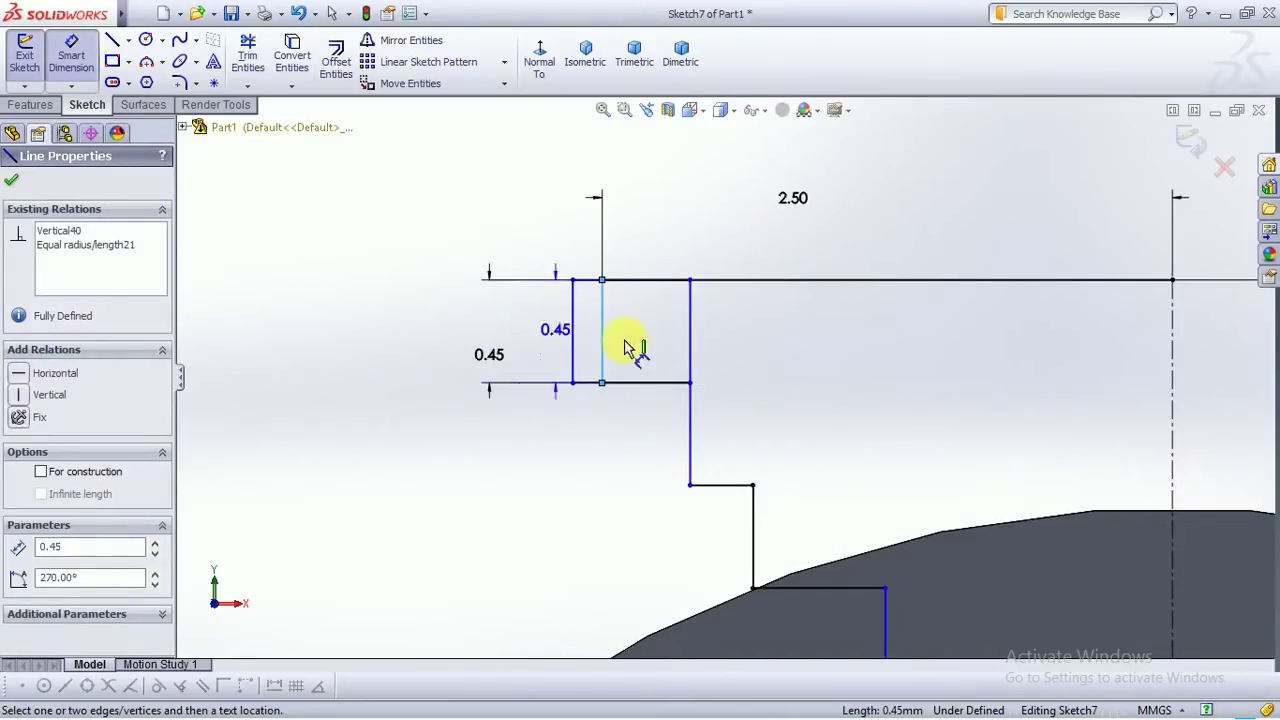
pyautogui.press('Escape')
pyautogui.press('Escape')
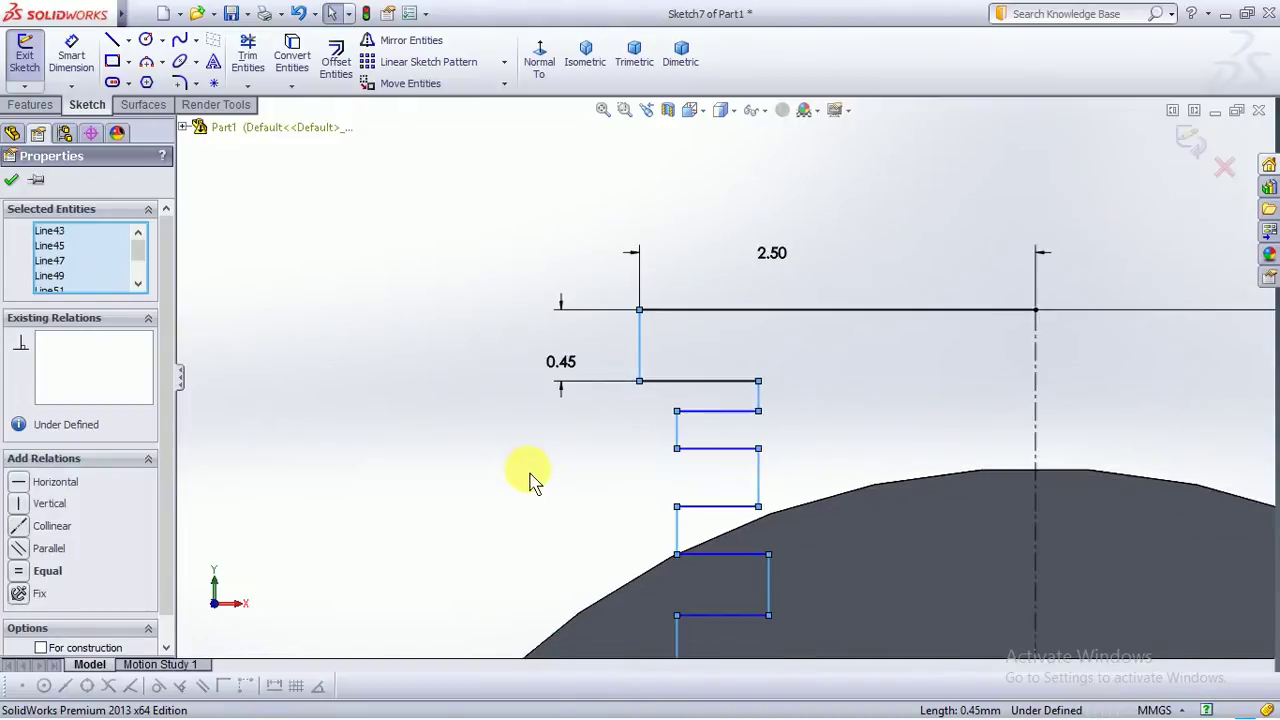
pyautogui.press('z')
pyautogui.press('Escape')
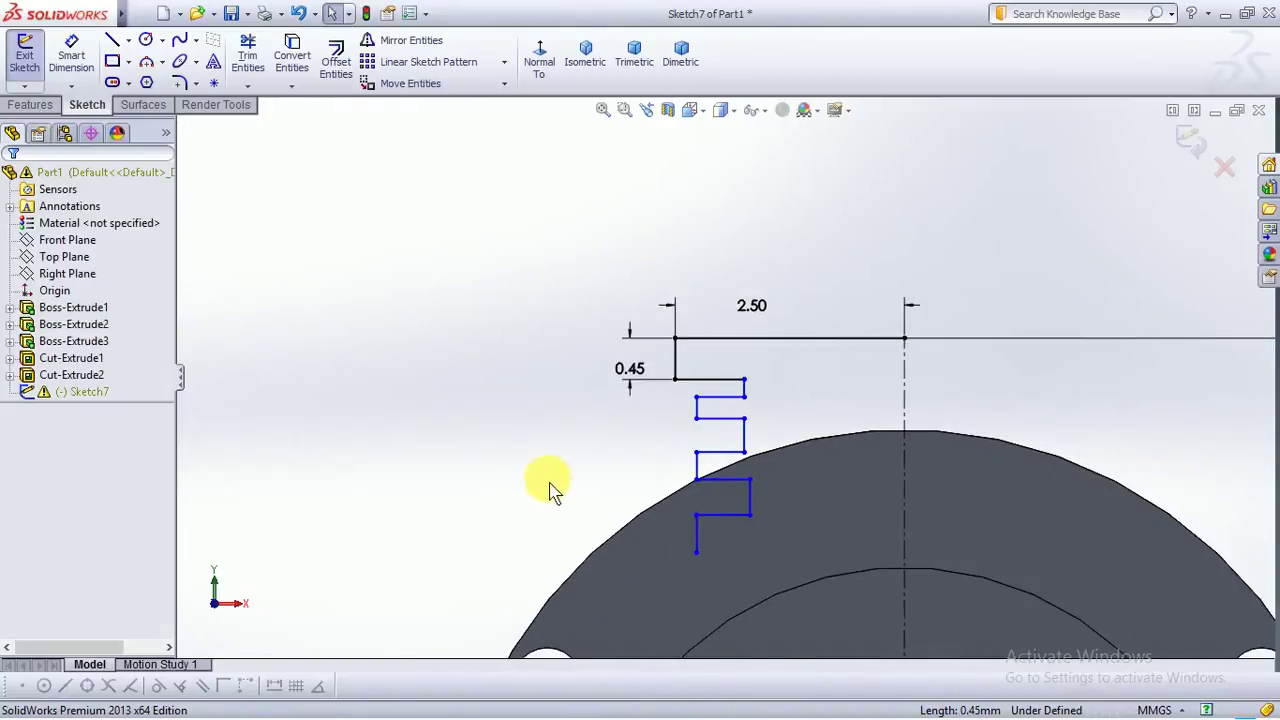
pyautogui.click(114, 46)
pyautogui.press('Escape')
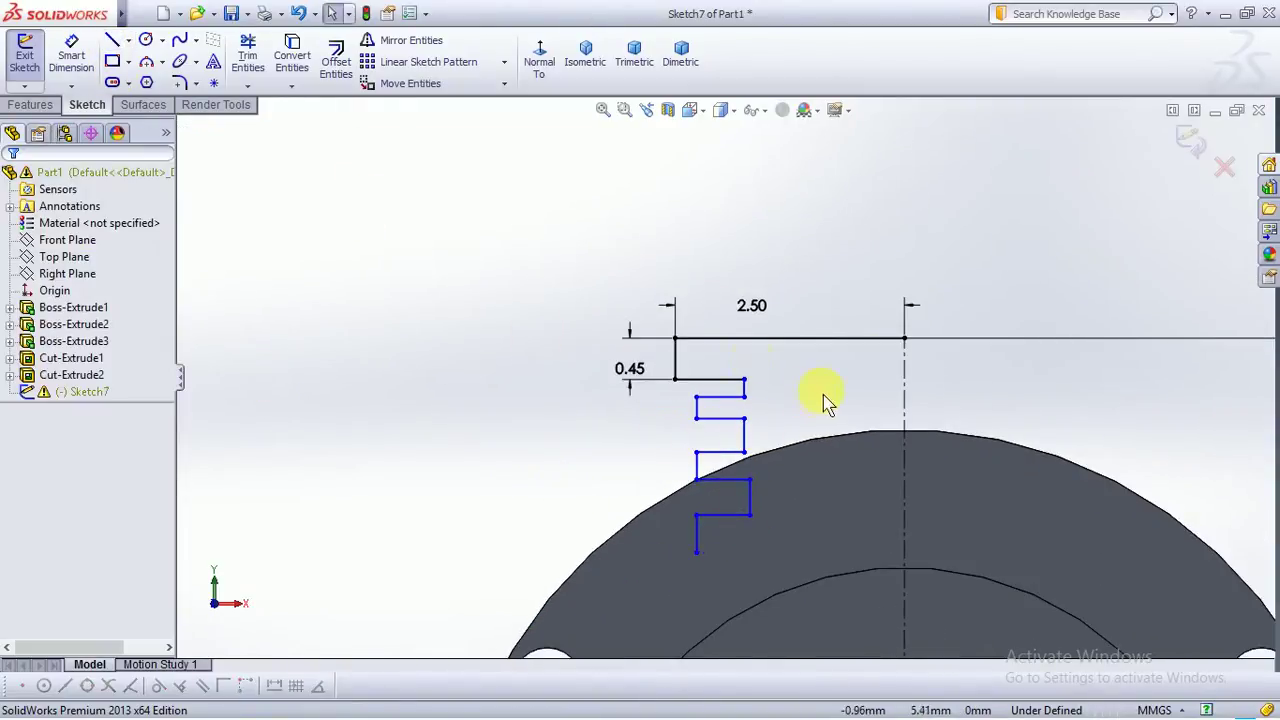
pyautogui.scroll(3, 925, 348)
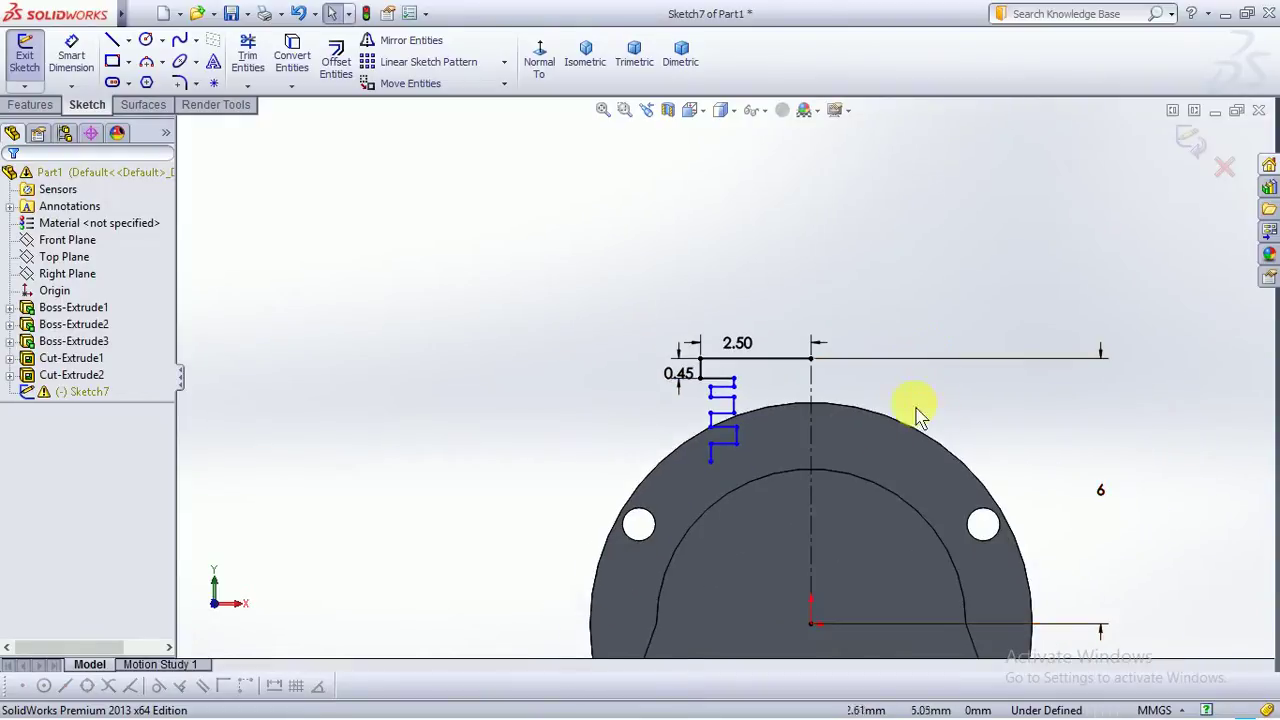
pyautogui.click(113, 40)
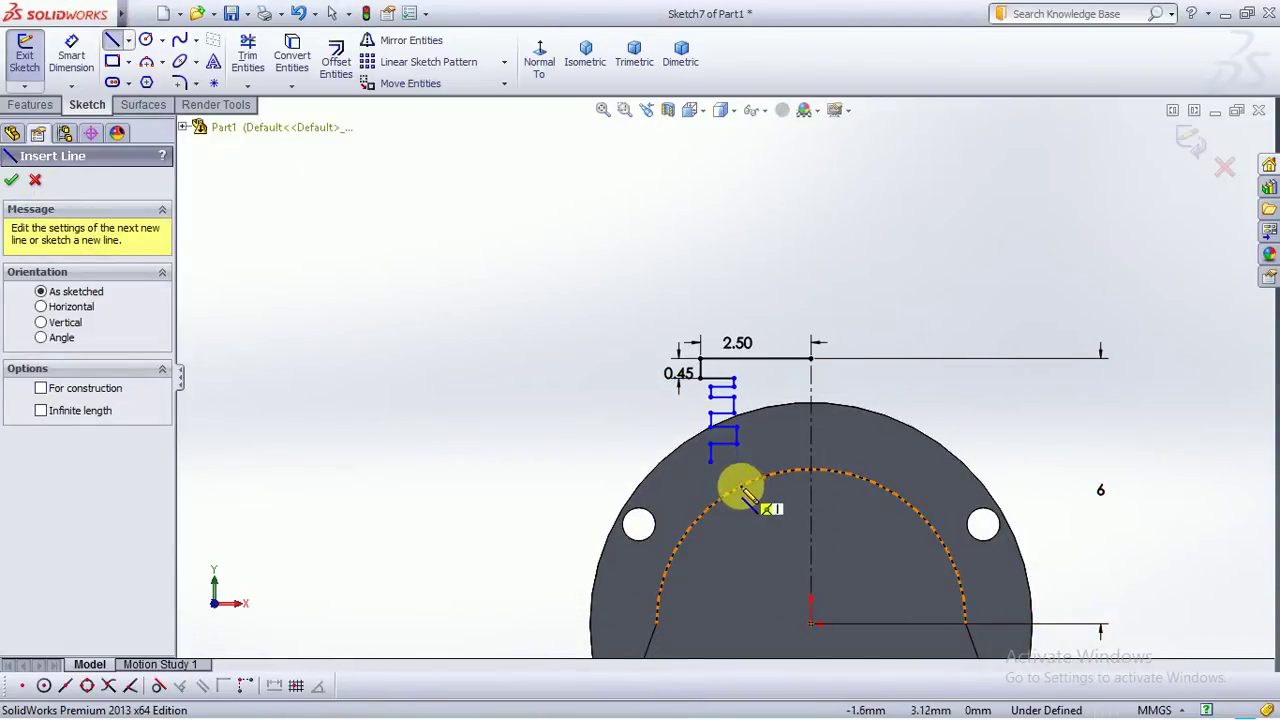
pyautogui.moveTo(748, 497); pyautogui.dragTo(722, 498)
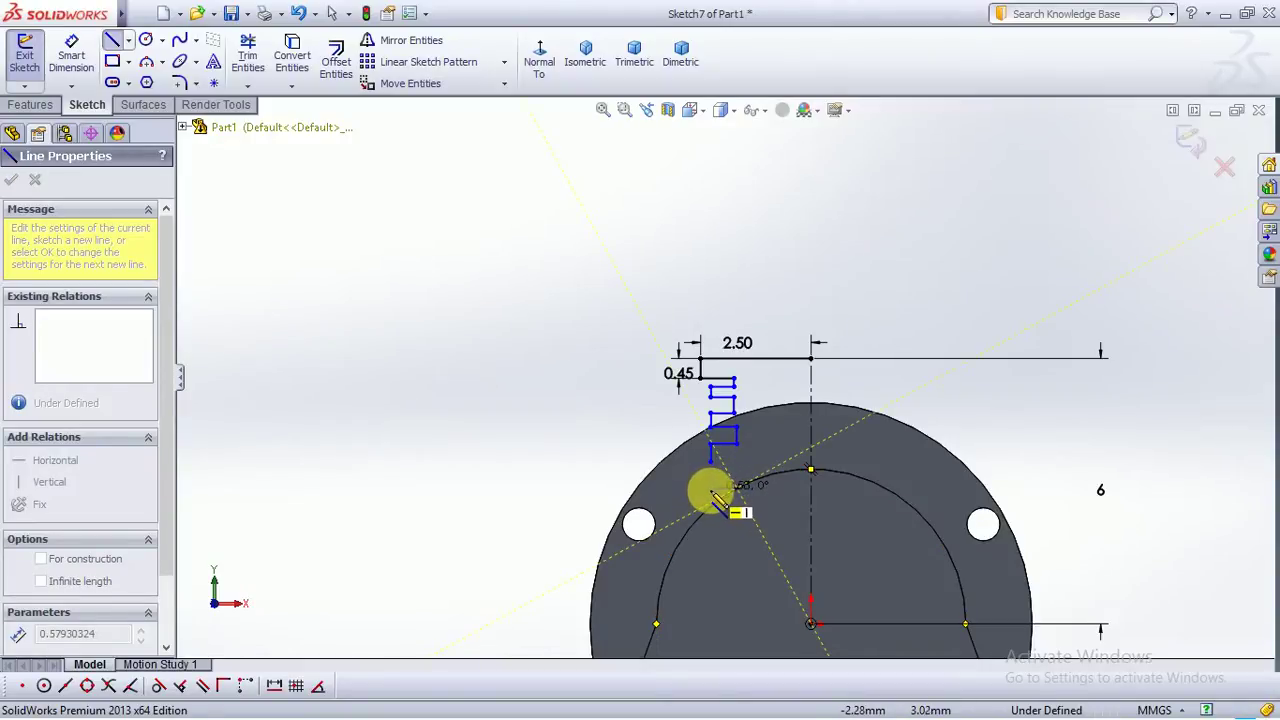
pyautogui.press('Escape')
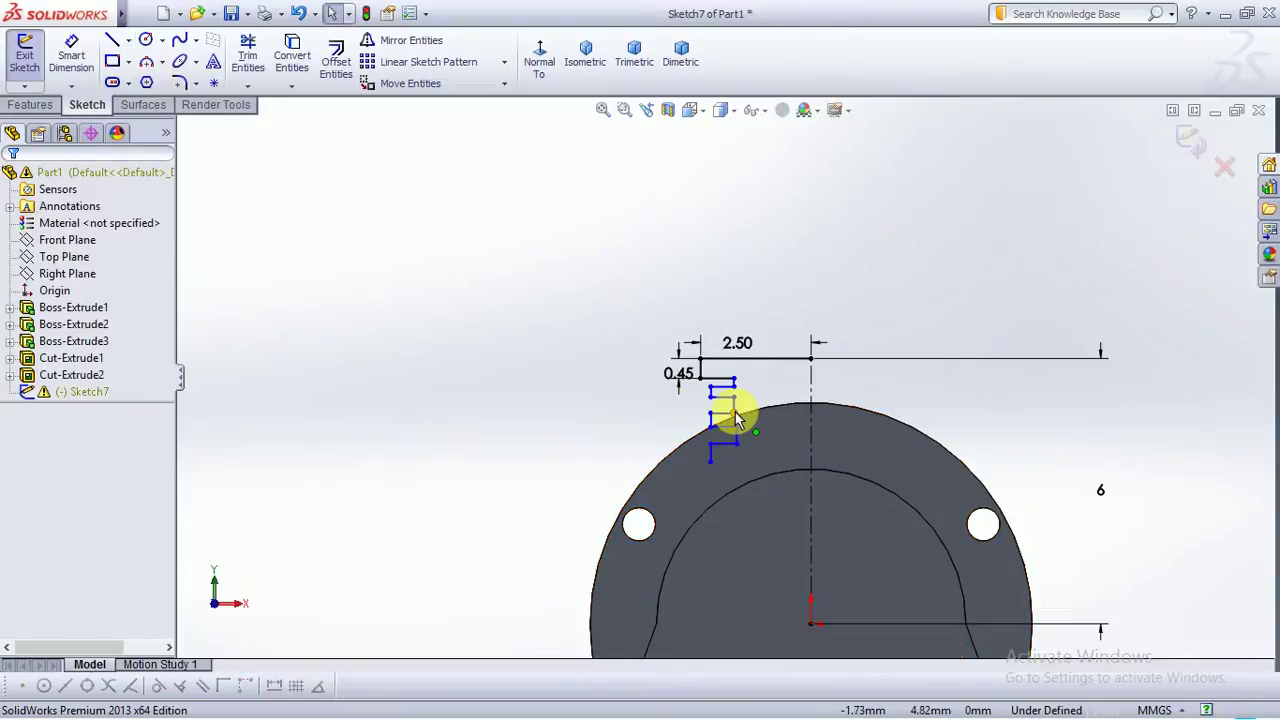
pyautogui.scroll(-4, 735, 412)
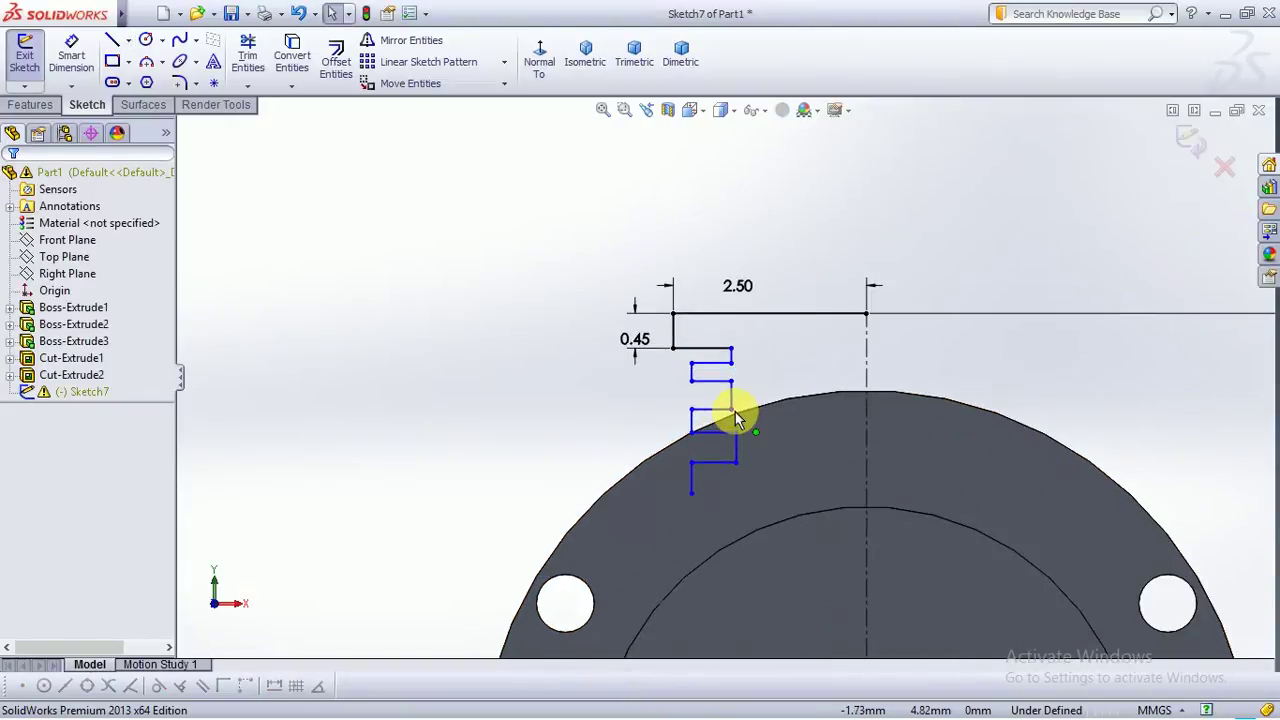
pyautogui.click(695, 497)
pyautogui.click(557, 460)
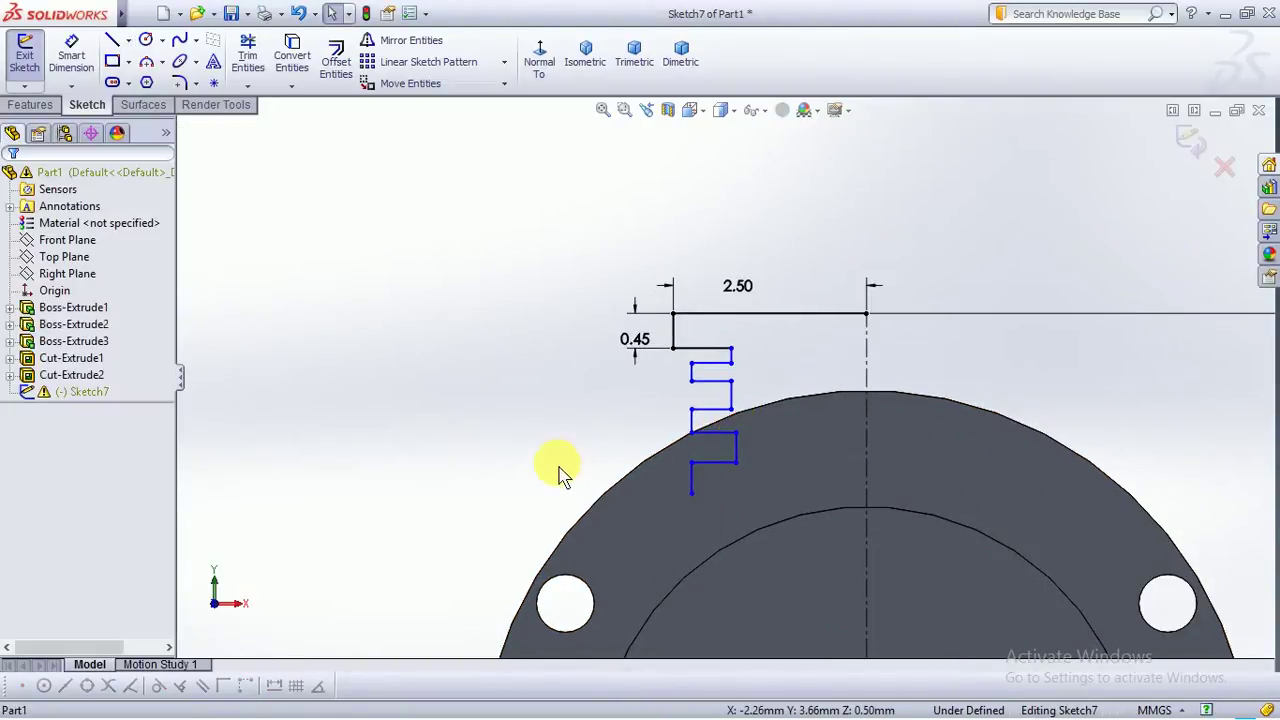
pyautogui.click(118, 48)
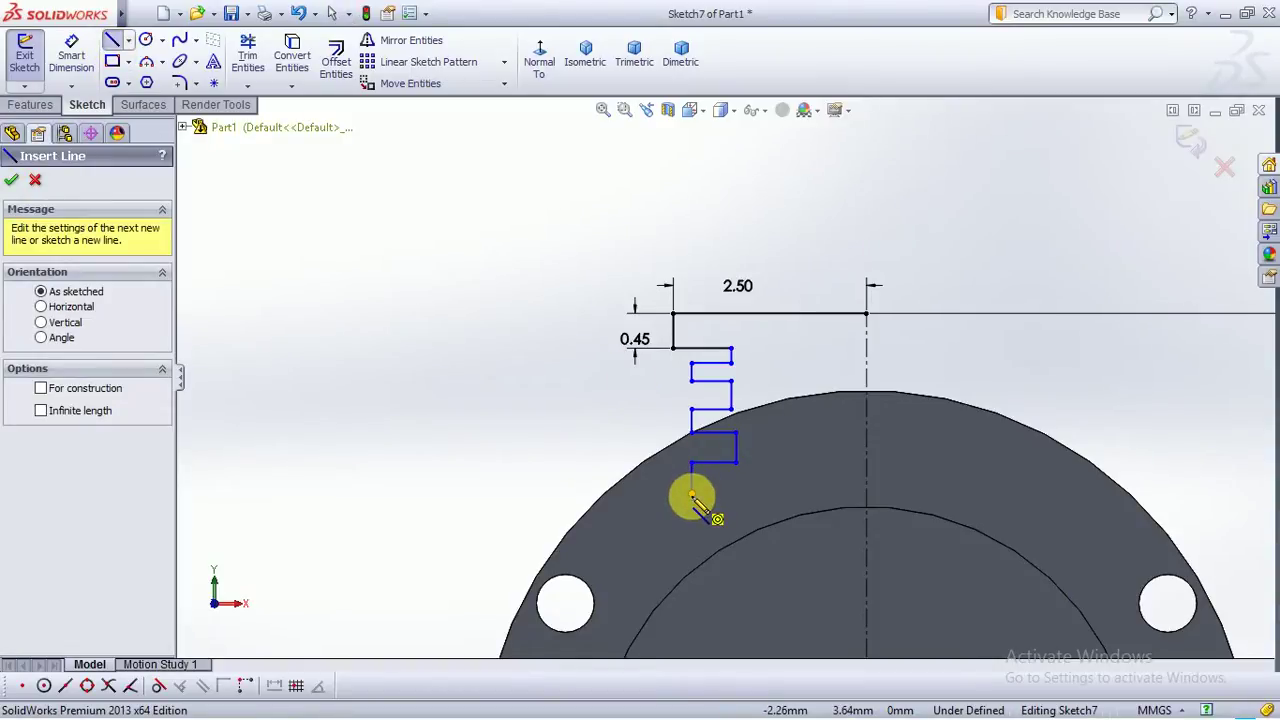
pyautogui.click(692, 495)
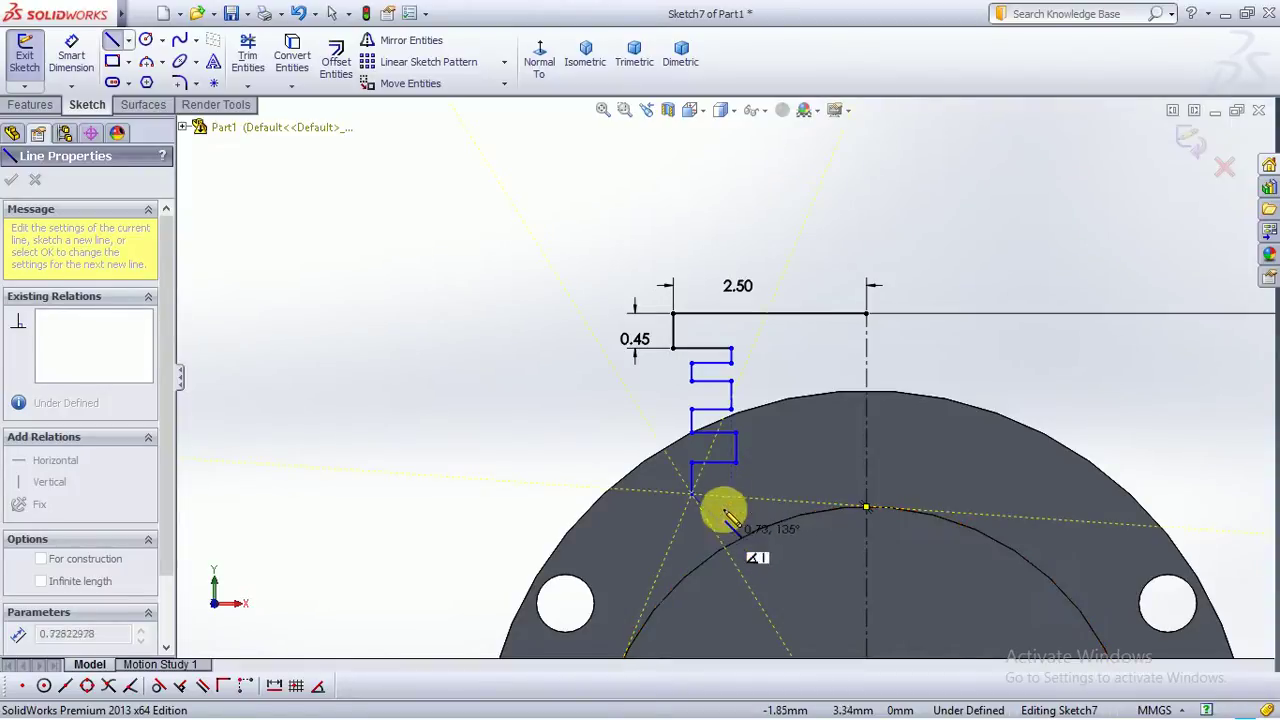
pyautogui.press('Escape')
# Sketch a horizontal line about 0.58 mm long from the inner arc edge, continuing vertically up to the lowest tooth of the profile
pyautogui.click(118, 45)
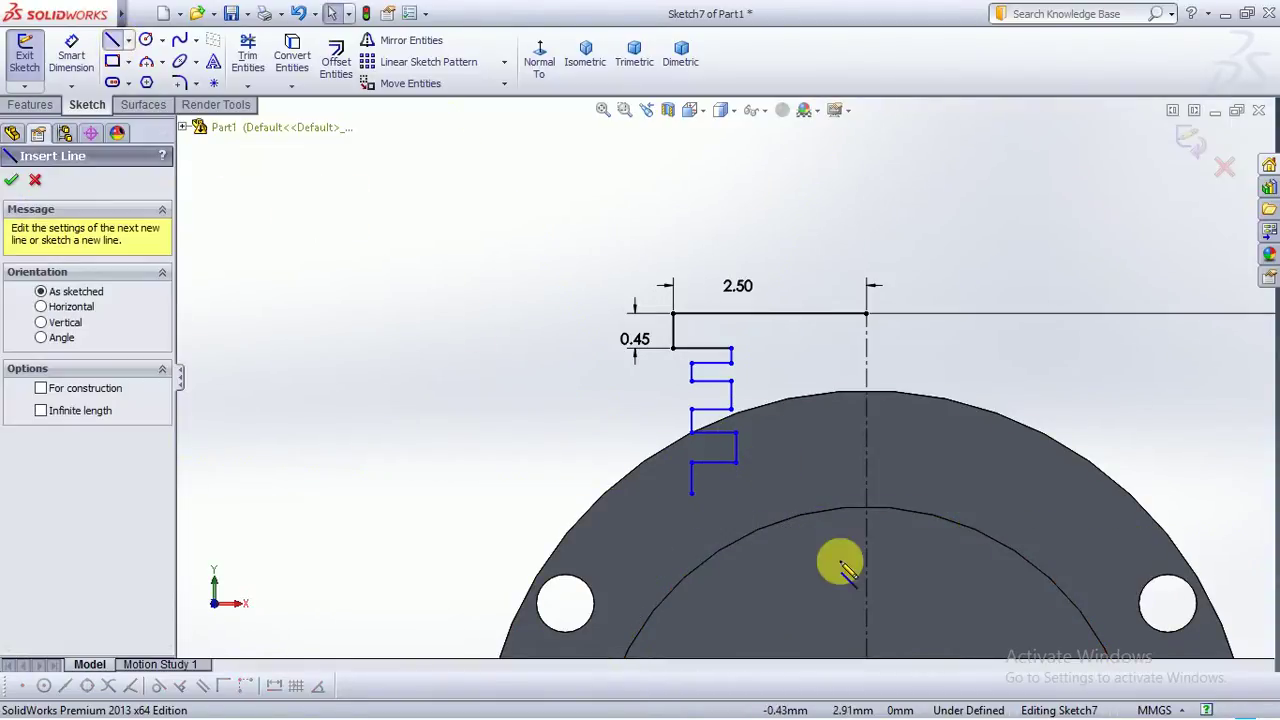
pyautogui.click(703, 544)
pyautogui.moveTo(703, 544); pyautogui.dragTo(691, 462)
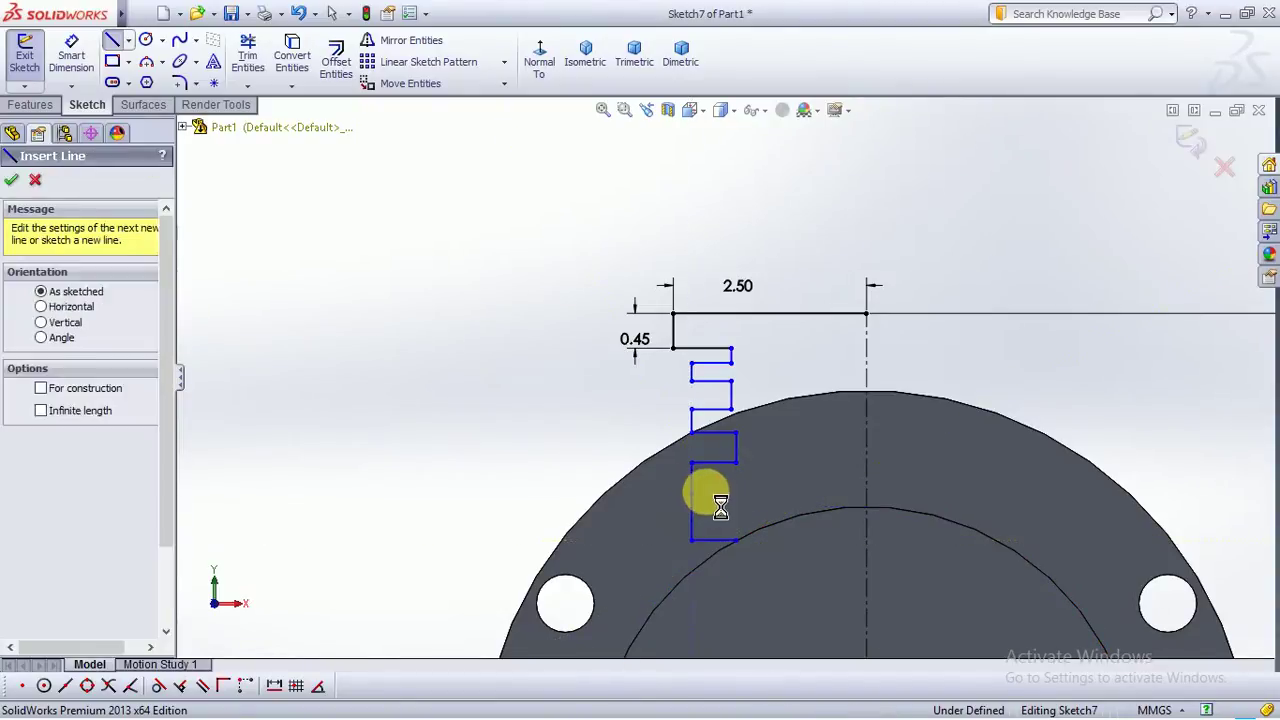
pyautogui.press('Escape')
pyautogui.scroll(-2, 699, 485)
pyautogui.scroll(-1, 683, 487)
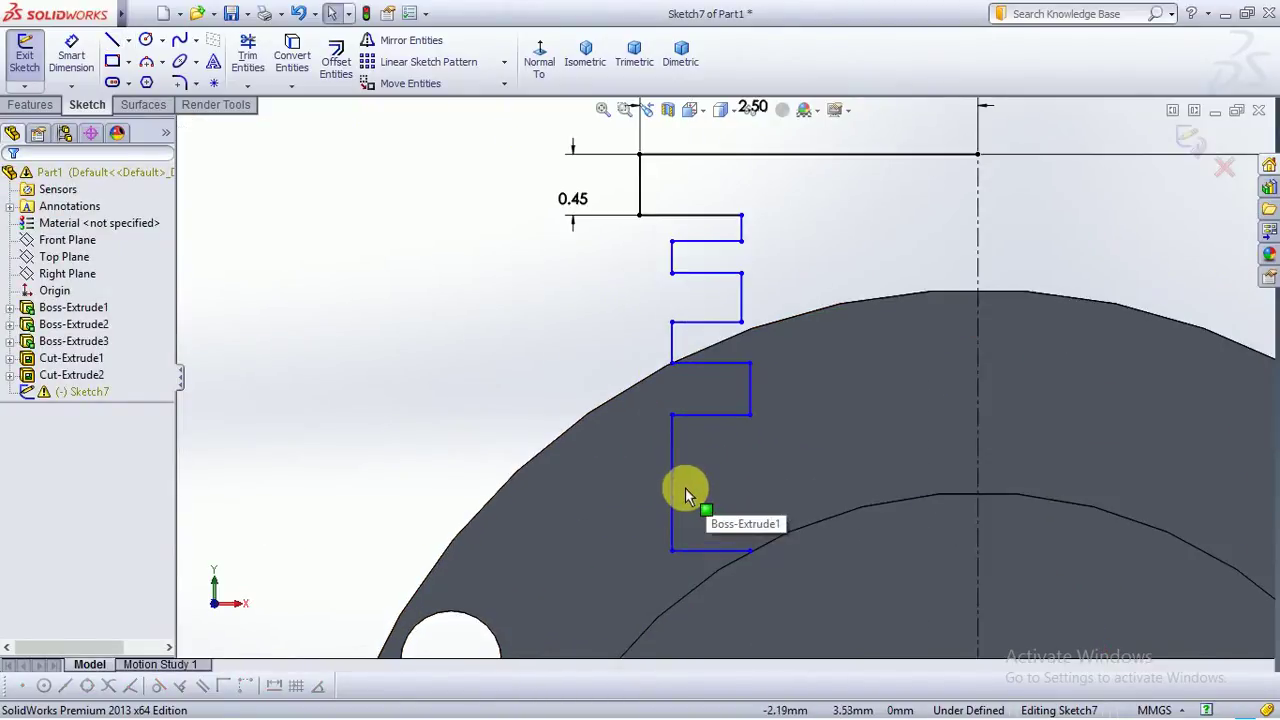
# Trim away the overlapping vertical segments below the lowest tooth and redraw them as one vertical line about 1 mm long
pyautogui.click(248, 55)
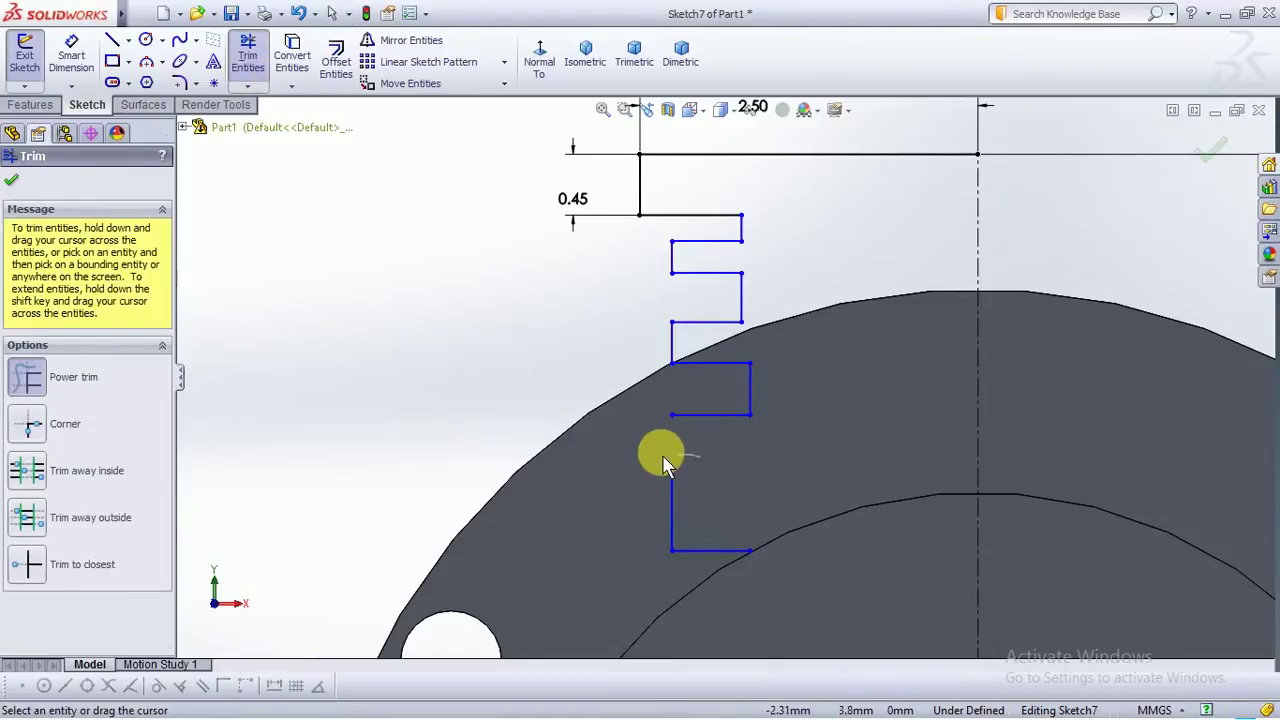
pyautogui.moveTo(708, 520); pyautogui.dragTo(705, 515)
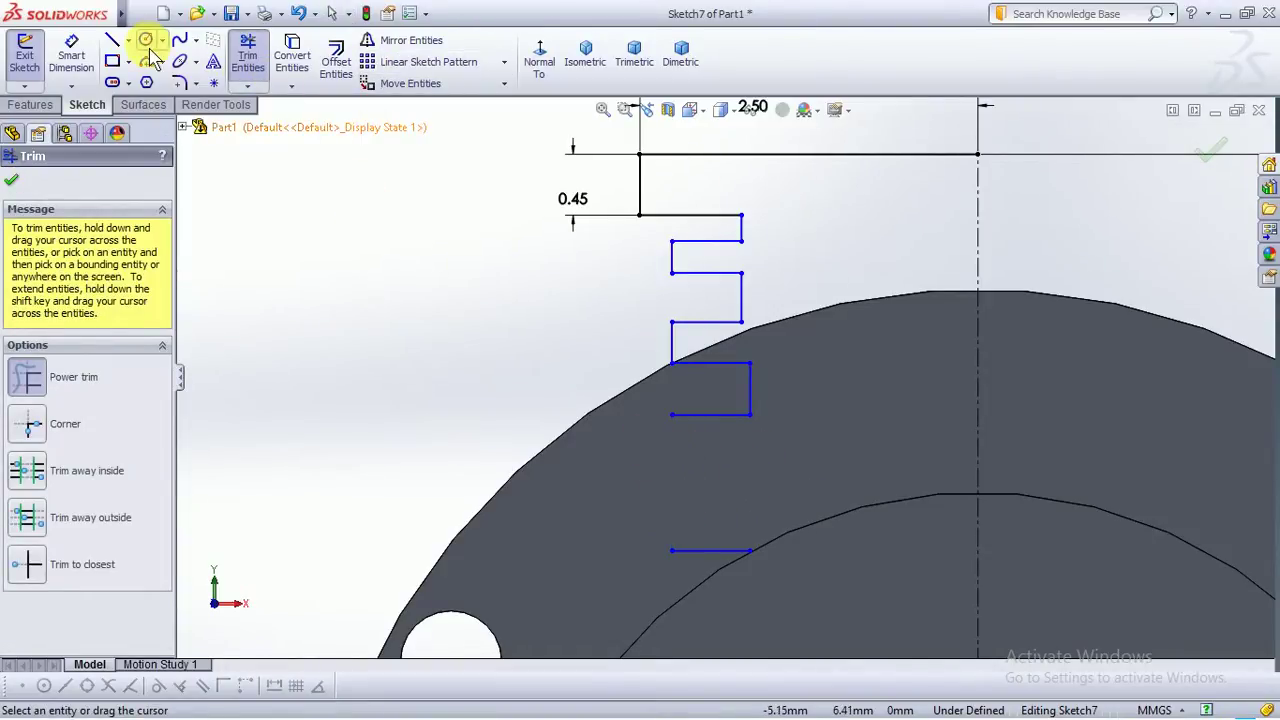
pyautogui.click(112, 42)
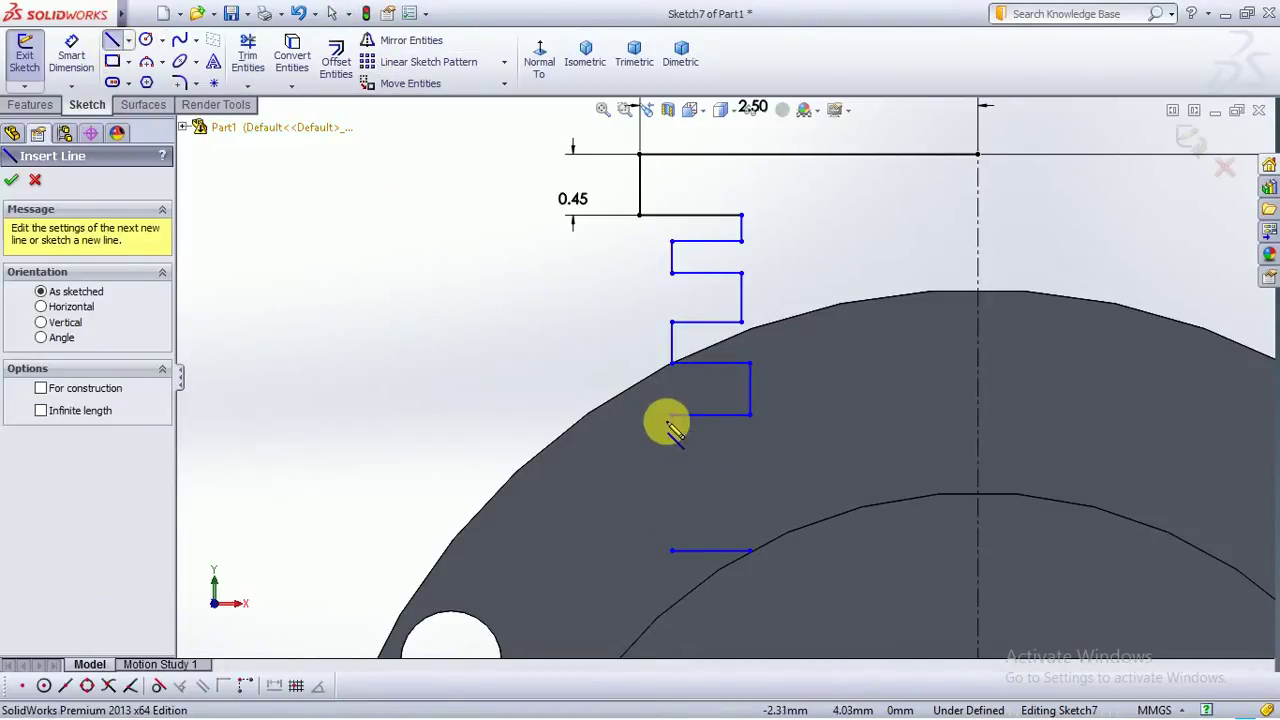
pyautogui.click(672, 414)
pyautogui.doubleClick(669, 551)
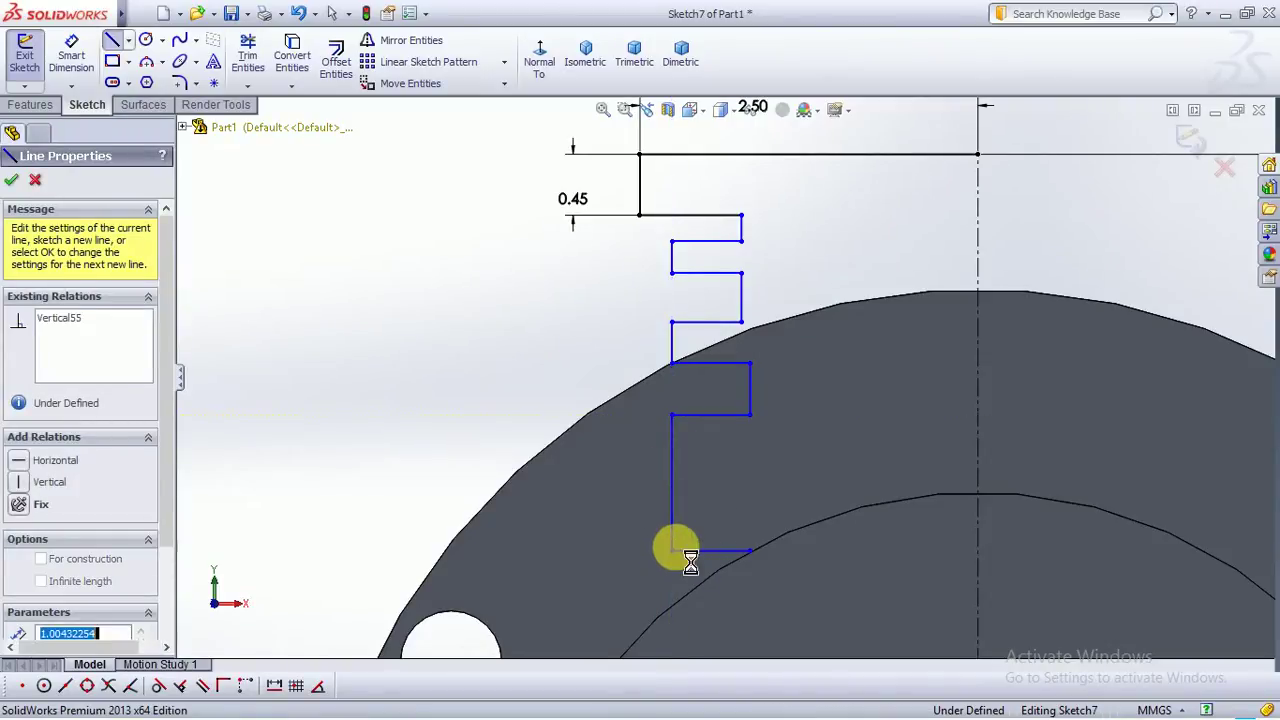
pyautogui.press('Escape')
# Check the relations of the bottom horizontal line's endpoint on the inner arc edge
pyautogui.scroll(-2, 635, 476)
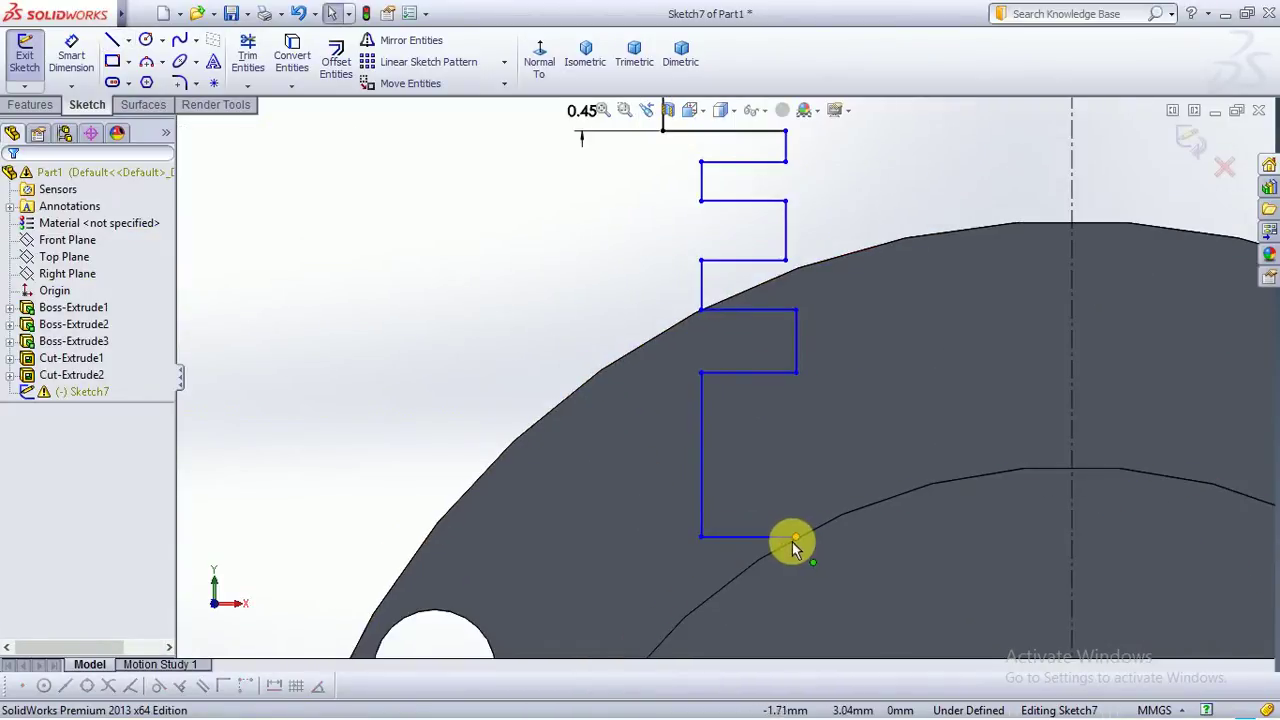
pyautogui.click(798, 540)
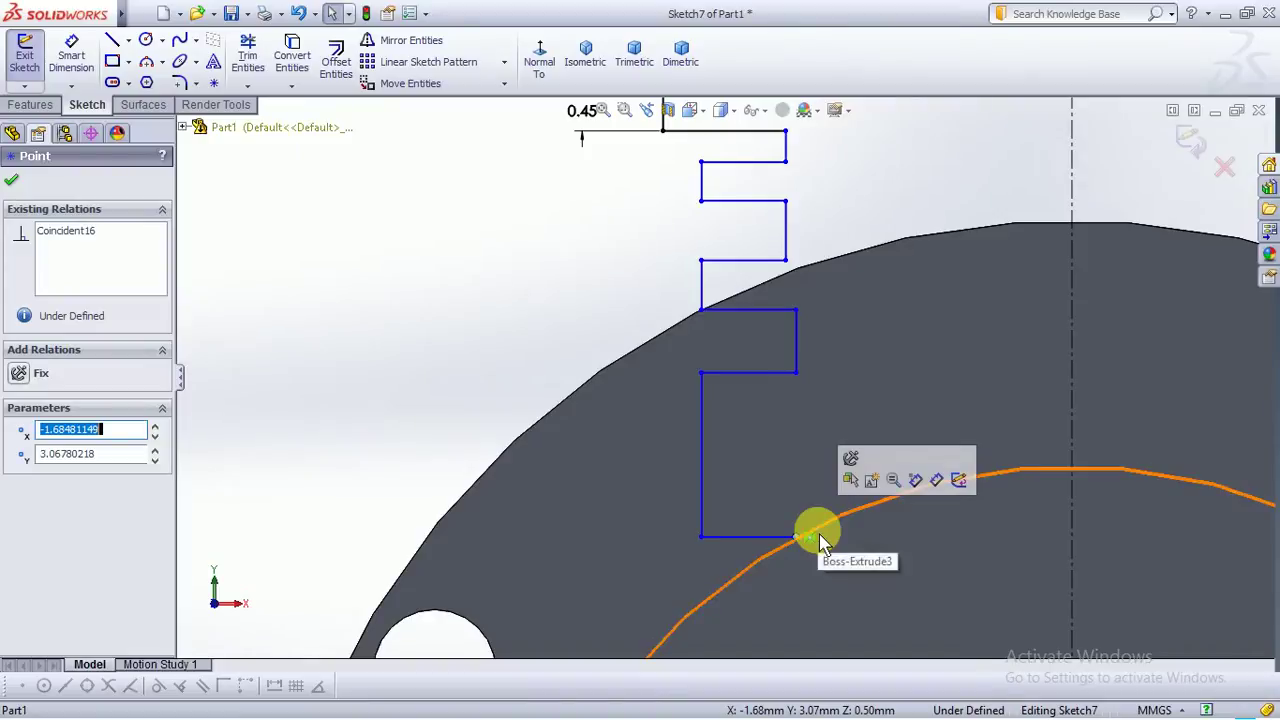
pyautogui.click(818, 530)
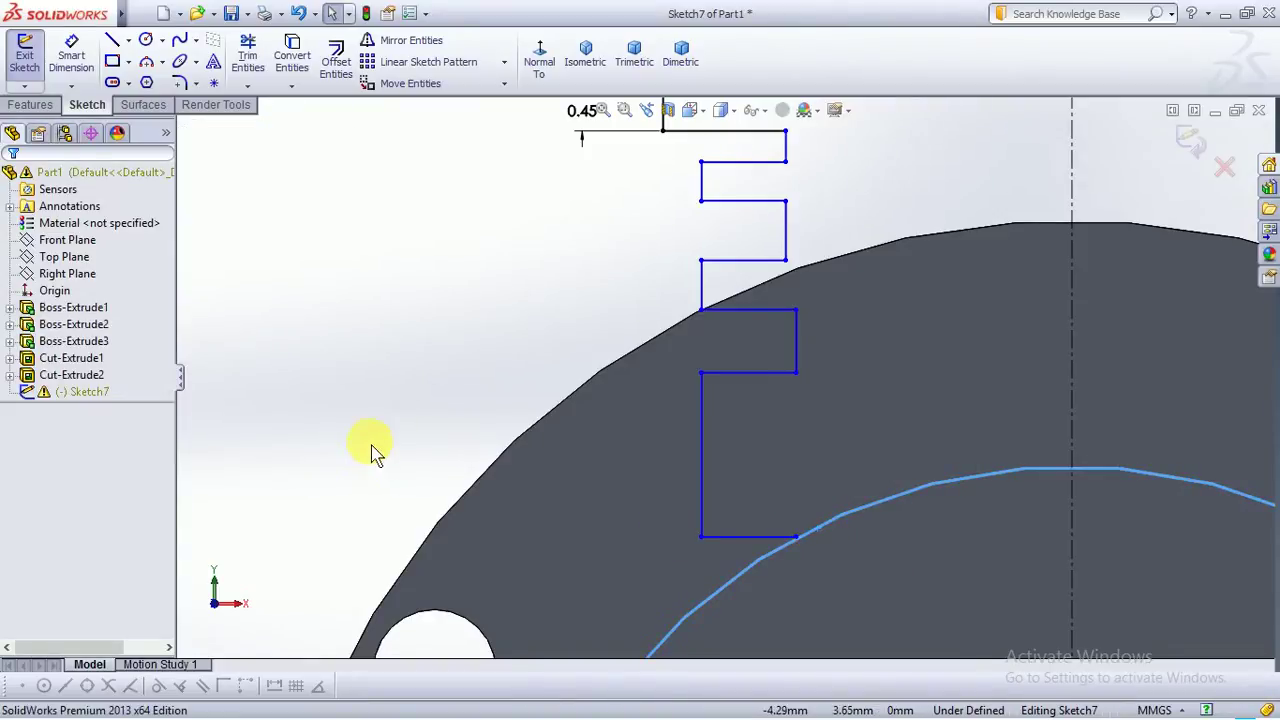
pyautogui.click(445, 455)
pyautogui.press('z')
pyautogui.press('z')
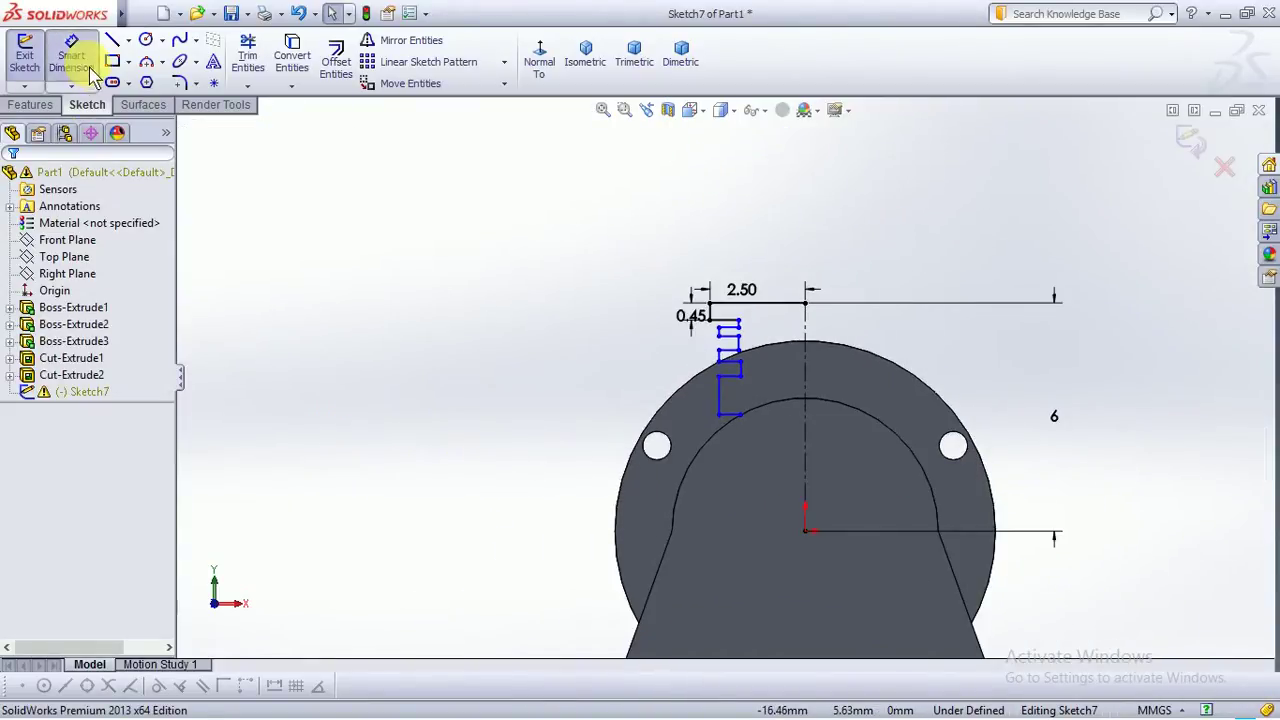
# Apply an equal relation to all seven horizontal tooth segments below the 2.5 mm line
pyautogui.scroll(-4, 651, 386)
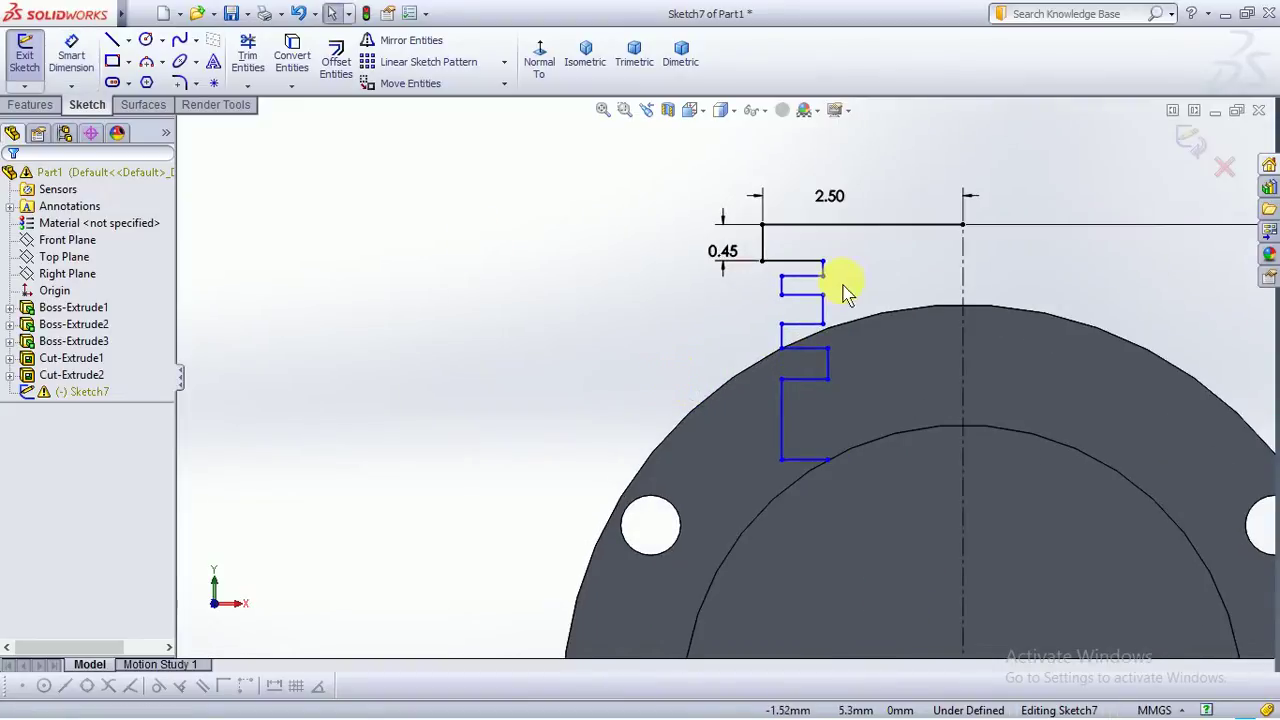
pyautogui.scroll(-4, 843, 290)
pyautogui.scroll(3, 828, 280)
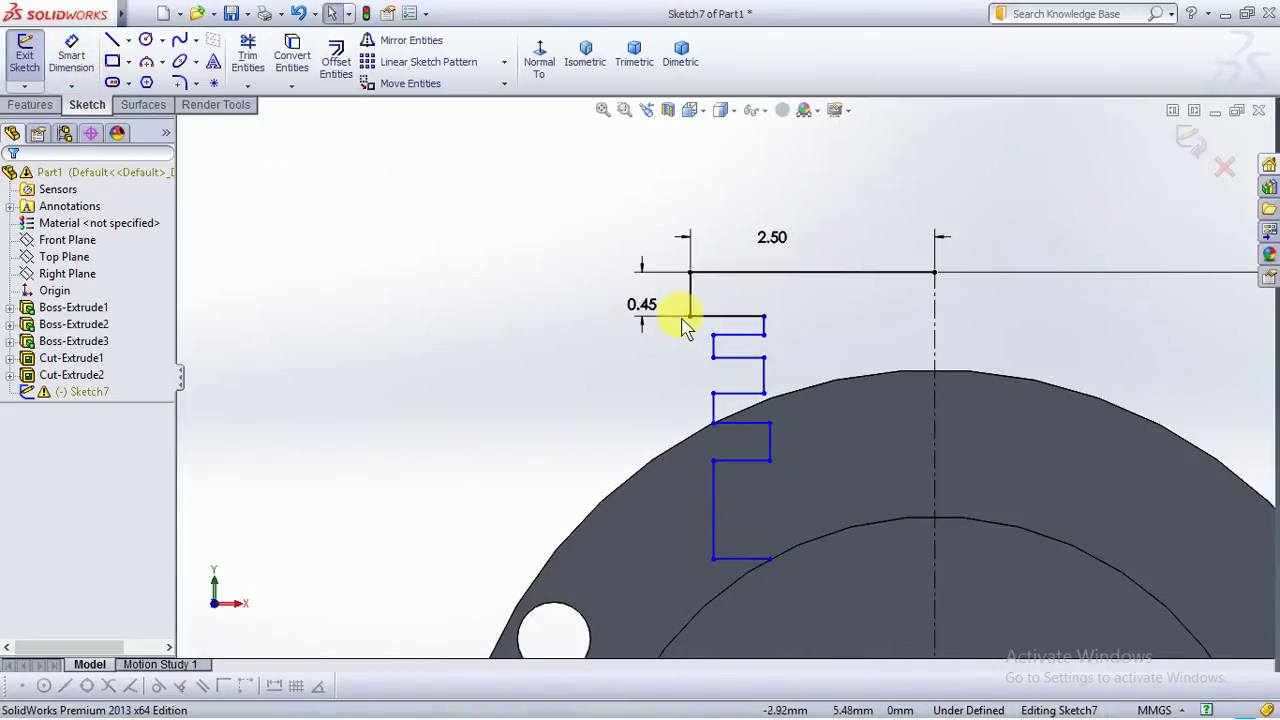
pyautogui.click(727, 325)
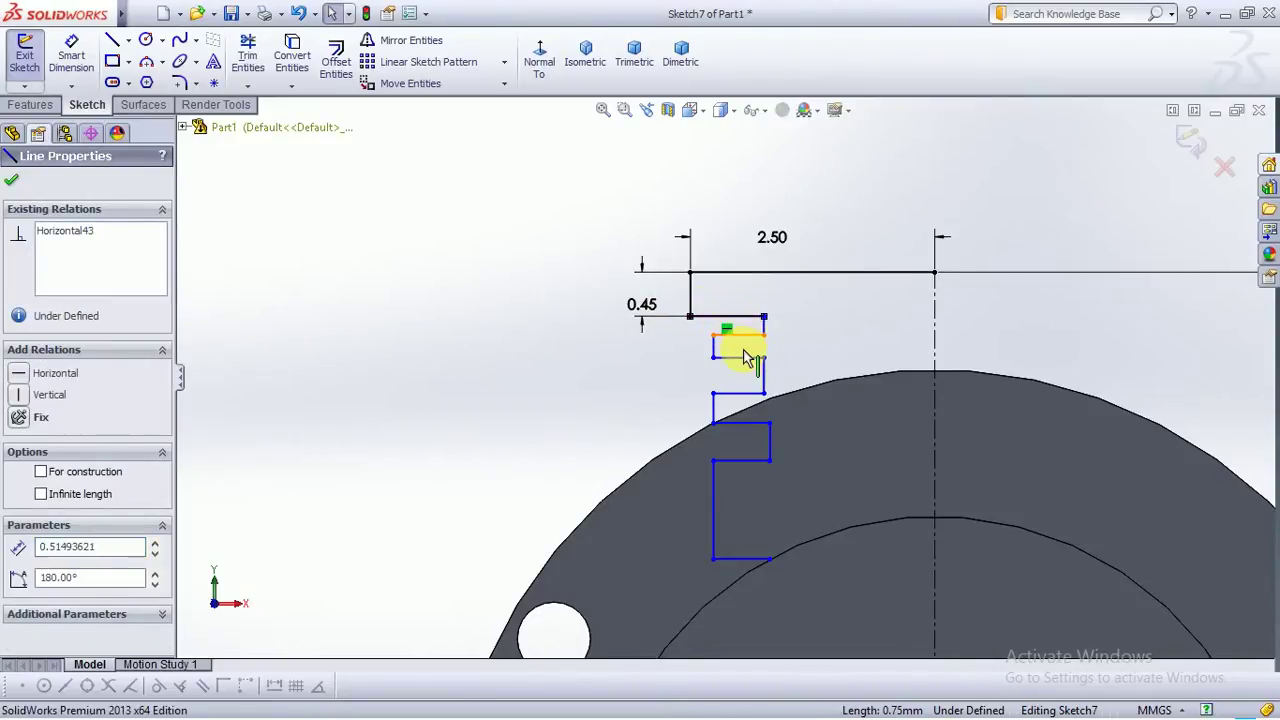
pyautogui.keyDown('ctrl'); pyautogui.click(743, 356); pyautogui.keyUp('ctrl')
pyautogui.keyDown('ctrl'); pyautogui.click(750, 395); pyautogui.keyUp('ctrl')
pyautogui.keyDown('ctrl'); pyautogui.click(737, 423); pyautogui.keyUp('ctrl')
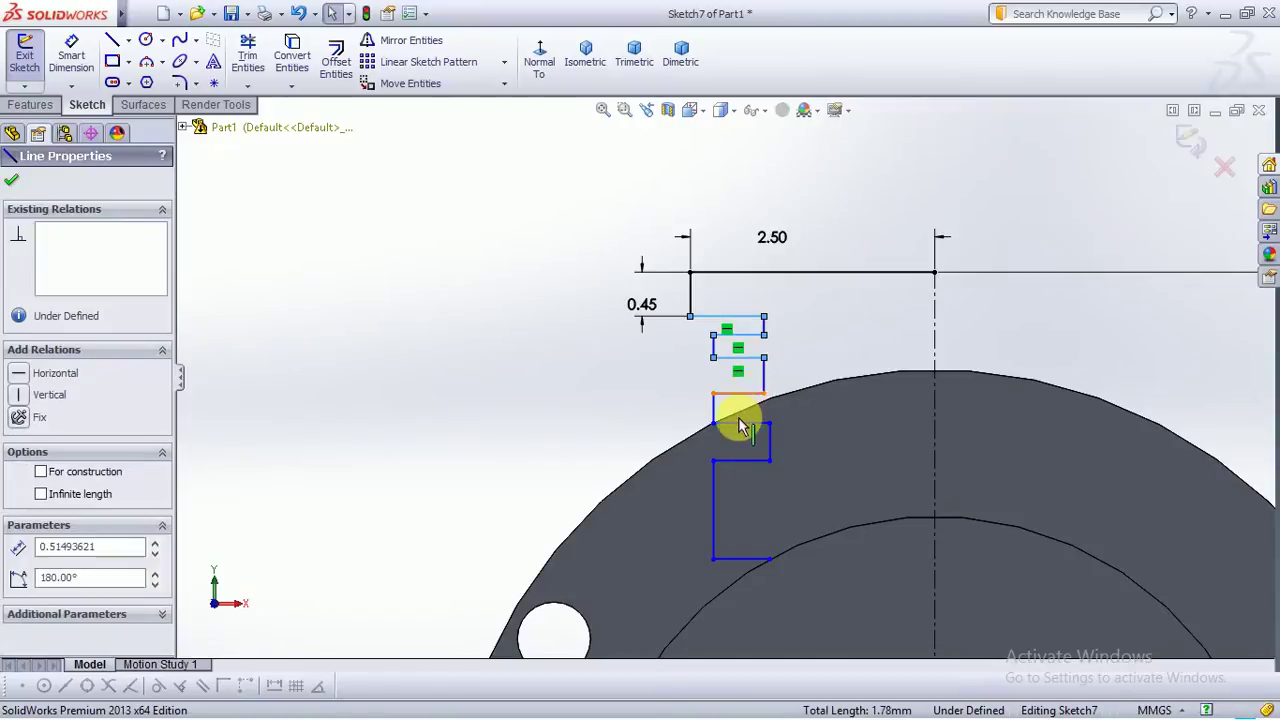
pyautogui.keyDown('ctrl'); pyautogui.click(747, 460); pyautogui.keyUp('ctrl')
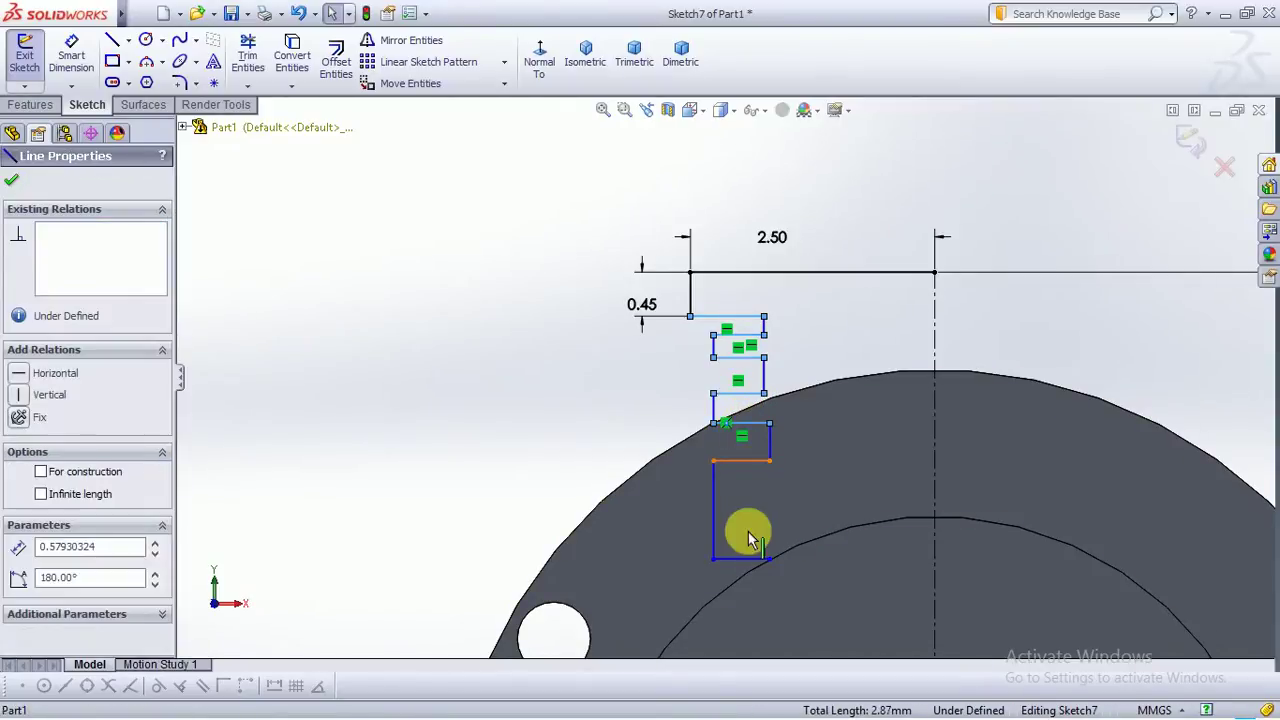
pyautogui.keyDown('ctrl'); pyautogui.click(746, 558); pyautogui.keyUp('ctrl')
pyautogui.keyDown('ctrl'); pyautogui.click(746, 560); pyautogui.keyUp('ctrl')
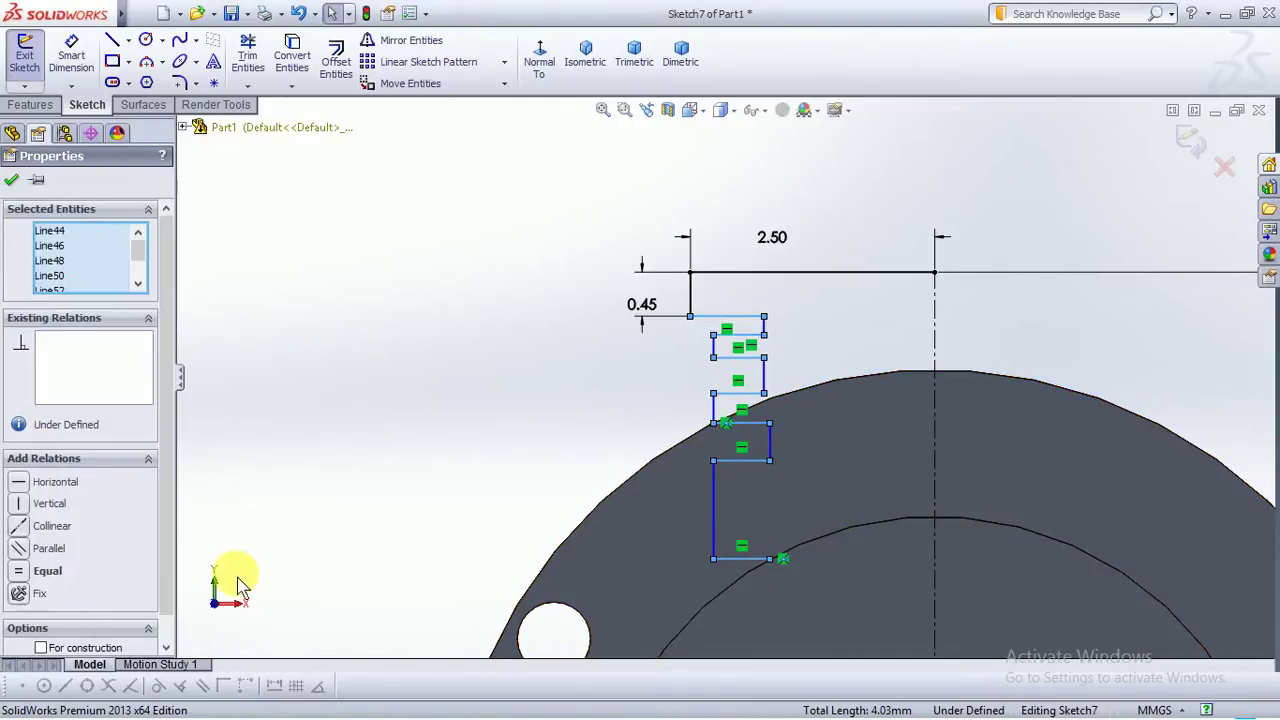
pyautogui.click(27, 578)
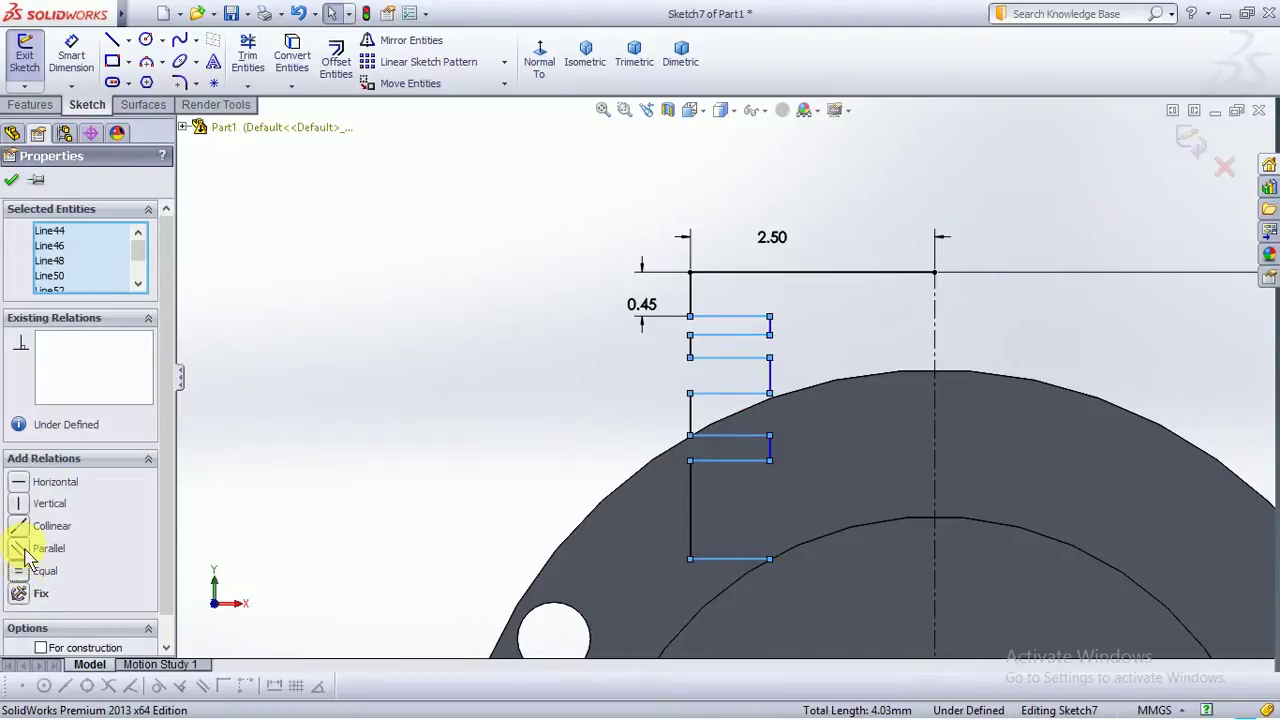
pyautogui.click(14, 182)
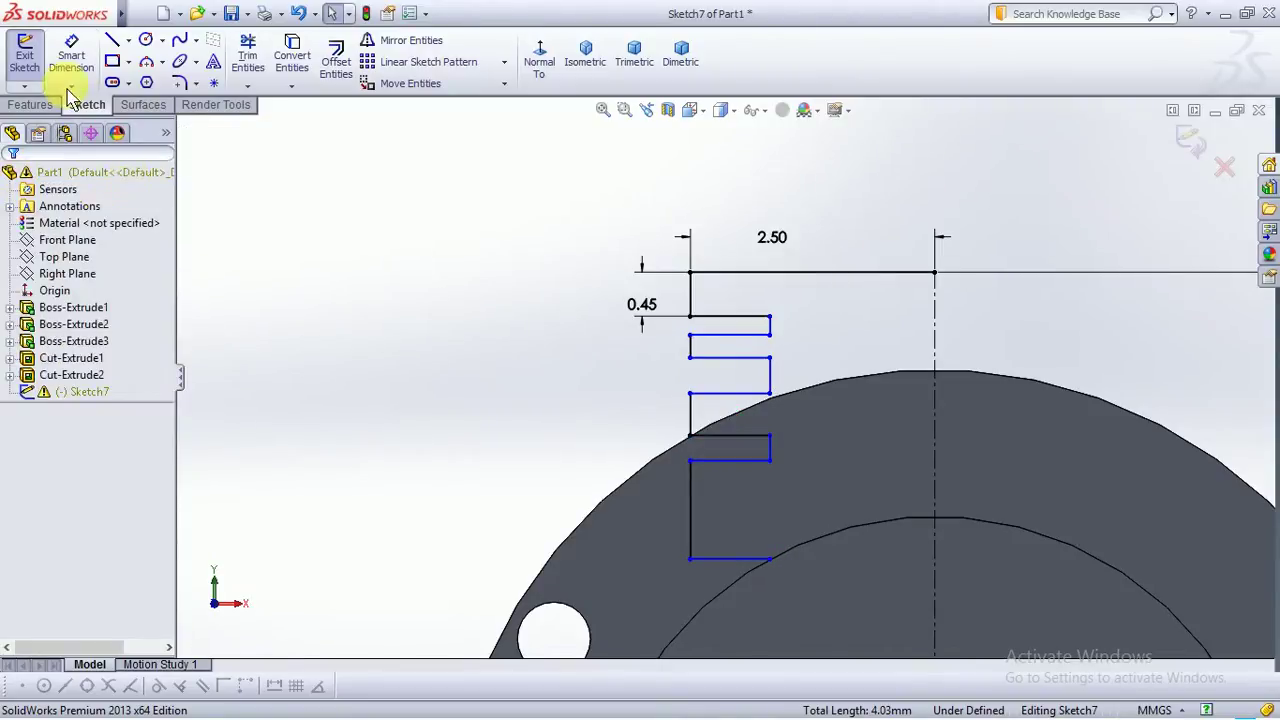
# Dimension the first horizontal tooth segment below the 2.5 mm line as 0.5 mm
pyautogui.click(71, 58)
pyautogui.click(746, 317)
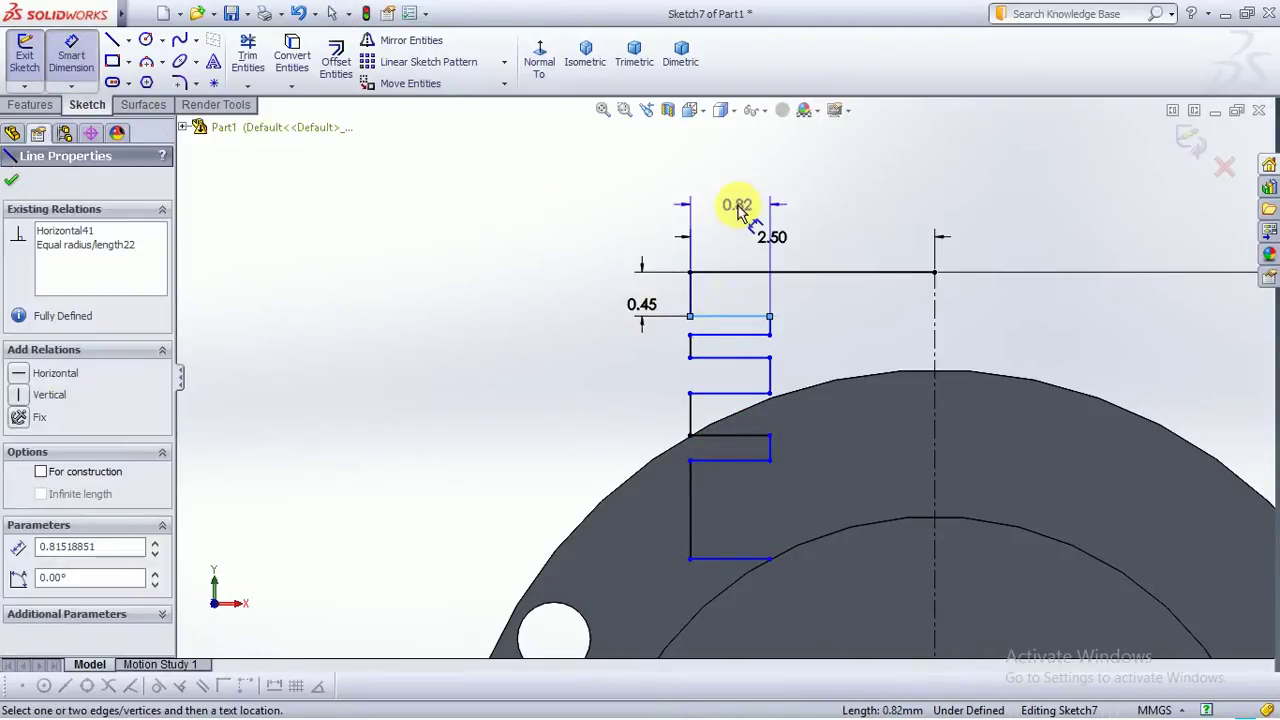
pyautogui.click(737, 208)
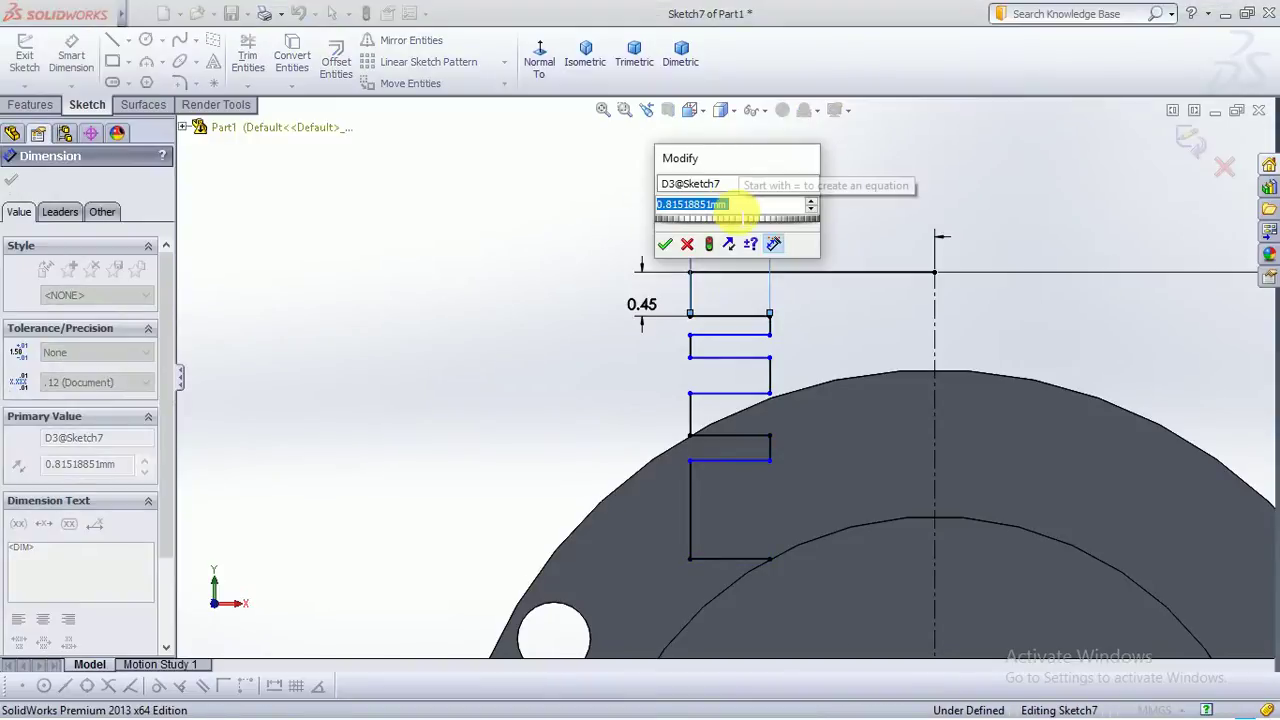
pyautogui.write('0.5')
pyautogui.press('Return')
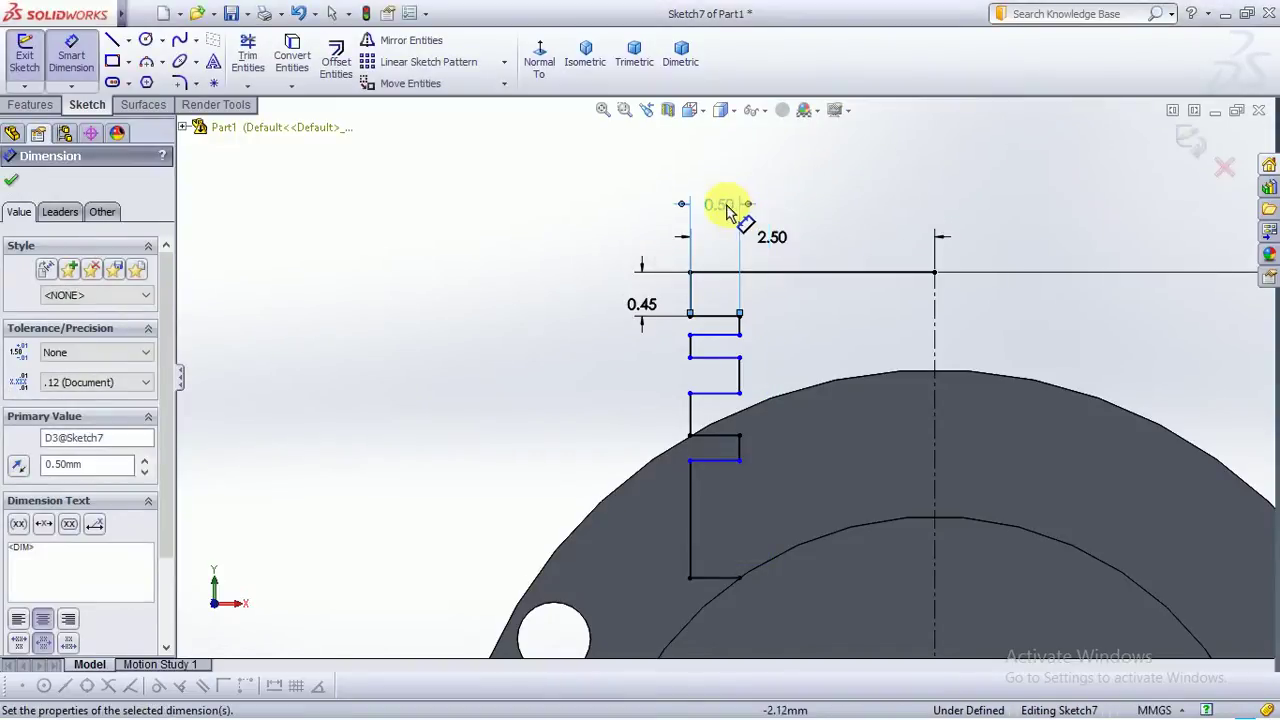
pyautogui.click(866, 172)
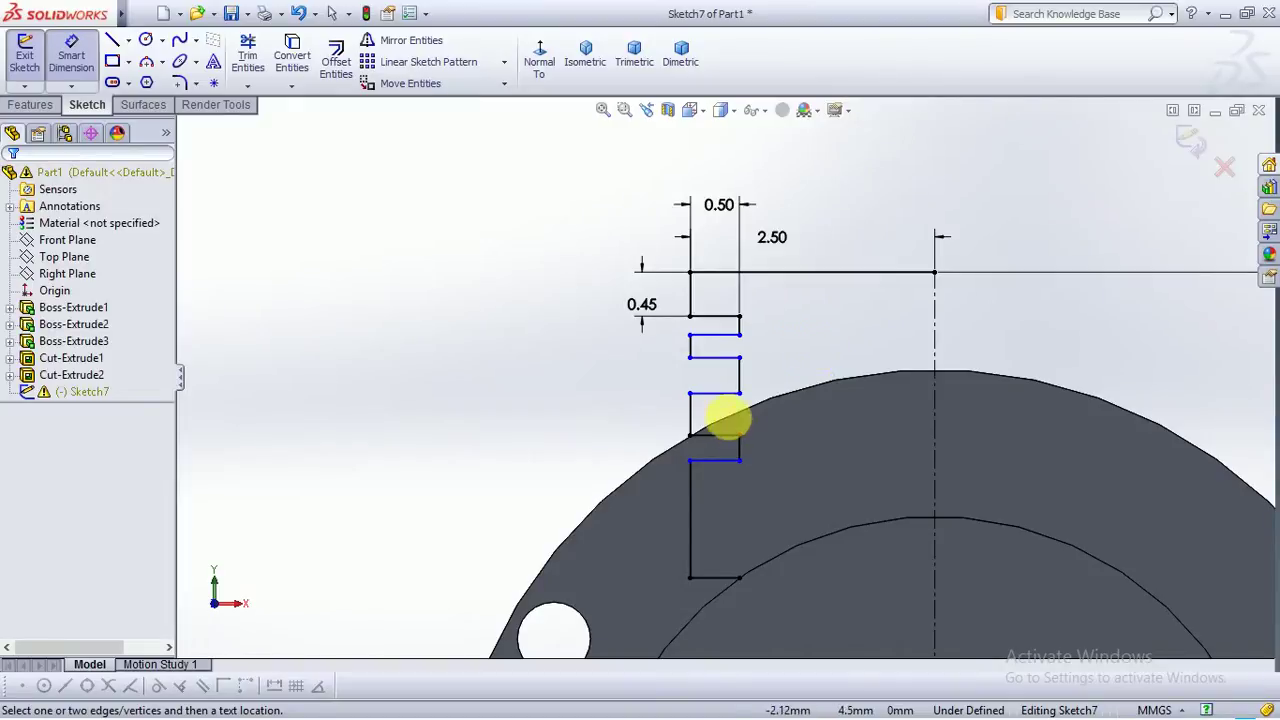
# Try to apply an equal relation to all seven vertical tooth segments, from below the 2.5 mm line down to the lowest tooth
pyautogui.press('Escape')
pyautogui.click(690, 294)
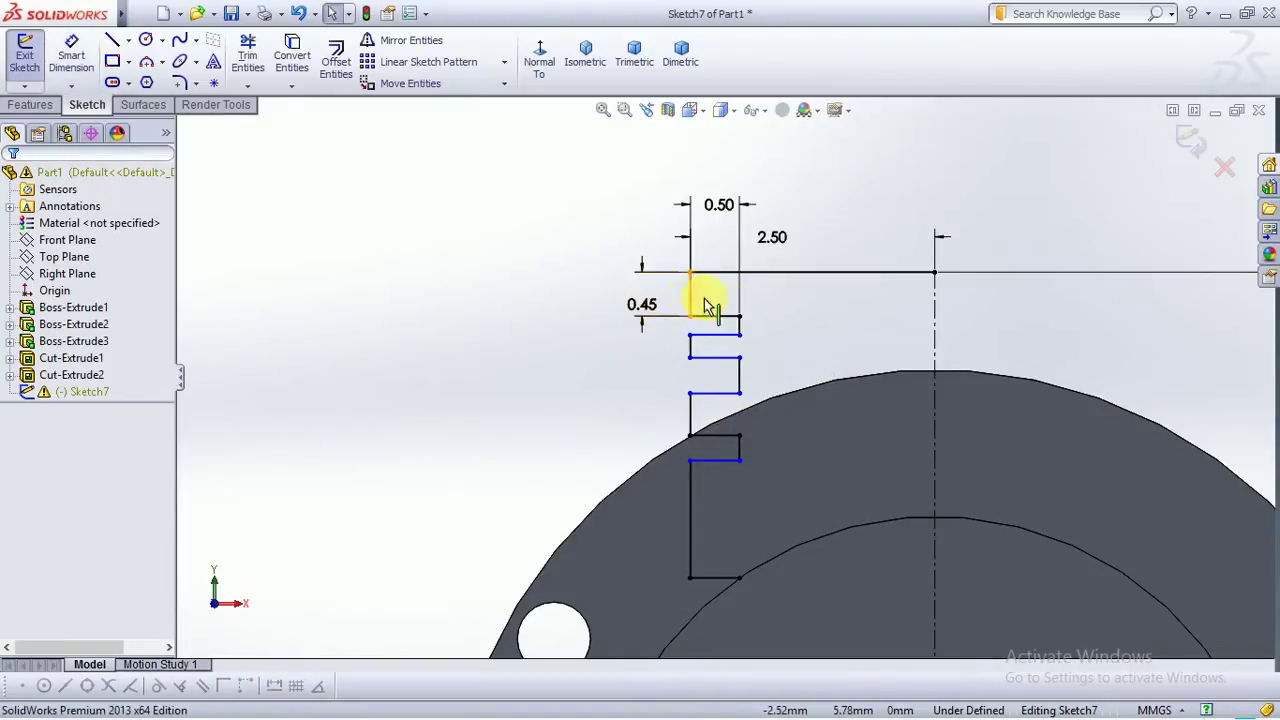
pyautogui.keyDown('ctrl'); pyautogui.click(738, 330); pyautogui.keyUp('ctrl')
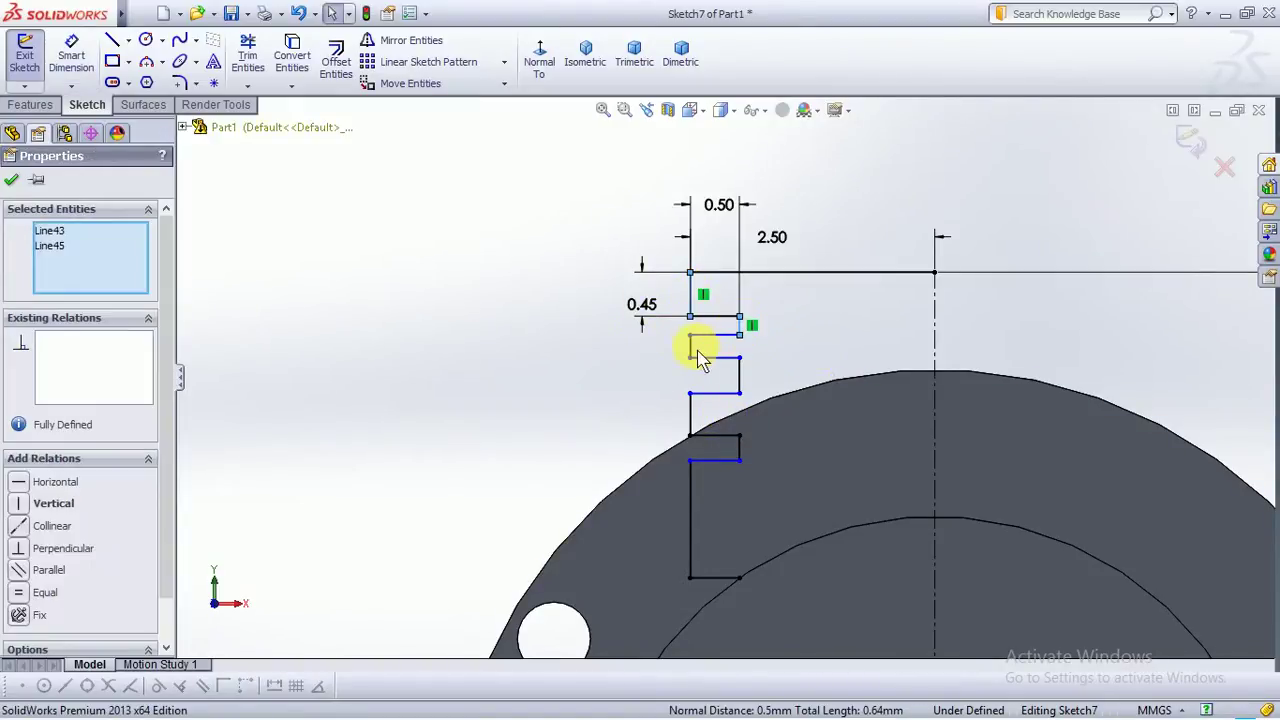
pyautogui.keyDown('ctrl'); pyautogui.click(712, 350); pyautogui.keyUp('ctrl')
pyautogui.keyDown('ctrl'); pyautogui.click(694, 418); pyautogui.keyUp('ctrl')
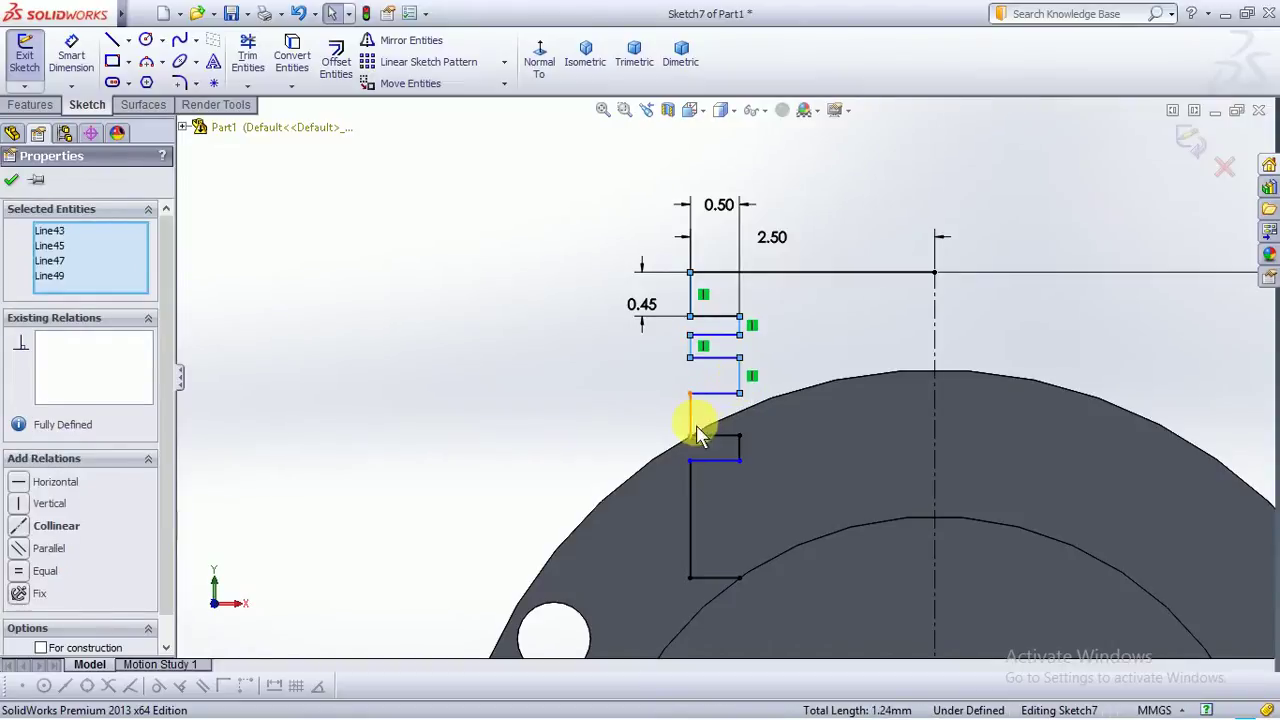
pyautogui.click(692, 423)
pyautogui.keyDown('ctrl'); pyautogui.click(739, 452); pyautogui.keyUp('ctrl')
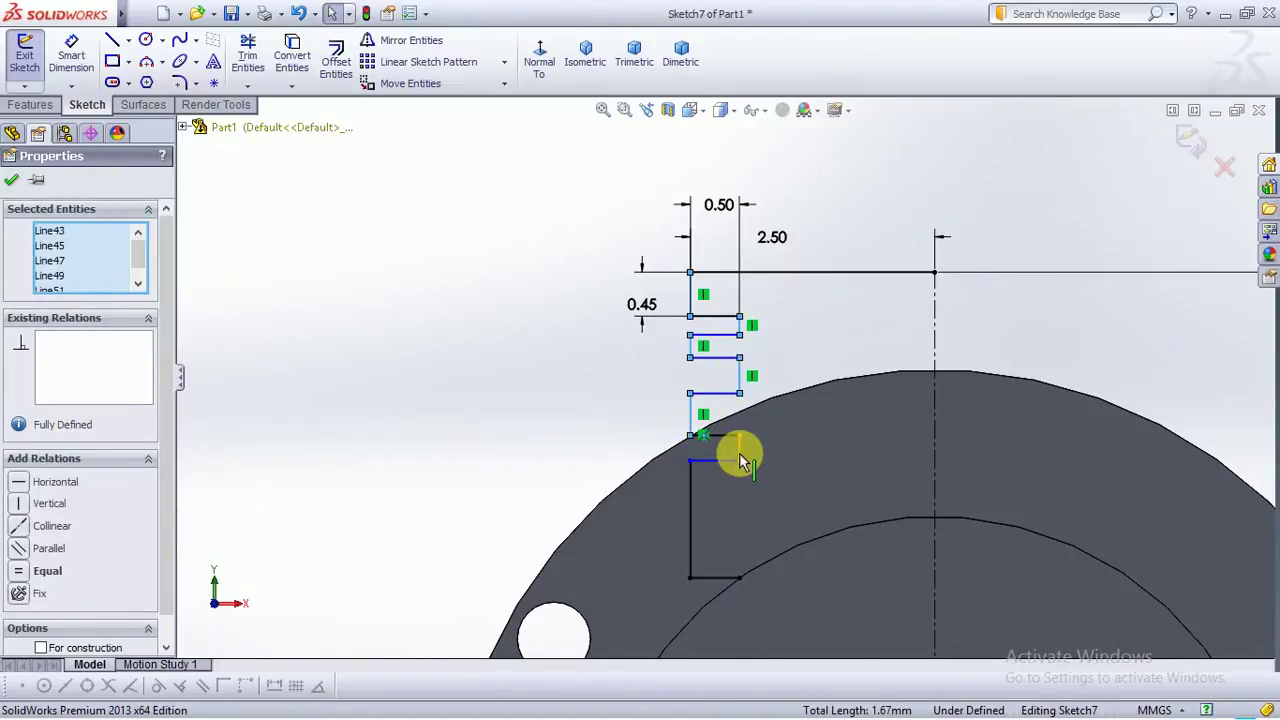
pyautogui.keyDown('ctrl'); pyautogui.click(690, 491); pyautogui.keyUp('ctrl')
pyautogui.keyDown('ctrl'); pyautogui.click(666, 500); pyautogui.keyUp('ctrl')
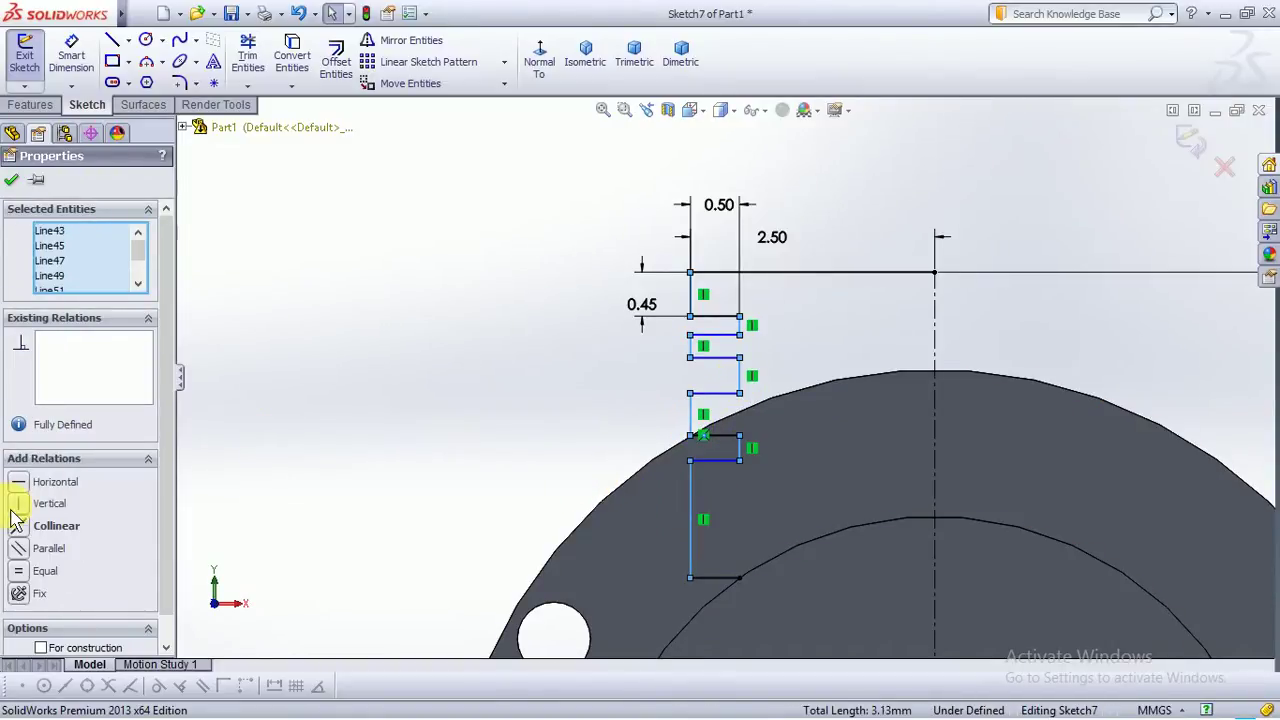
pyautogui.click(28, 572)
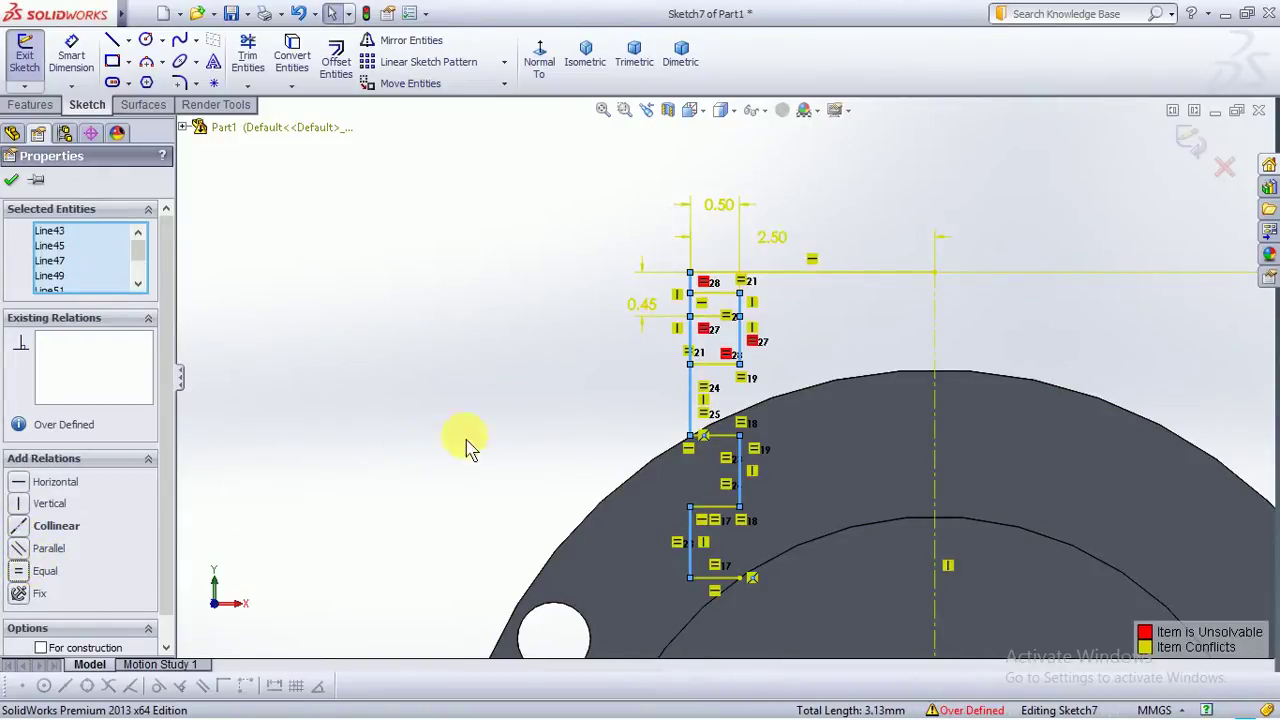
# Undo the equal relation on the vertical tooth segments and clear the selection
pyautogui.press('Escape')
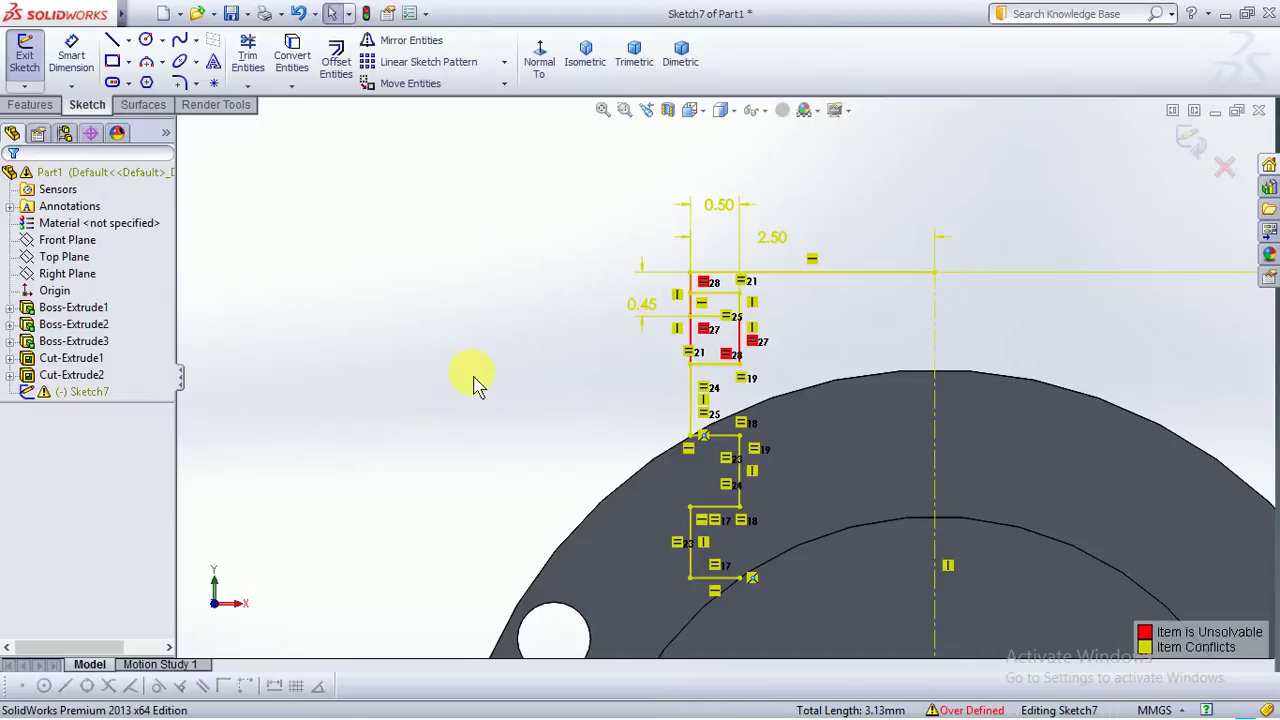
pyautogui.hotkey('ctrl', 'z')
pyautogui.scroll(-2, 620, 460)
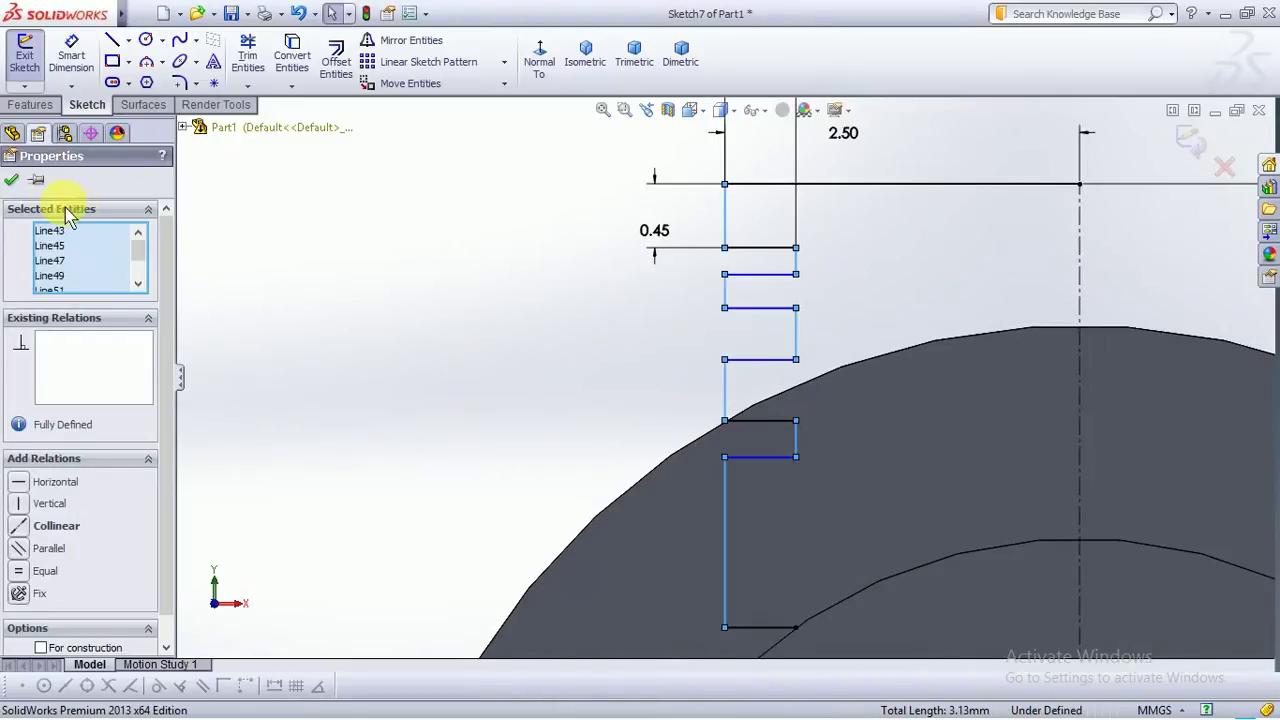
pyautogui.click(11, 180)
pyautogui.press('z')
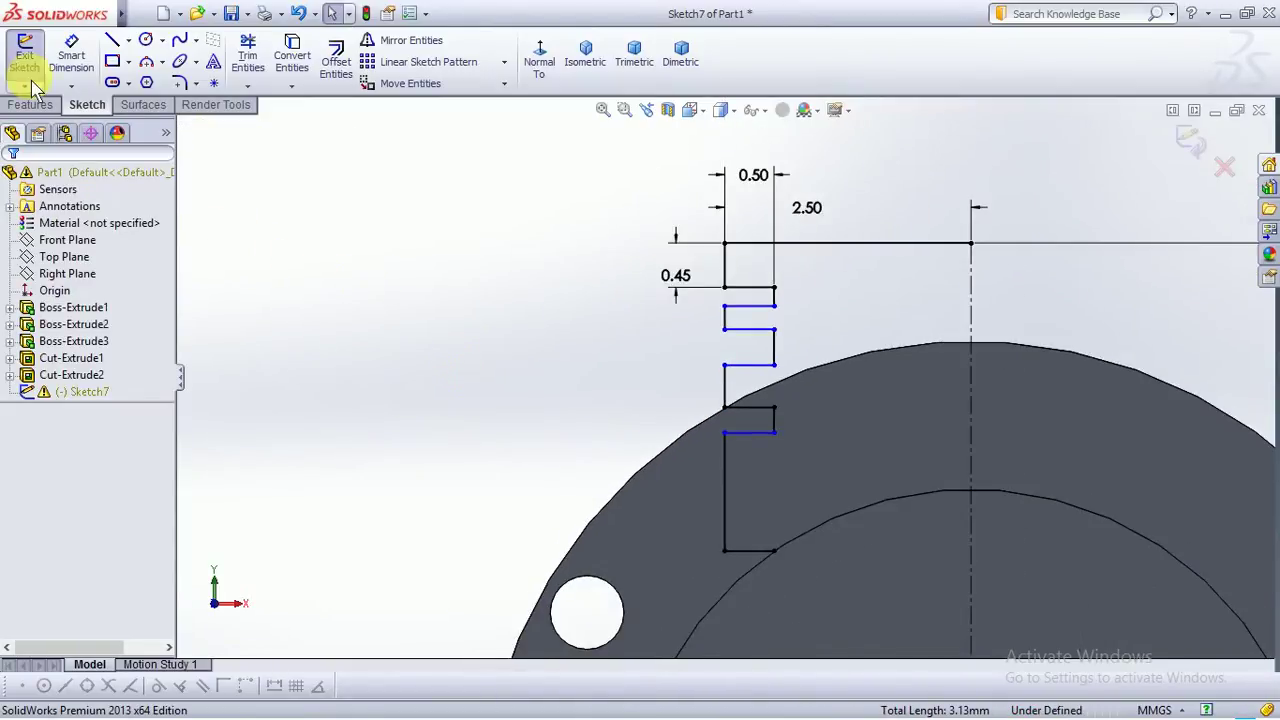
# Dimension the second vertical tooth segment below the 2.5 mm line as 0.45 mm
pyautogui.click(71, 45)
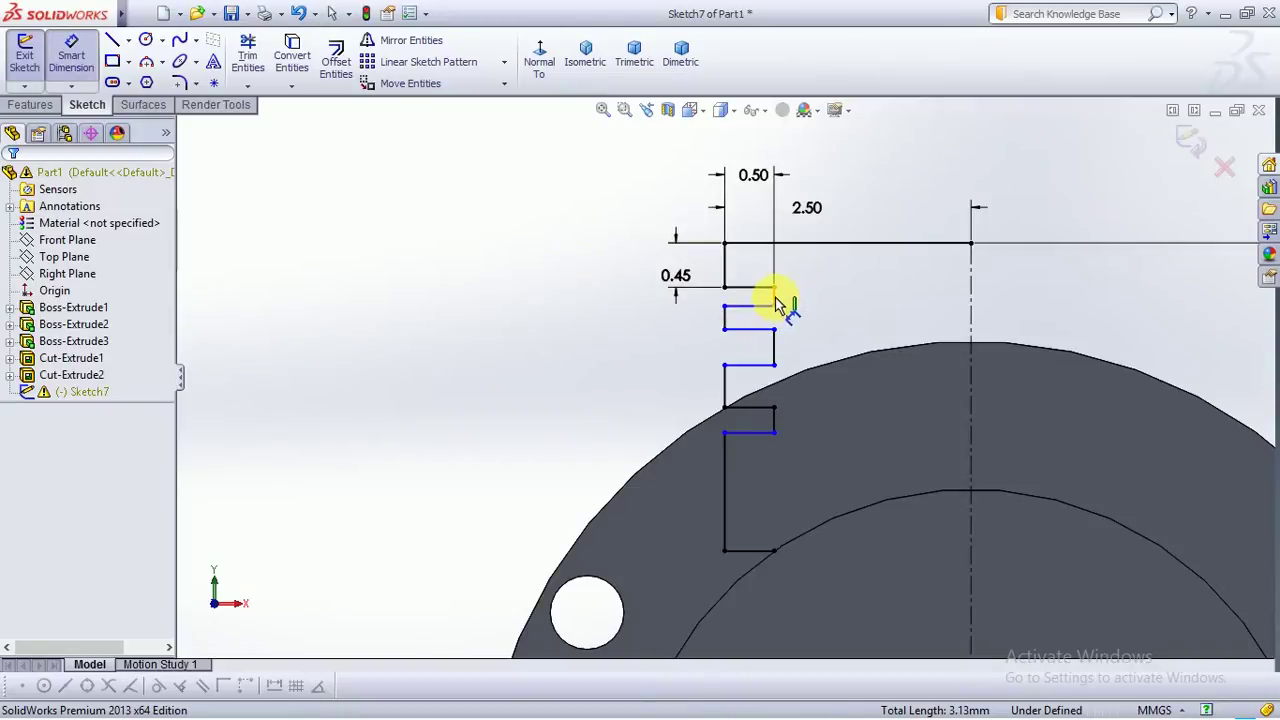
pyautogui.click(776, 298)
pyautogui.click(869, 302)
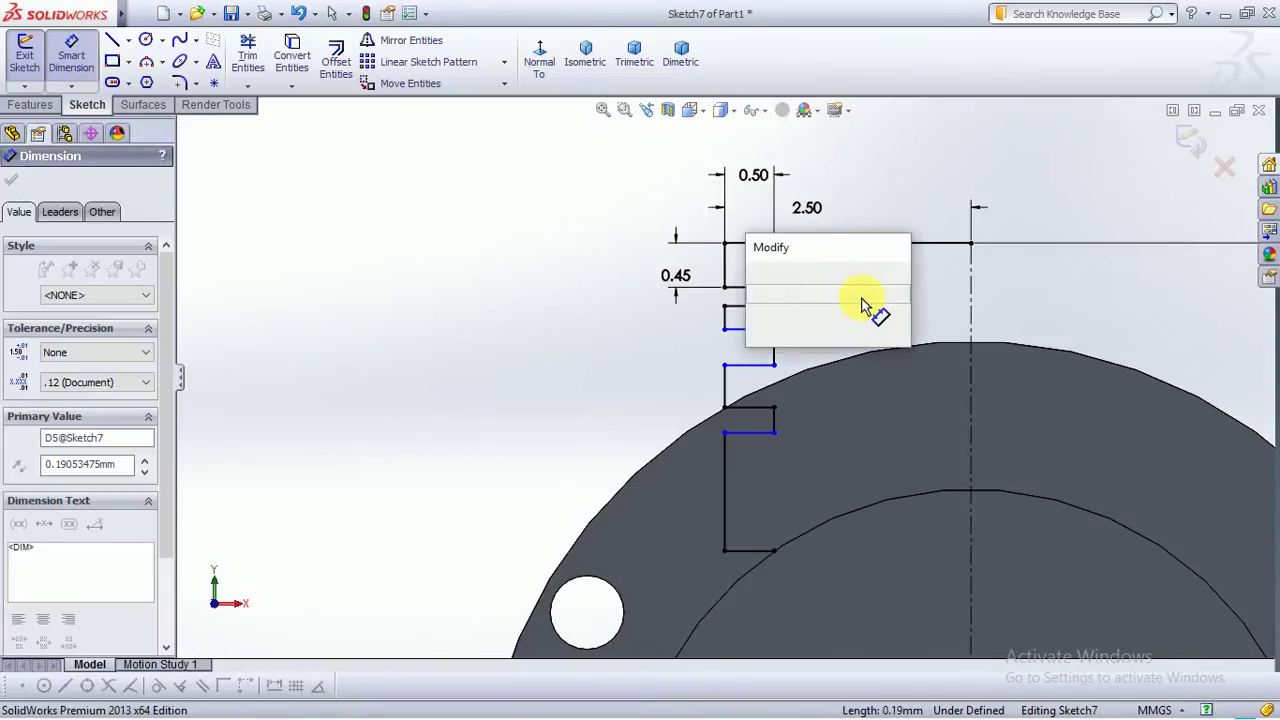
pyautogui.write('045')
pyautogui.press('BackSpace')
pyautogui.press('BackSpace')
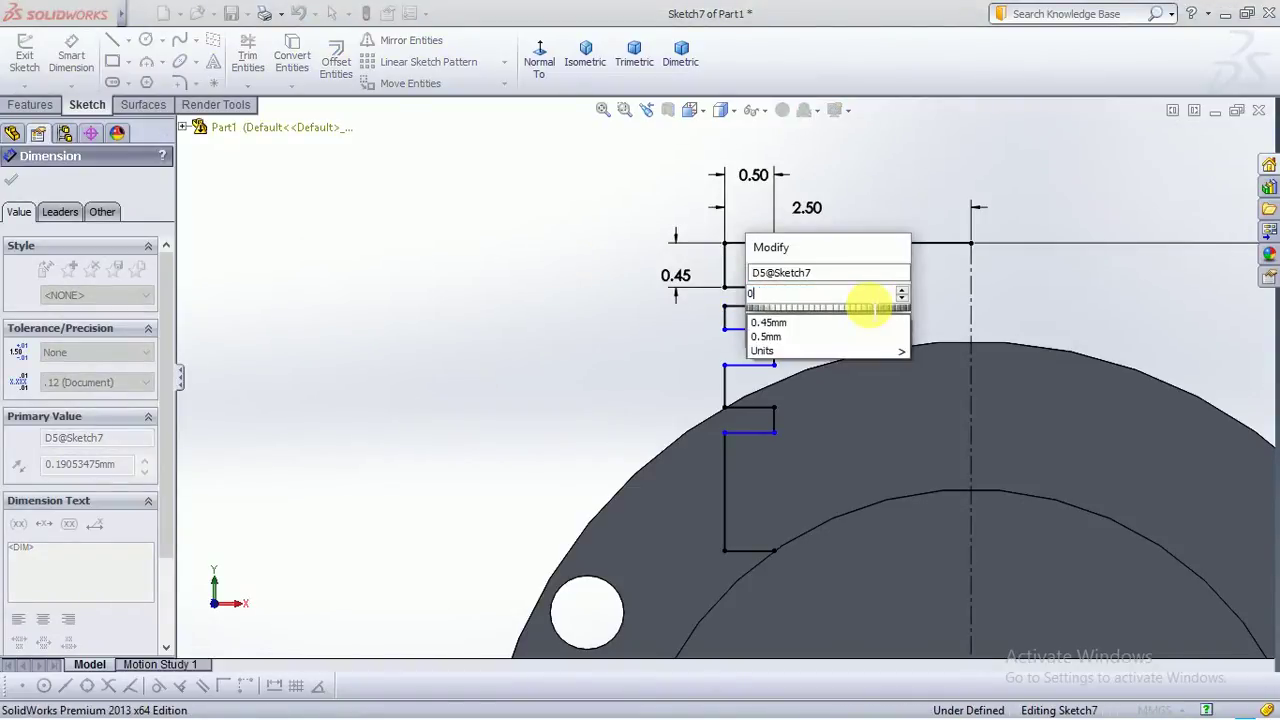
pyautogui.write('.45')
pyautogui.press('Return')
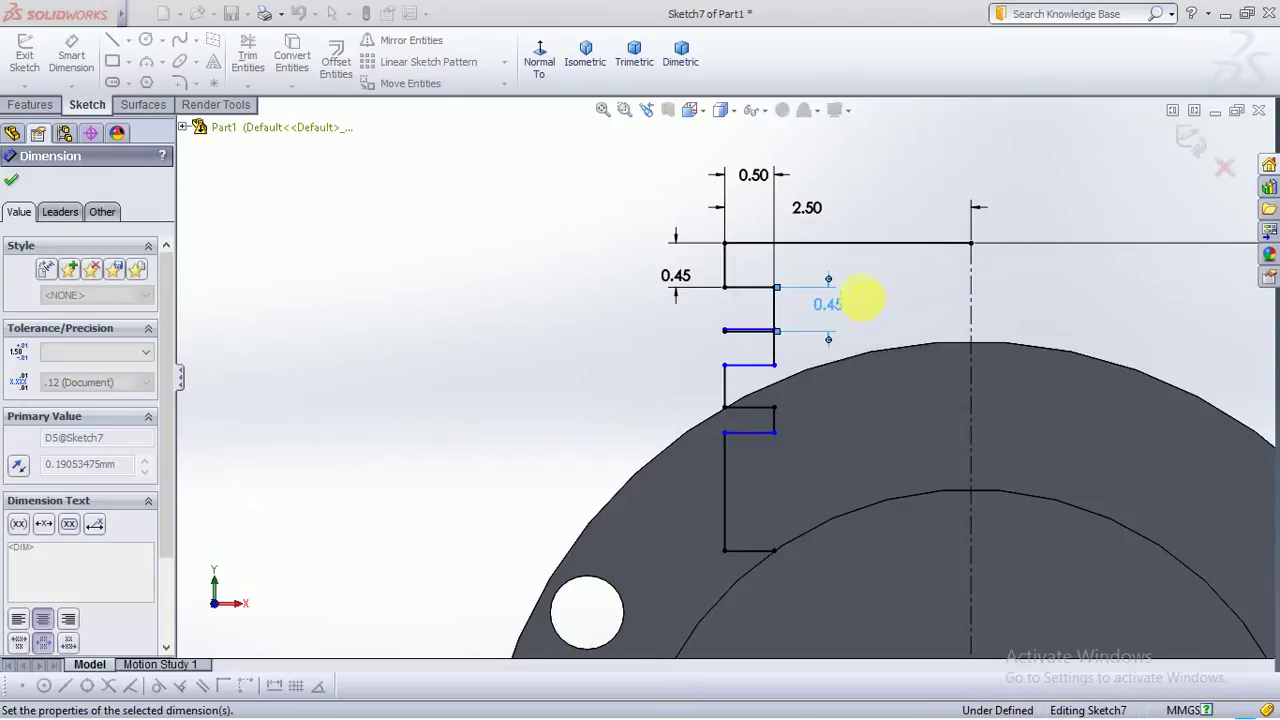
# Dimension the short third vertical tooth segment as 0.45 mm
pyautogui.scroll(-4, 762, 338)
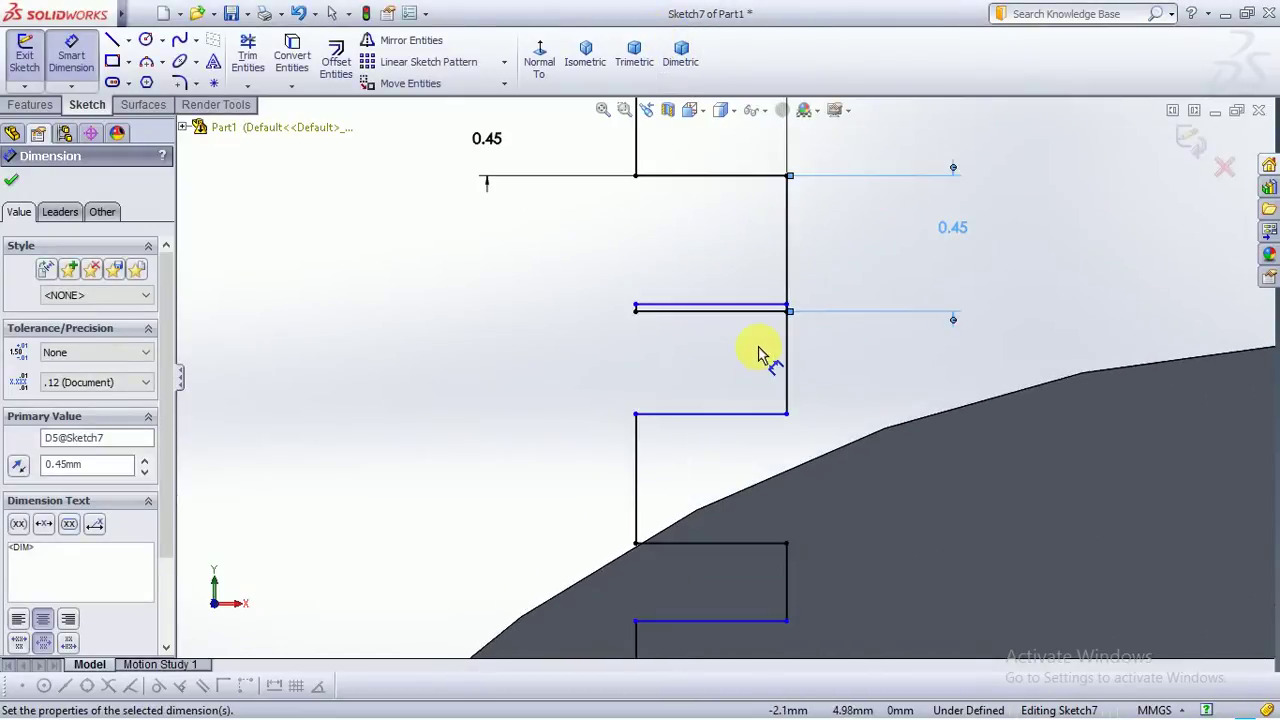
pyautogui.scroll(-4, 622, 307)
pyautogui.scroll(-2, 616, 312)
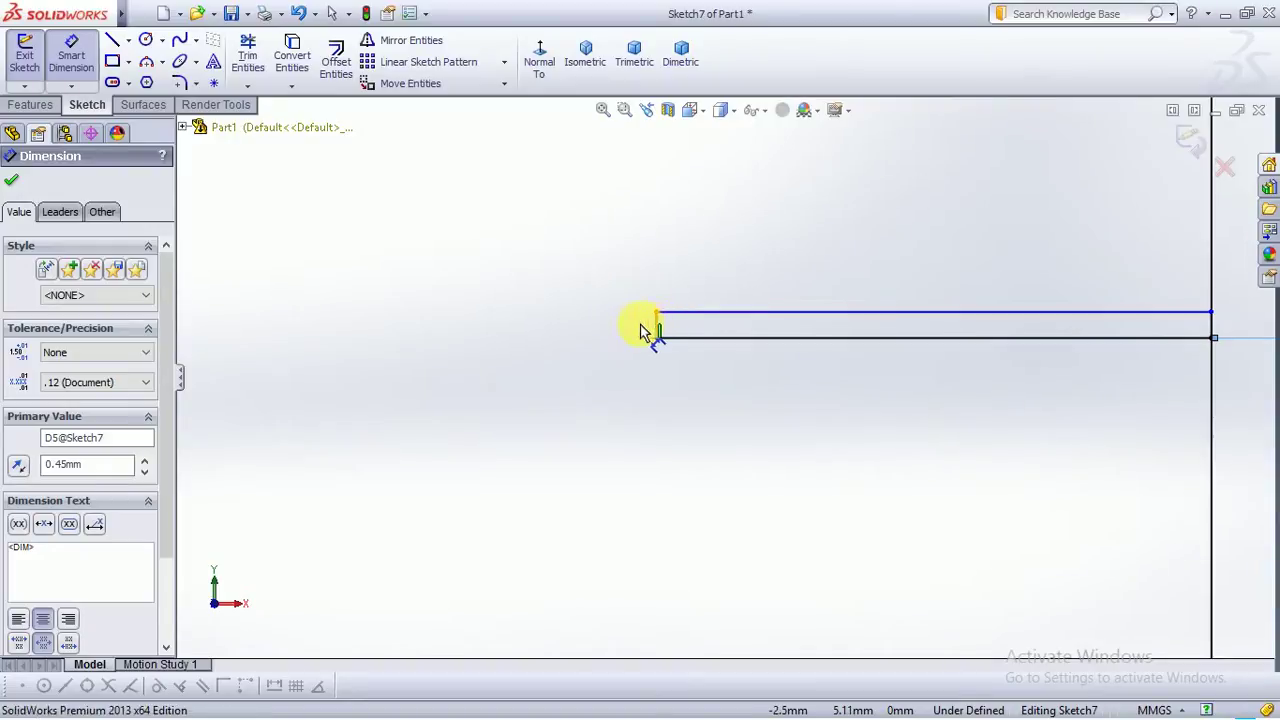
pyautogui.click(652, 325)
pyautogui.click(616, 325)
pyautogui.write('0.4')
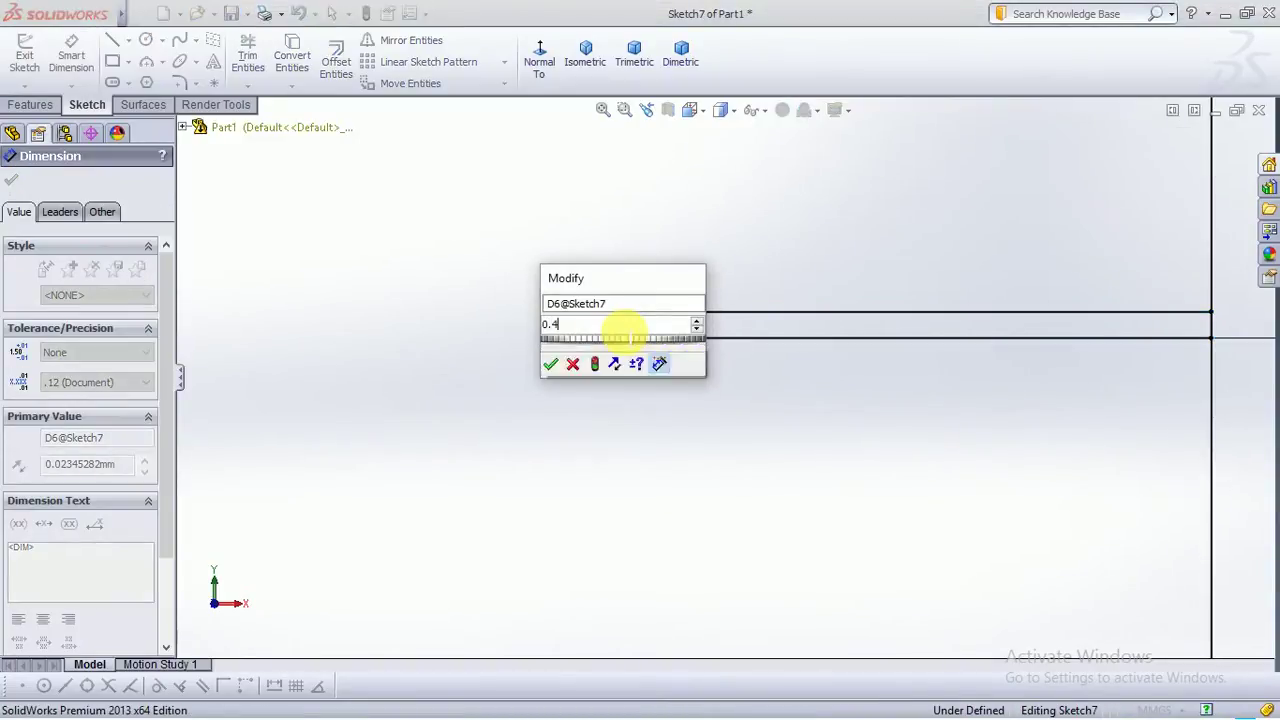
pyautogui.press('Return')
# Dimension the fourth vertical tooth segment, just above the flange's outer edge, as 0.45 mm
pyautogui.scroll(5, 718, 317)
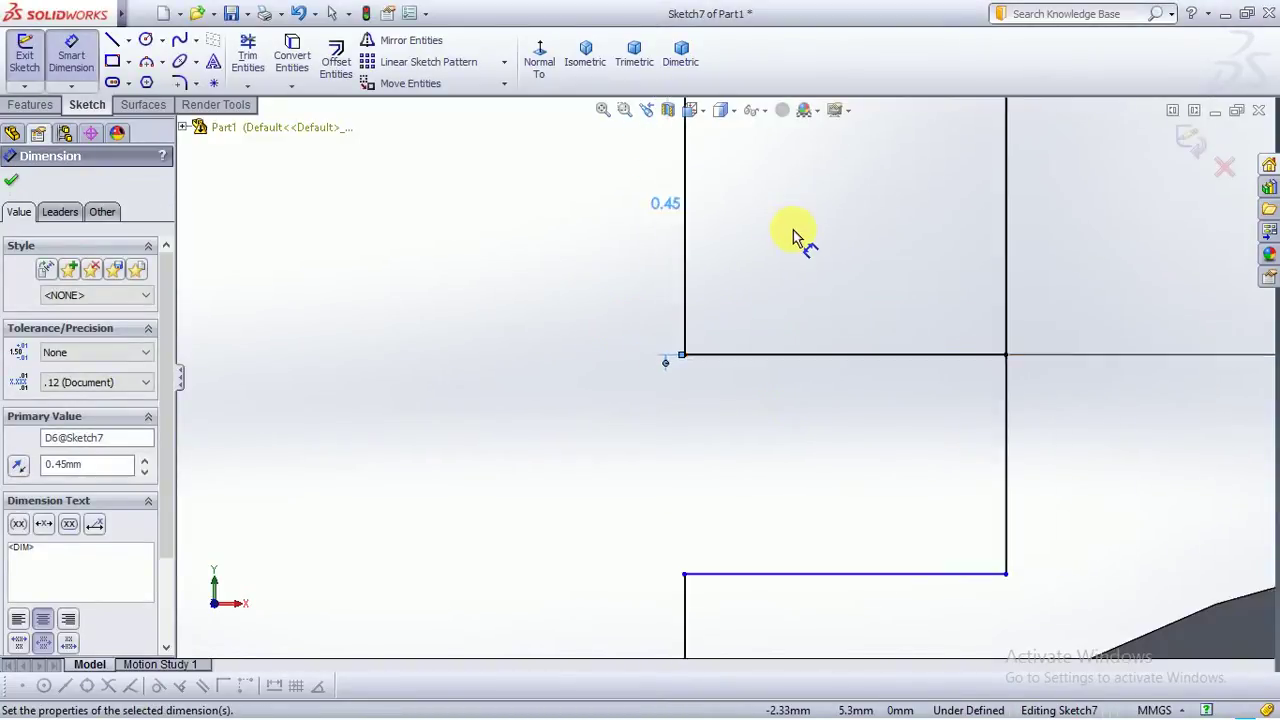
pyautogui.click(842, 432)
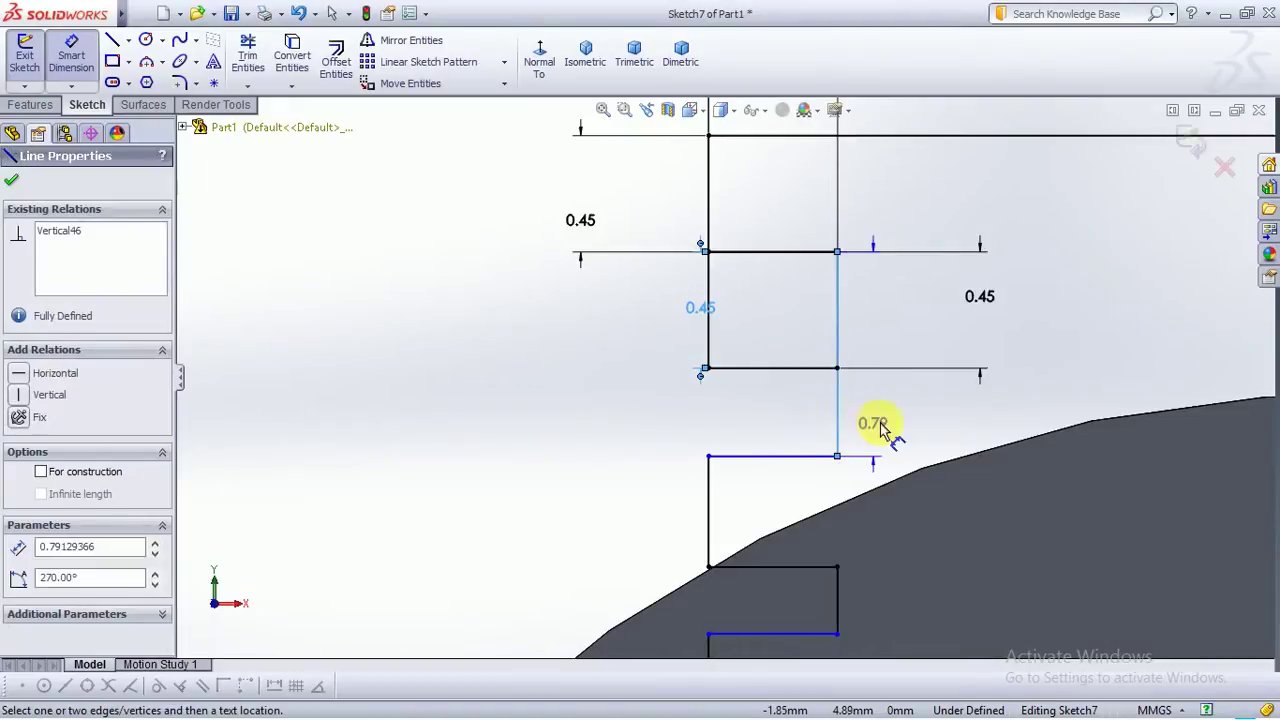
pyautogui.click(896, 428)
pyautogui.write('0.45')
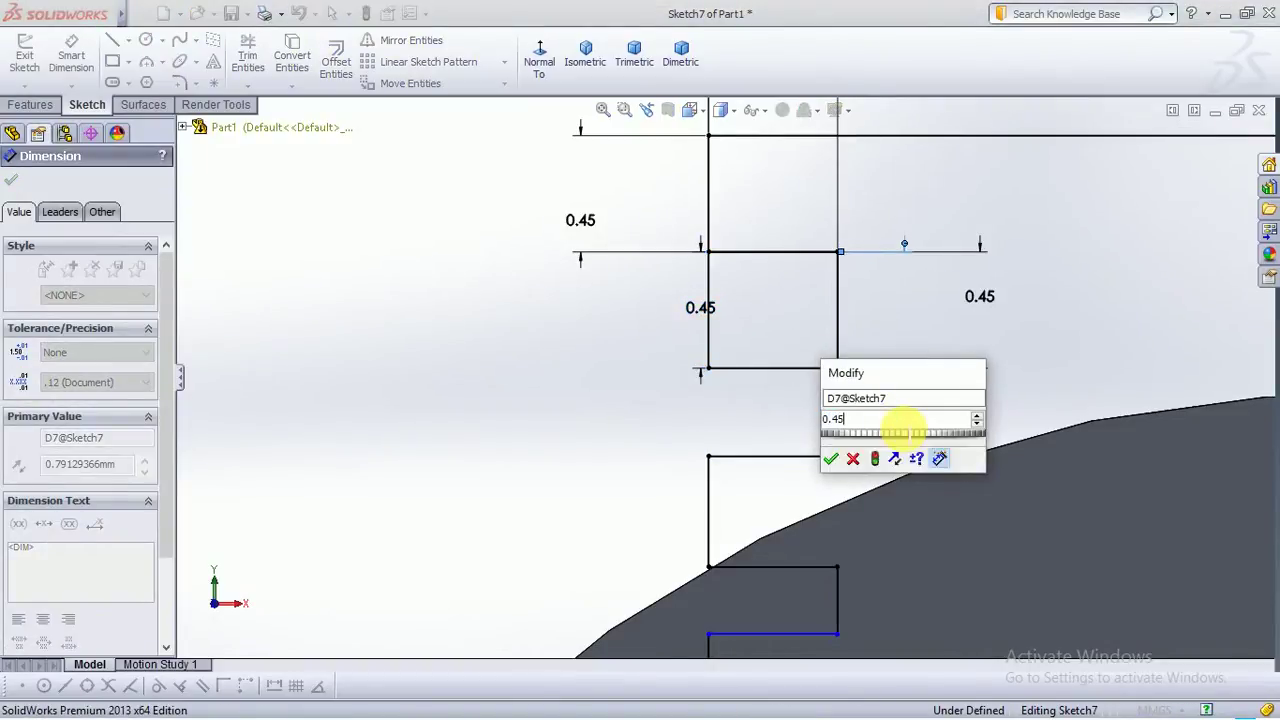
pyautogui.press('Return')
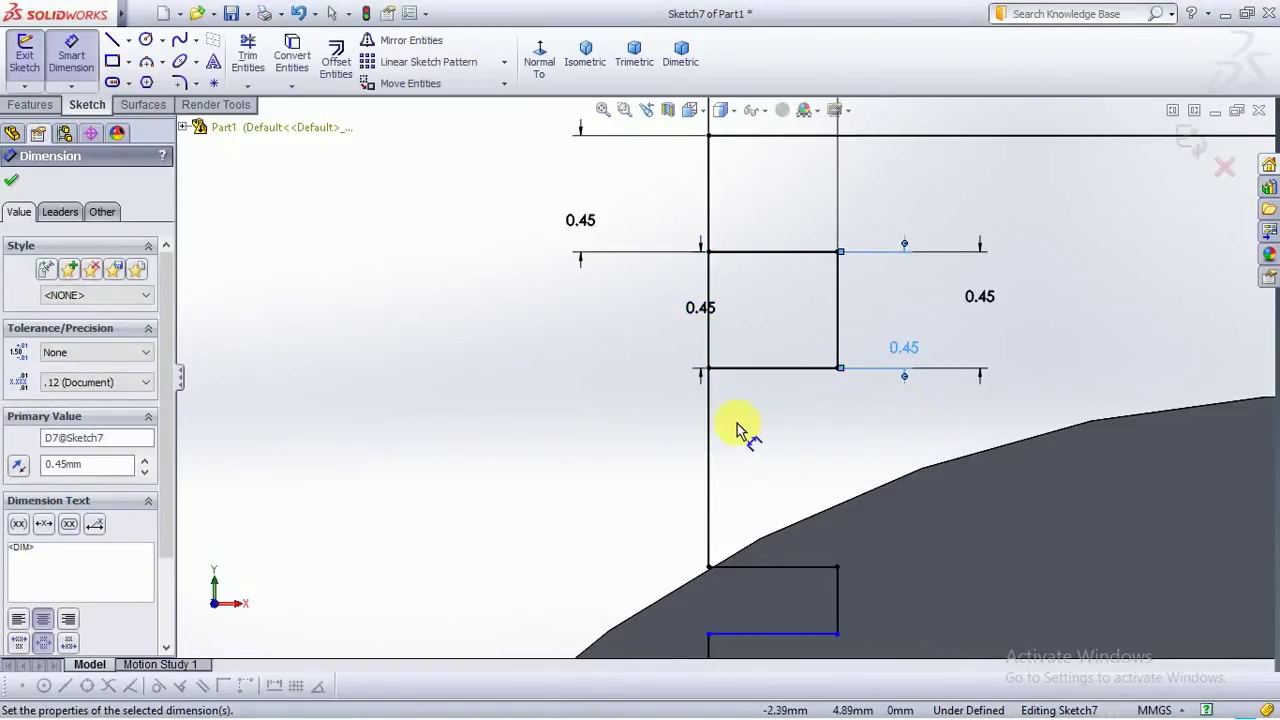
# Undo the 0.45 mm value on the fourth vertical tooth segment
pyautogui.scroll(-5, 709, 394)
pyautogui.scroll(5, 740, 432)
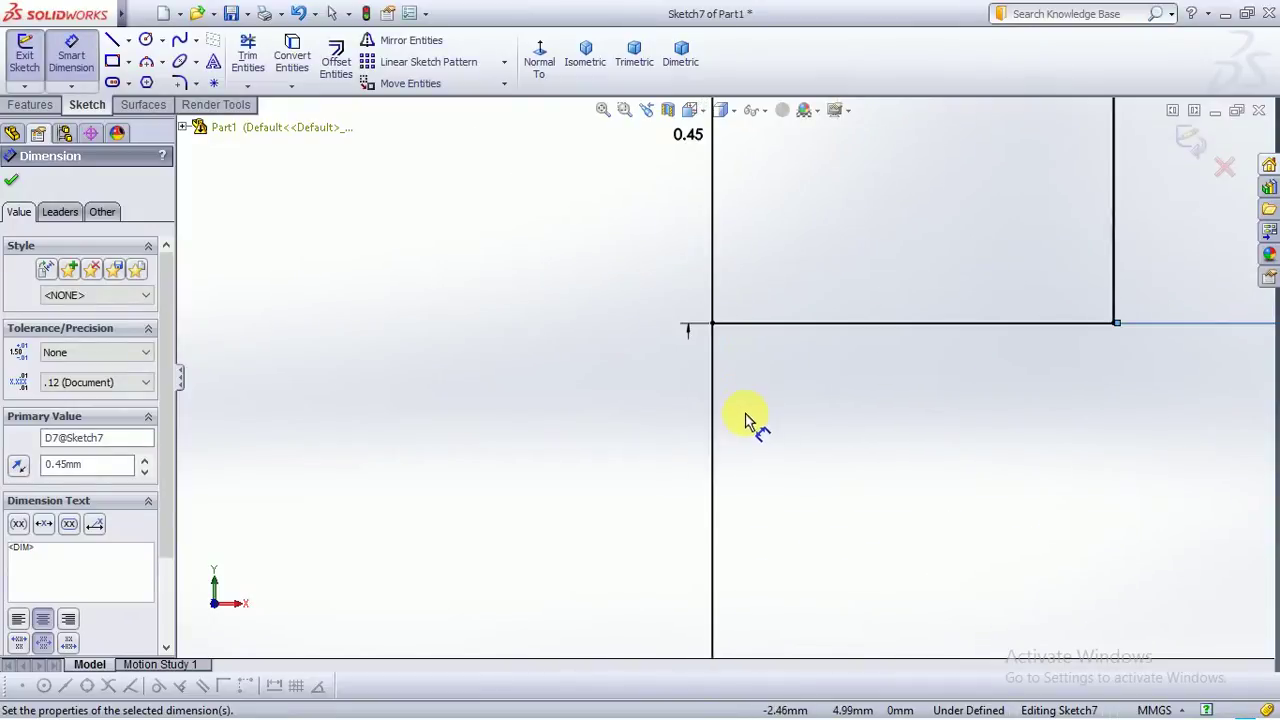
pyautogui.scroll(-2, 789, 462)
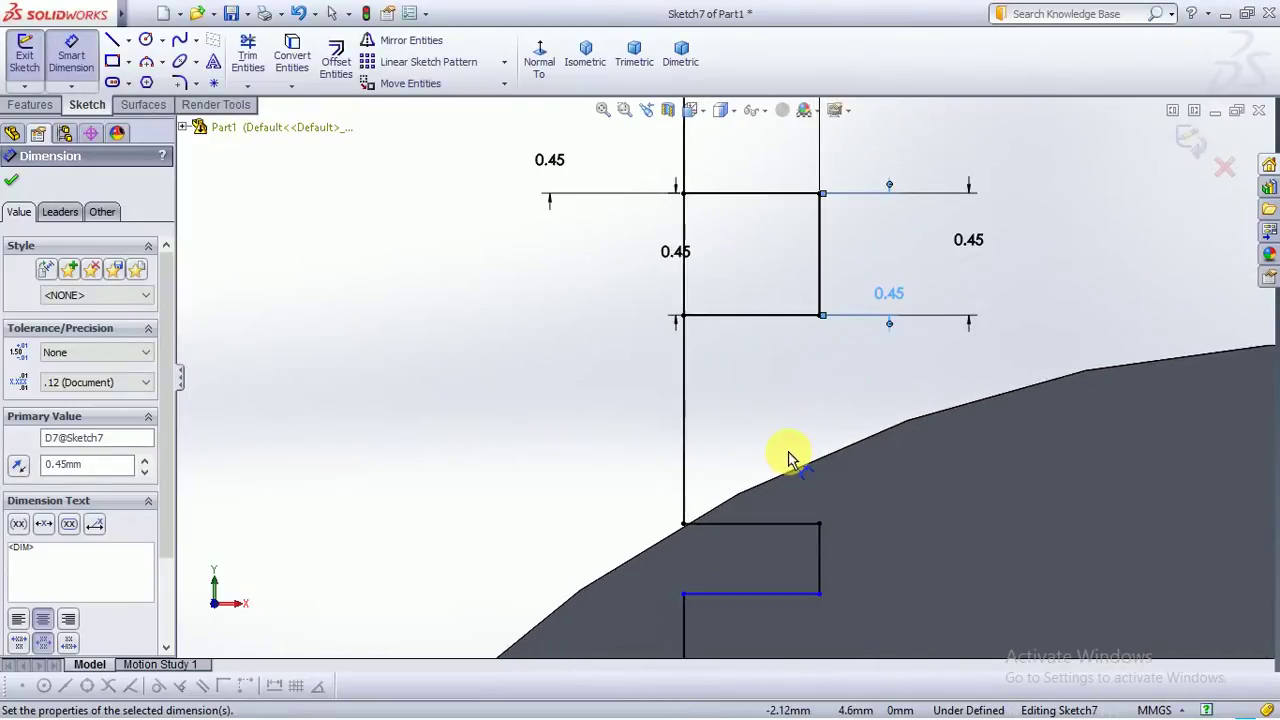
pyautogui.hotkey('ctrl', 'z')
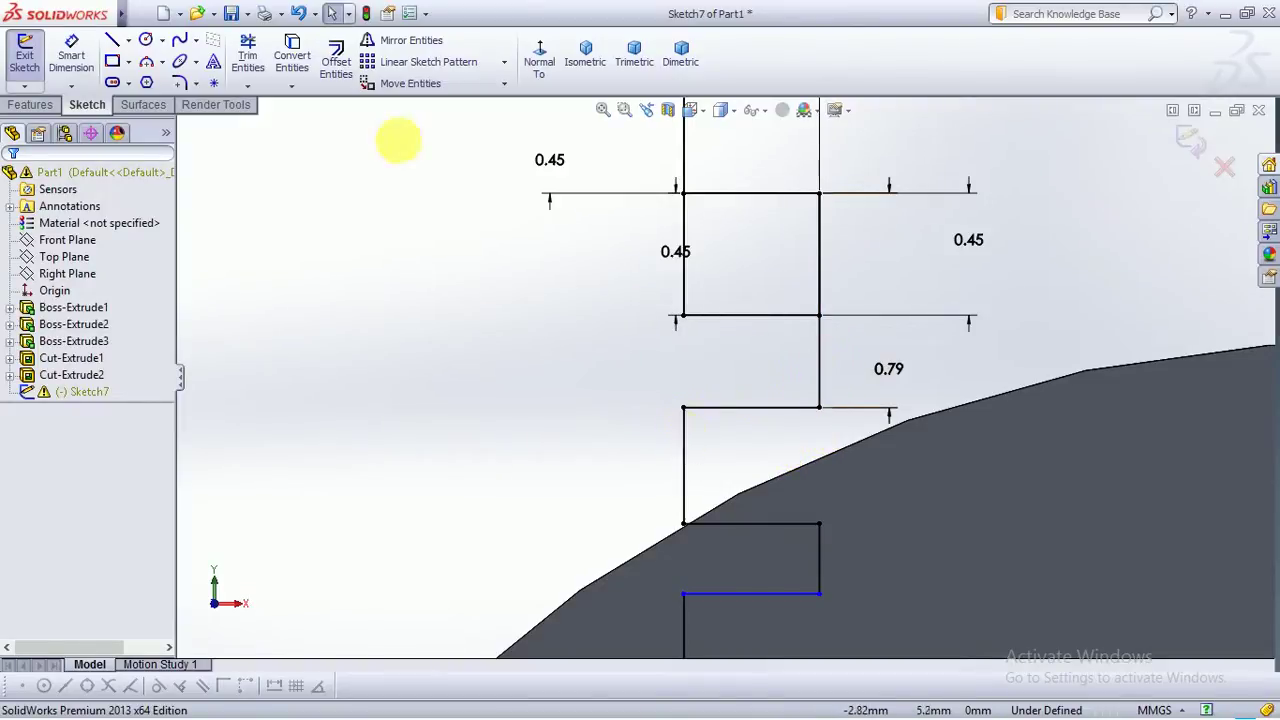
# Dimension the lowest vertical tooth segment, next to the inner arc, as 0.45 mm
pyautogui.click(71, 55)
pyautogui.scroll(3, 752, 519)
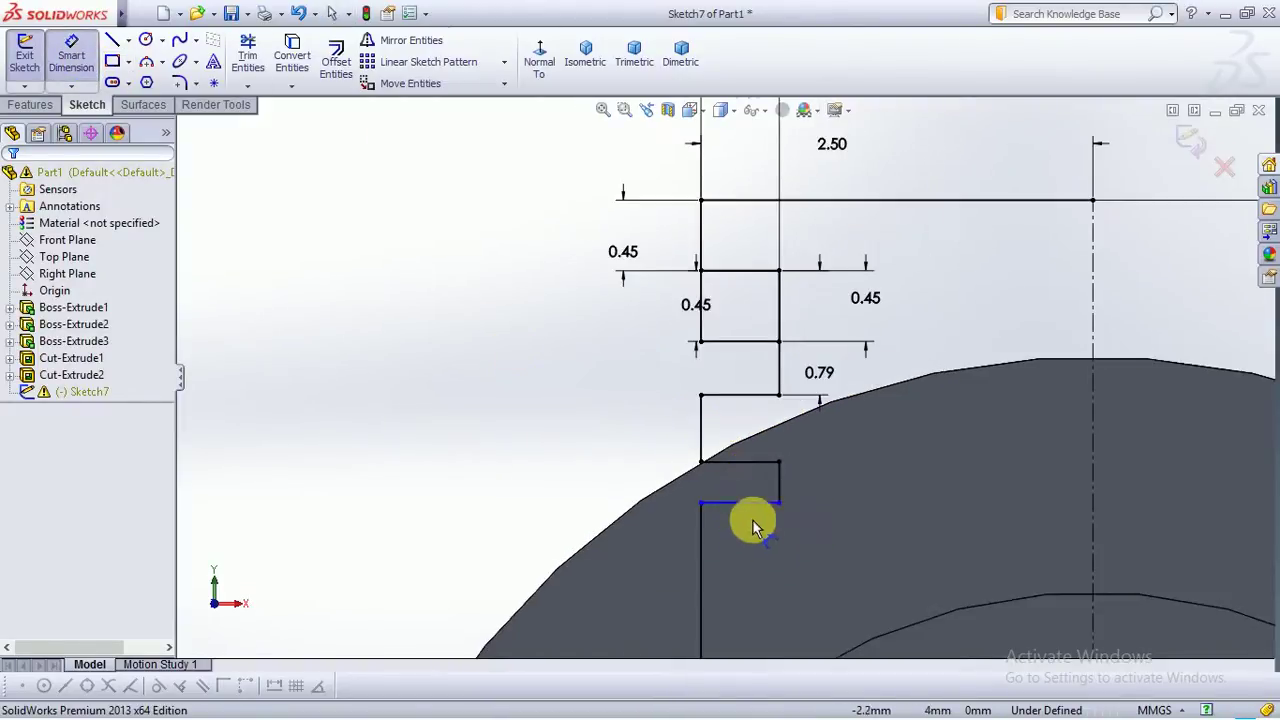
pyautogui.click(702, 585)
pyautogui.click(686, 592)
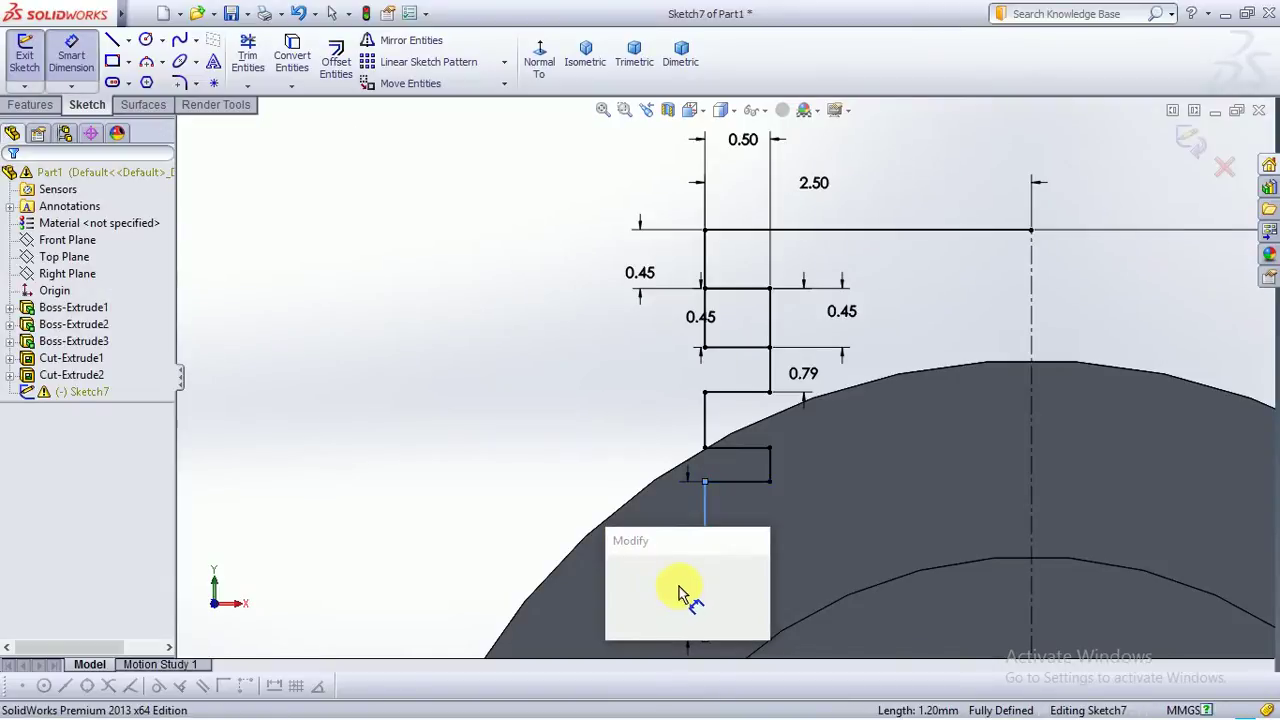
pyautogui.write('0.45')
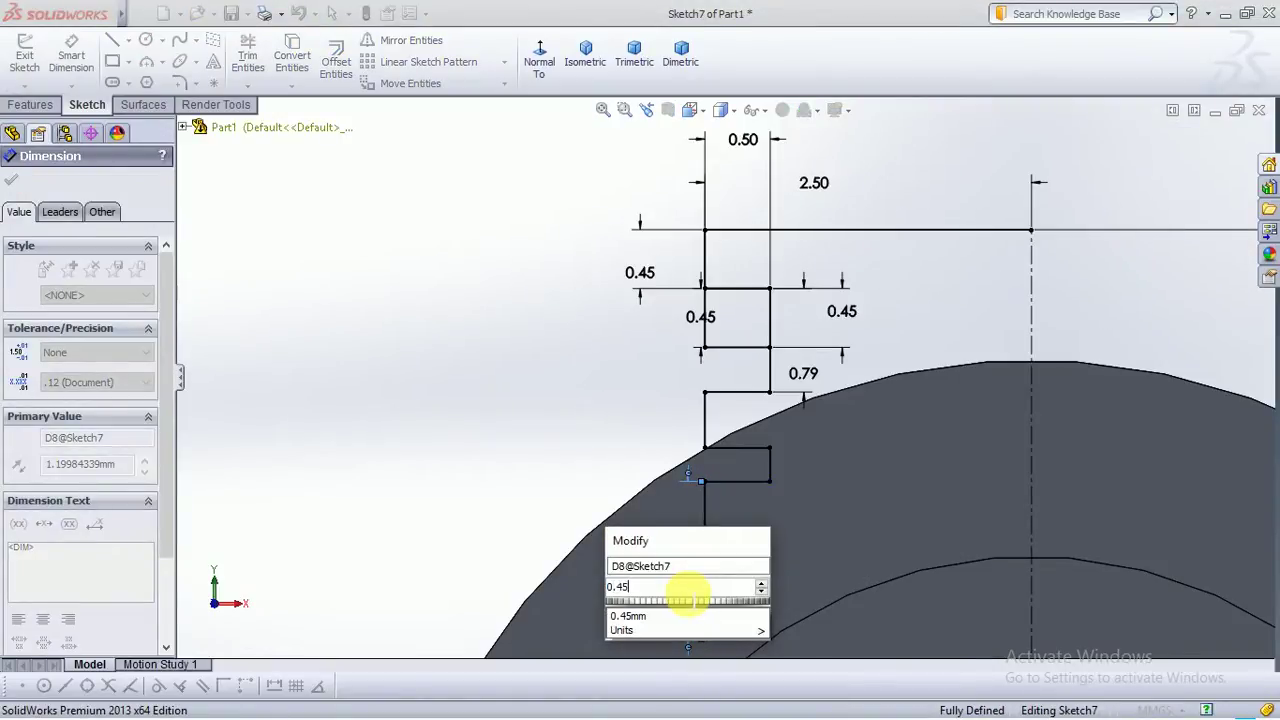
pyautogui.press('Return')
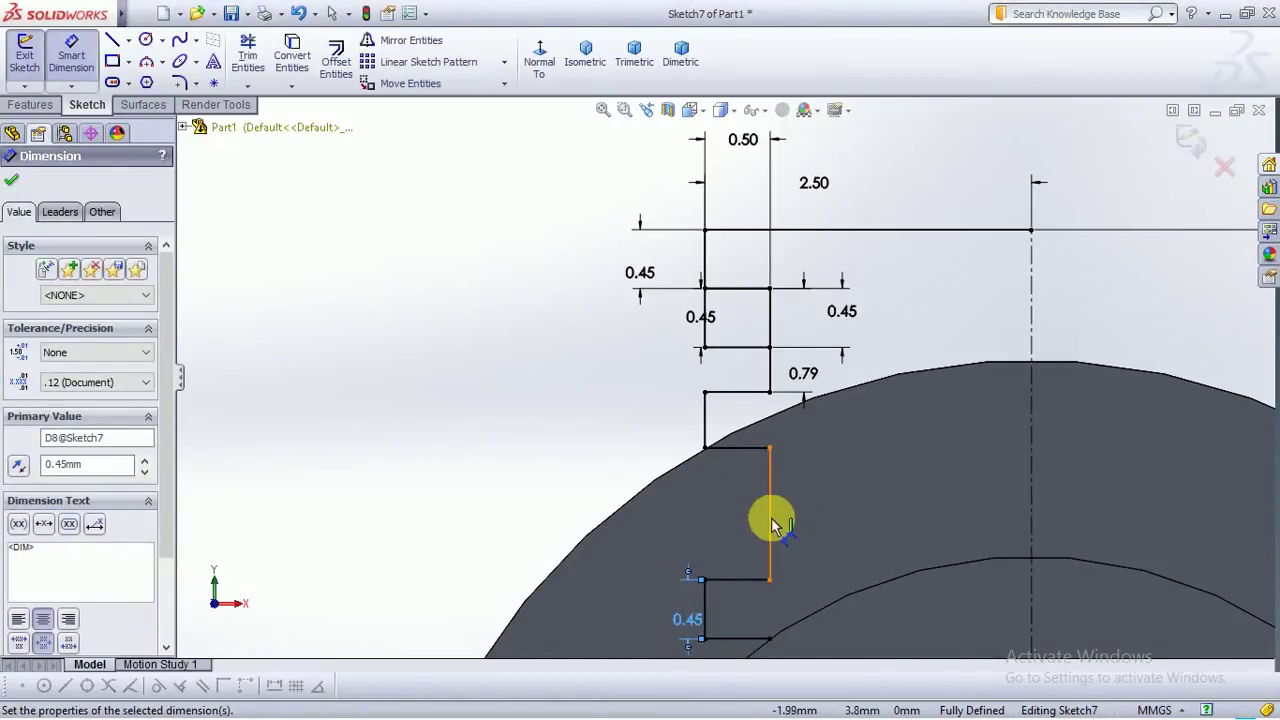
# Try to dimension the sixth vertical tooth segment, and delete the 0.79 mm dimension on the fourth segment
pyautogui.click(803, 528)
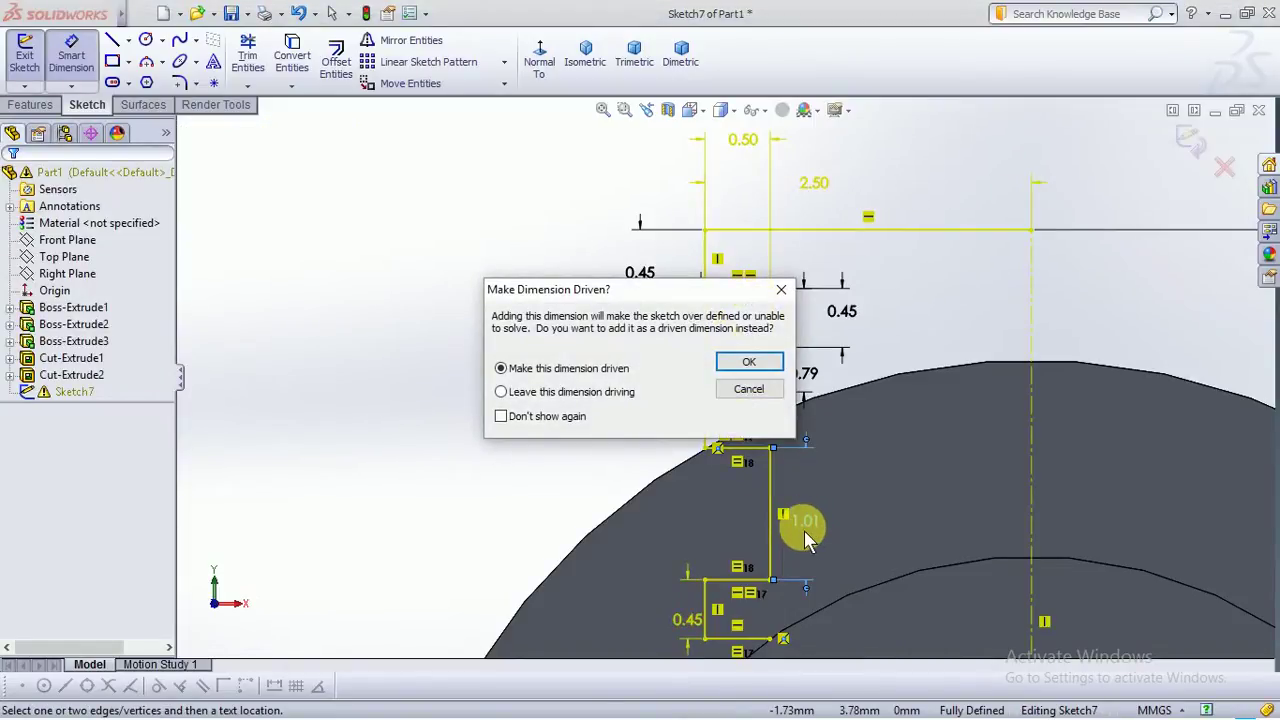
pyautogui.click(772, 392)
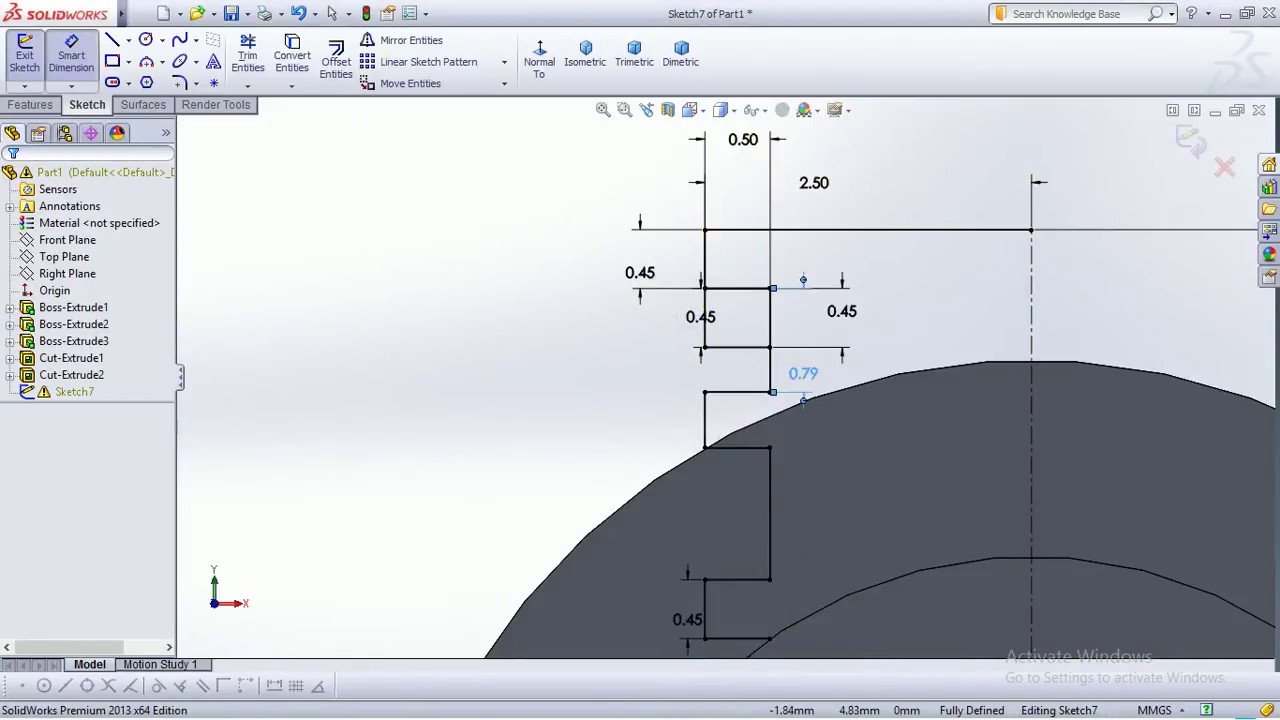
pyautogui.click(812, 400)
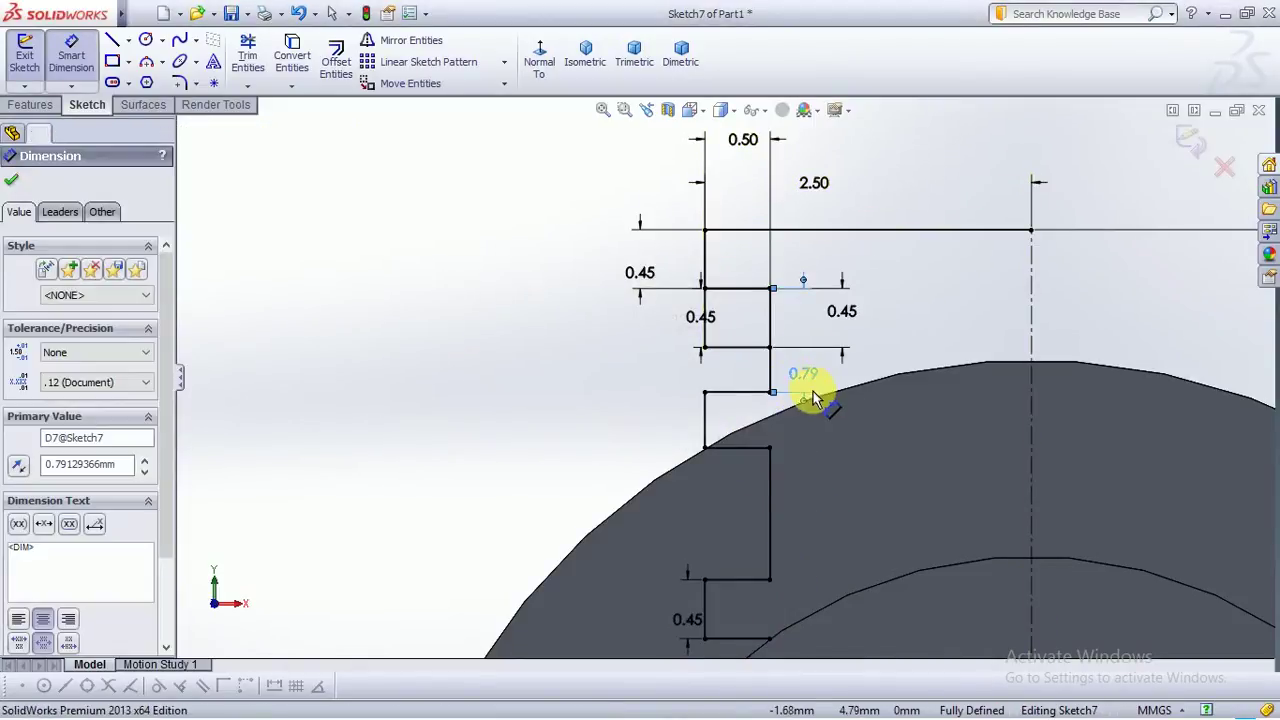
# Try again to dimension the long vertical segment directly above the lowest tooth
pyautogui.click(772, 555)
pyautogui.click(816, 550)
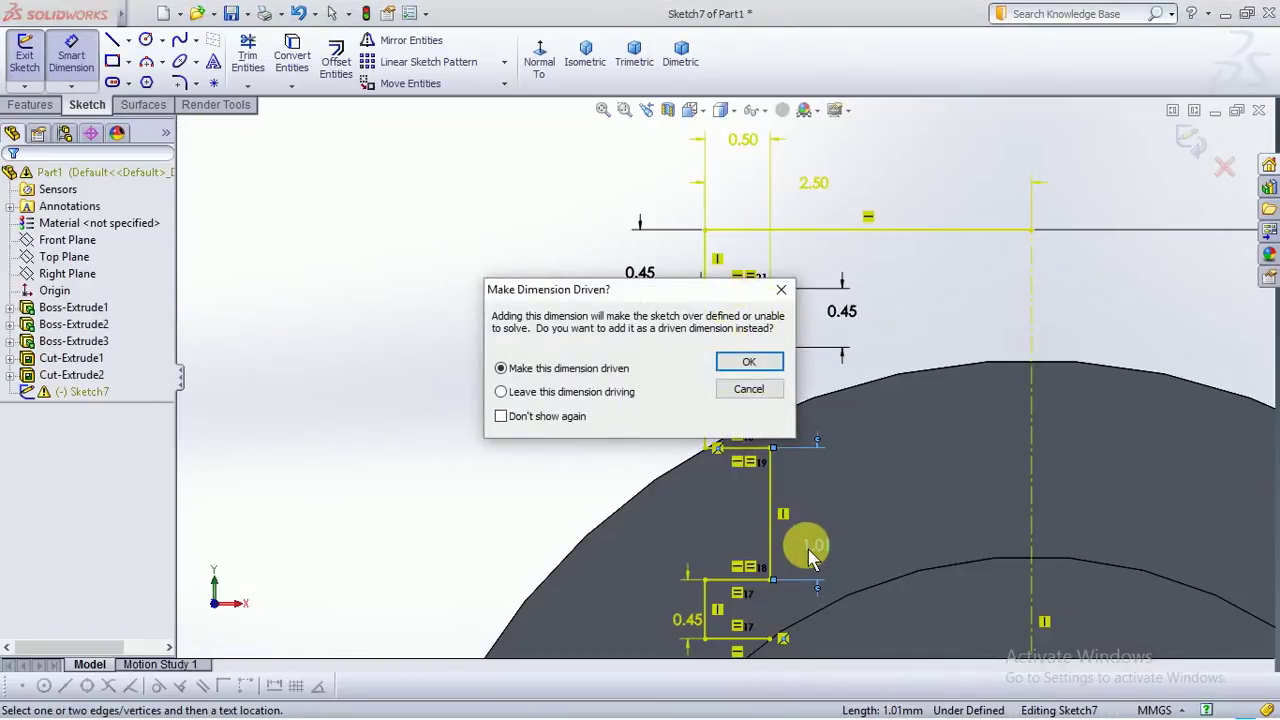
pyautogui.click(749, 389)
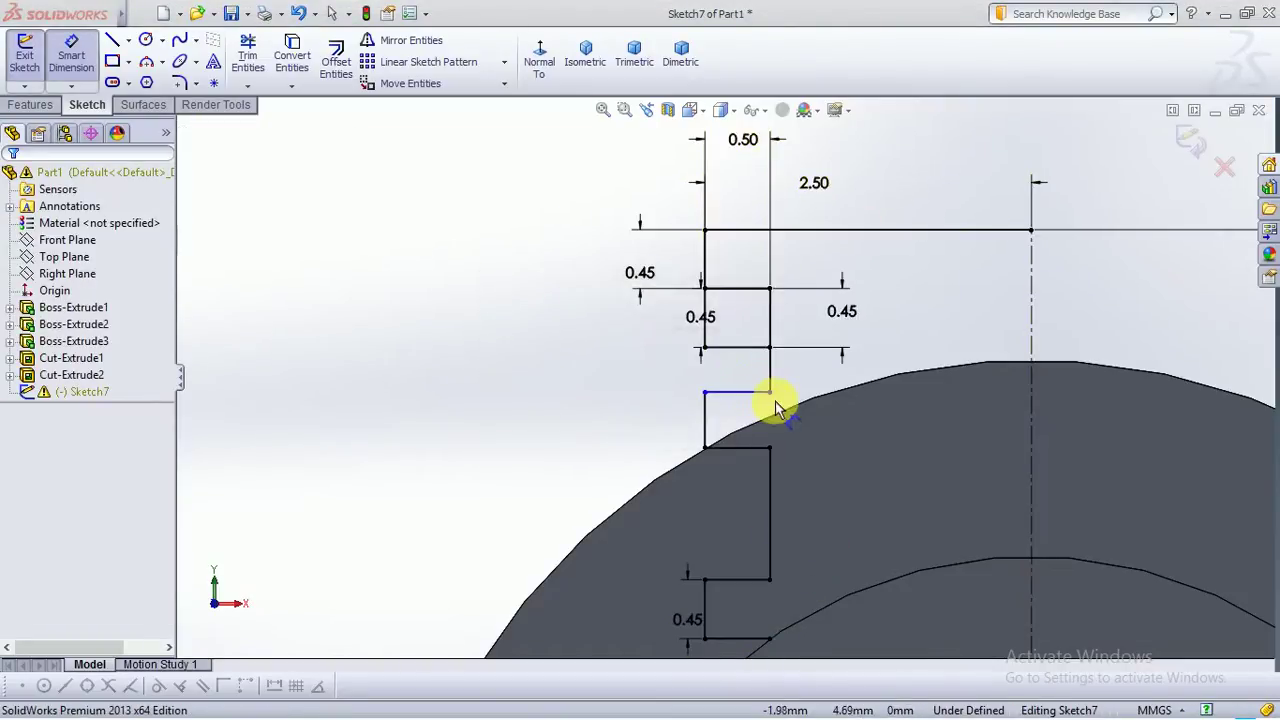
pyautogui.scroll(5, 766, 400)
pyautogui.scroll(-3, 738, 388)
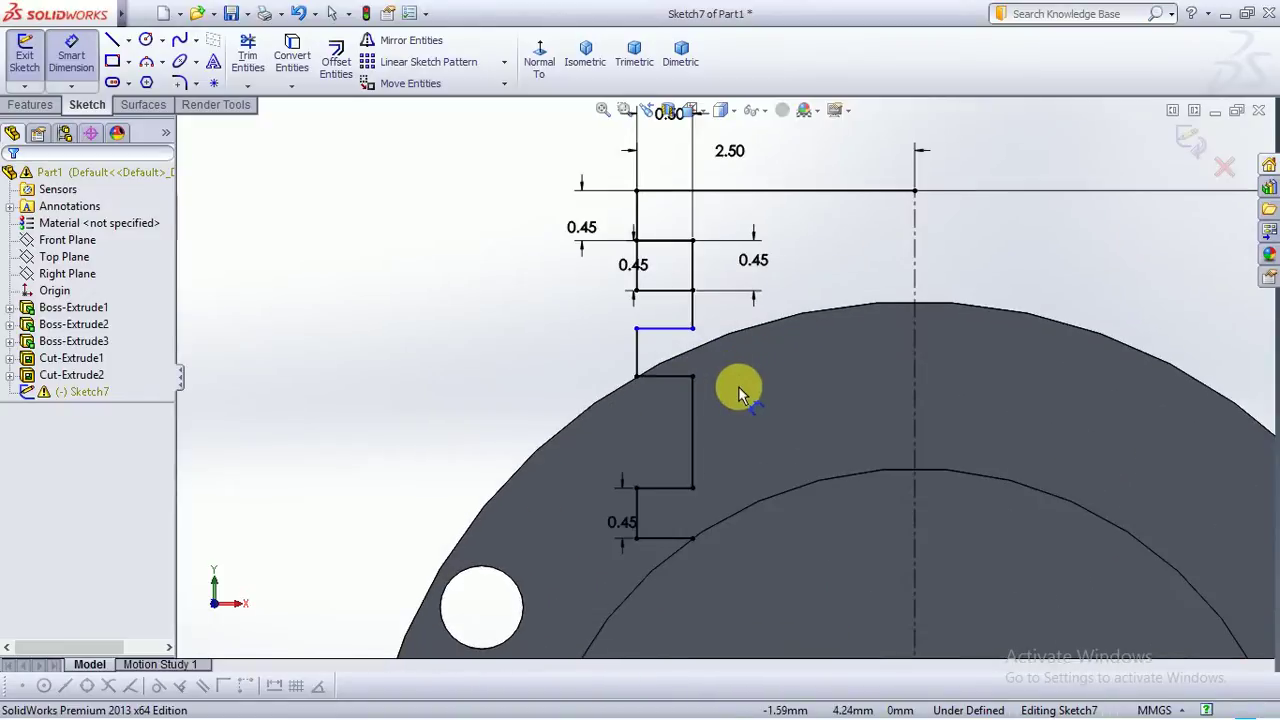
pyautogui.scroll(3, 738, 386)
pyautogui.scroll(-2, 738, 387)
pyautogui.scroll(-3, 737, 389)
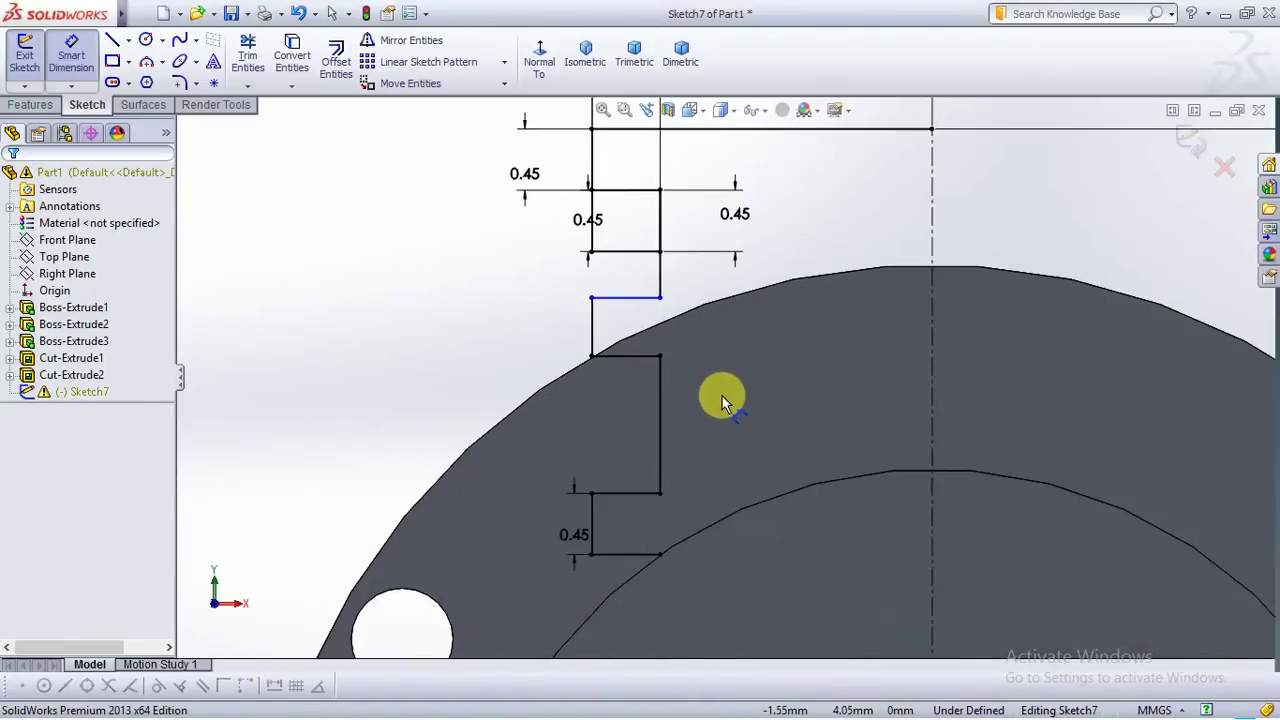
pyautogui.scroll(2, 429, 329)
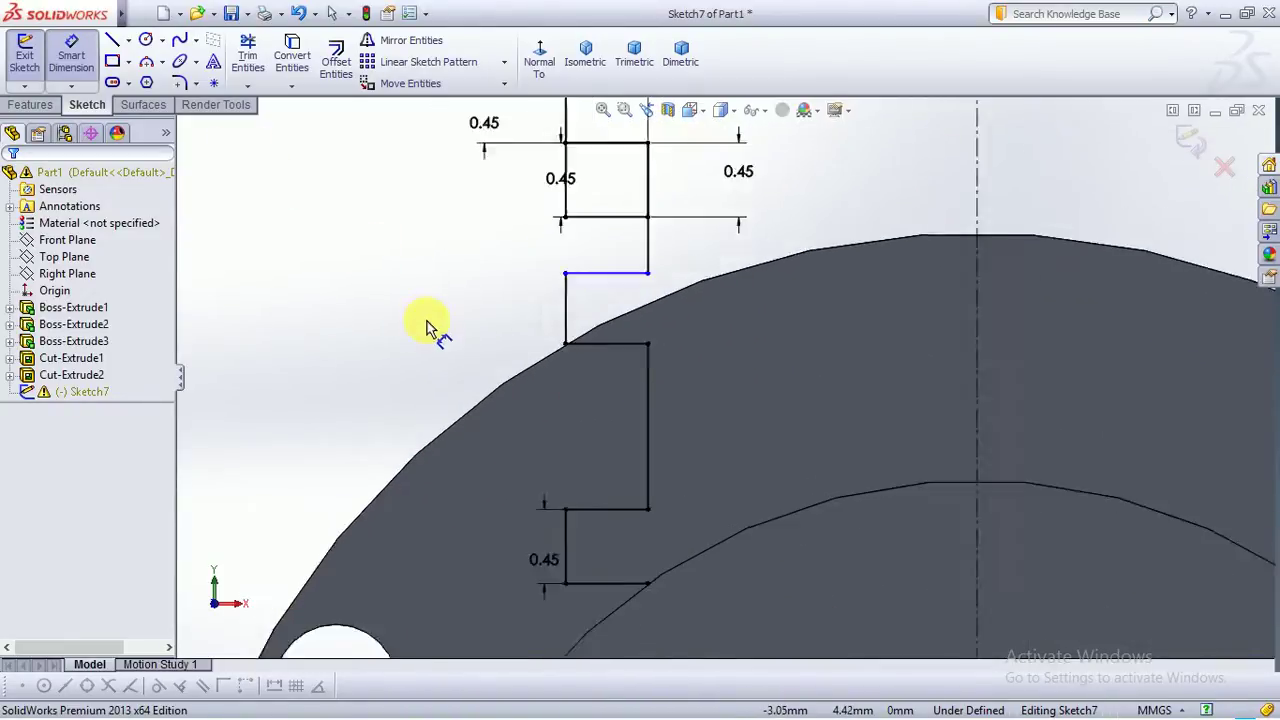
# Replace the long vertical segment above the lowest tooth with a stepped line chain forming one extra tooth
pyautogui.click(246, 56)
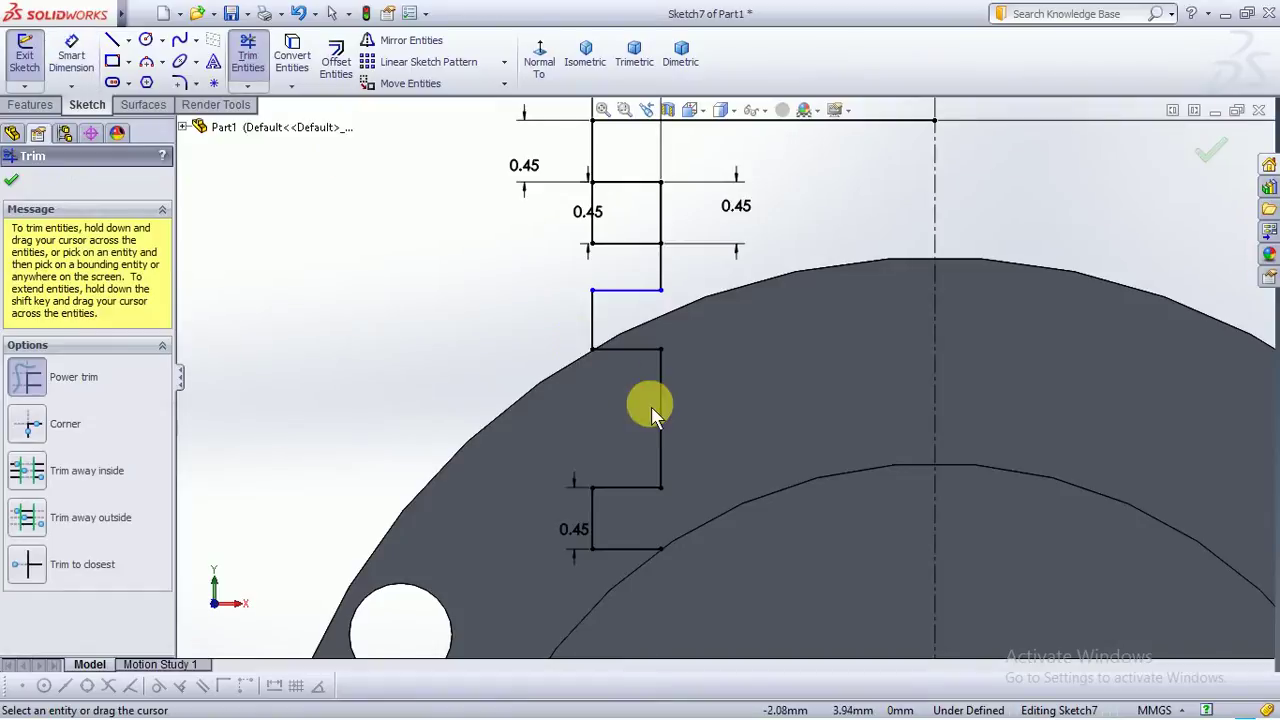
pyautogui.click(113, 42)
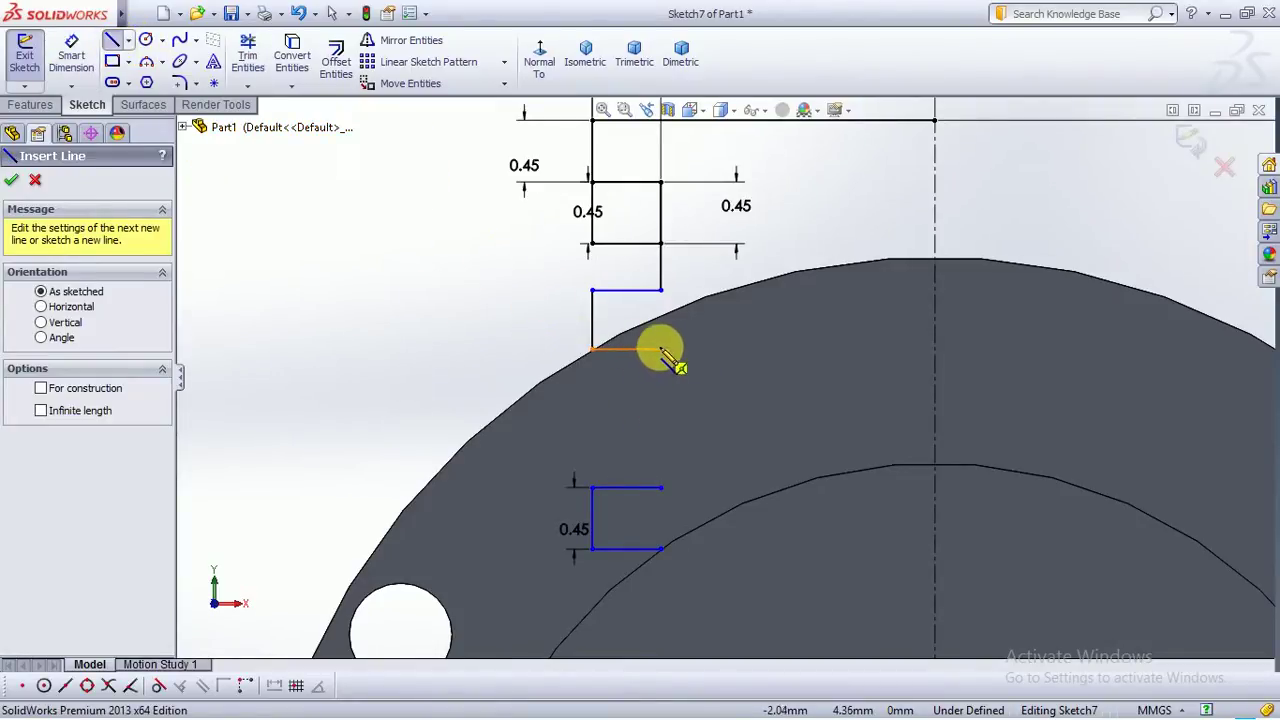
pyautogui.click(661, 349)
pyautogui.click(660, 402)
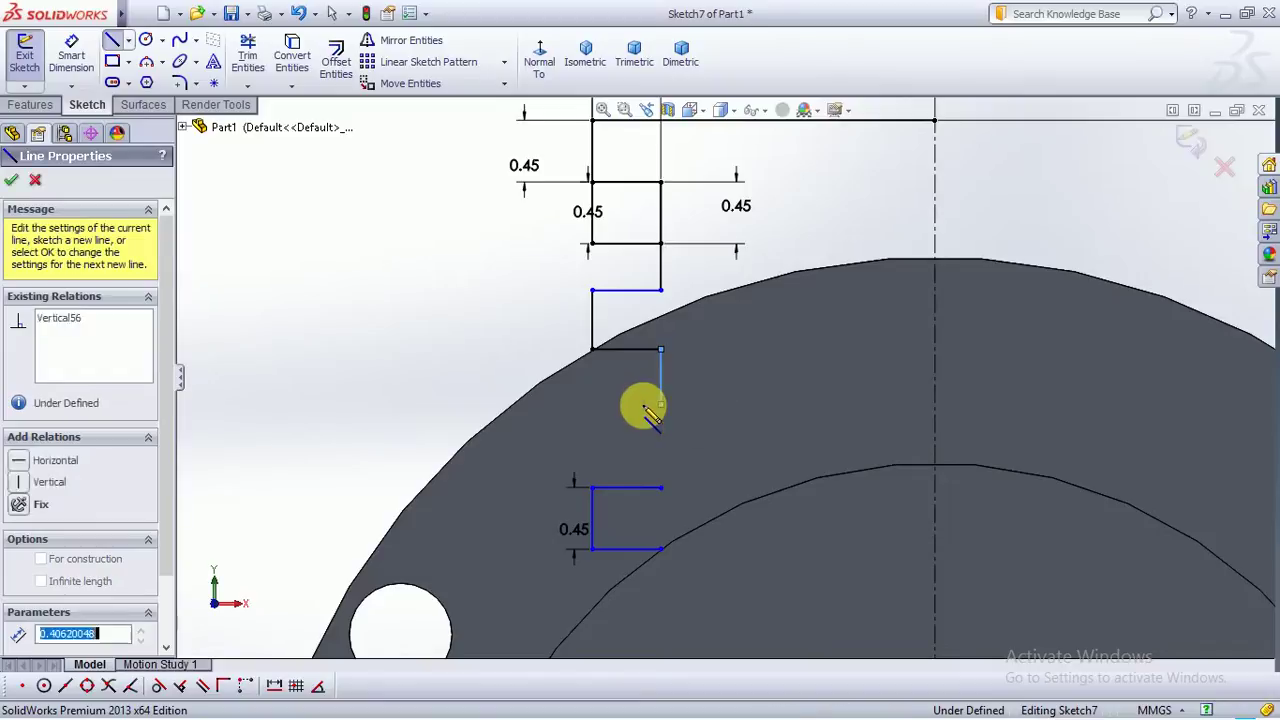
pyautogui.click(592, 405)
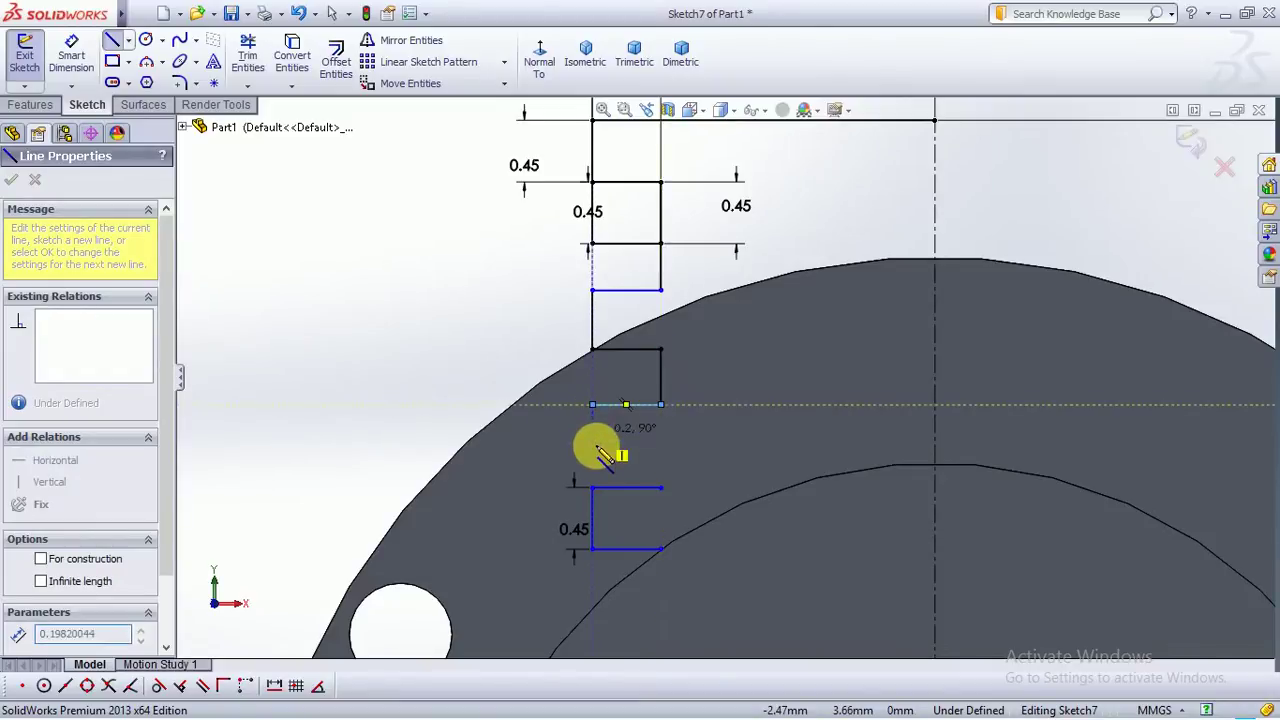
pyautogui.click(660, 447)
pyautogui.click(660, 487)
pyautogui.press('Escape')
pyautogui.scroll(2, 701, 471)
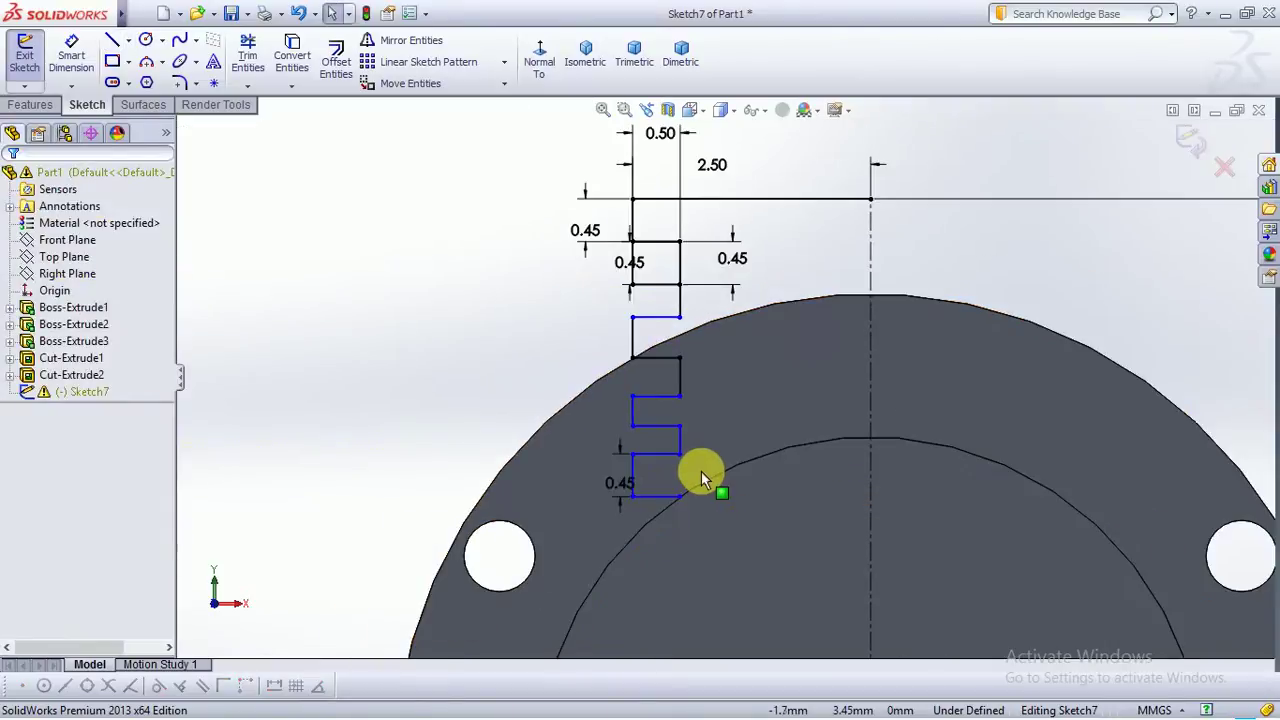
pyautogui.scroll(3, 701, 471)
pyautogui.scroll(-3, 708, 356)
# Dimension the first two vertical segments below the flange's outer edge as 0.45 mm each
pyautogui.click(71, 55)
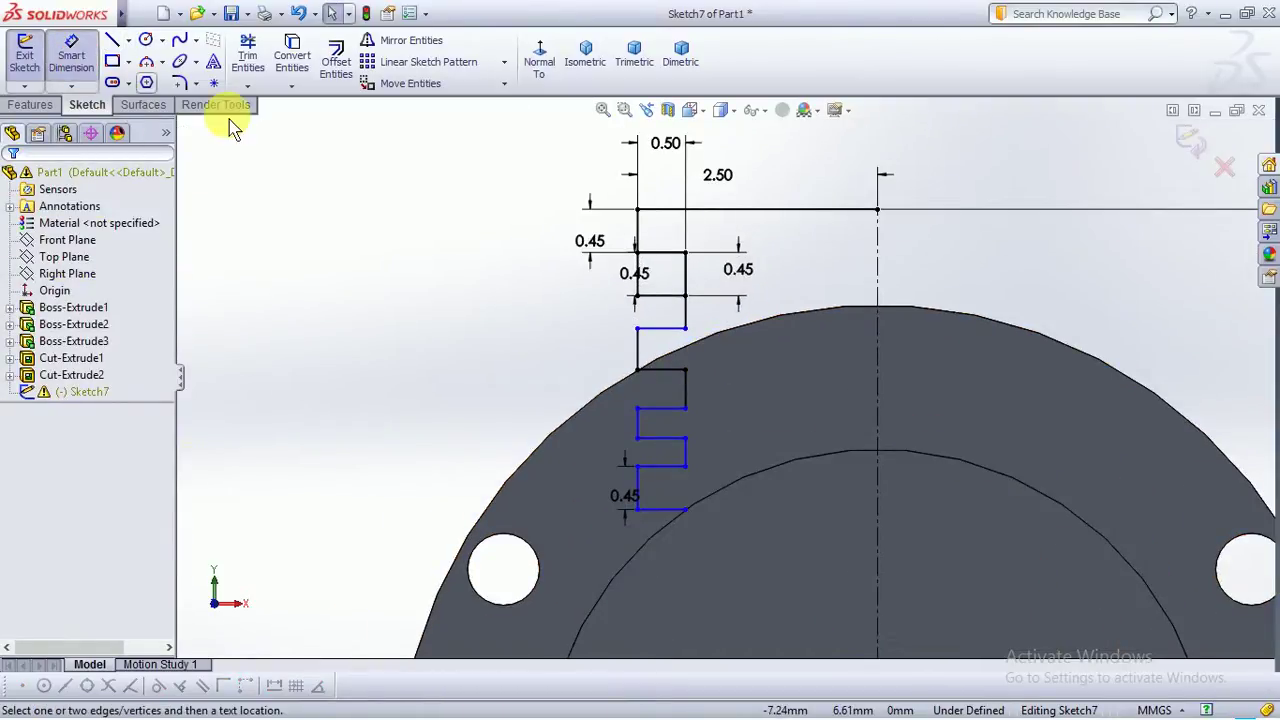
pyautogui.click(688, 397)
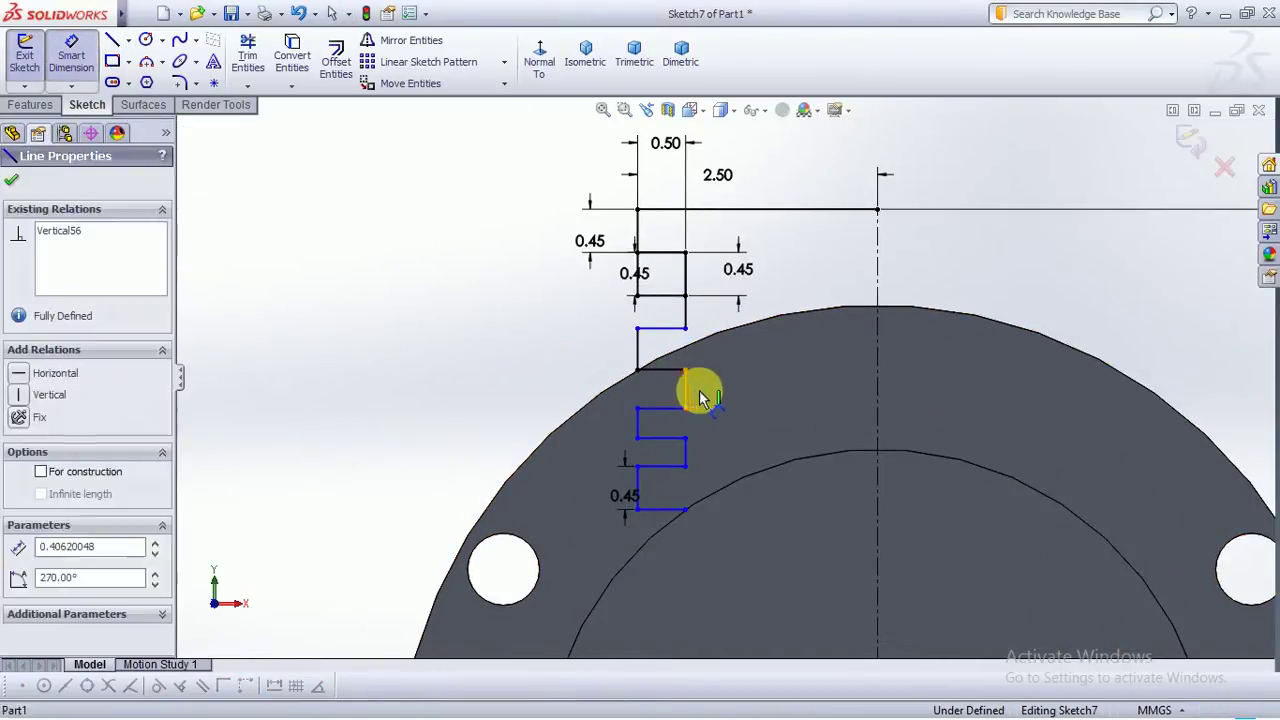
pyautogui.click(700, 392)
pyautogui.write('0.45')
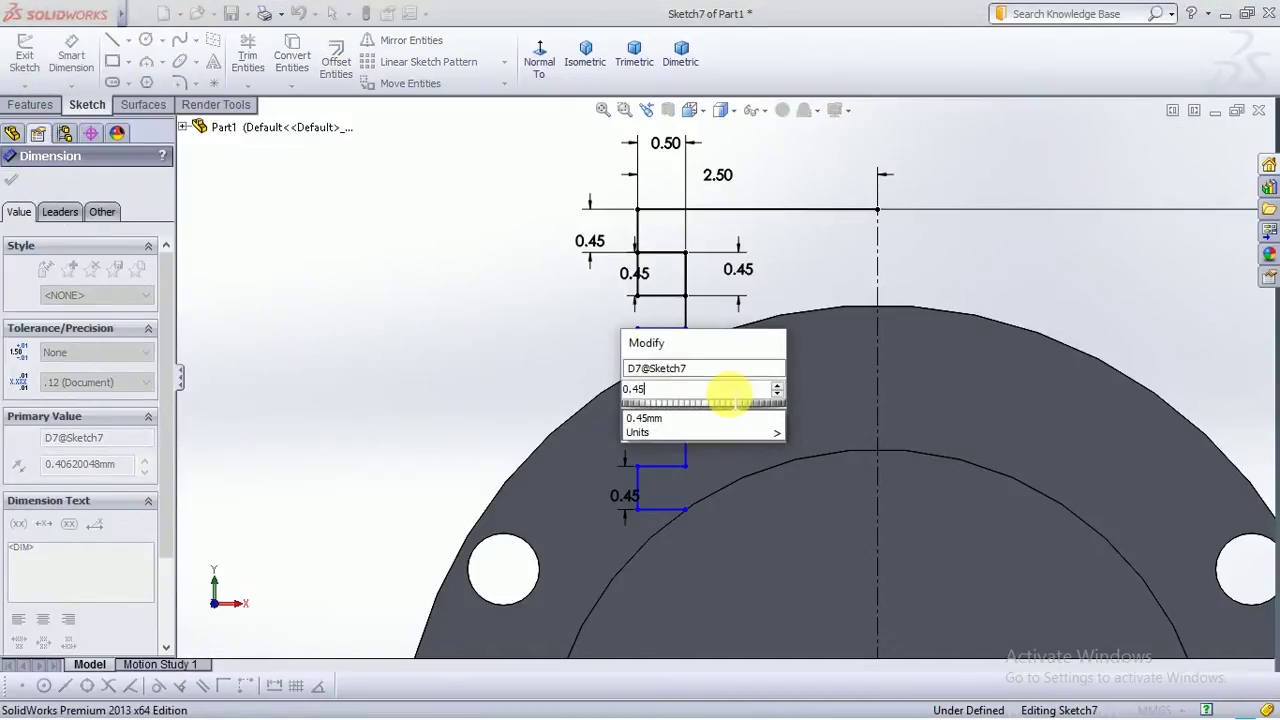
pyautogui.press('Return')
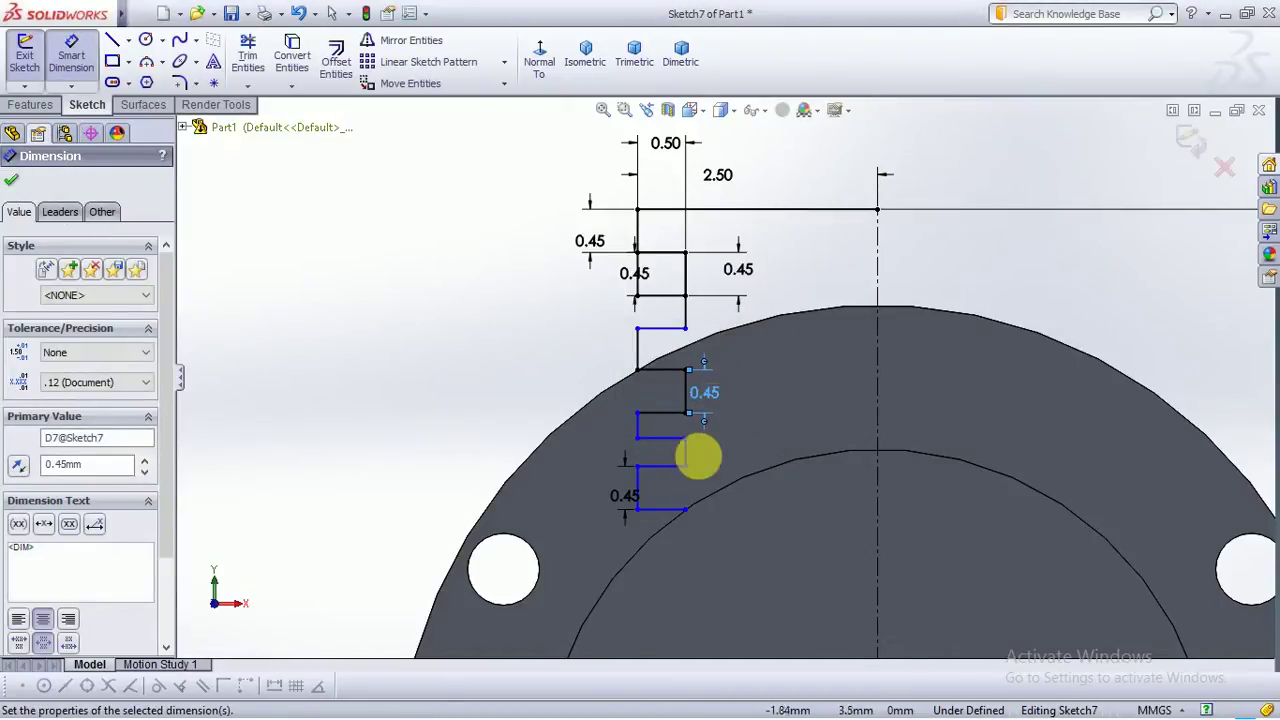
pyautogui.click(636, 425)
pyautogui.click(597, 432)
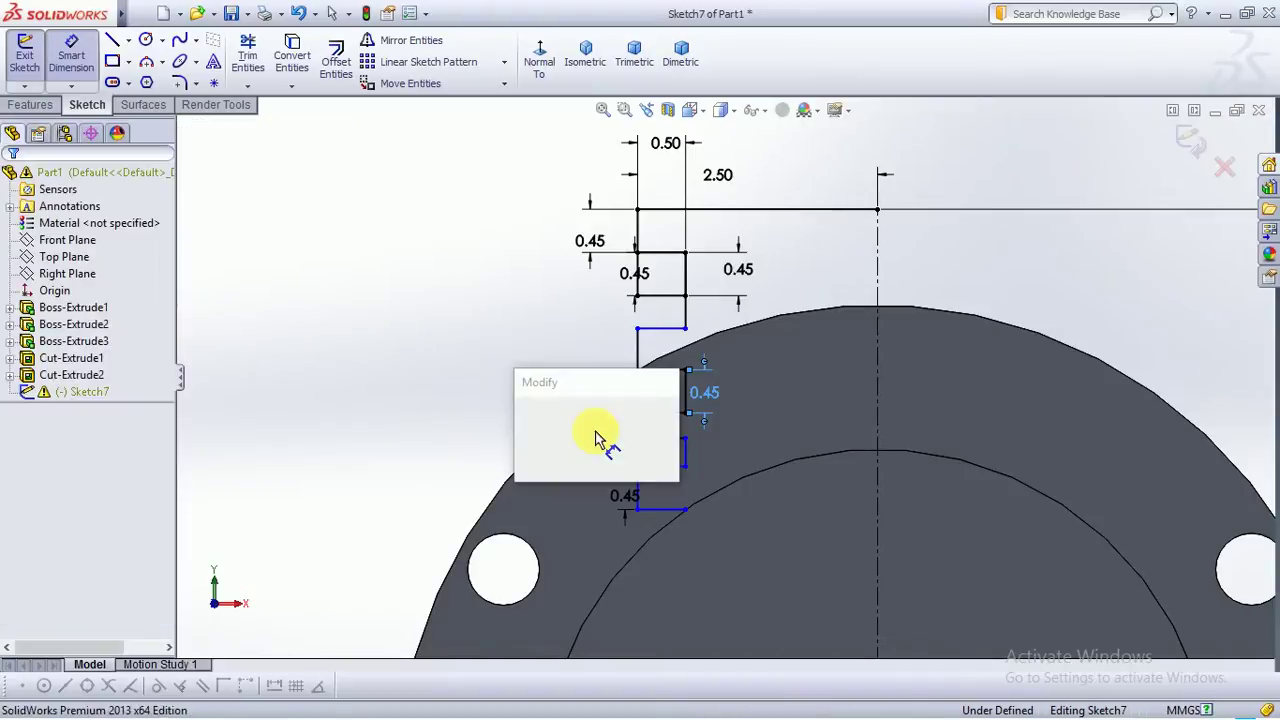
pyautogui.write('0.45')
pyautogui.press('Return')
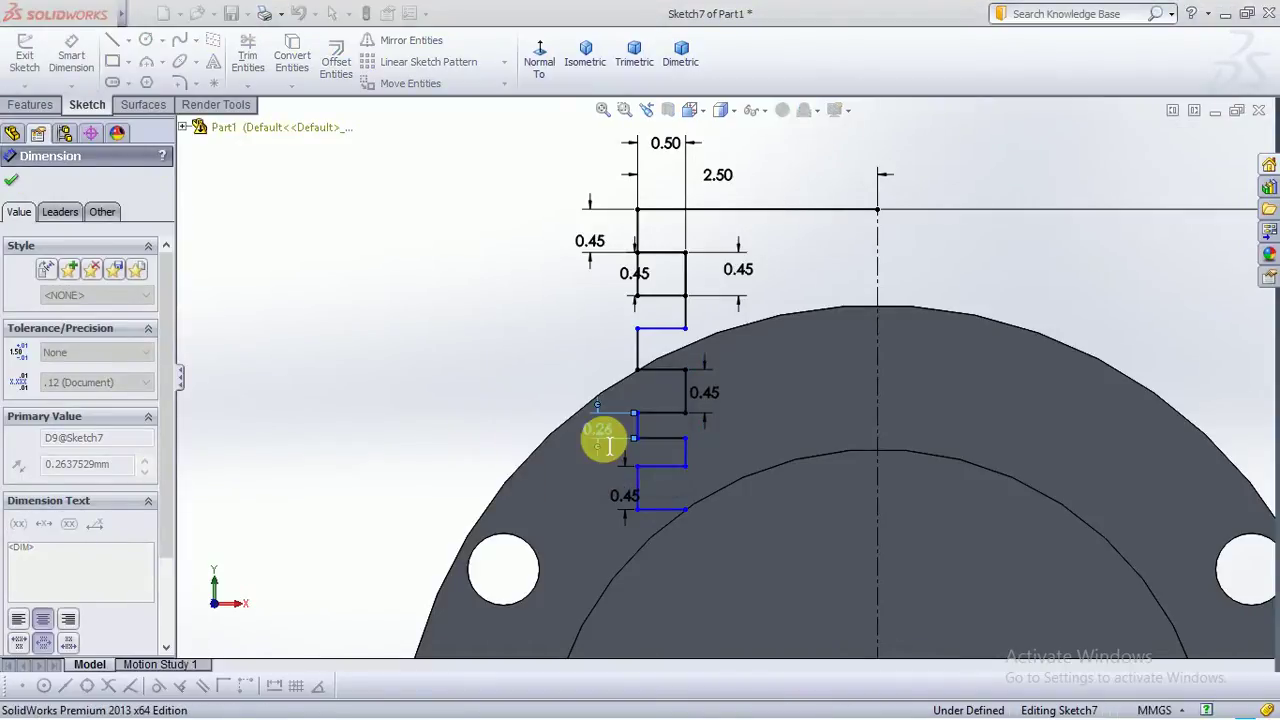
# Dimension the short vertical segment directly above the lowest tooth as 0.45 mm
pyautogui.scroll(-5, 690, 452)
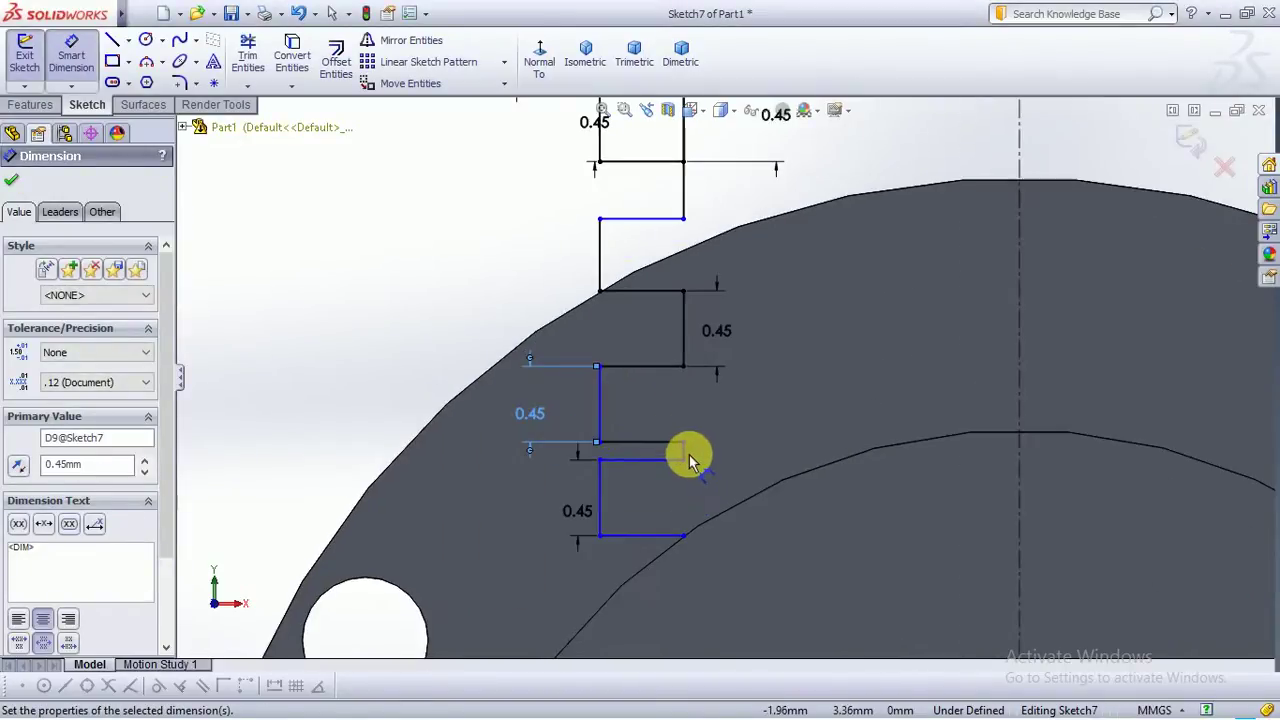
pyautogui.click(689, 434)
pyautogui.click(743, 435)
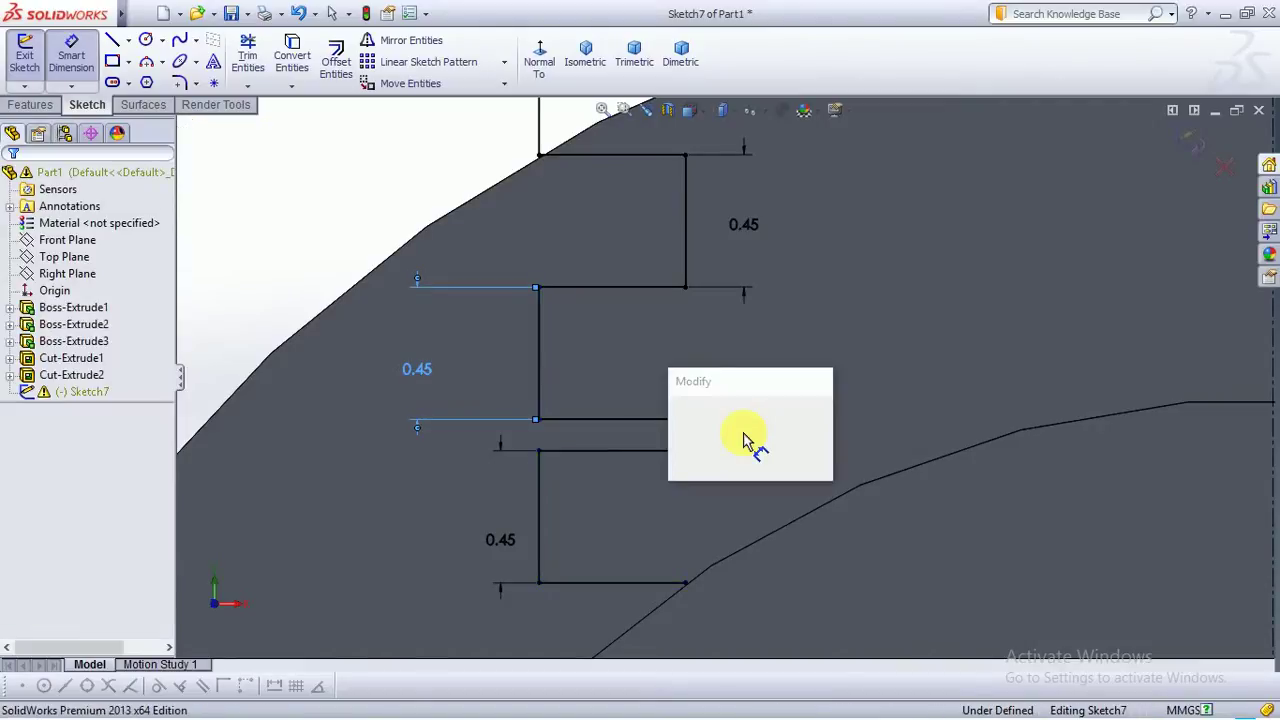
pyautogui.write('0.45')
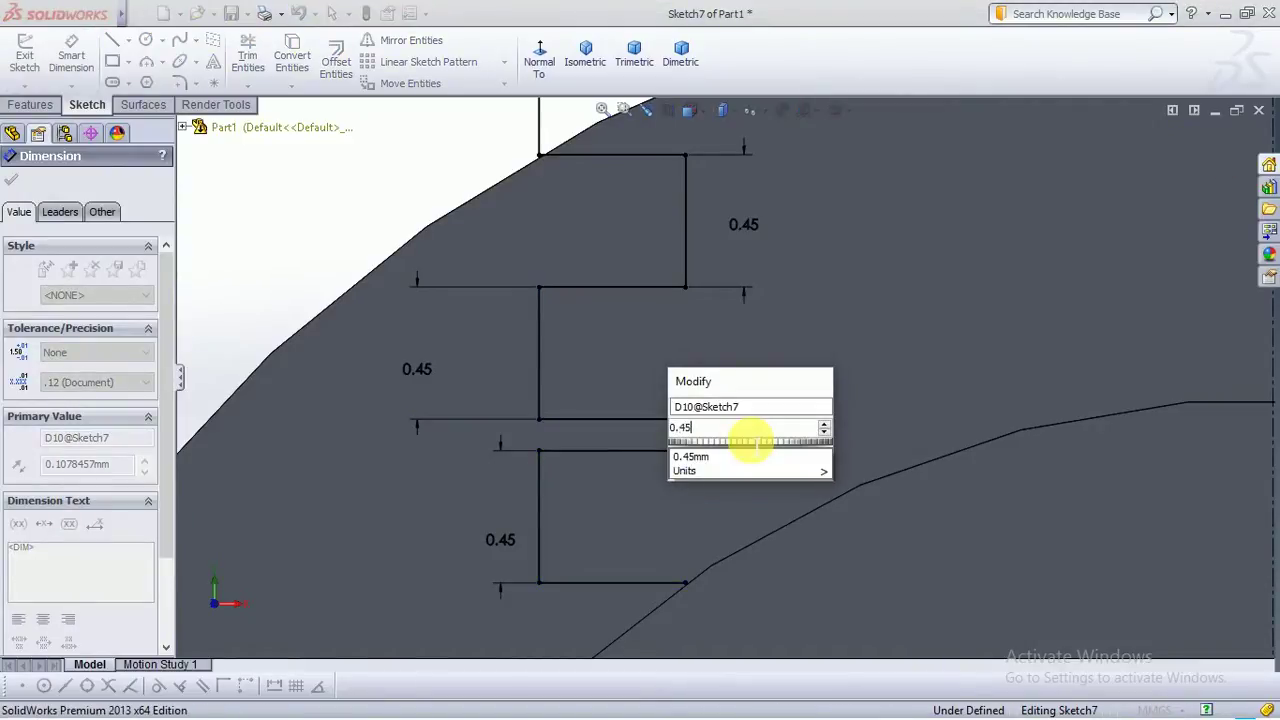
pyautogui.press('Return')
# Try to dimension the length of the long horizontal segment between the second and third lowest teeth
pyautogui.scroll(2, 718, 434)
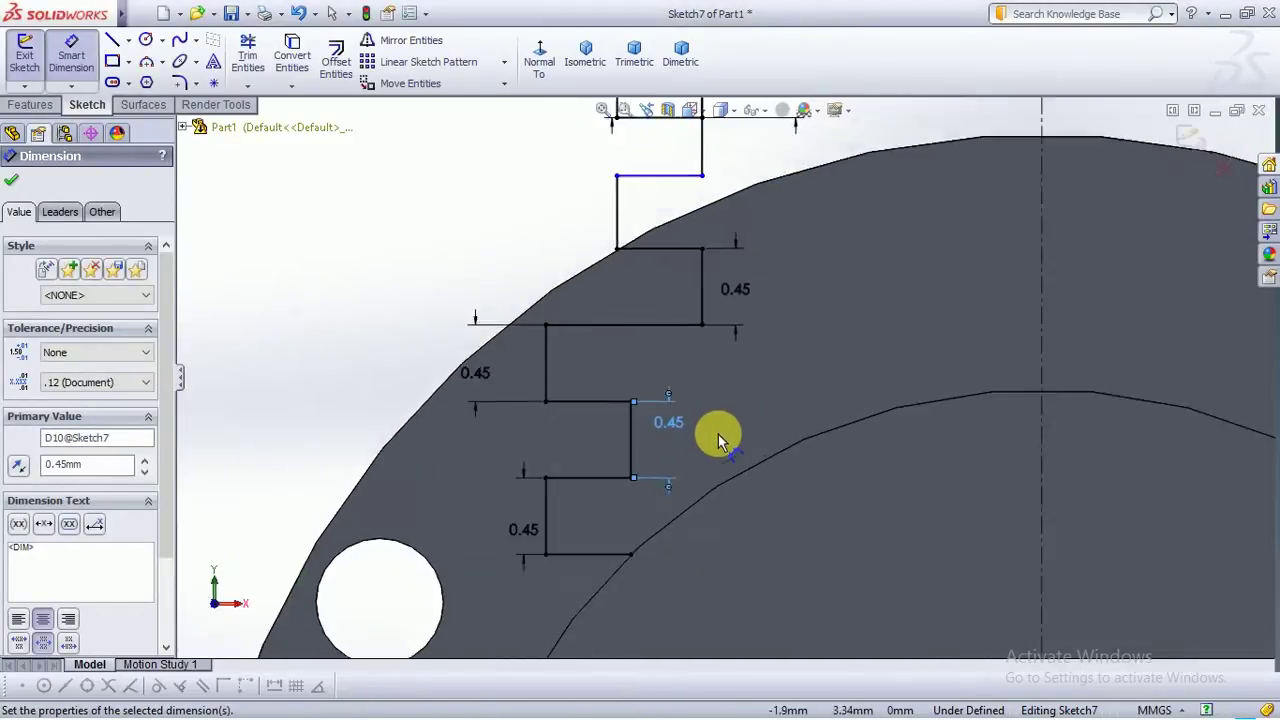
pyautogui.scroll(3, 718, 434)
pyautogui.scroll(-1, 741, 370)
pyautogui.scroll(1, 741, 370)
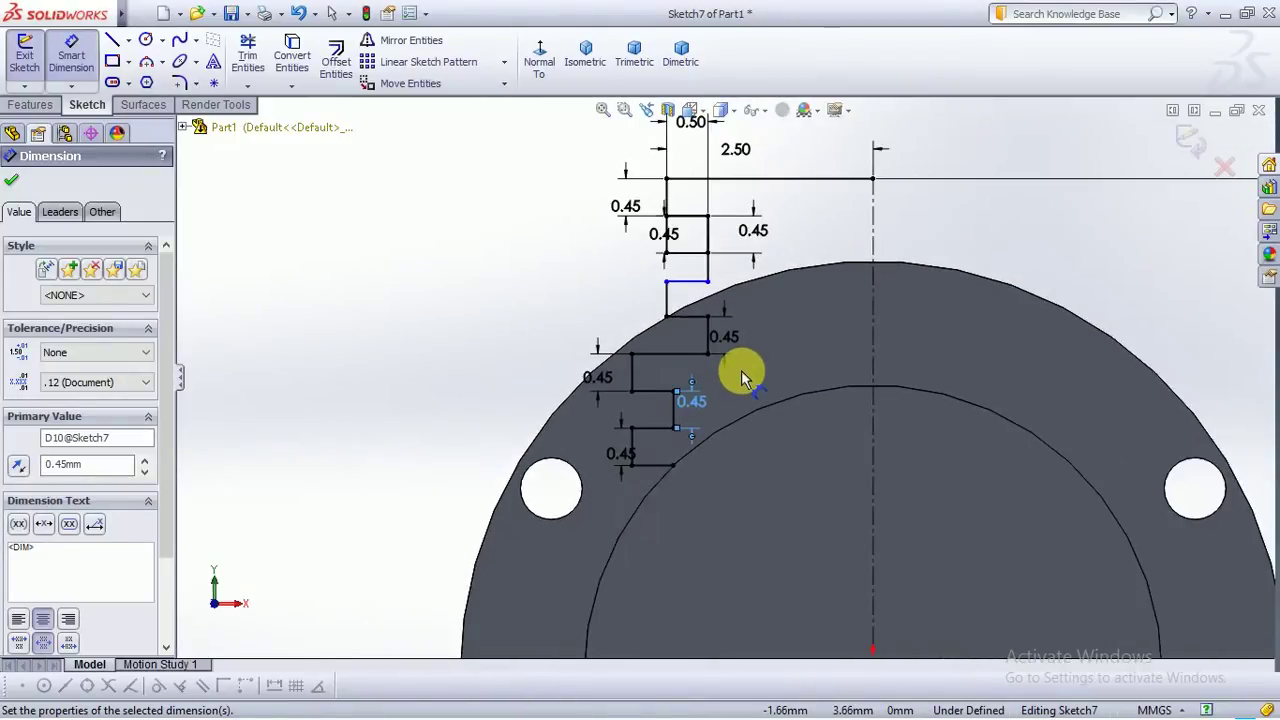
pyautogui.scroll(2, 741, 370)
pyautogui.scroll(-3, 680, 366)
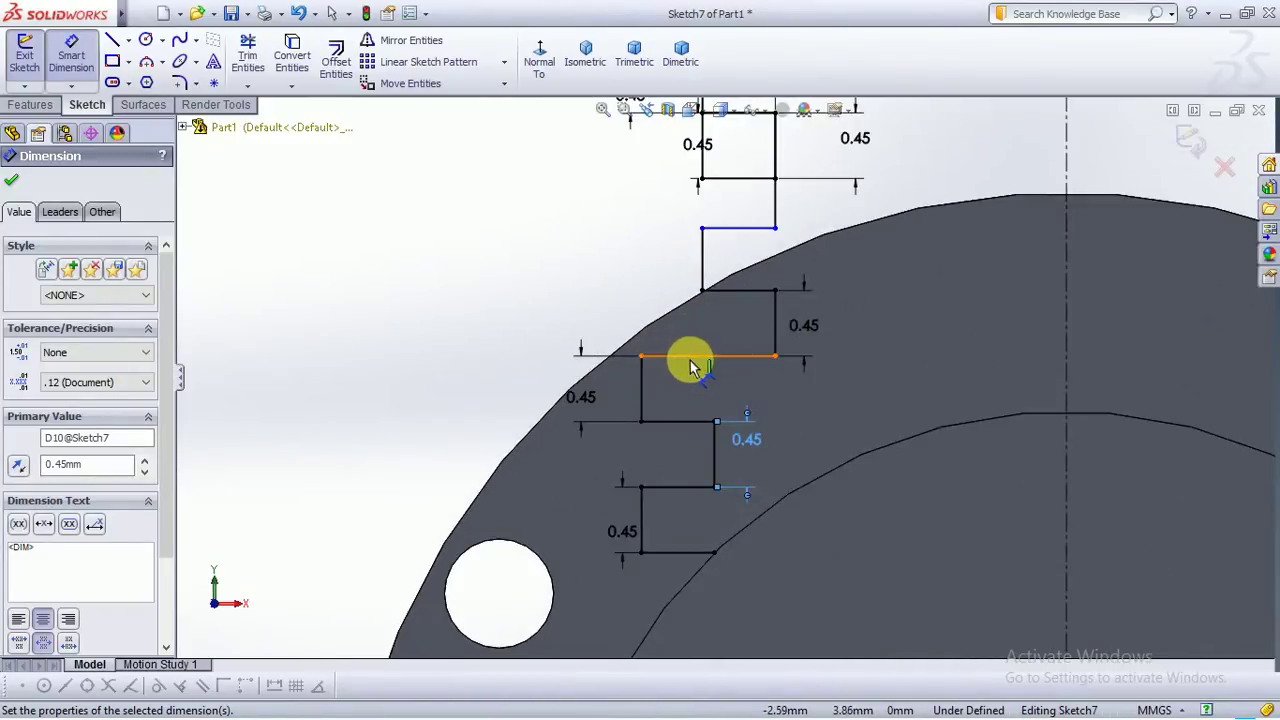
pyautogui.click(690, 358)
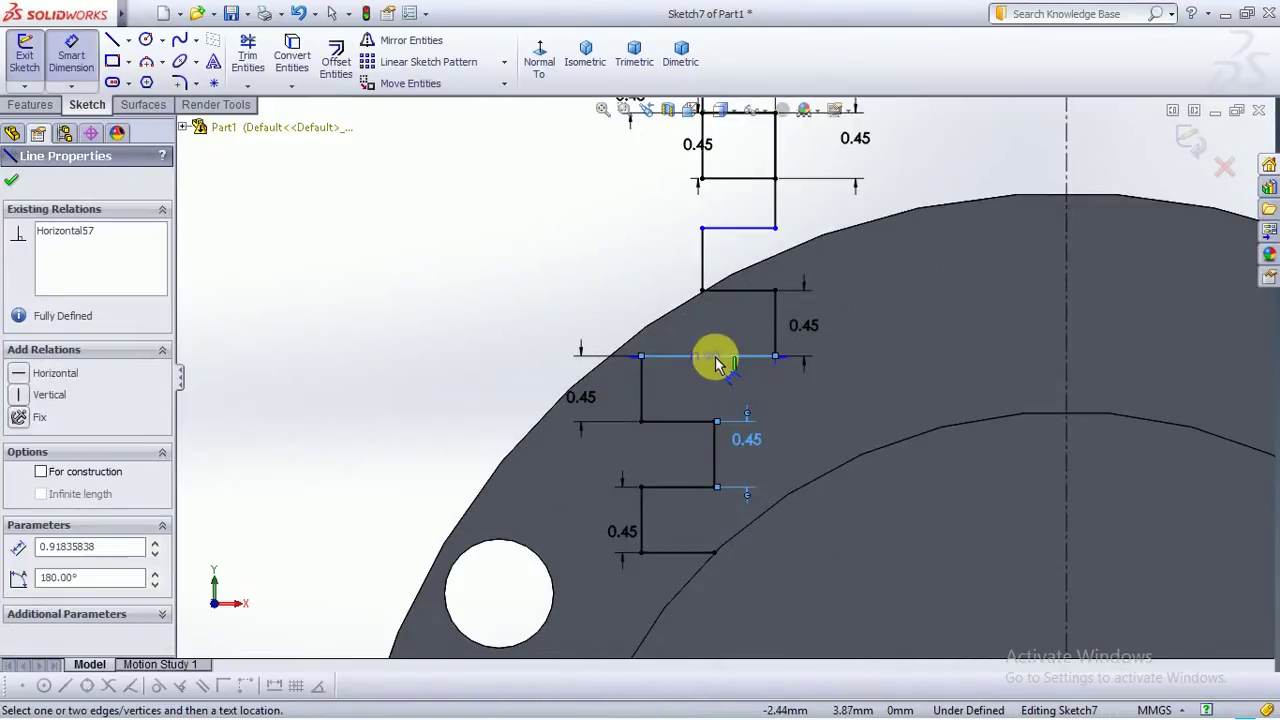
pyautogui.click(921, 376)
pyautogui.click(756, 398)
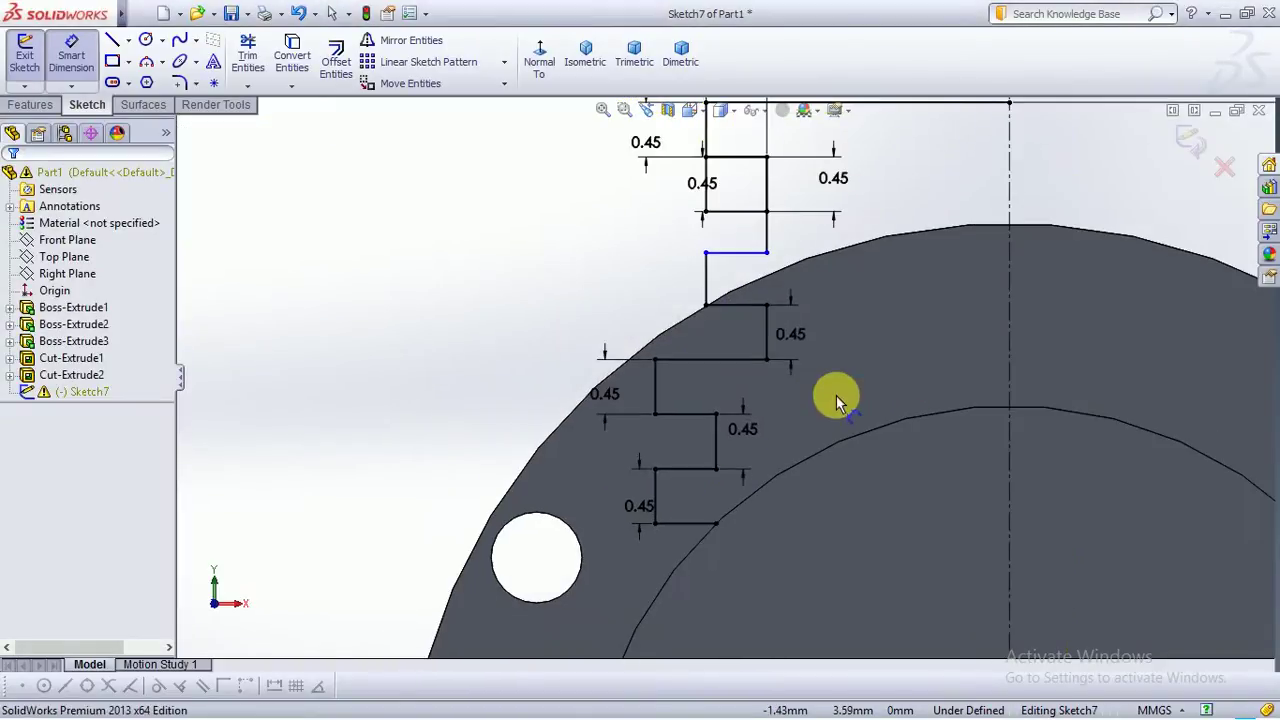
# Examine the toothed profile against the flange and the cylindrical boss from the front and from an angle
pyautogui.scroll(5, 836, 395)
pyautogui.scroll(-4, 750, 390)
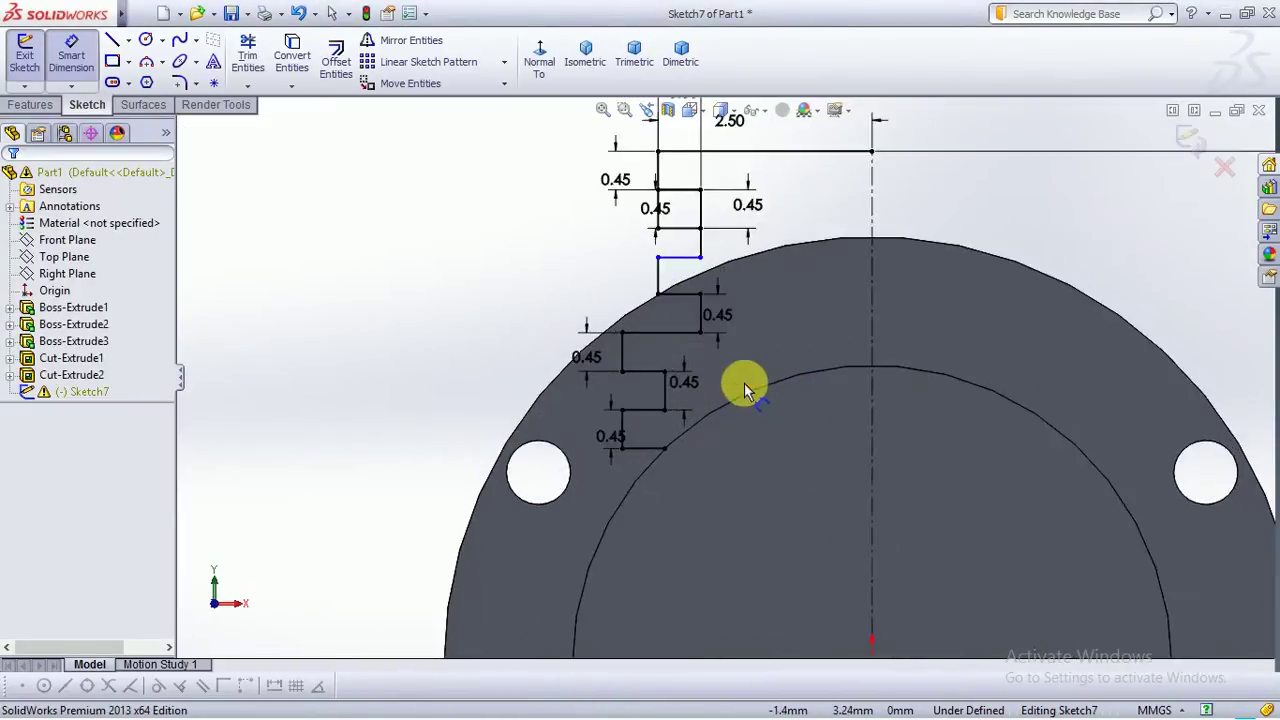
pyautogui.scroll(3, 742, 381)
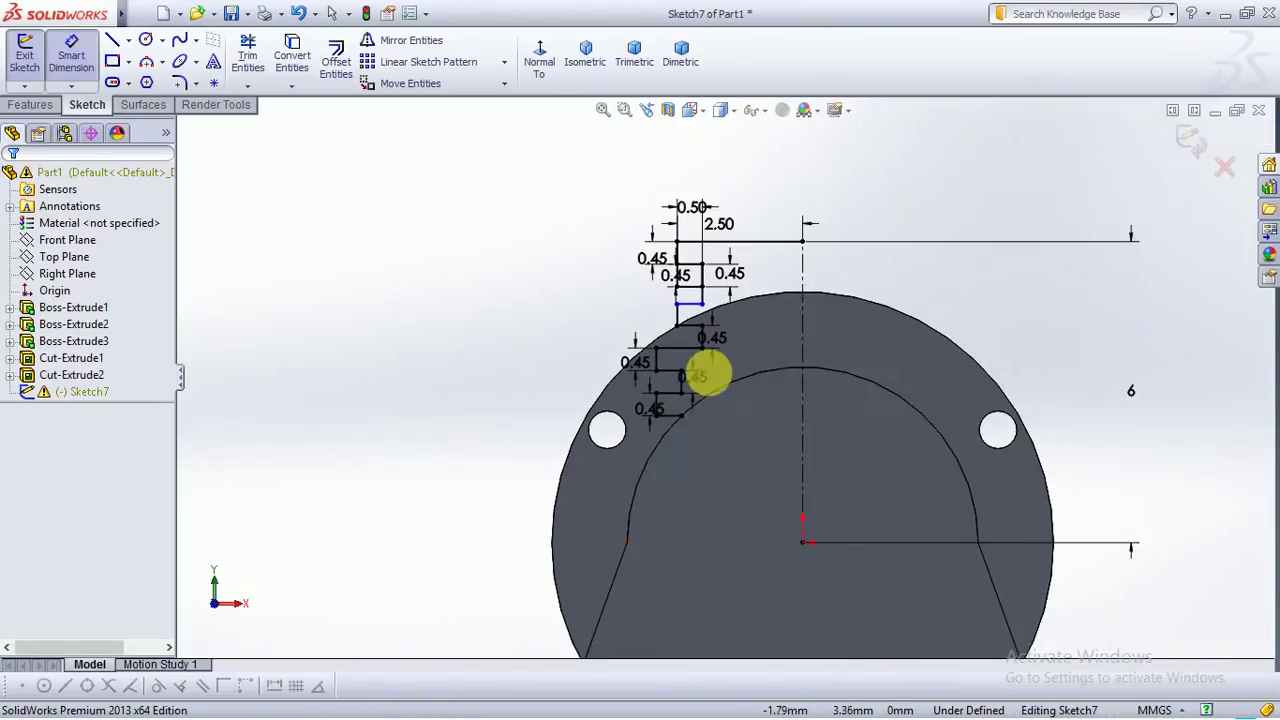
pyautogui.scroll(-6, 708, 372)
pyautogui.scroll(6, 705, 371)
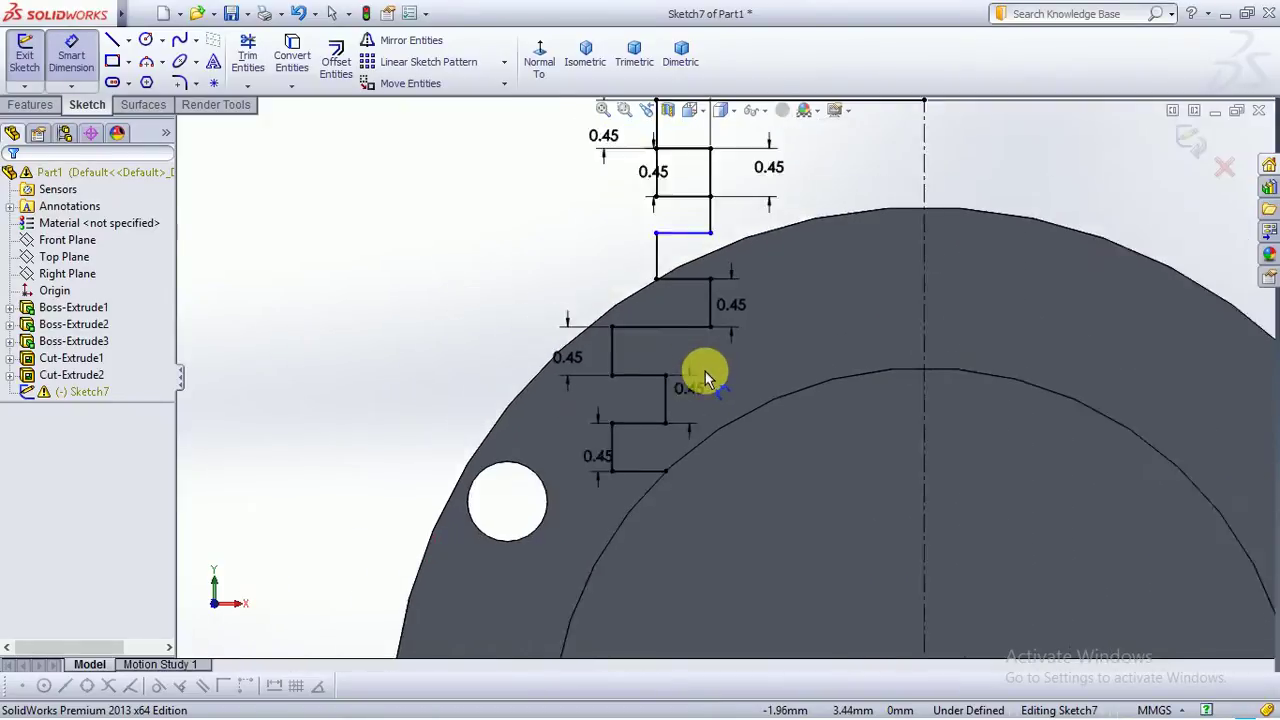
pyautogui.moveTo(705, 367); pyautogui.dragTo(796, 393, button='middle')
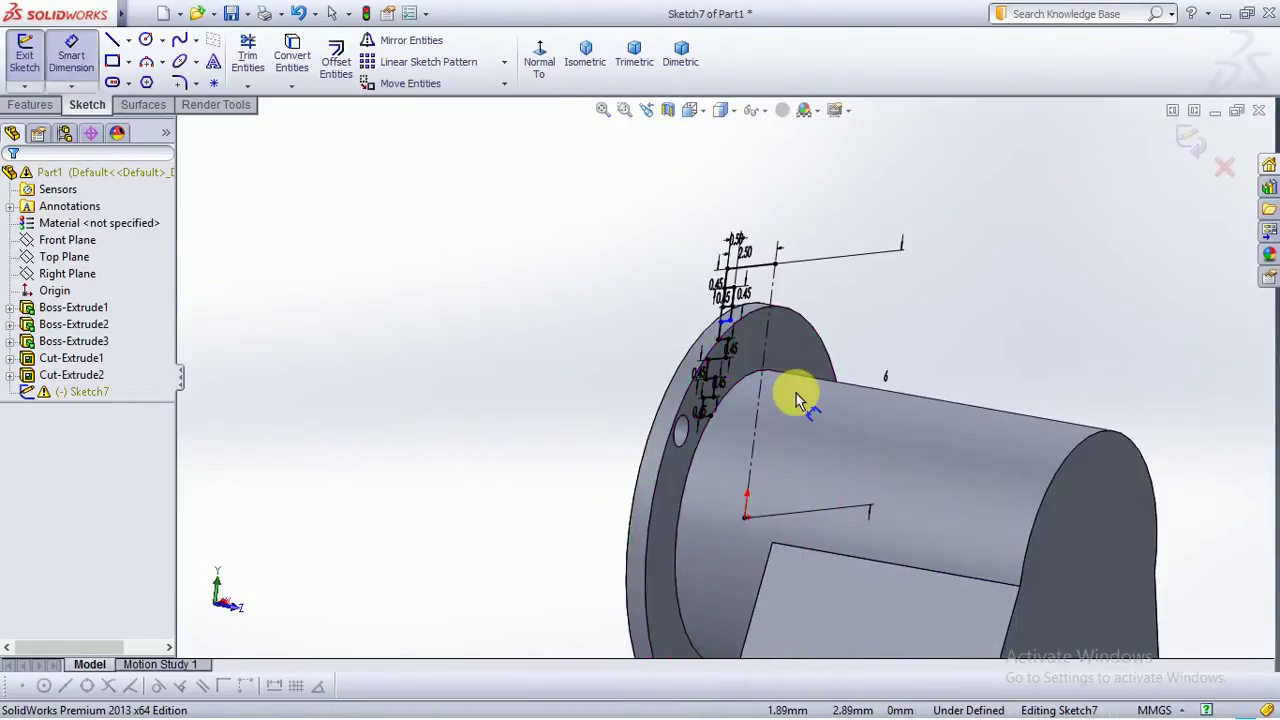
pyautogui.scroll(-5, 490, 594)
pyautogui.moveTo(490, 594); pyautogui.dragTo(436, 600, button='middle')
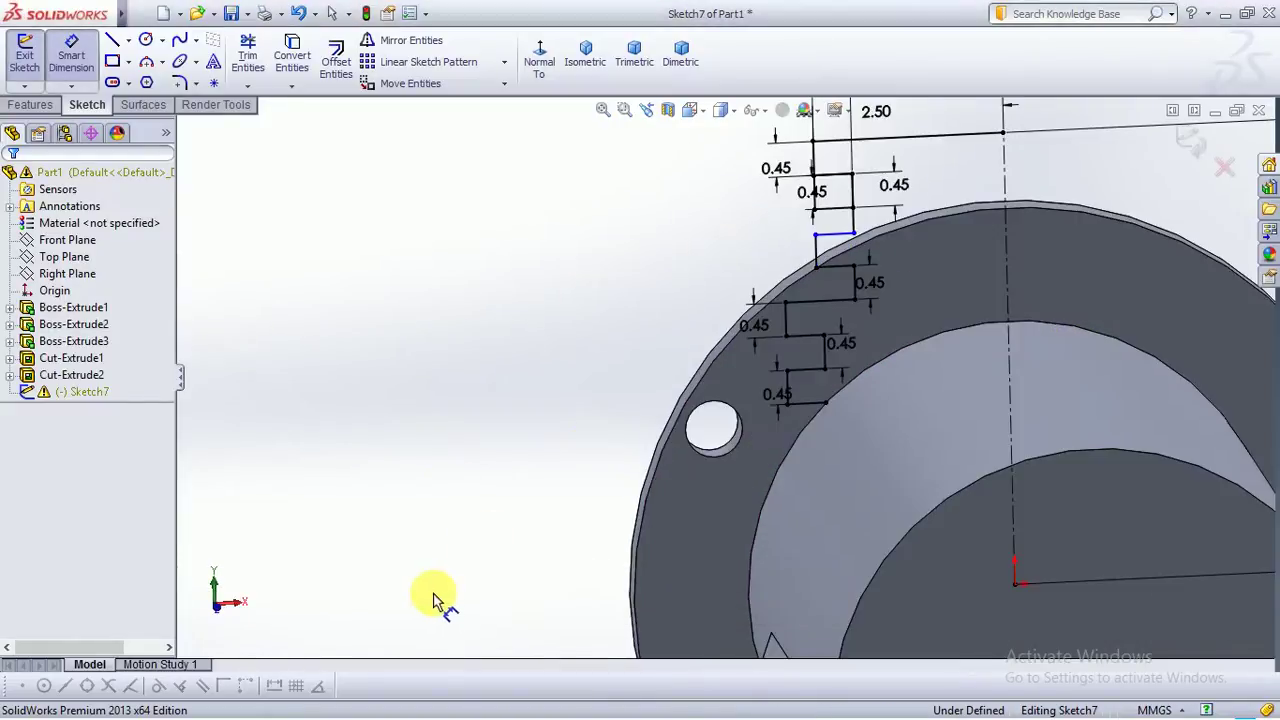
pyautogui.scroll(3, 530, 530)
pyautogui.moveTo(543, 529); pyautogui.dragTo(800, 350, button='middle')
pyautogui.scroll(-5, 823, 337)
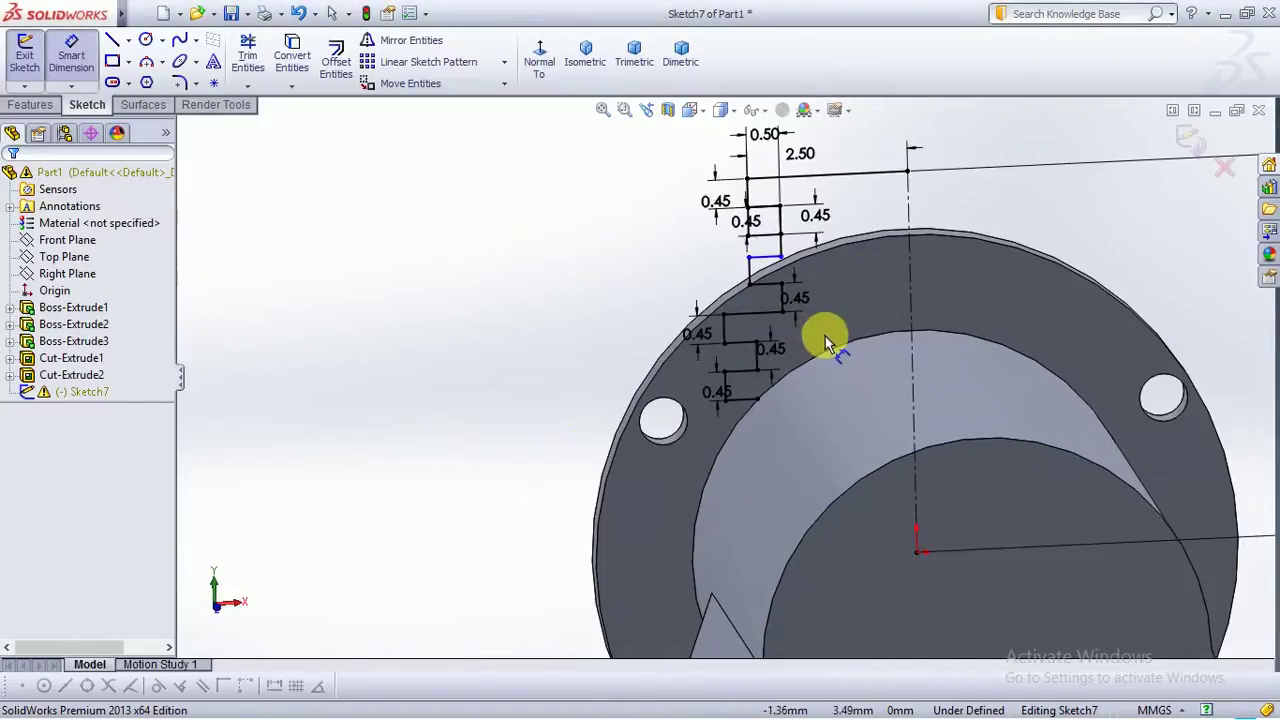
pyautogui.scroll(3, 851, 325)
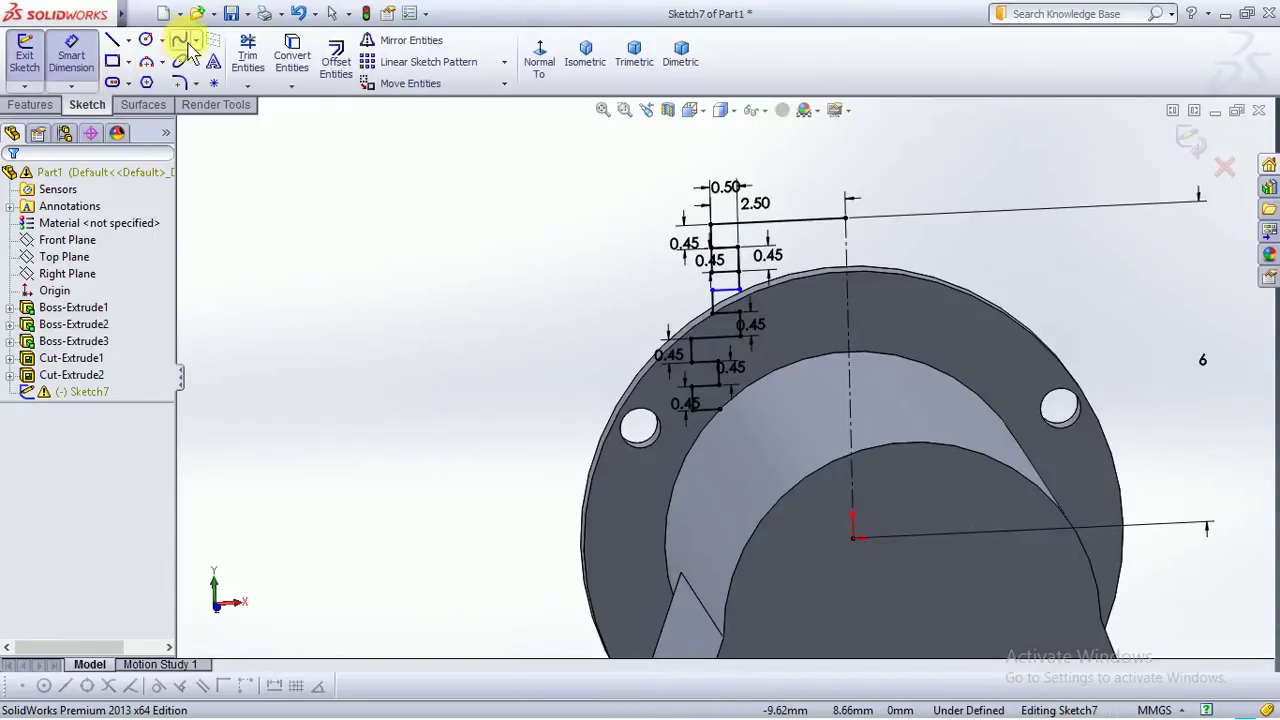
# Trim away the whole toothed profile, keeping only the vertical centreline and its 6 mm dimension
pyautogui.click(248, 55)
pyautogui.moveTo(743, 262)
pyautogui.mouseDown()
pyautogui.moveTo(695, 393)
pyautogui.moveTo(718, 312)
pyautogui.mouseUp()
pyautogui.moveTo(745, 252)
pyautogui.mouseDown()
pyautogui.moveTo(697, 222)
pyautogui.moveTo(724, 205)
pyautogui.mouseUp()
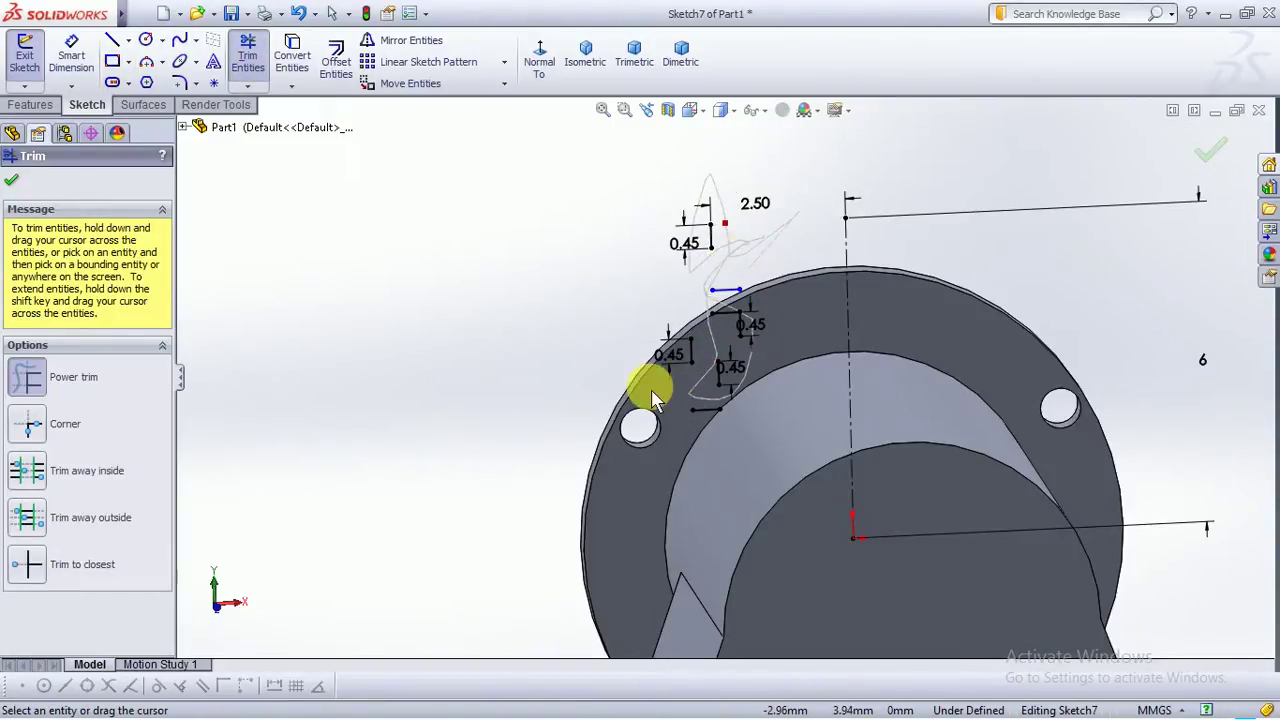
pyautogui.moveTo(652, 398)
pyautogui.mouseDown()
pyautogui.moveTo(784, 329)
pyautogui.moveTo(724, 315)
pyautogui.moveTo(639, 365)
pyautogui.moveTo(674, 380)
pyautogui.moveTo(678, 320)
pyautogui.moveTo(704, 415)
pyautogui.moveTo(676, 345)
pyautogui.moveTo(741, 302)
pyautogui.moveTo(727, 367)
pyautogui.moveTo(673, 230)
pyautogui.mouseUp()
pyautogui.moveTo(660, 278)
pyautogui.mouseDown()
pyautogui.moveTo(759, 290)
pyautogui.moveTo(728, 332)
pyautogui.mouseUp()
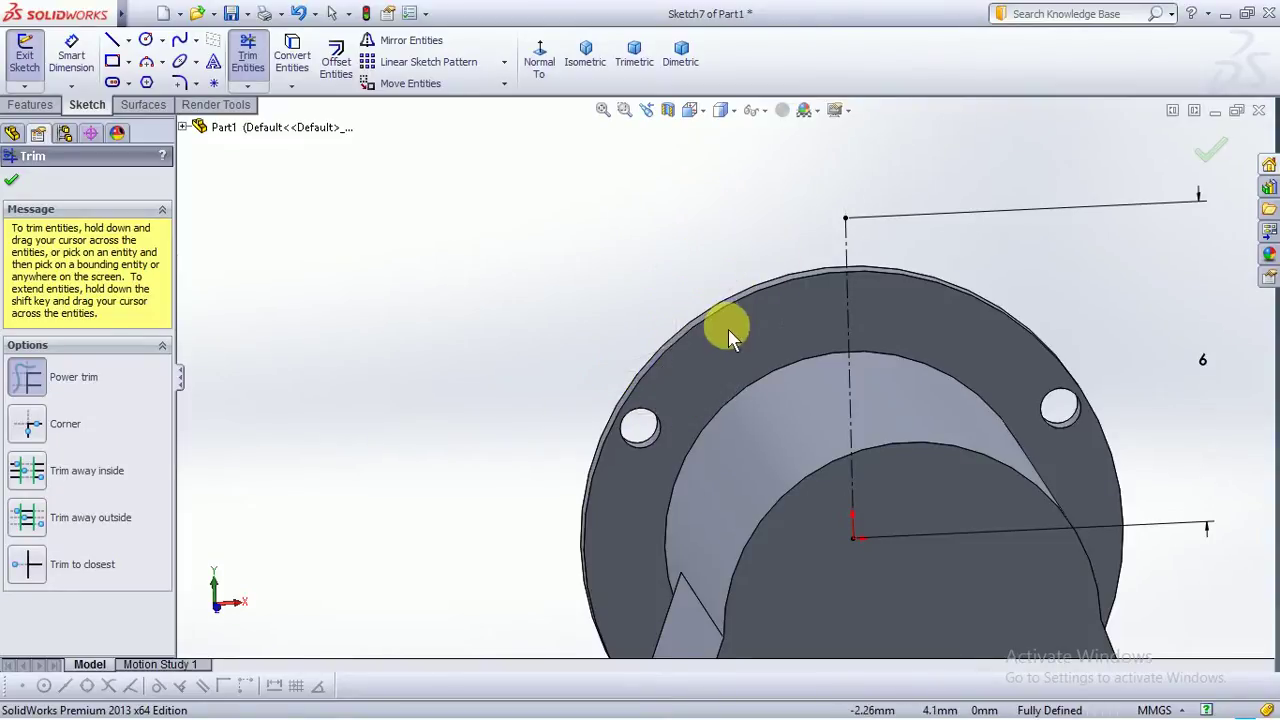
# Draw a horizontal line about 2.1 mm leftward from the centreline's upper endpoint, ending in a short vertical segment downward
pyautogui.scroll(2, 790, 355)
pyautogui.moveTo(804, 341); pyautogui.dragTo(800, 306, button='middle')
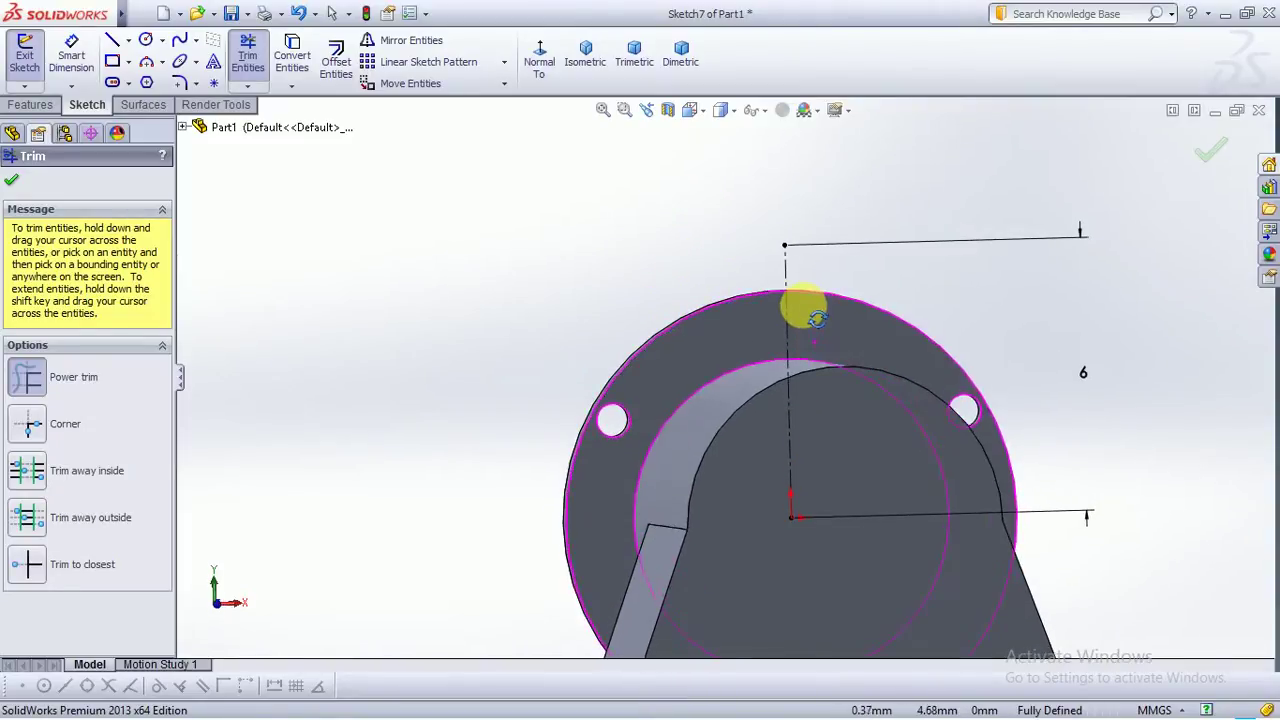
pyautogui.click(112, 40)
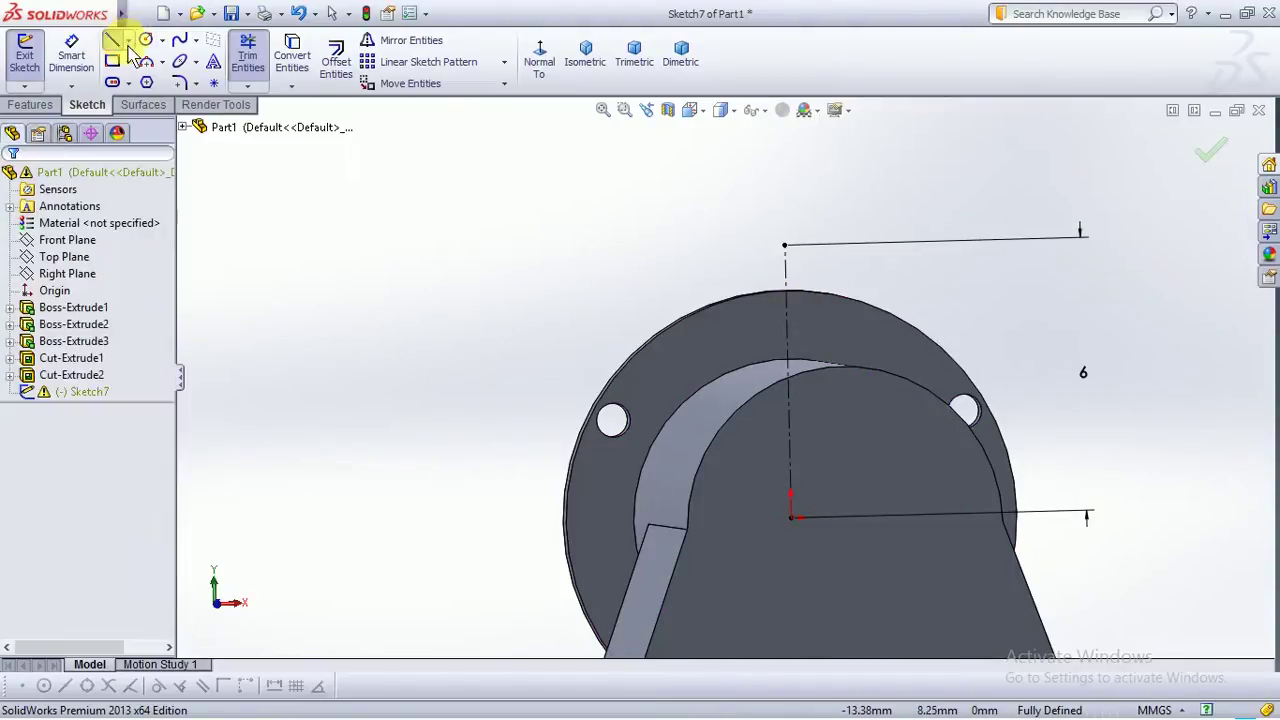
pyautogui.click(785, 246)
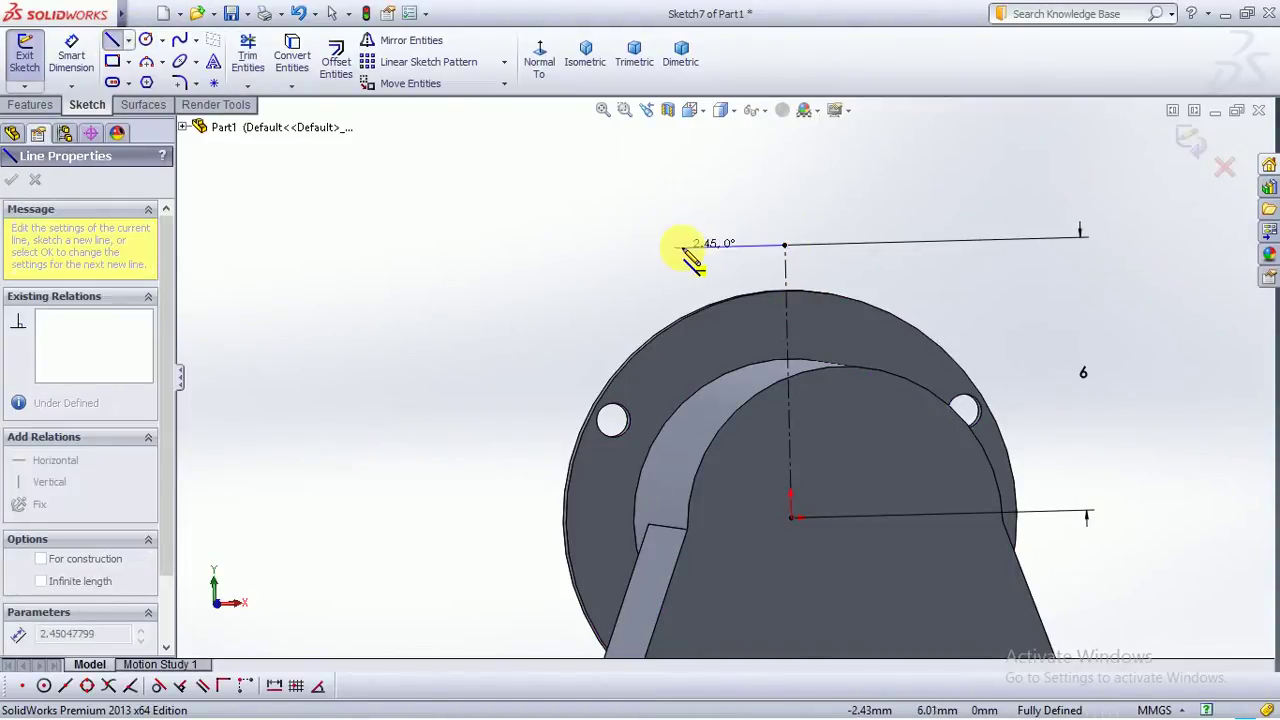
pyautogui.click(688, 247)
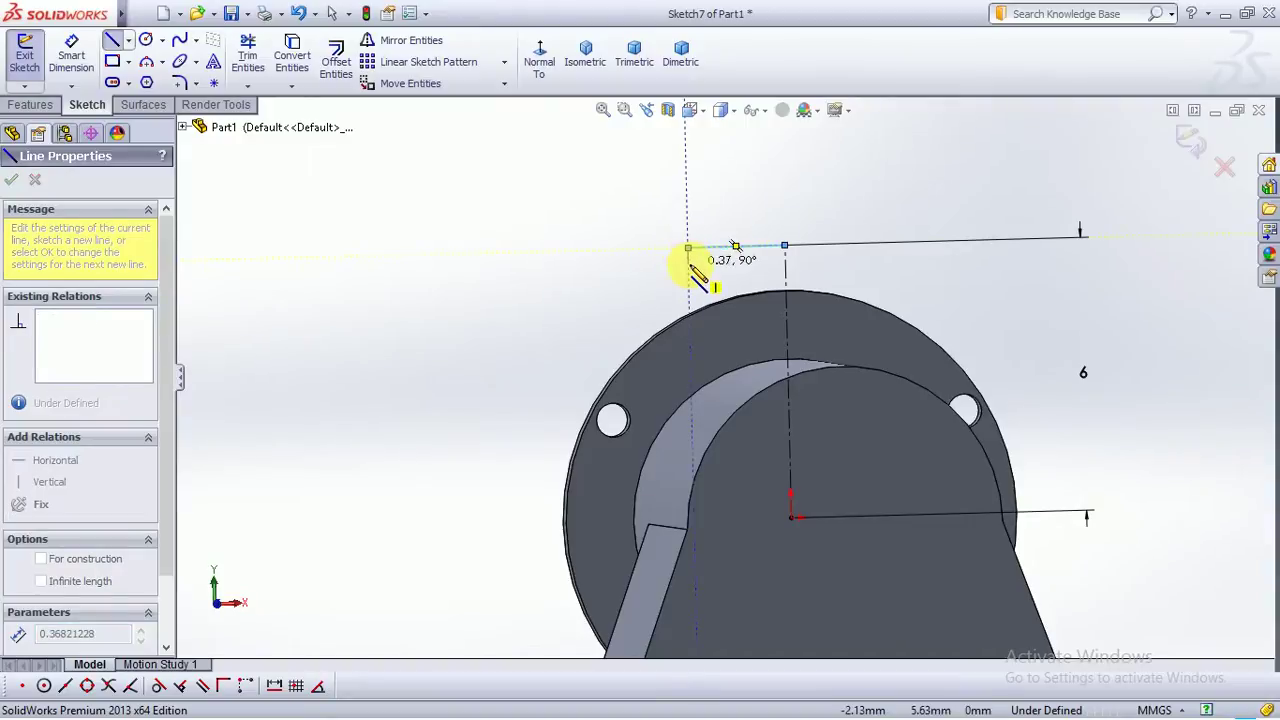
pyautogui.click(688, 270)
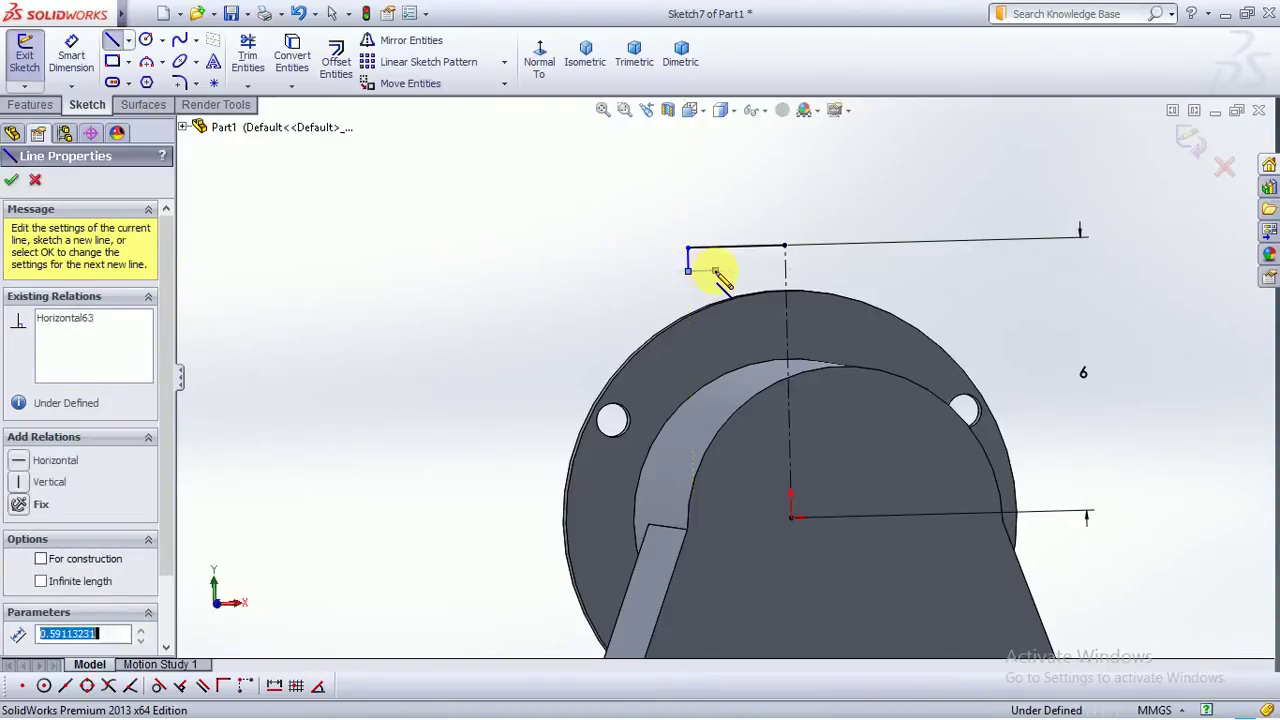
# Continue the profile down from the short vertical segment with two teeth about 0.6 mm deep, ending near the flange's inner arc
pyautogui.click(715, 270)
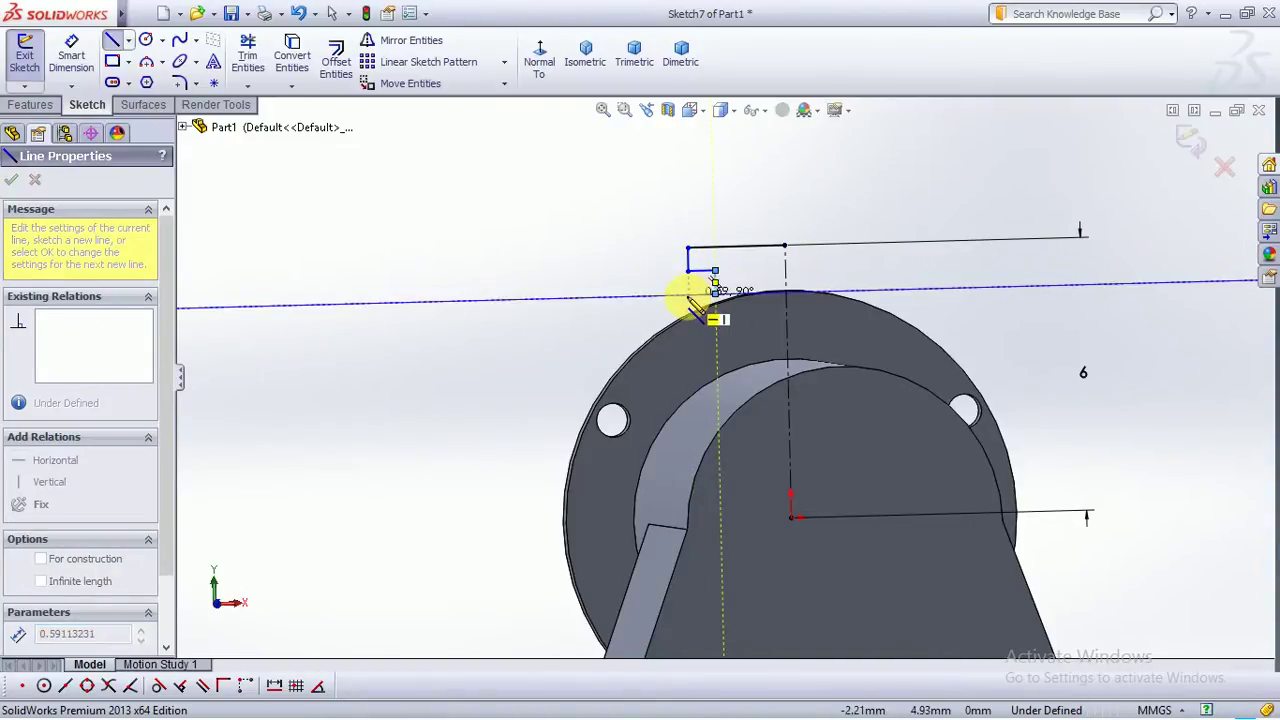
pyautogui.click(715, 292)
pyautogui.click(688, 293)
pyautogui.click(688, 315)
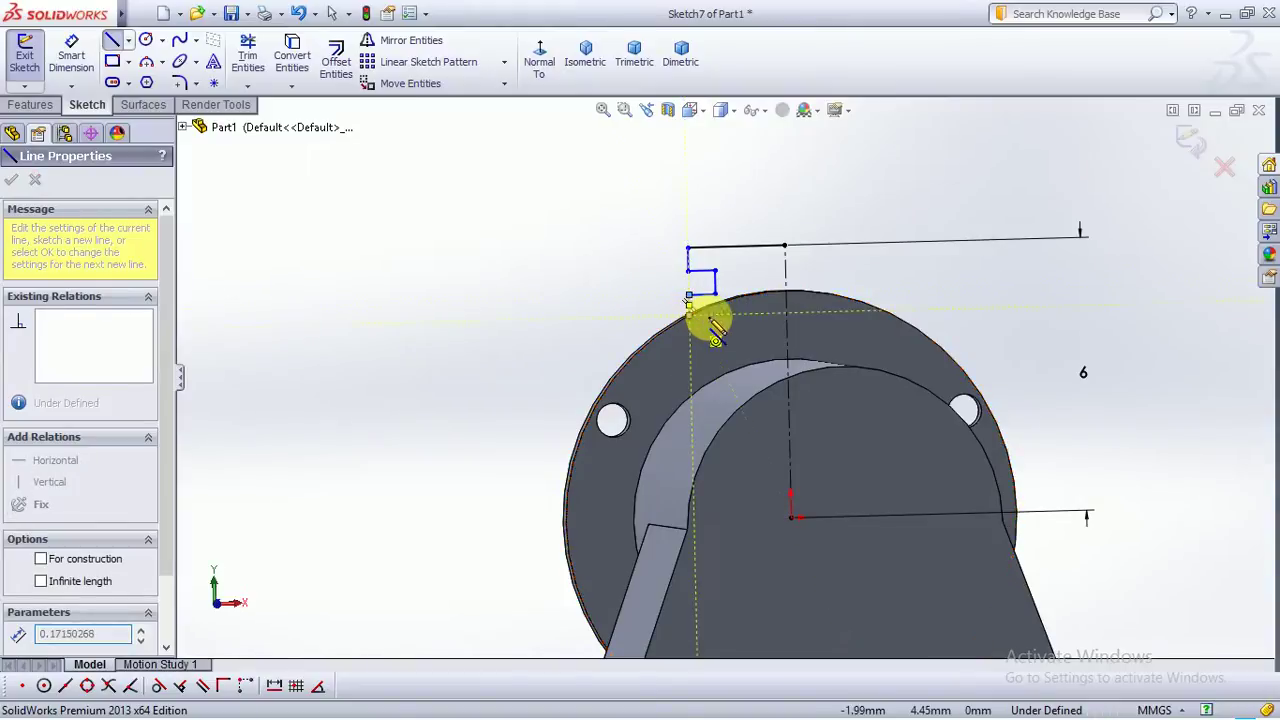
pyautogui.click(715, 315)
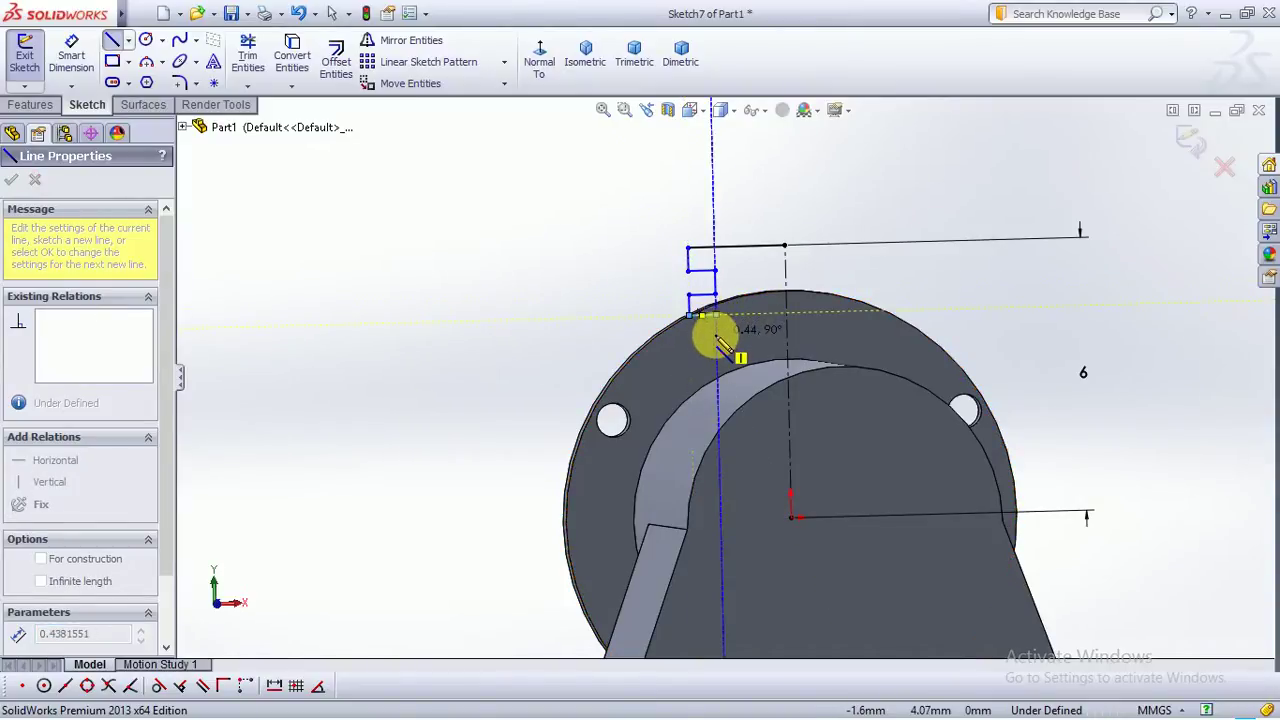
pyautogui.click(715, 333)
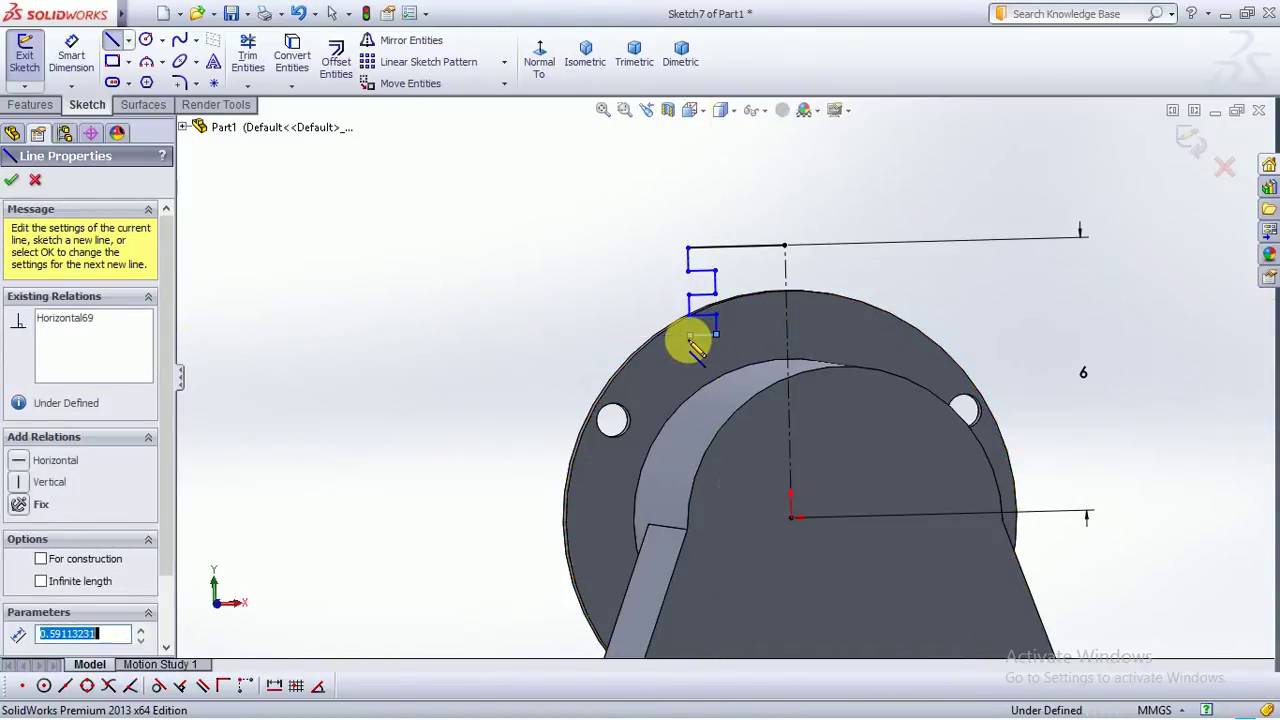
pyautogui.click(689, 334)
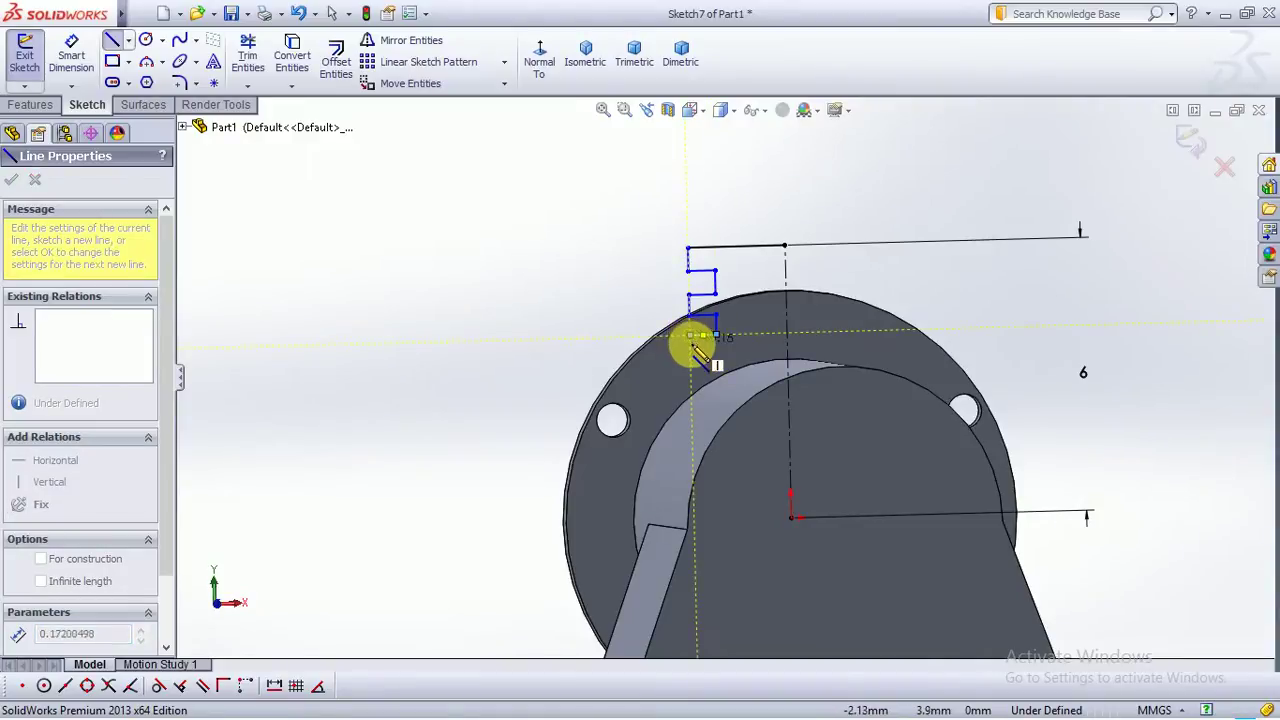
pyautogui.click(692, 364)
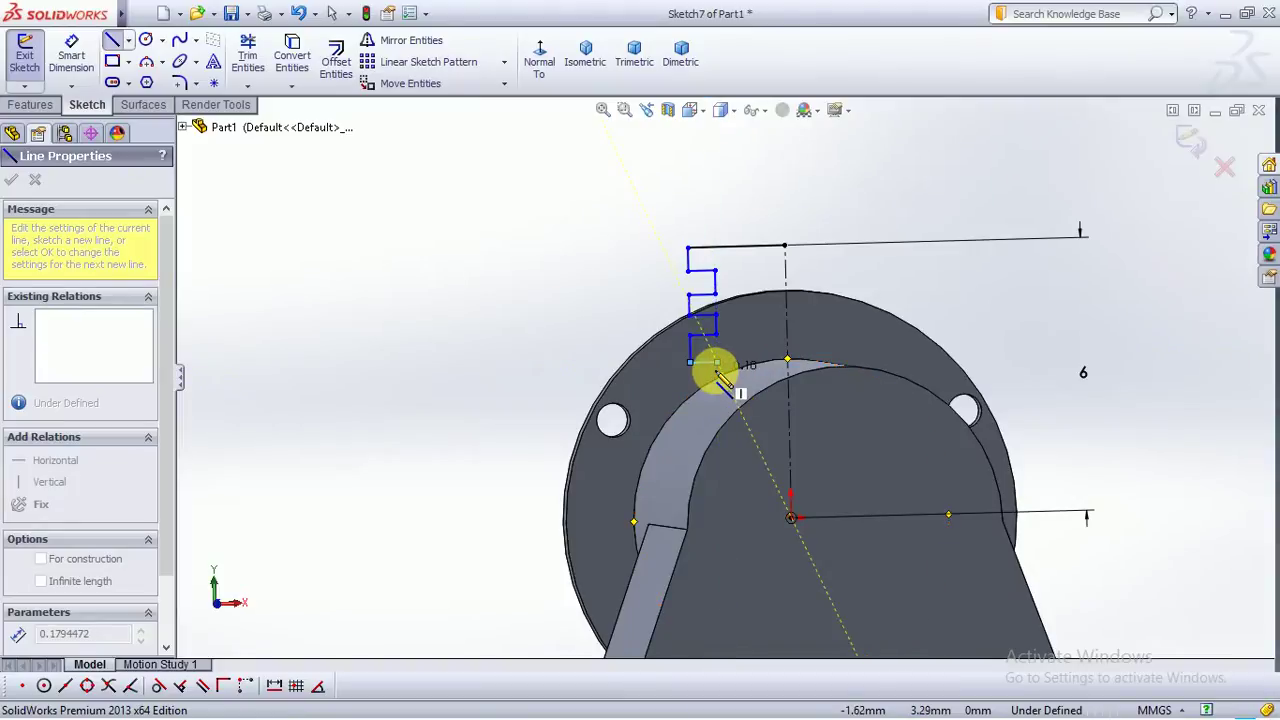
# Finish the lowest horizontal segment and trim away all tooth segments below the first short vertical line
pyautogui.scroll(2, 745, 380)
pyautogui.scroll(-3, 748, 390)
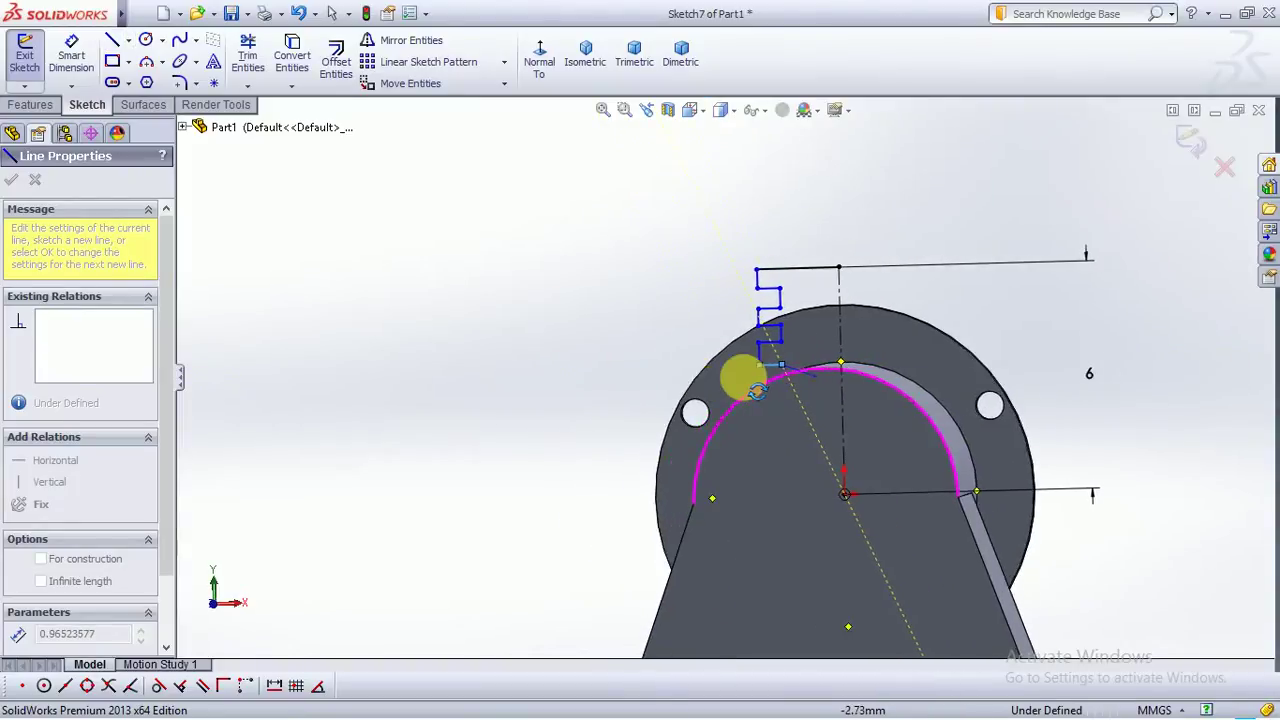
pyautogui.scroll(-3, 762, 385)
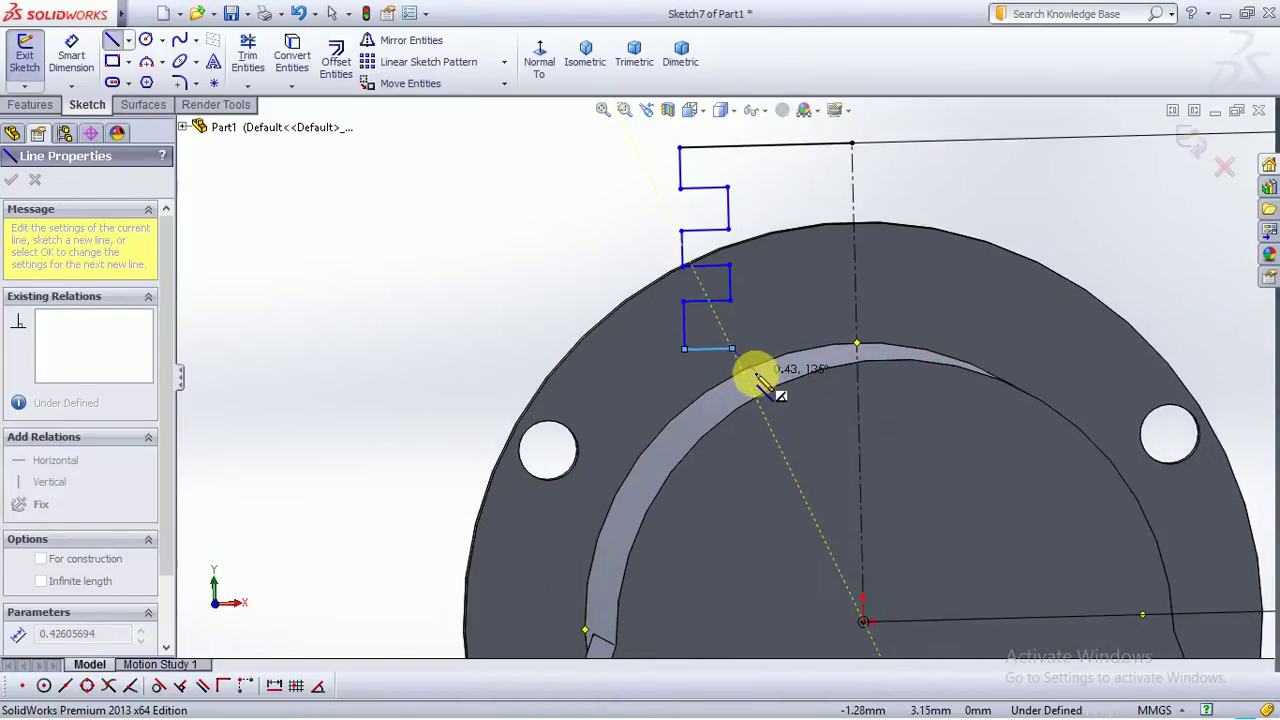
pyautogui.scroll(3, 728, 290)
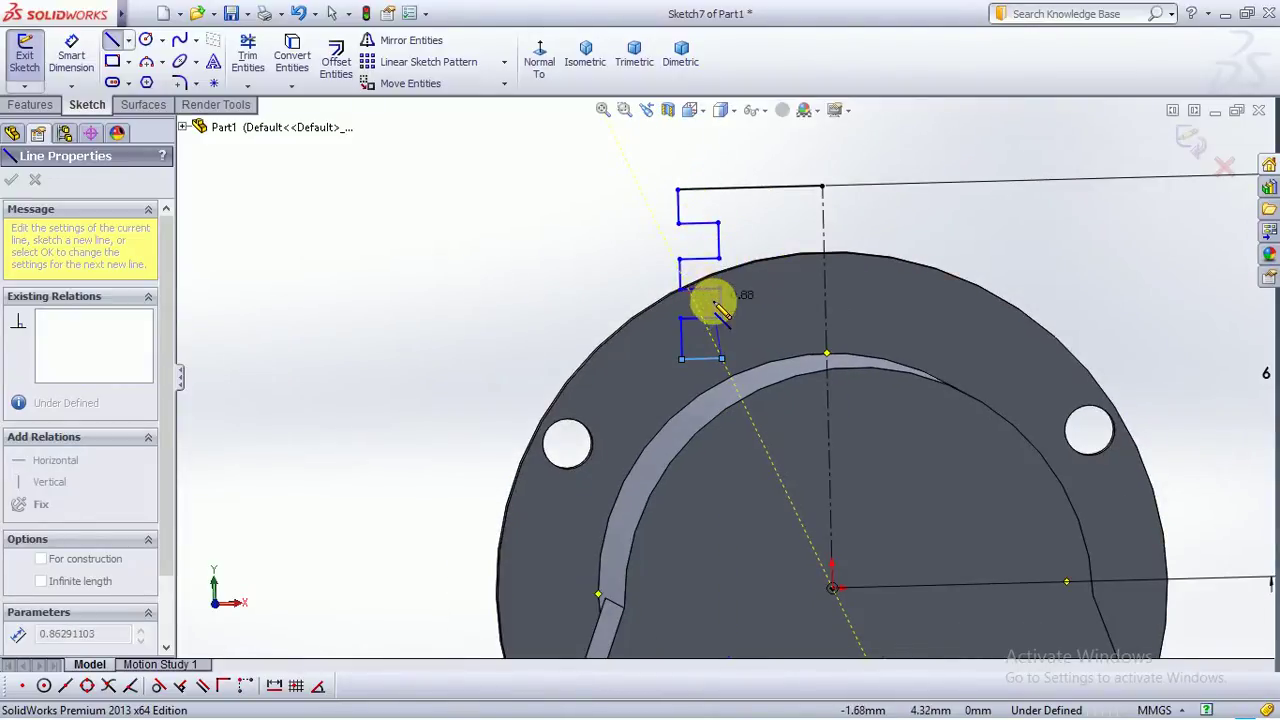
pyautogui.click(720, 358)
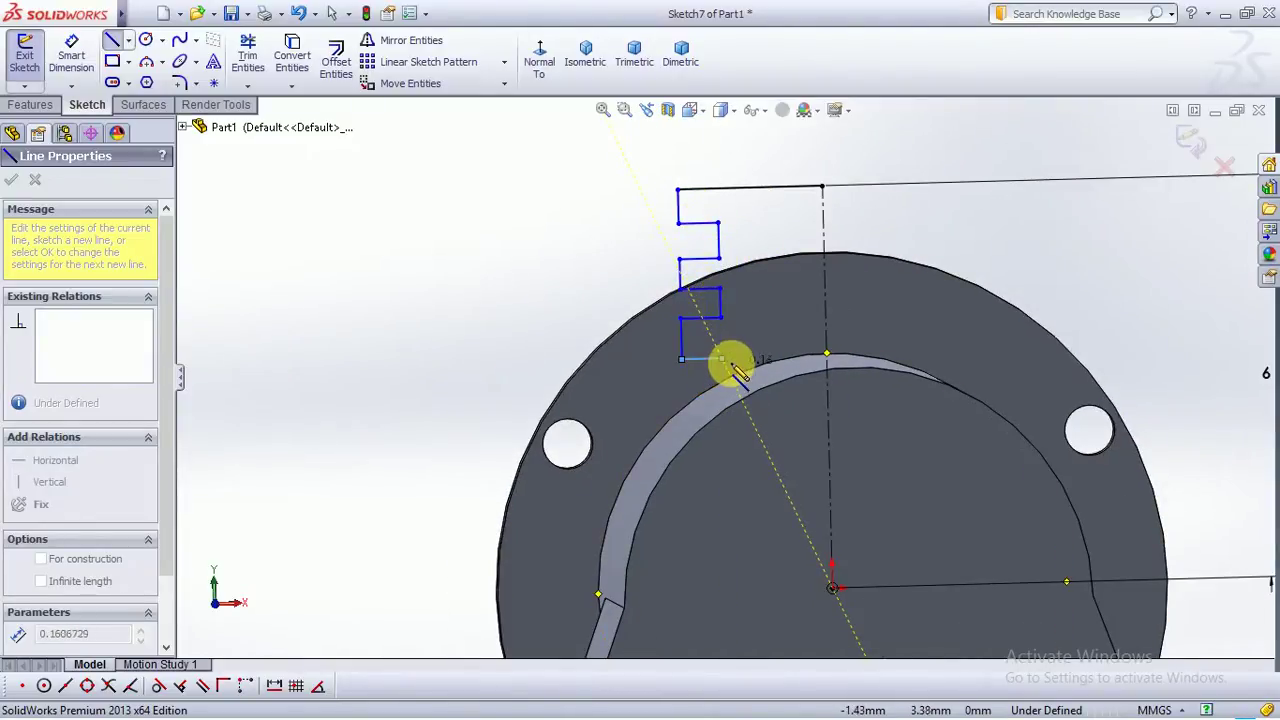
pyautogui.press('Escape')
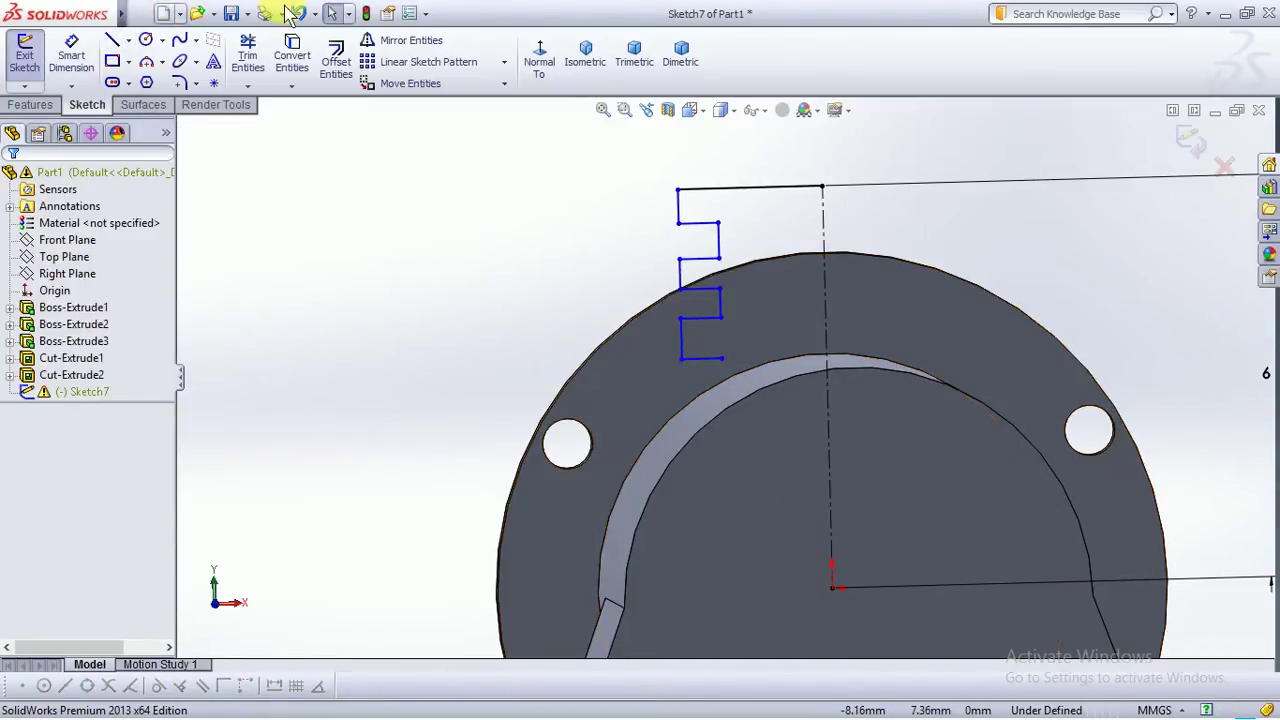
pyautogui.click(245, 60)
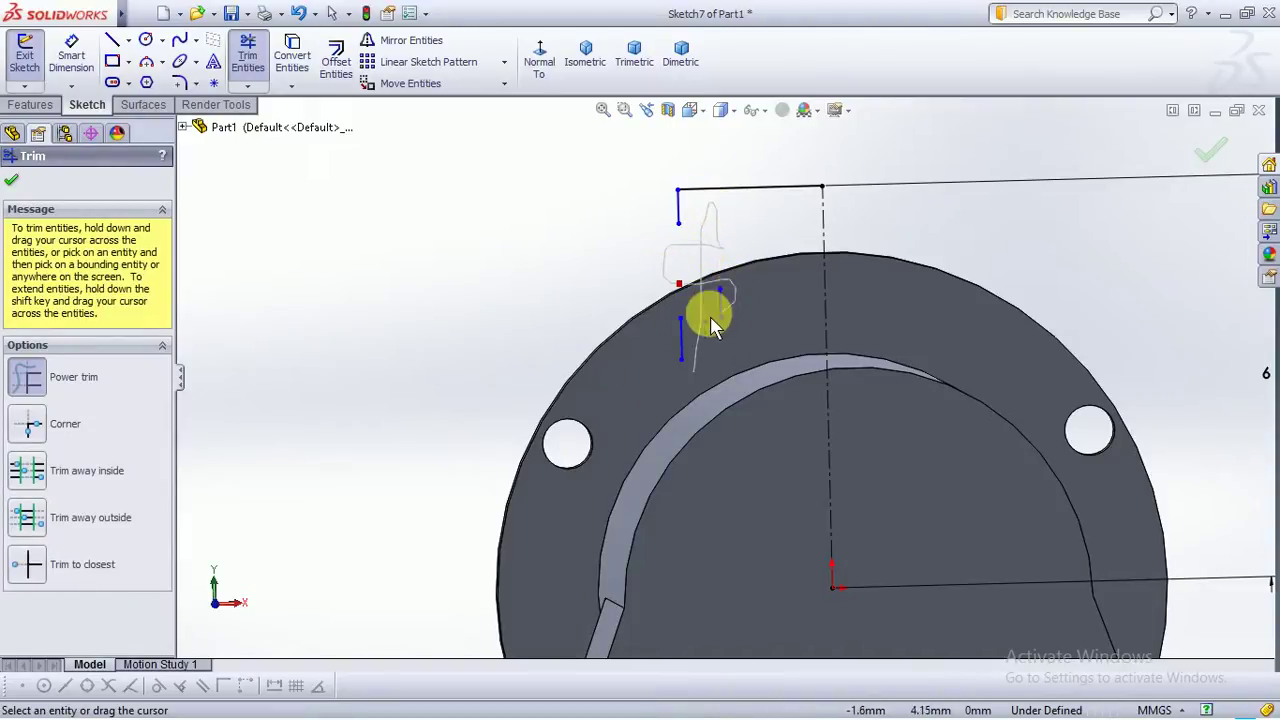
# Draw two new square teeth about 0.5 mm deep downward from the first vertical line's lower end, aligned vertically
pyautogui.click(113, 40)
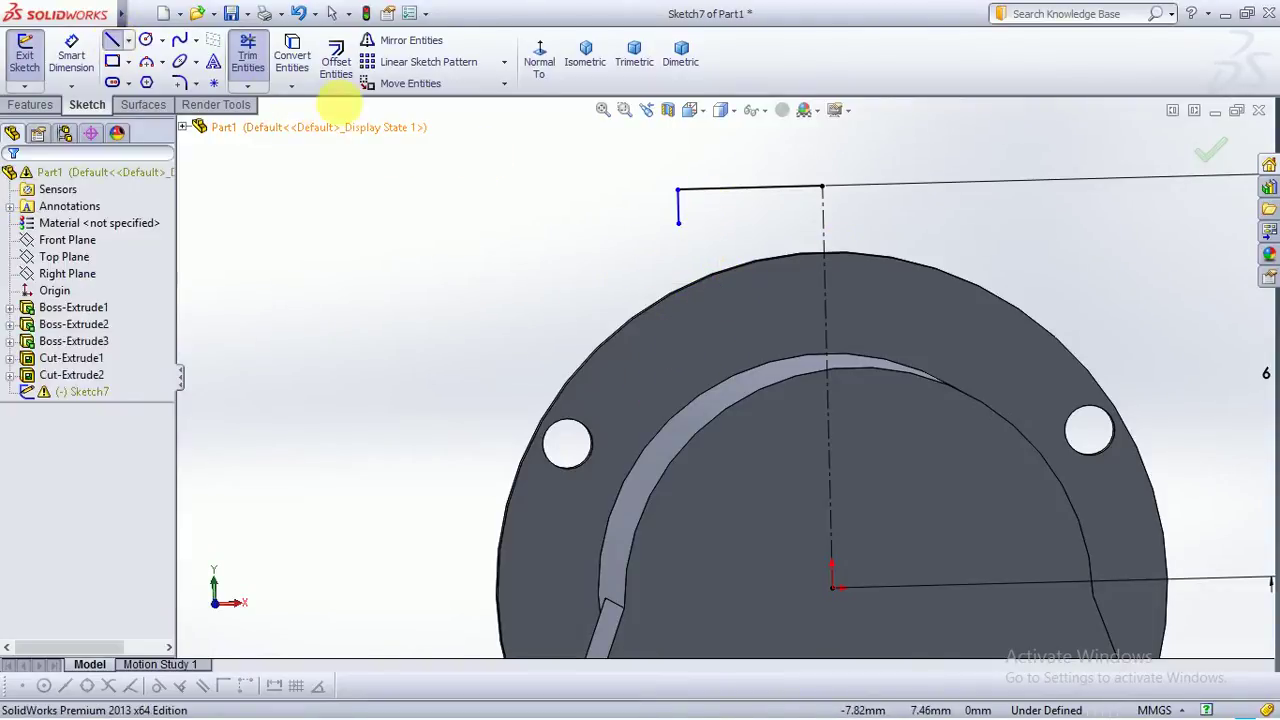
pyautogui.click(679, 222)
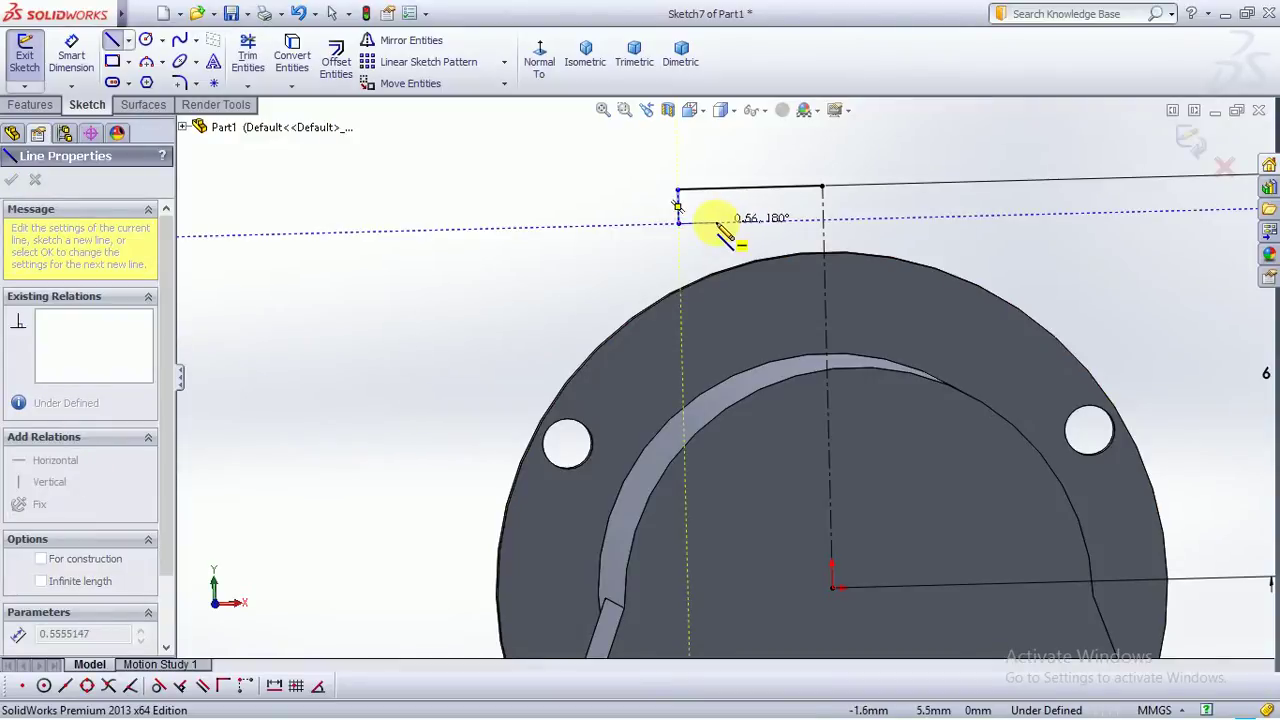
pyautogui.click(712, 223)
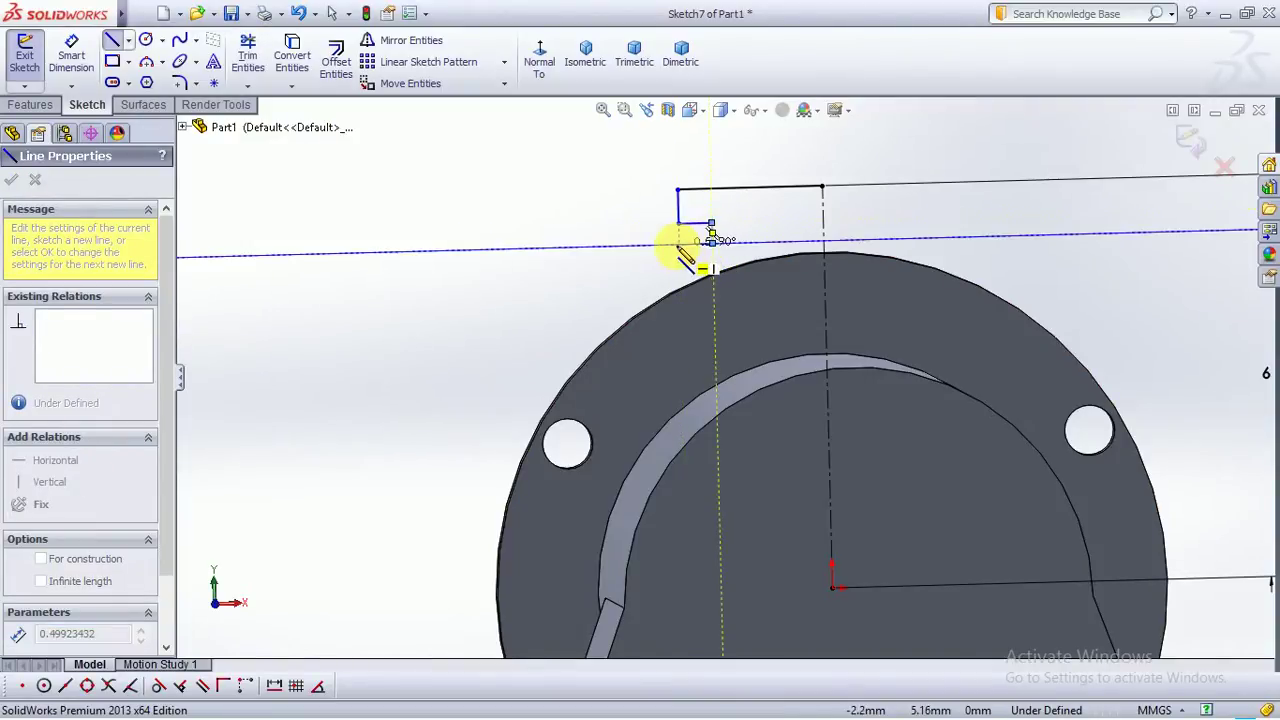
pyautogui.click(712, 243)
pyautogui.click(679, 243)
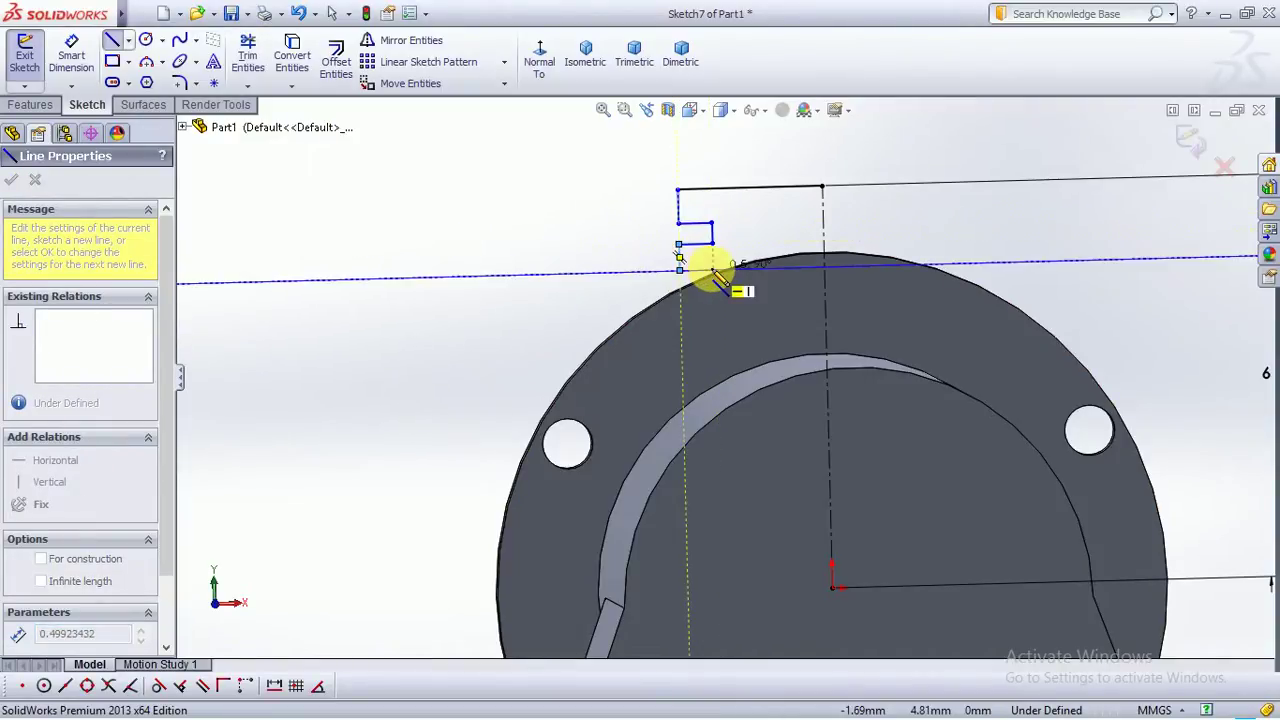
pyautogui.click(679, 270)
pyautogui.click(714, 299)
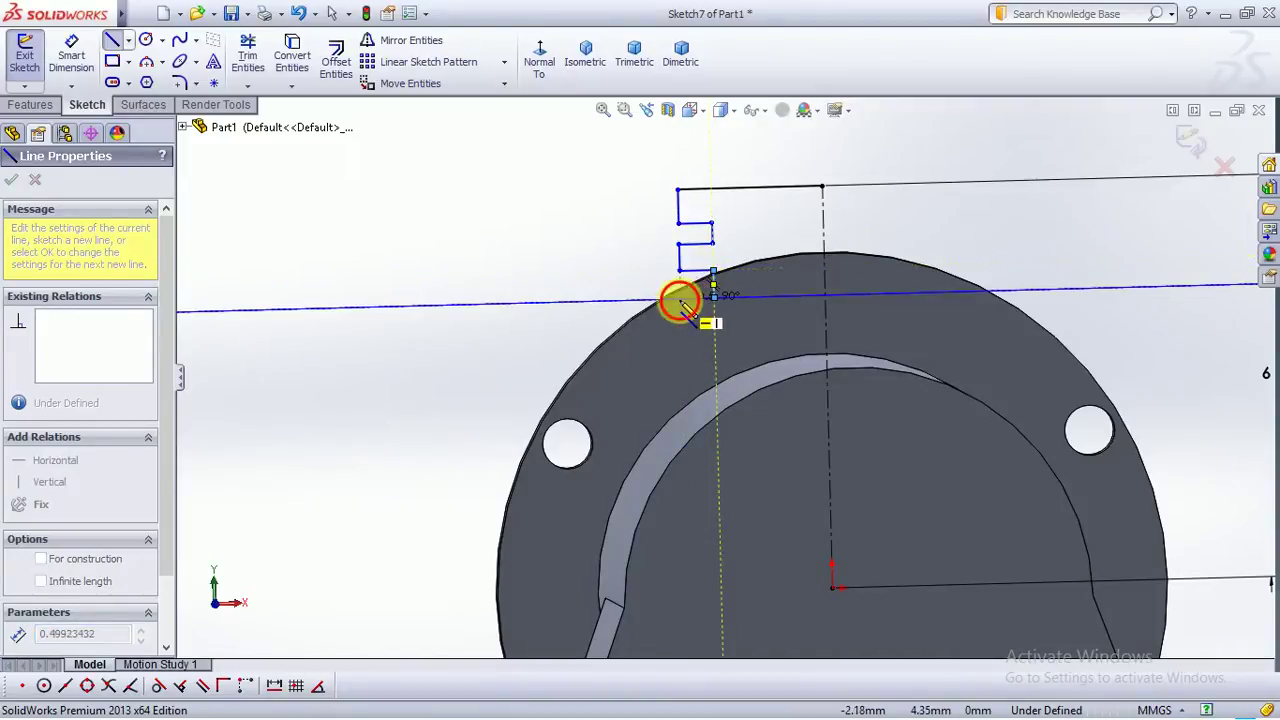
pyautogui.click(680, 299)
# Add a third aligned tooth about 0.5 mm deep below the second one
pyautogui.click(680, 325)
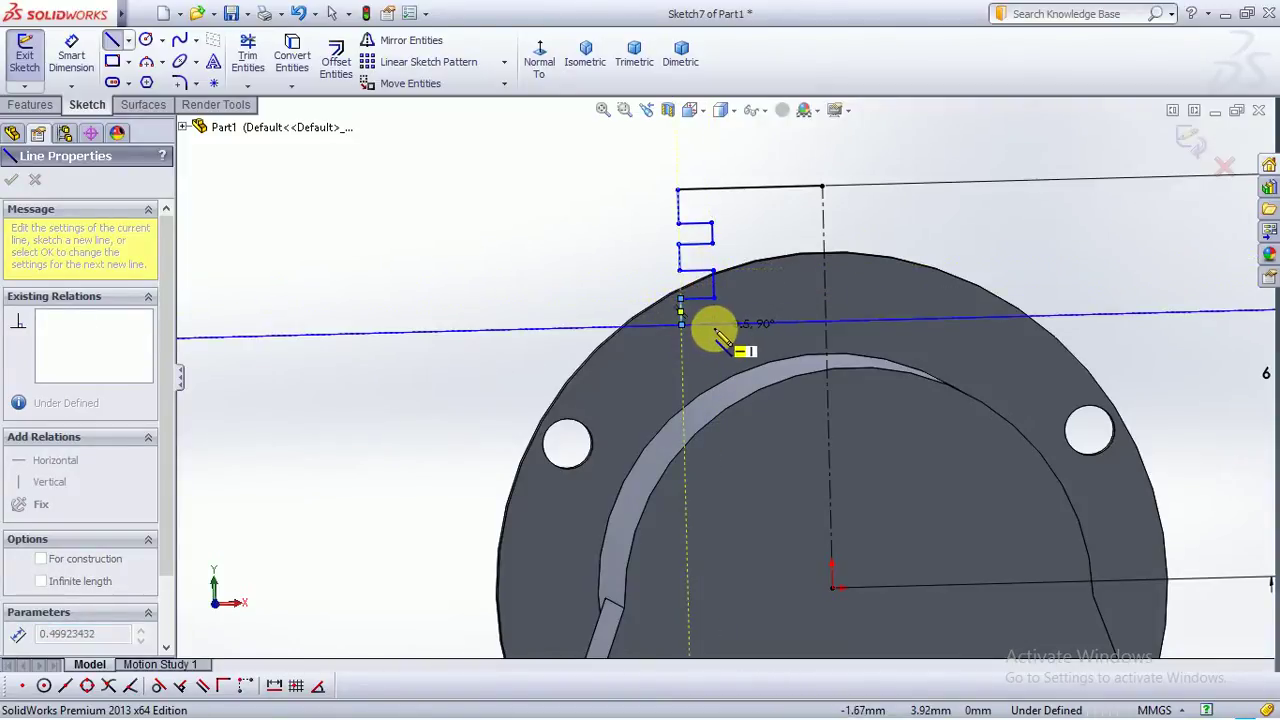
pyautogui.click(713, 326)
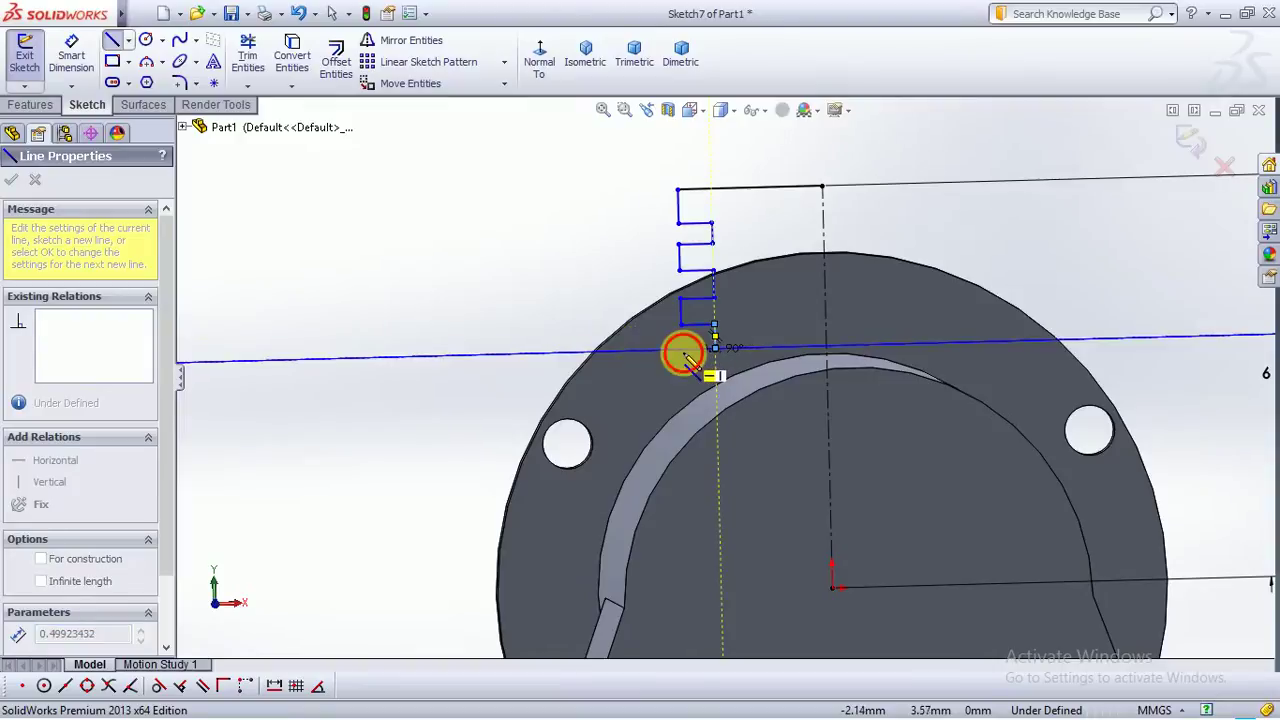
pyautogui.click(684, 352)
pyautogui.click(683, 376)
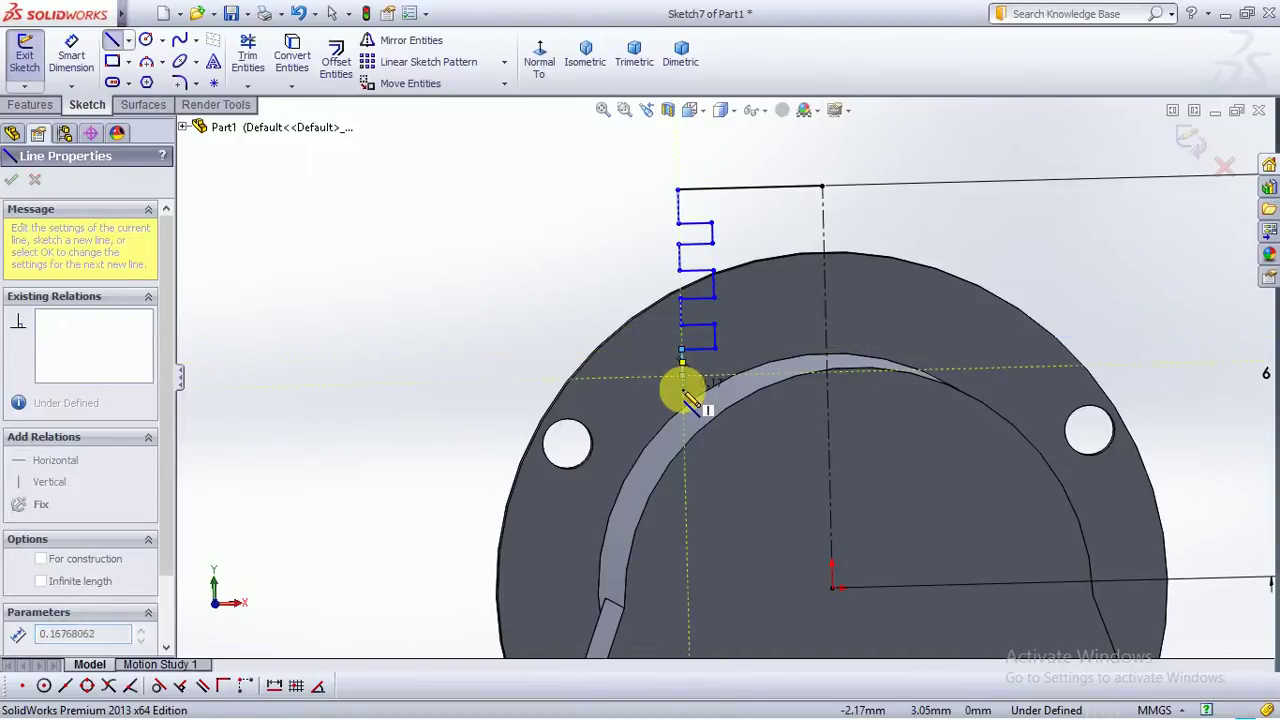
pyautogui.press('Escape')
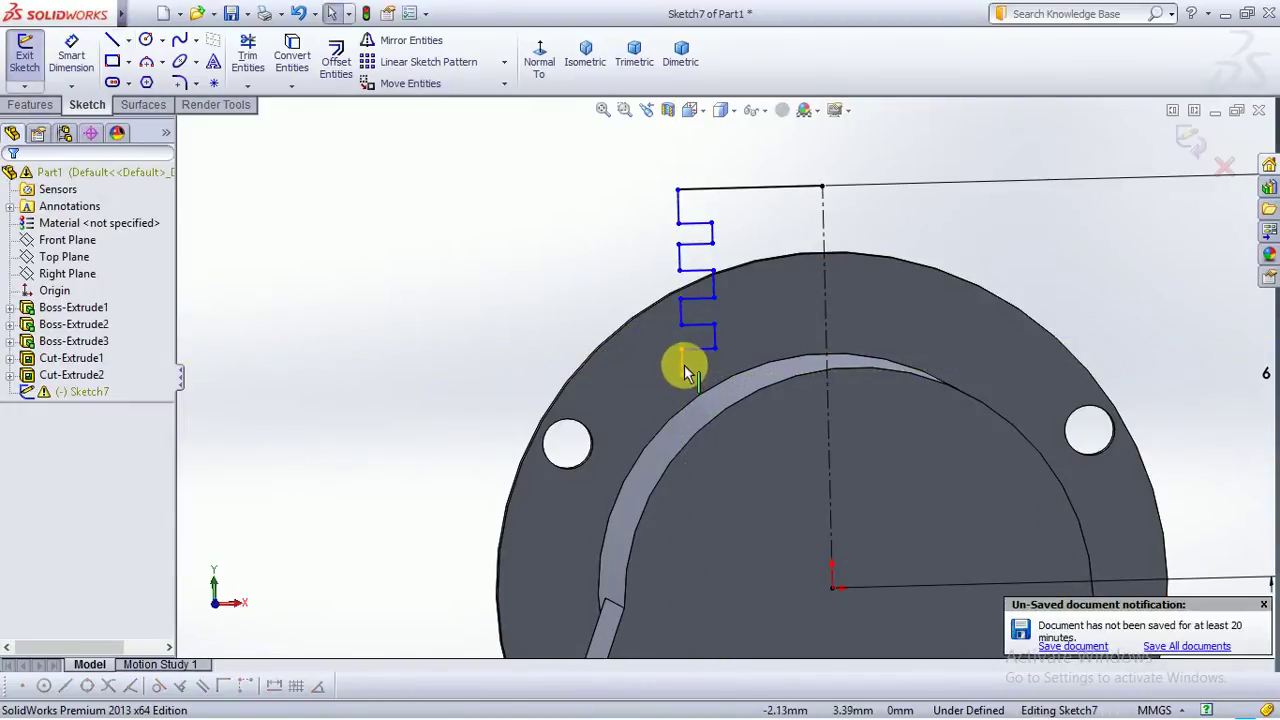
# Draw a longer vertical segment down from the third tooth and end the profile with a short line to the inner arc
pyautogui.click(112, 42)
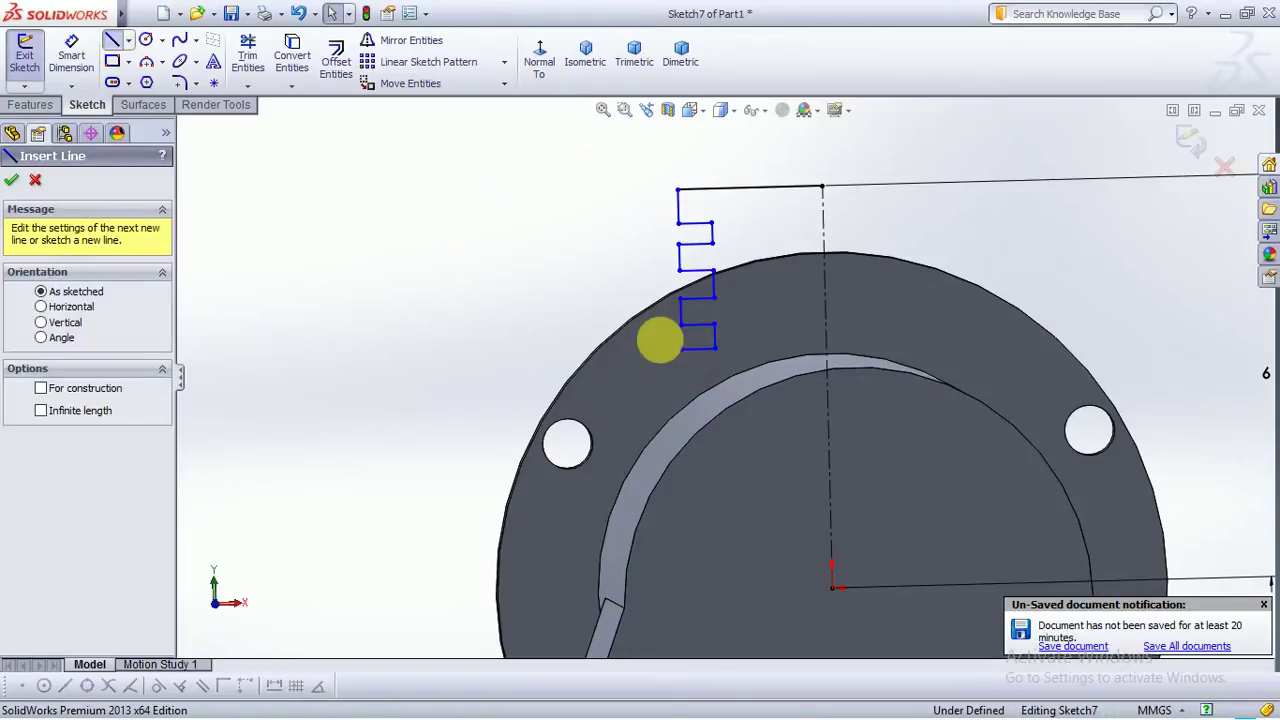
pyautogui.click(681, 348)
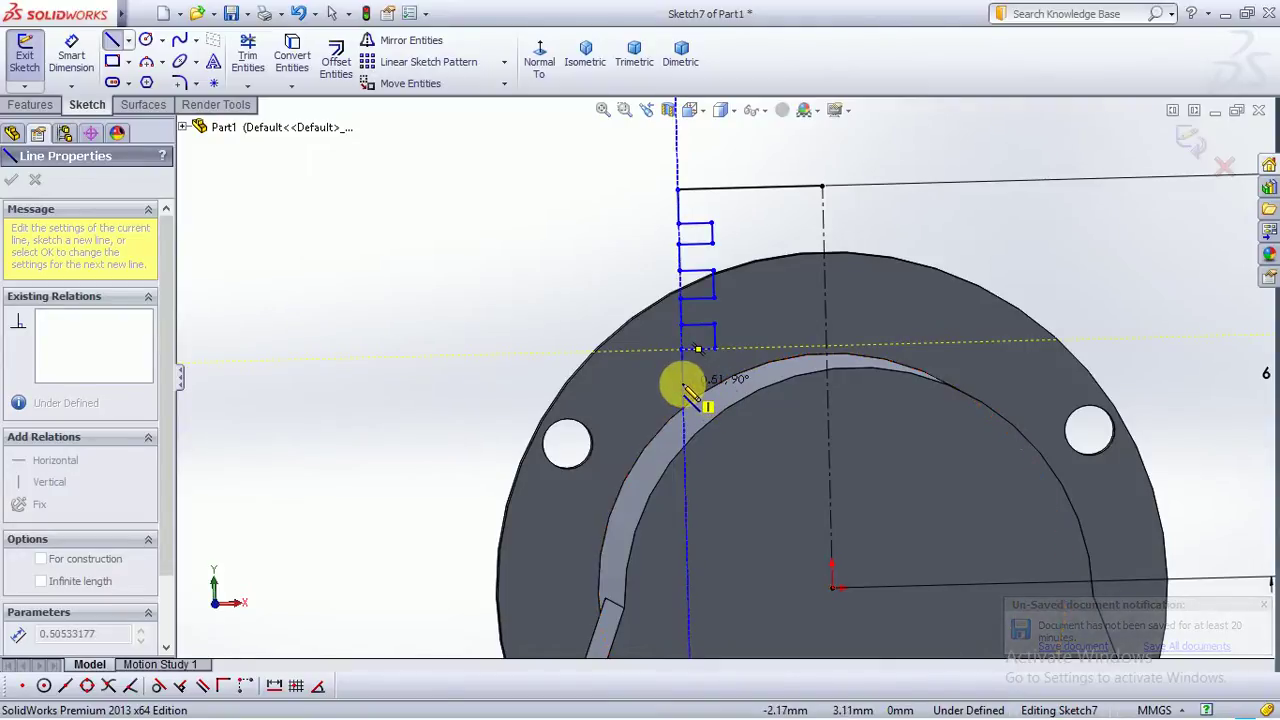
pyautogui.click(684, 397)
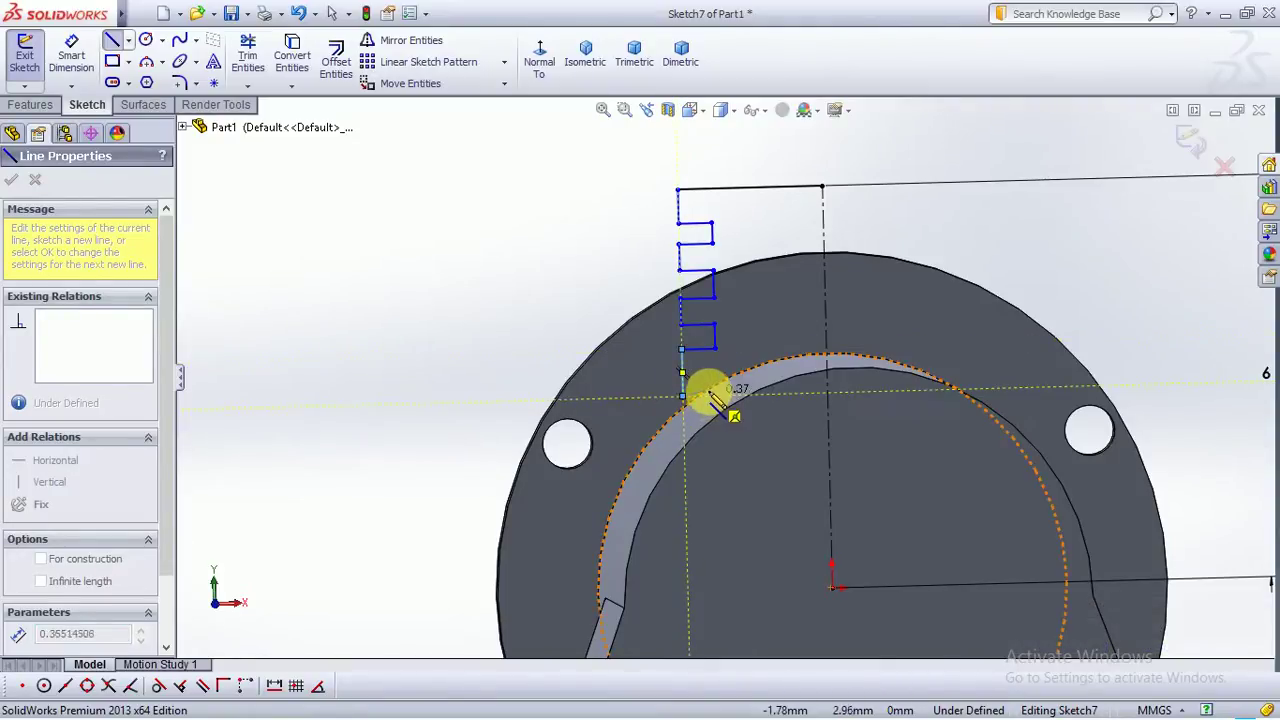
pyautogui.press('Escape')
pyautogui.press('Escape')
# Make the slanted short line at the profile's lower end horizontal, working in the front view
pyautogui.scroll(-2, 779, 403)
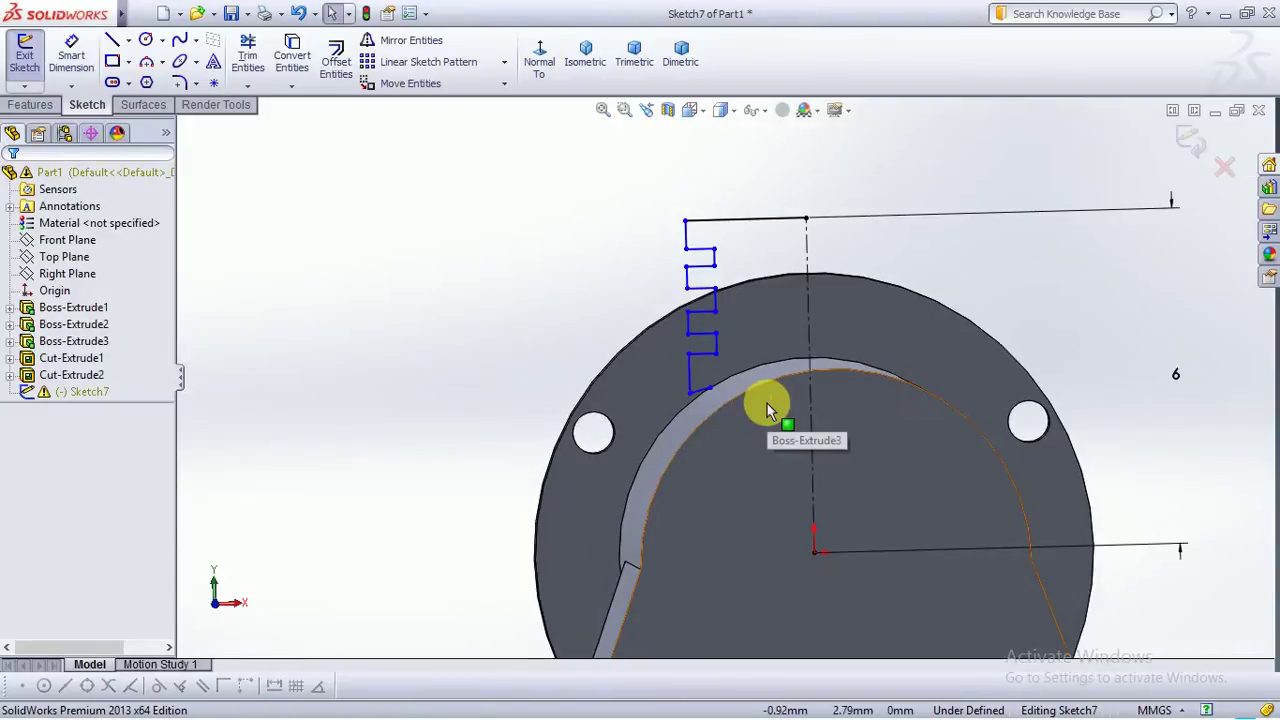
pyautogui.scroll(5, 800, 429)
pyautogui.press('space')
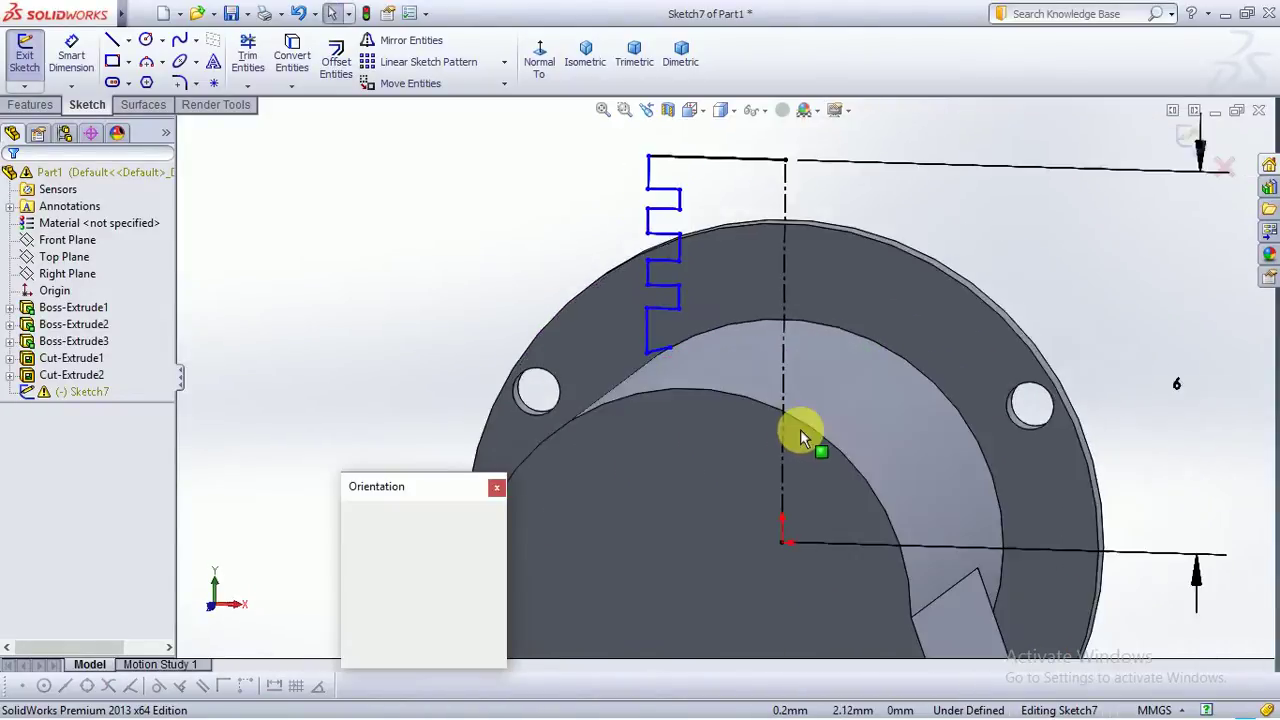
pyautogui.click(444, 612)
pyautogui.click(604, 540)
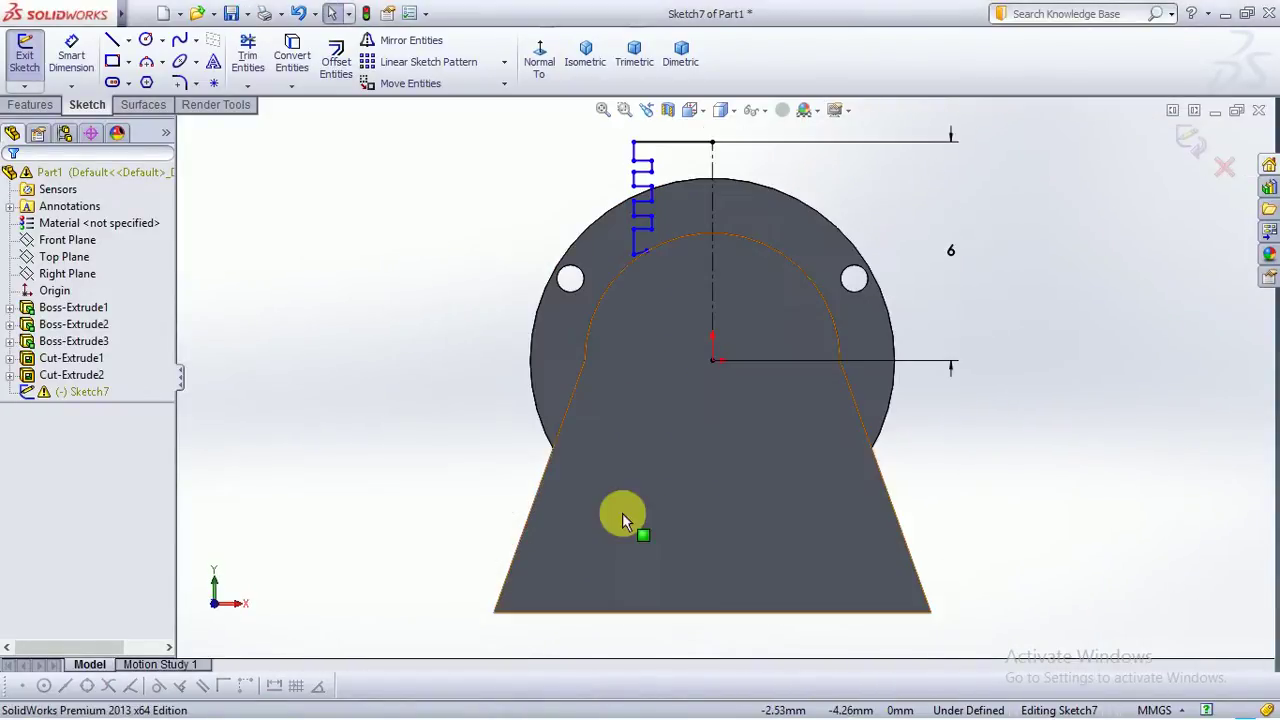
pyautogui.scroll(-1, 659, 318)
pyautogui.scroll(-2, 645, 295)
pyautogui.doubleClick(642, 196)
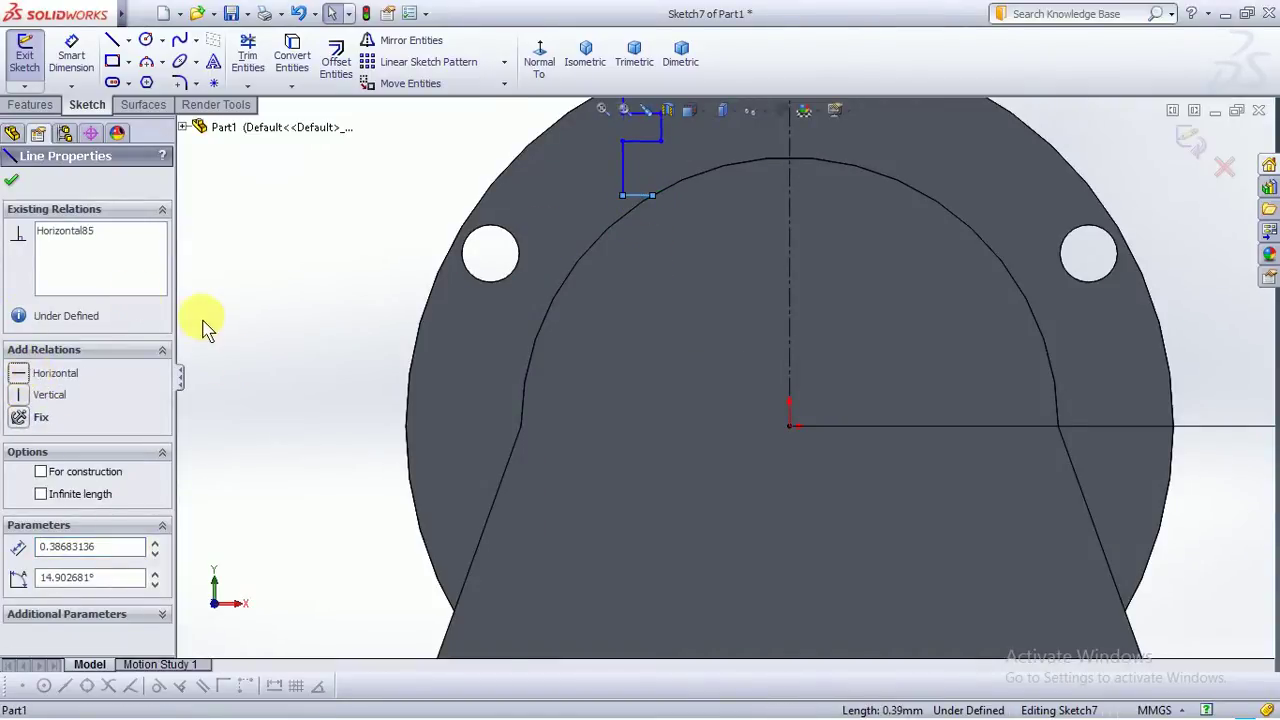
pyautogui.press('f')
pyautogui.click(11, 180)
pyautogui.scroll(1, 400, 310)
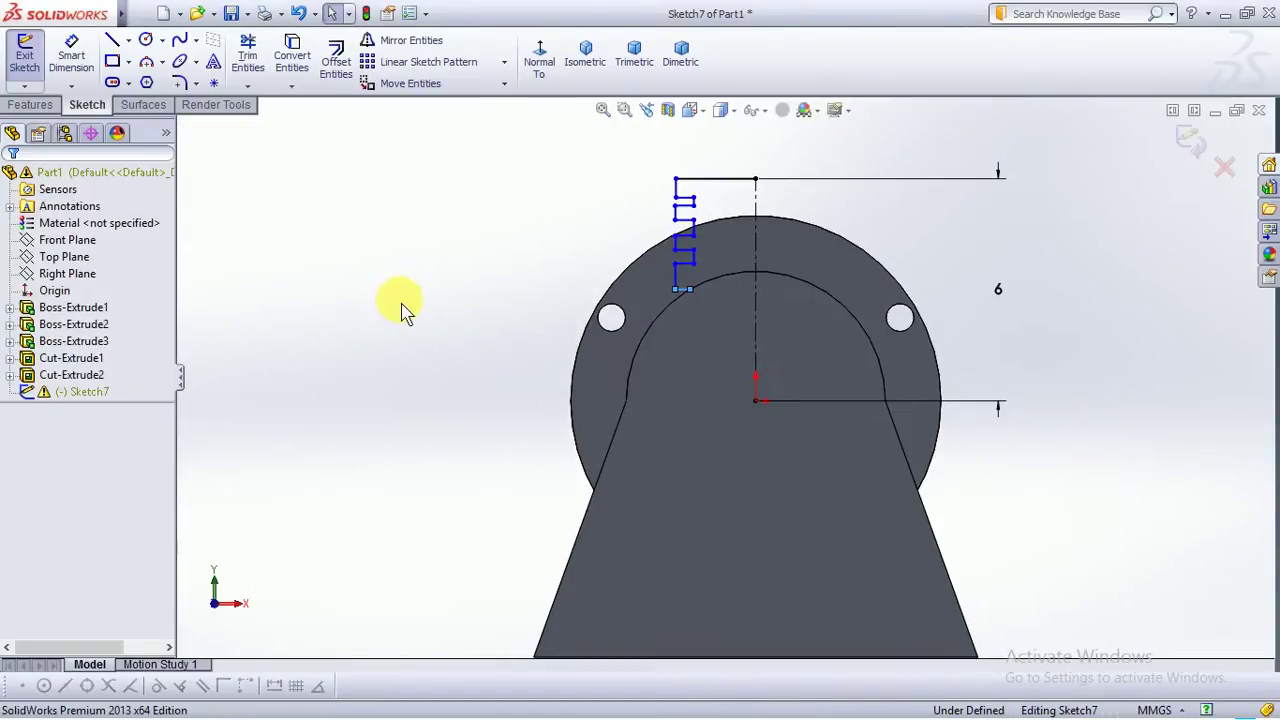
pyautogui.scroll(-3, 700, 228)
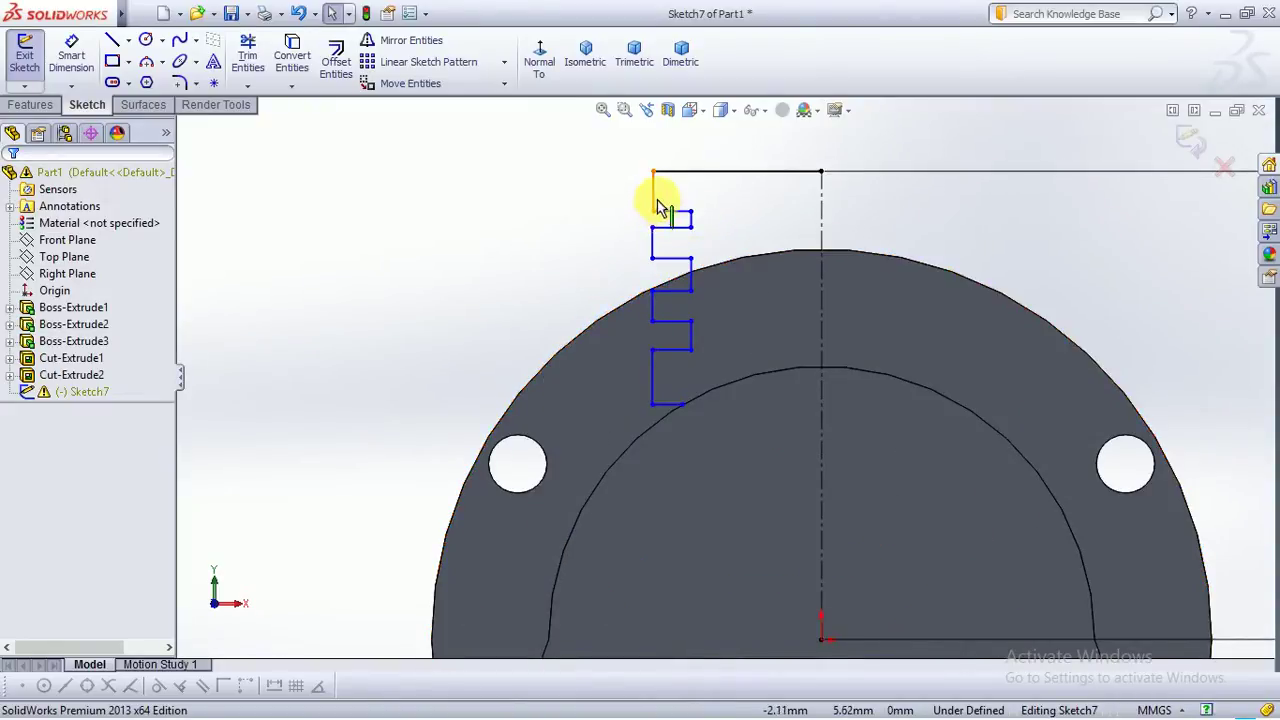
pyautogui.click(655, 200)
pyautogui.keyDown('ctrl'); pyautogui.click(691, 227); pyautogui.keyUp('ctrl')
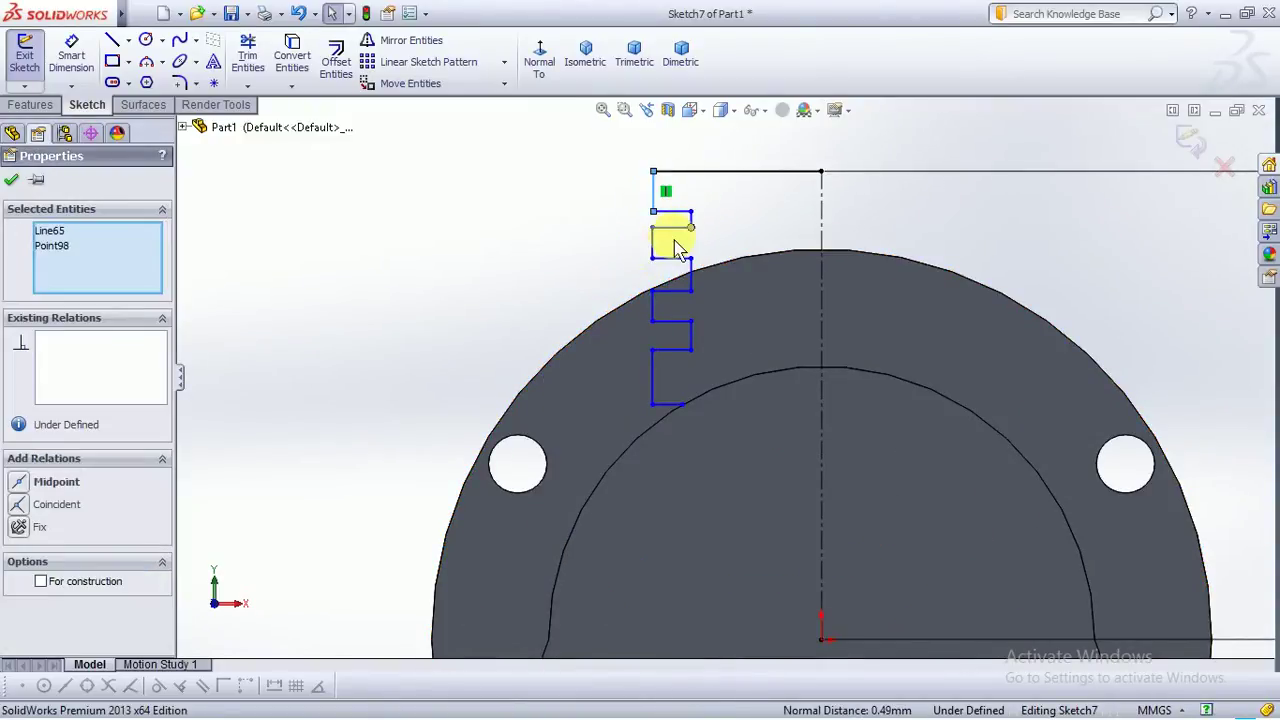
pyautogui.rightClick(85, 255)
pyautogui.click(128, 258)
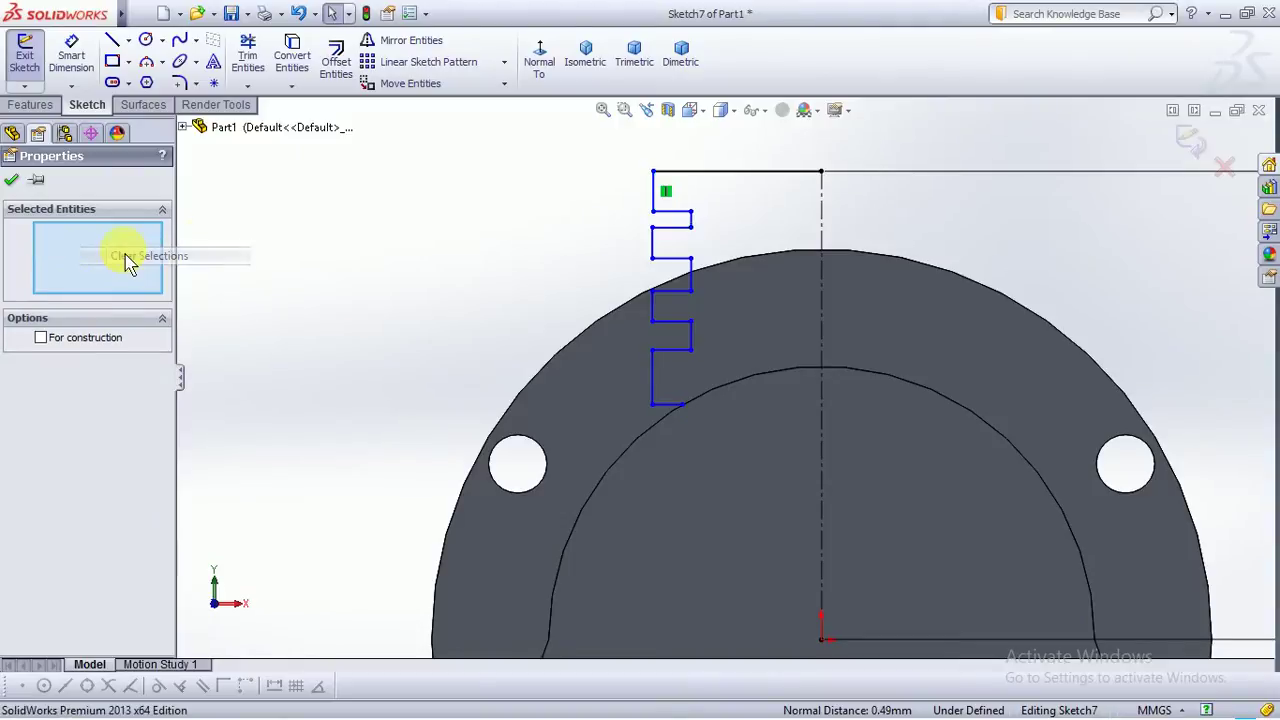
# Select all seven vertical lines of the toothed profile and give them an Equal relation
pyautogui.click(656, 200)
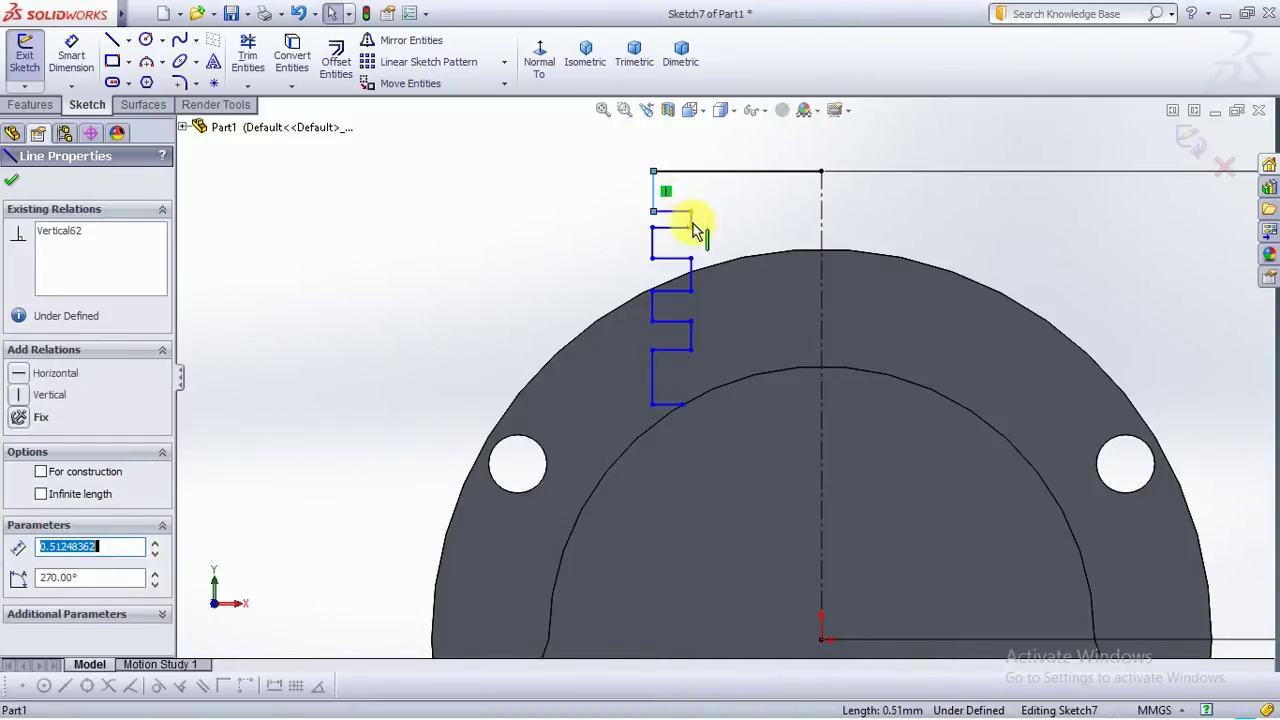
pyautogui.scroll(-3, 693, 227)
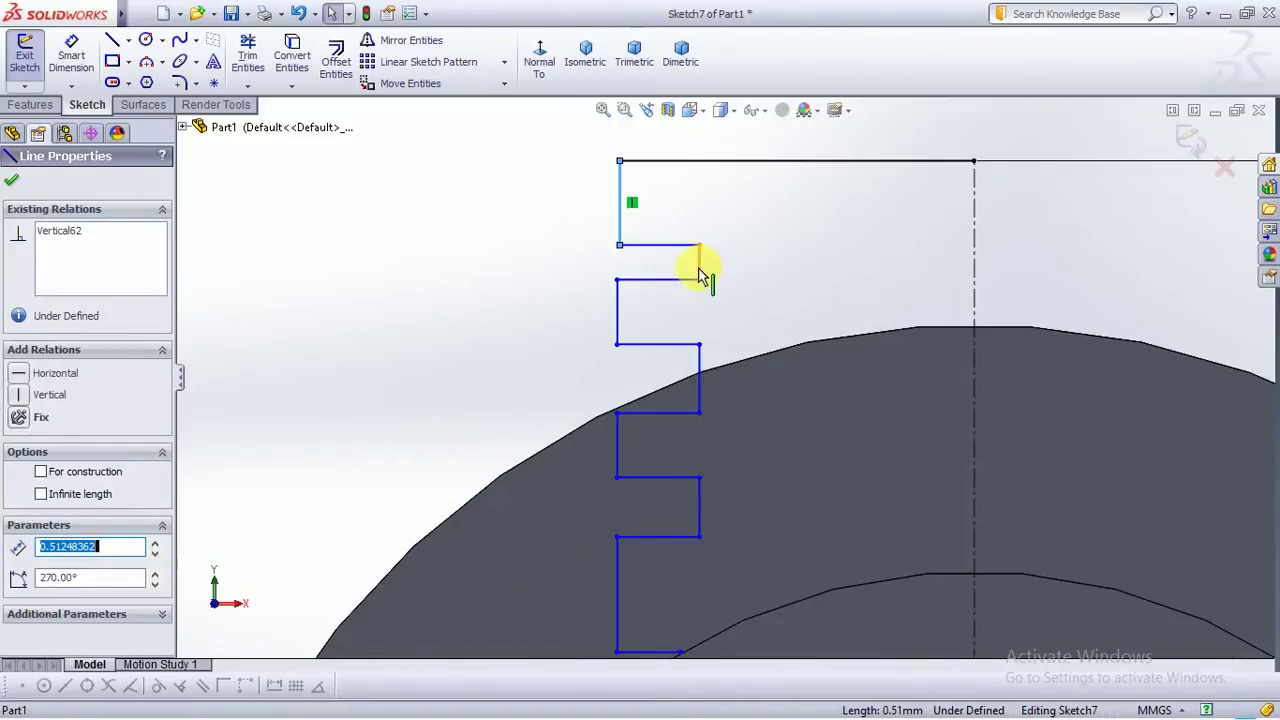
pyautogui.keyDown('ctrl'); pyautogui.click(699, 268); pyautogui.keyUp('ctrl')
pyautogui.keyDown('ctrl'); pyautogui.click(620, 328); pyautogui.keyUp('ctrl')
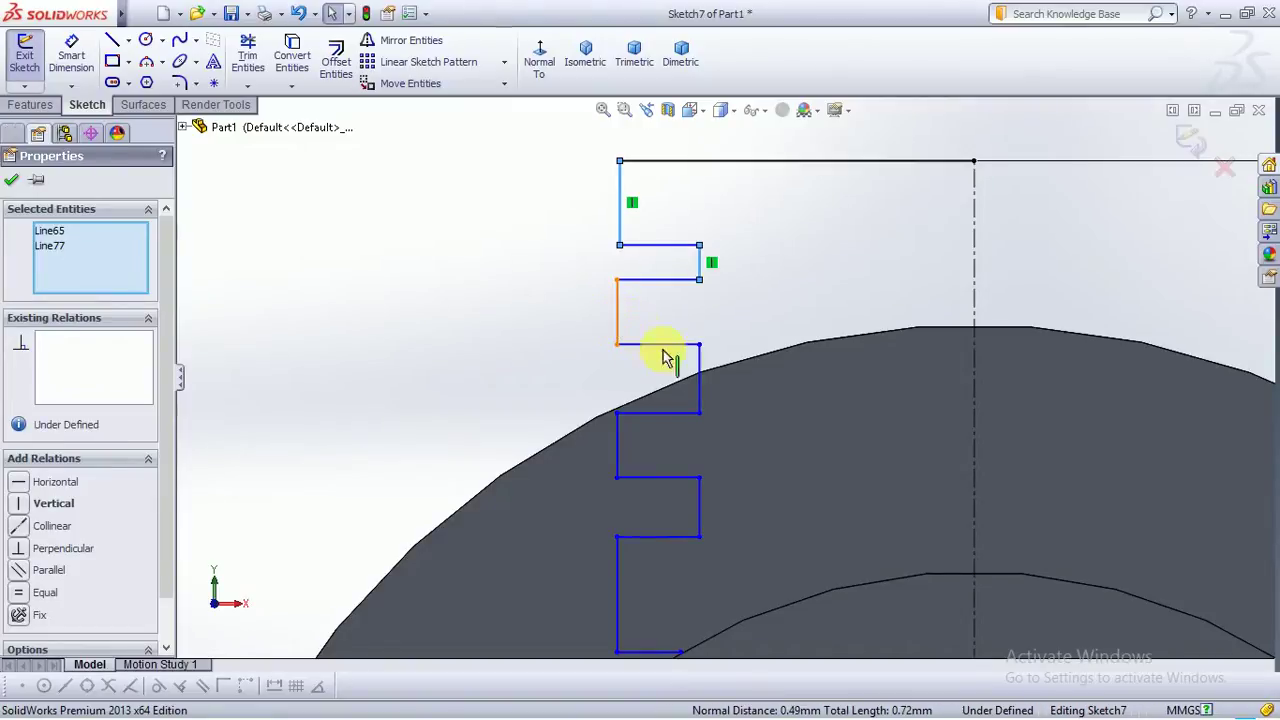
pyautogui.keyDown('ctrl'); pyautogui.click(699, 385); pyautogui.keyUp('ctrl')
pyautogui.keyDown('ctrl'); pyautogui.click(617, 456); pyautogui.keyUp('ctrl')
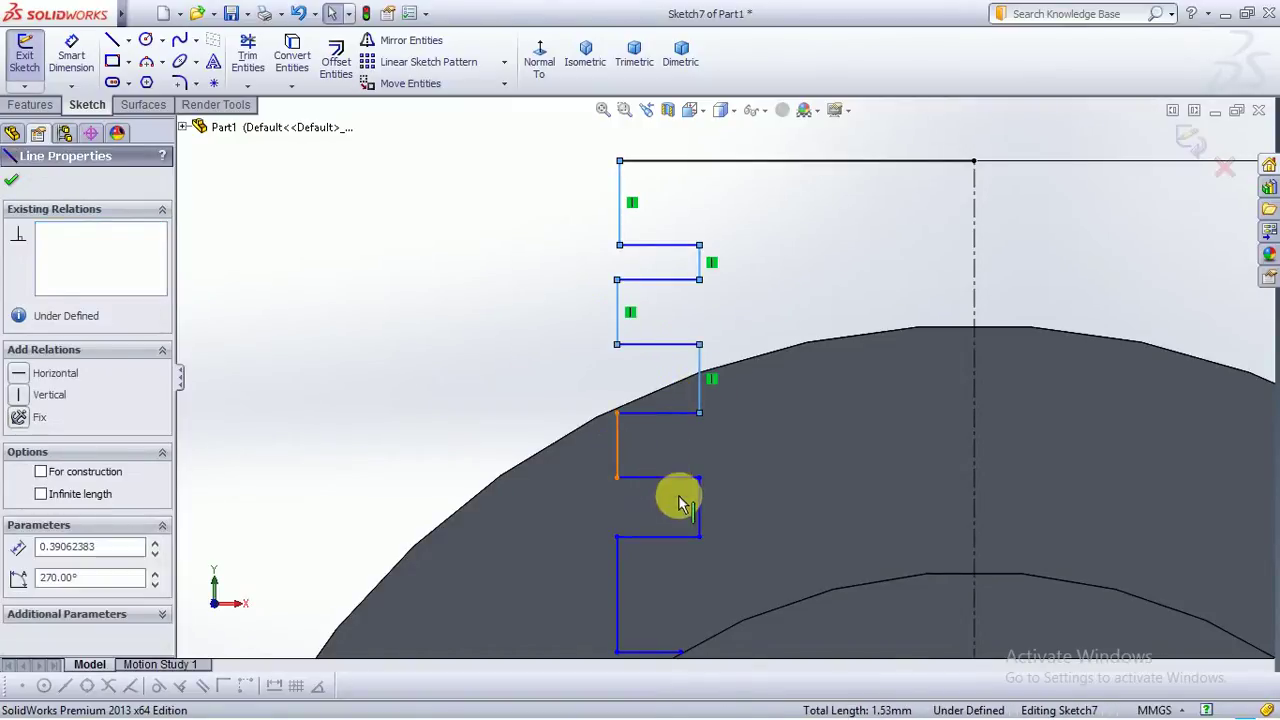
pyautogui.keyDown('ctrl'); pyautogui.click(698, 502); pyautogui.keyUp('ctrl')
pyautogui.press('z')
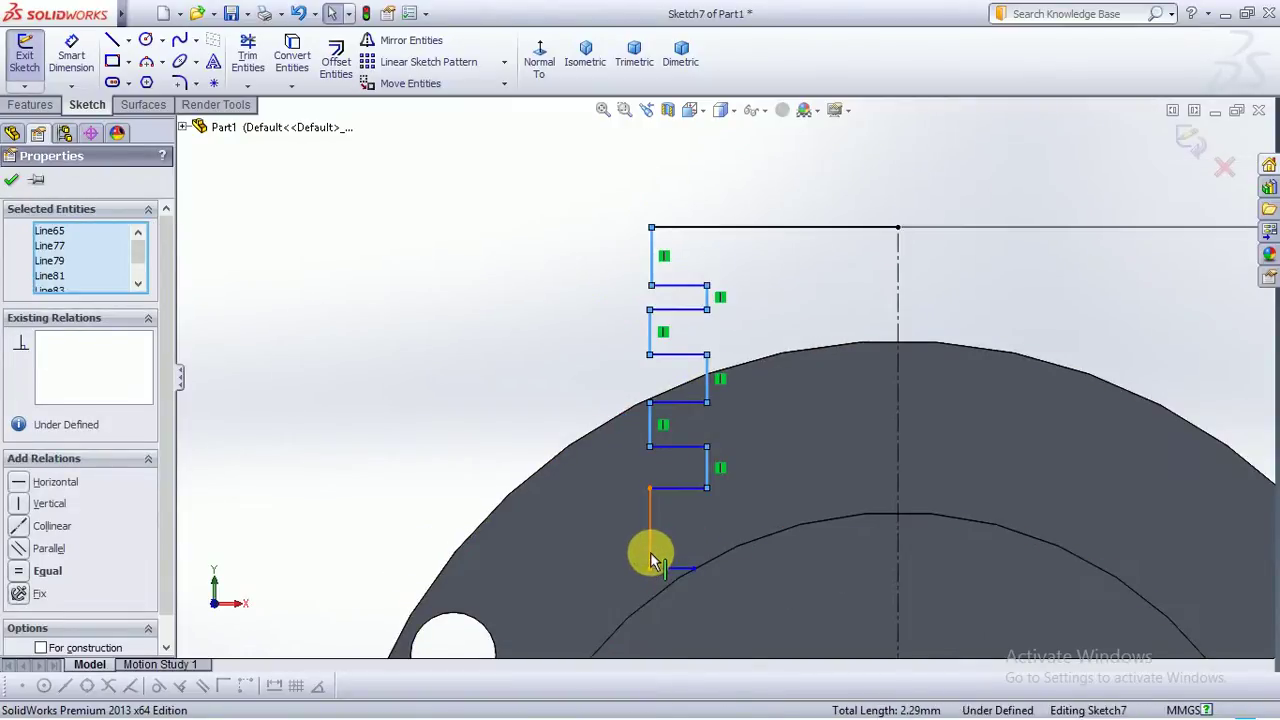
pyautogui.keyDown('ctrl'); pyautogui.click(650, 551); pyautogui.keyUp('ctrl')
pyautogui.click(40, 572)
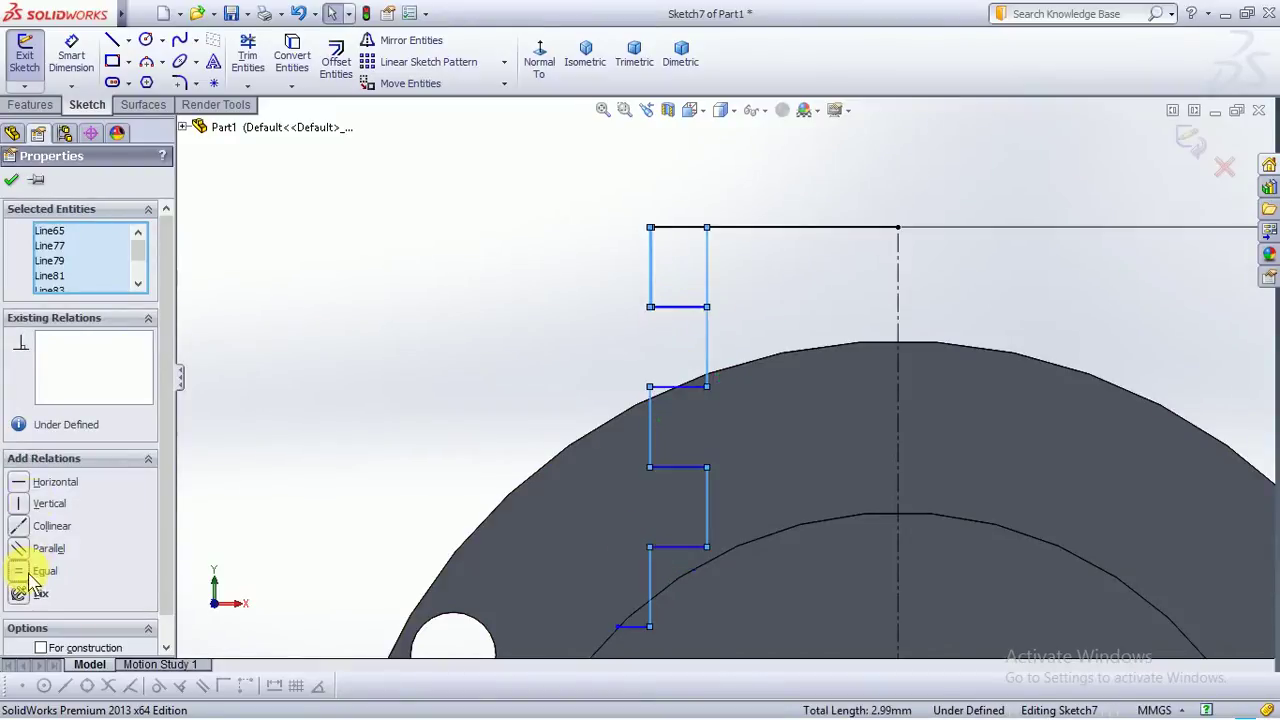
pyautogui.click(590, 285)
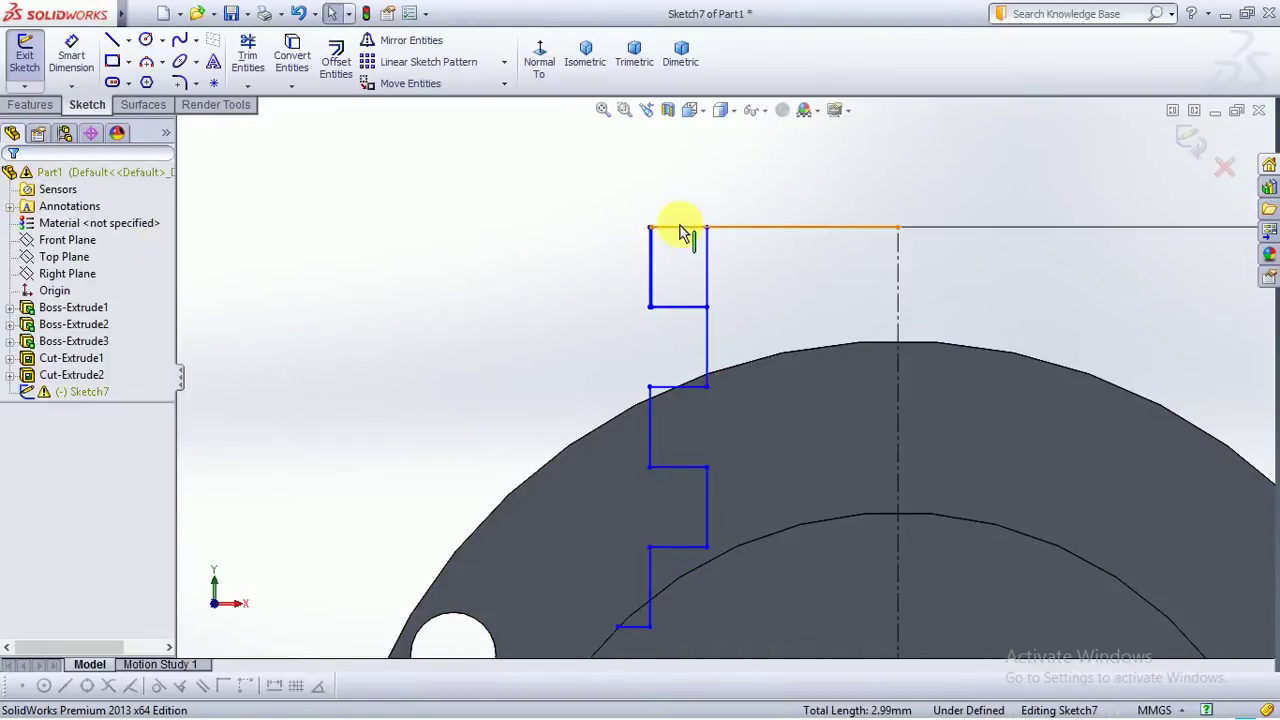
# Dimension the profile's upper horizontal line, from the first vertical line to the centreline, at 2.50 mm
pyautogui.click(71, 55)
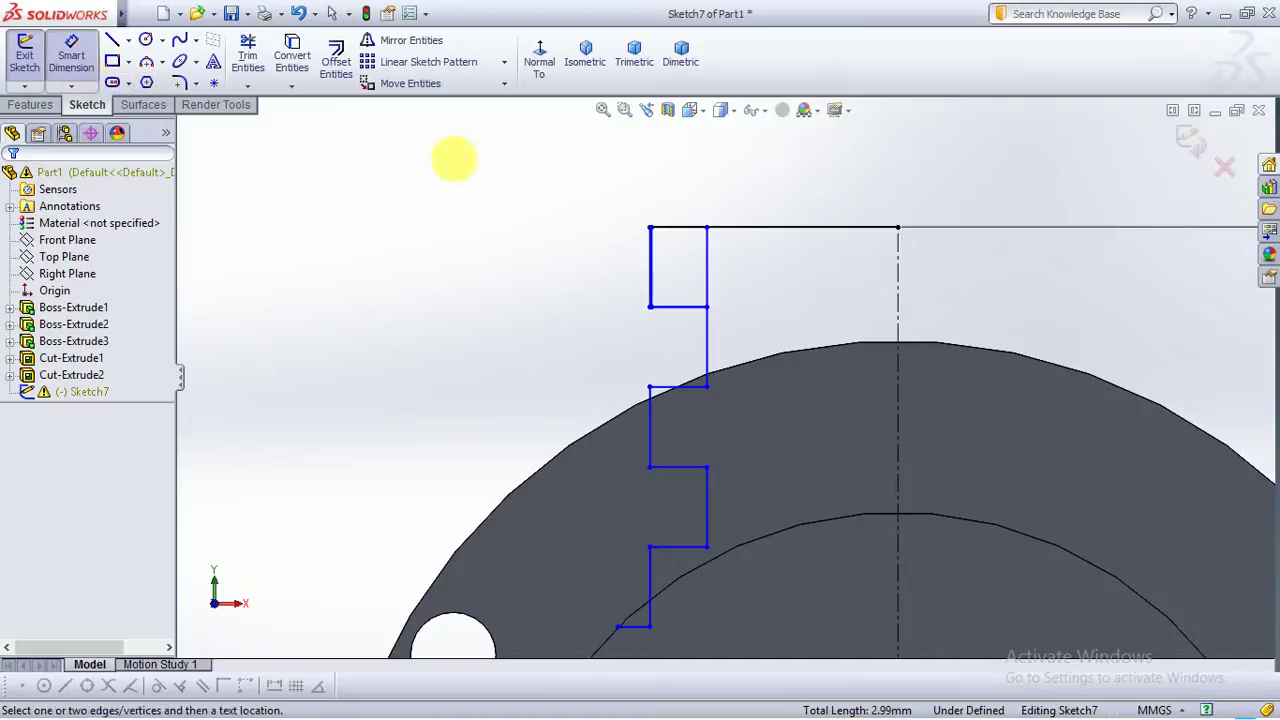
pyautogui.click(848, 228)
pyautogui.click(818, 178)
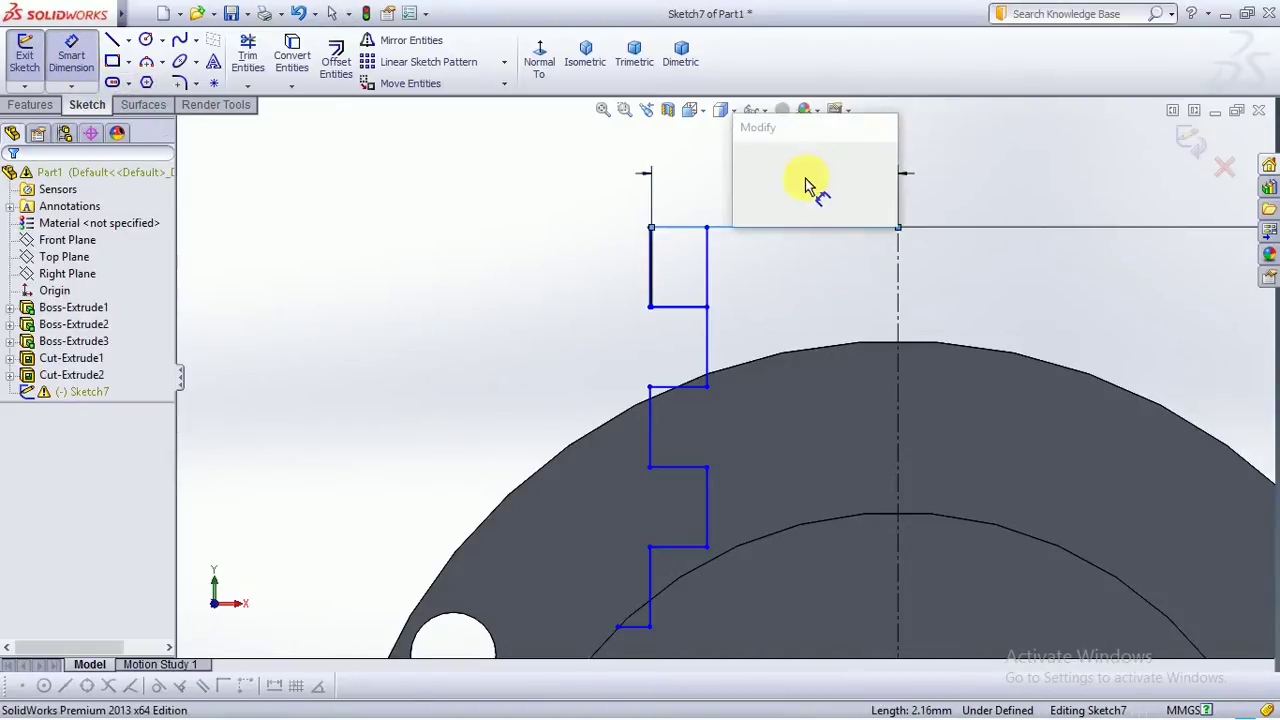
pyautogui.write('2.50')
pyautogui.press('Return')
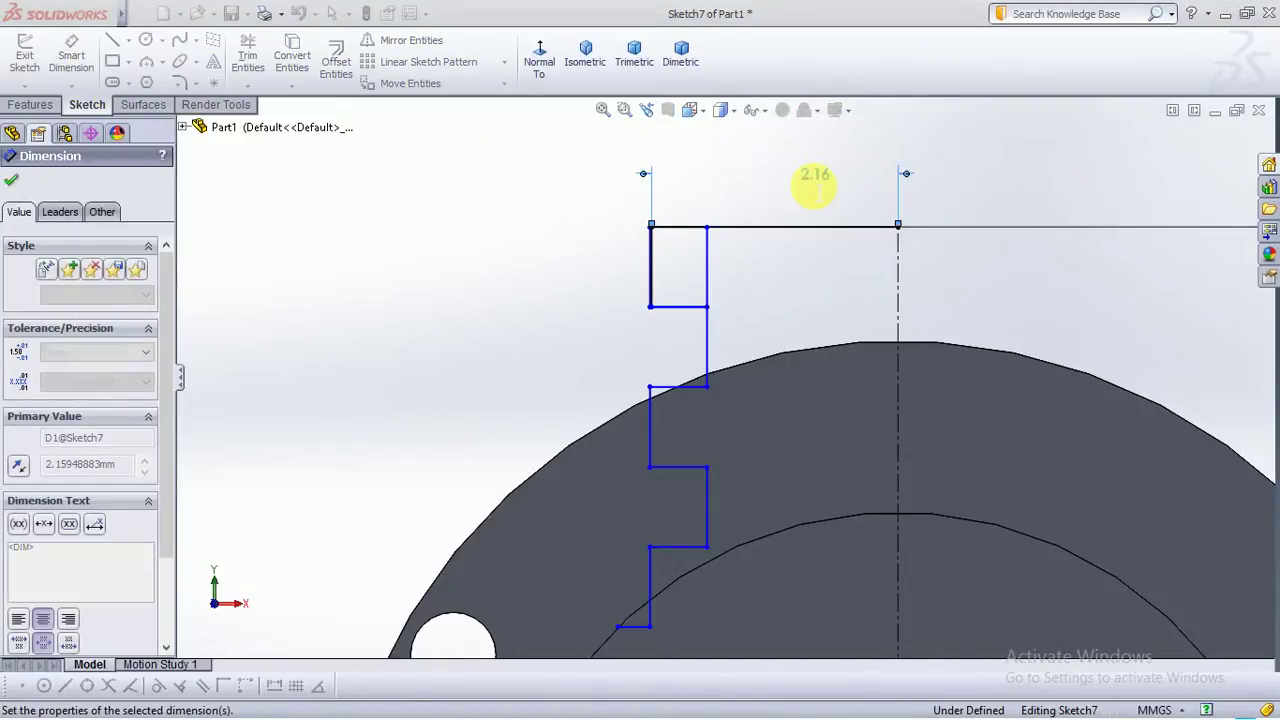
# Undo the 2.50 mm value and delete the dimension on the profile's upper horizontal line
pyautogui.scroll(-1, 648, 274)
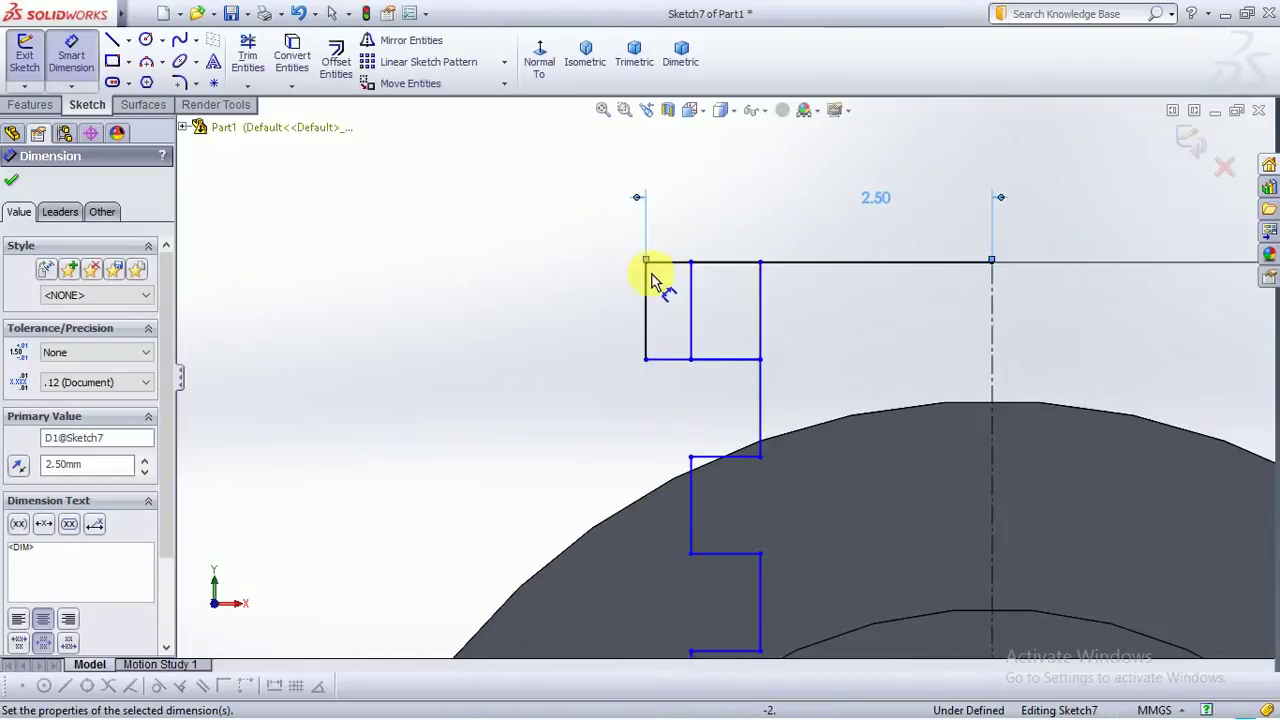
pyautogui.scroll(2, 670, 287)
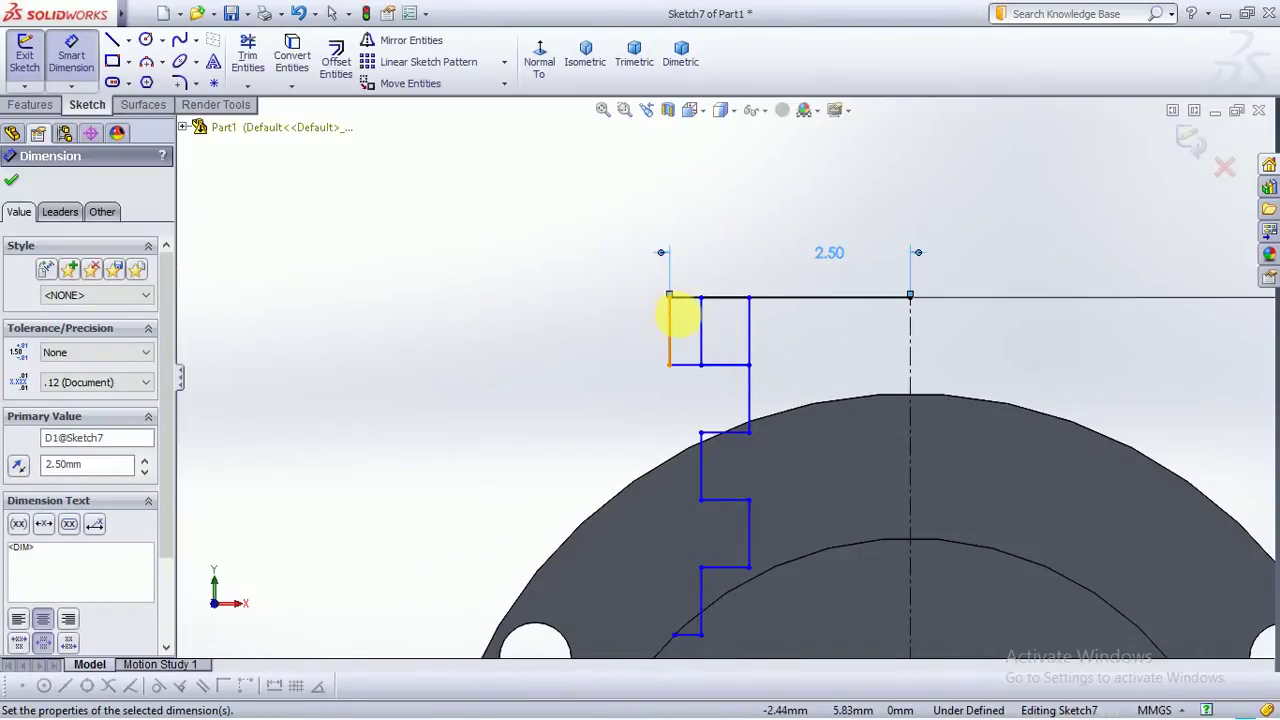
pyautogui.hotkey('ctrl', 'z')
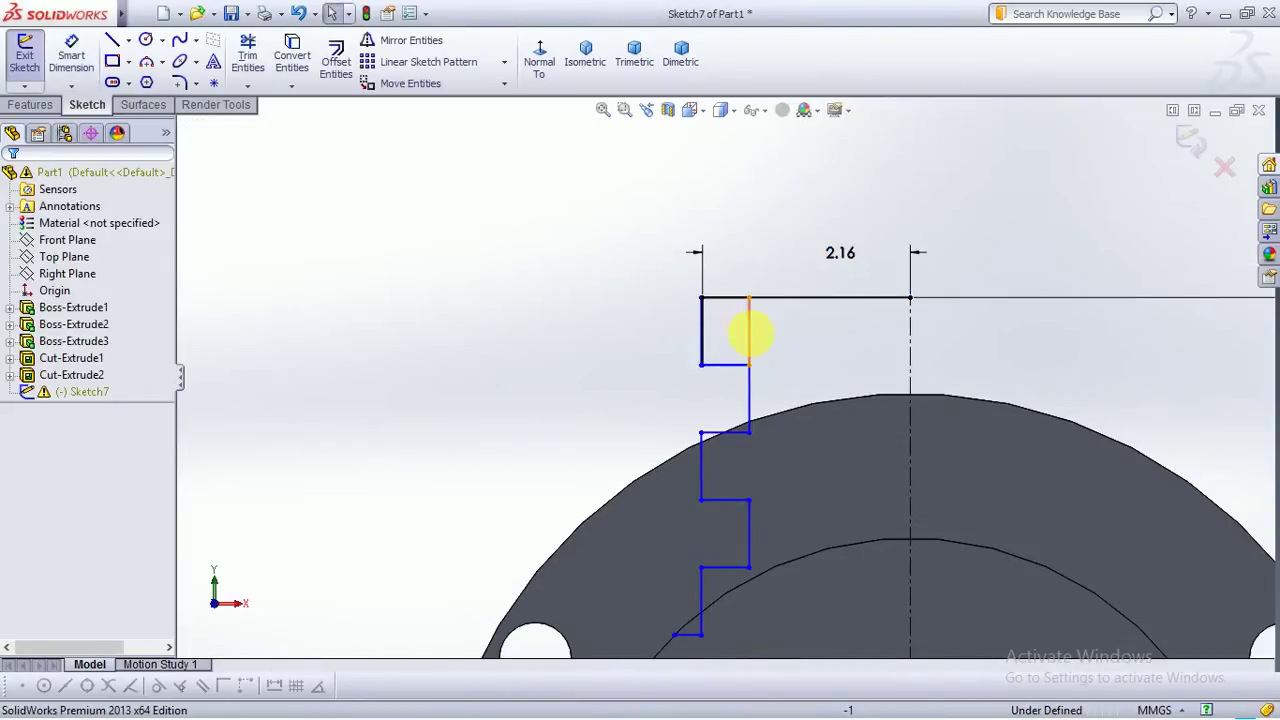
pyautogui.moveTo(703, 268); pyautogui.dragTo(730, 283)
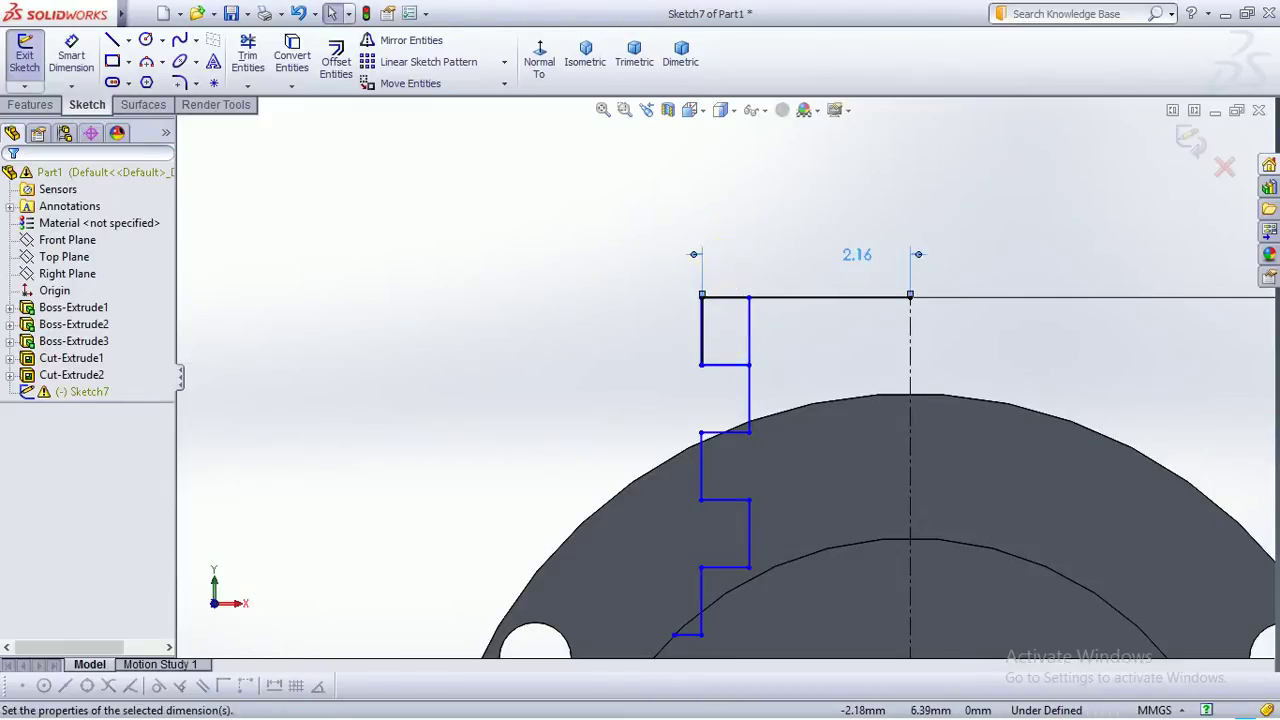
pyautogui.doubleClick(856, 259)
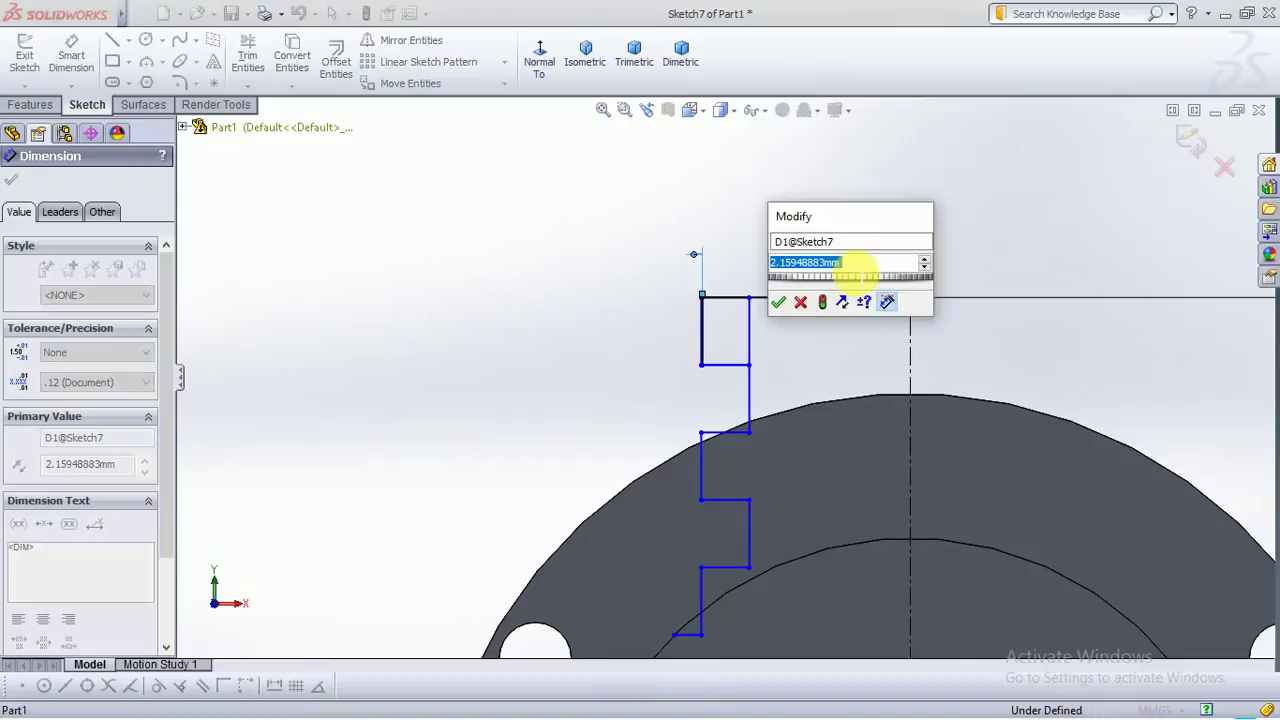
pyautogui.click(802, 304)
pyautogui.press('Delete')
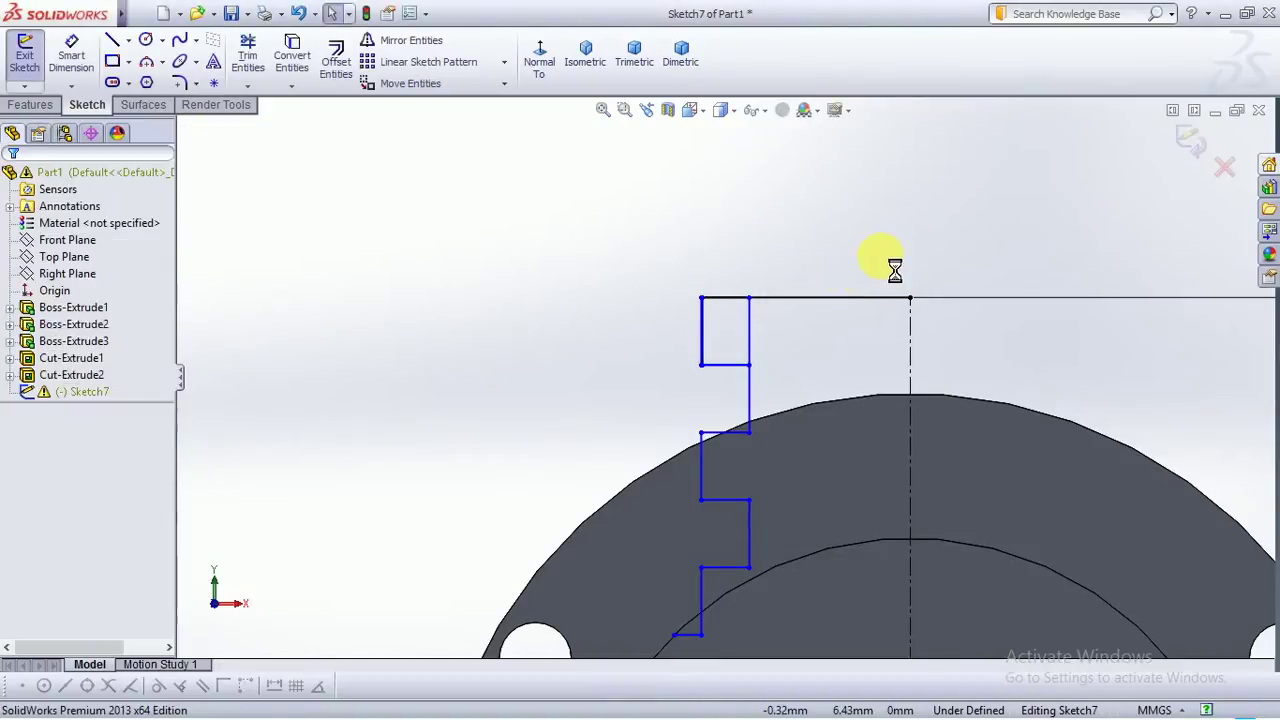
# Inspect the overlapping upper tooth and undo the Equal relation on the profile's vertical lines
pyautogui.scroll(-5, 704, 410)
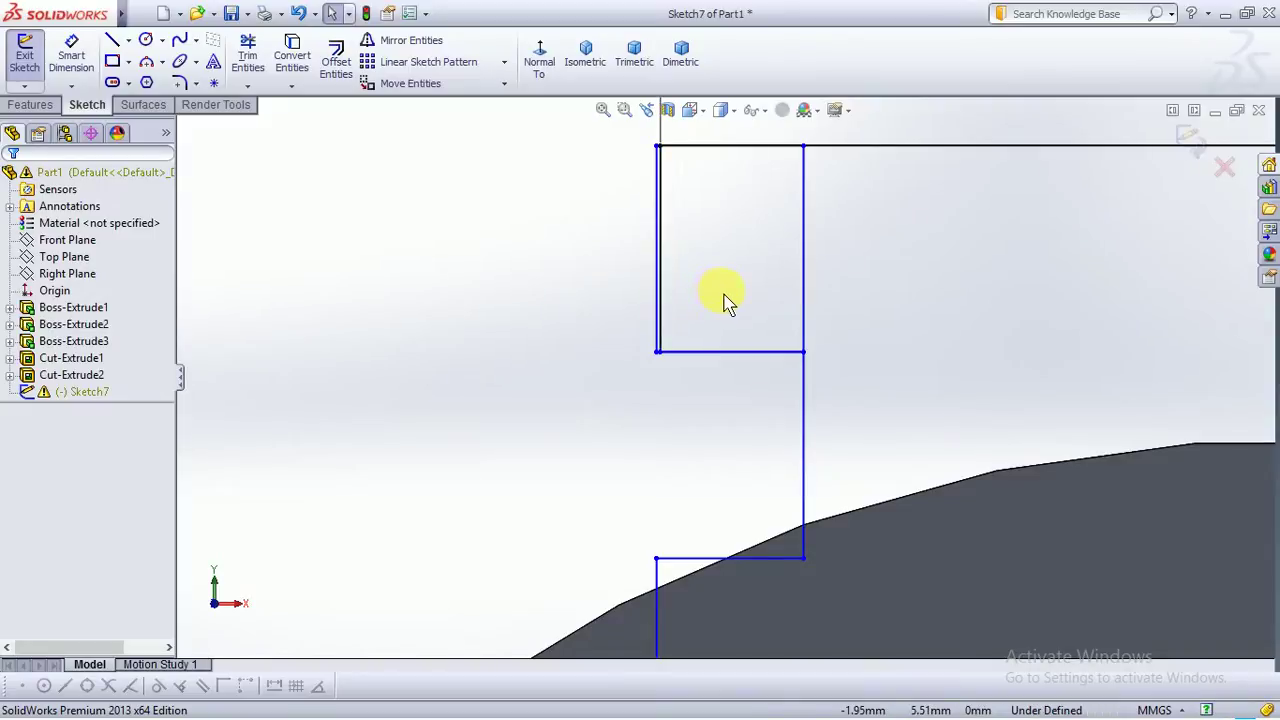
pyautogui.scroll(4, 728, 300)
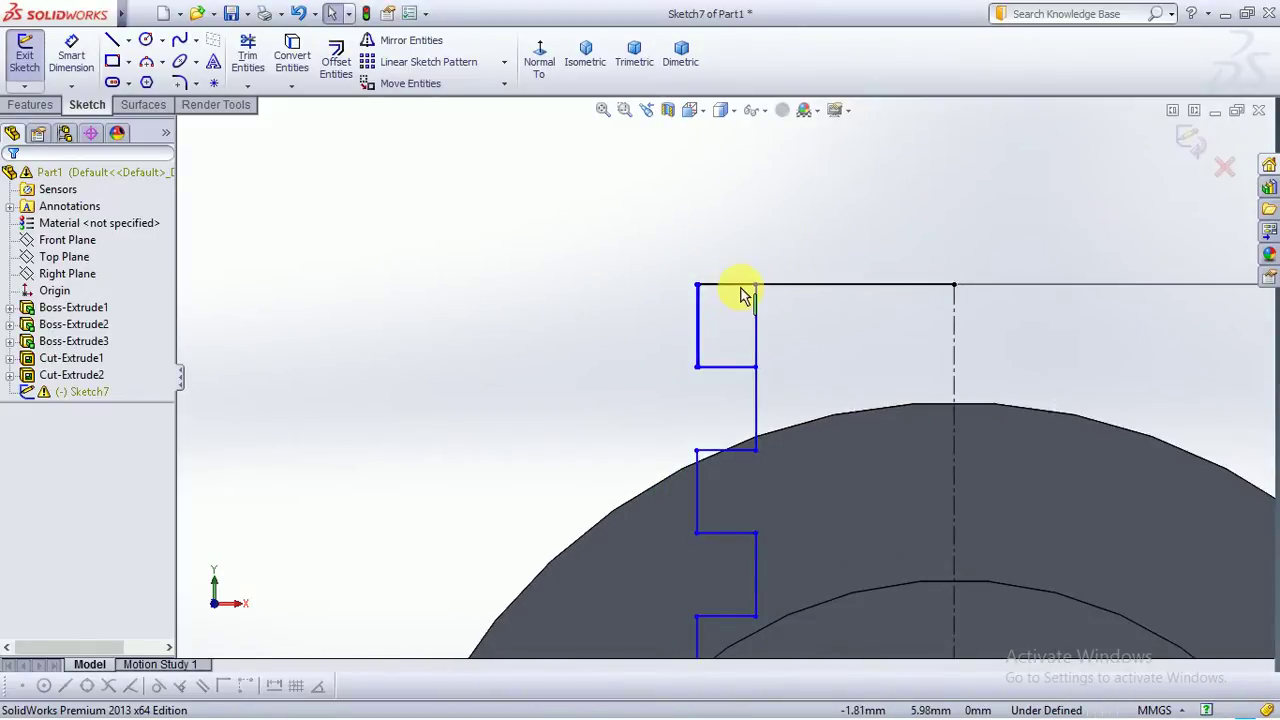
pyautogui.hotkey('ctrl', 'z')
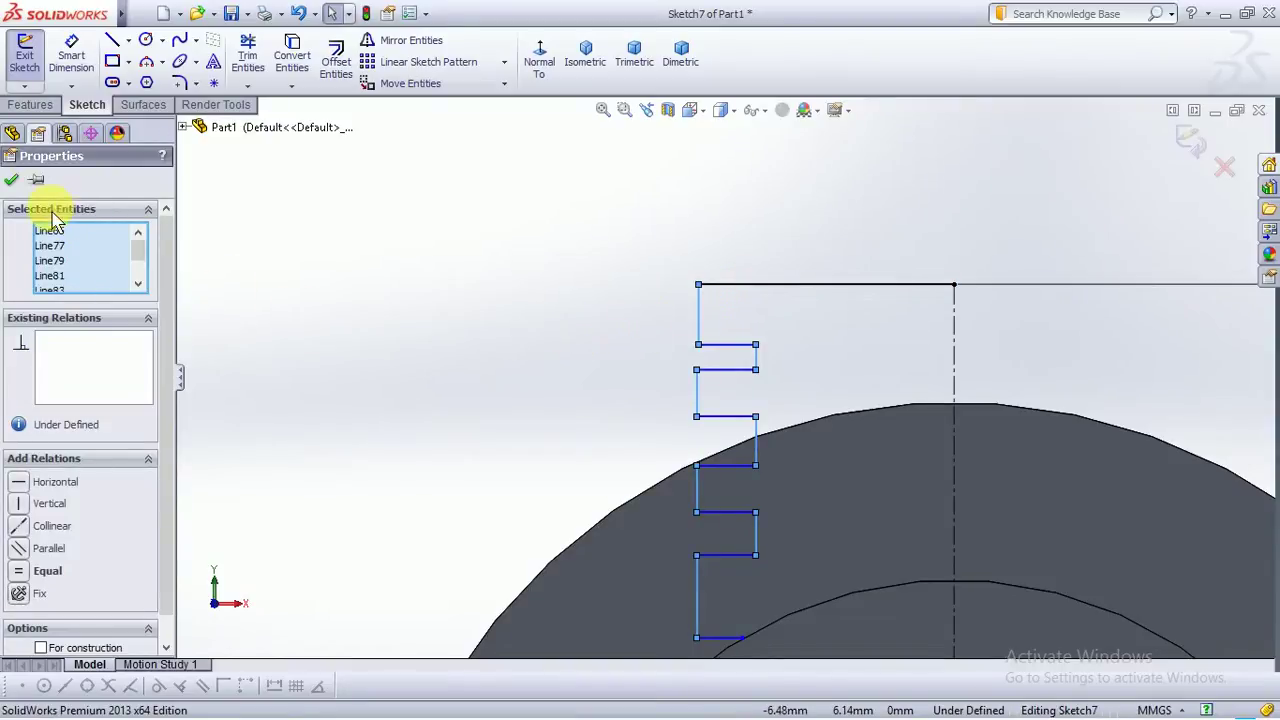
# Apply the Equal relation to the selected vertical lines again and inspect the profile's upper tooth
pyautogui.click(30, 574)
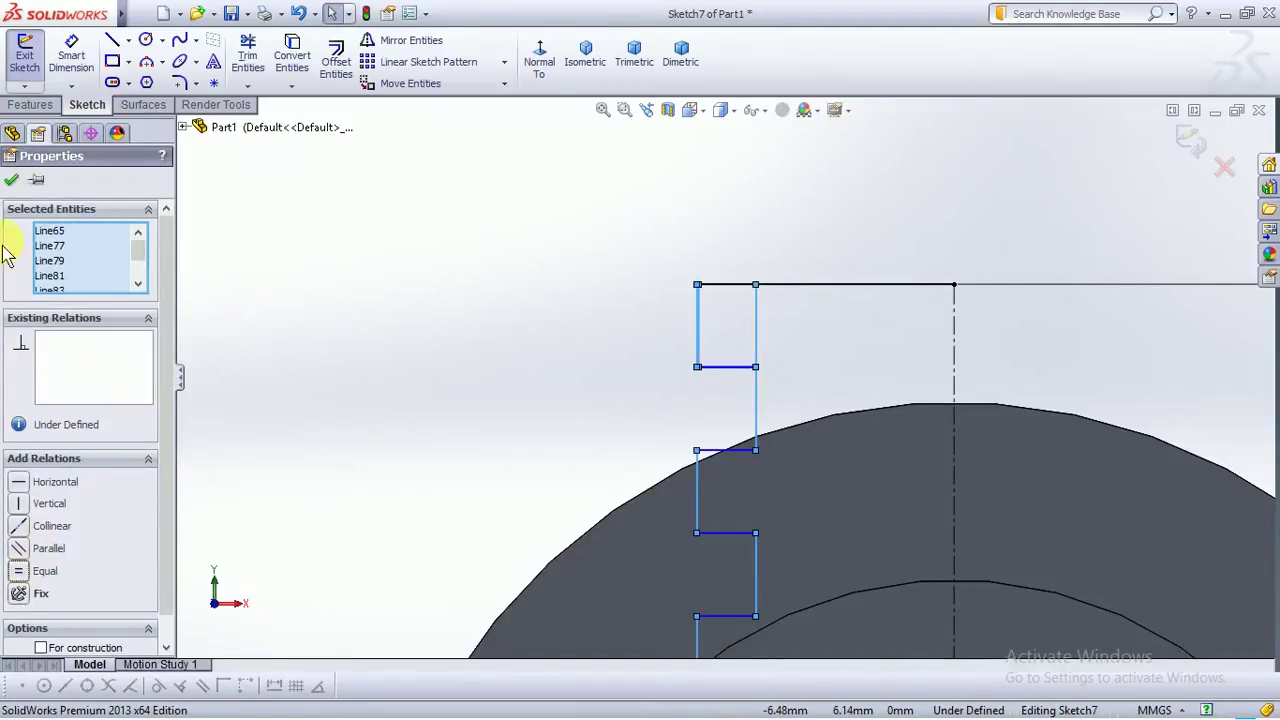
pyautogui.click(11, 179)
pyautogui.scroll(-6, 600, 417)
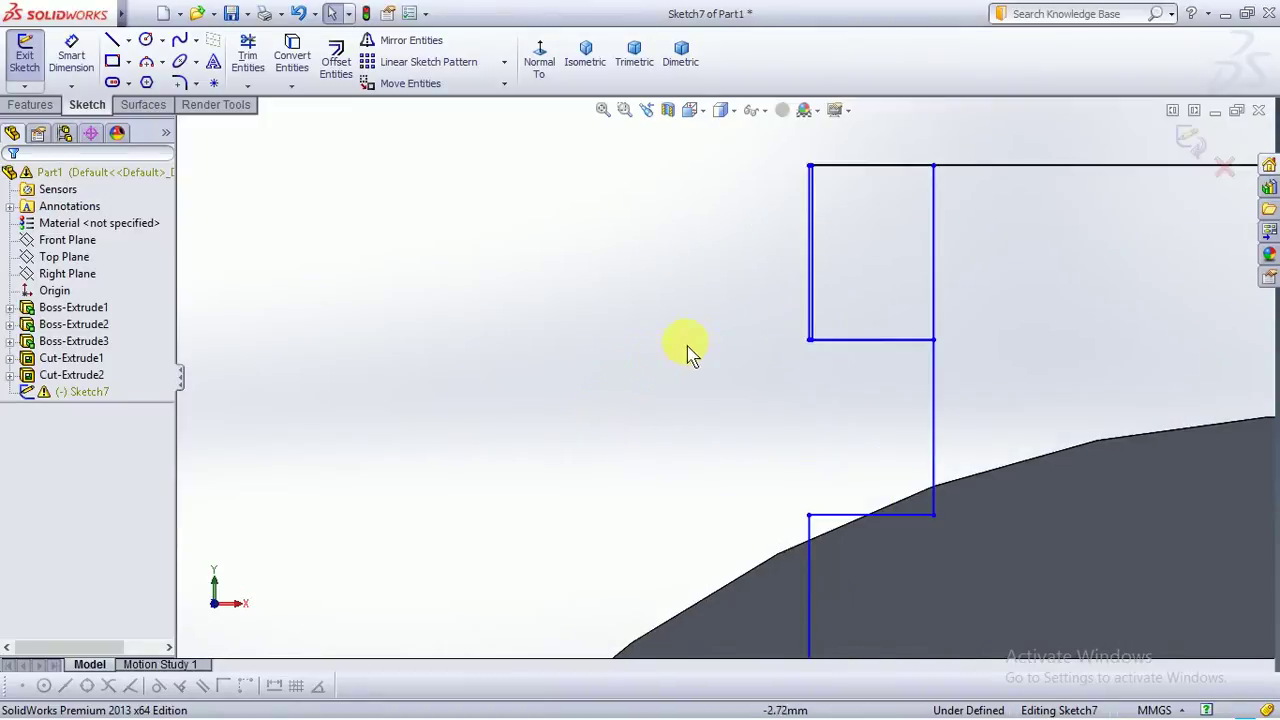
pyautogui.scroll(5, 866, 447)
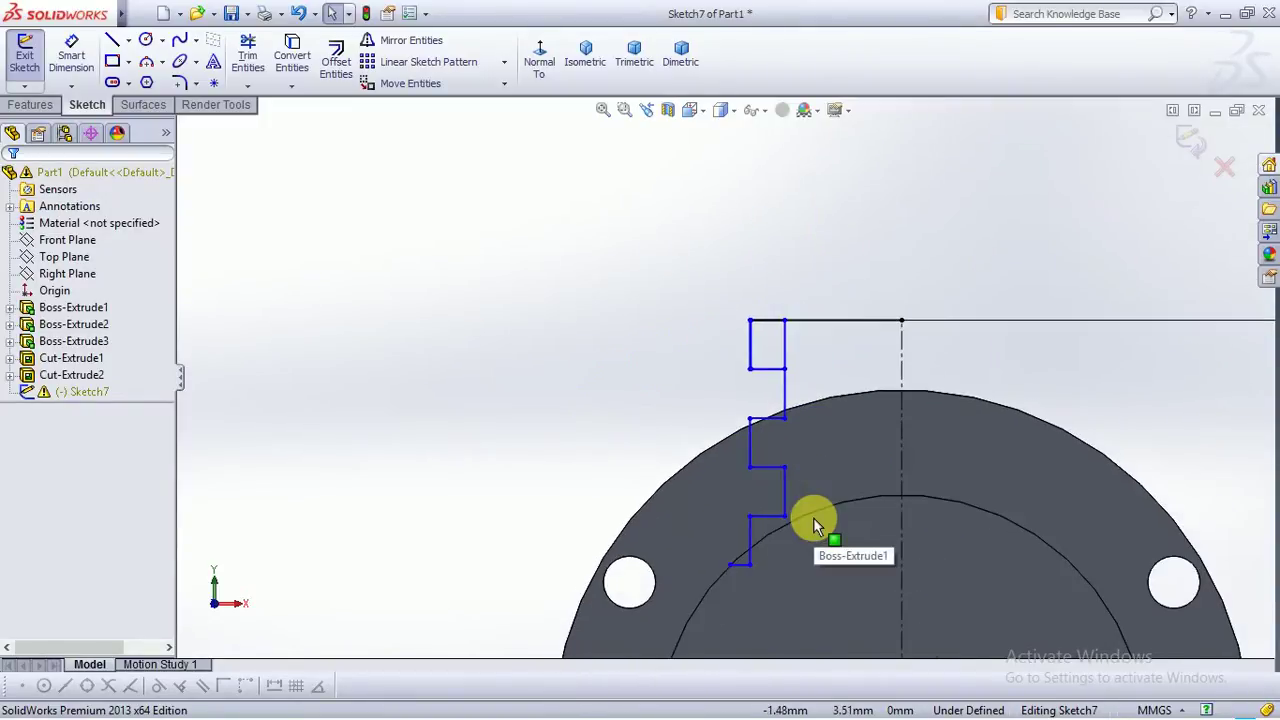
# Undo the repeated Equal relation to restore the separate teeth of the profile
pyautogui.scroll(-2, 810, 514)
pyautogui.hotkey('ctrl', 'z')
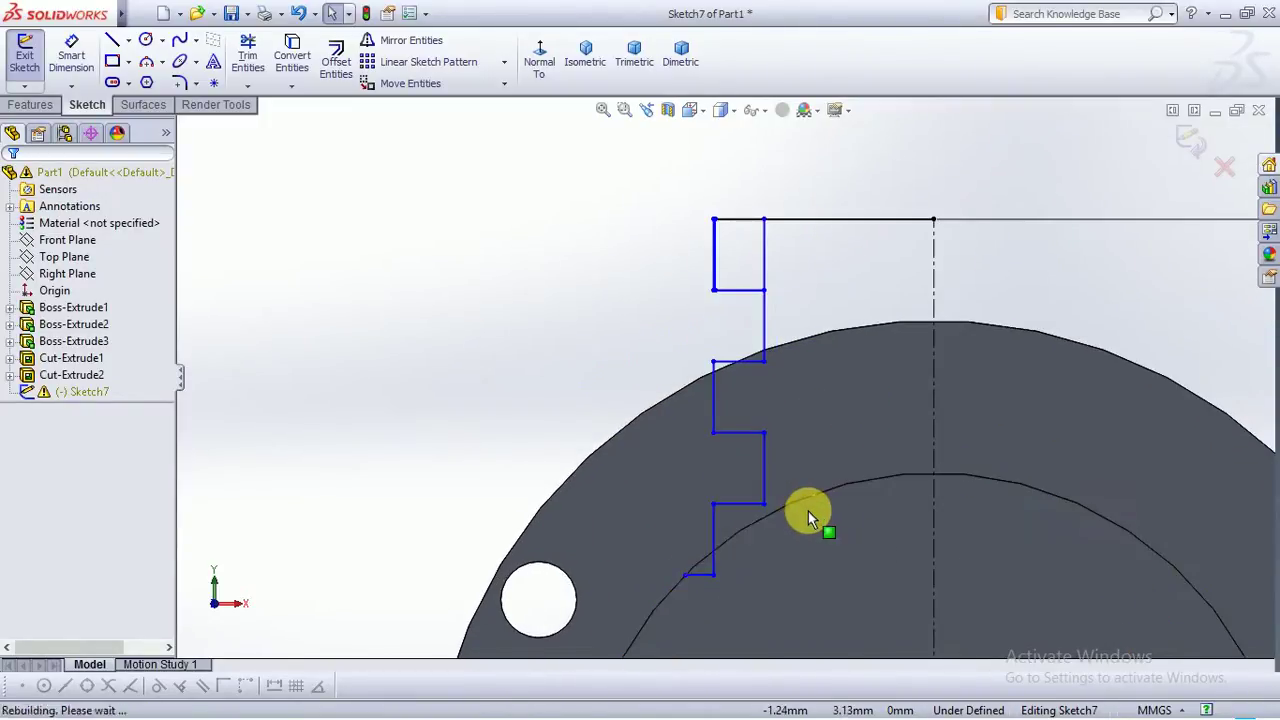
pyautogui.click(232, 300)
pyautogui.hotkey('ctrl', 'y')
pyautogui.click(400, 277)
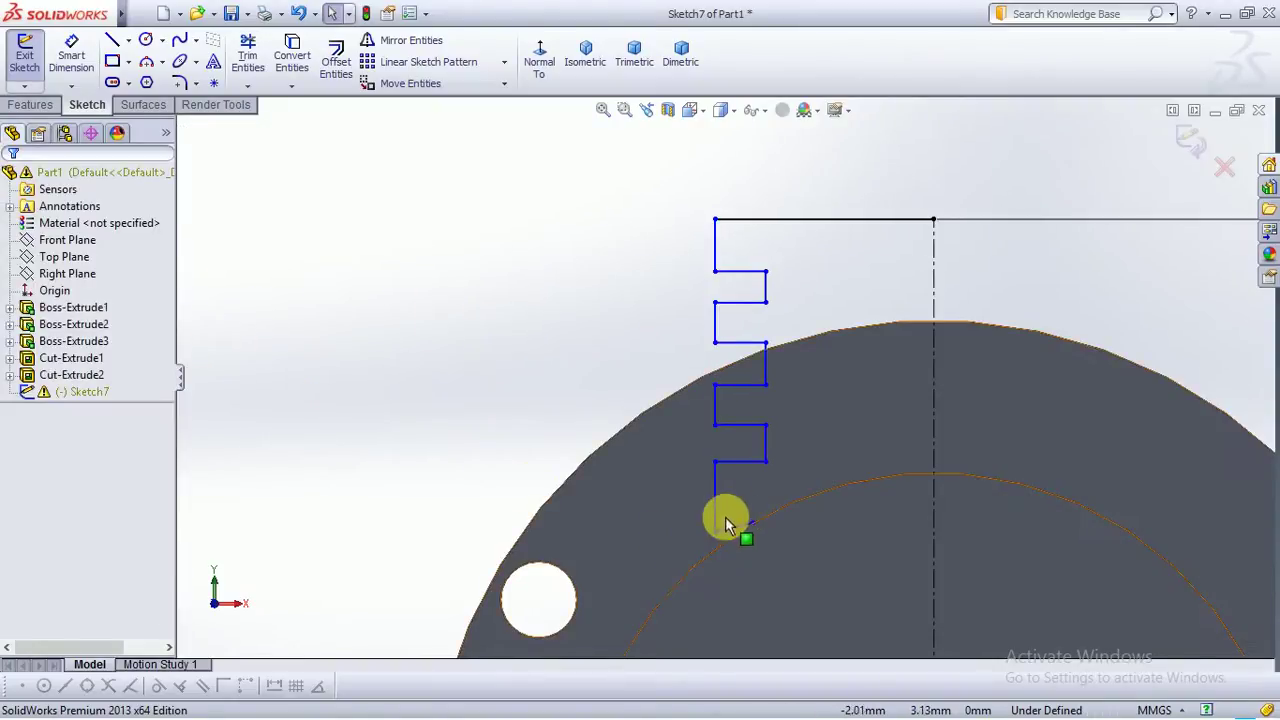
# Make the slanted short line between the profile's lower end and the inner arc horizontal again
pyautogui.moveTo(727, 531); pyautogui.dragTo(752, 522)
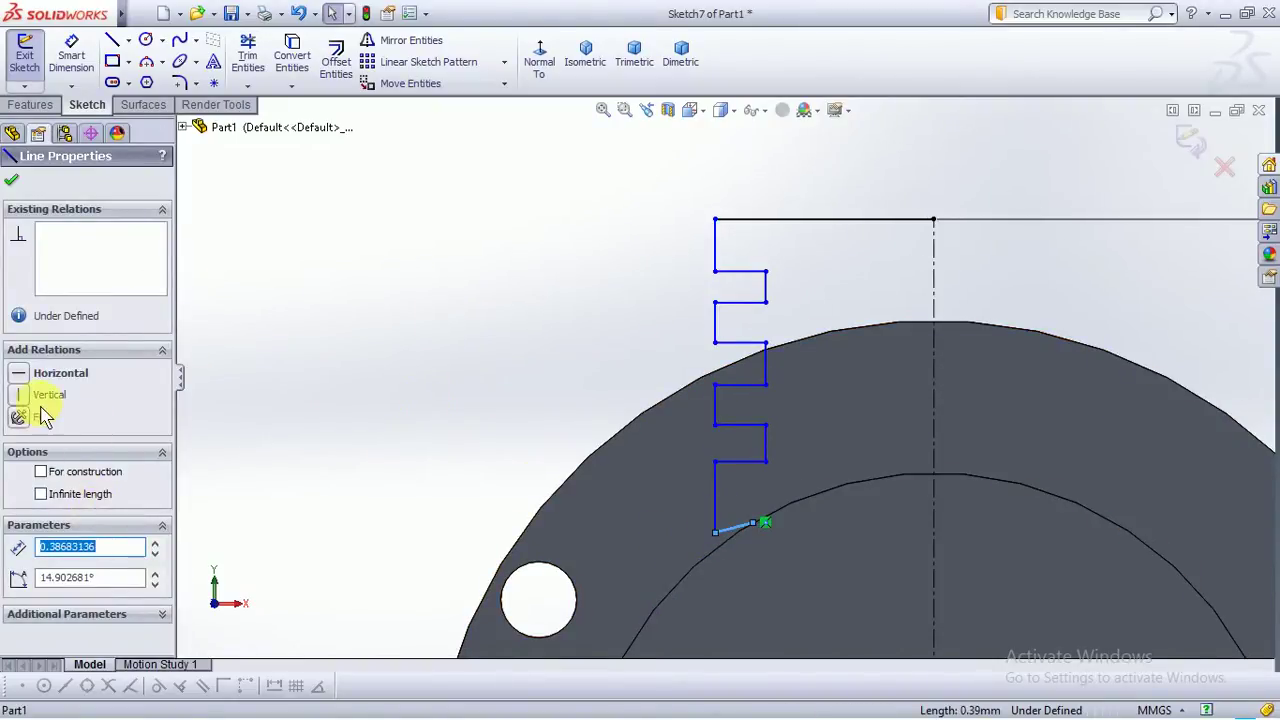
pyautogui.click(27, 375)
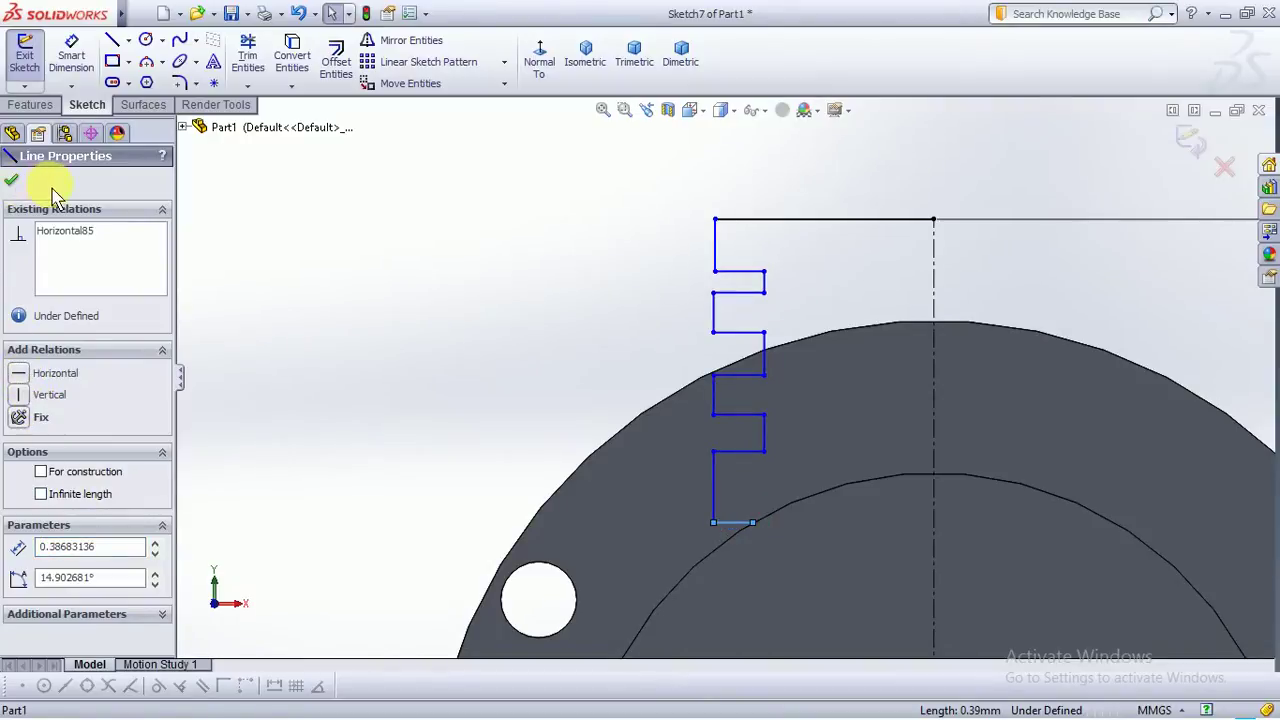
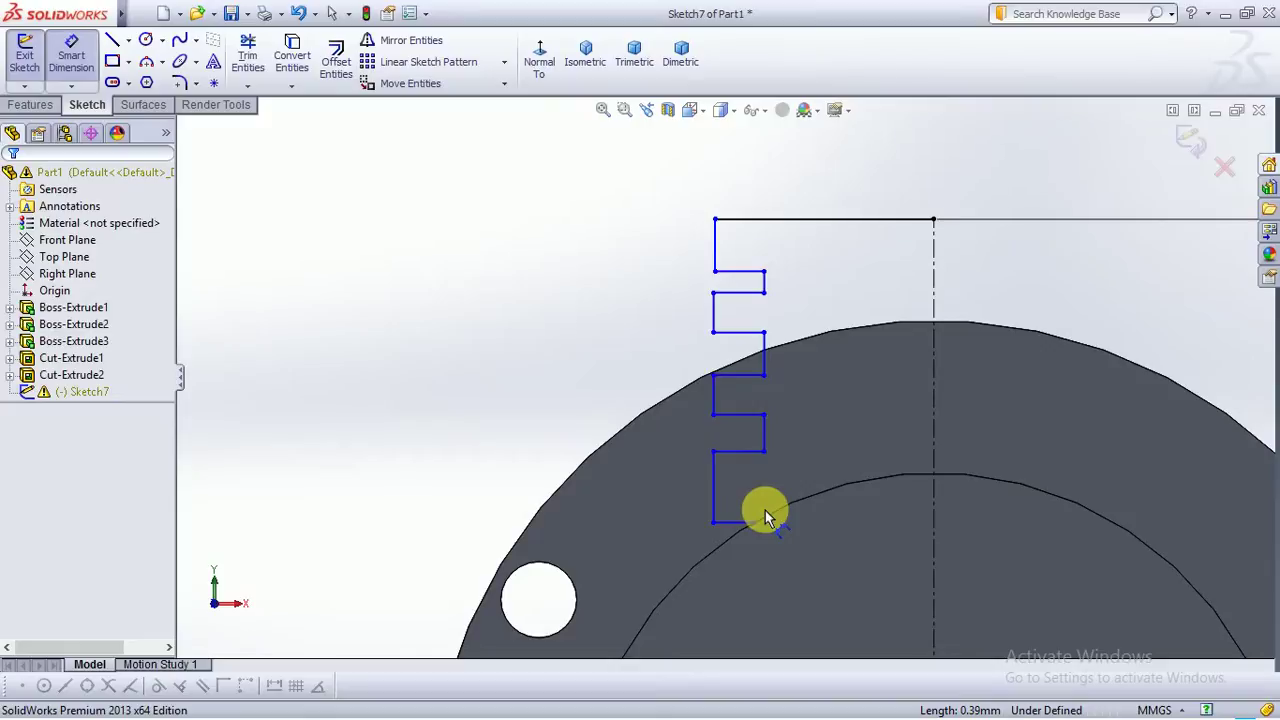
# Dimension the uppermost vertical line of the toothed profile at 0.45 mm
pyautogui.click(716, 256)
pyautogui.click(686, 265)
pyautogui.write('0.')
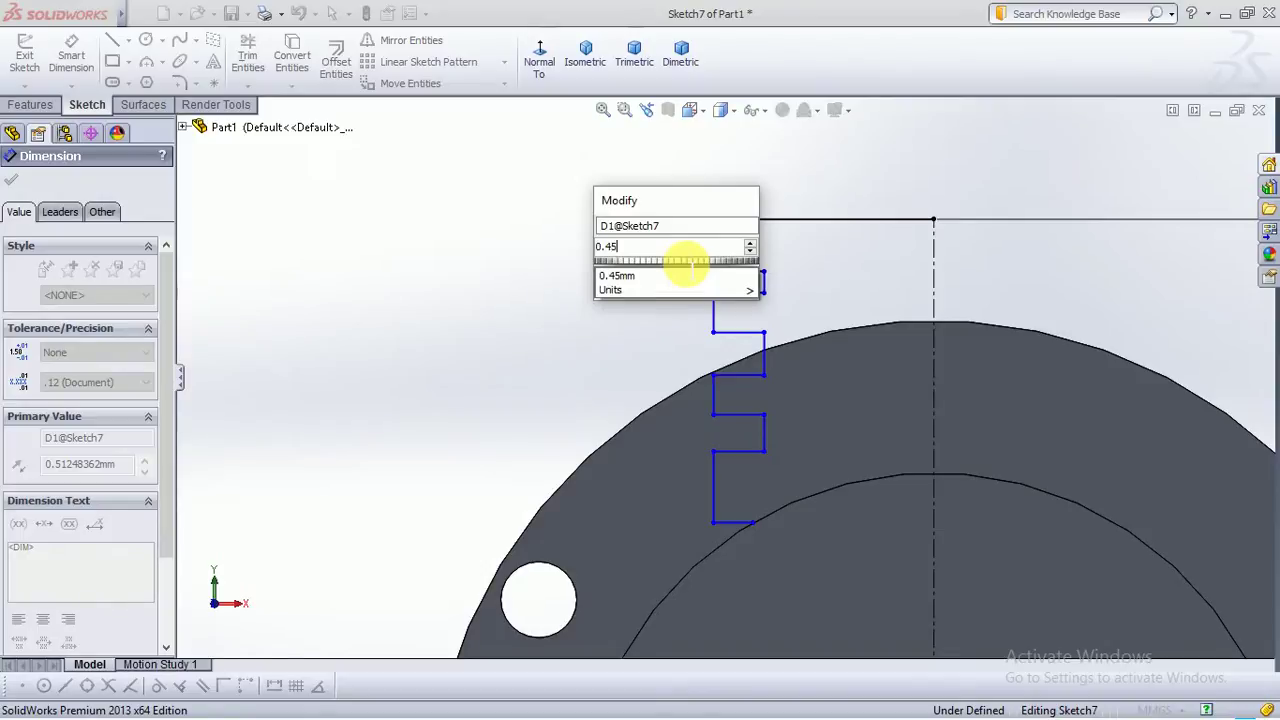
pyautogui.write('45')
pyautogui.press('Return')
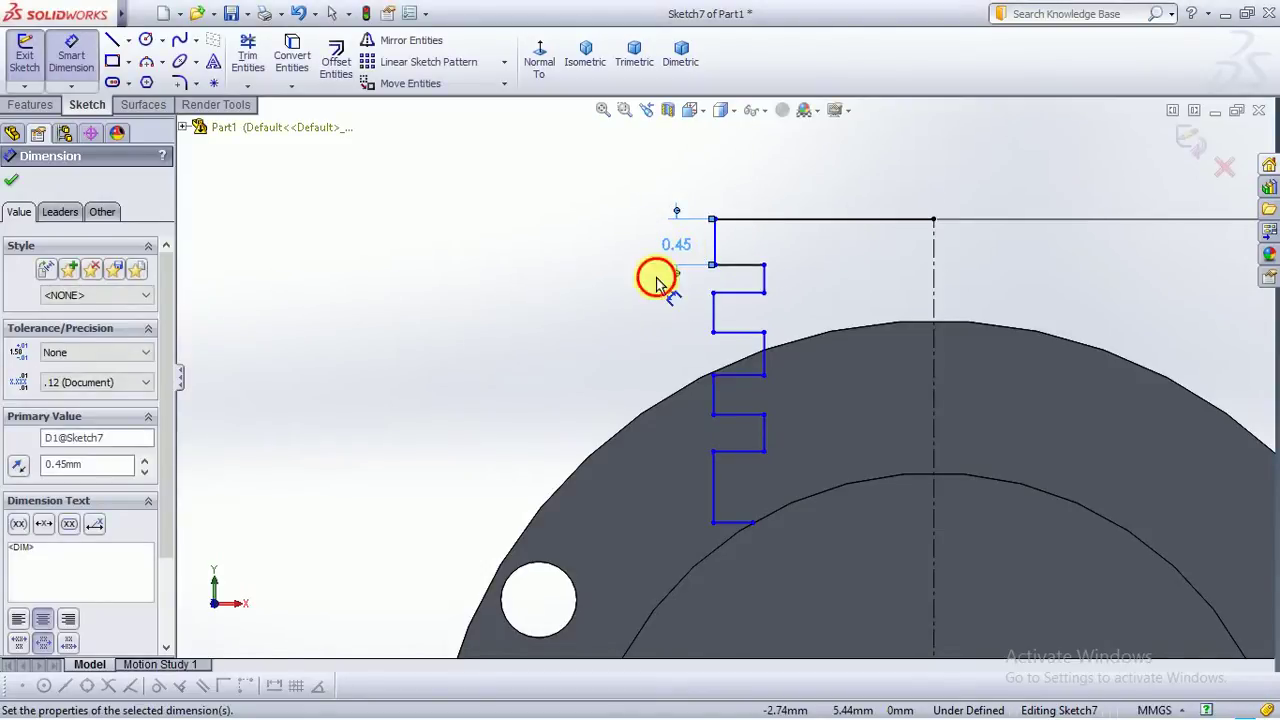
pyautogui.press('Escape')
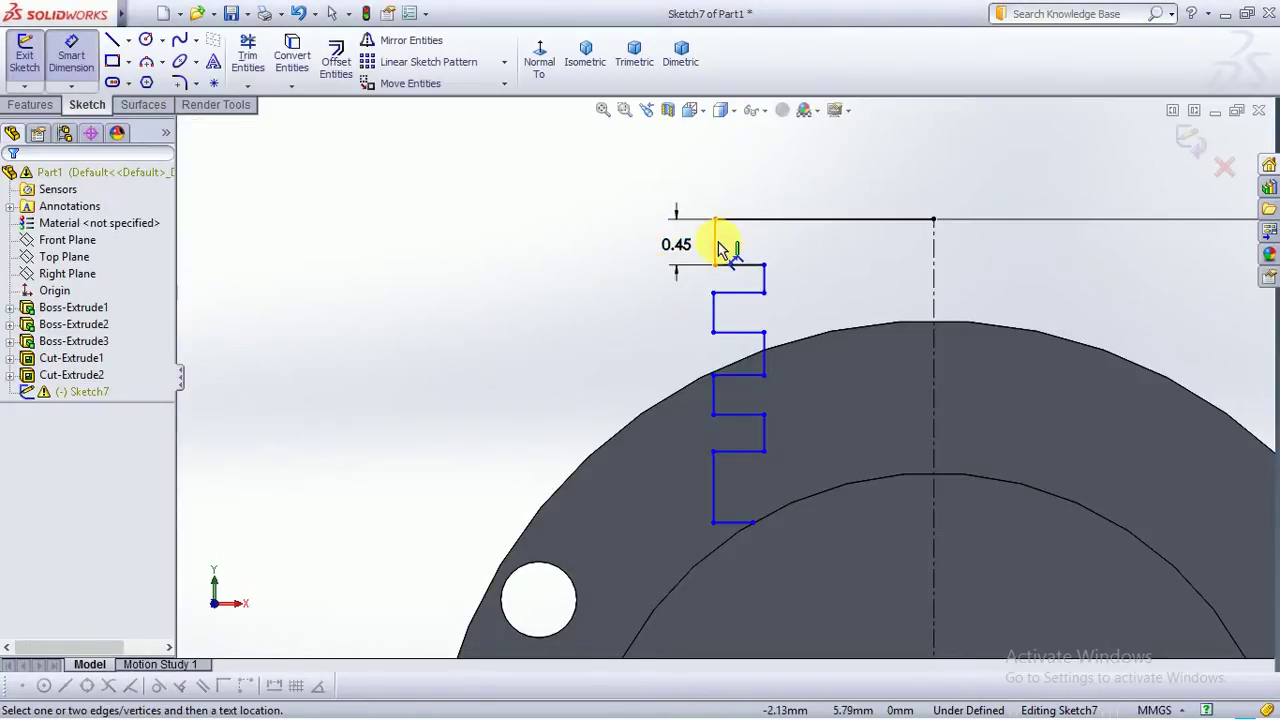
# Reopen the toothed profile's sketch, Sketch7, for editing
pyautogui.press('super')
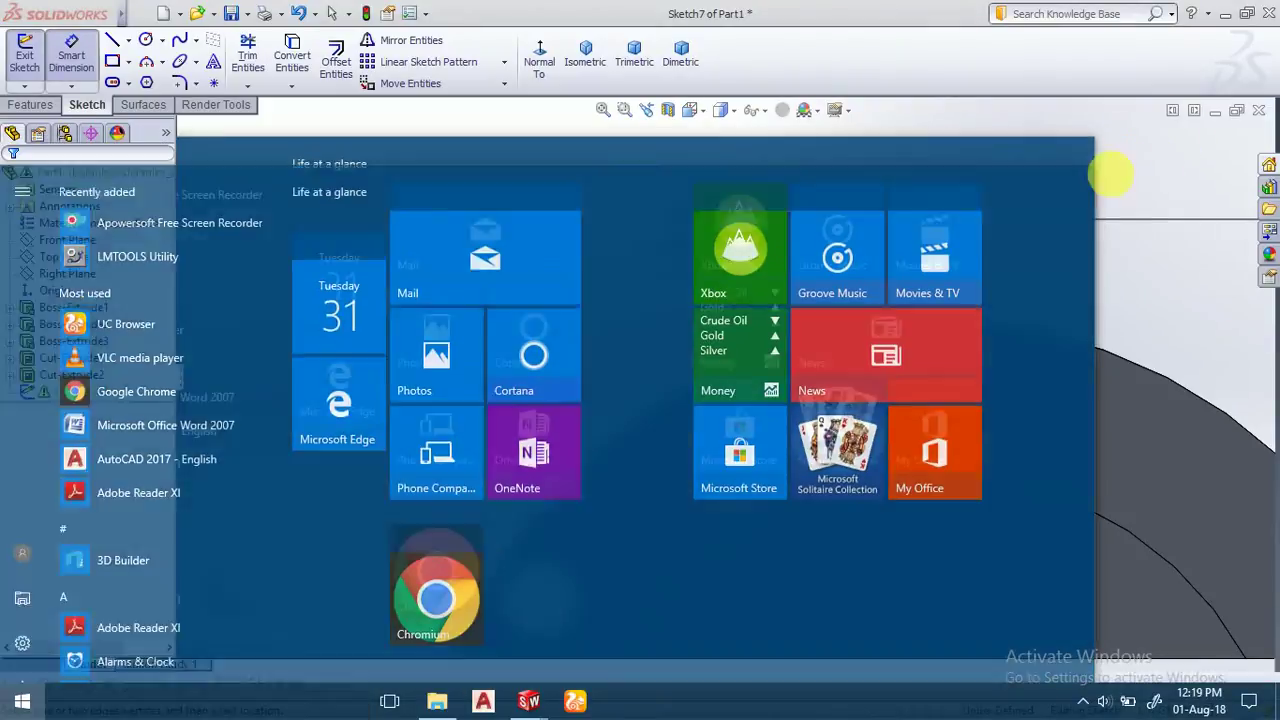
pyautogui.click(1148, 184)
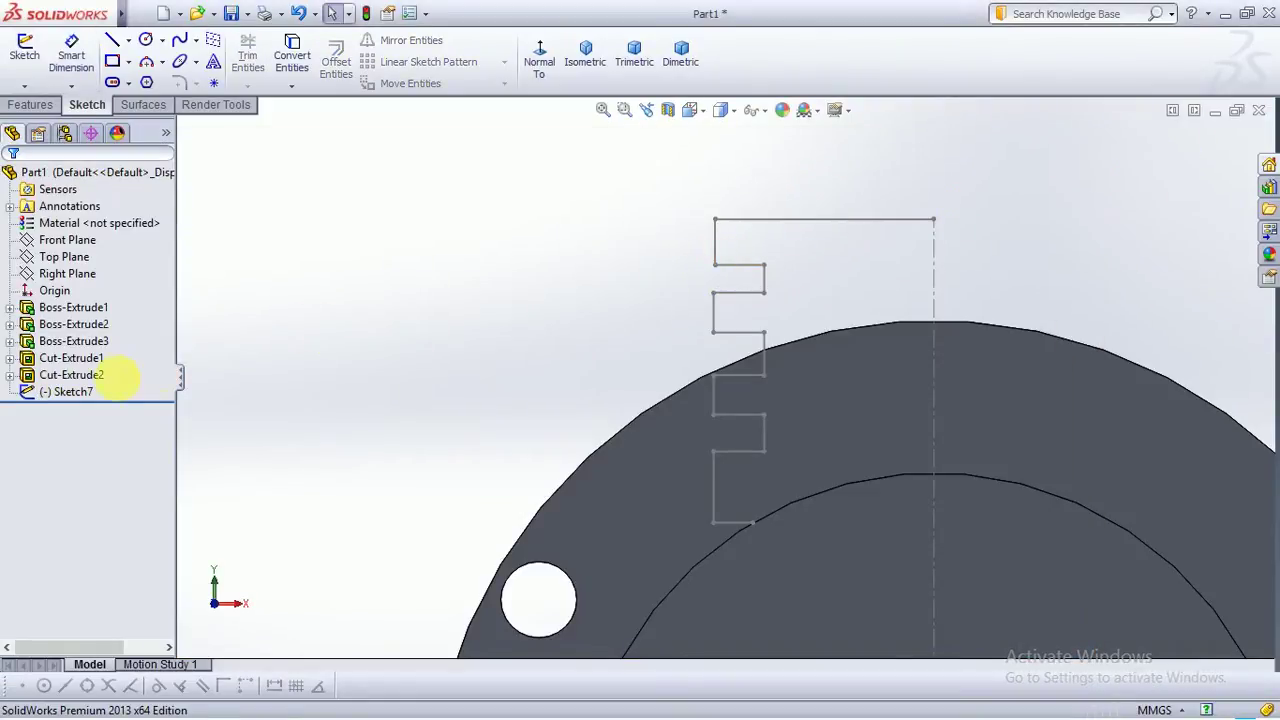
pyautogui.click(70, 392)
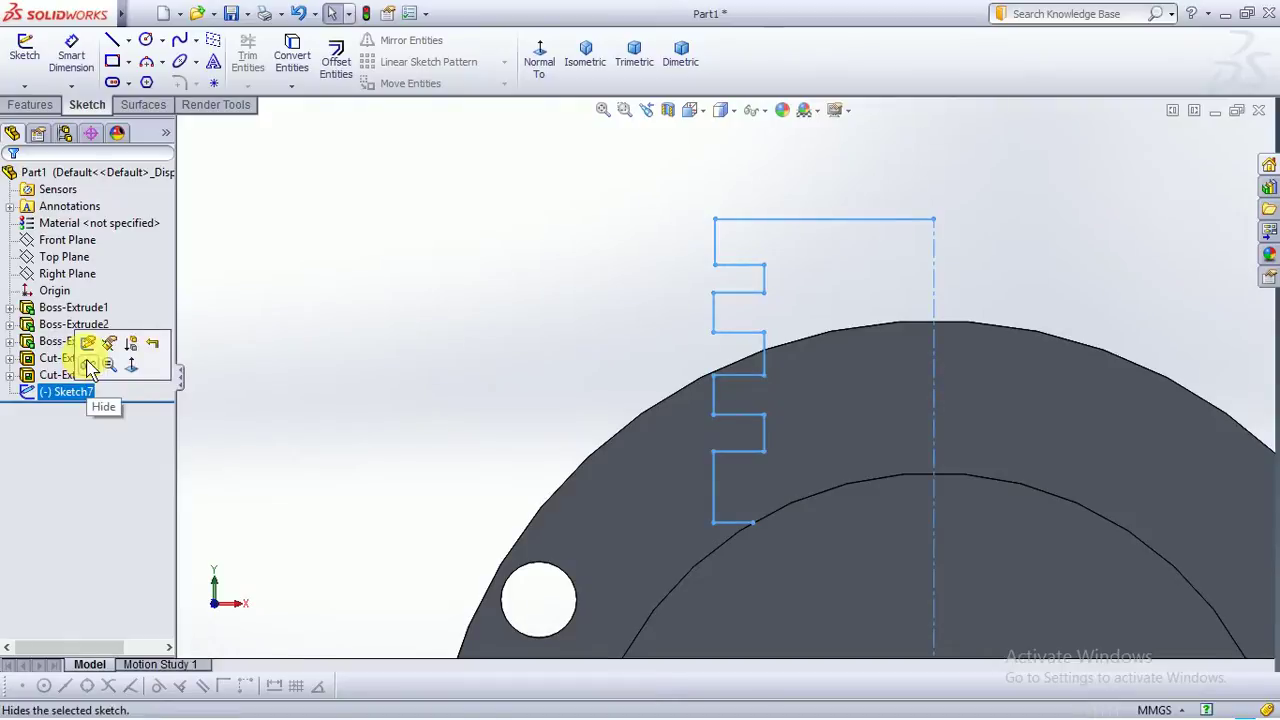
pyautogui.click(87, 343)
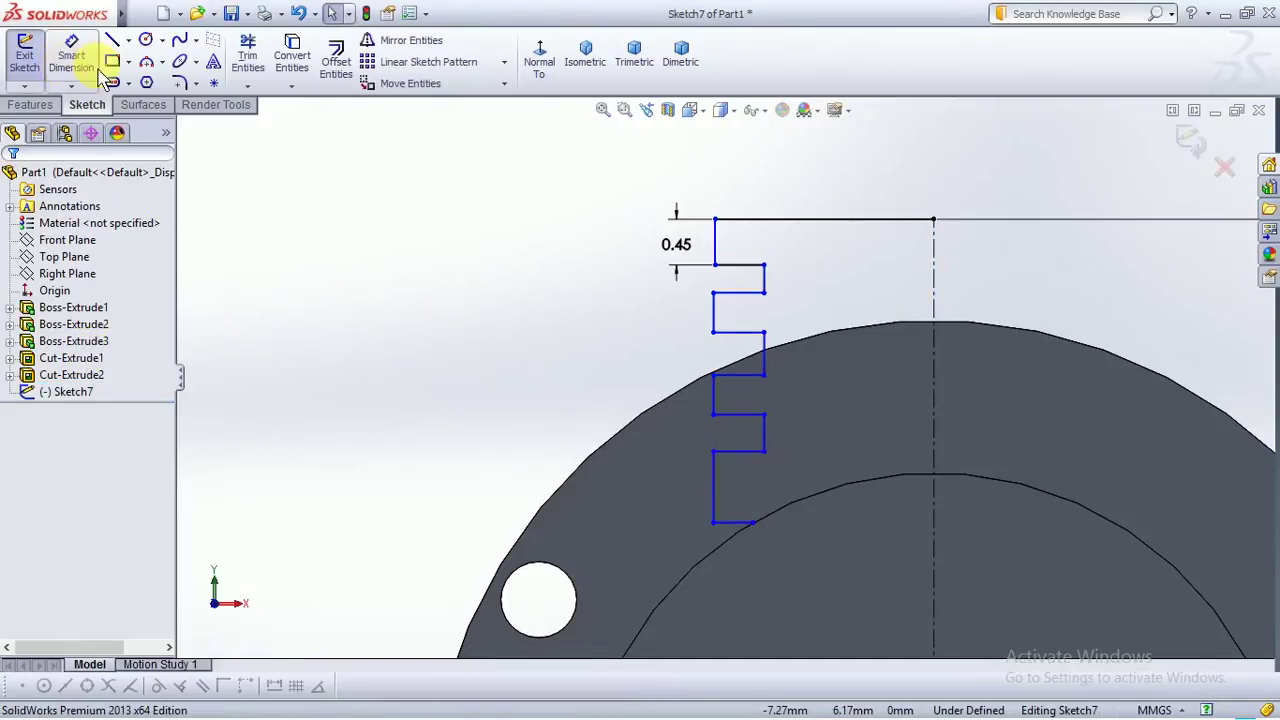
# Try to apply the Equal relation to the vertical lines of the toothed profile while its uppermost line is dimensioned
pyautogui.click(716, 248)
pyautogui.keyDown('ctrl'); pyautogui.click(763, 280); pyautogui.keyUp('ctrl')
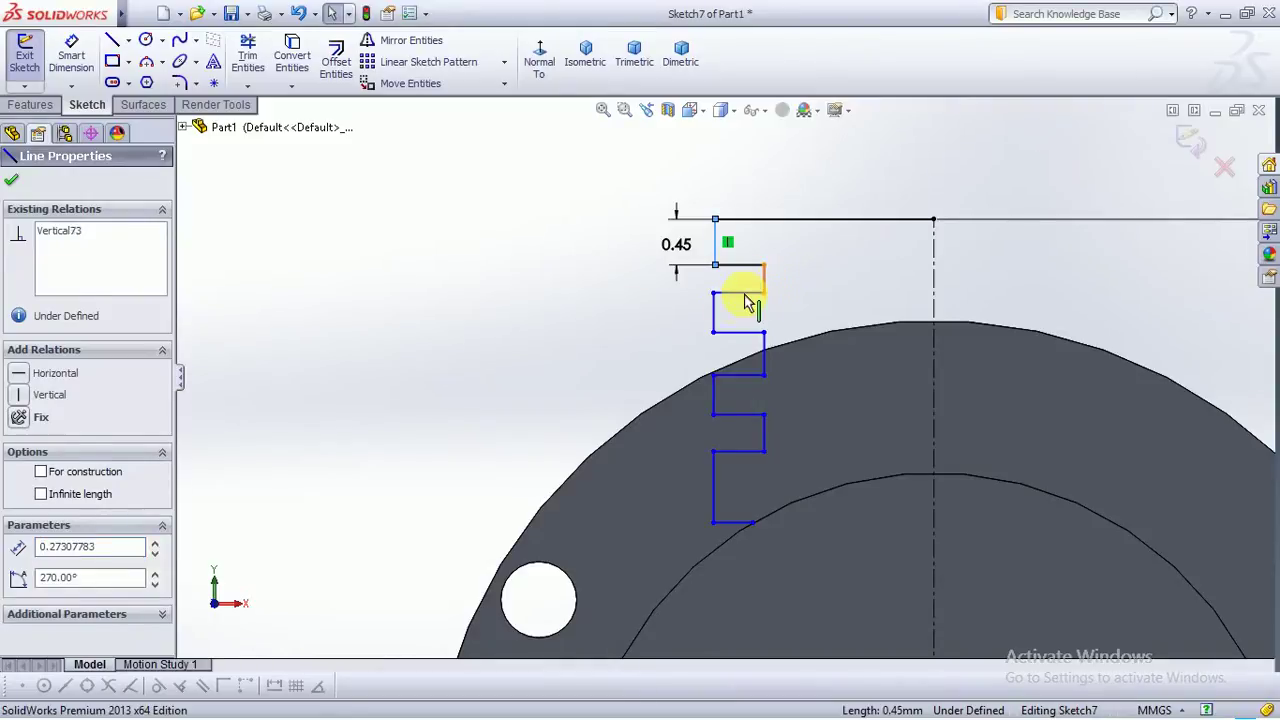
pyautogui.keyDown('ctrl'); pyautogui.click(763, 352); pyautogui.keyUp('ctrl')
pyautogui.keyDown('ctrl'); pyautogui.click(716, 392); pyautogui.keyUp('ctrl')
pyautogui.keyDown('ctrl'); pyautogui.click(765, 433); pyautogui.keyUp('ctrl')
pyautogui.keyDown('ctrl'); pyautogui.click(715, 480); pyautogui.keyUp('ctrl')
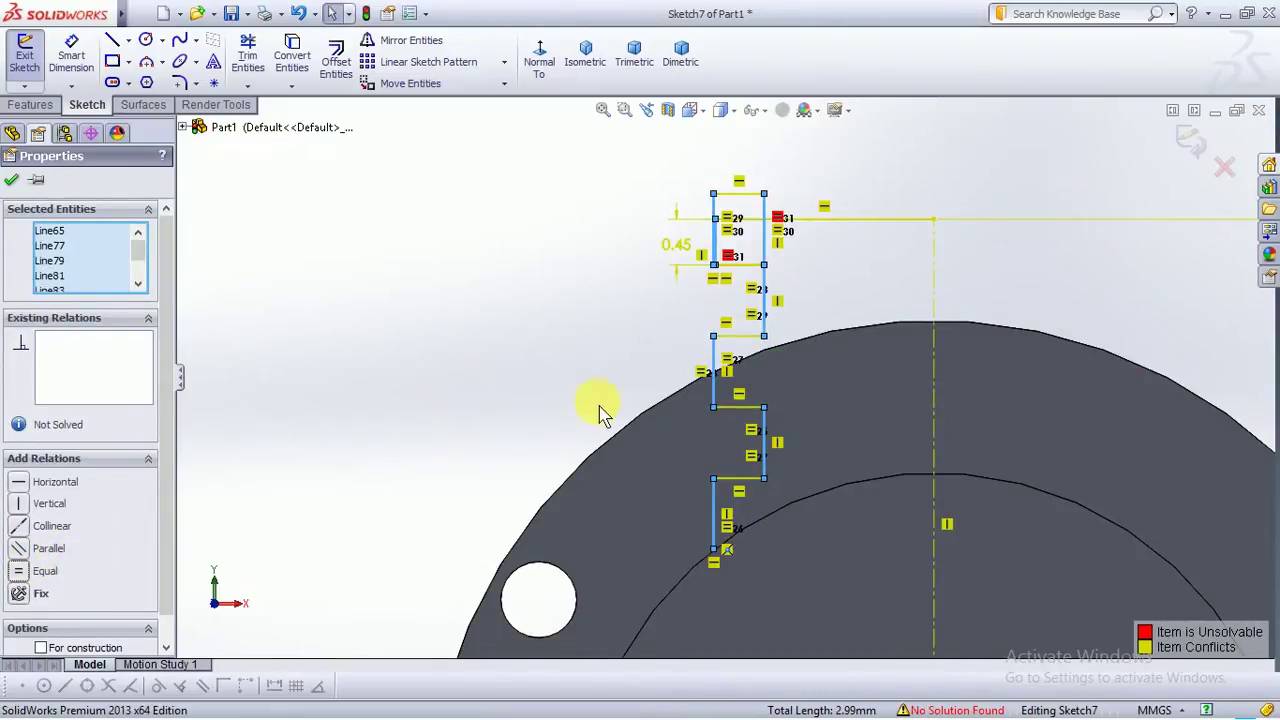
pyautogui.click(13, 182)
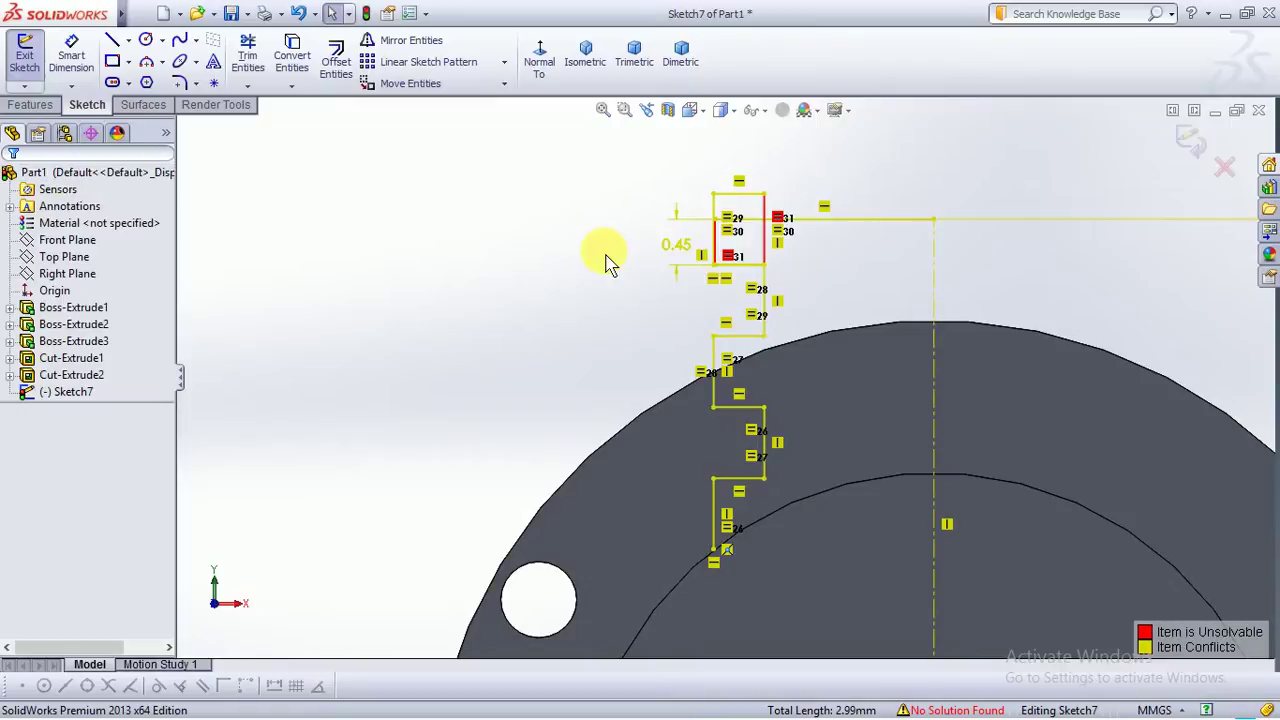
# Delete the uppermost line's dimension and undo both the deletion and the Equal relation
pyautogui.click(683, 248)
pyautogui.press('Delete')
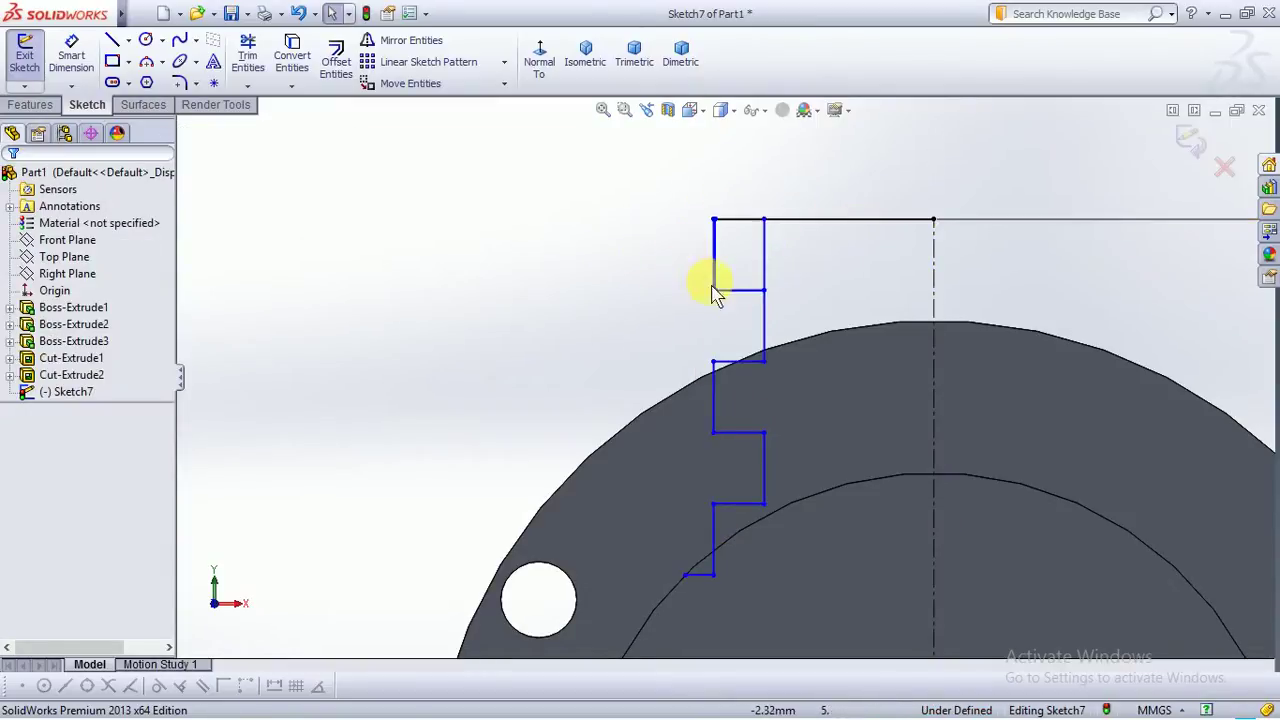
pyautogui.scroll(2, 625, 335)
pyautogui.moveTo(760, 298); pyautogui.dragTo(685, 340)
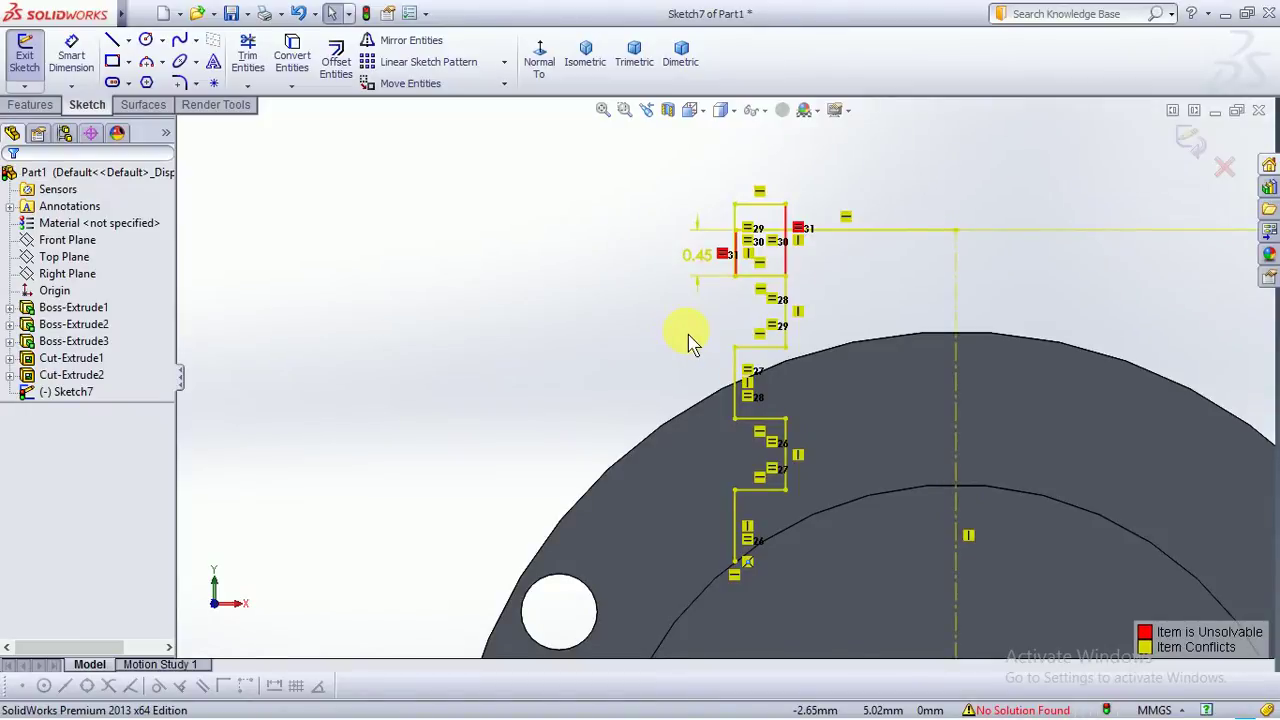
pyautogui.moveTo(689, 335); pyautogui.dragTo(689, 340)
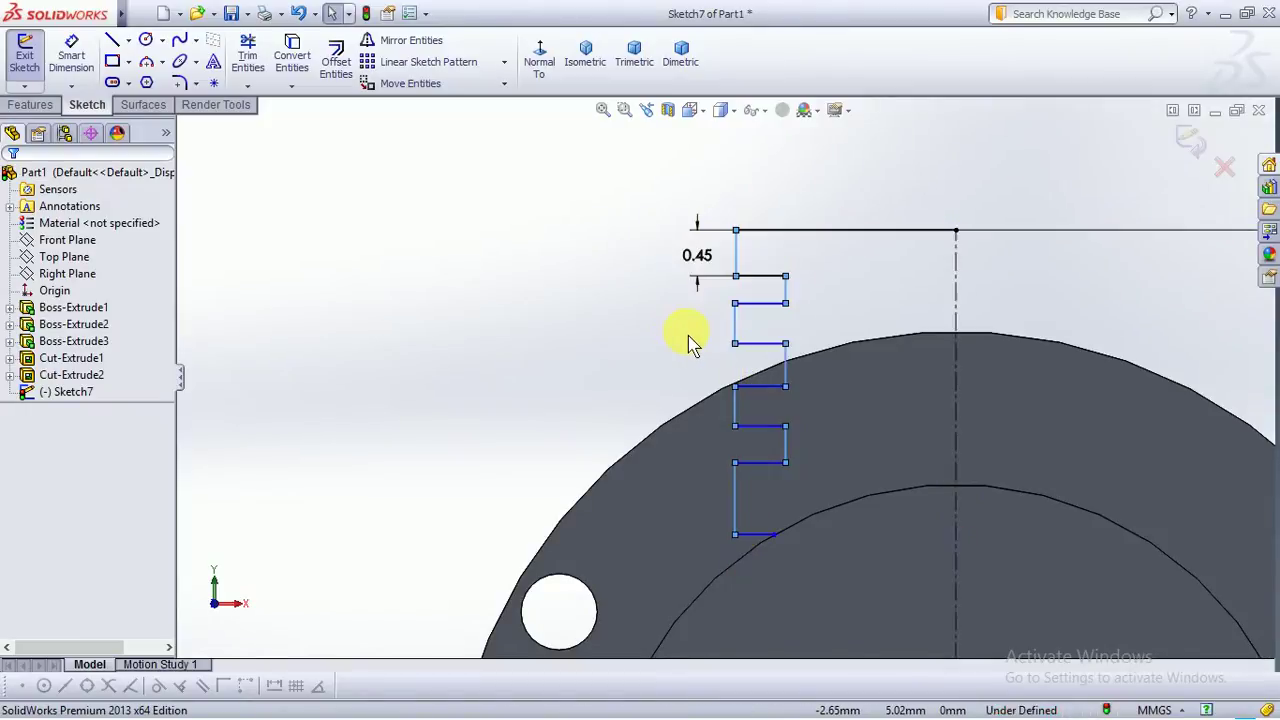
pyautogui.click(612, 380)
# Examine the toothed profile's position against the flange's inner arc, the centreline and the origin
pyautogui.scroll(-2, 610, 365)
pyautogui.scroll(3, 688, 382)
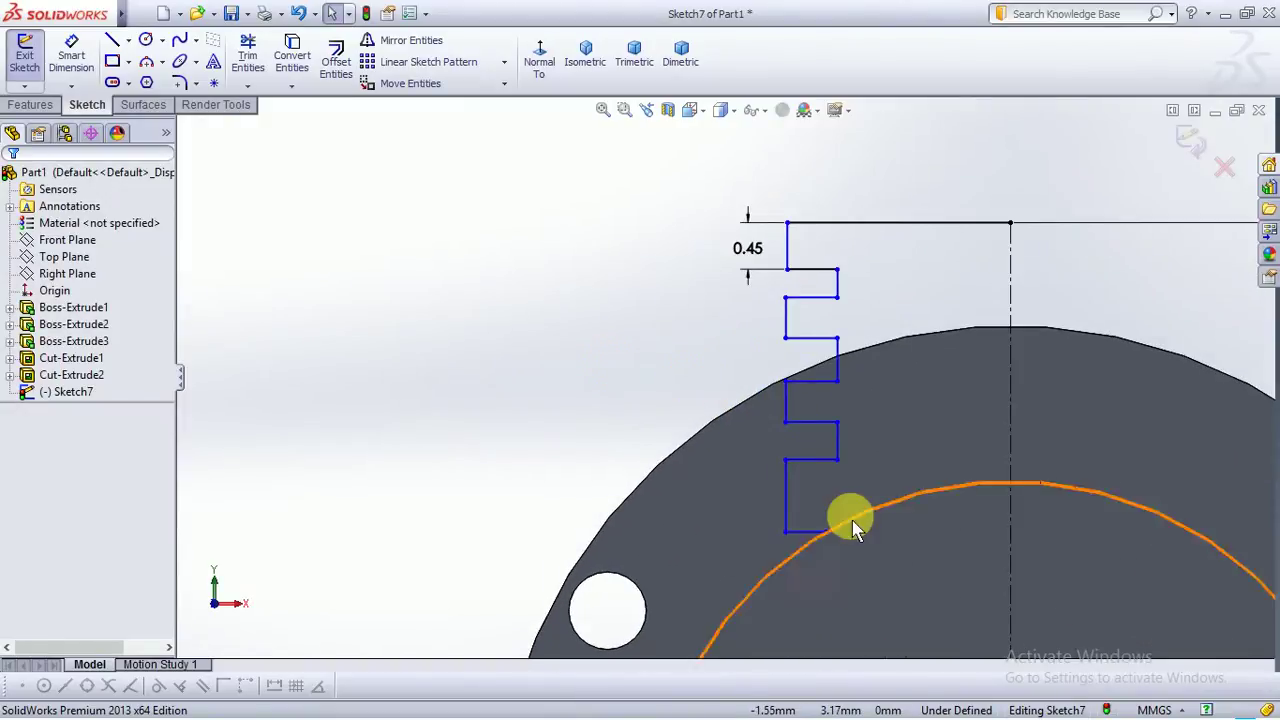
pyautogui.scroll(-5, 817, 460)
pyautogui.scroll(2, 812, 456)
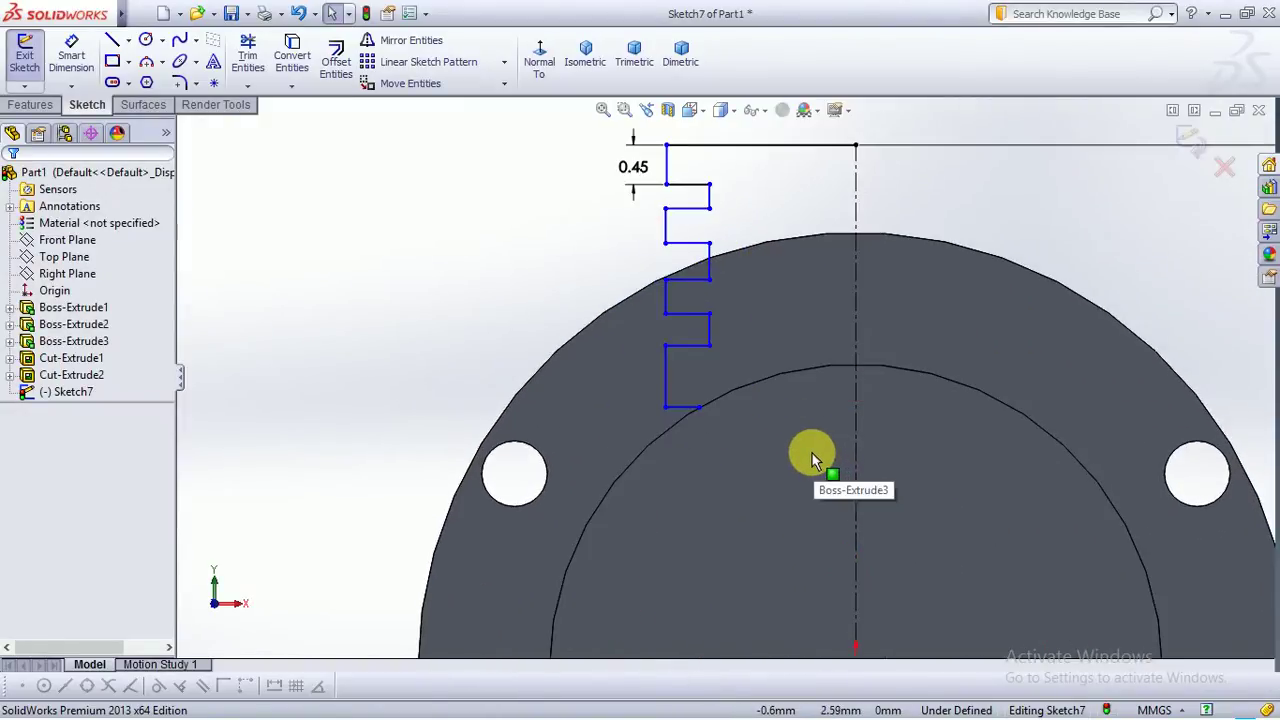
pyautogui.scroll(2, 812, 453)
pyautogui.scroll(-5, 812, 452)
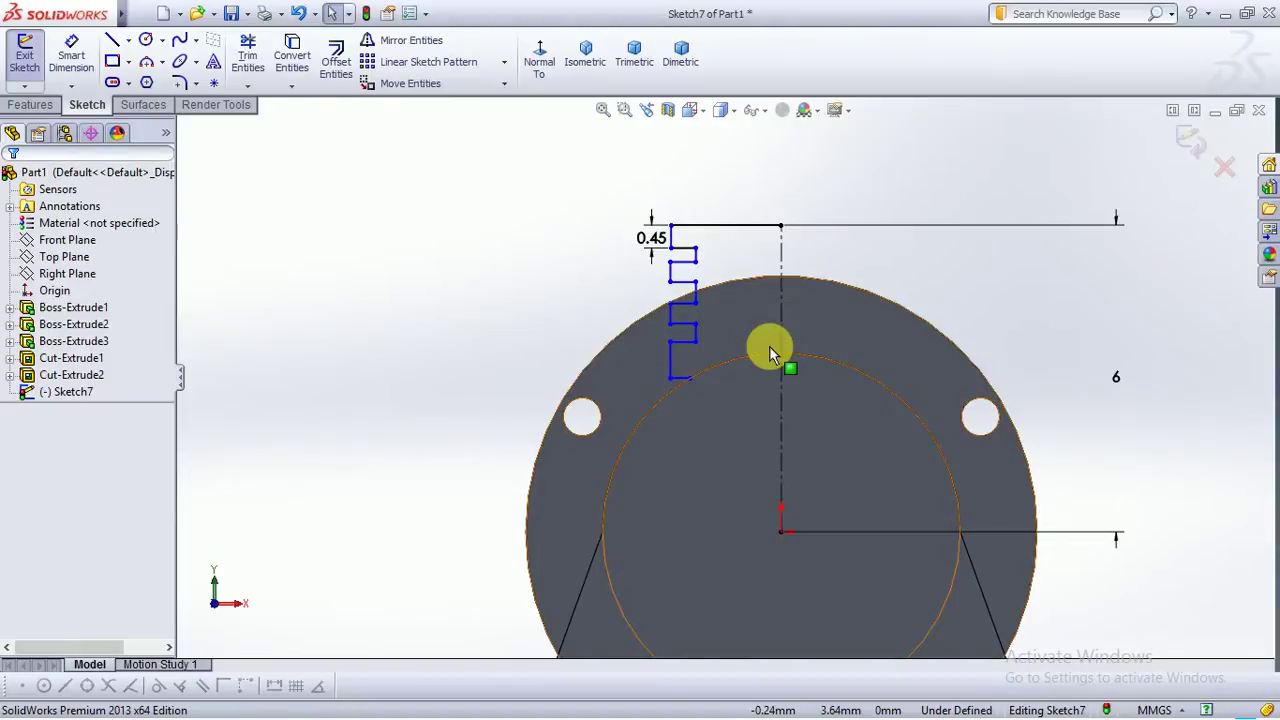
pyautogui.scroll(2, 770, 348)
pyautogui.scroll(-1, 770, 348)
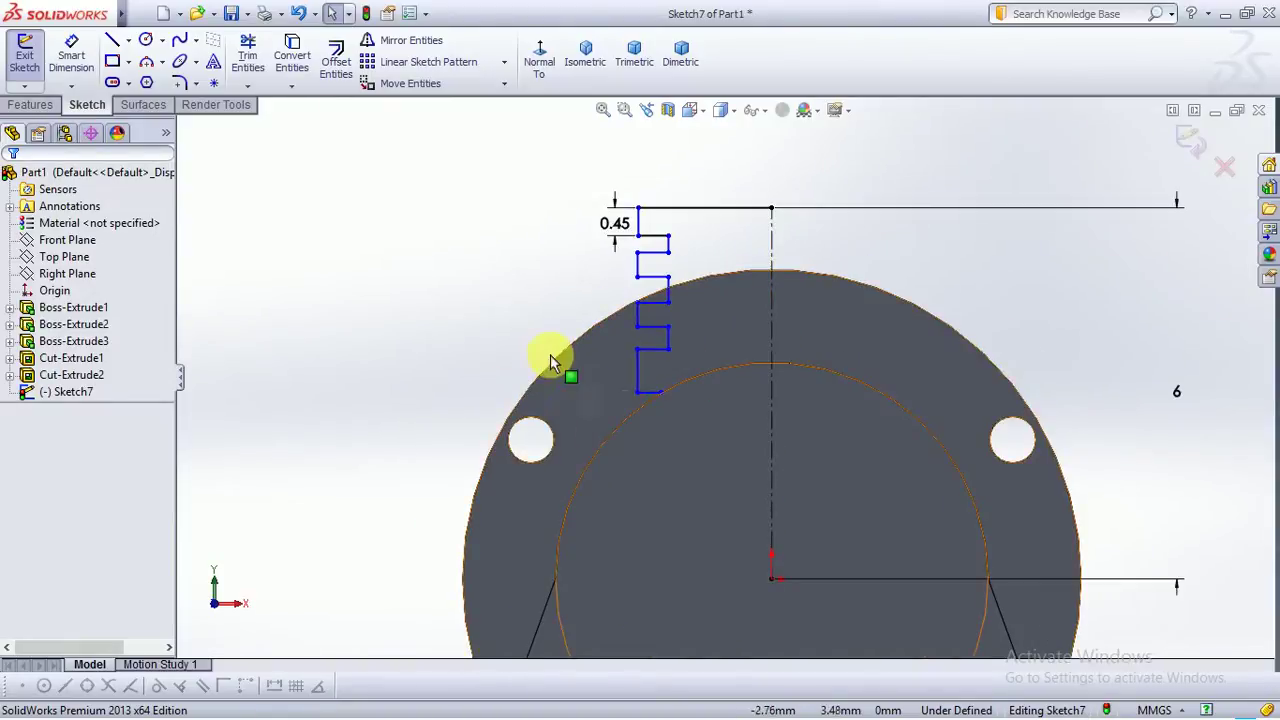
# Dimension the lowermost vertical line of the toothed profile at 0.45 mm
pyautogui.click(85, 78)
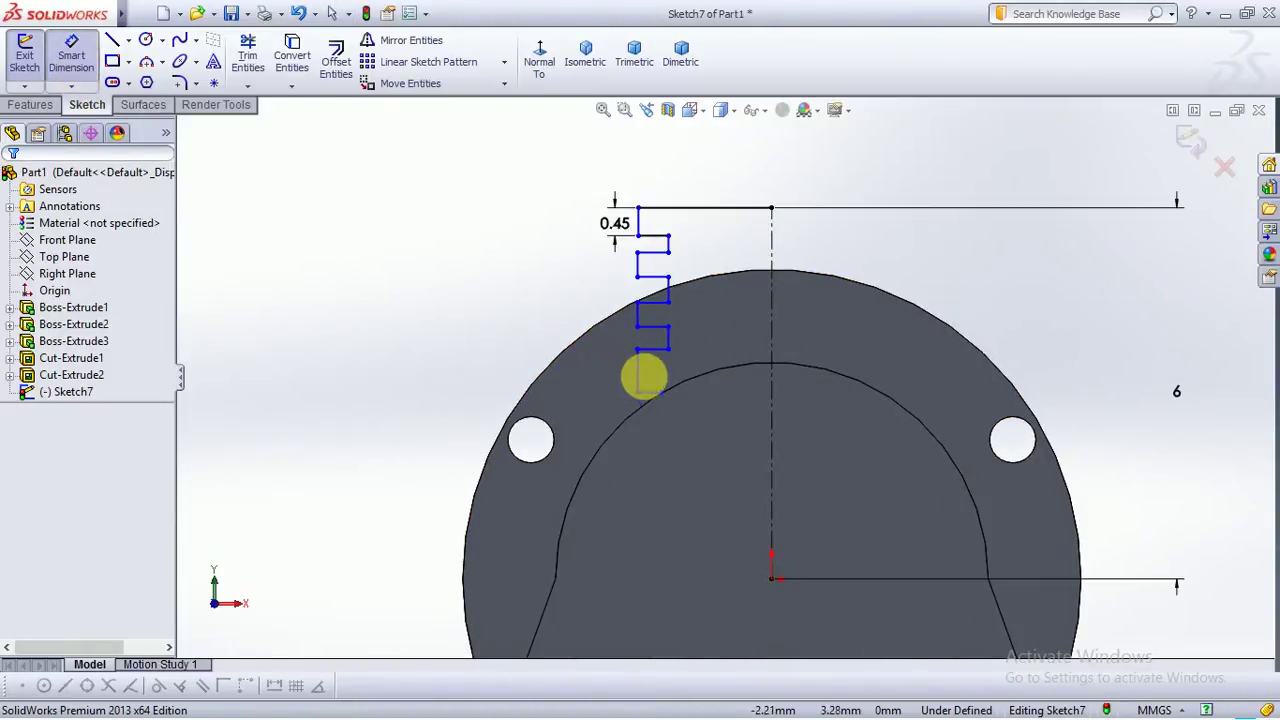
pyautogui.click(609, 372)
pyautogui.click(603, 380)
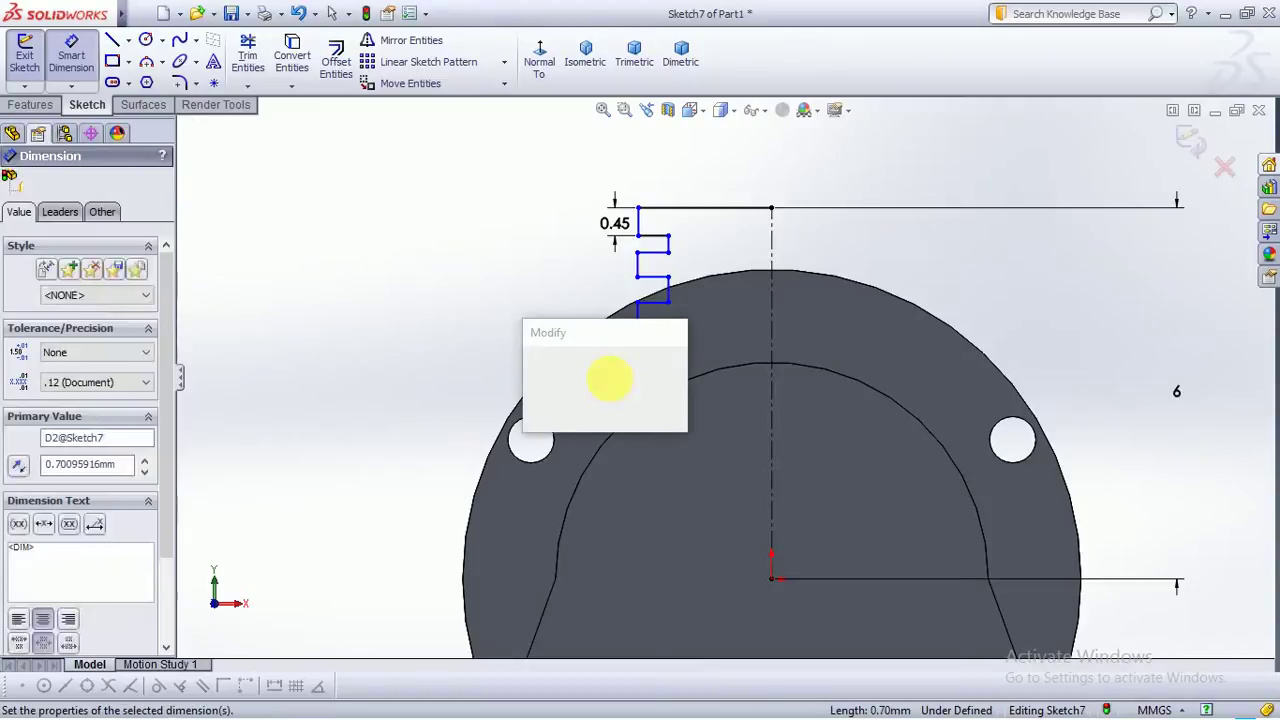
pyautogui.write('0.456')
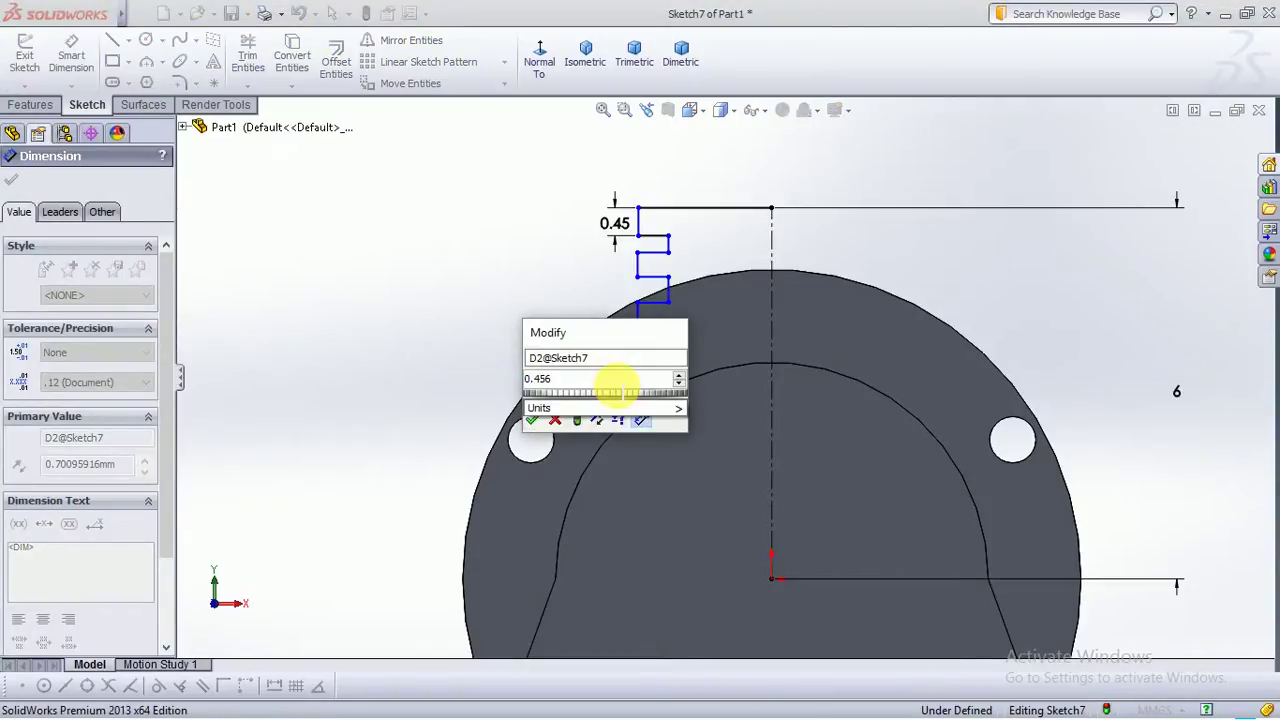
pyautogui.press('BackSpace')
pyautogui.press('Return')
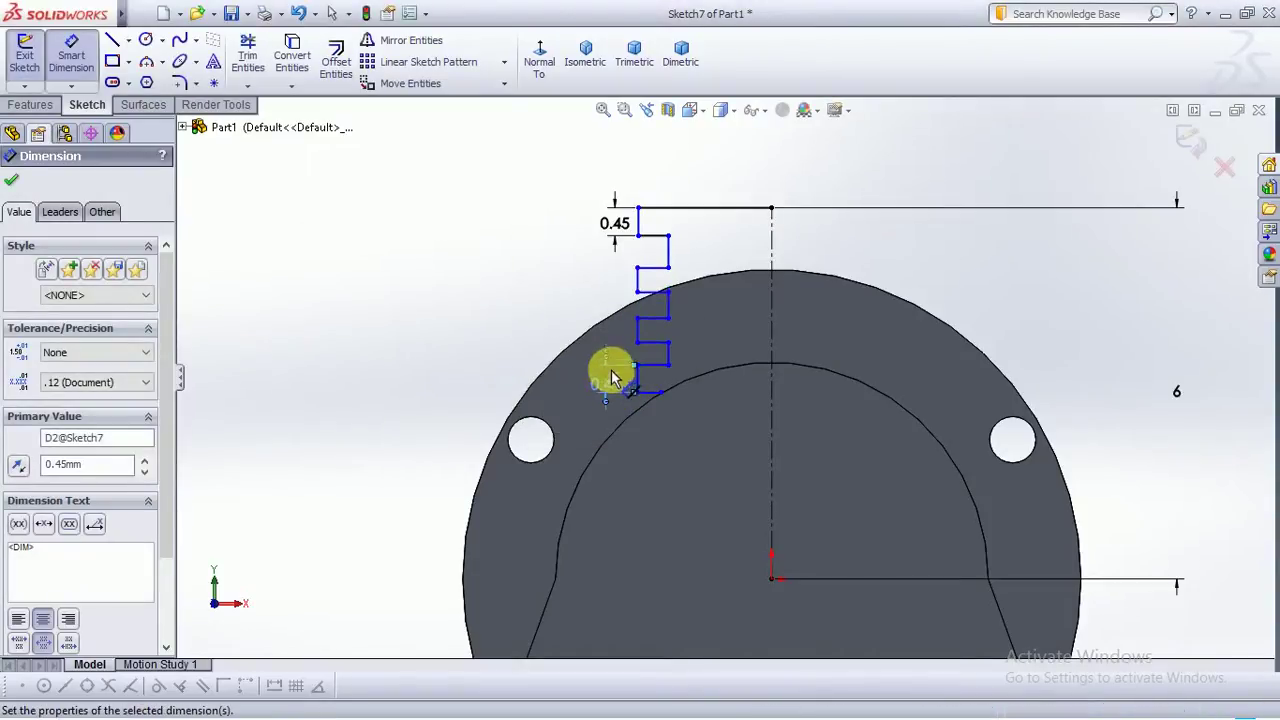
pyautogui.click(529, 266)
pyautogui.scroll(-2, 760, 328)
pyautogui.scroll(2, 746, 316)
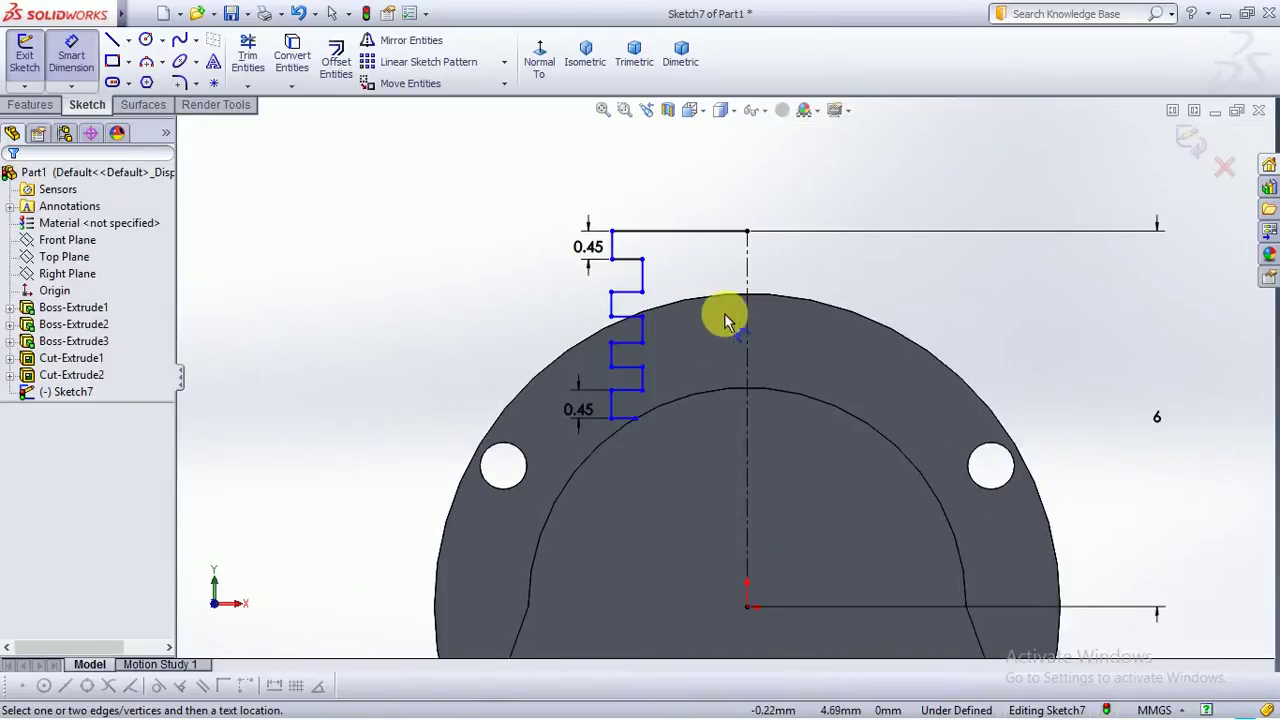
# Sketch a circle of radius 3.50 mm centred on the origin, coincident with the flange's inner arc
pyautogui.click(163, 40)
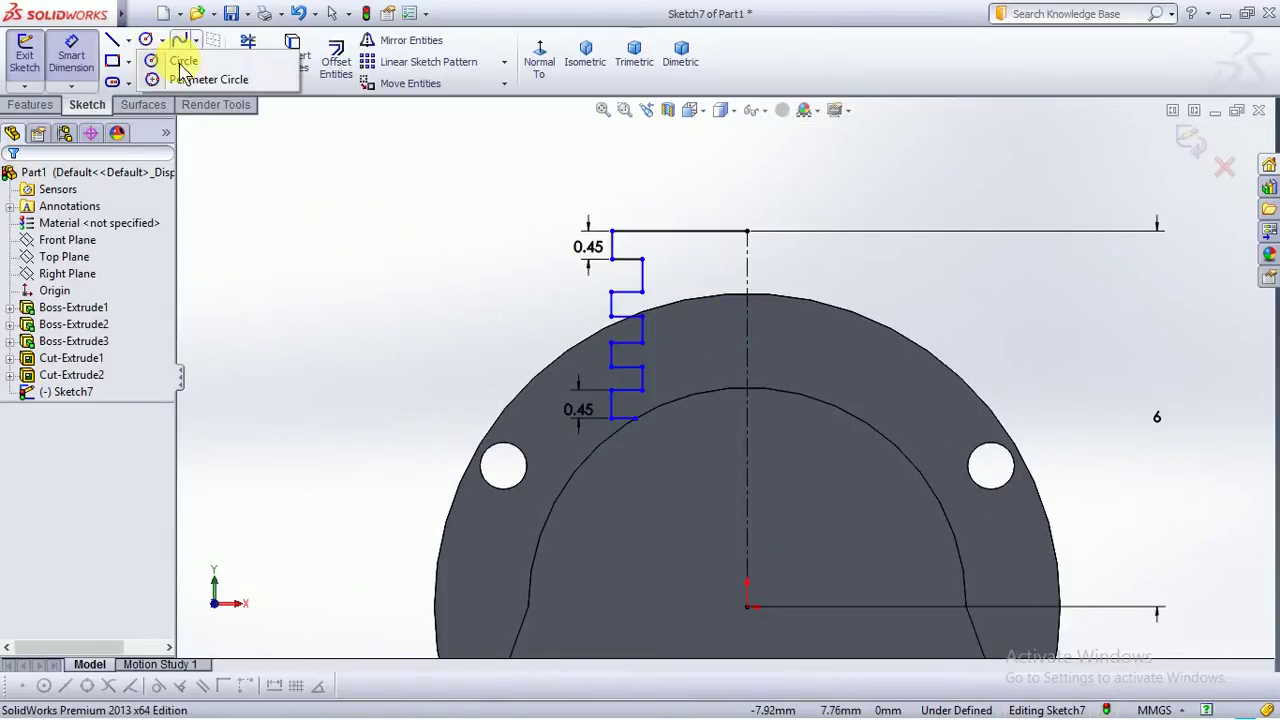
pyautogui.click(180, 61)
pyautogui.press('z')
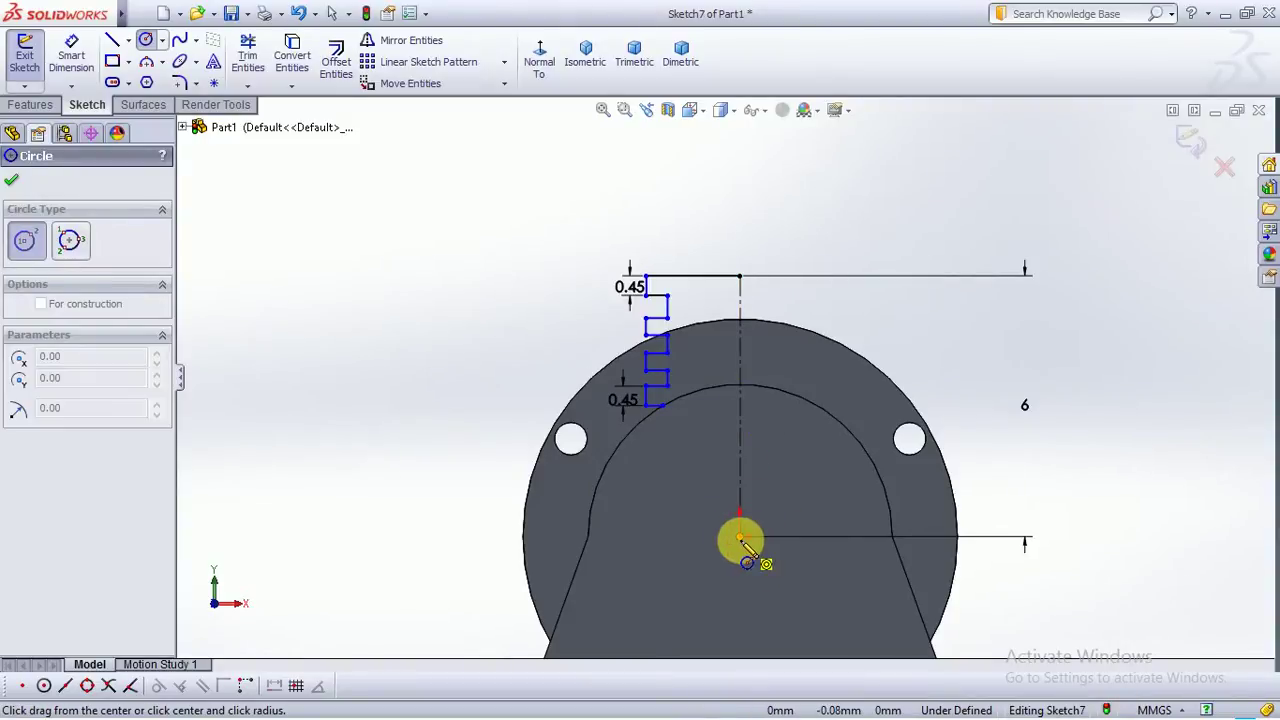
pyautogui.click(741, 538)
pyautogui.click(843, 423)
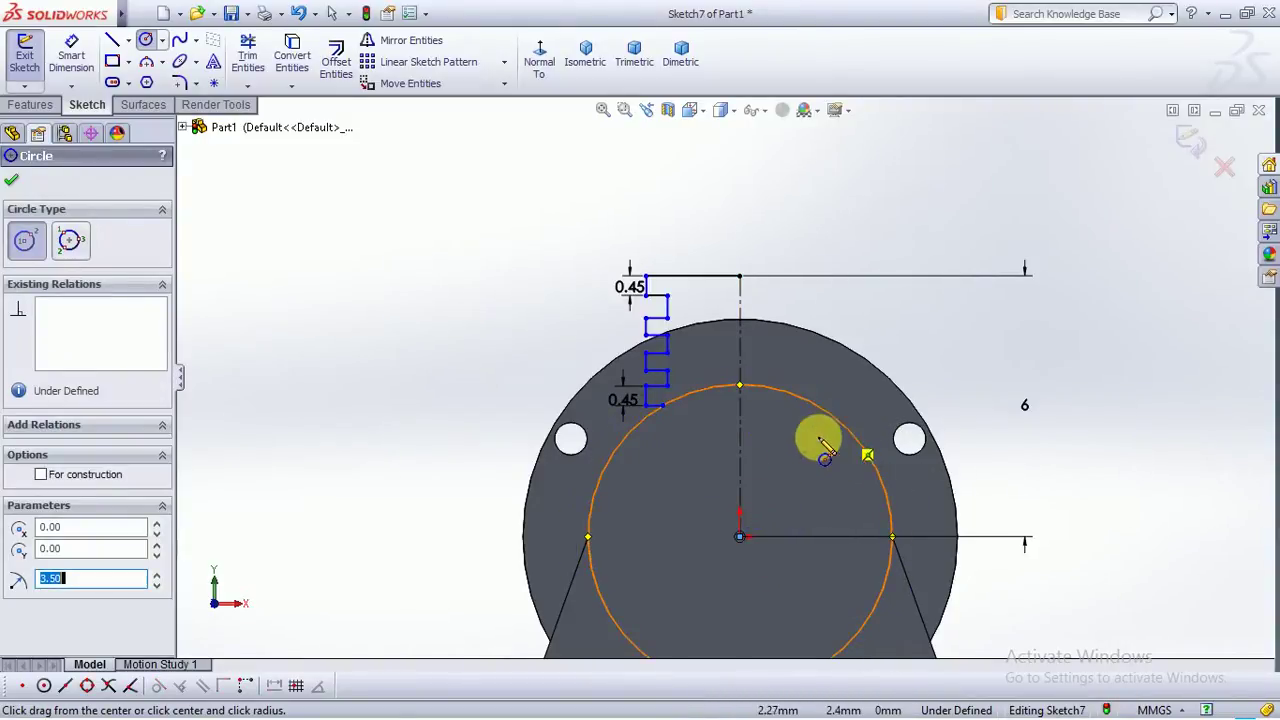
pyautogui.click(12, 181)
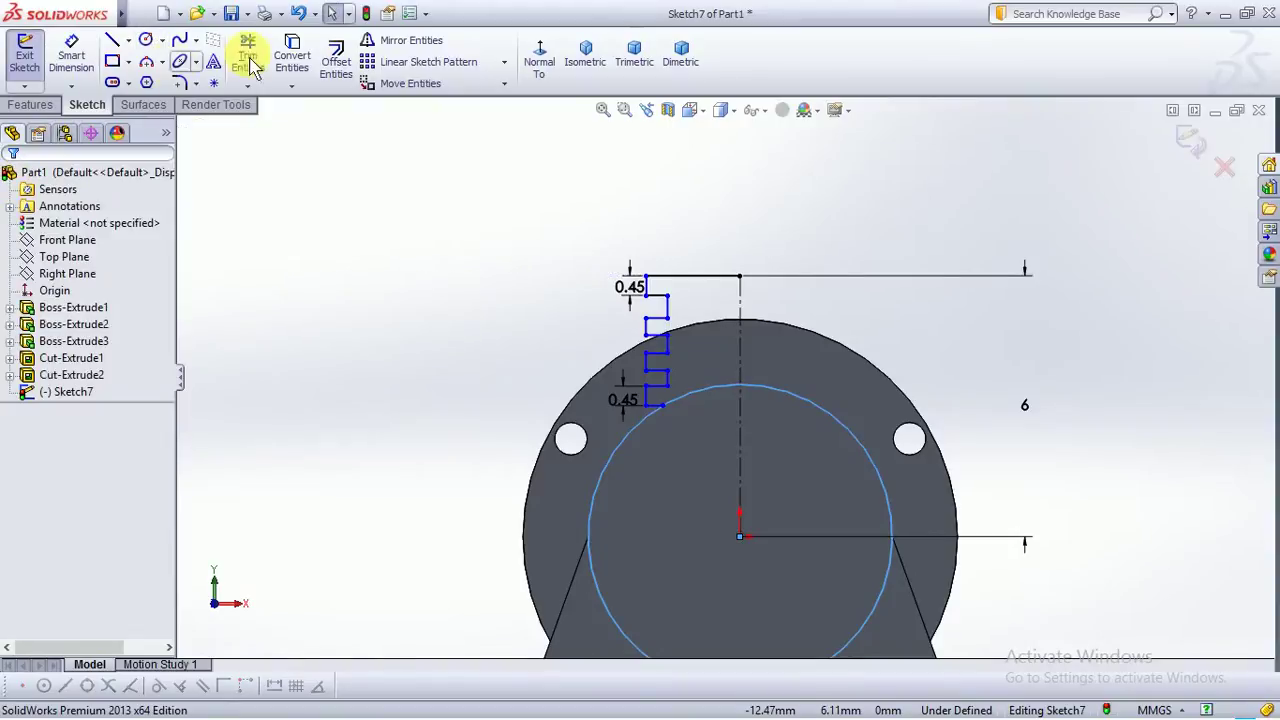
# Trim the circle to the arc between the profile's lower end and the centreline, and undo the trim
pyautogui.click(247, 55)
pyautogui.moveTo(621, 443)
pyautogui.mouseDown()
pyautogui.moveTo(586, 436)
pyautogui.moveTo(624, 461)
pyautogui.mouseUp()
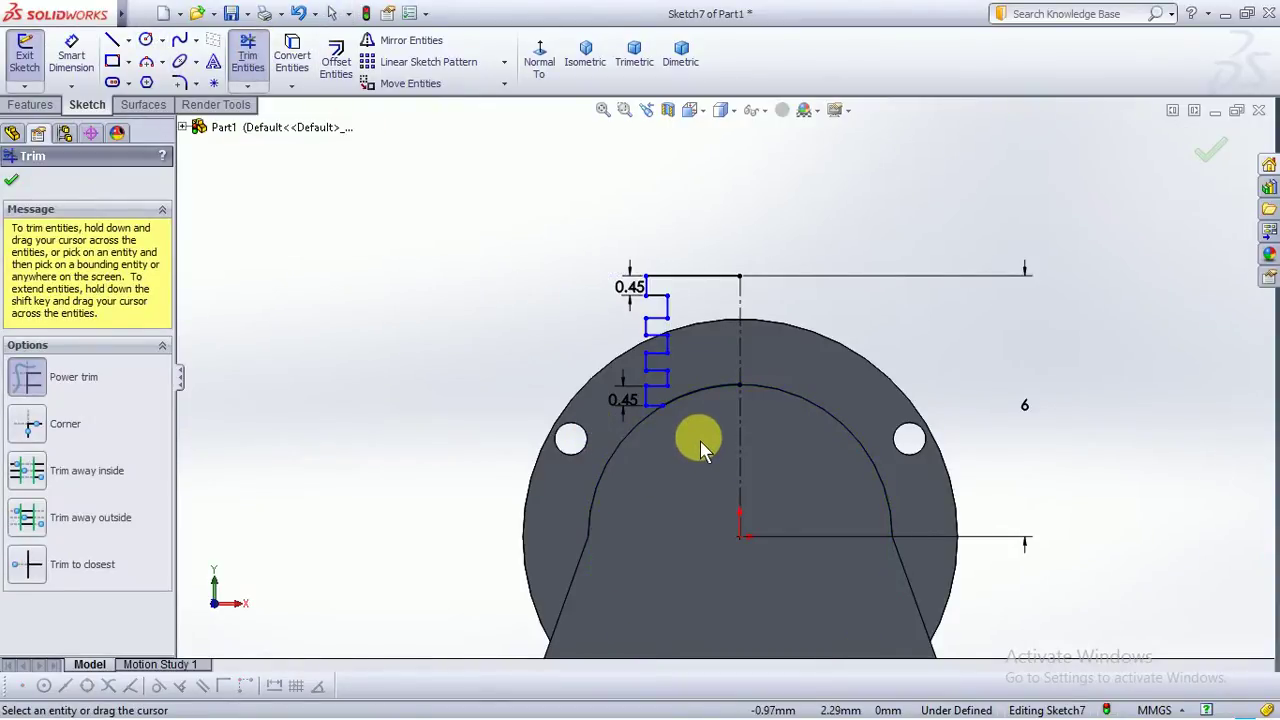
pyautogui.scroll(1, 703, 440)
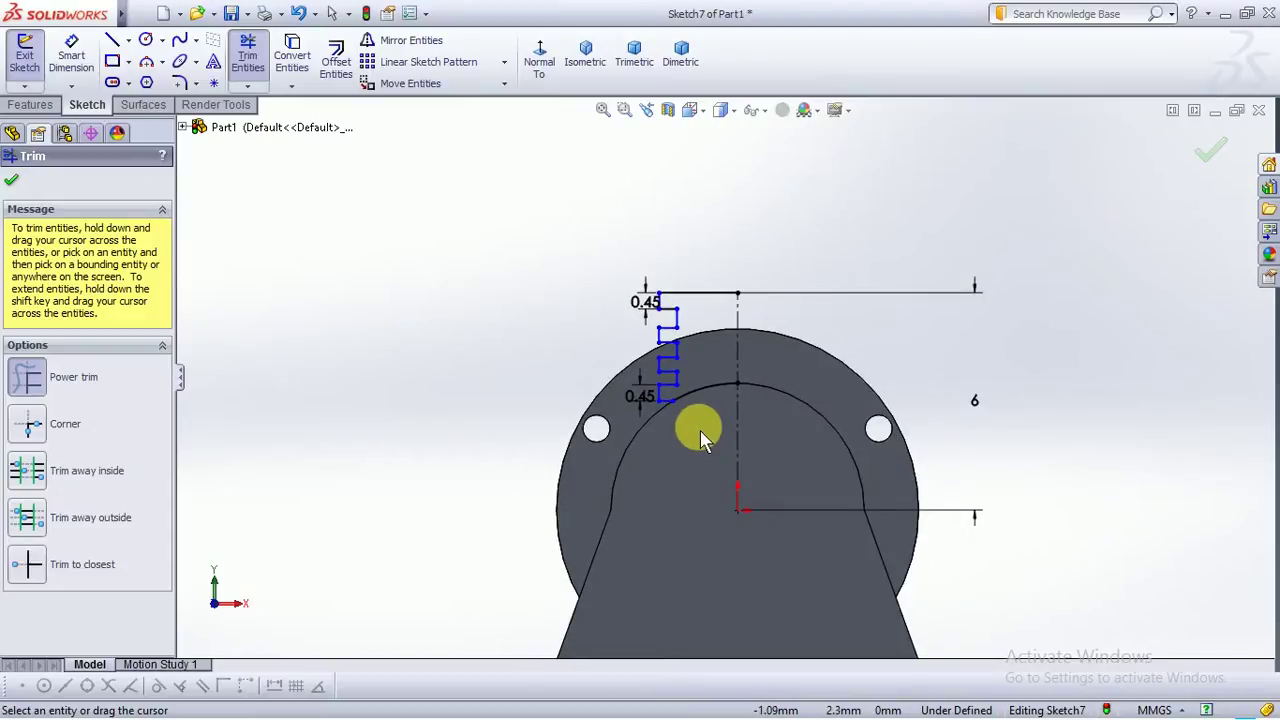
pyautogui.press('Escape')
pyautogui.hotkey('ctrl', 'z')
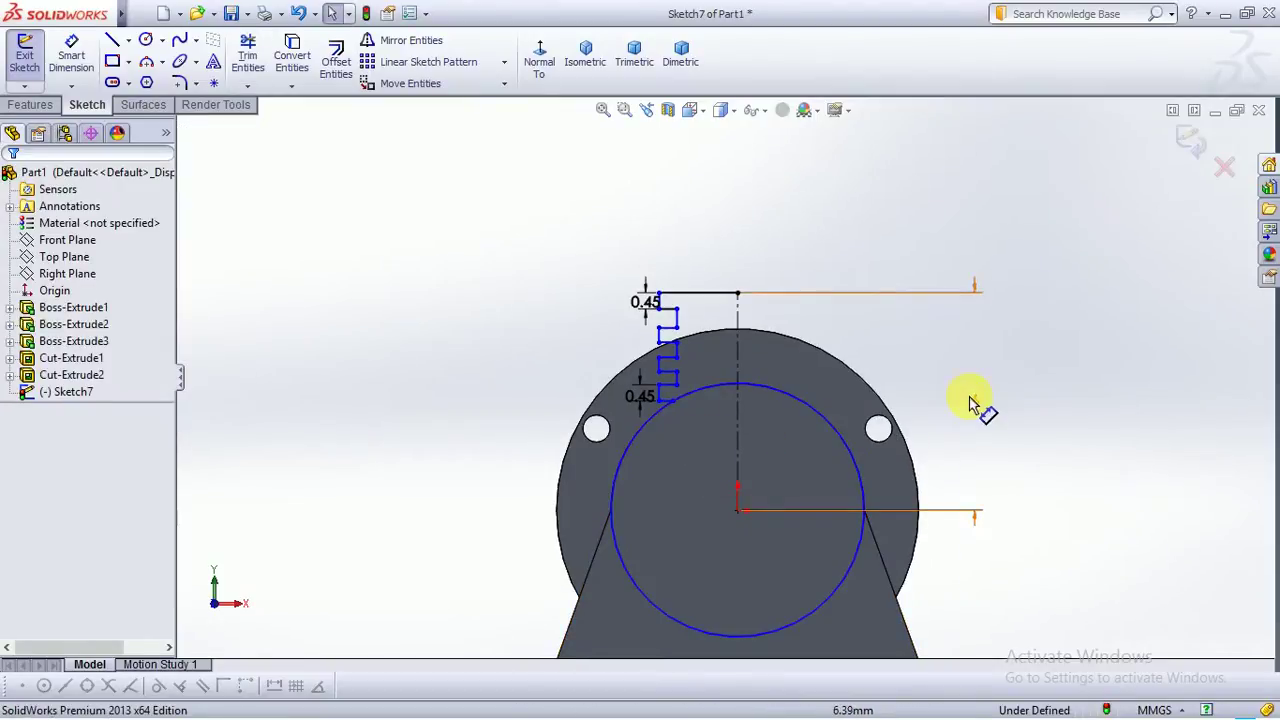
pyautogui.scroll(-3, 872, 418)
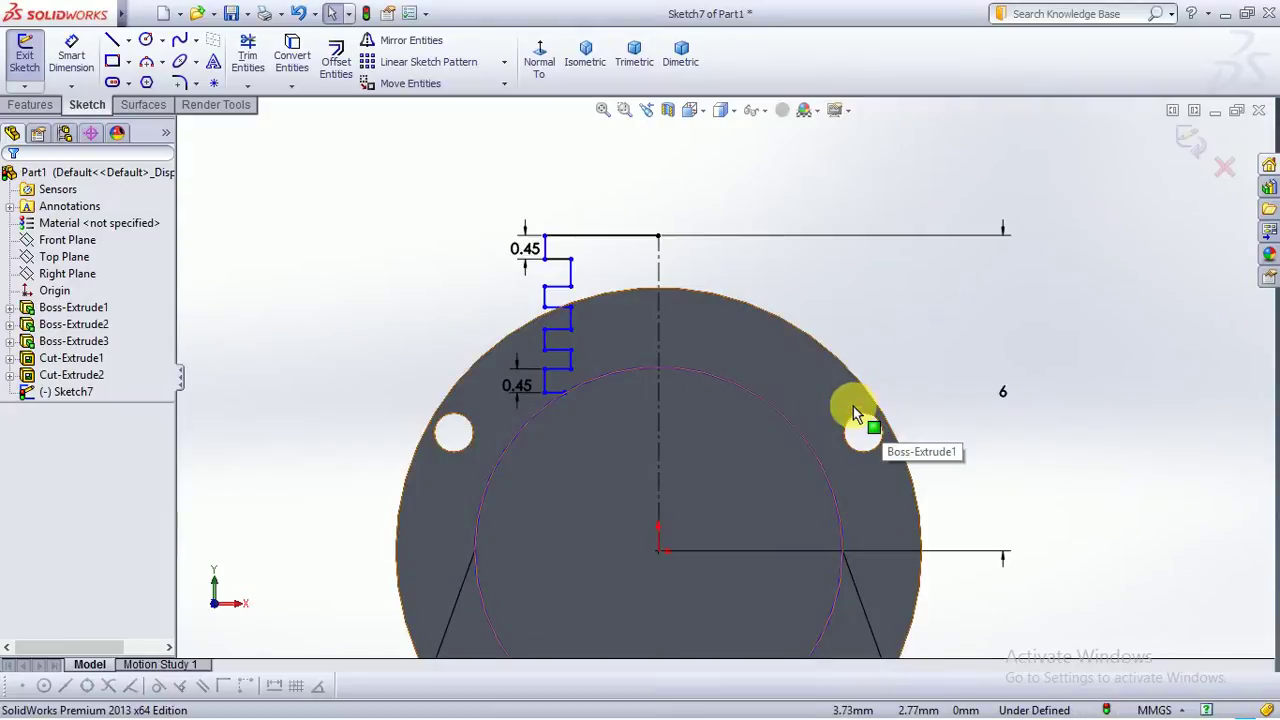
pyautogui.click(128, 40)
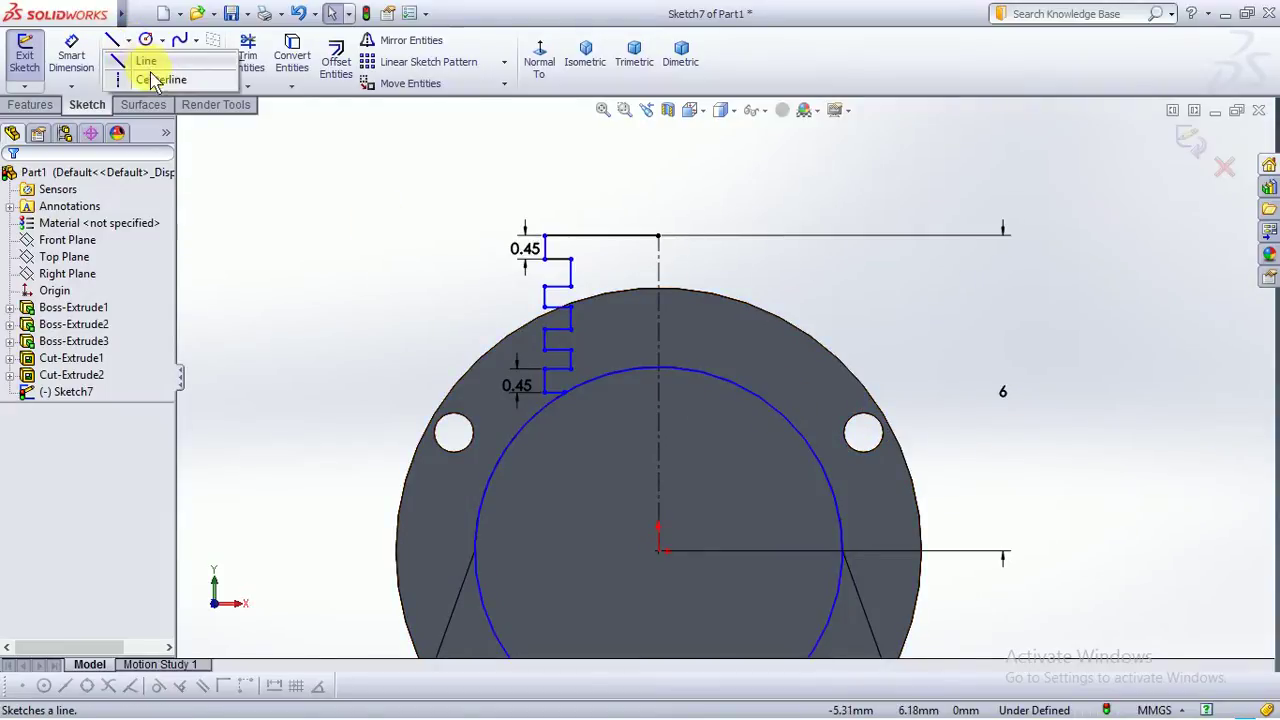
pyautogui.click(150, 78)
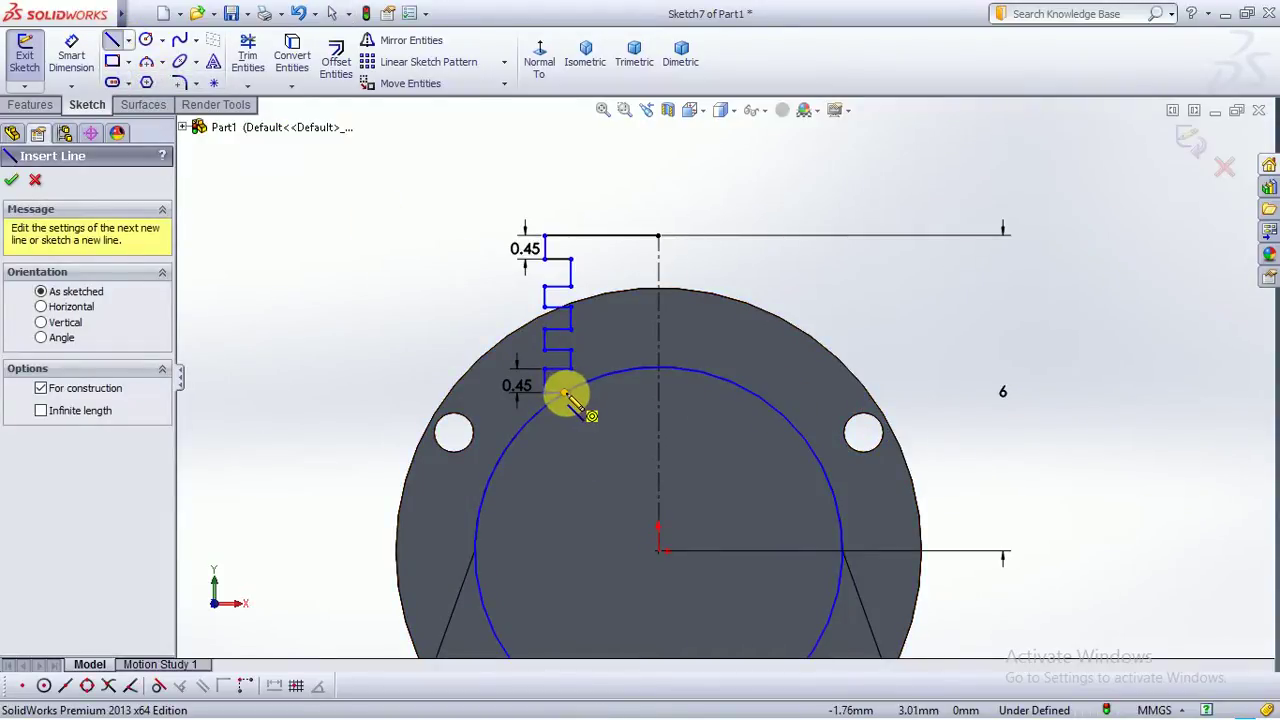
pyautogui.click(565, 392)
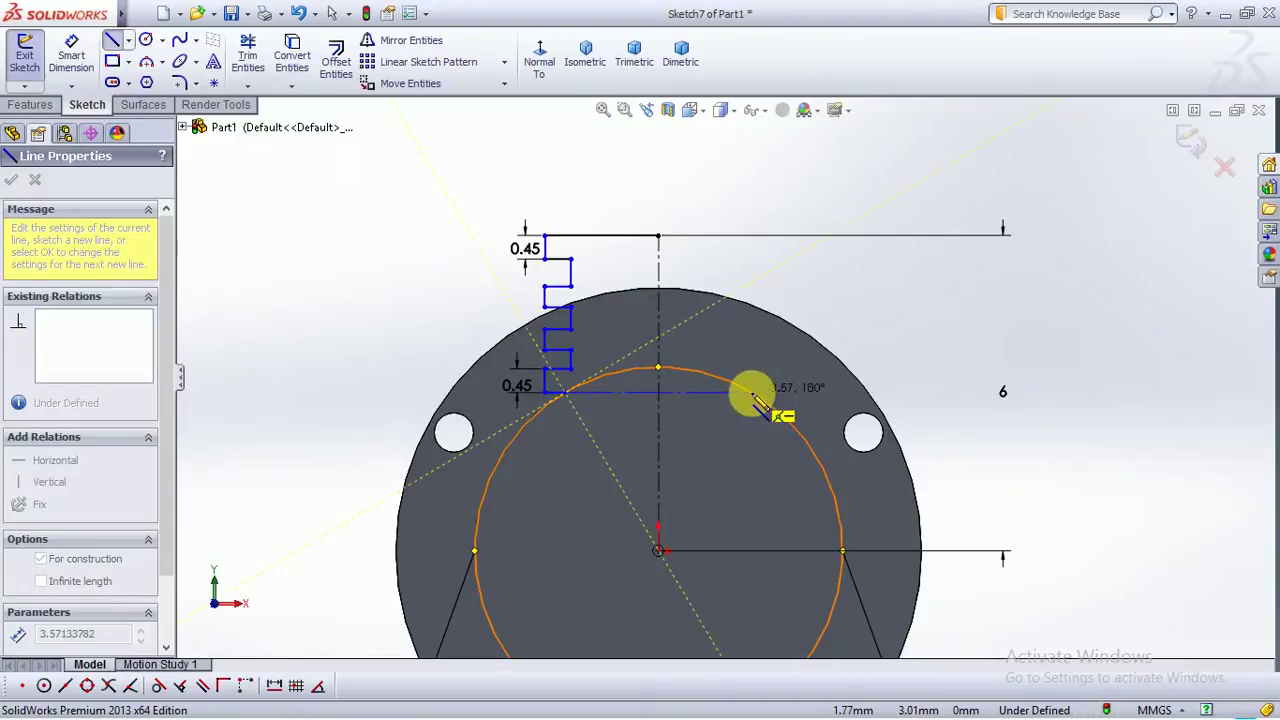
pyautogui.press('Escape')
# Mirror all the toothed profile's lines, including its uppermost horizontal line, about the vertical centreline, keeping the originals
pyautogui.press('z')
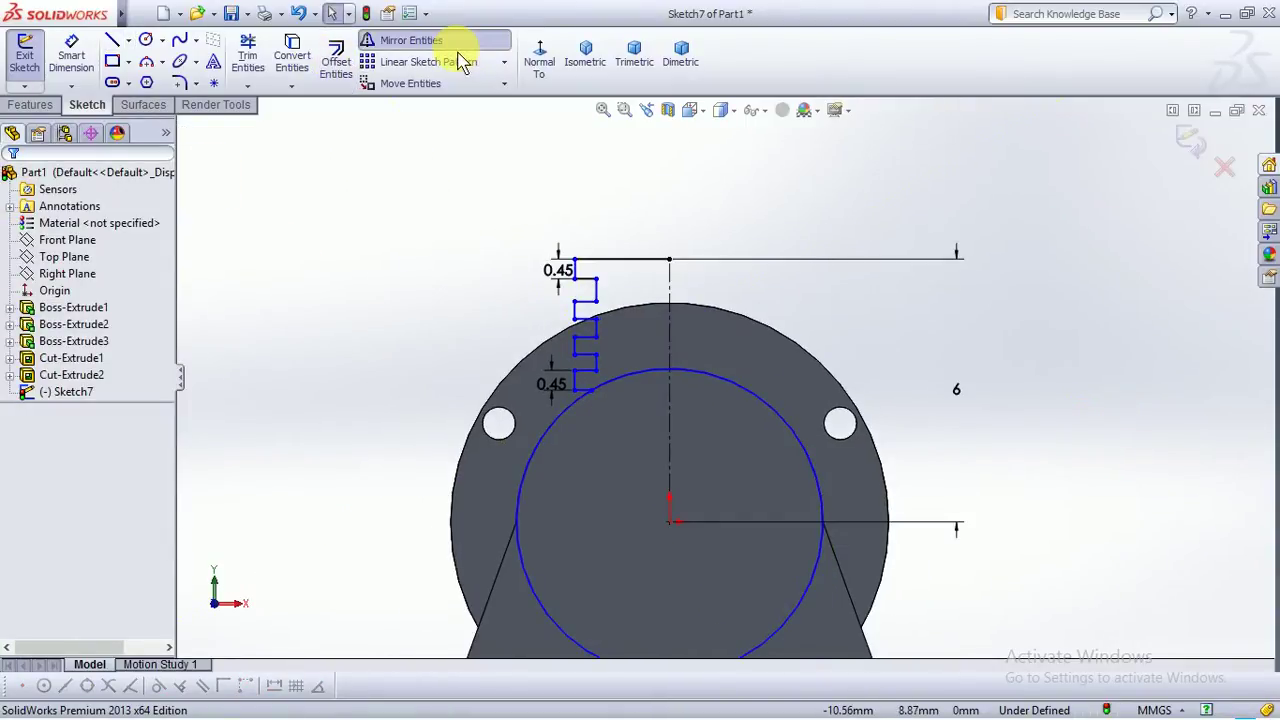
pyautogui.click(395, 40)
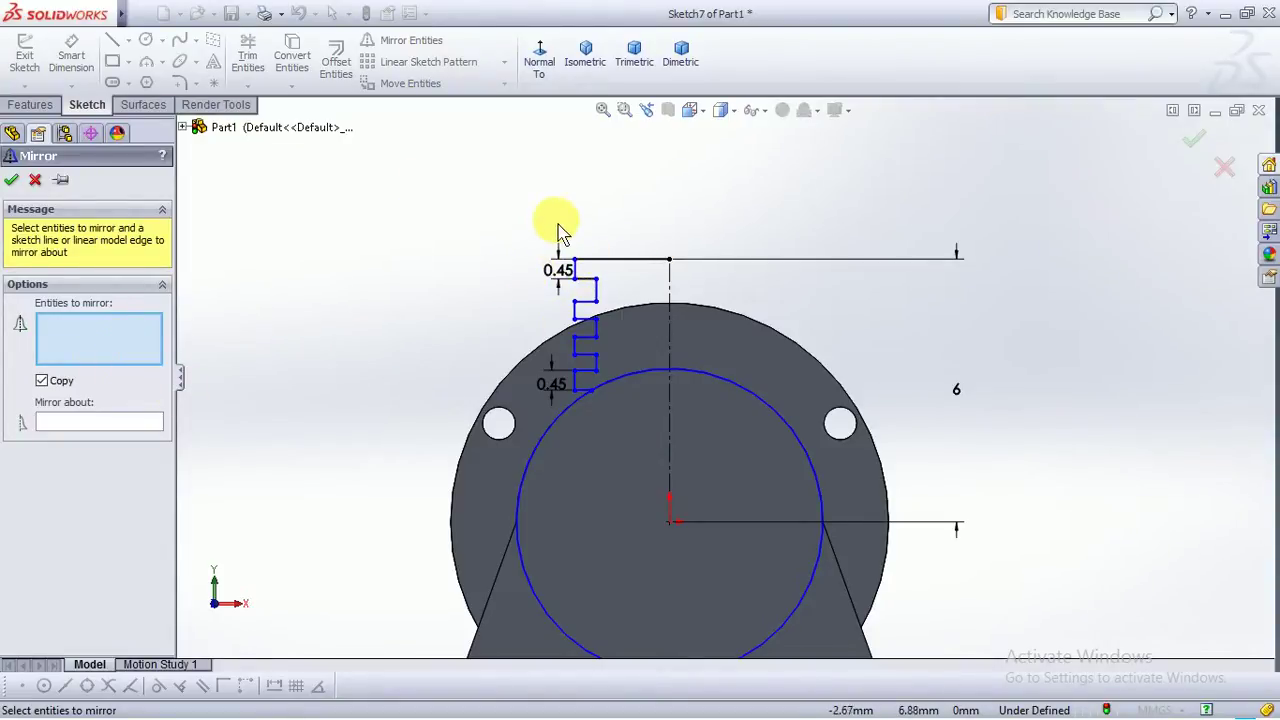
pyautogui.moveTo(557, 219); pyautogui.dragTo(594, 401)
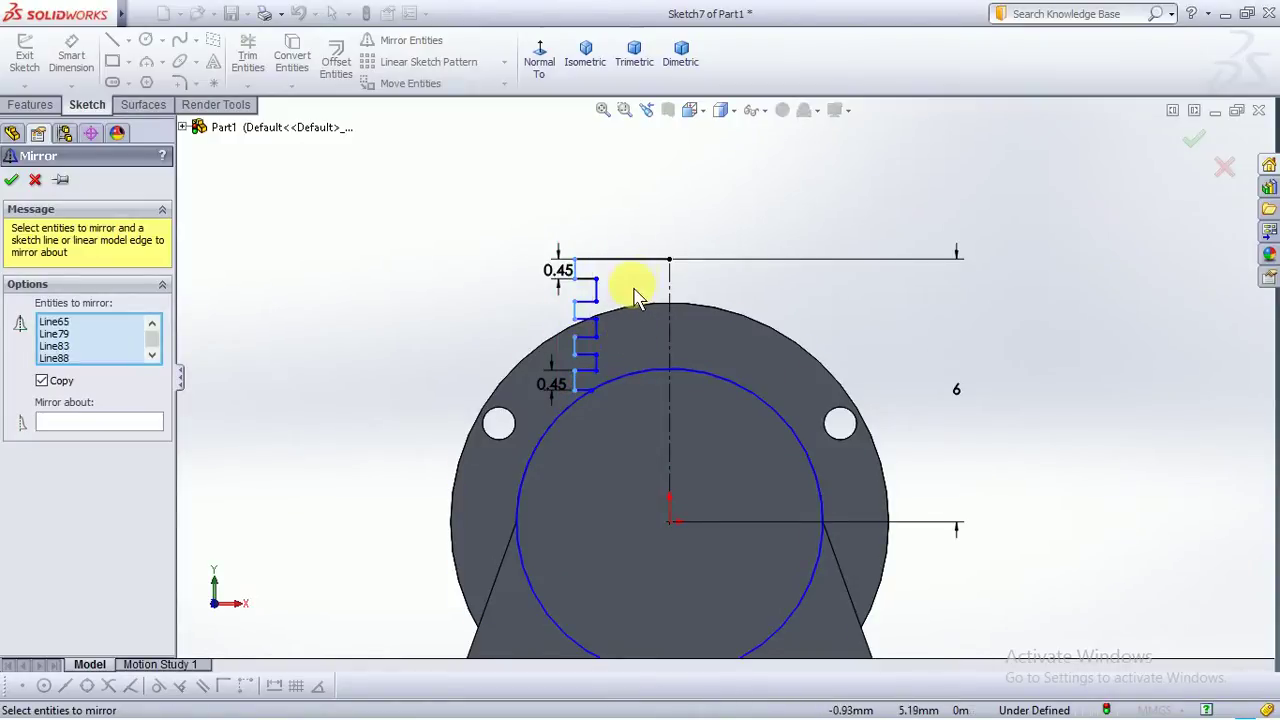
pyautogui.moveTo(617, 311); pyautogui.dragTo(561, 391)
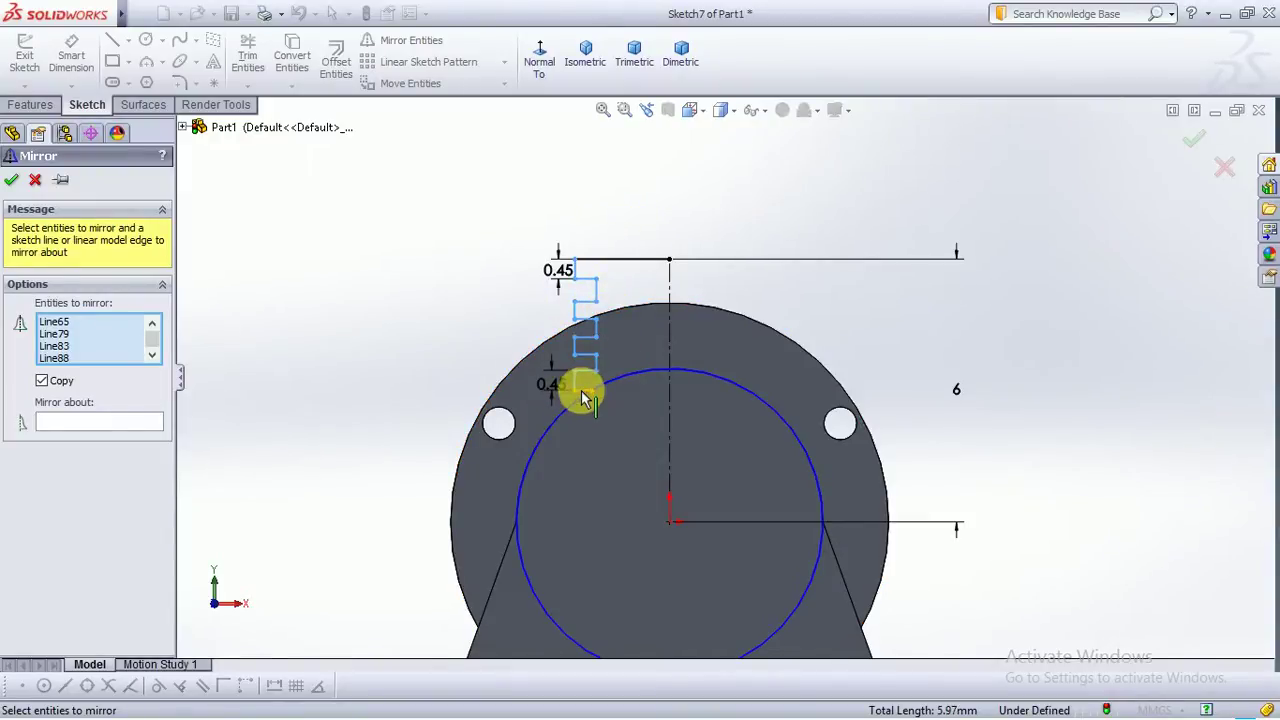
pyautogui.scroll(-5, 588, 398)
pyautogui.click(652, 382)
pyautogui.scroll(5, 651, 380)
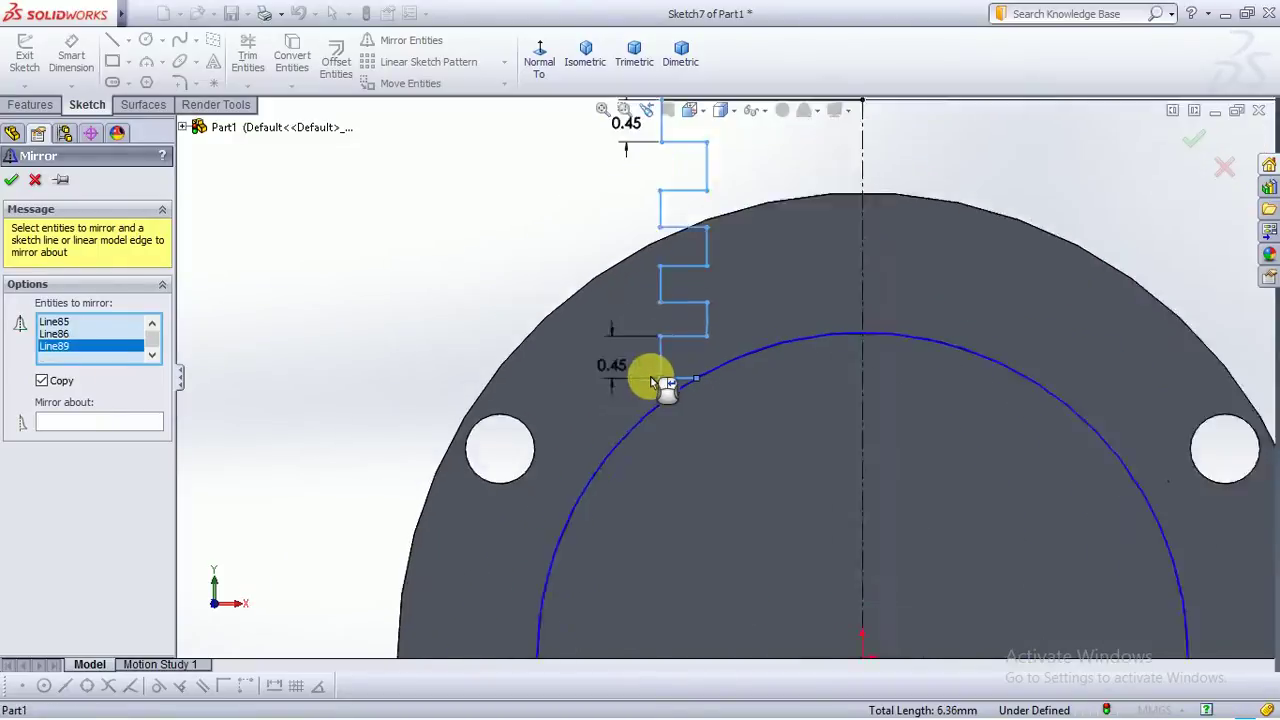
pyautogui.scroll(-1, 758, 300)
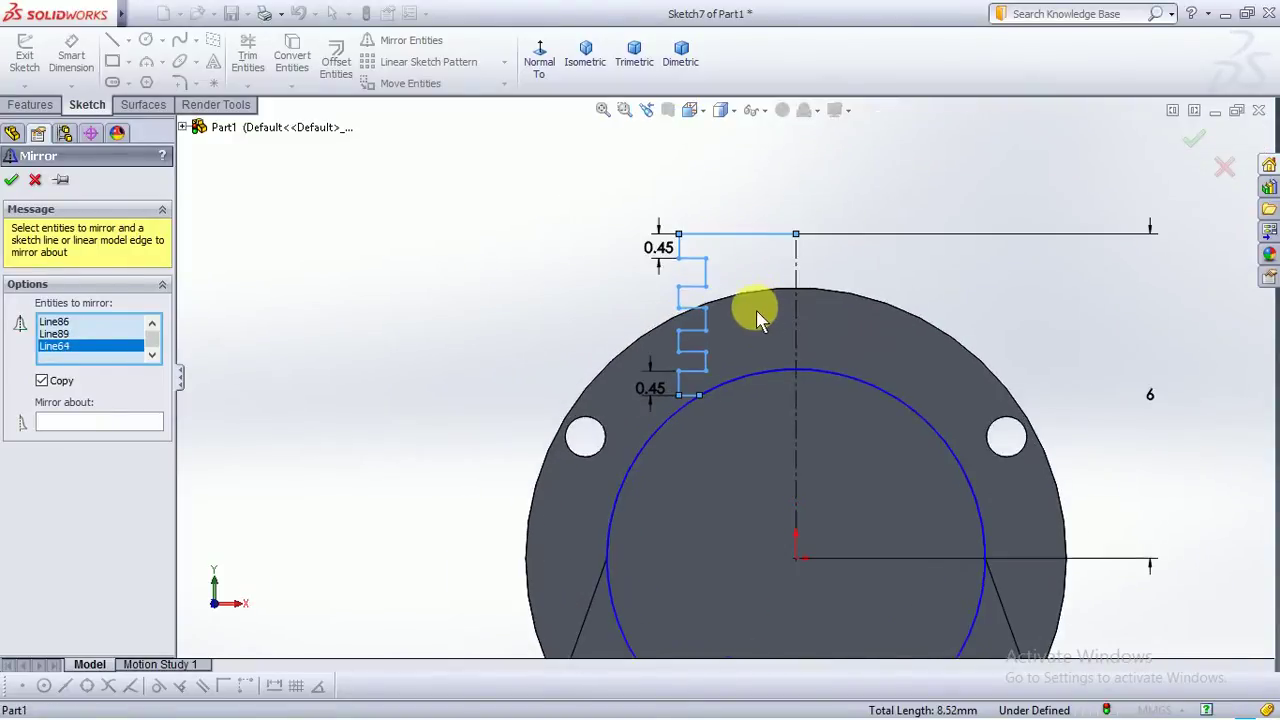
pyautogui.click(145, 428)
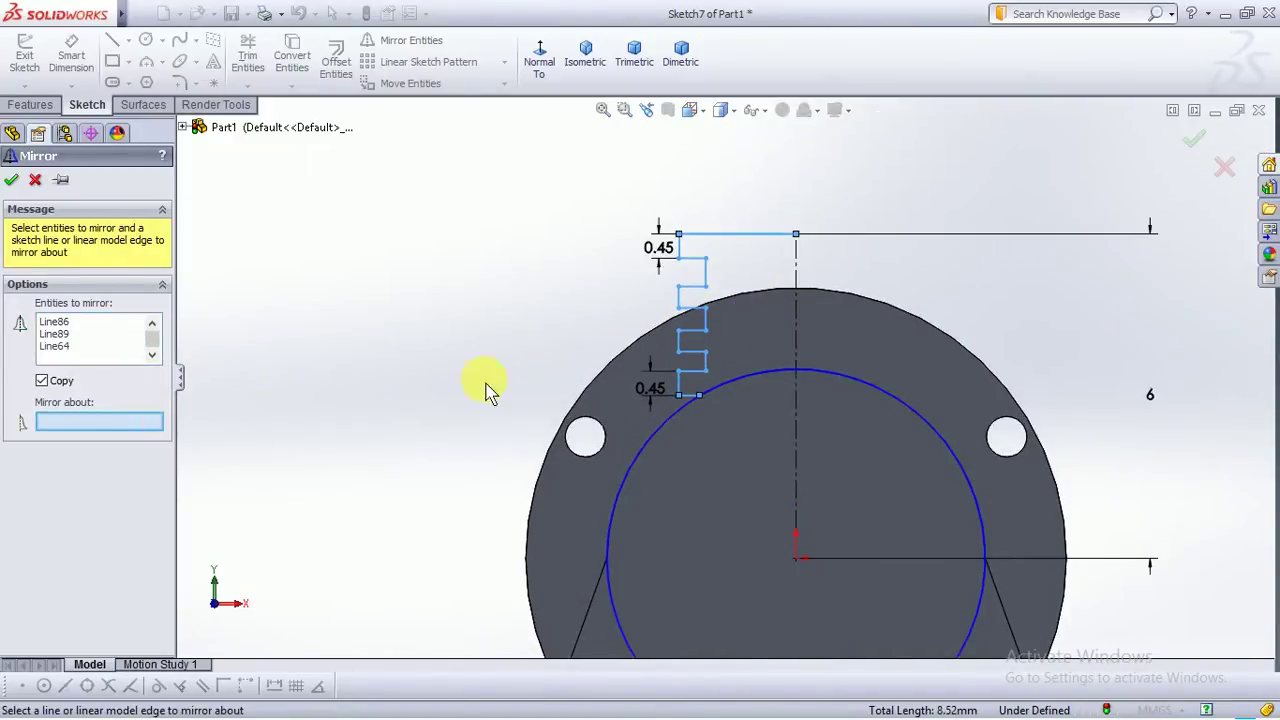
pyautogui.click(798, 352)
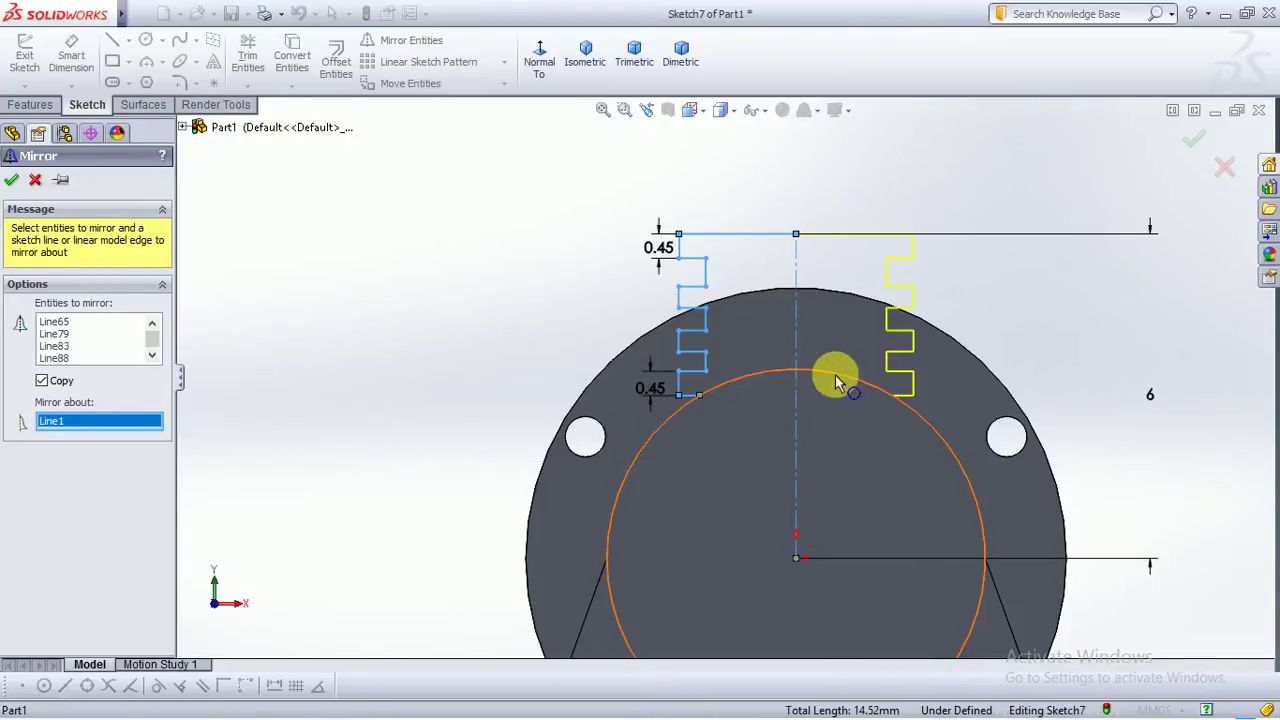
pyautogui.click(11, 180)
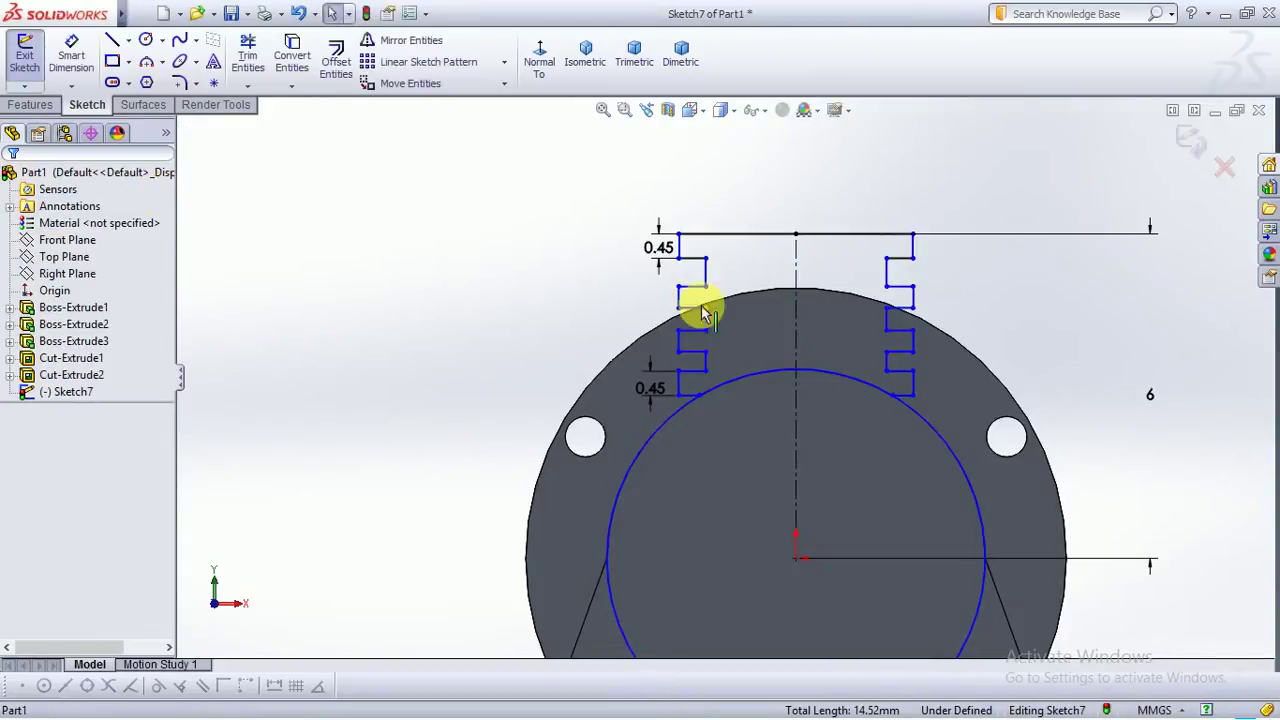
# Trim away the lower part of the inner circle, leaving only the arc between the two toothed sides' lower ends
pyautogui.scroll(2, 510, 310)
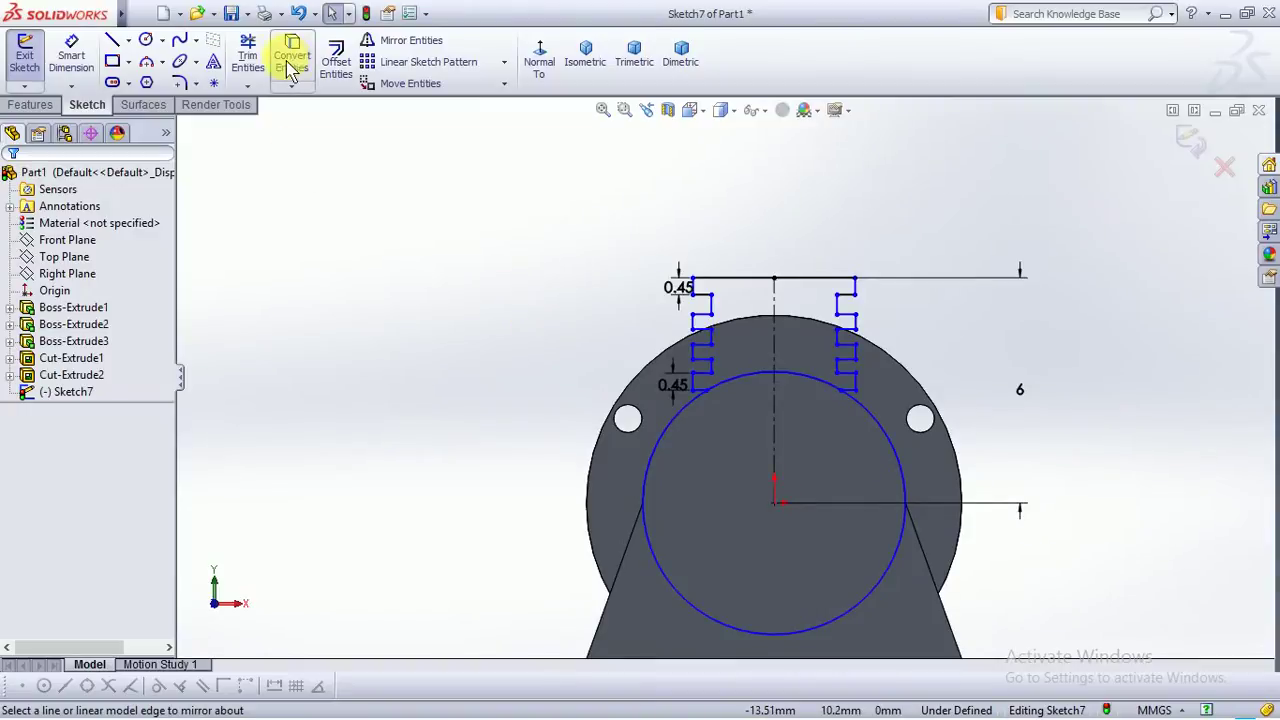
pyautogui.click(250, 60)
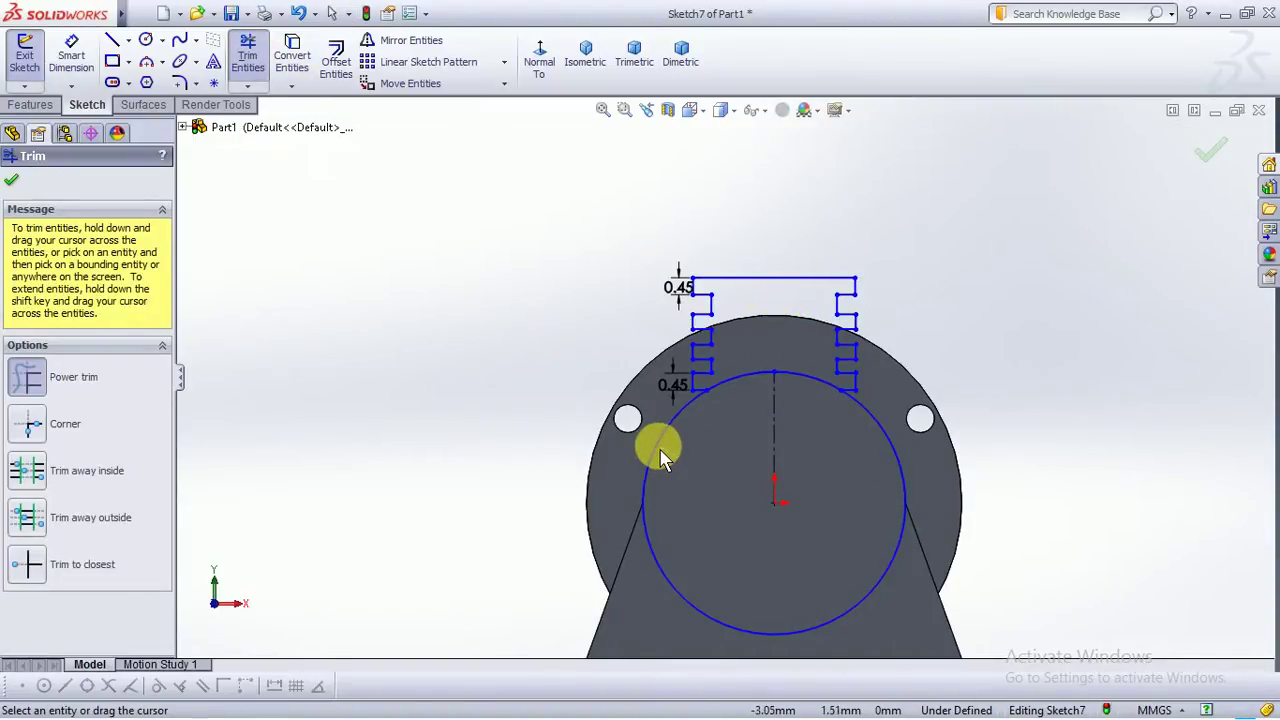
pyautogui.scroll(-2, 771, 434)
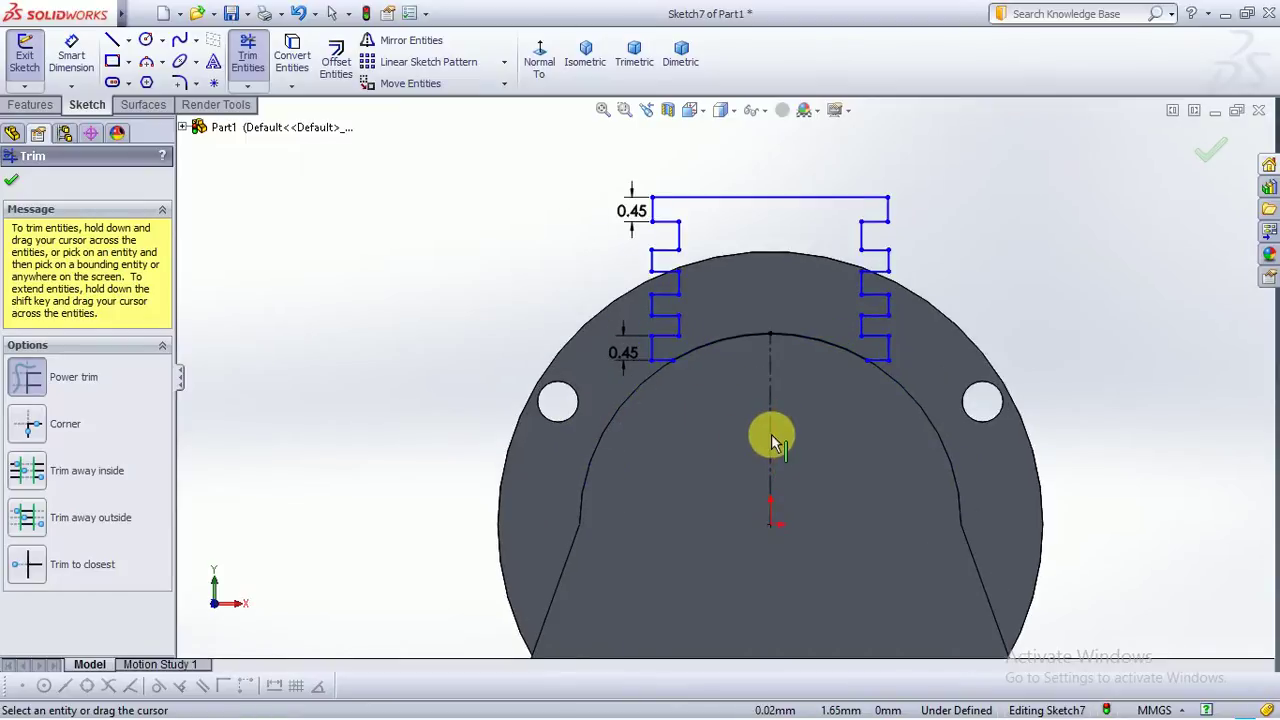
pyautogui.scroll(-1, 746, 382)
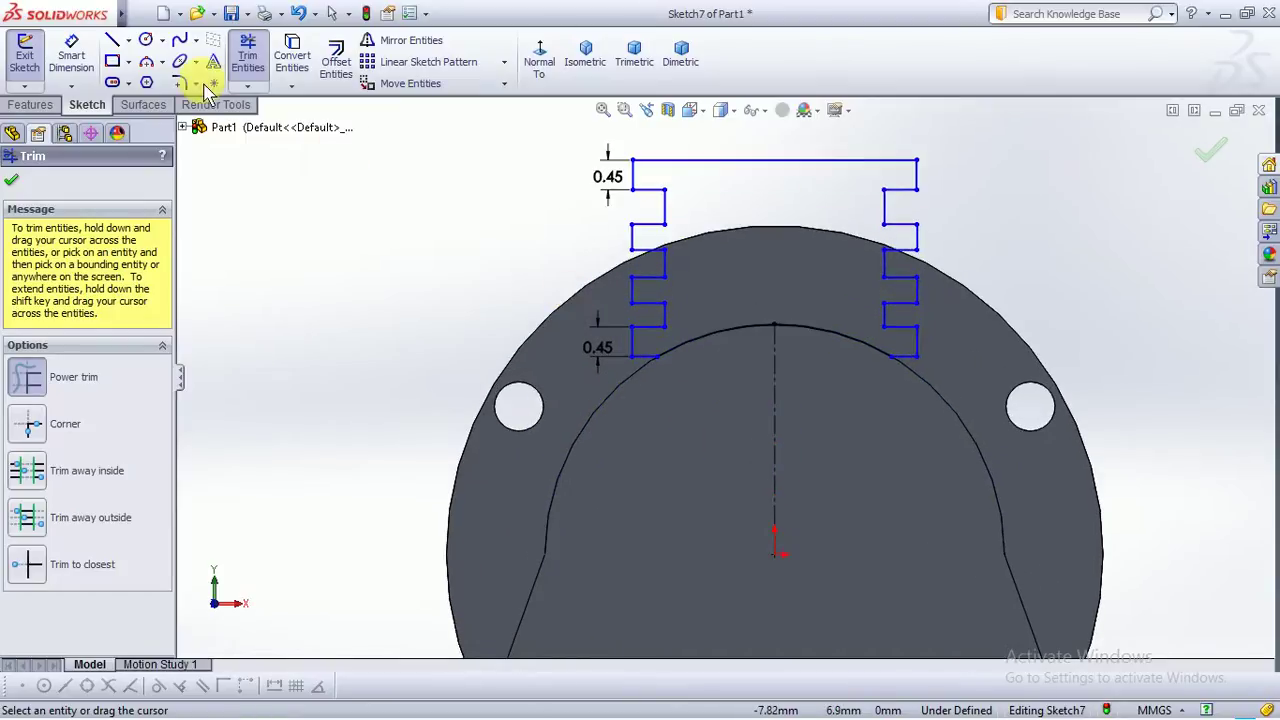
# Sketch a circle of radius 3.50 mm centred on the origin, passing through the mirrored profile's lower end
pyautogui.click(161, 42)
pyautogui.click(185, 64)
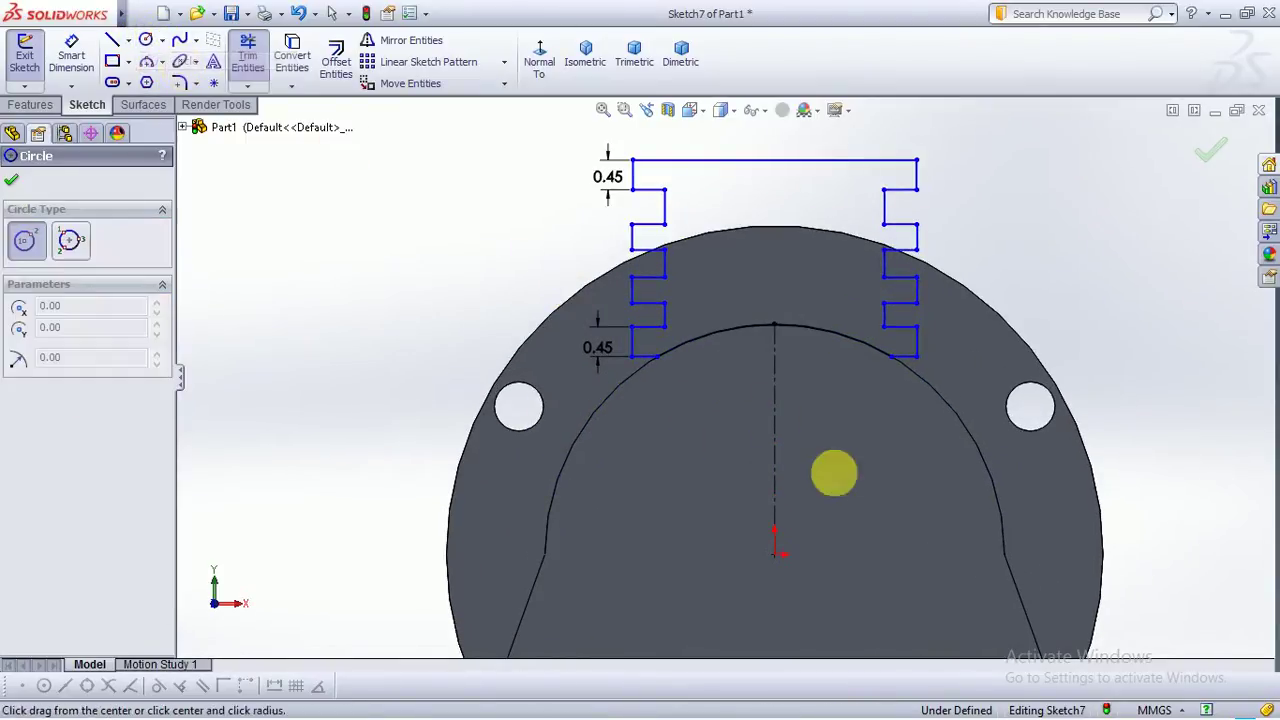
pyautogui.click(775, 548)
pyautogui.click(896, 378)
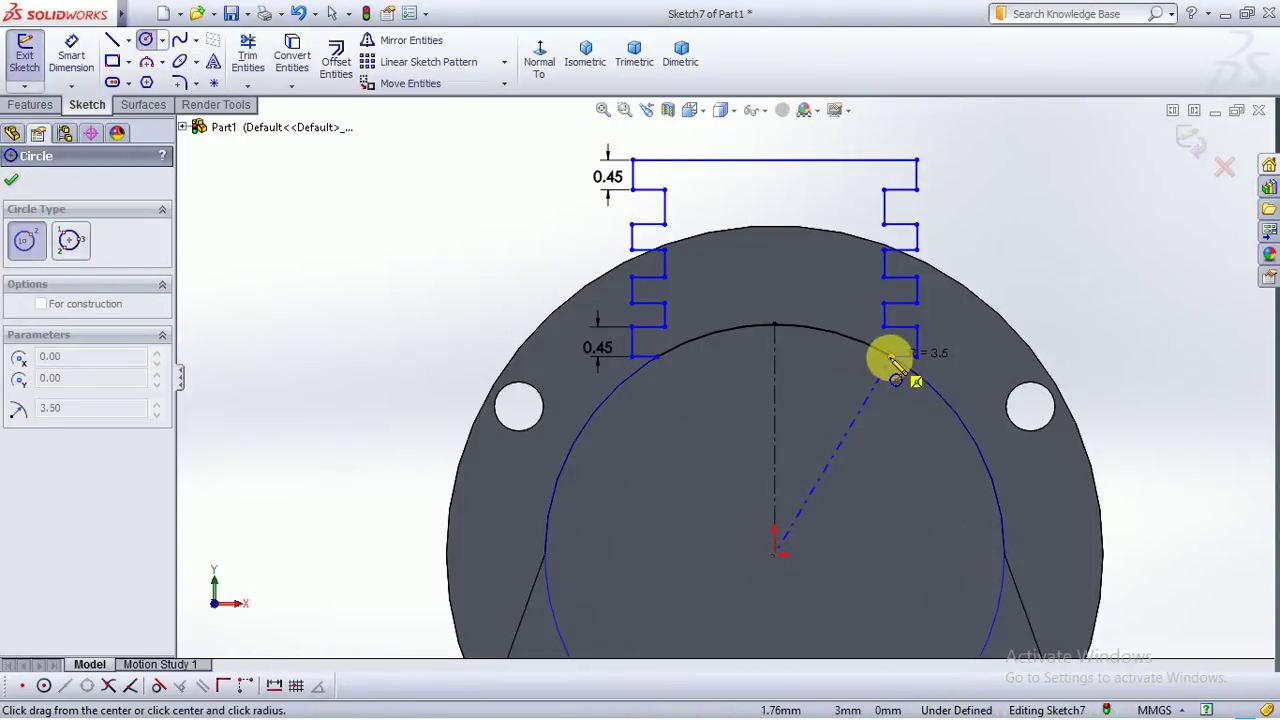
pyautogui.press('Escape')
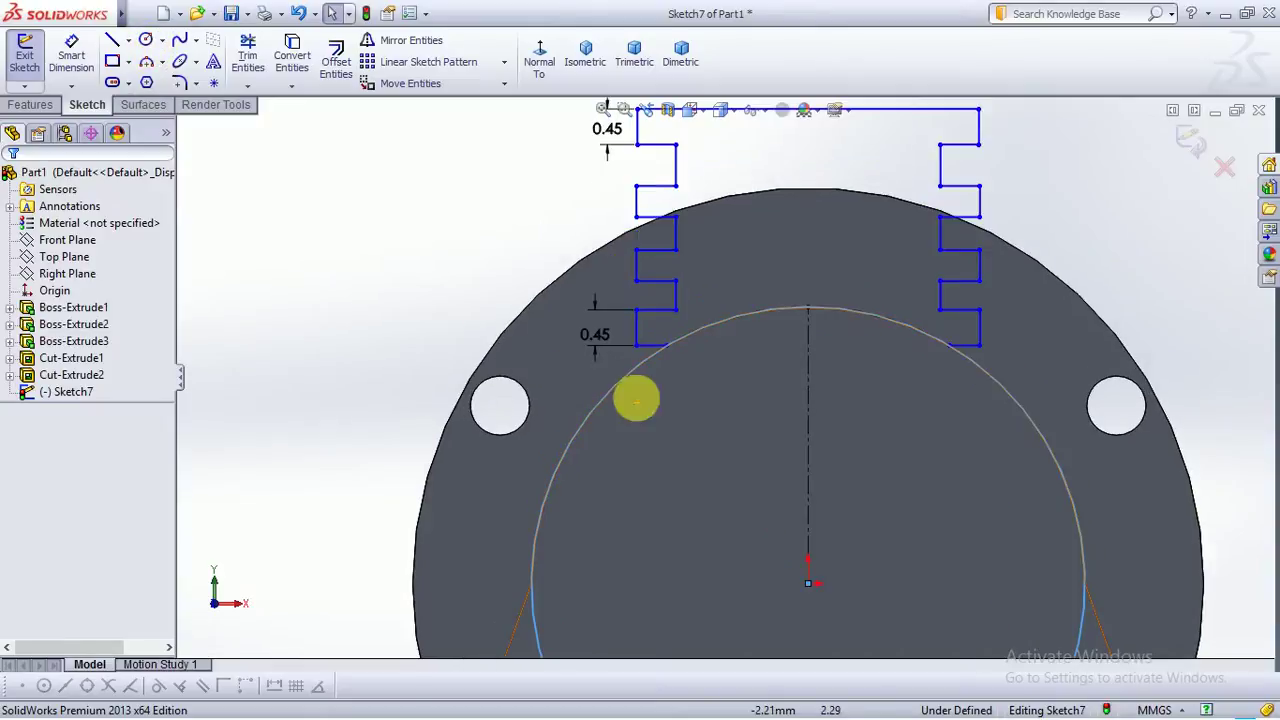
# Examine how the profile's lower ends meet the circle, and check the relations between the mirrored side's lower endpoint and the adjoining arcs
pyautogui.scroll(-10, 634, 400)
pyautogui.scroll(-8, 622, 387)
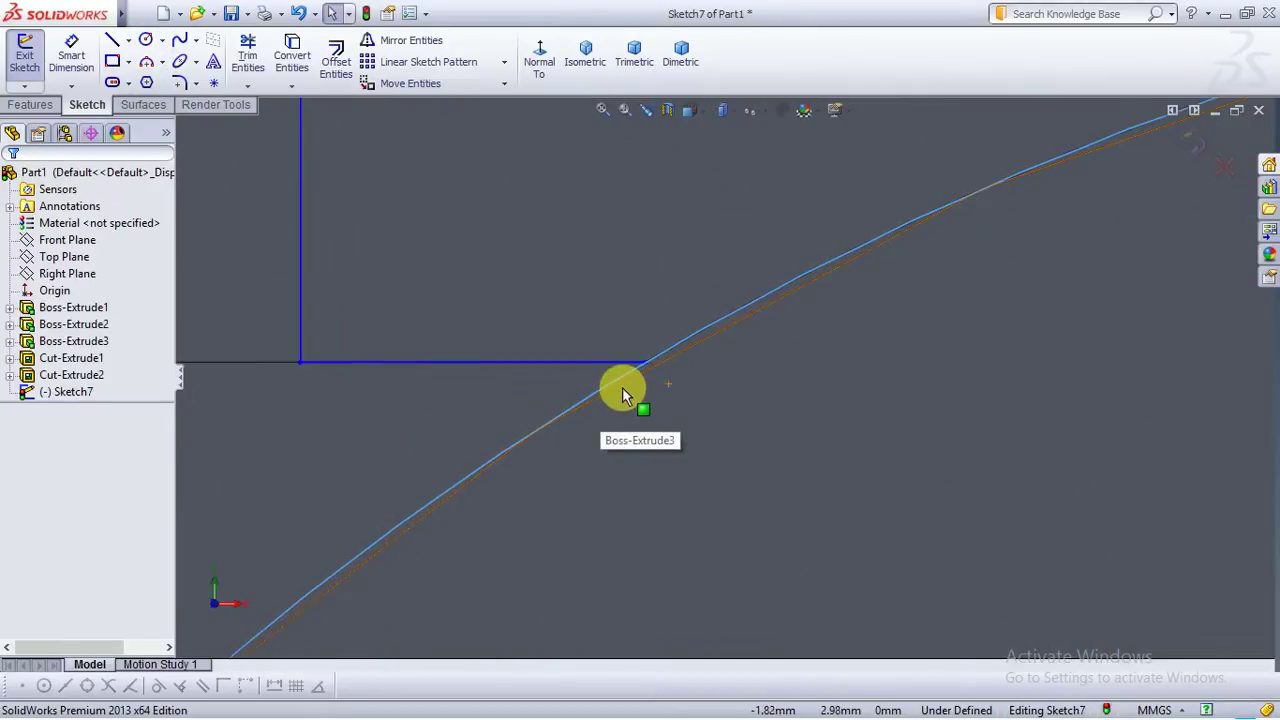
pyautogui.scroll(8, 906, 237)
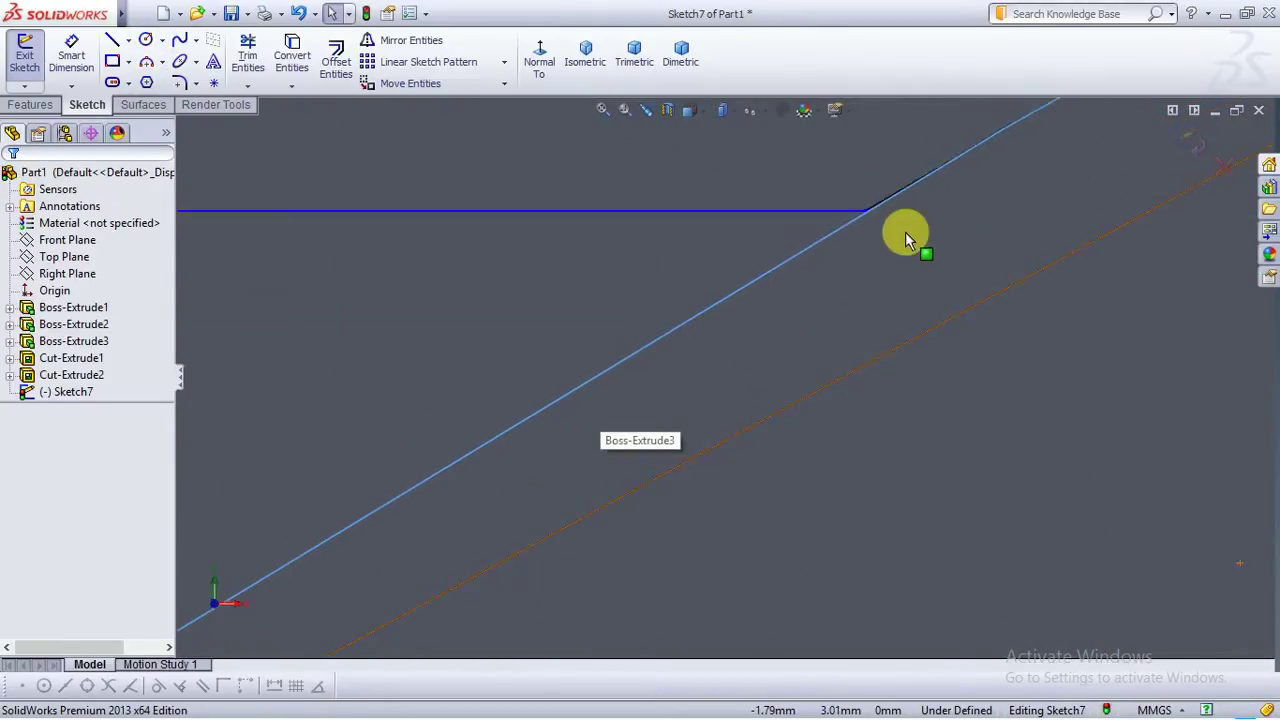
pyautogui.scroll(10, 886, 372)
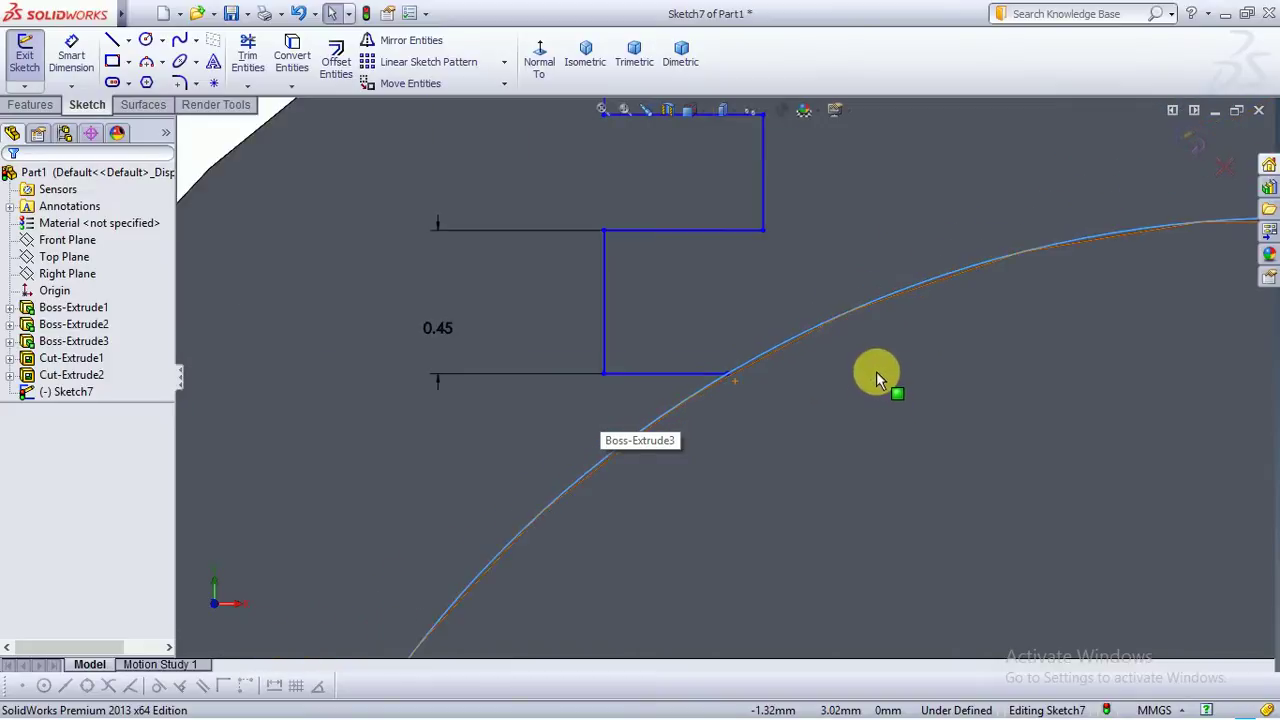
pyautogui.moveTo(894, 431); pyautogui.dragTo(886, 374, button='middle')
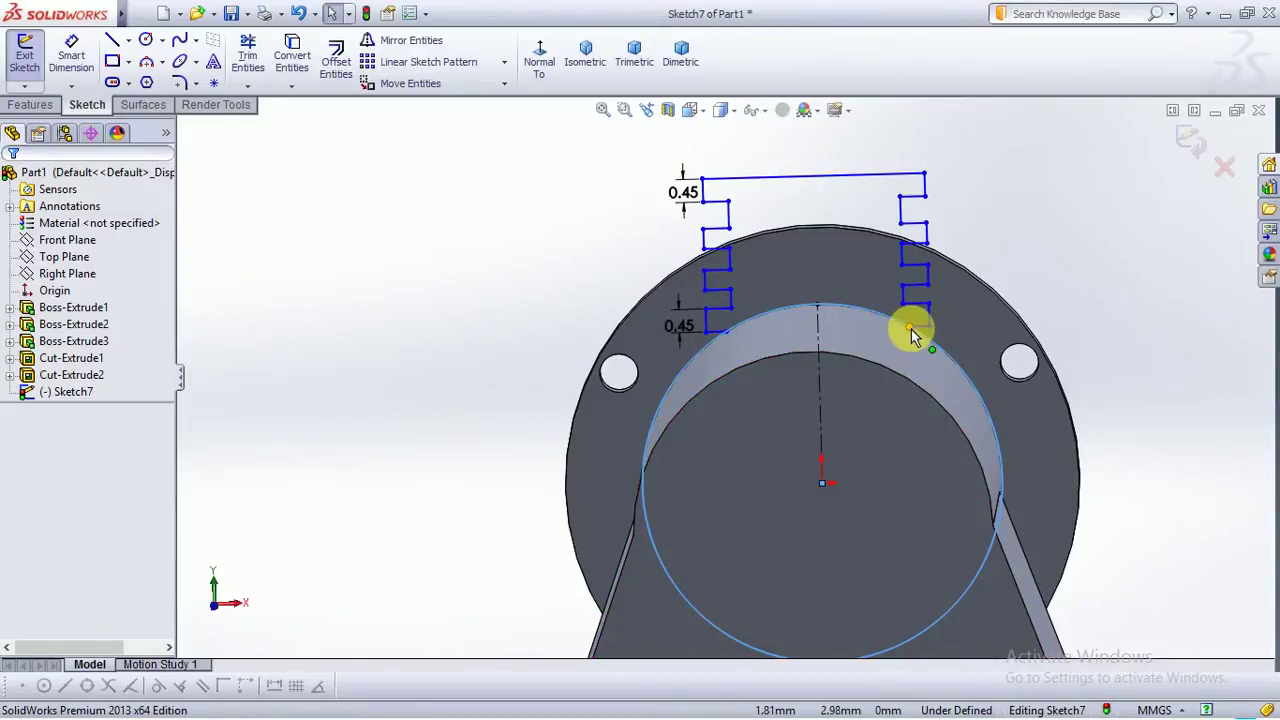
pyautogui.keyDown('ctrl'); pyautogui.click(910, 335); pyautogui.keyUp('ctrl')
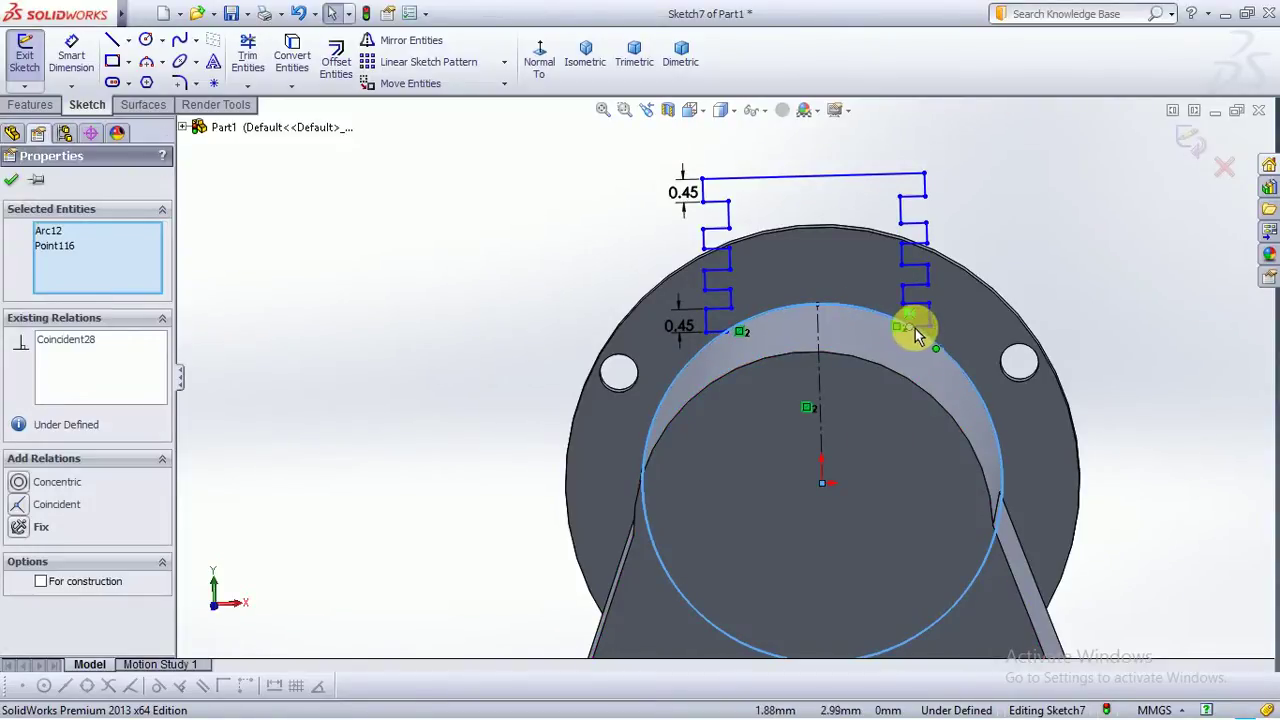
pyautogui.scroll(-6, 918, 332)
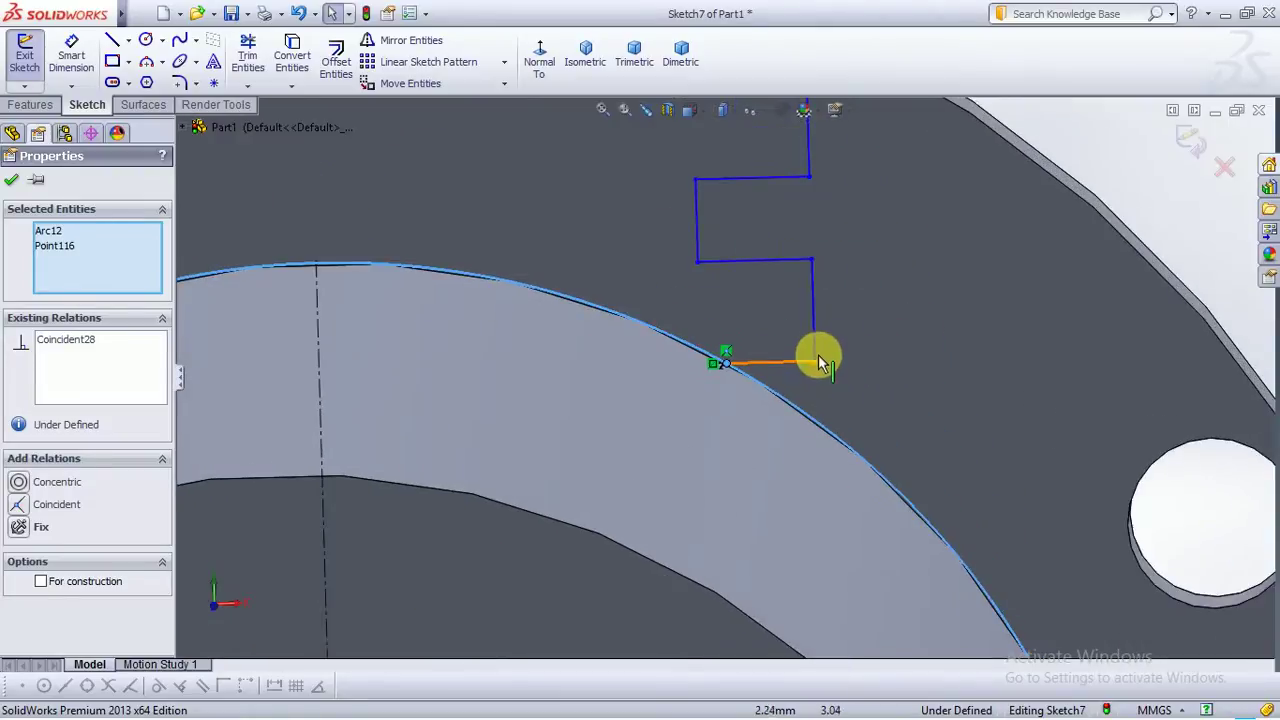
pyautogui.keyDown('ctrl'); pyautogui.click(684, 350); pyautogui.keyUp('ctrl')
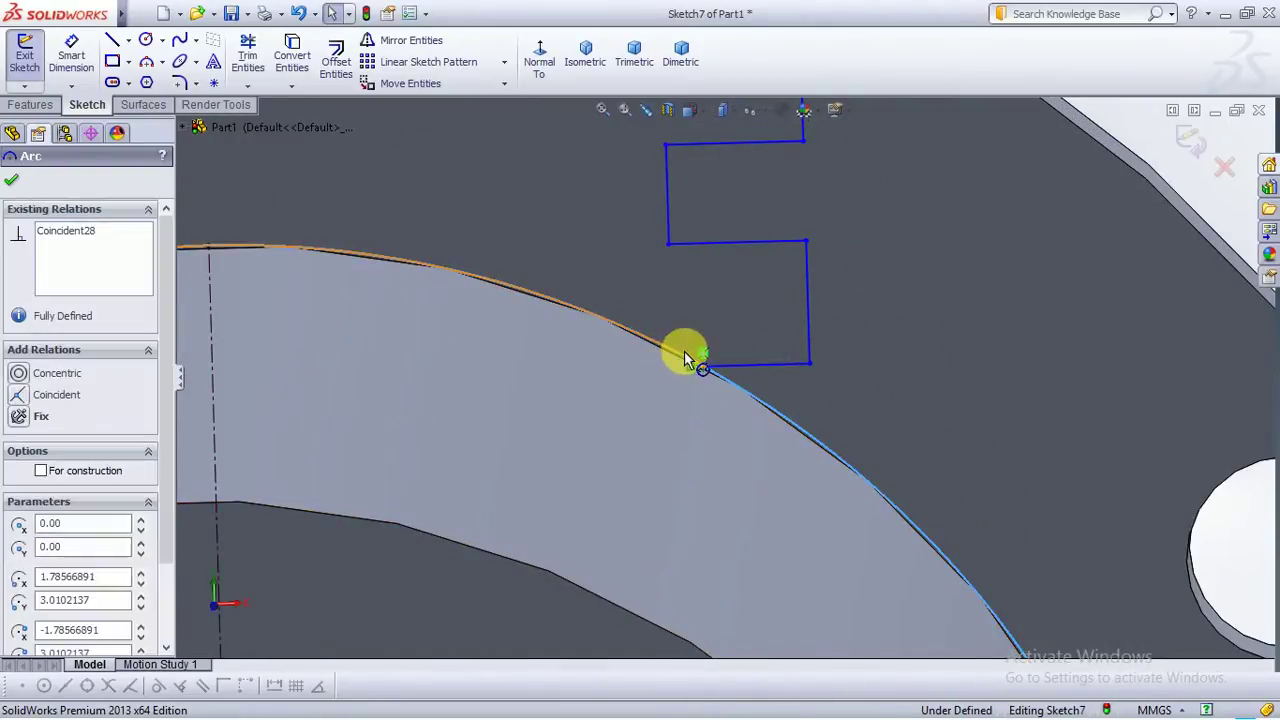
pyautogui.rightClick(85, 258)
pyautogui.click(110, 257)
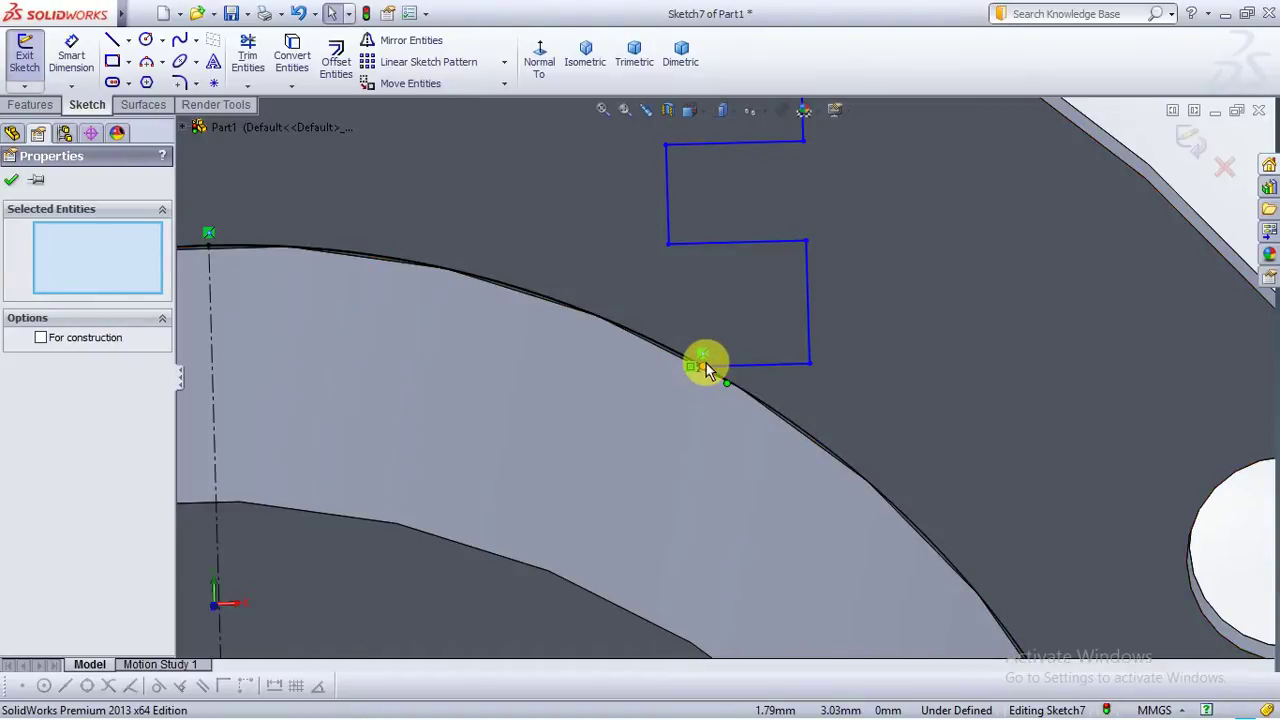
pyautogui.click(705, 365)
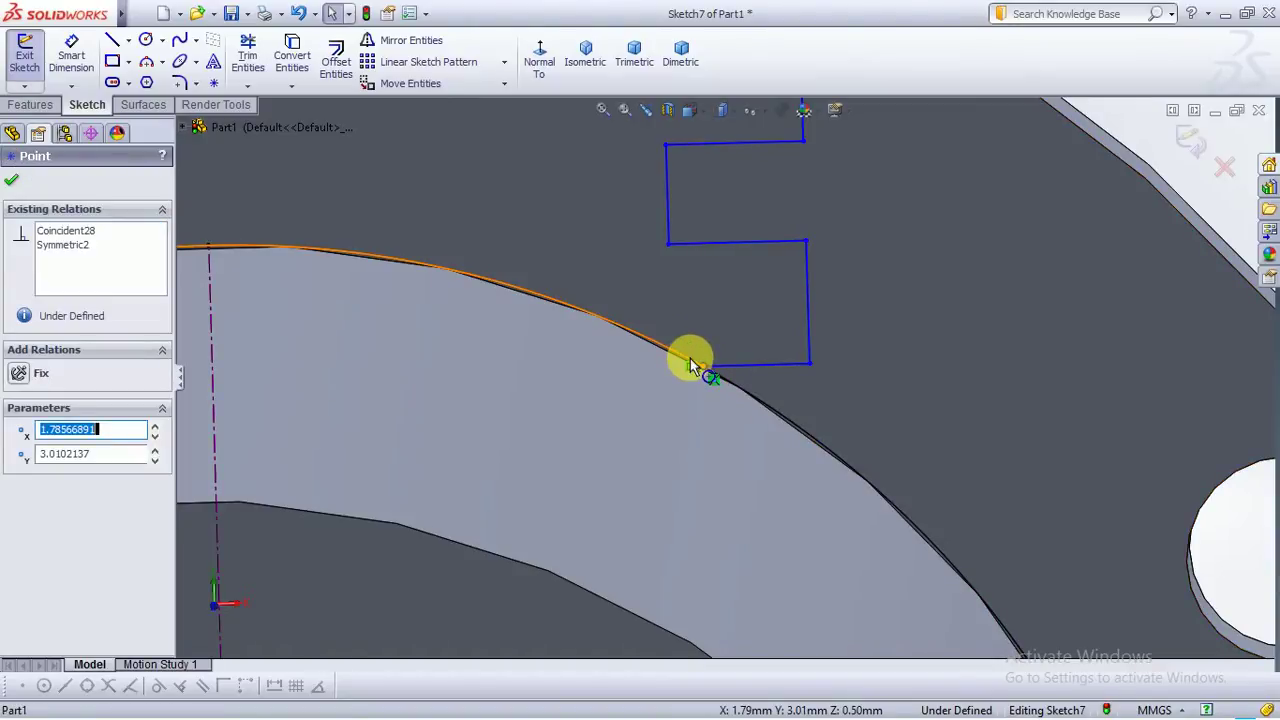
pyautogui.keyDown('ctrl'); pyautogui.click(690, 360); pyautogui.keyUp('ctrl')
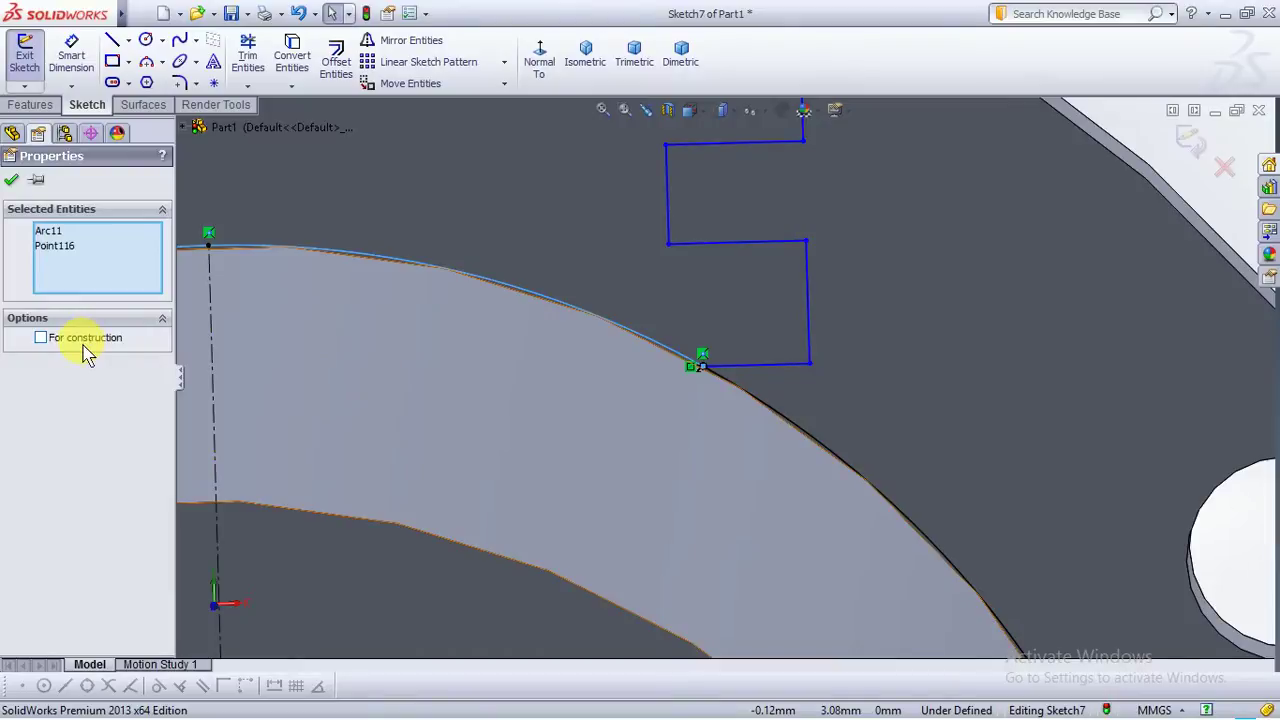
pyautogui.scroll(5, 563, 383)
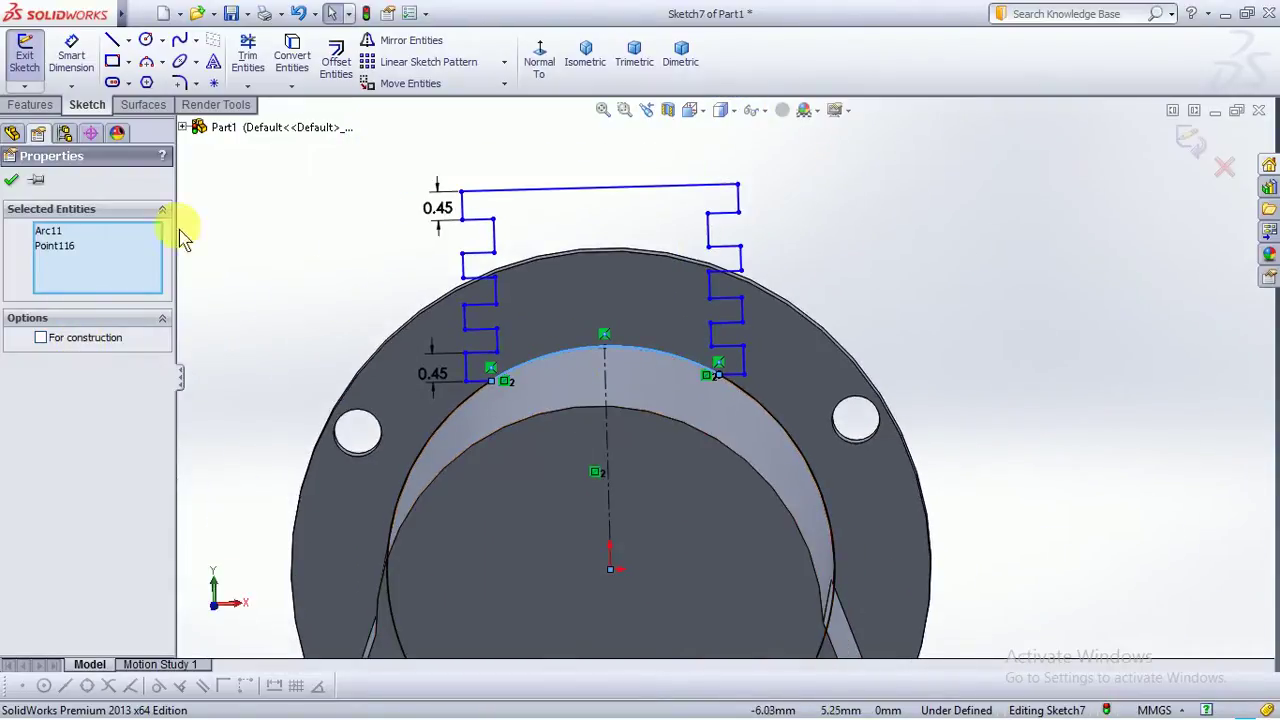
pyautogui.click(10, 182)
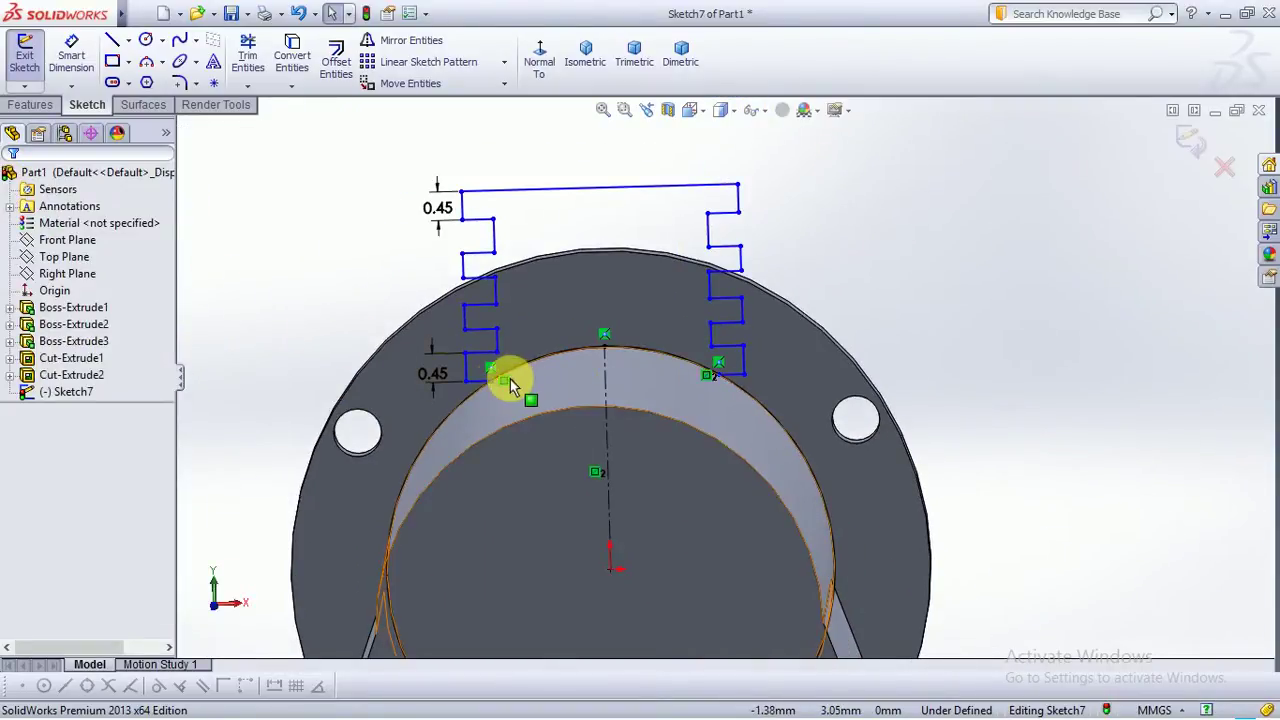
# Trim off the circle's large arc below the two lower ends of the toothed profile
pyautogui.click(250, 58)
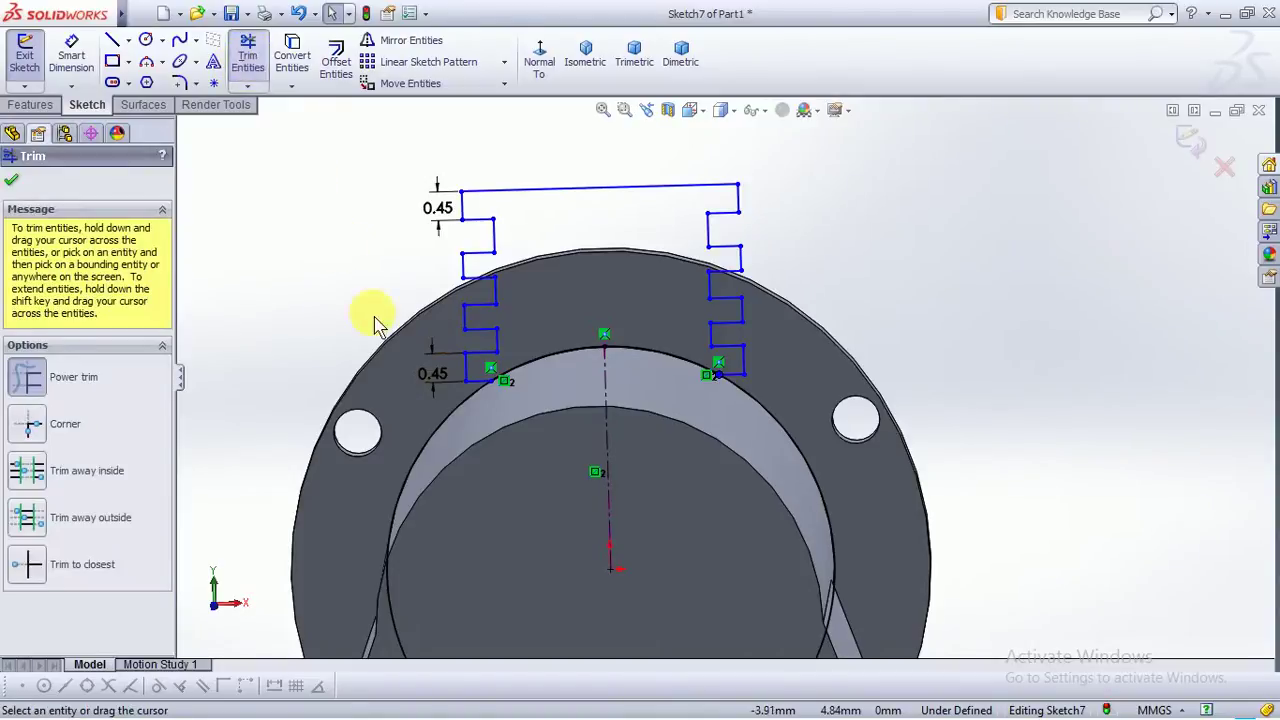
pyautogui.moveTo(418, 427); pyautogui.dragTo(463, 426)
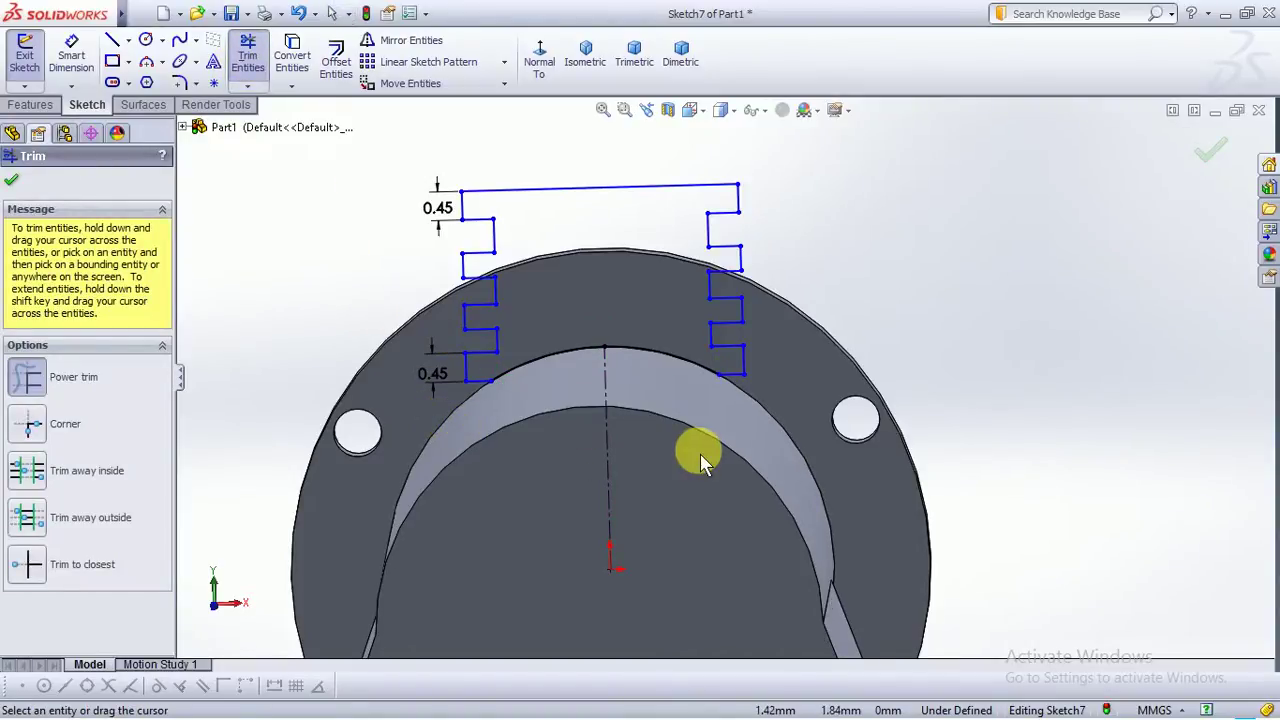
pyautogui.scroll(3, 700, 450)
pyautogui.click(1213, 155)
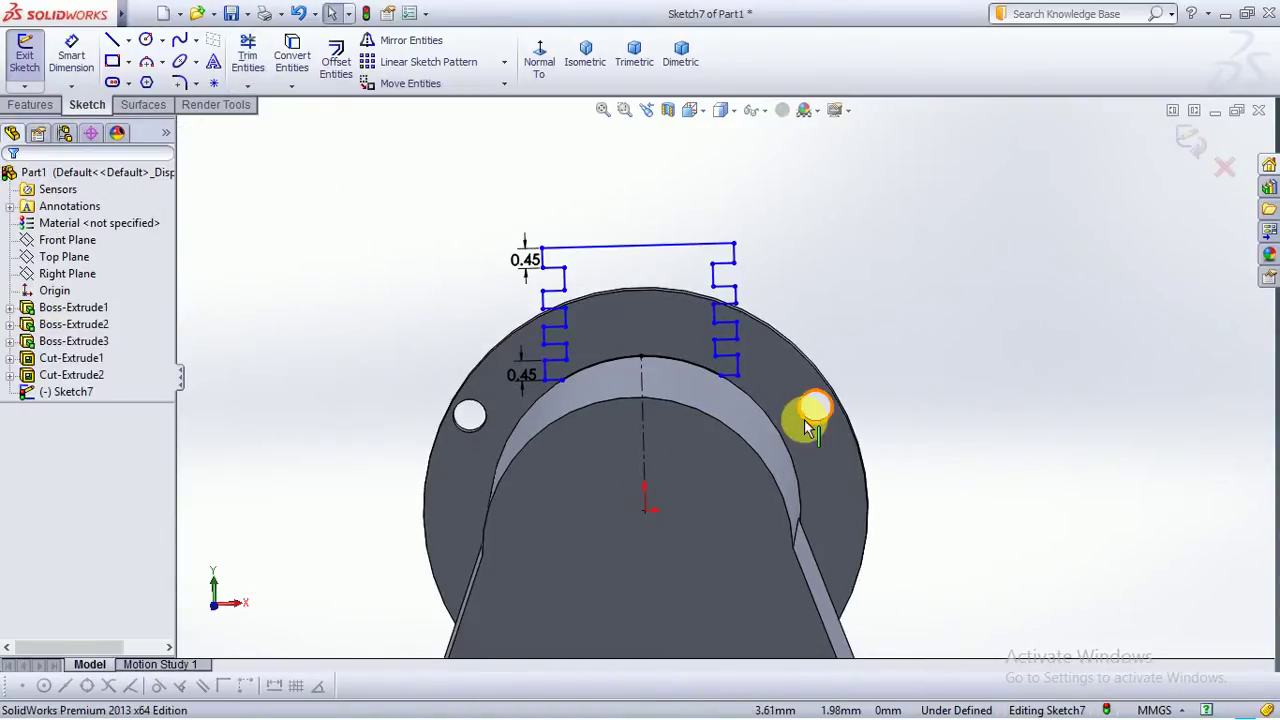
# Start a blind boss extrusion from the toothed profile's upper region, pulling its depth to 16.50 mm over the cylindrical body
pyautogui.scroll(5, 880, 434)
pyautogui.scroll(-2, 877, 434)
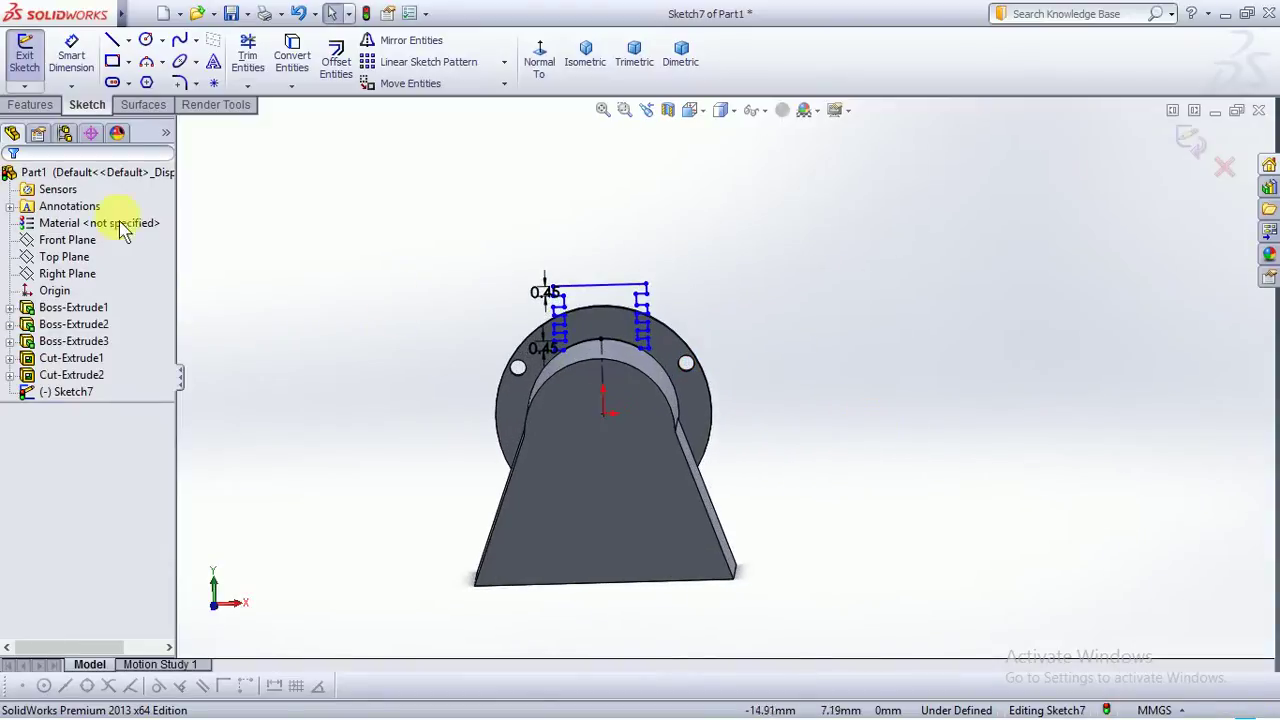
pyautogui.click(14, 108)
pyautogui.click(32, 58)
pyautogui.moveTo(826, 488)
pyautogui.mouseDown(button='middle')
pyautogui.moveTo(914, 503)
pyautogui.moveTo(750, 485)
pyautogui.mouseUp(button='middle')
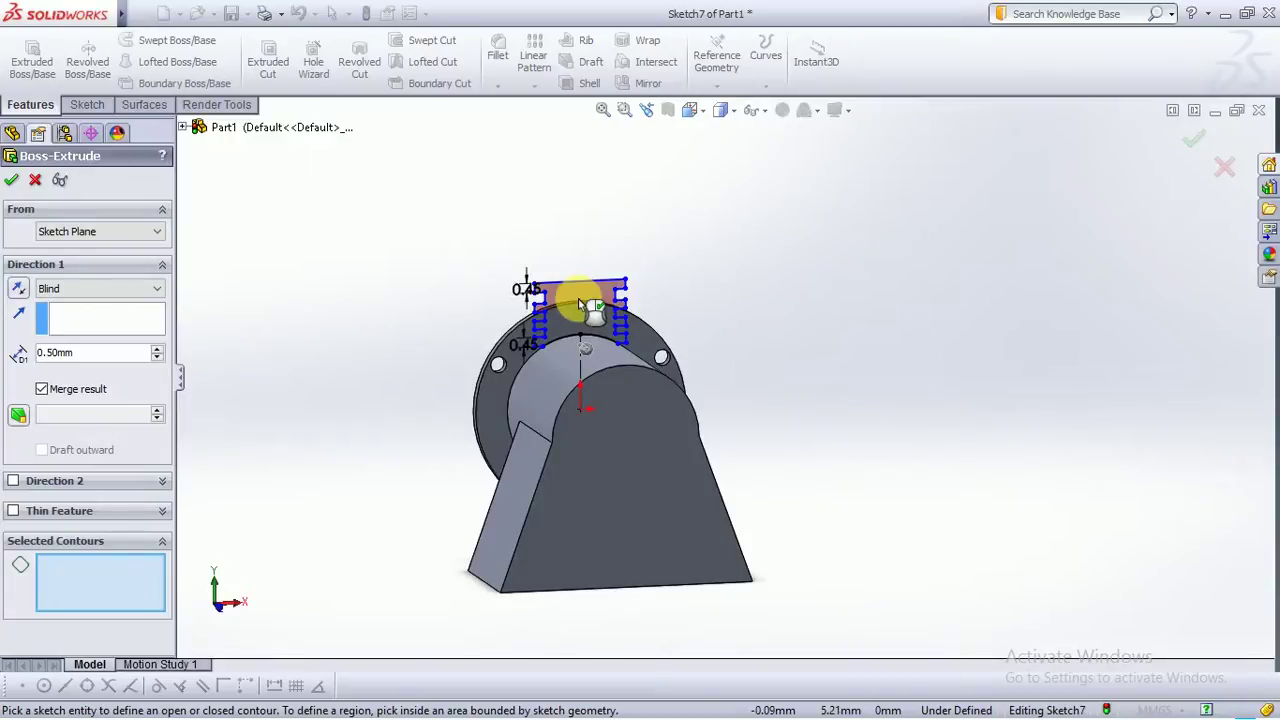
pyautogui.click(579, 299)
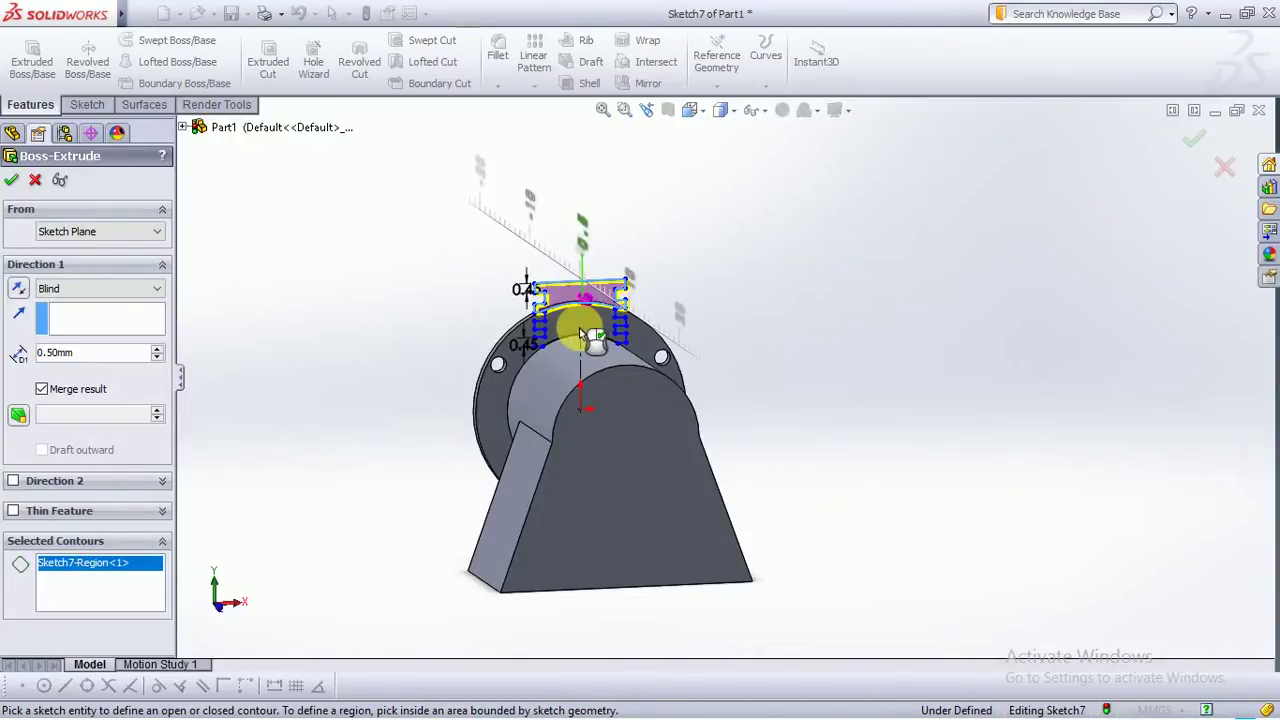
pyautogui.moveTo(740, 380); pyautogui.dragTo(664, 338, button='middle')
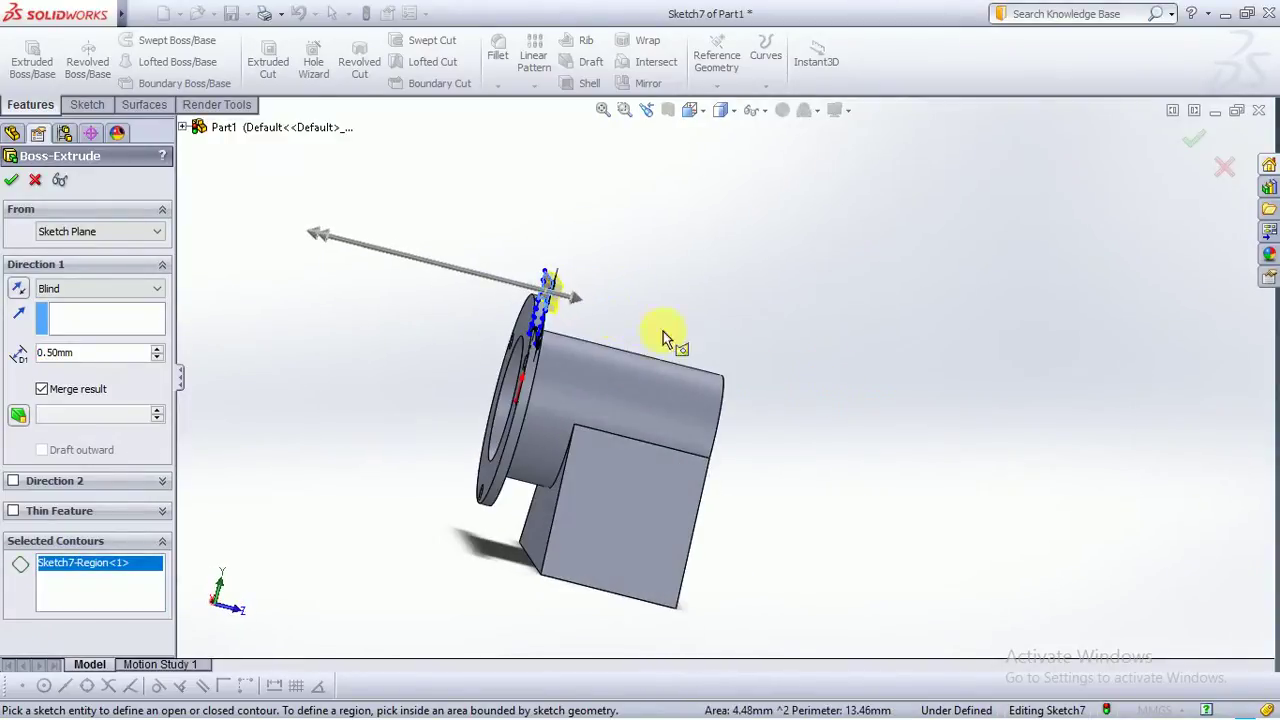
pyautogui.moveTo(573, 302); pyautogui.dragTo(903, 449)
# Add the toothed profile's lower region, between the flange's outer edge and the inner arc, to the extrusion's selected contours
pyautogui.moveTo(903, 449)
pyautogui.mouseDown(button='middle')
pyautogui.moveTo(749, 451)
pyautogui.moveTo(660, 300)
pyautogui.mouseUp(button='middle')
pyautogui.scroll(-3, 600, 362)
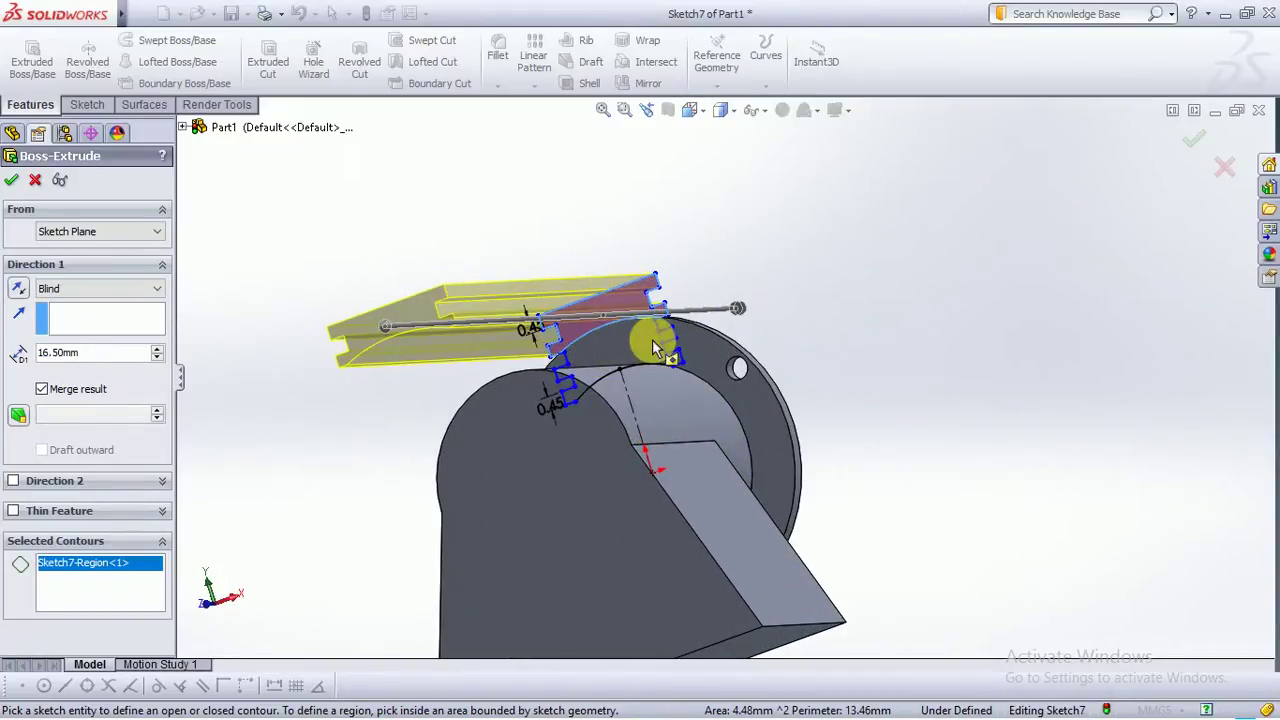
pyautogui.scroll(-5, 653, 345)
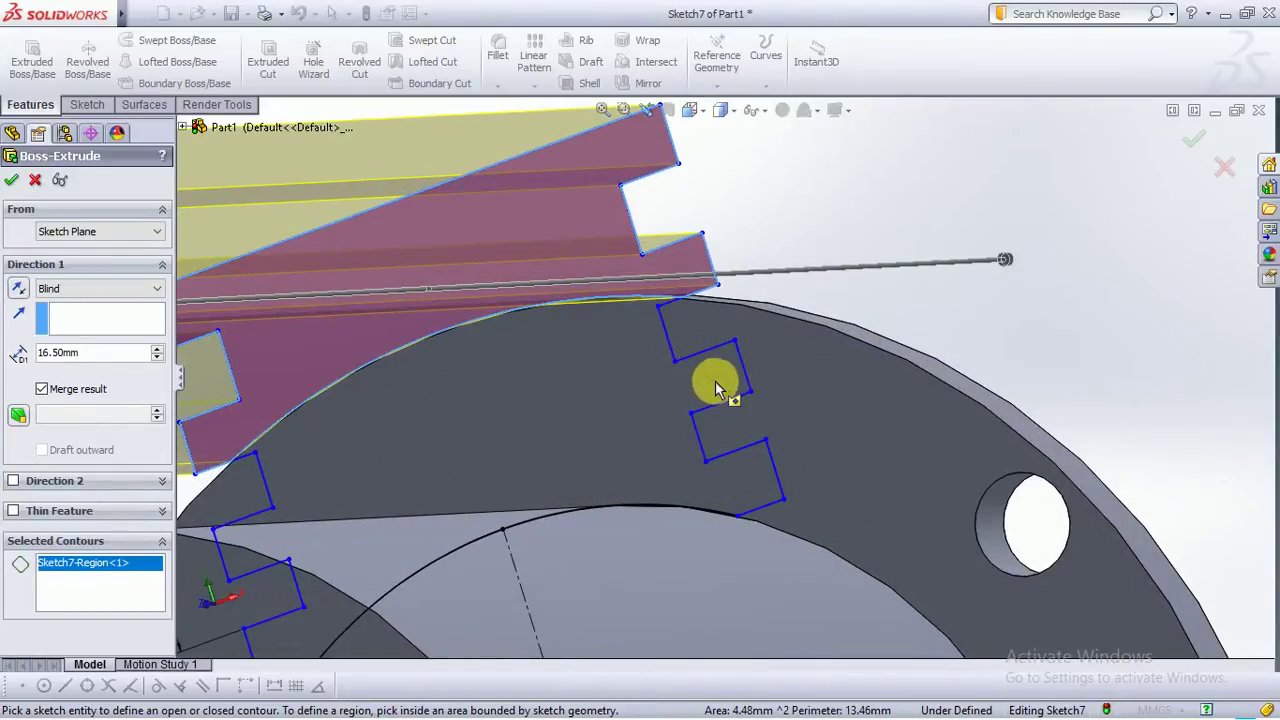
pyautogui.moveTo(717, 388); pyautogui.dragTo(672, 390, button='middle')
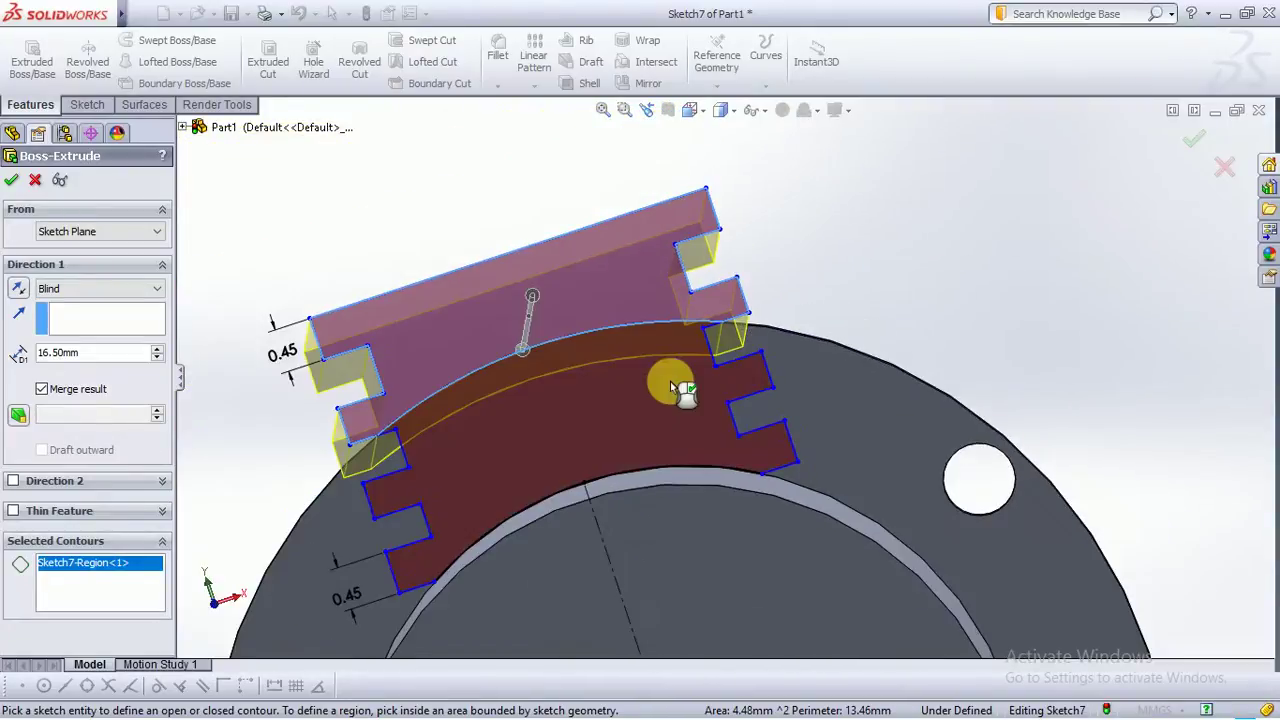
pyautogui.click(660, 393)
# Set the toothed boss's extrusion depth to 8.25 mm and complete the feature
pyautogui.scroll(5, 715, 432)
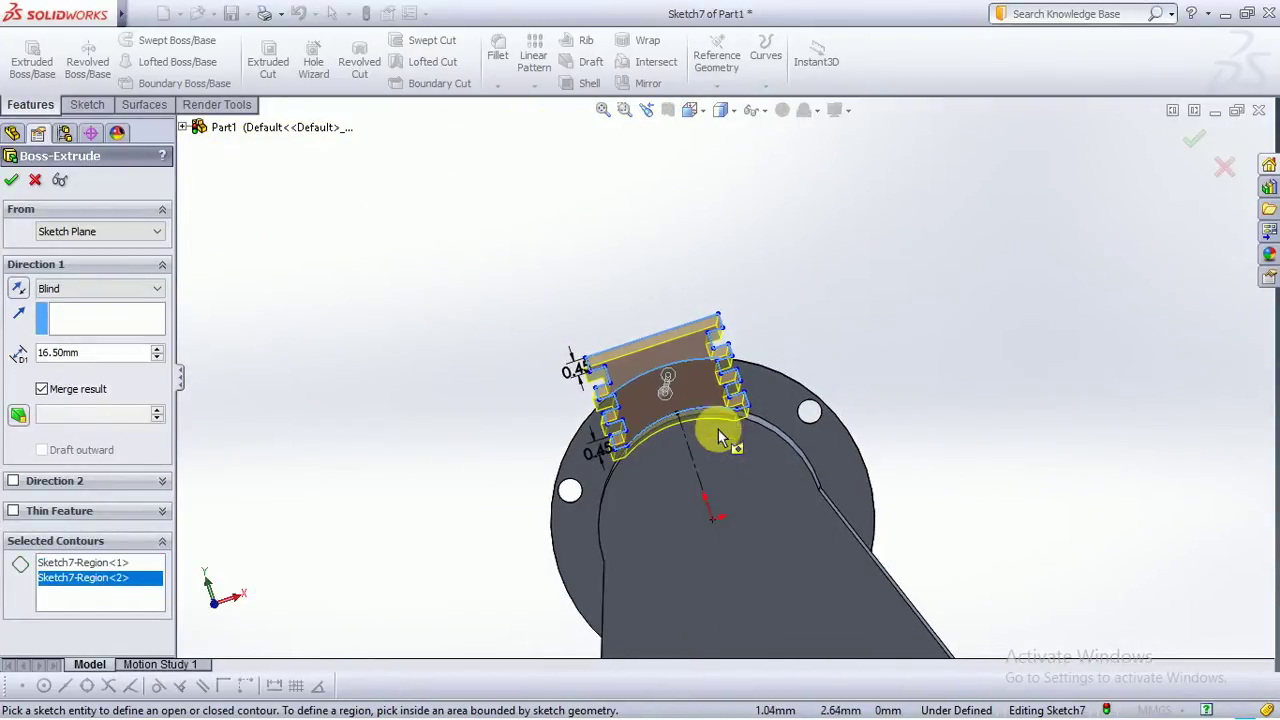
pyautogui.moveTo(893, 455); pyautogui.dragTo(960, 455, button='middle')
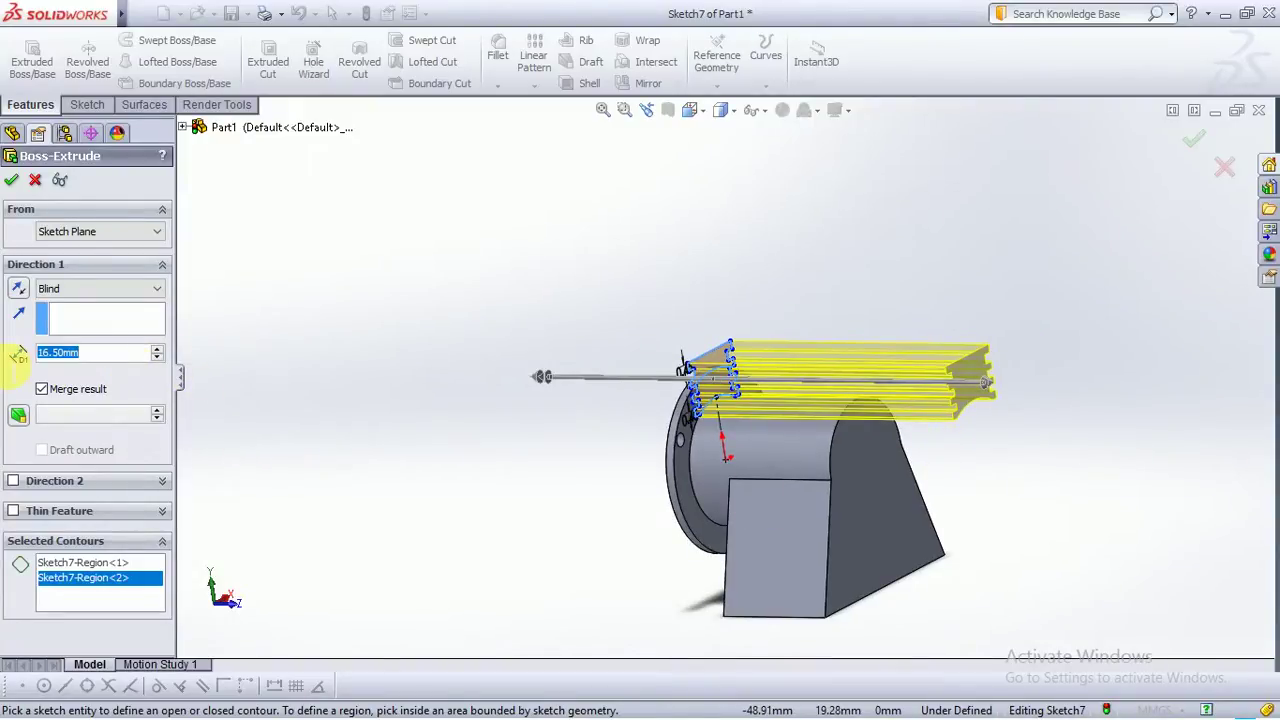
pyautogui.write('3.25')
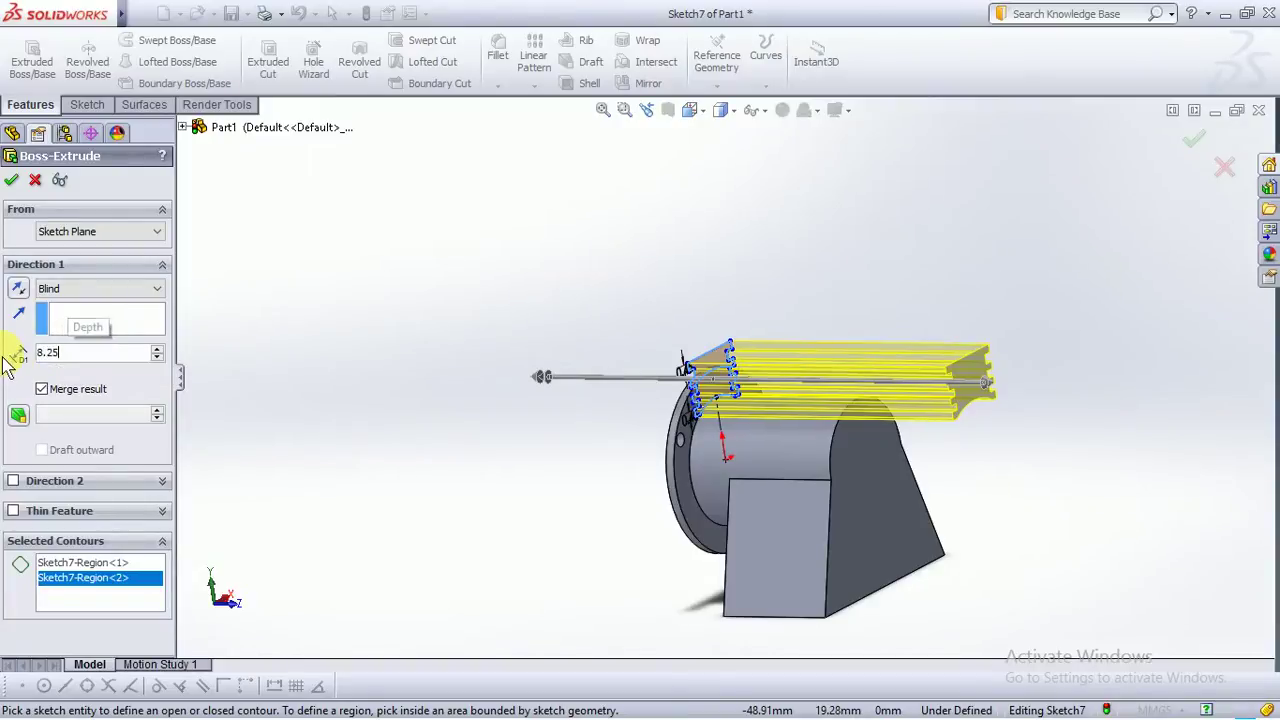
pyautogui.press('Return')
pyautogui.moveTo(75, 15)
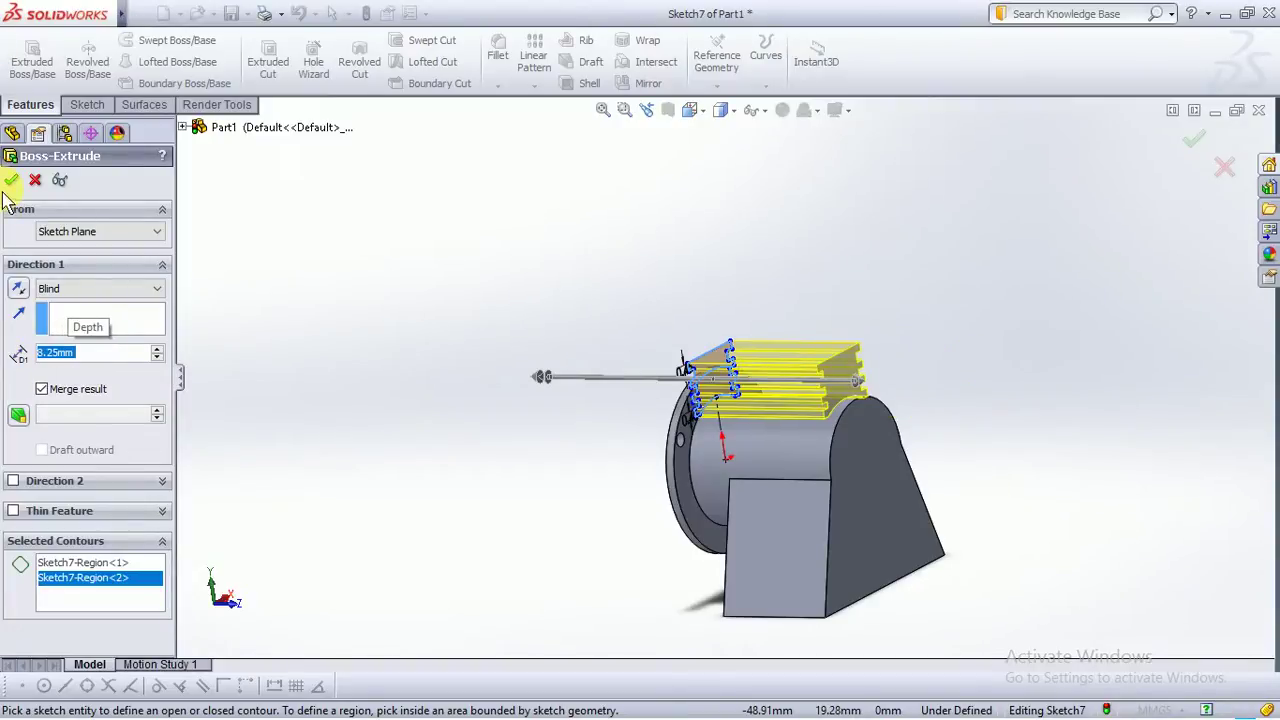
pyautogui.click(11, 180)
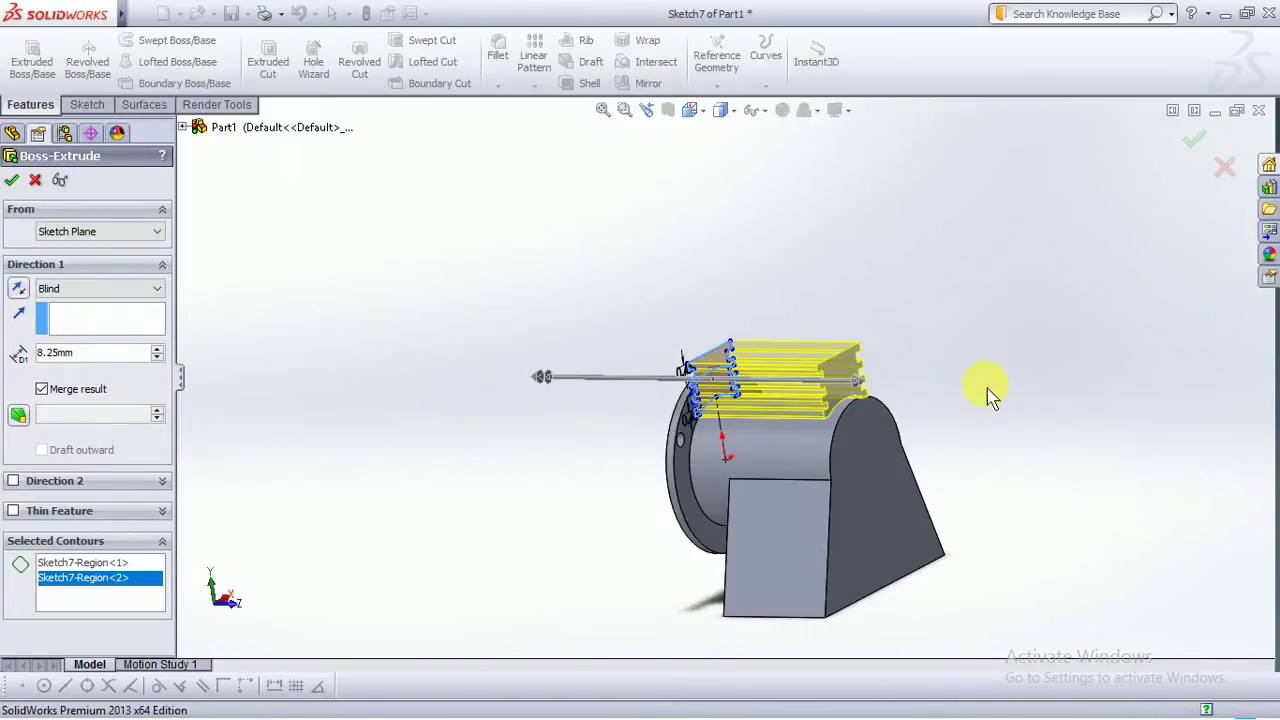
# On the arched end face of the tapered base, sketch a circle of about 1.04 mm radius centred on the origin
pyautogui.moveTo(975, 410); pyautogui.dragTo(989, 500, button='middle')
pyautogui.scroll(-3, 837, 464)
pyautogui.scroll(-2, 829, 385)
pyautogui.scroll(8, 894, 434)
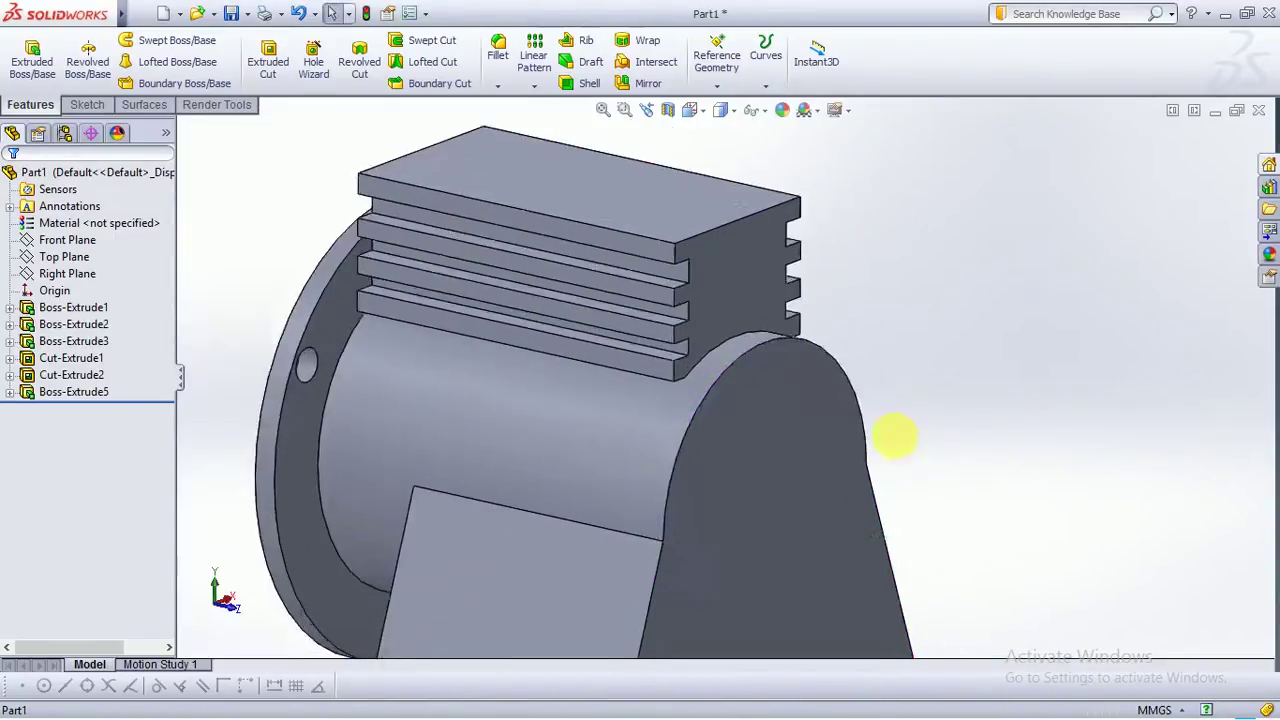
pyautogui.click(765, 432)
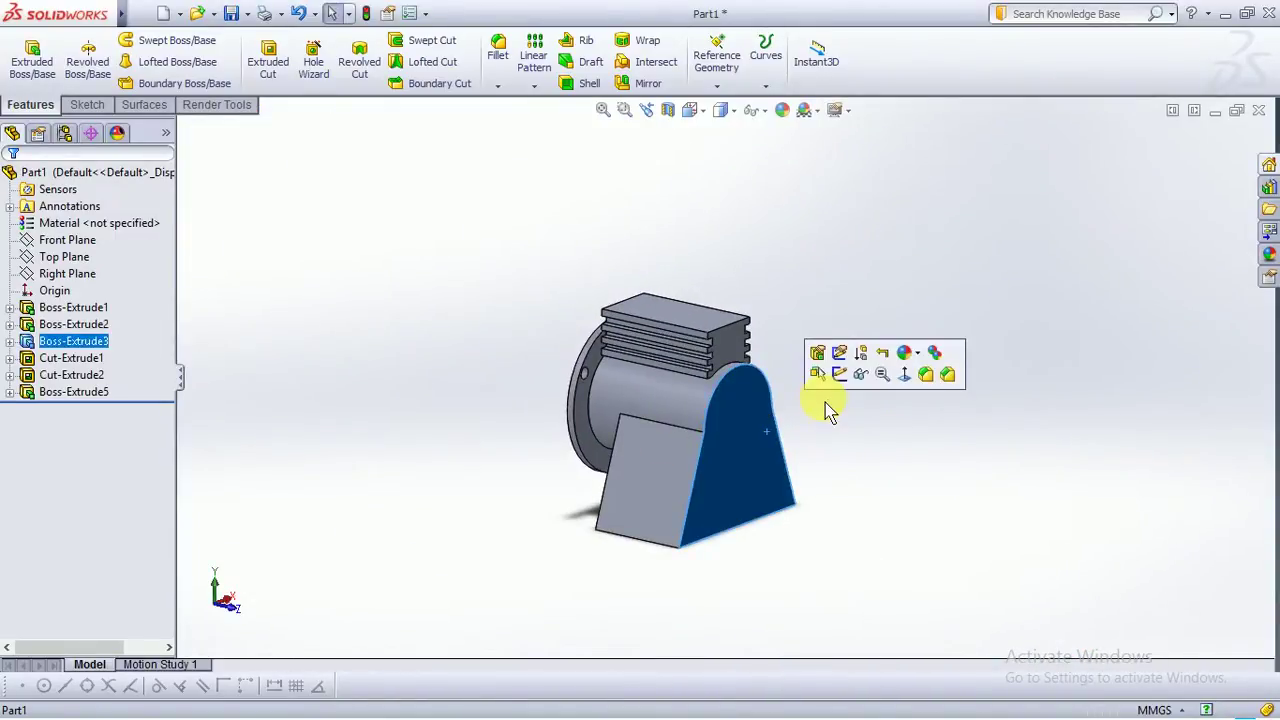
pyautogui.click(839, 375)
pyautogui.press('space')
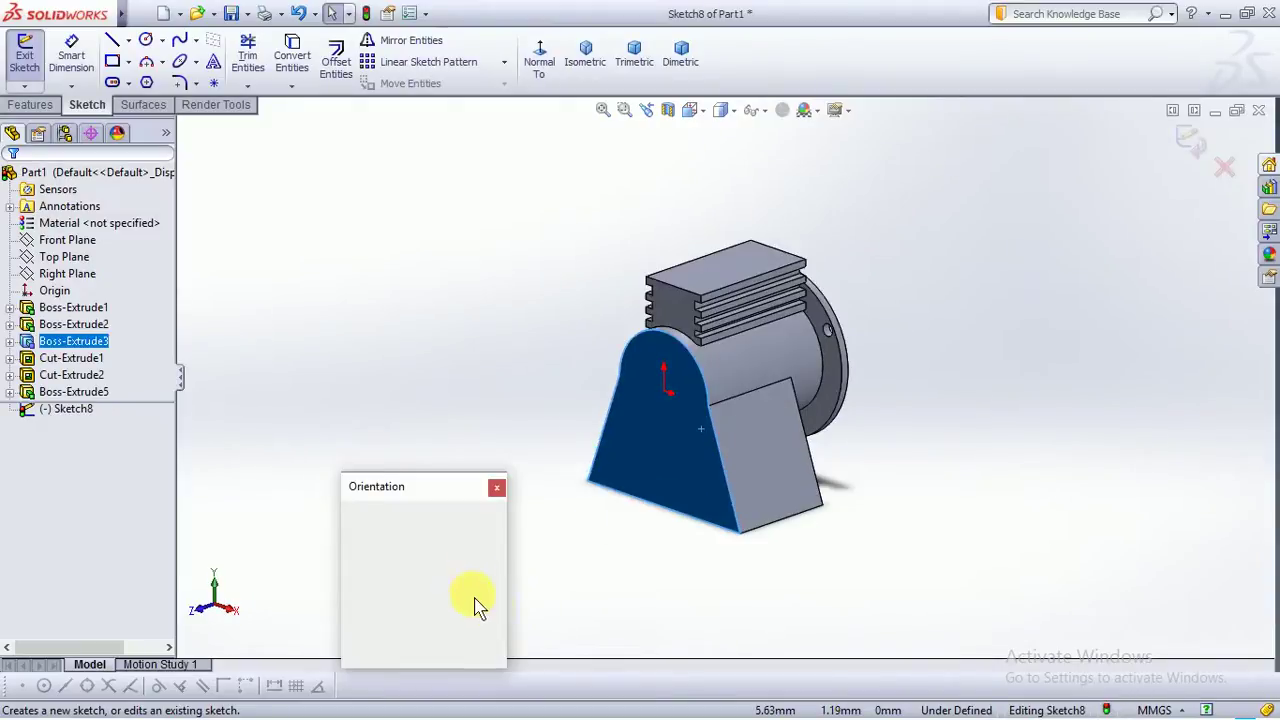
pyautogui.click(495, 588)
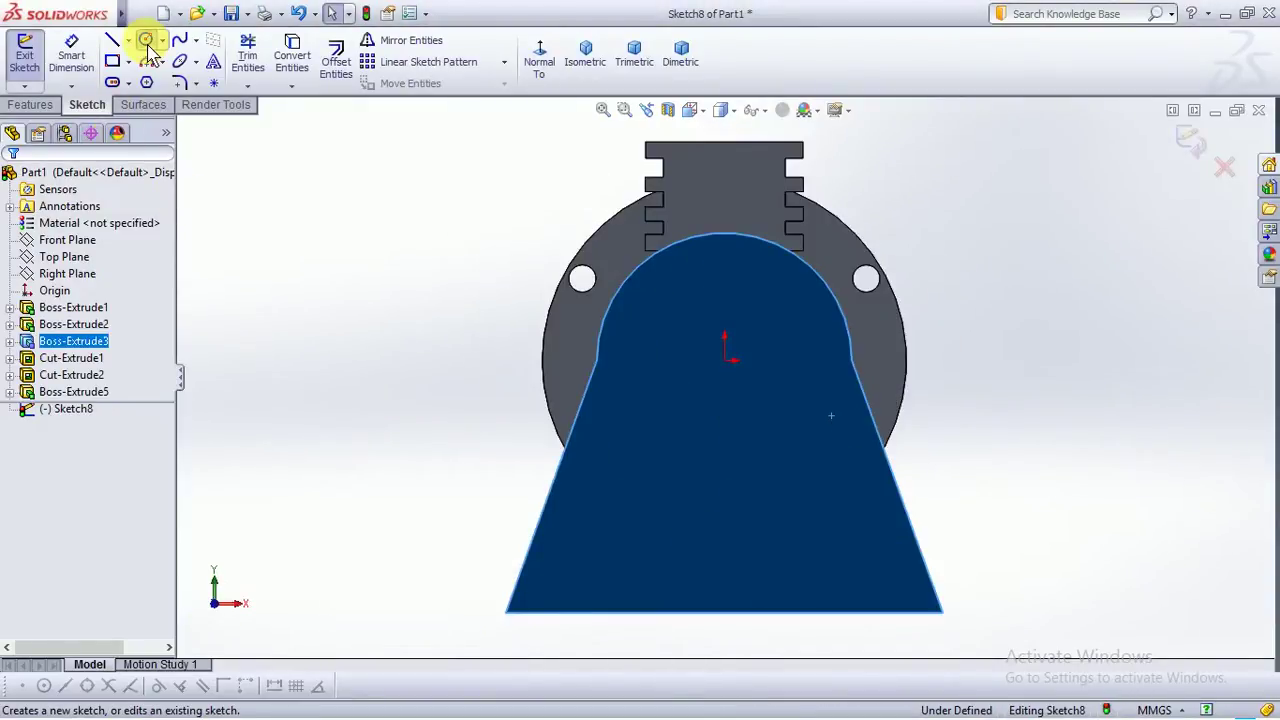
pyautogui.click(146, 42)
pyautogui.click(727, 364)
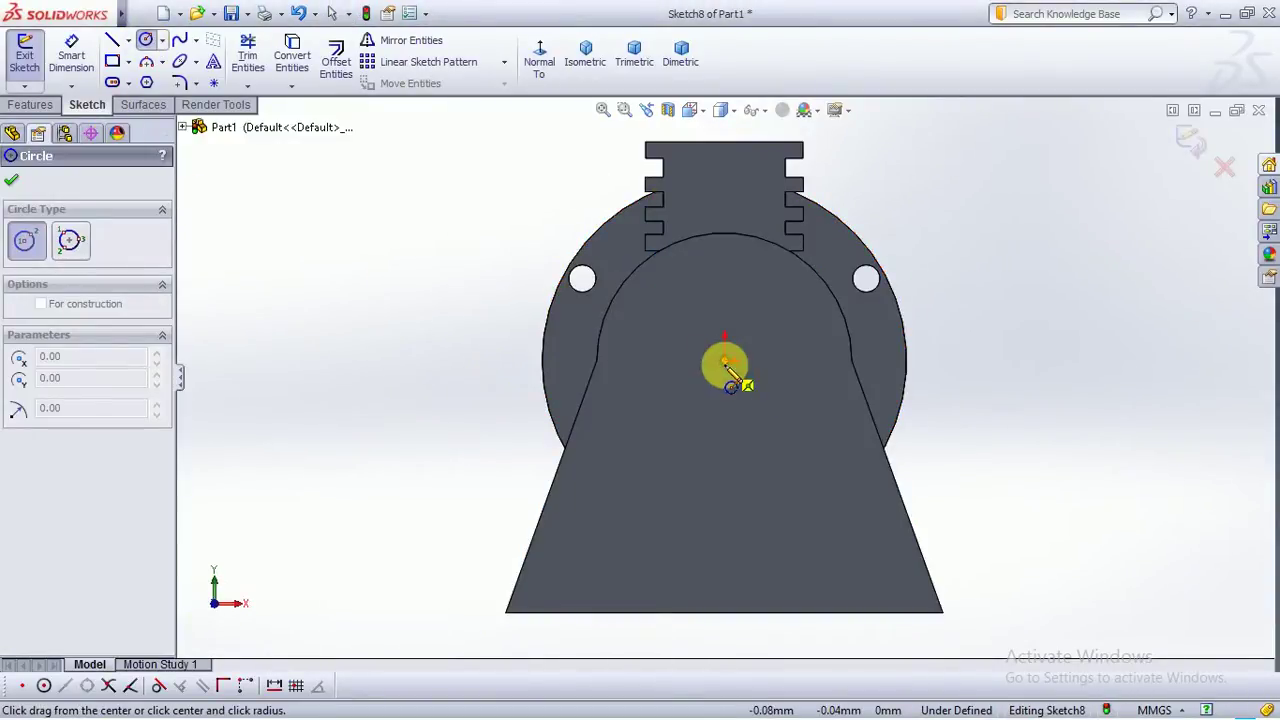
pyautogui.click(746, 395)
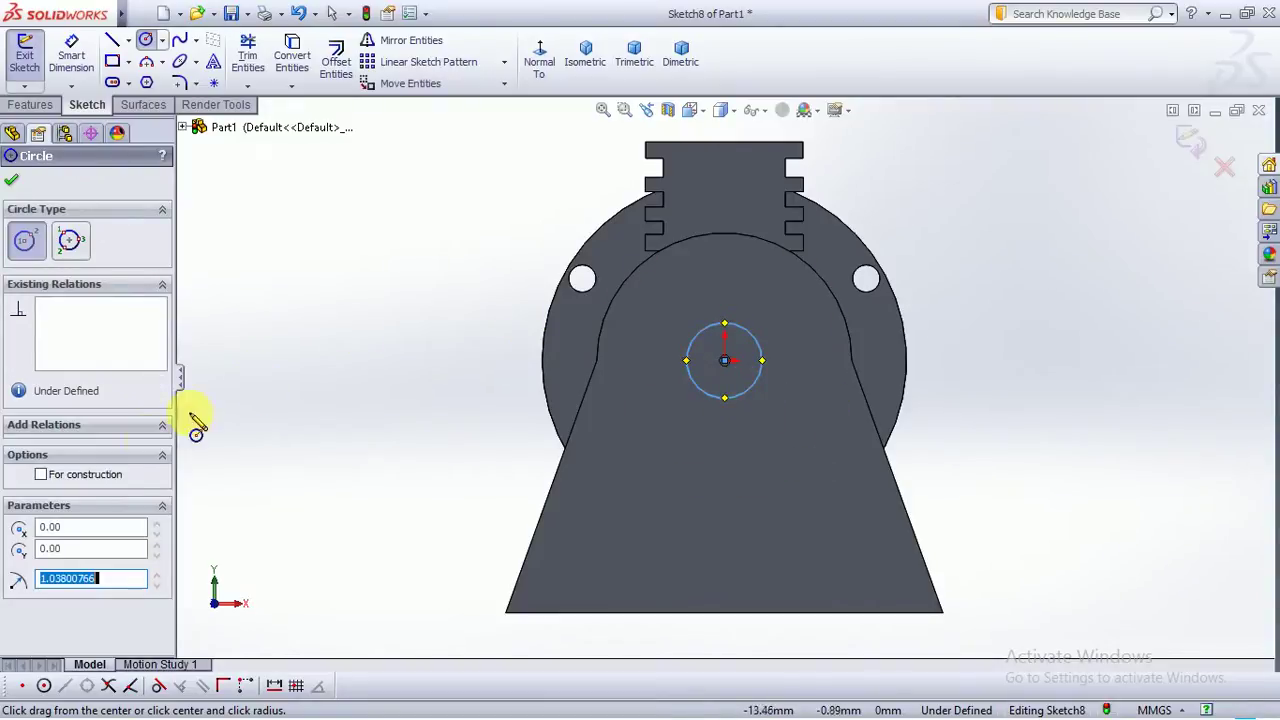
pyautogui.press('Escape')
# Dimension the circle on the end face with a diameter of 1.5 mm
pyautogui.click(71, 55)
pyautogui.click(831, 402)
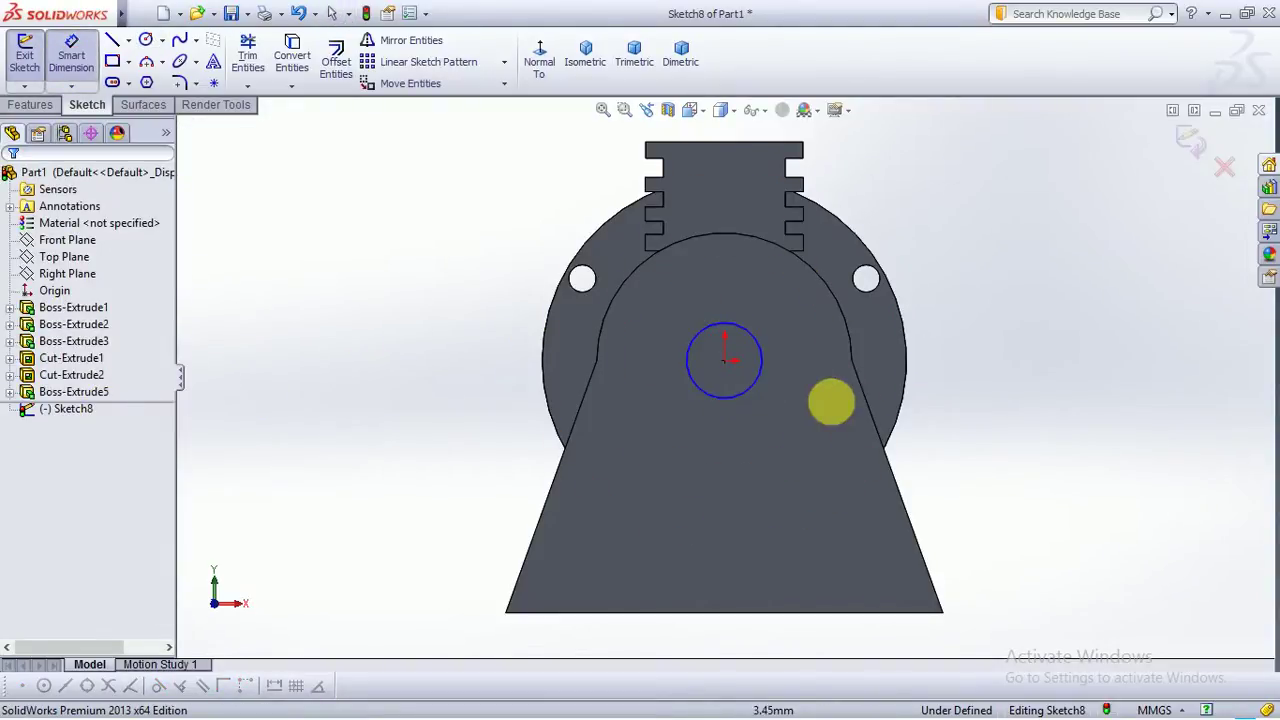
pyautogui.click(758, 368)
pyautogui.click(1052, 303)
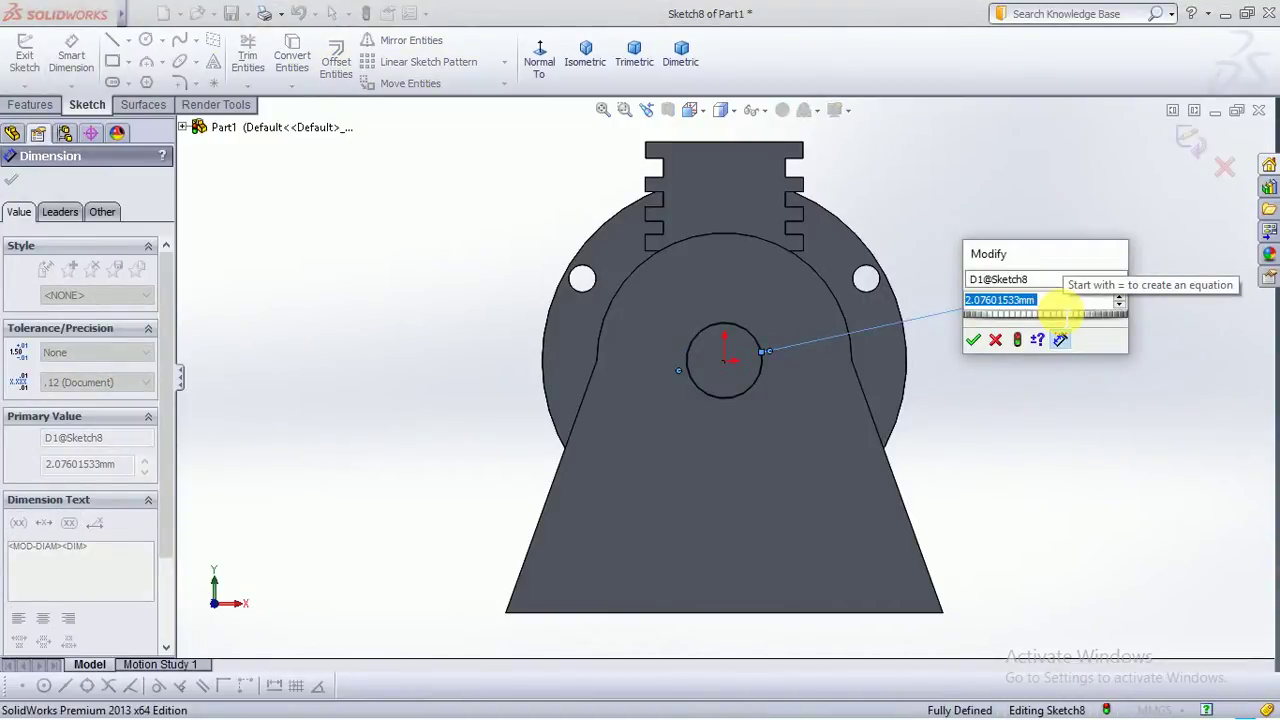
pyautogui.write('1.5')
pyautogui.press('Return')
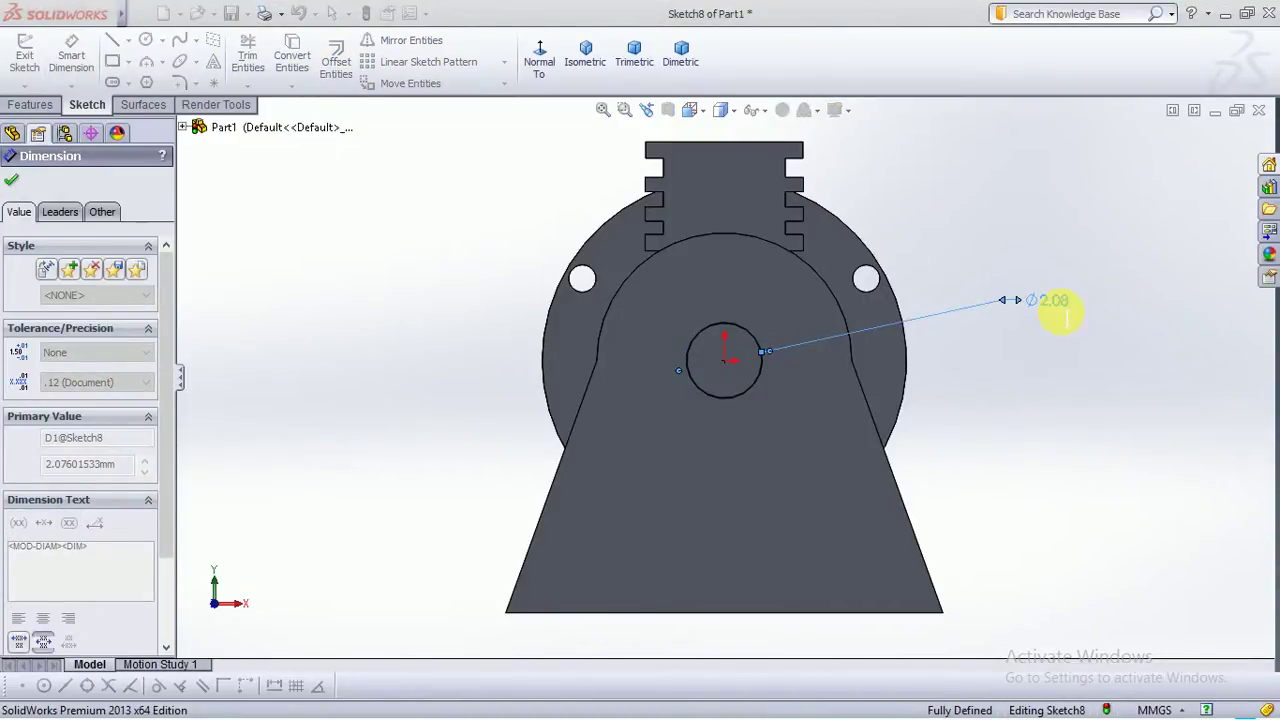
pyautogui.press('Escape')
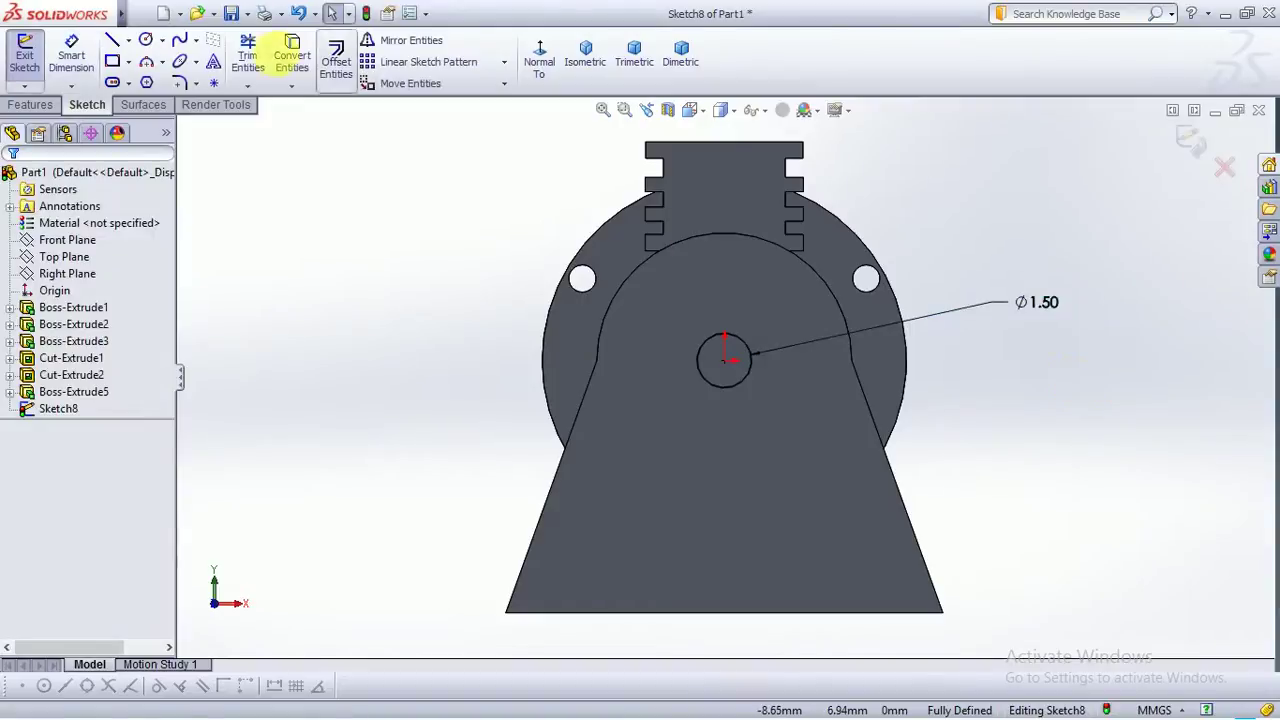
# Start a blind extruded cut from the 1.5 mm circle into the arched end face
pyautogui.click(31, 105)
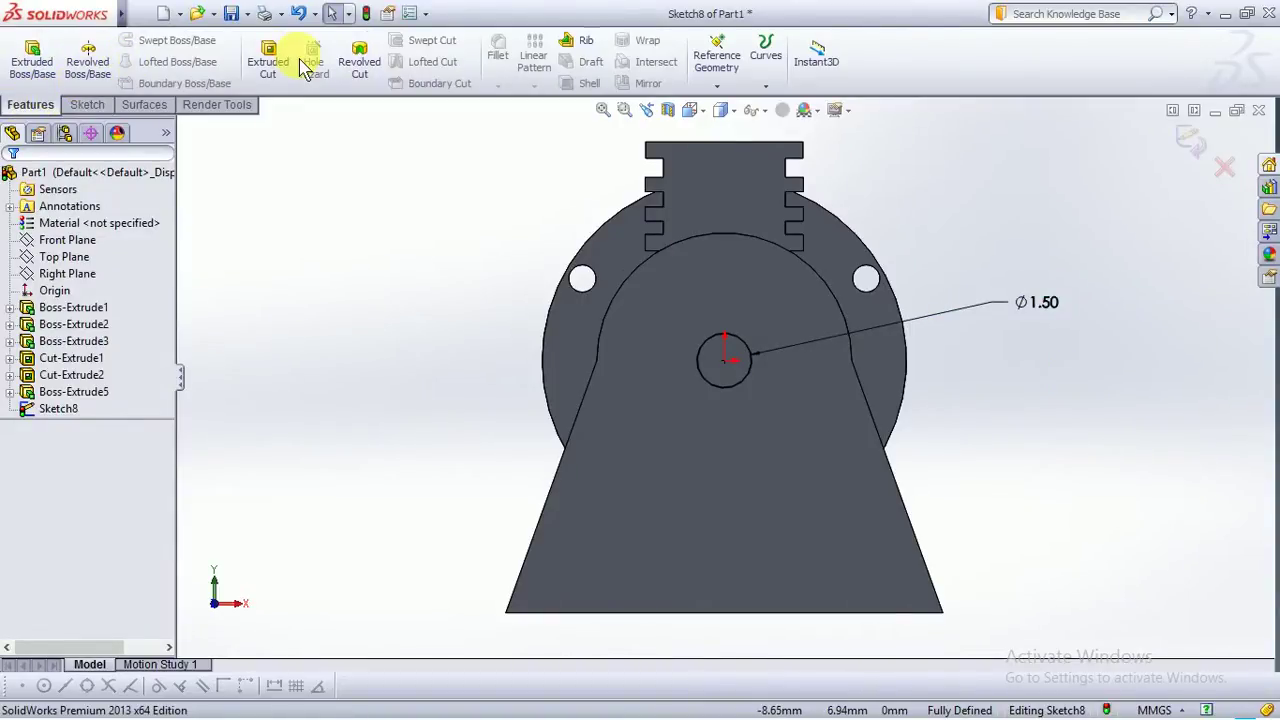
pyautogui.click(270, 60)
pyautogui.moveTo(510, 336); pyautogui.dragTo(866, 410)
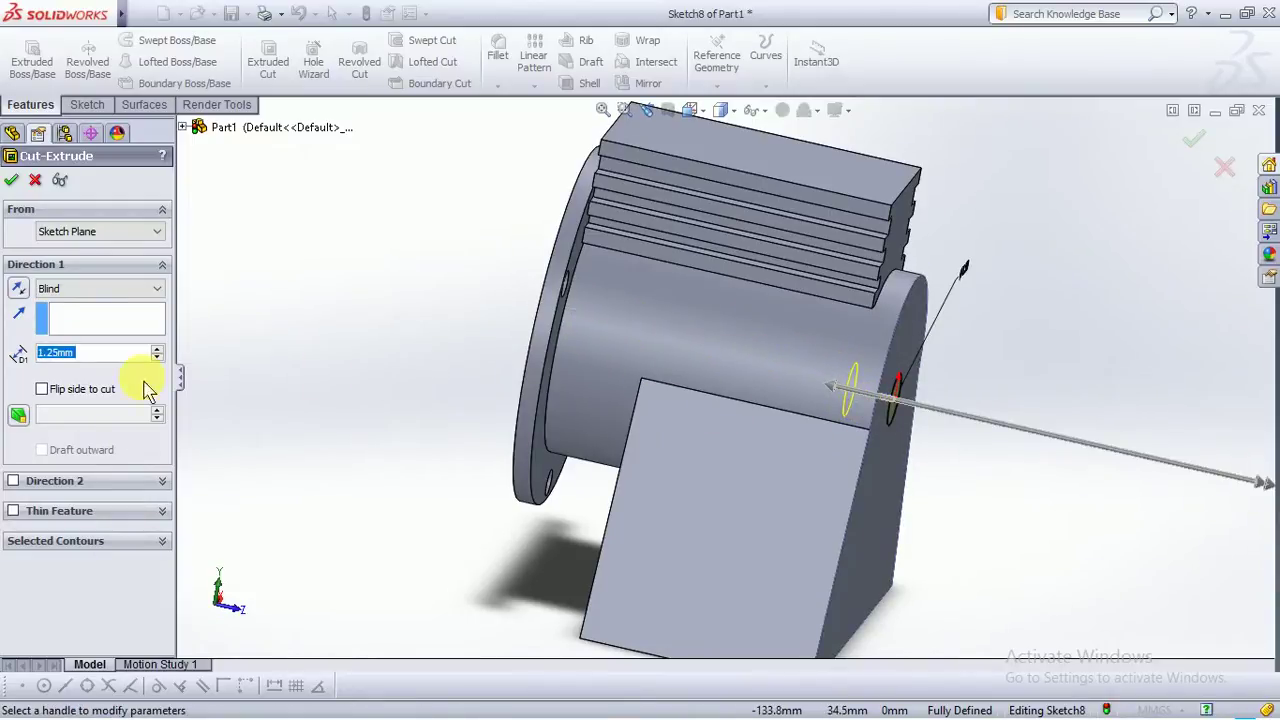